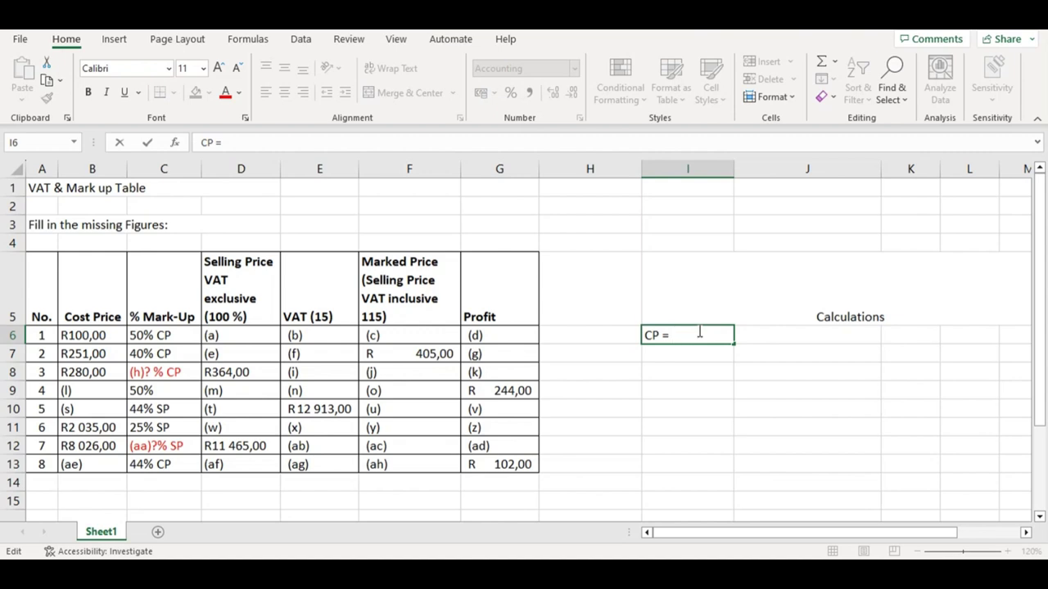
# - Enter the label "MUP =" in I7, below the cost price label in the Calculations area
pyautogui.click(665, 356)
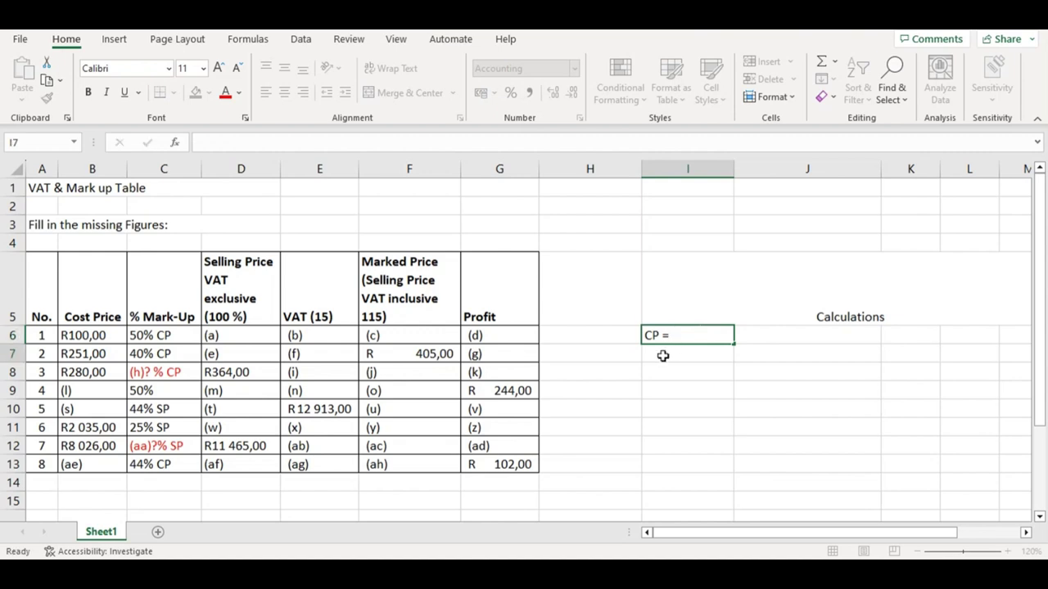
pyautogui.write('M')
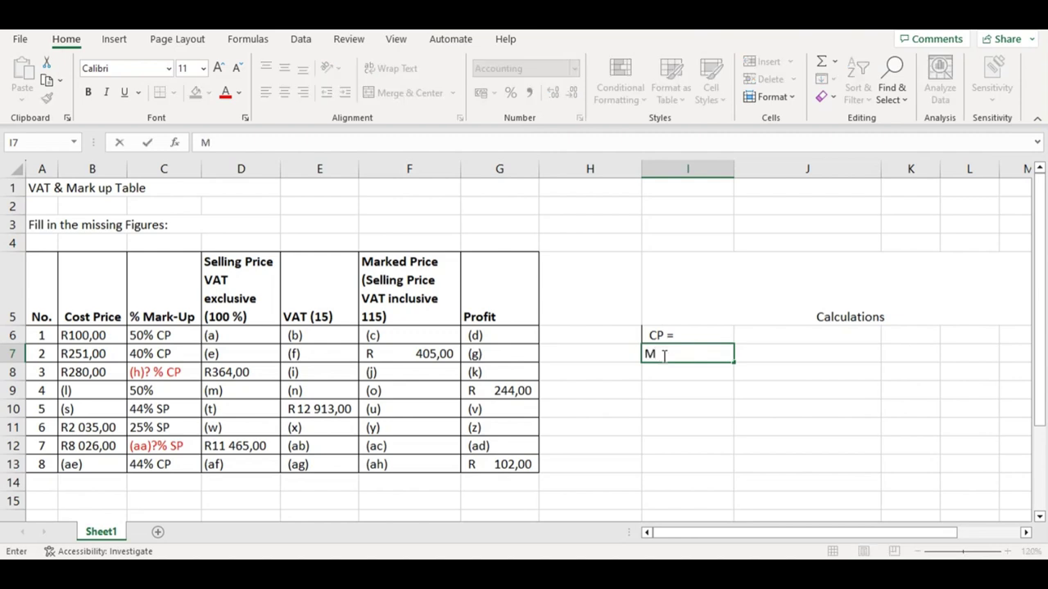
pyautogui.write('U')
pyautogui.write('P ')
pyautogui.write('=')
pyautogui.press('BackSpace')
pyautogui.write('=')
# - Enter the label "SP =" in I8, below the mark-up label
pyautogui.click(663, 368)
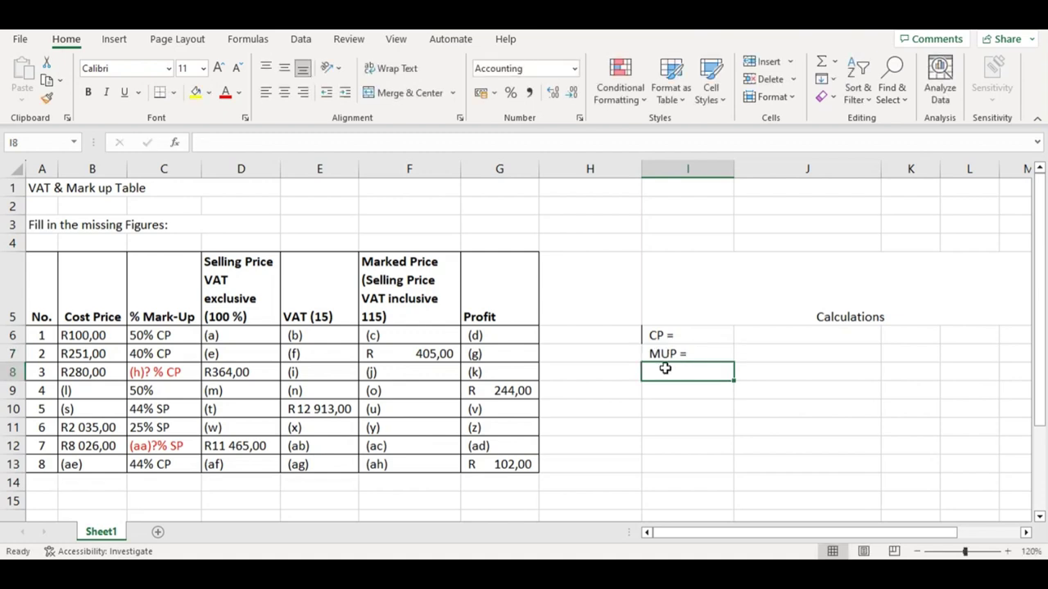
pyautogui.write('S')
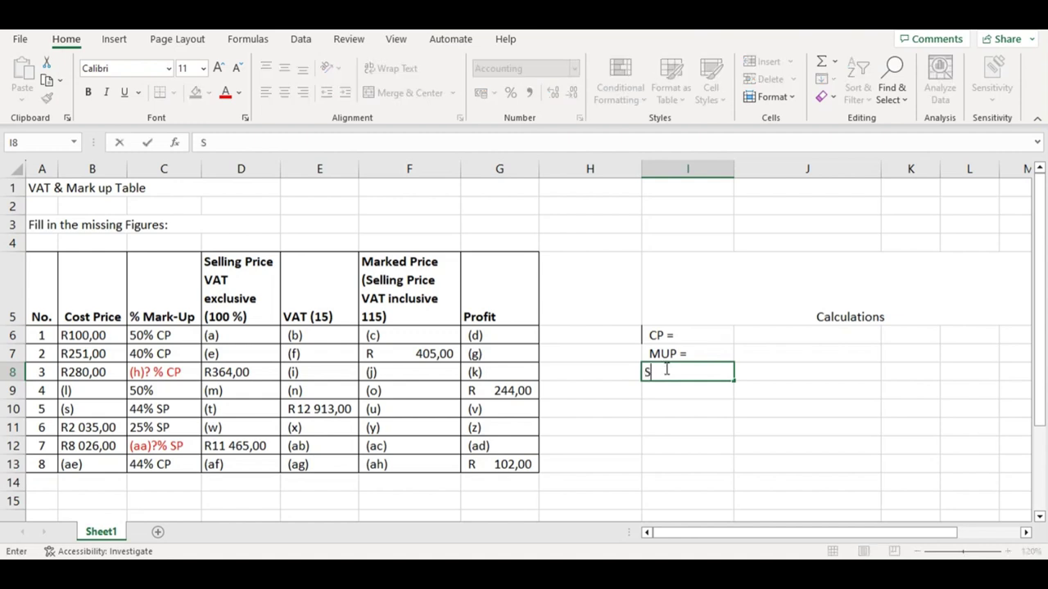
pyautogui.write('P +')
pyautogui.press('BackSpace')
pyautogui.write('=')
pyautogui.click(661, 414)
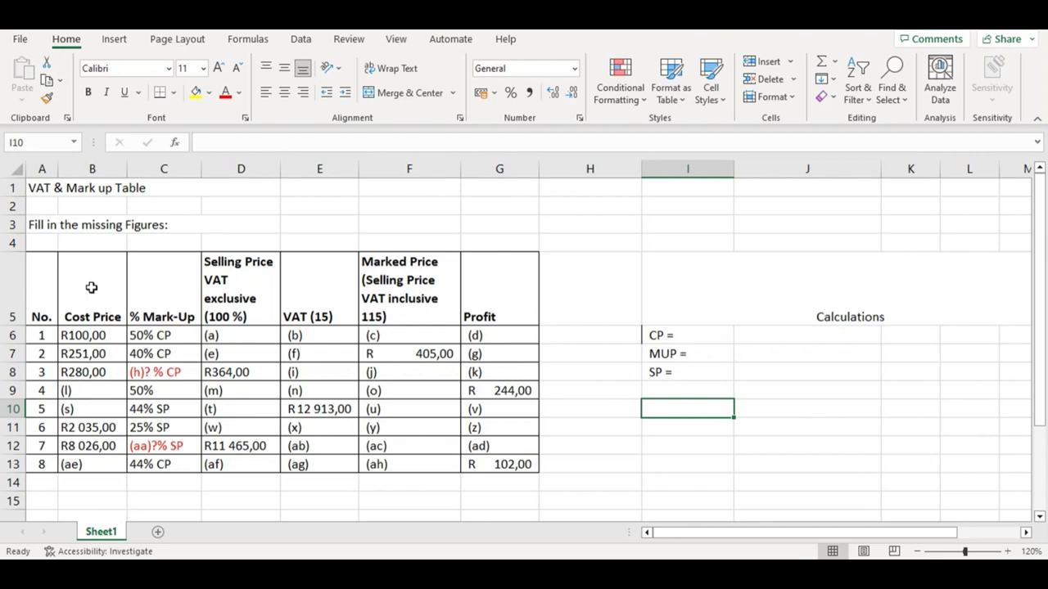
# - Correct the cost price placeholder of item 4 in B9 to (i)
pyautogui.doubleClick(72, 391)
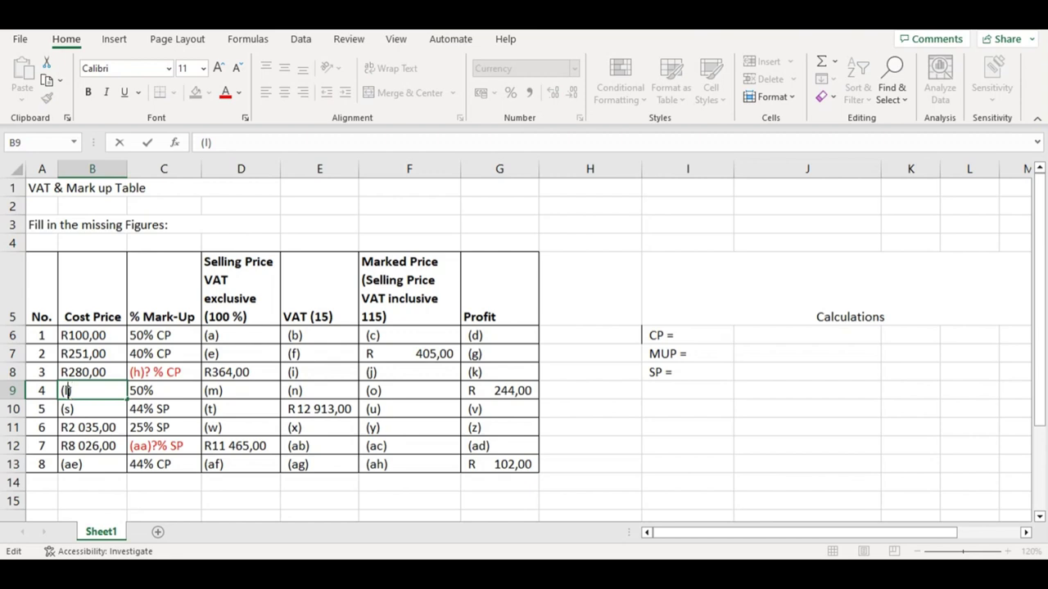
pyautogui.press('BackSpace')
pyautogui.write('i')
pyautogui.click(617, 462)
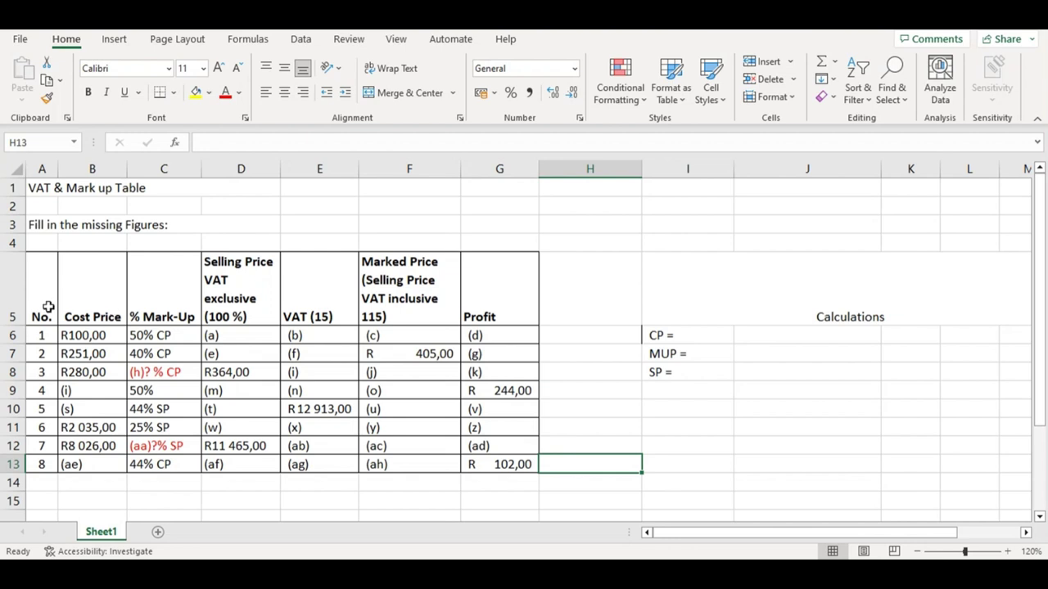
# - Examine the Cost Price and % Mark-Up columns and the missing VAT-exclusive selling price of item 1
pyautogui.click(98, 309)
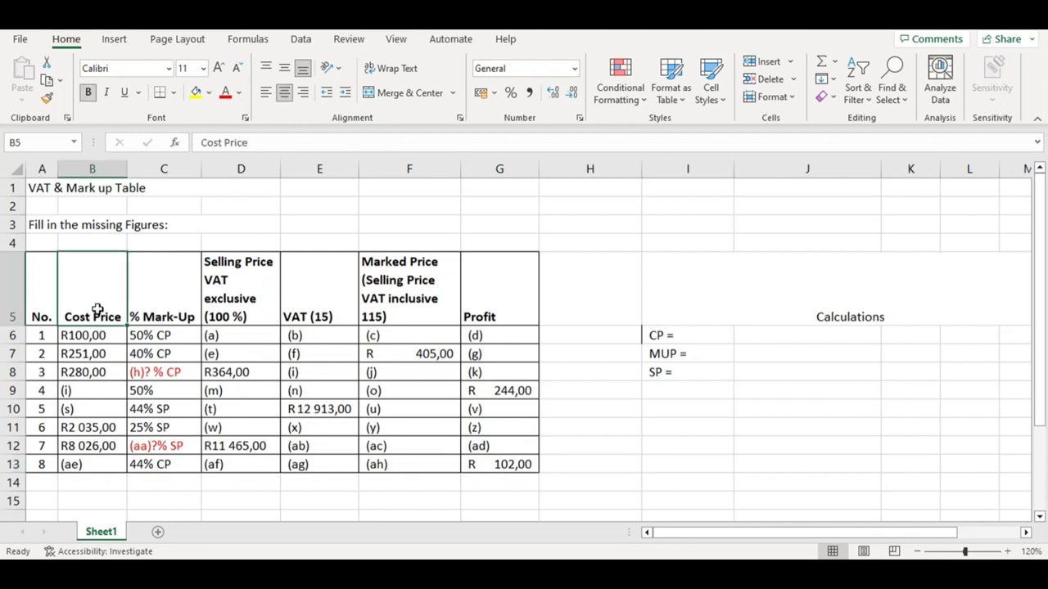
pyautogui.click(163, 320)
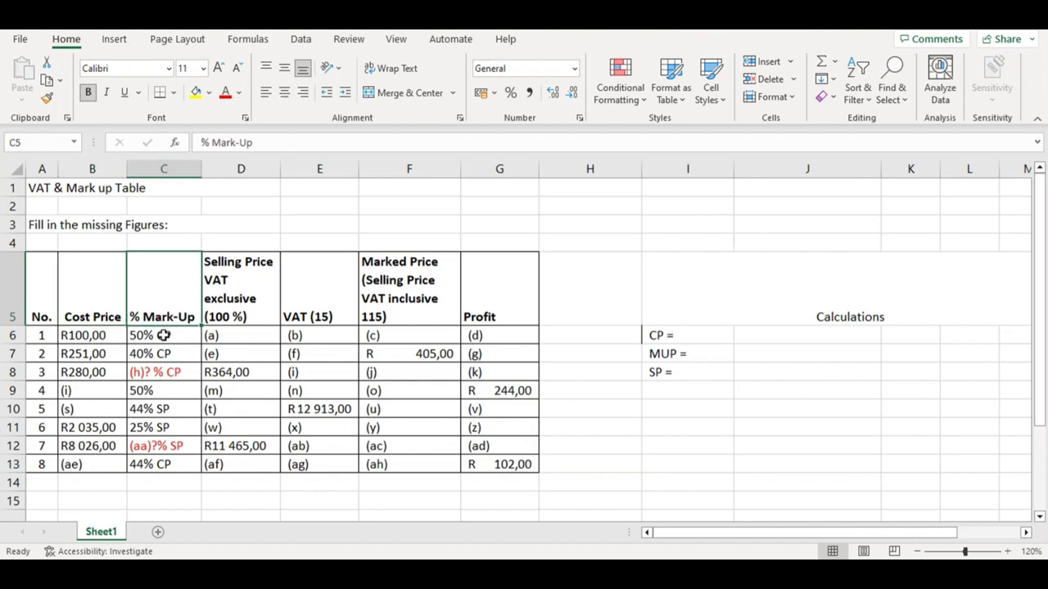
pyautogui.click(171, 413)
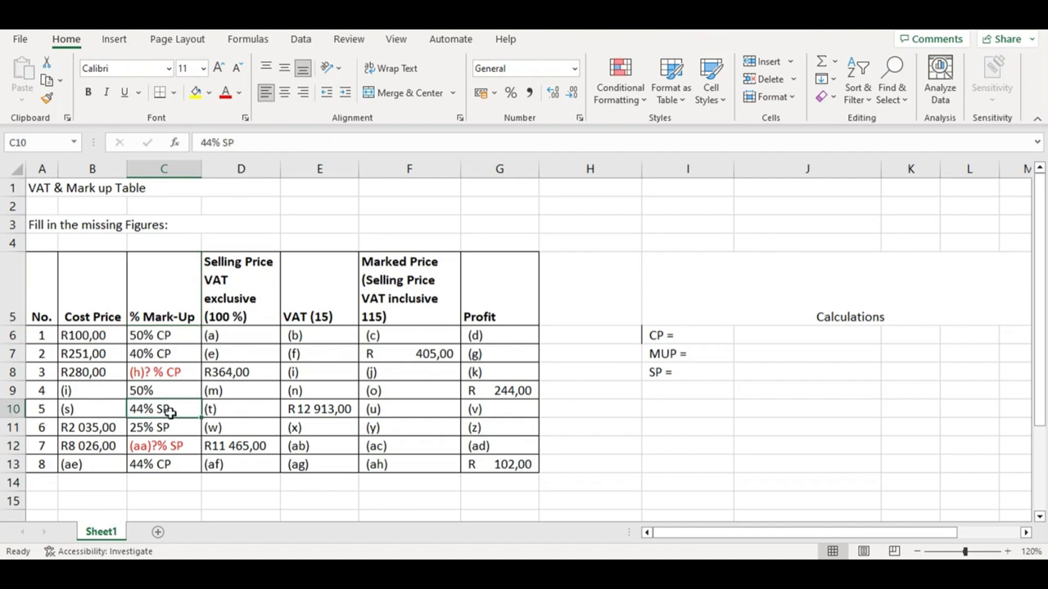
pyautogui.click(677, 301)
pyautogui.click(248, 336)
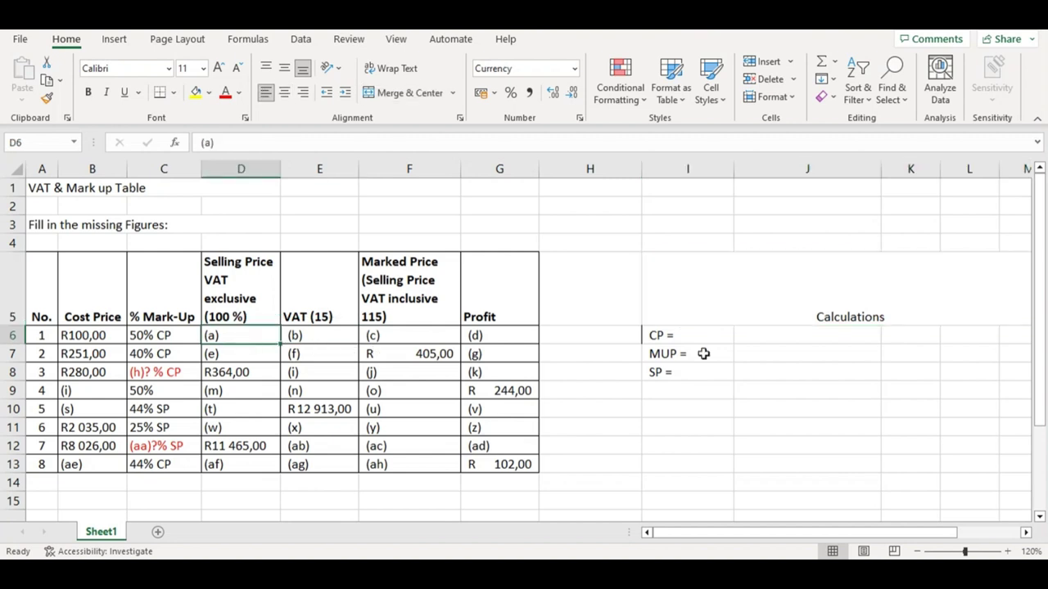
pyautogui.click(772, 329)
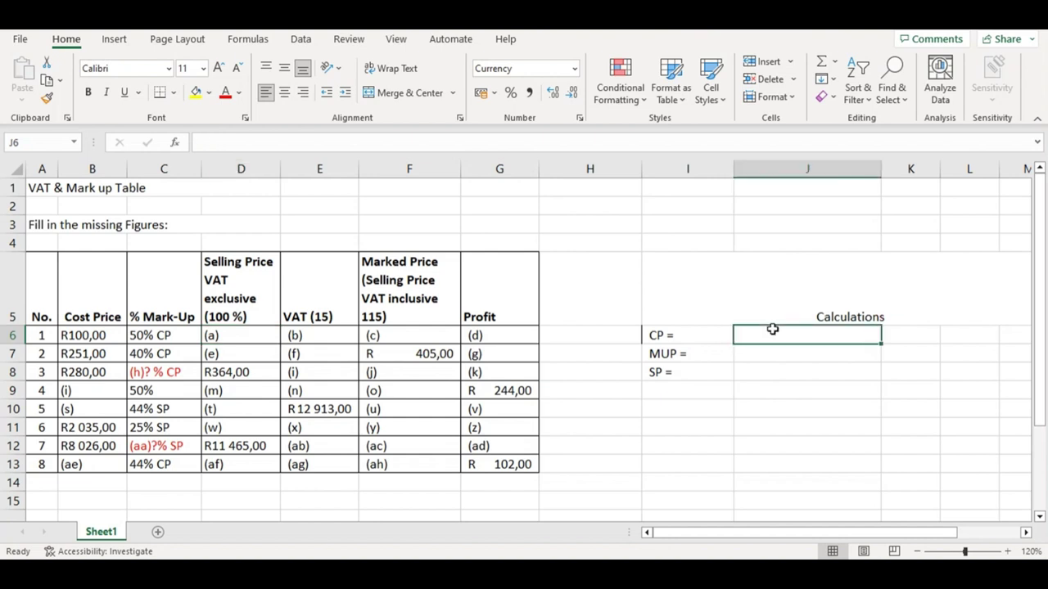
pyautogui.click(695, 335)
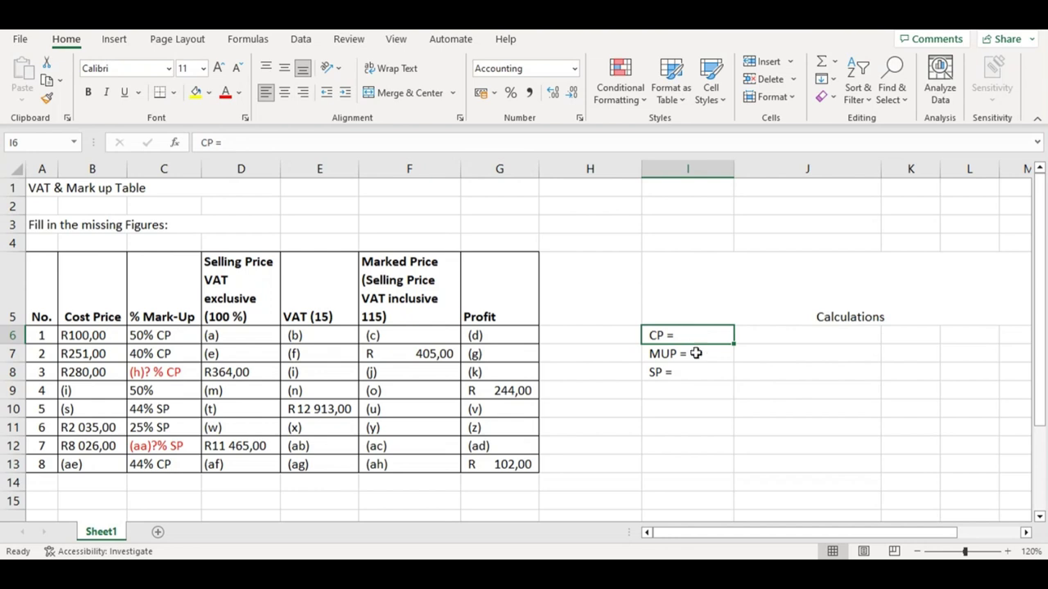
# - Complete the item 1 percentages in the Calculations area as MUP = 50% in I7 and CP = 100% in I6
pyautogui.click(694, 353)
pyautogui.doubleClick(695, 353)
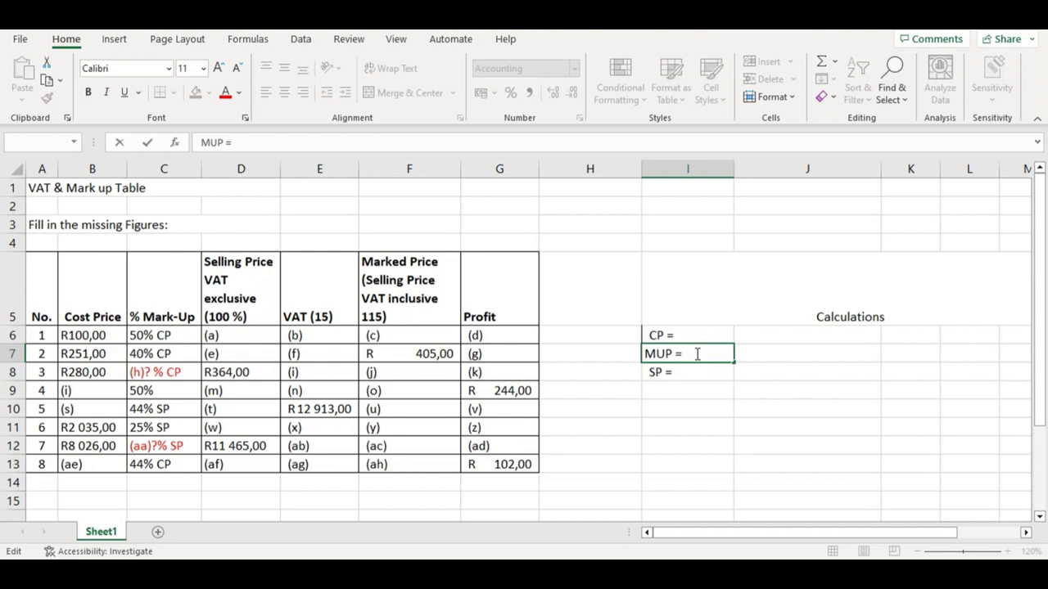
pyautogui.write('50%')
pyautogui.click(758, 429)
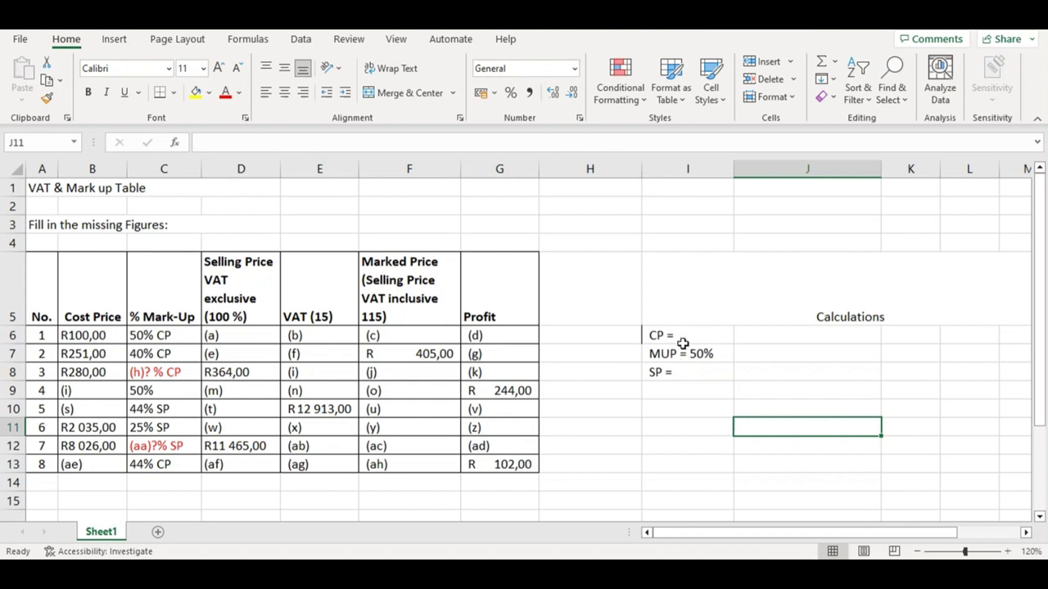
pyautogui.click(682, 337)
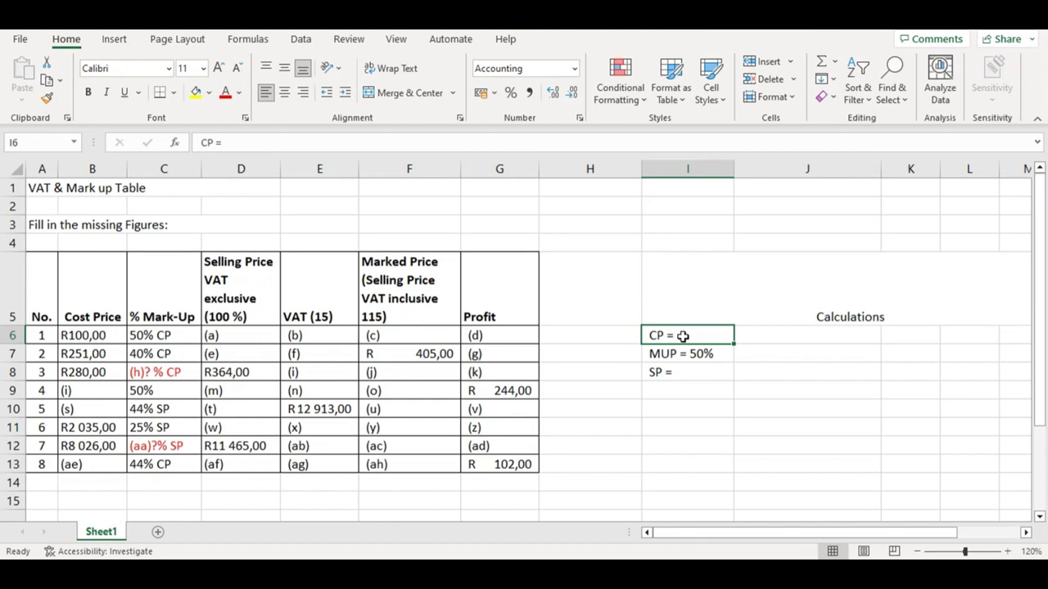
pyautogui.doubleClick(683, 337)
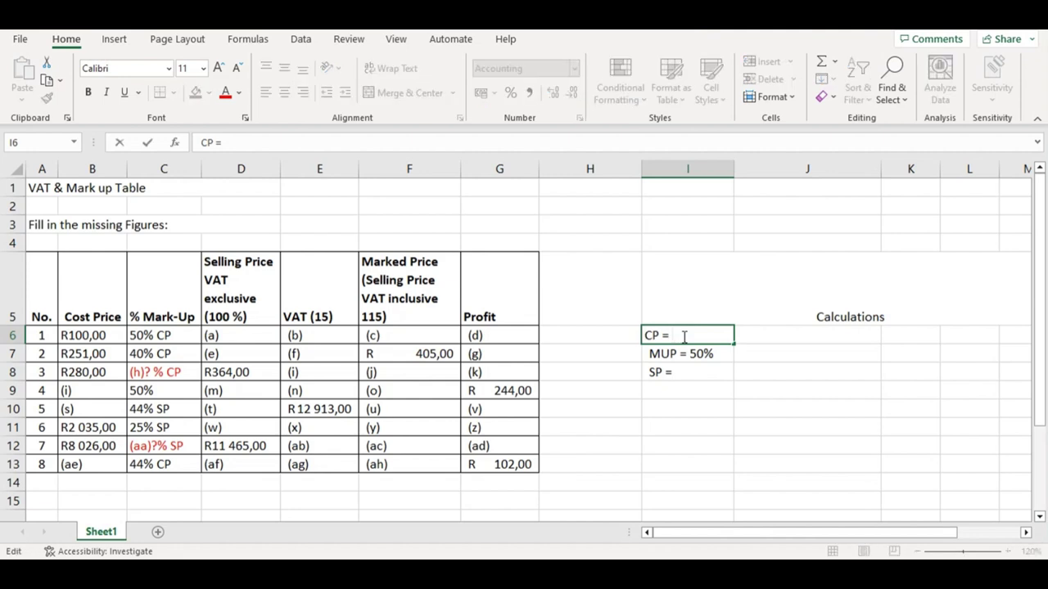
pyautogui.write('100%')
# - Complete the selling price percentage in I8 as SP = 150%
pyautogui.click(680, 370)
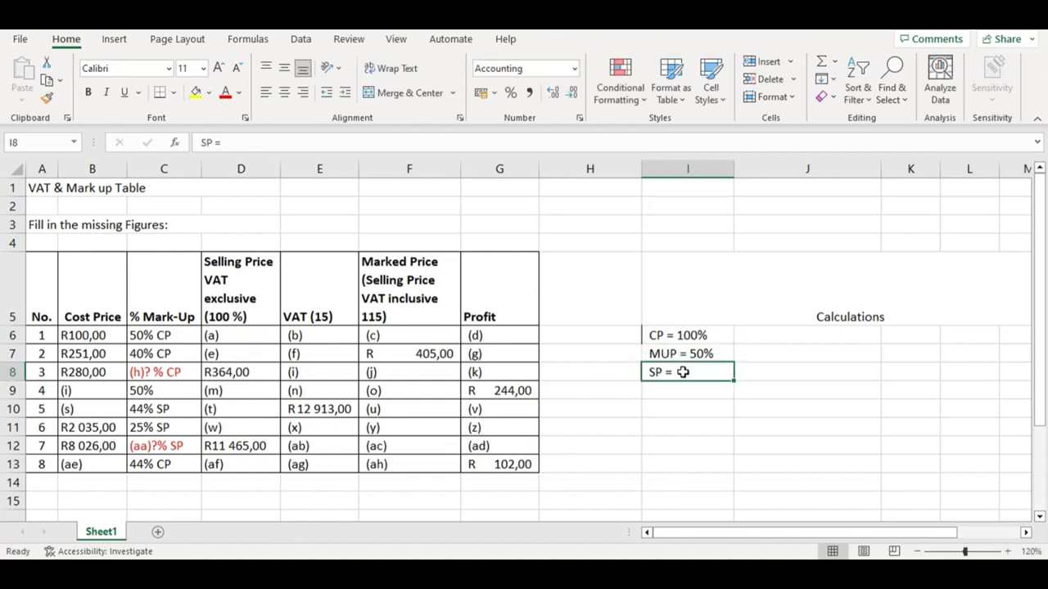
pyautogui.doubleClick(684, 373)
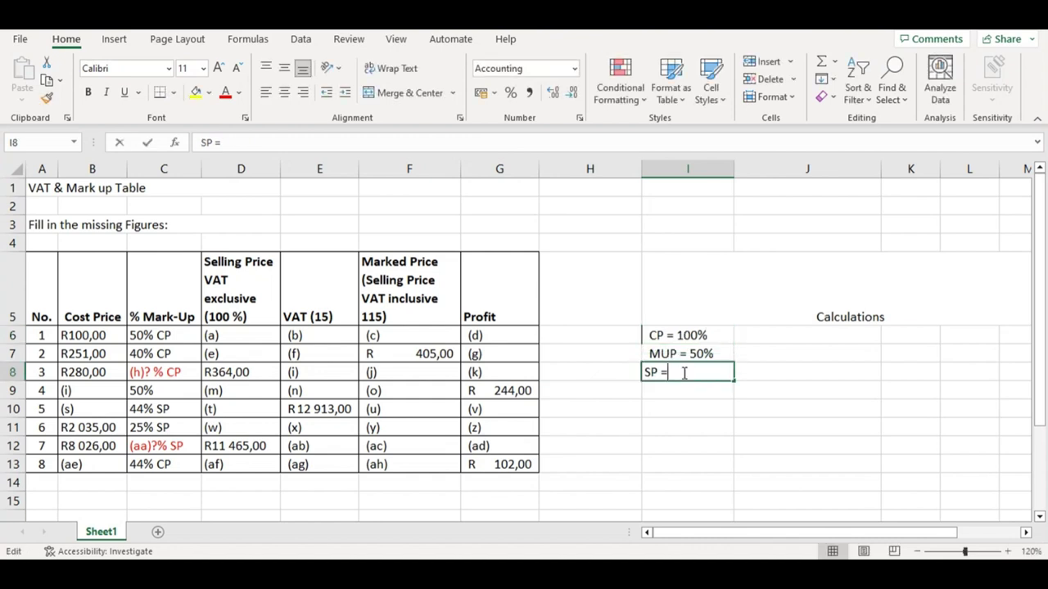
pyautogui.click(688, 336)
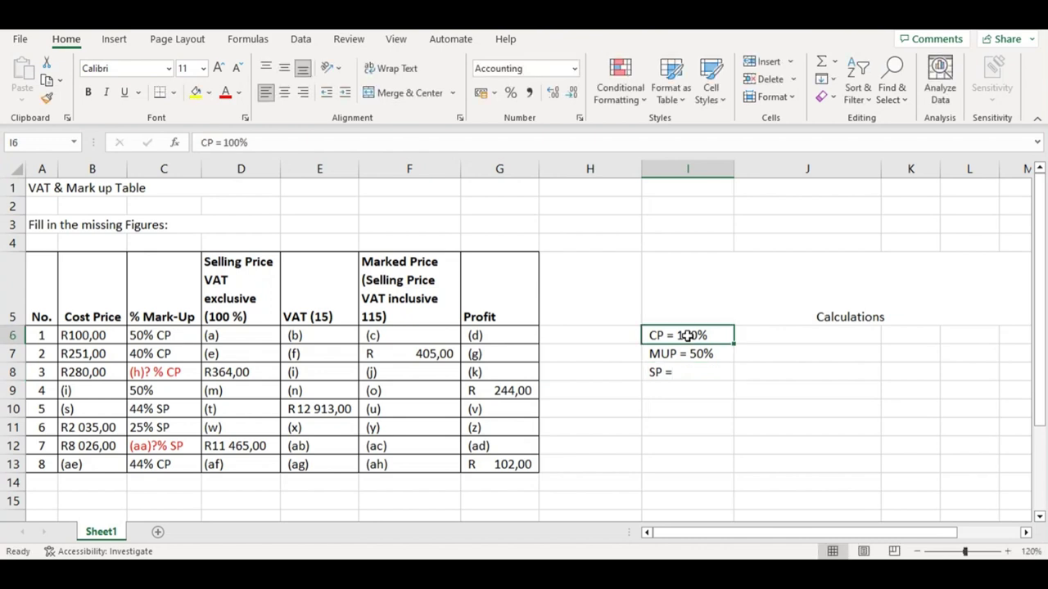
pyautogui.click(692, 354)
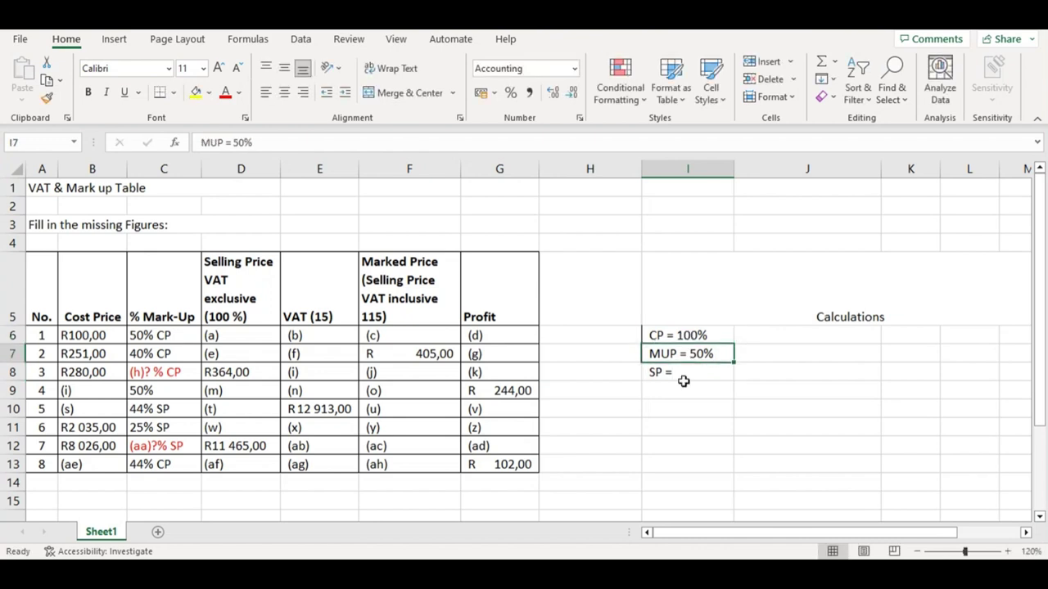
pyautogui.click(685, 388)
pyautogui.click(683, 374)
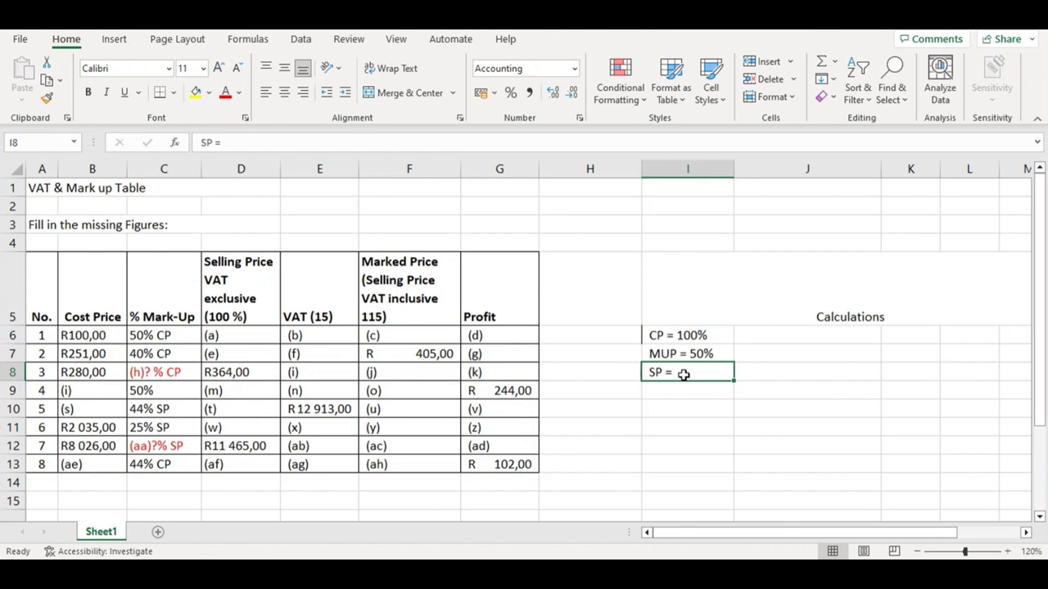
pyautogui.doubleClick(684, 374)
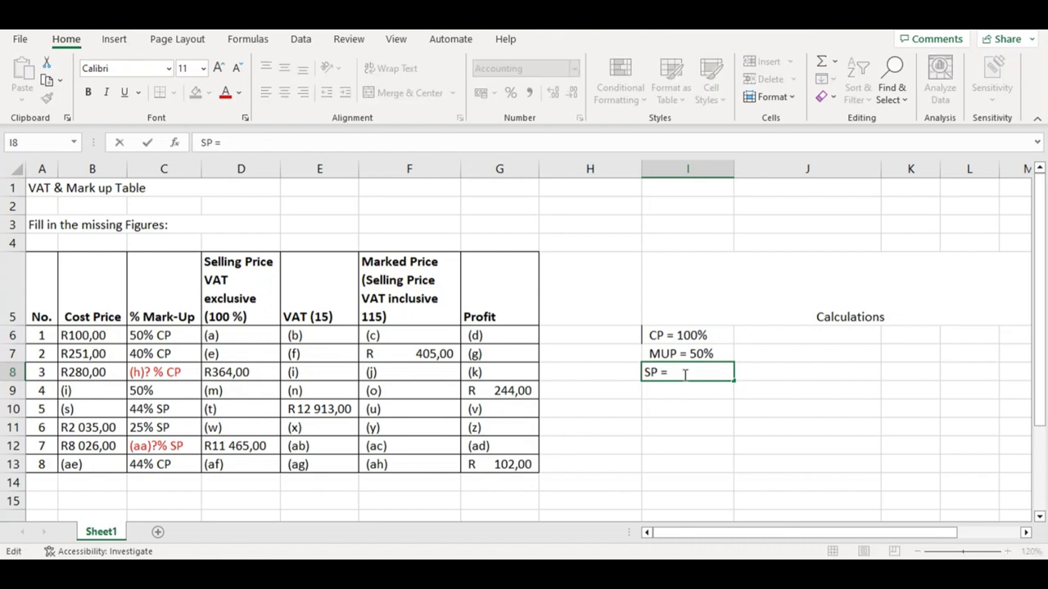
pyautogui.write('150%')
pyautogui.click(745, 426)
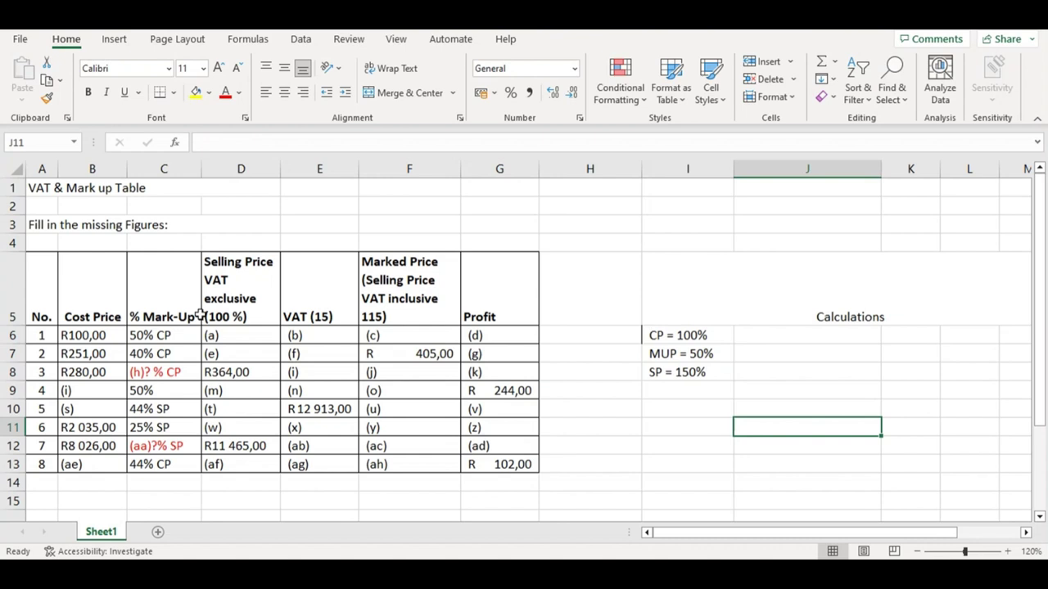
# - Enter item 1's cost price R100 in J6, beside the CP percentage
pyautogui.click(88, 335)
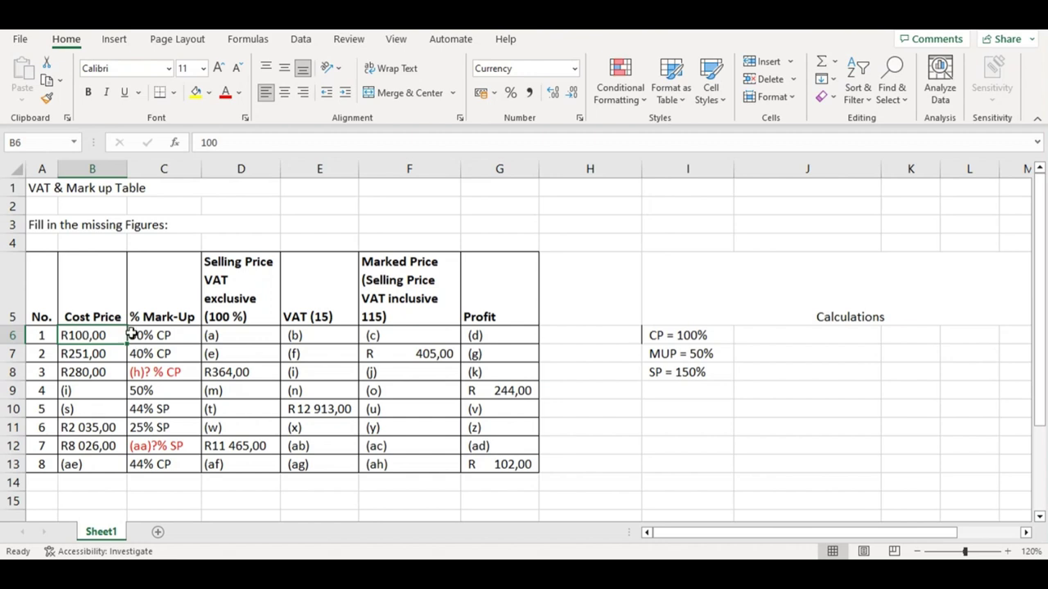
pyautogui.click(767, 338)
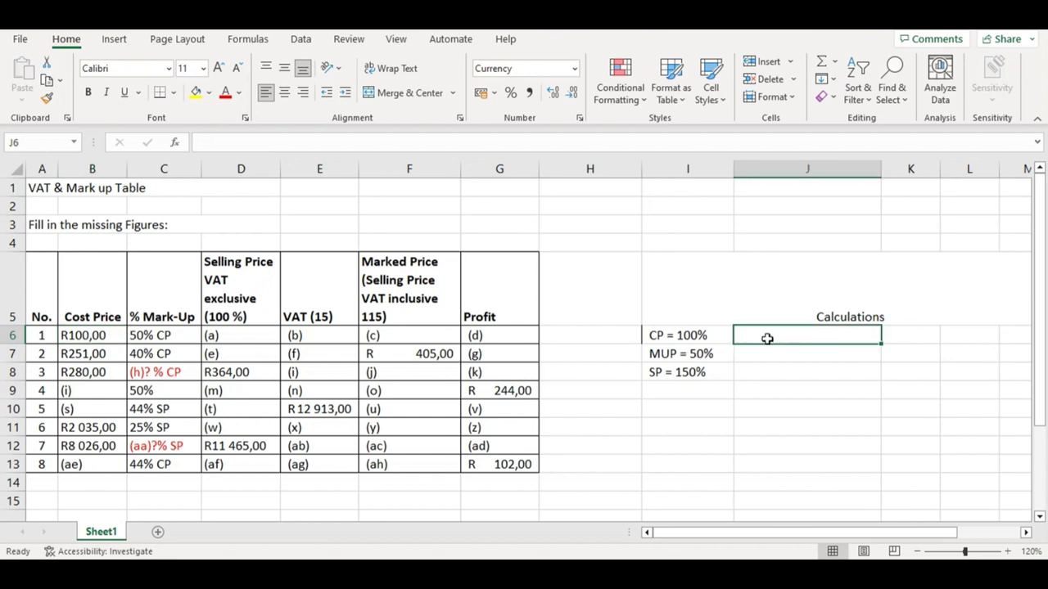
pyautogui.doubleClick(768, 338)
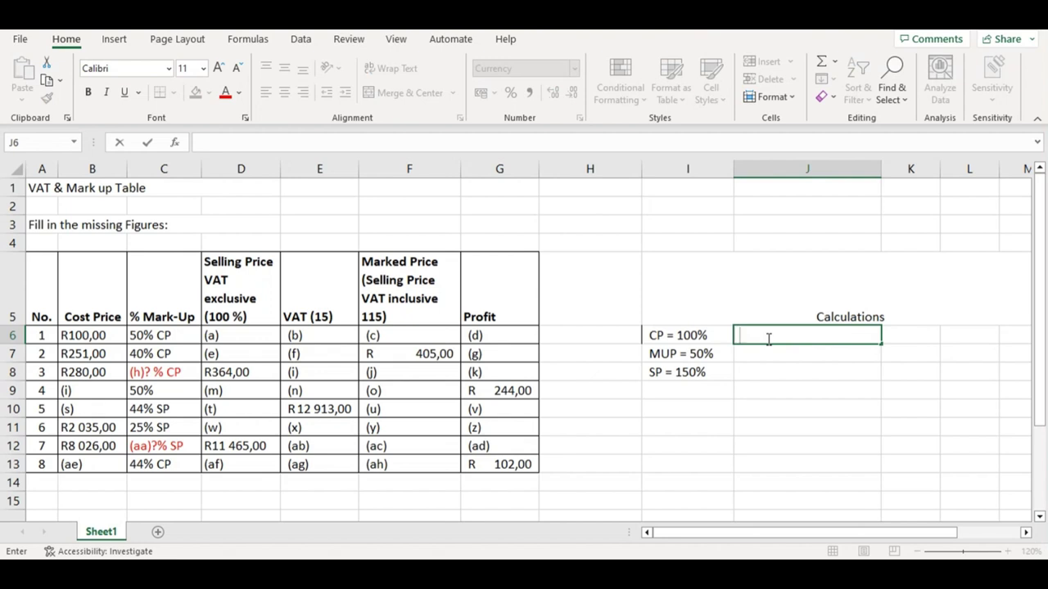
pyautogui.write('R100')
pyautogui.click(710, 335)
# - Write the selling price calculation "R100 x 150/100" as text in J8, beside the SP percentage
pyautogui.click(753, 370)
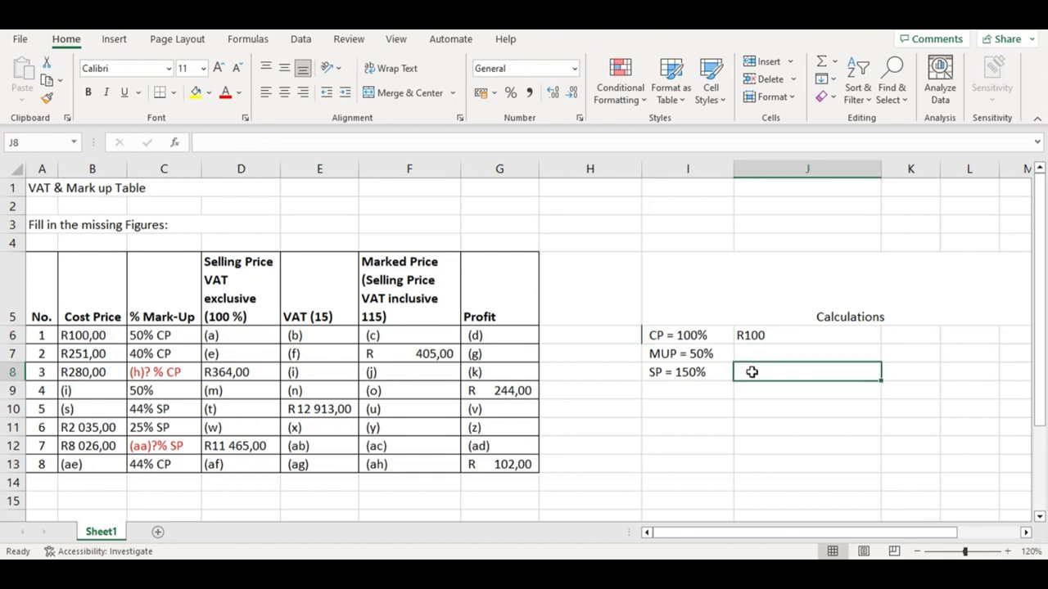
pyautogui.doubleClick(751, 372)
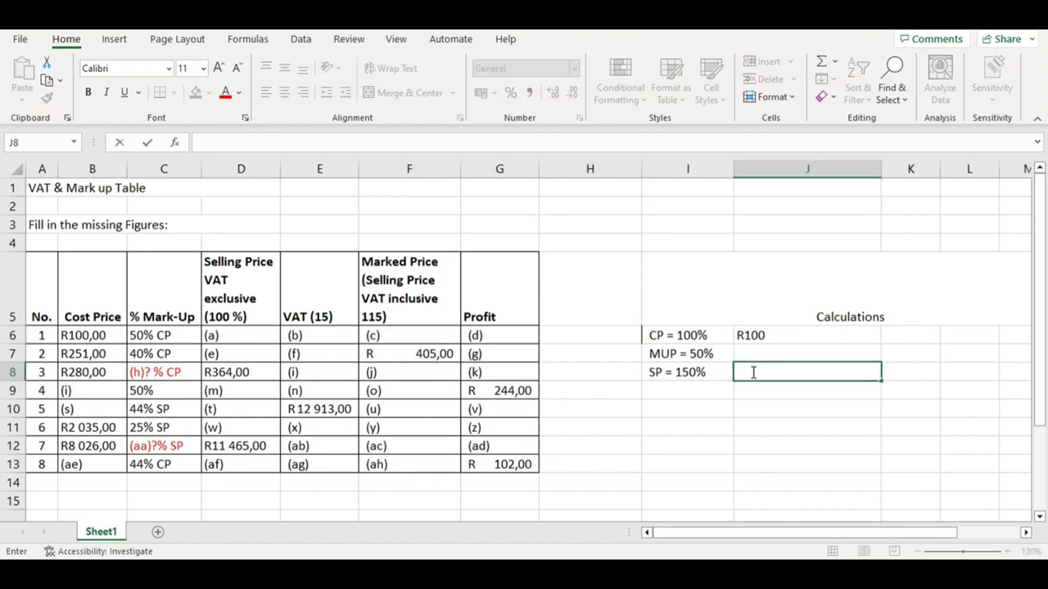
pyautogui.write('R')
pyautogui.write('1oo')
pyautogui.press('BackSpace')
pyautogui.press('BackSpace')
pyautogui.write('00 x 150')
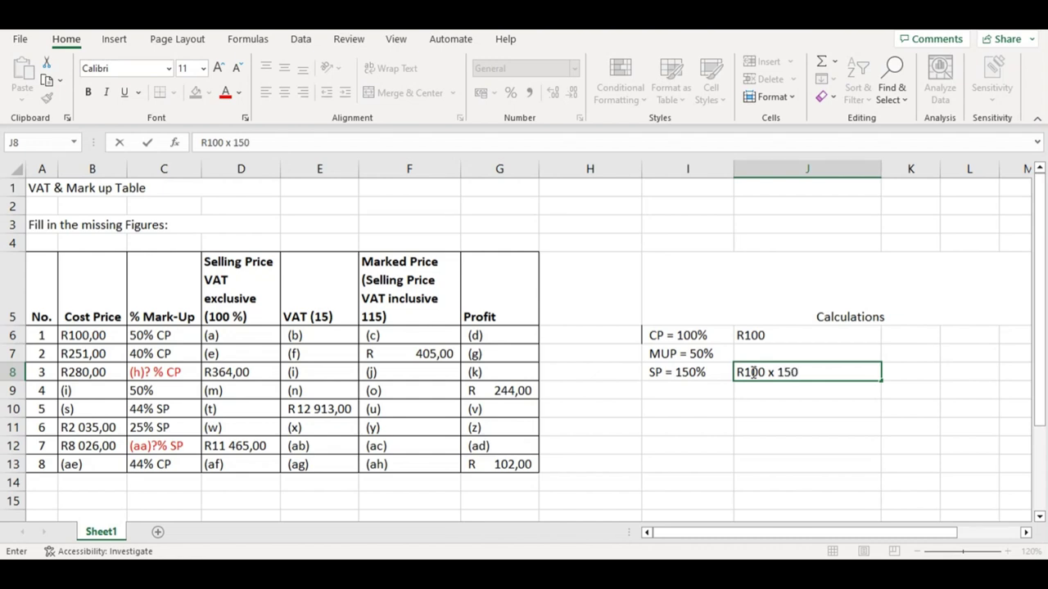
pyautogui.write('/100')
pyautogui.click(689, 336)
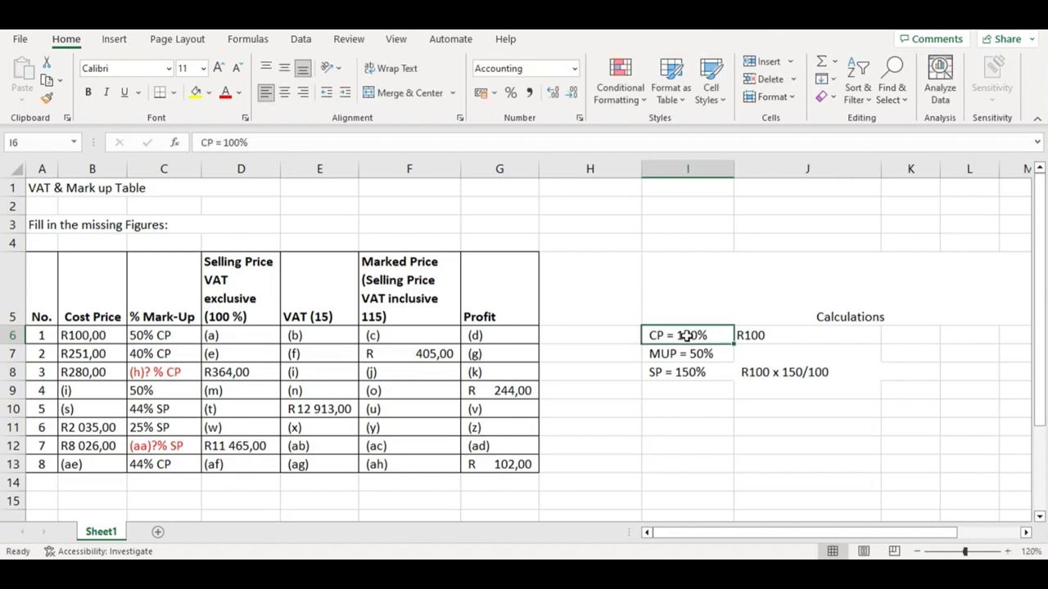
# - Complete item 1's selling price calculation in J8 by adding the answer "= R150" after "R100 x 150/100"
pyautogui.click(778, 372)
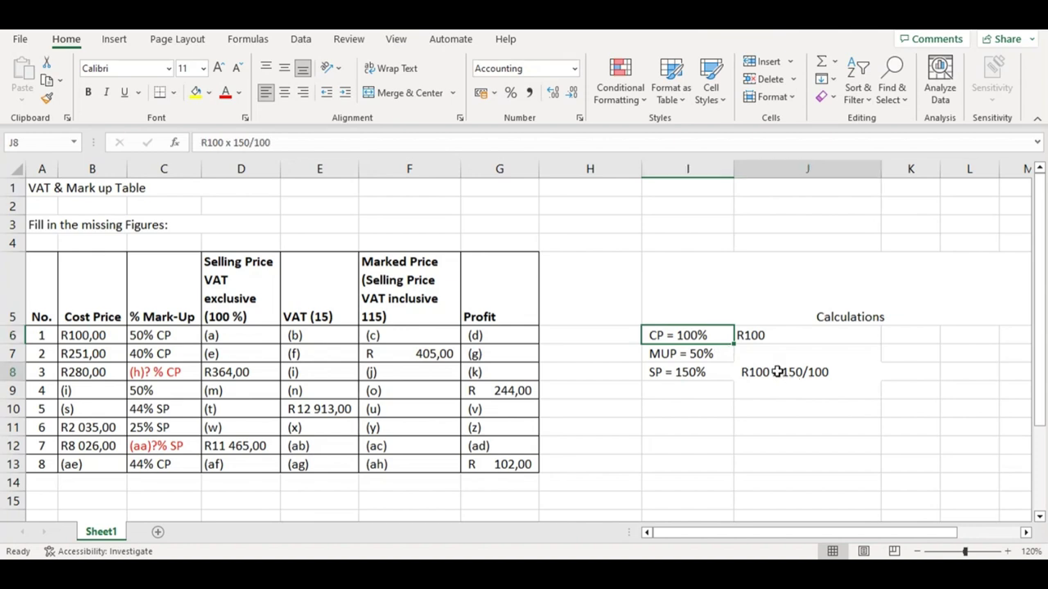
pyautogui.click(828, 371)
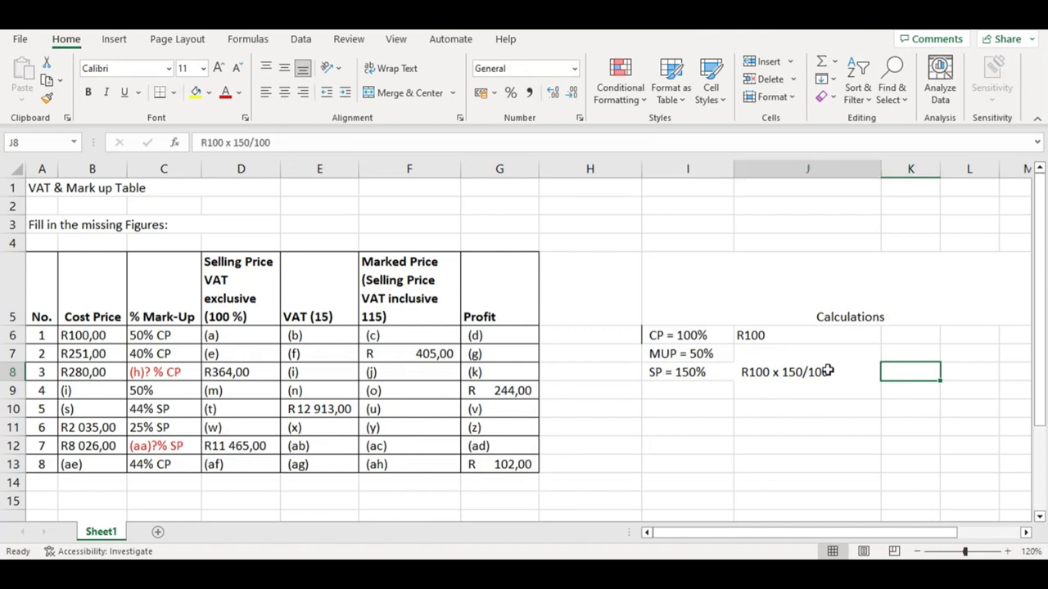
pyautogui.doubleClick(827, 370)
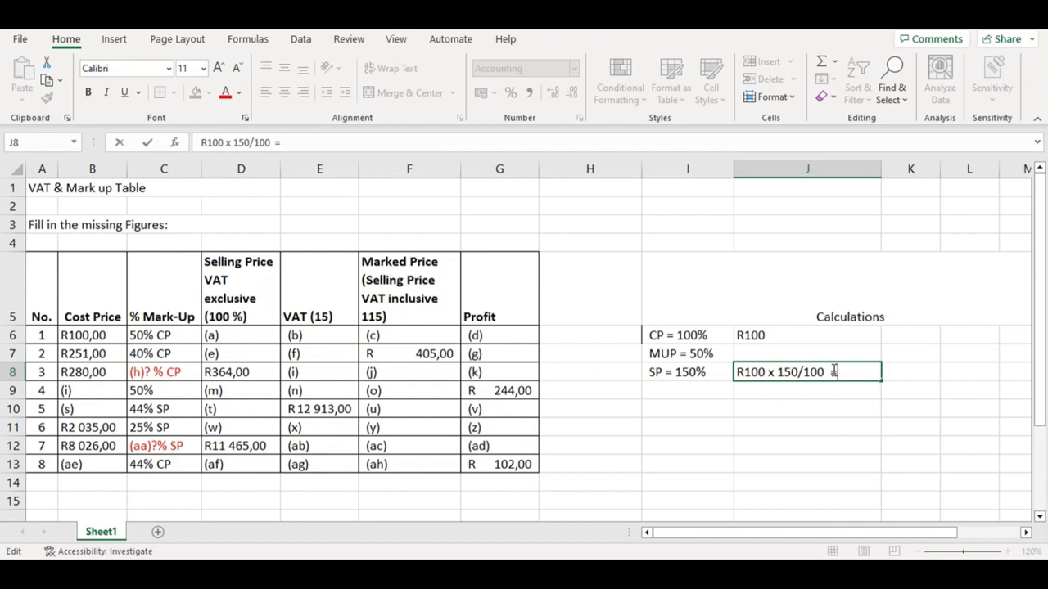
pyautogui.write('R150')
pyautogui.click(837, 372)
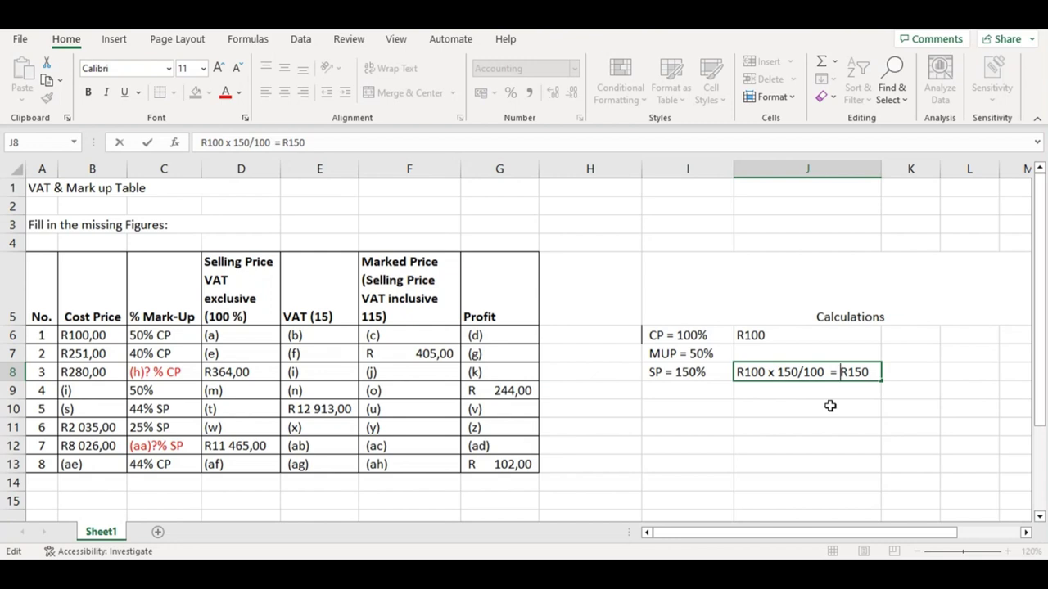
# - Fill in item 1's VAT-exclusive selling price in D6 as "(a) R 150"
pyautogui.click(251, 335)
pyautogui.doubleClick(251, 336)
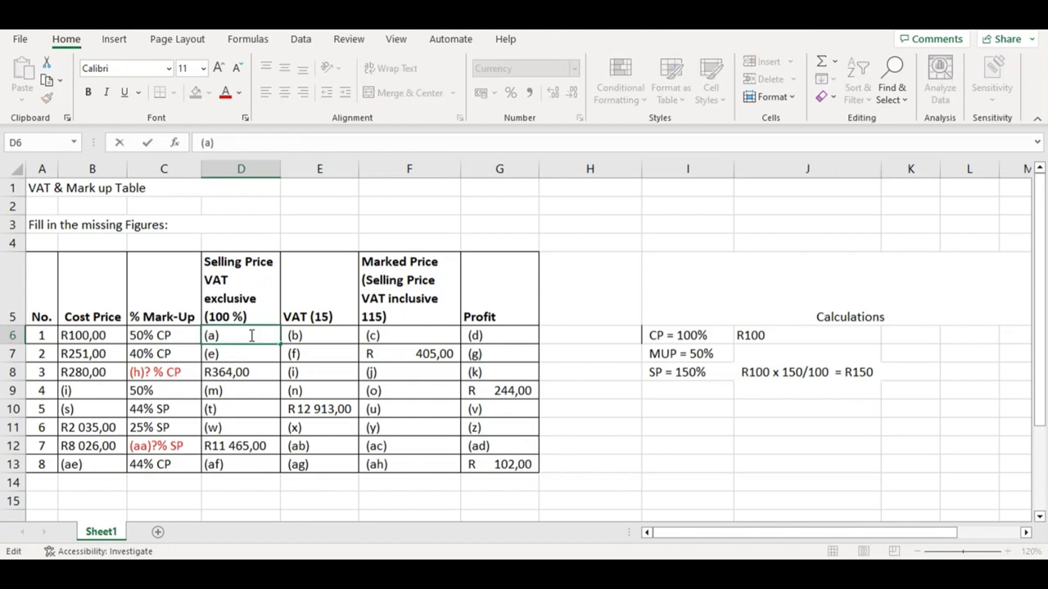
pyautogui.write('159')
pyautogui.press('BackSpace')
pyautogui.write('0')
pyautogui.click(326, 339)
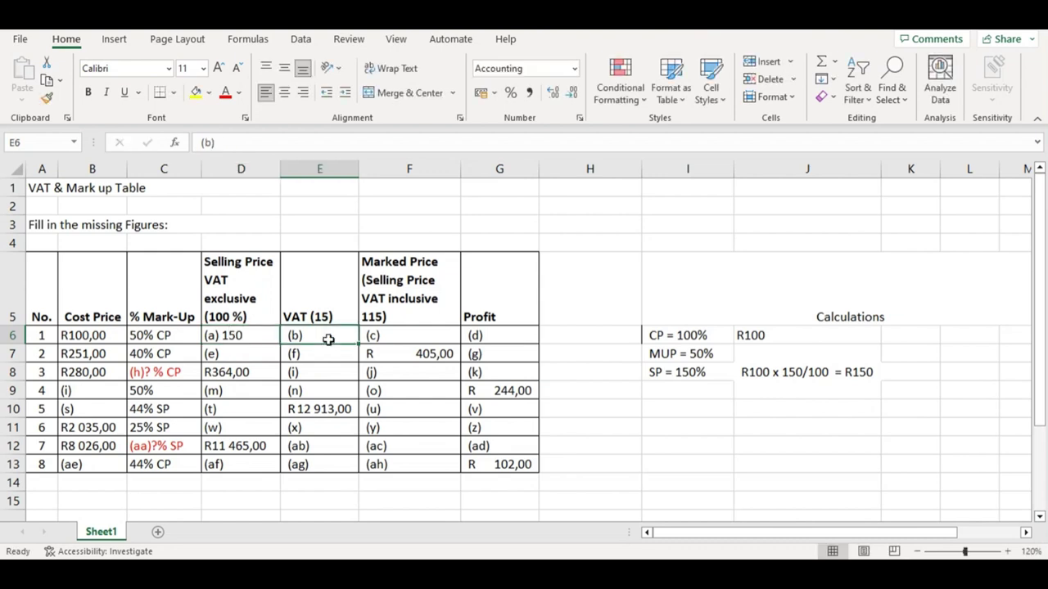
pyautogui.doubleClick(226, 336)
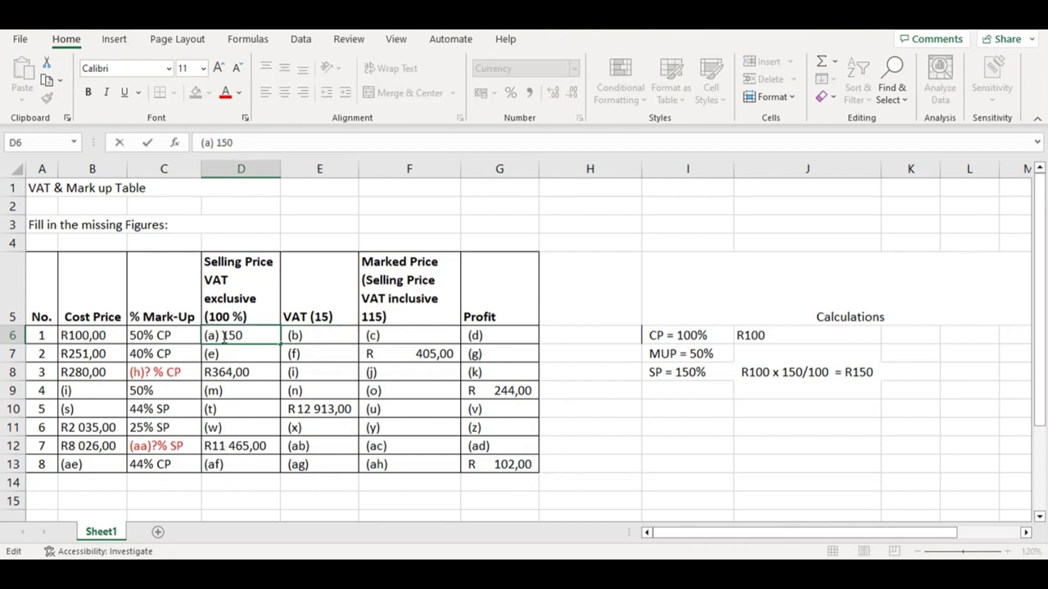
pyautogui.write('R')
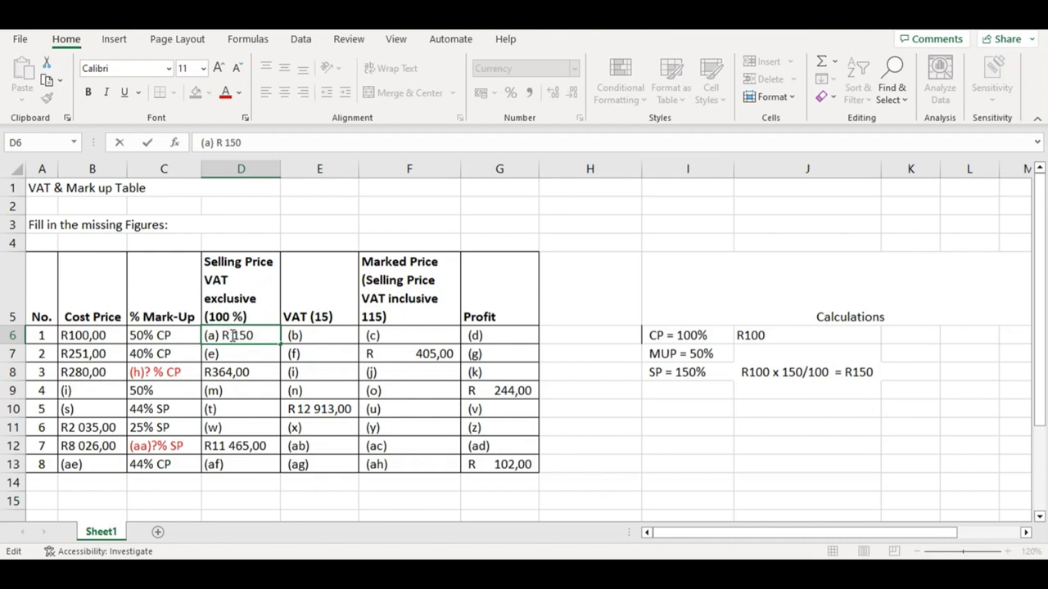
pyautogui.click(336, 338)
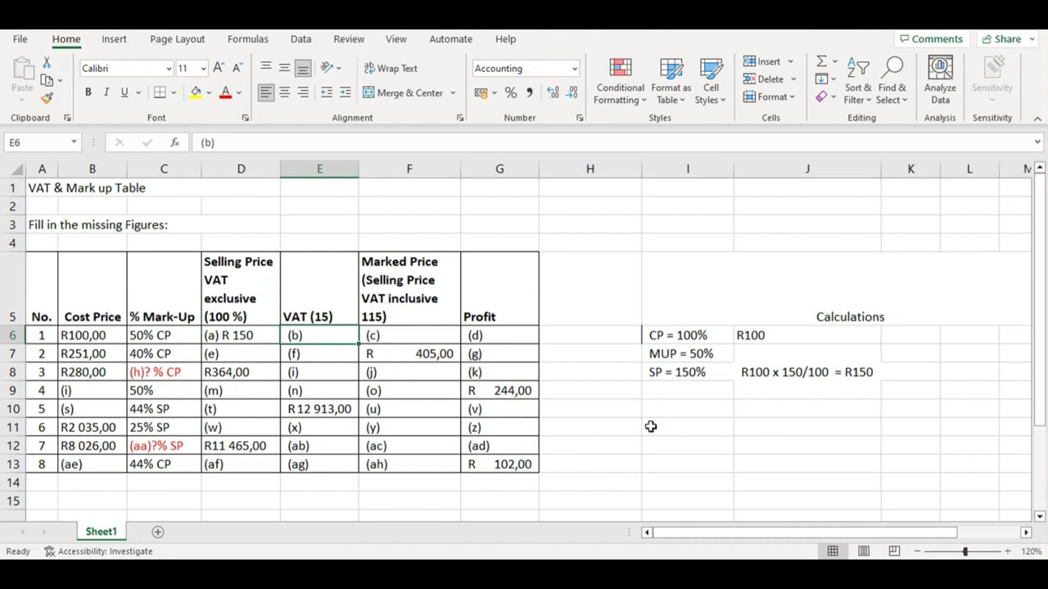
# - Correct the percentages in the table headings to "VAT (15%)" in E5 and "(115%)" at the end of the Marked Price heading in F5
pyautogui.doubleClick(328, 317)
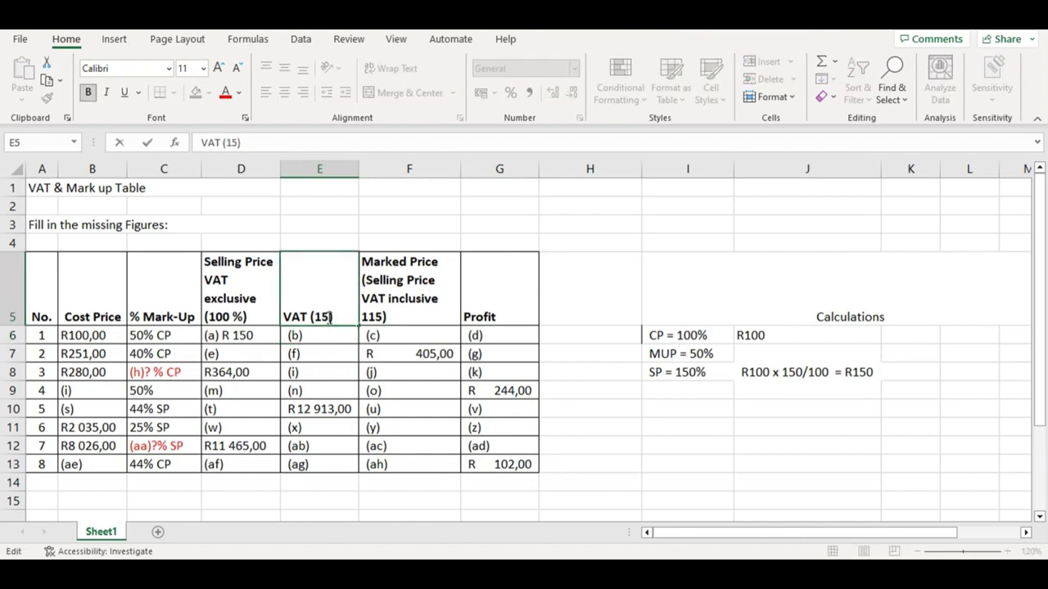
pyautogui.write('%')
pyautogui.click(365, 318)
pyautogui.doubleClick(365, 316)
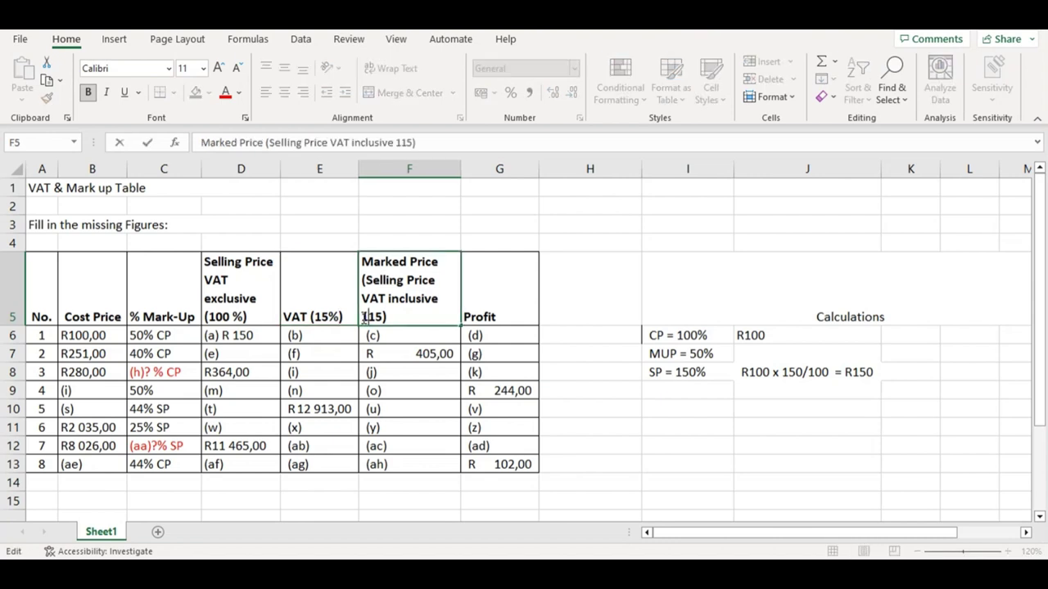
pyautogui.write('(115%')
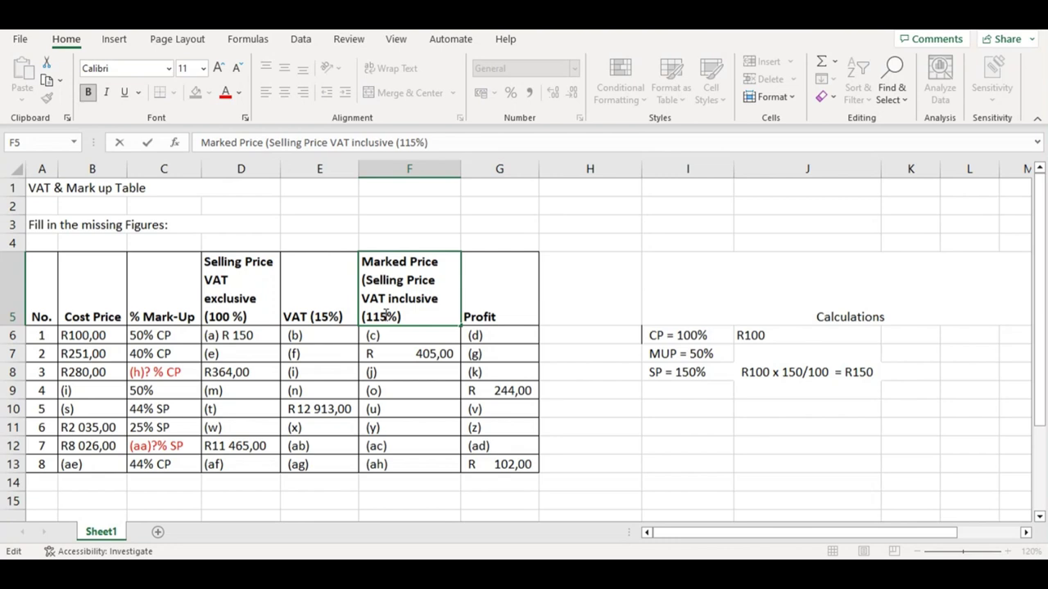
pyautogui.click(429, 406)
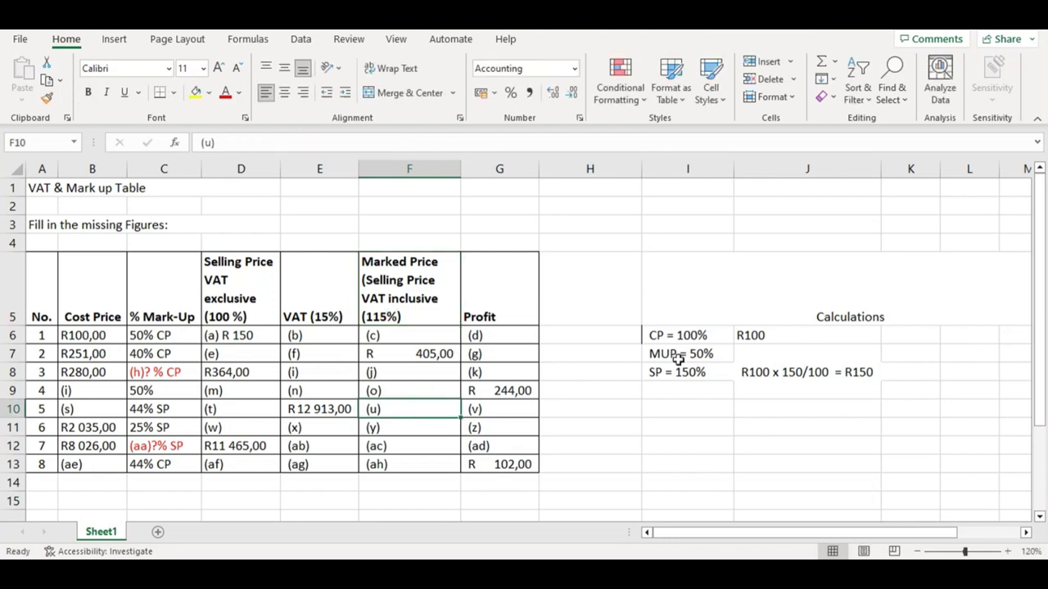
# - Write item 1's VAT calculation "R150 x 15/100 = 22.5 = 23" as text in I10, below the selling price calculation
pyautogui.click(674, 413)
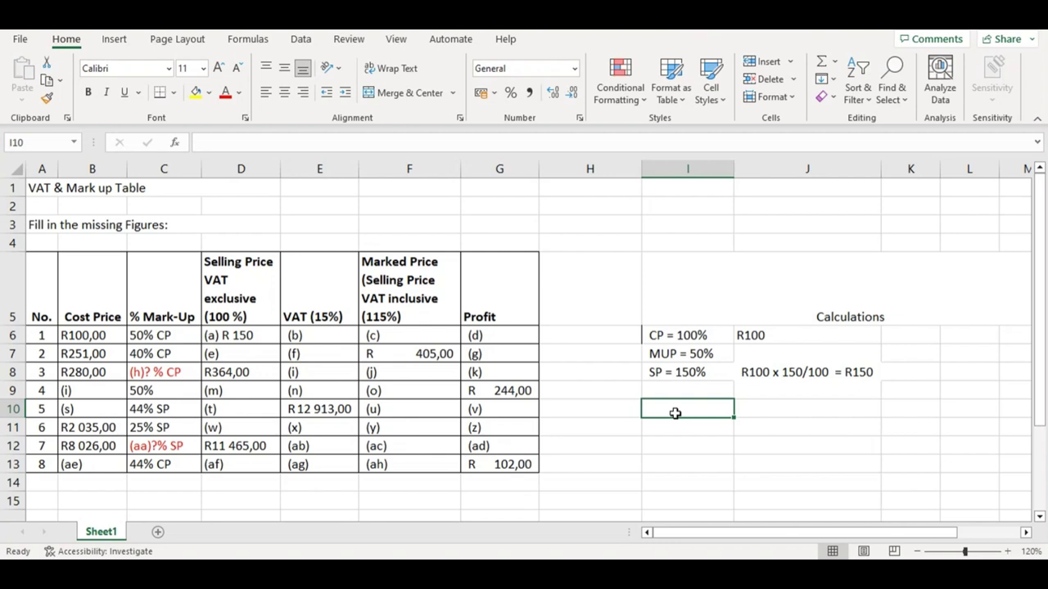
pyautogui.write('R')
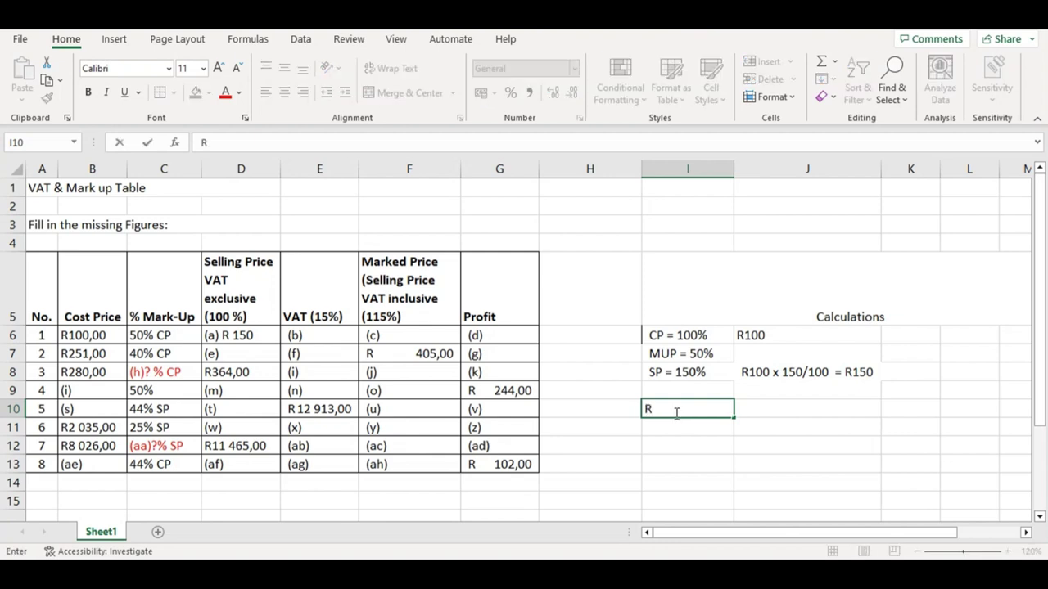
pyautogui.write('150 x 15/')
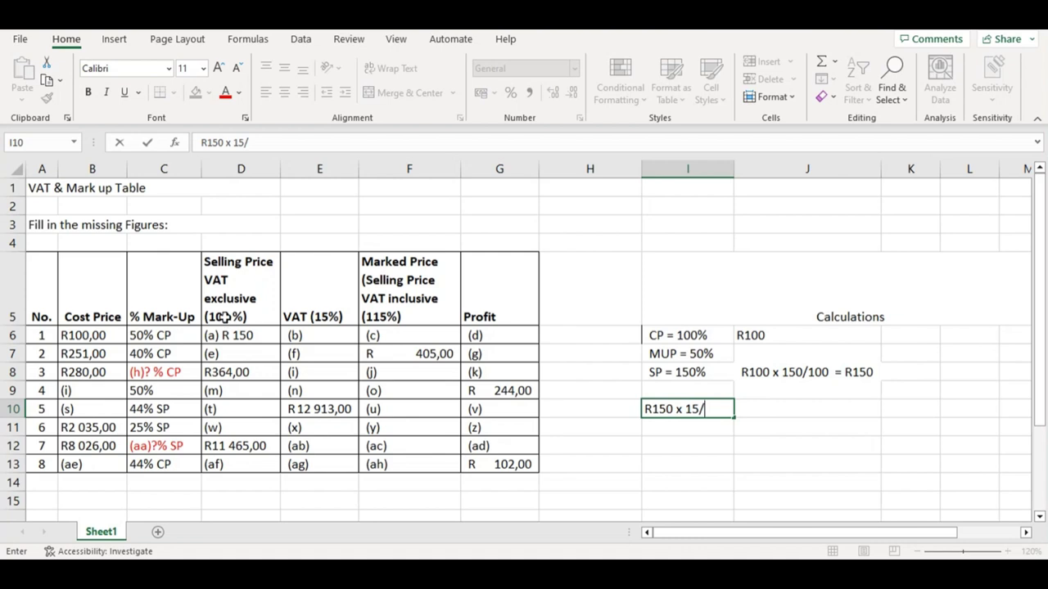
pyautogui.doubleClick(224, 318)
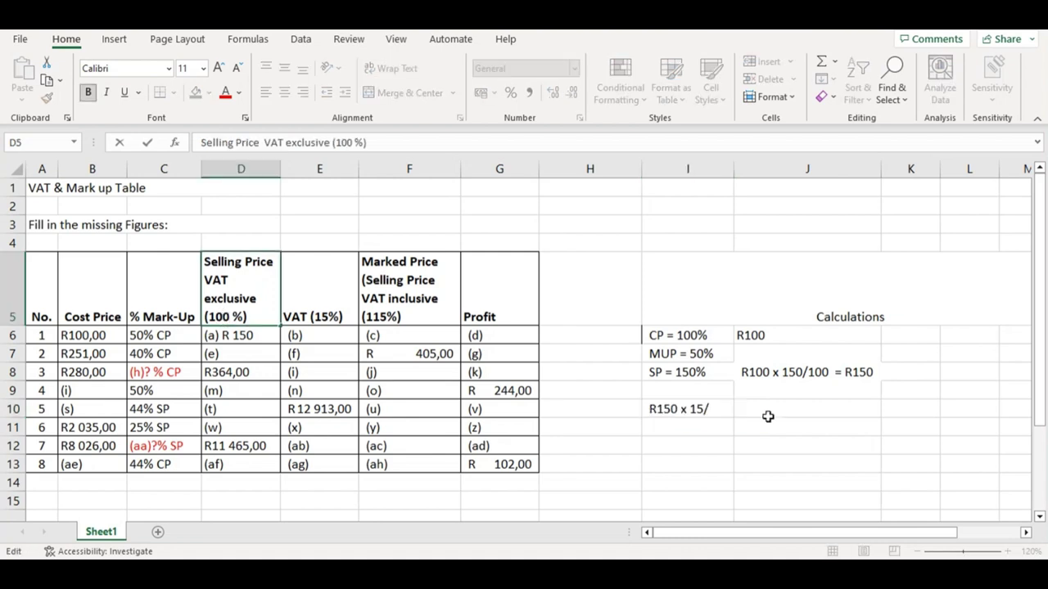
pyautogui.click(718, 408)
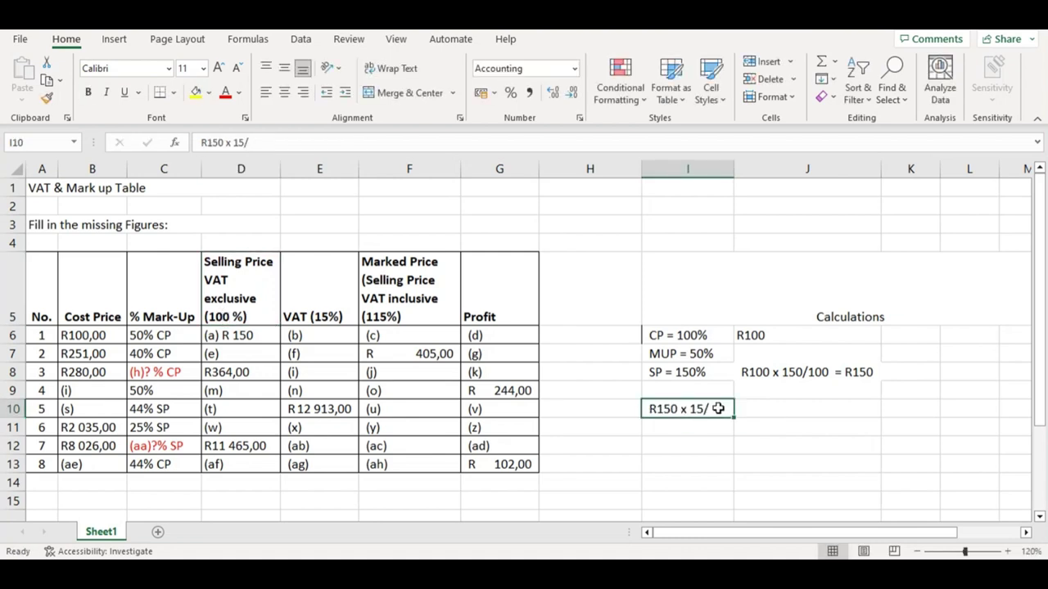
pyautogui.doubleClick(718, 409)
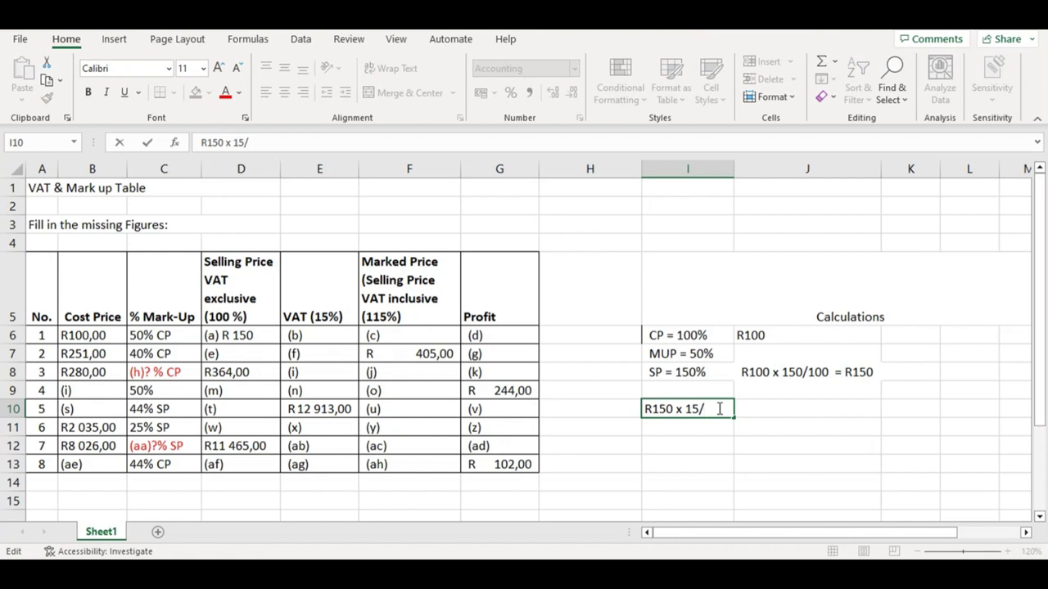
pyautogui.write('100 =')
pyautogui.write('22.5')
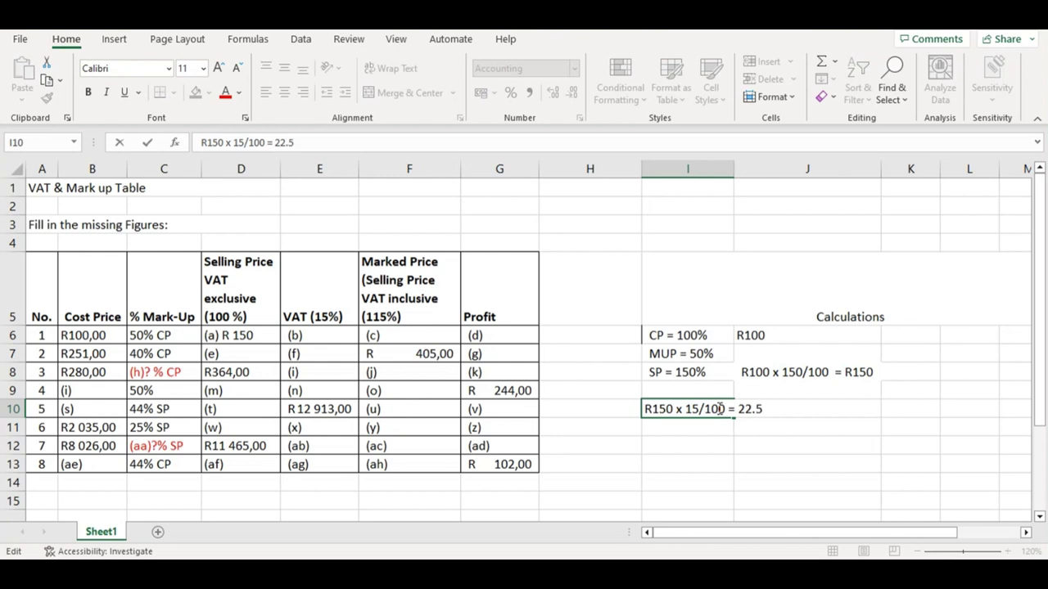
pyautogui.write(' = 23')
# - Fill in item 1's VAT amount in E6 as "(b) R 23"
pyautogui.click(317, 332)
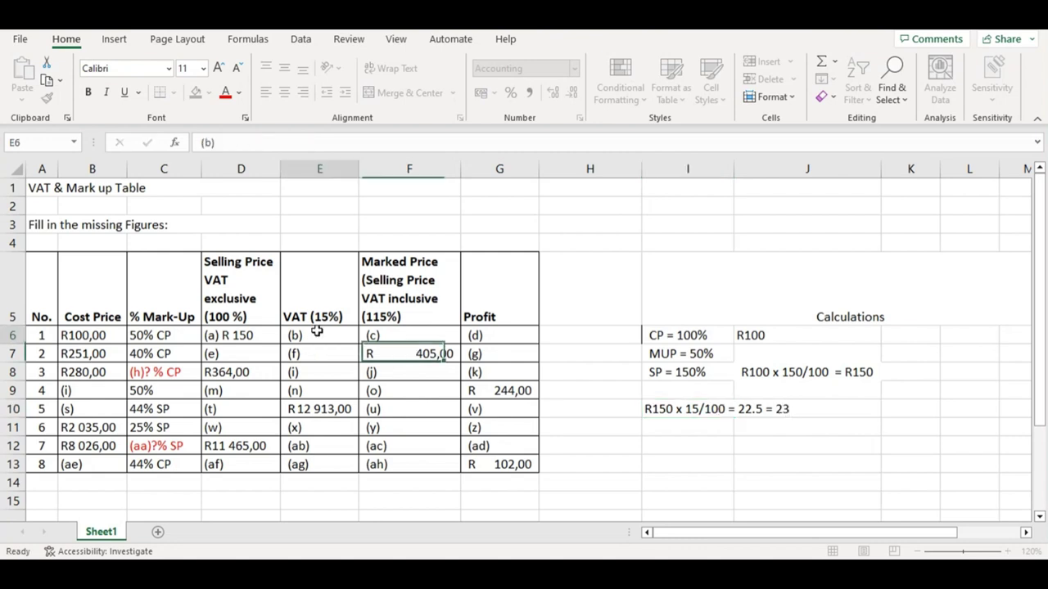
pyautogui.doubleClick(318, 332)
pyautogui.write('R')
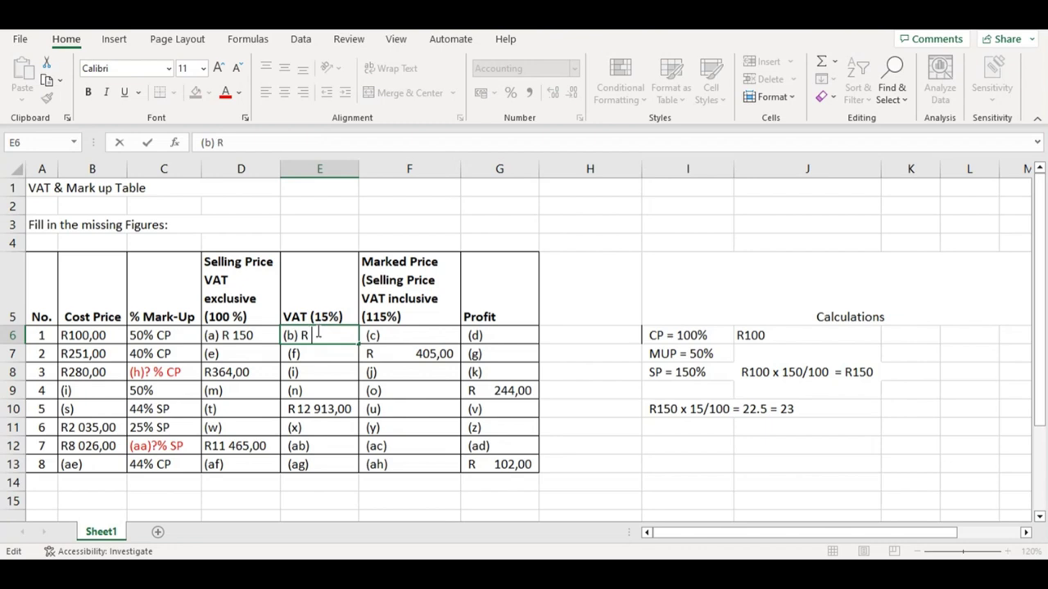
pyautogui.write(' 23')
pyautogui.click(352, 357)
# - Add the decimals ",00" to item 1's selling price and VAT, giving R 150,00 in D6 and R 23,00 in E6
pyautogui.click(252, 338)
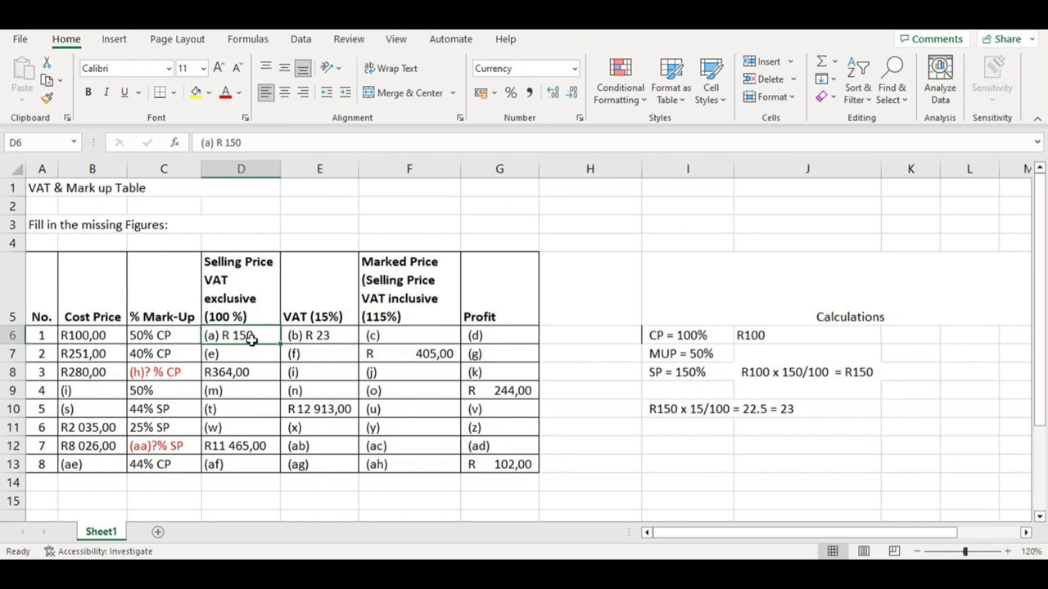
pyautogui.doubleClick(251, 338)
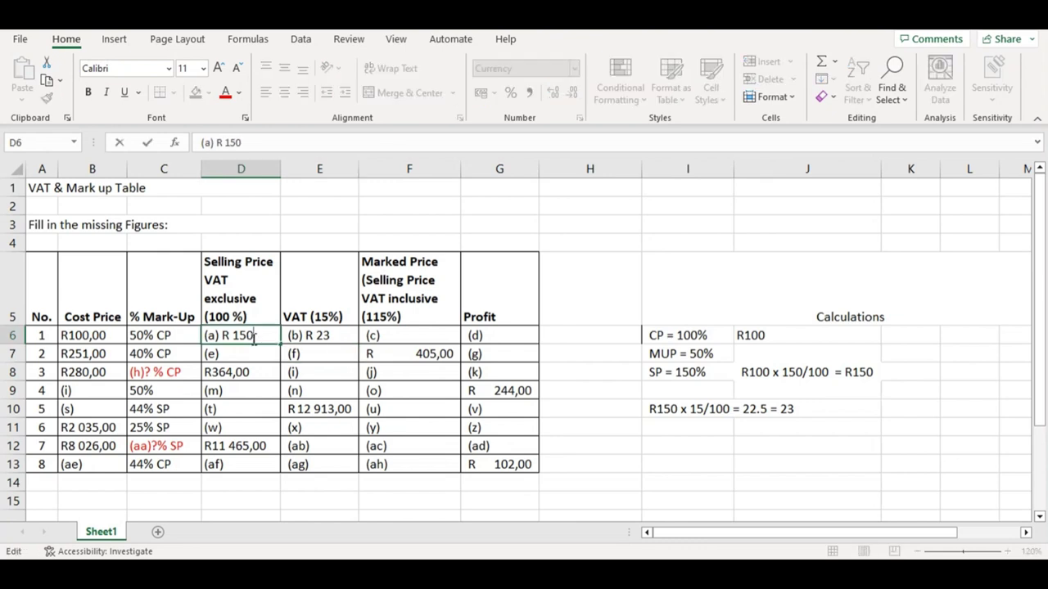
pyautogui.write(',00')
pyautogui.click(323, 336)
pyautogui.hotkey('ctrl', 'Down')
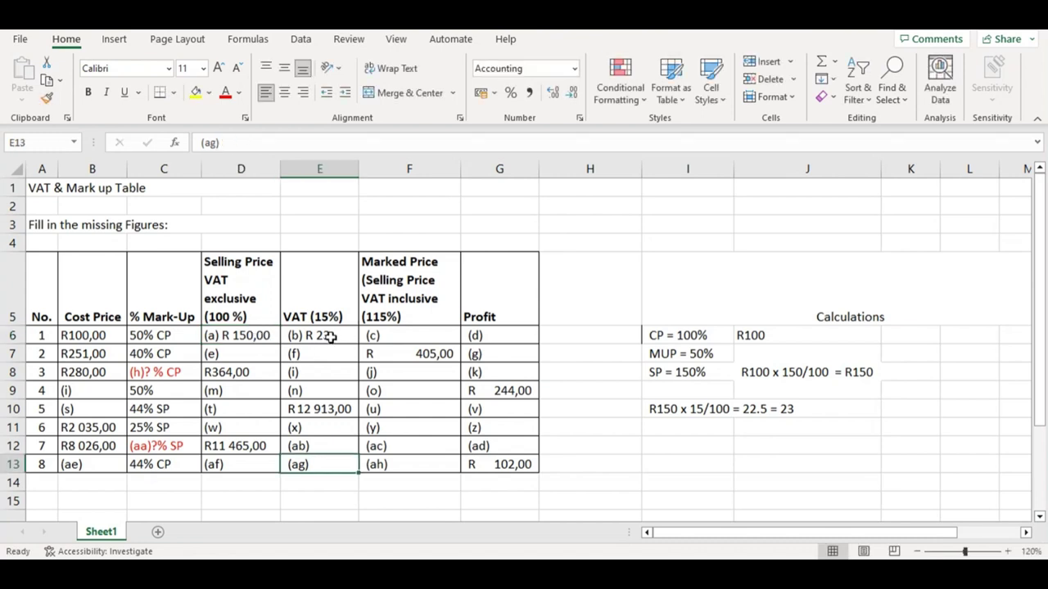
pyautogui.doubleClick(331, 337)
pyautogui.write('R 23')
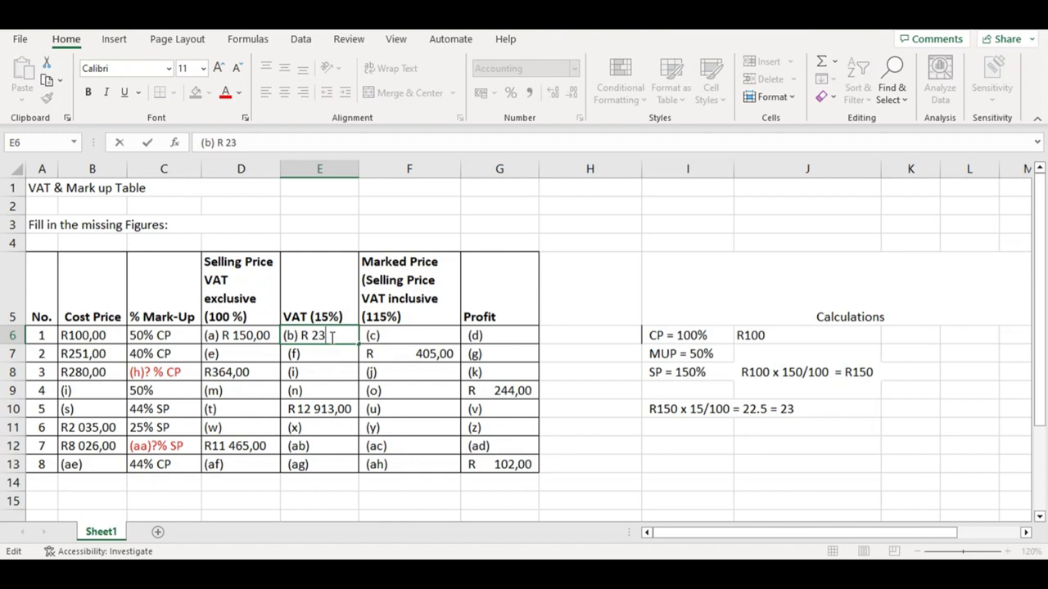
pyautogui.write(',00')
pyautogui.click(399, 337)
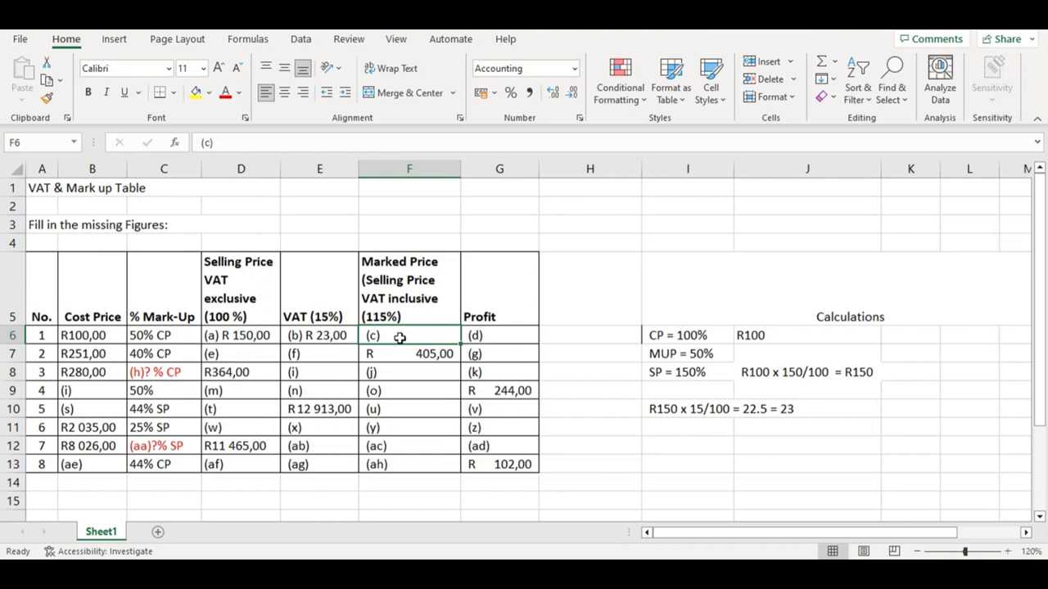
# - Write item 1's marked price calculation "150 x 115/100 = 173" as text in I12, below the VAT calculation
pyautogui.click(658, 446)
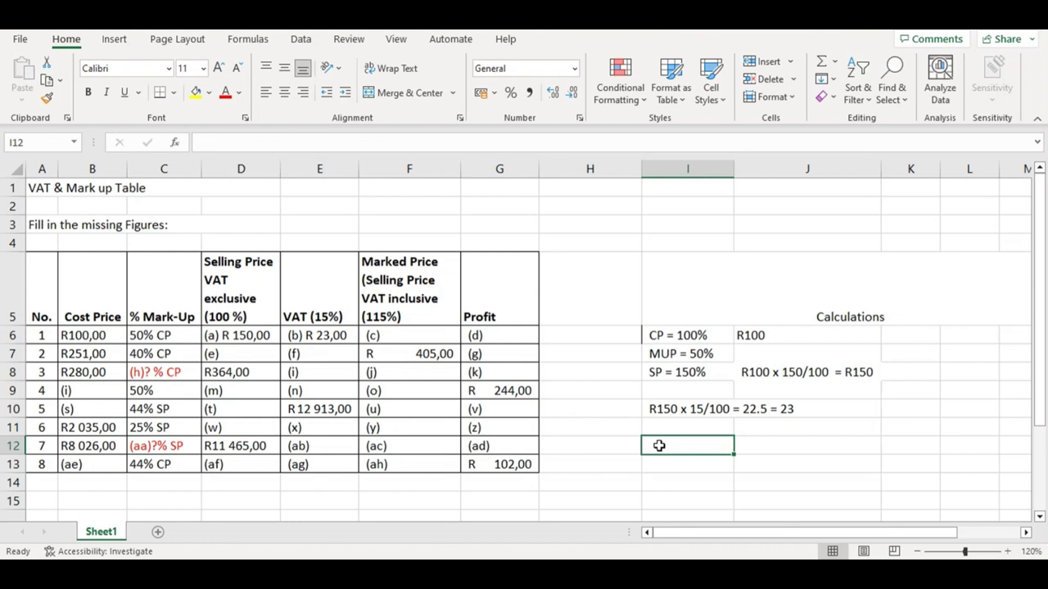
pyautogui.click(241, 340)
pyautogui.click(320, 337)
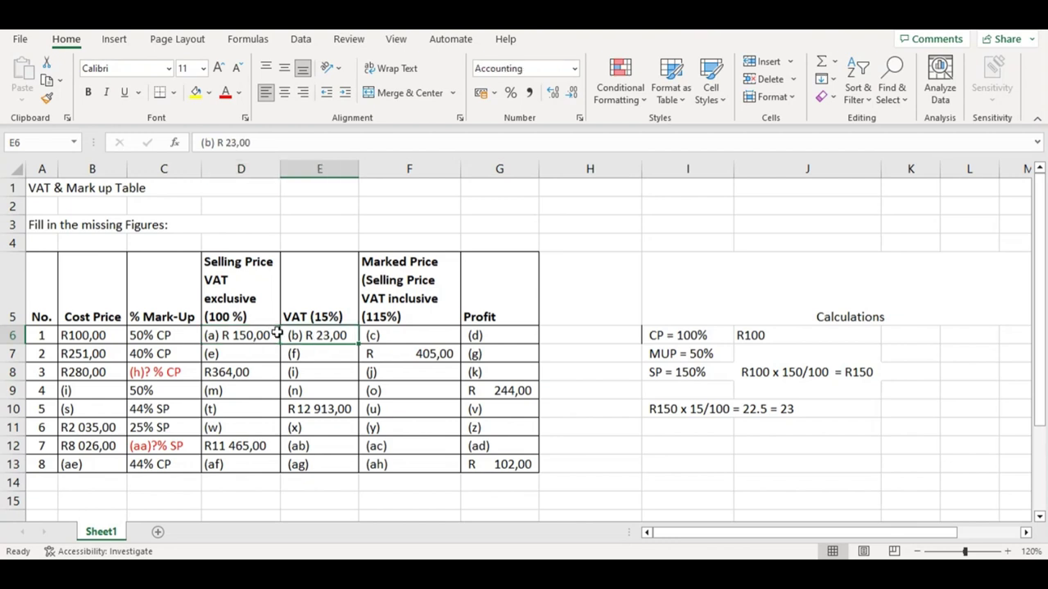
pyautogui.click(234, 334)
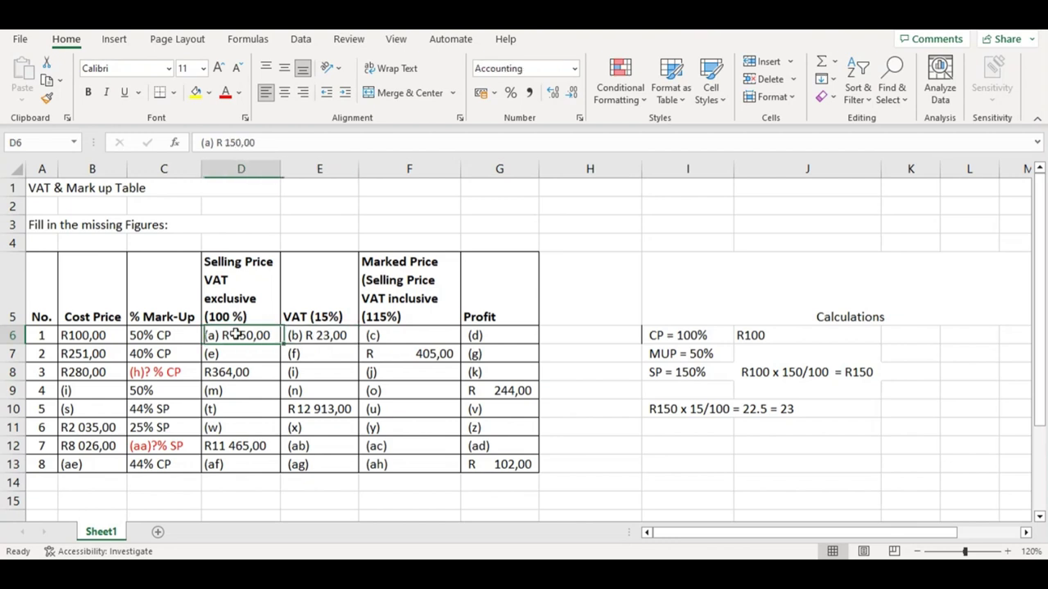
pyautogui.click(317, 339)
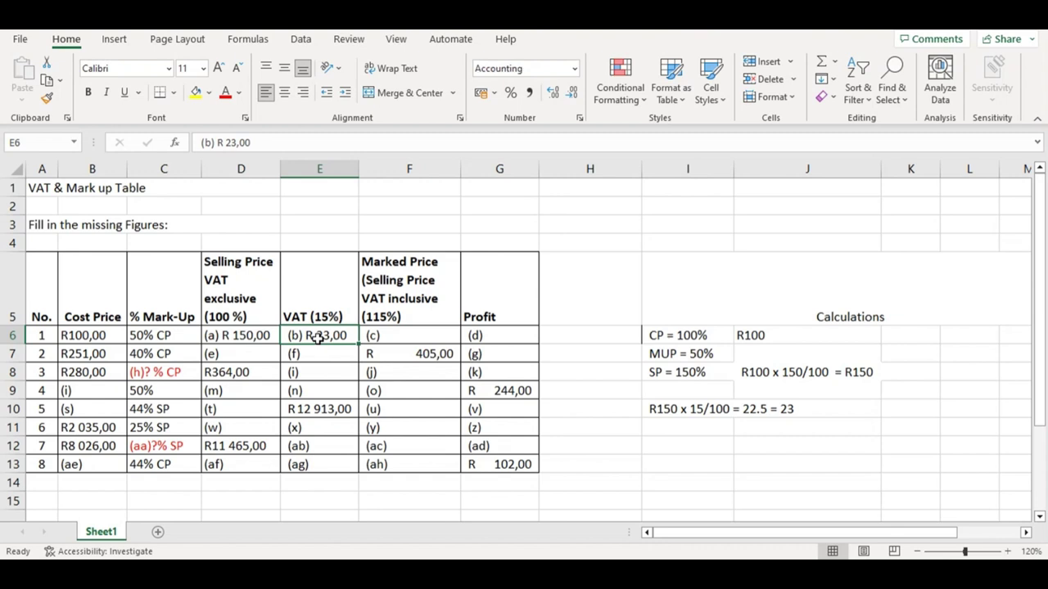
pyautogui.click(249, 336)
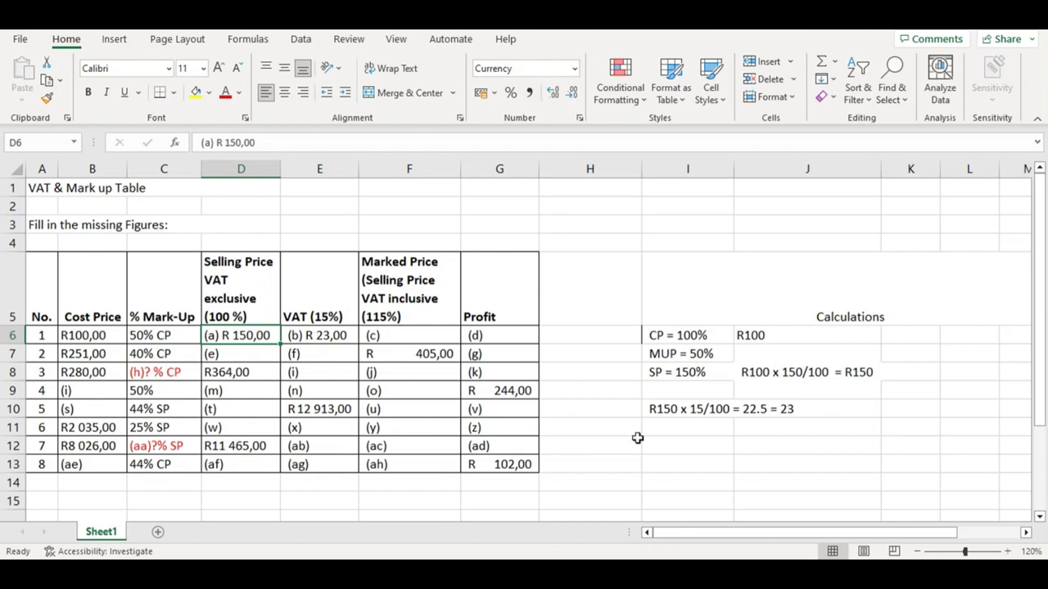
pyautogui.click(667, 443)
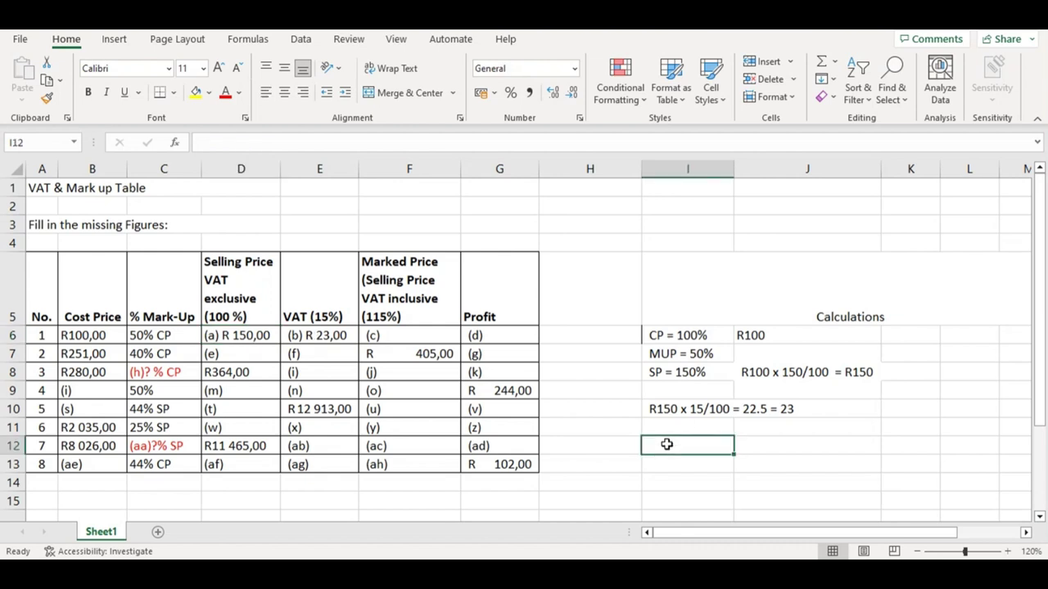
pyautogui.write('1')
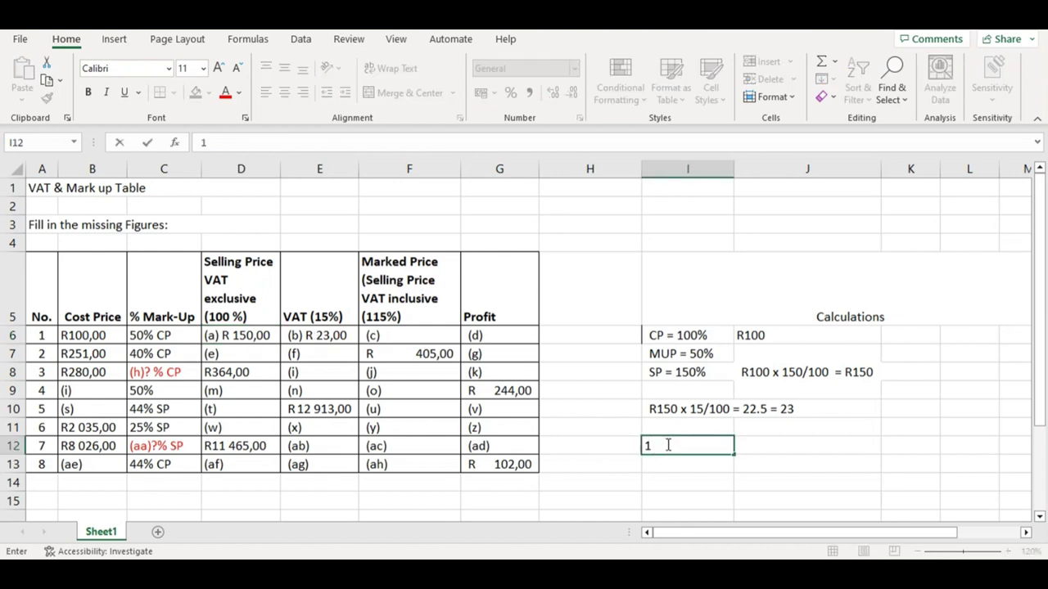
pyautogui.write('50 x')
pyautogui.doubleClick(398, 316)
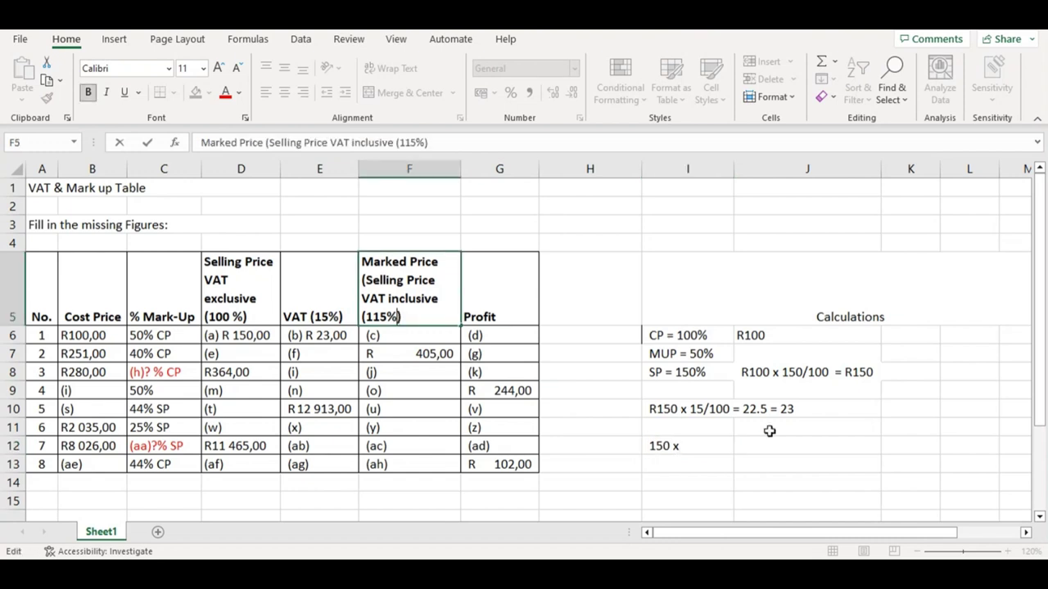
pyautogui.click(707, 442)
pyautogui.doubleClick(708, 444)
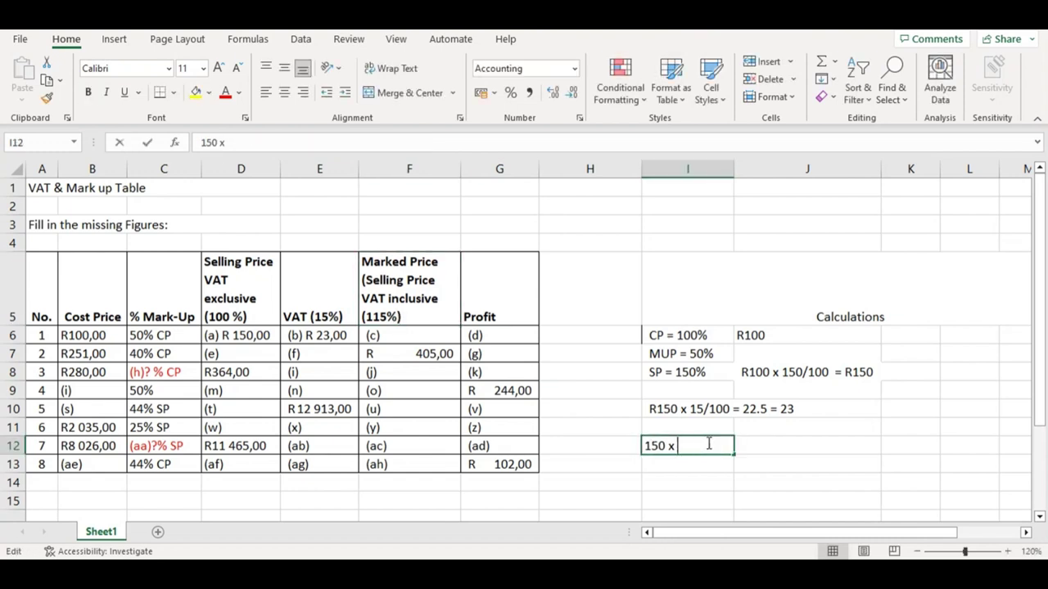
pyautogui.write('11')
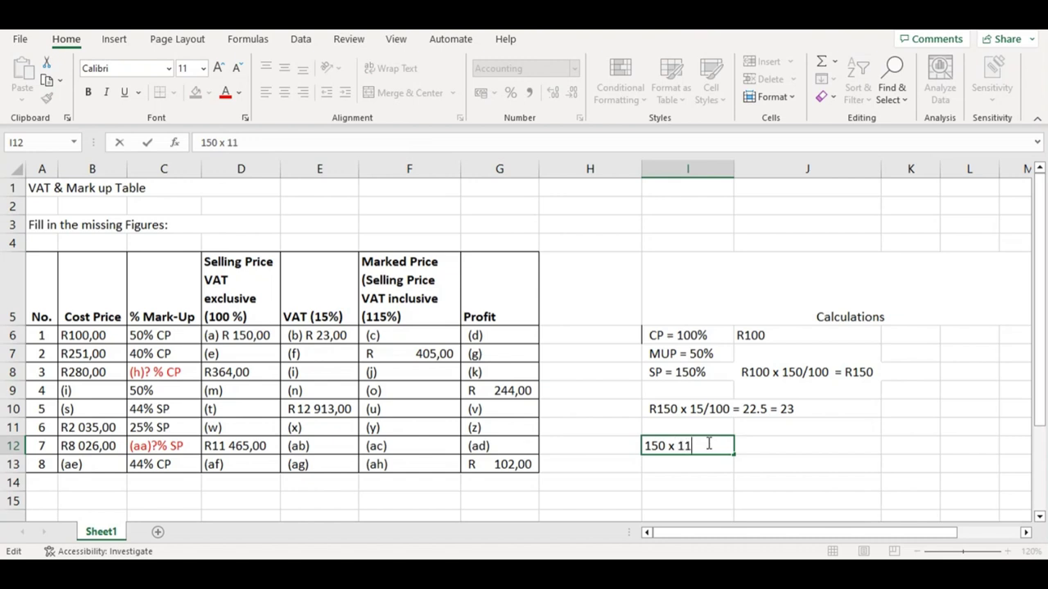
pyautogui.write('5/100')
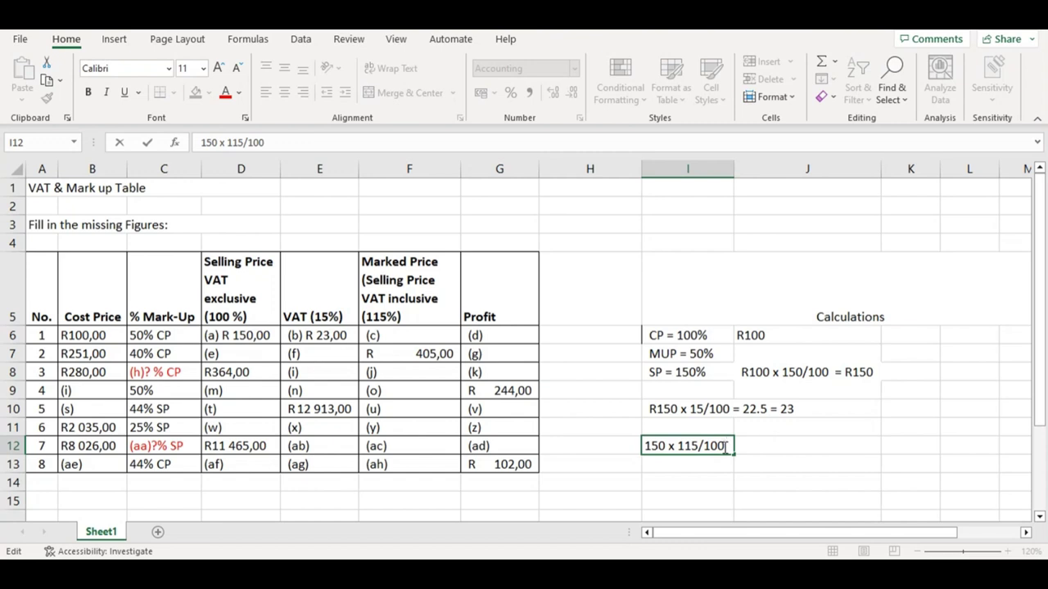
pyautogui.write(' =')
pyautogui.write('173')
# - Fill in item 1's marked price in F6 as R 173,00, following the cell's letter label
pyautogui.click(405, 333)
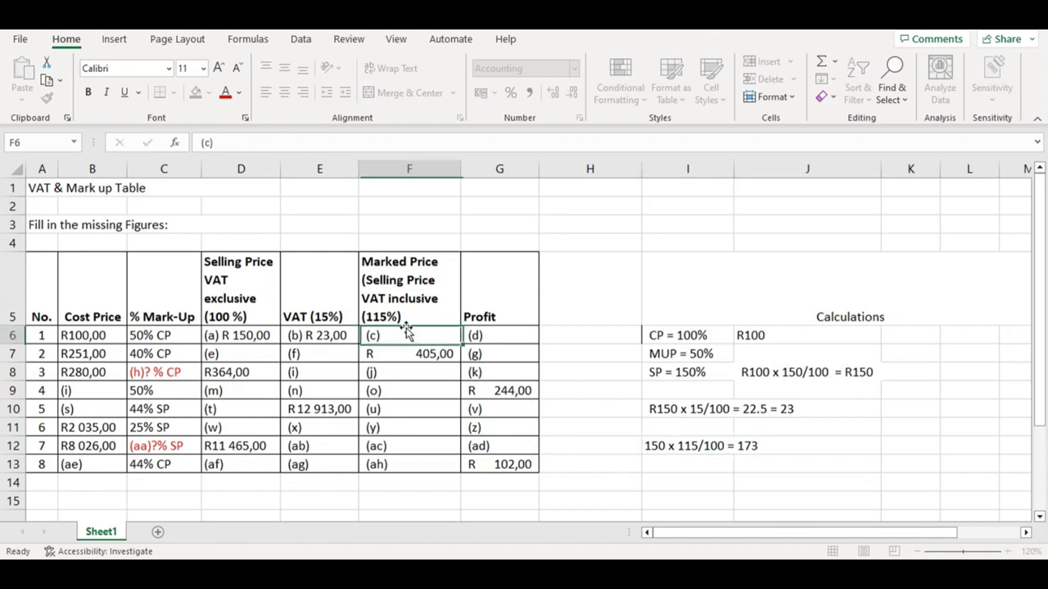
pyautogui.doubleClick(405, 333)
pyautogui.write('R')
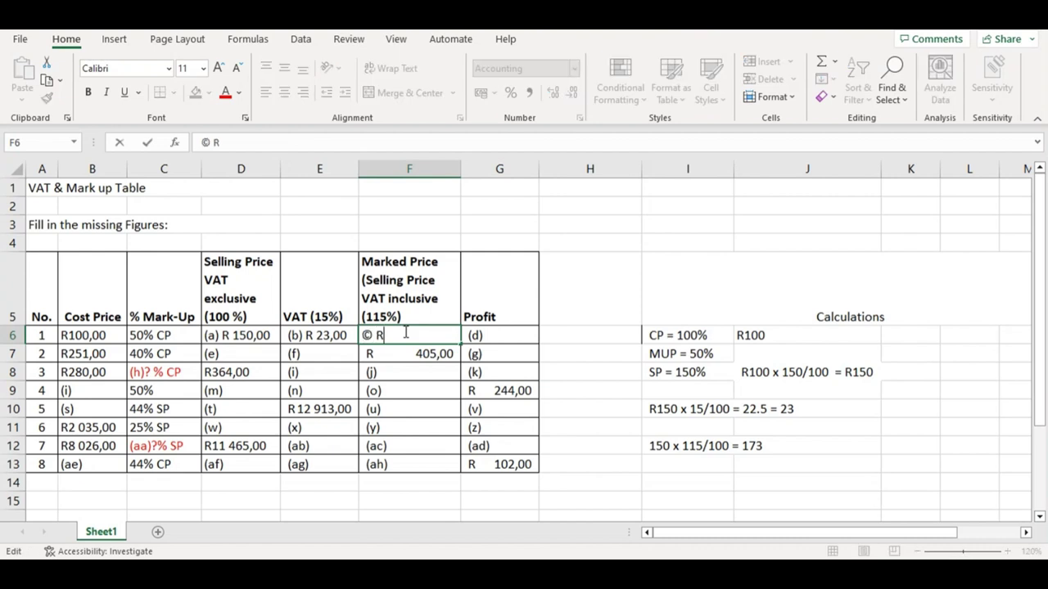
pyautogui.write('173,00')
pyautogui.click(414, 373)
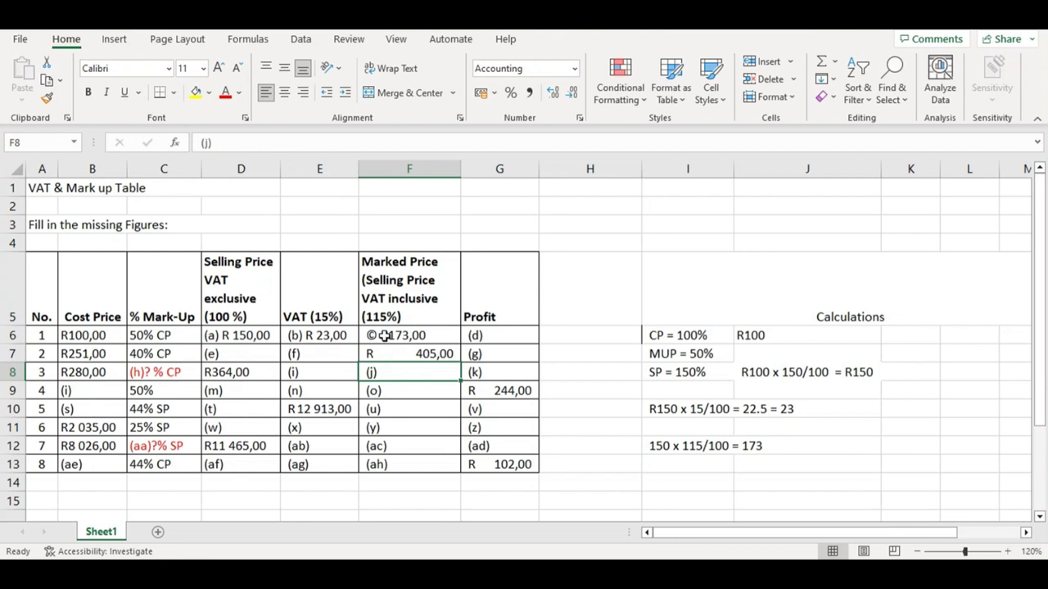
pyautogui.click(383, 335)
pyautogui.doubleClick(390, 335)
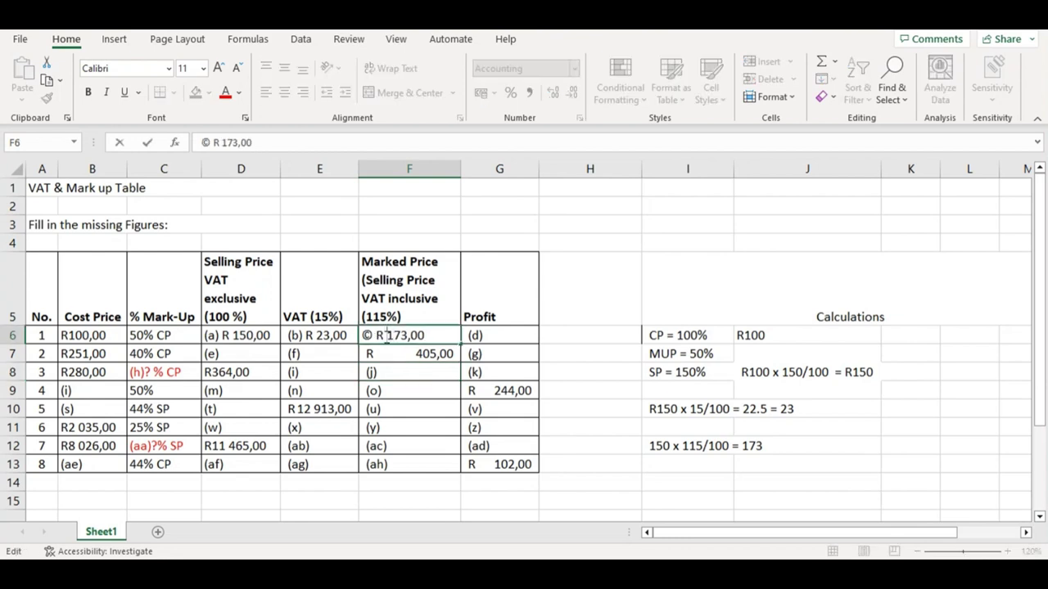
# - Fill in item 1's profit in G6 as "(d) R 50,00", the selling price excluding VAT minus the cost price
pyautogui.click(519, 336)
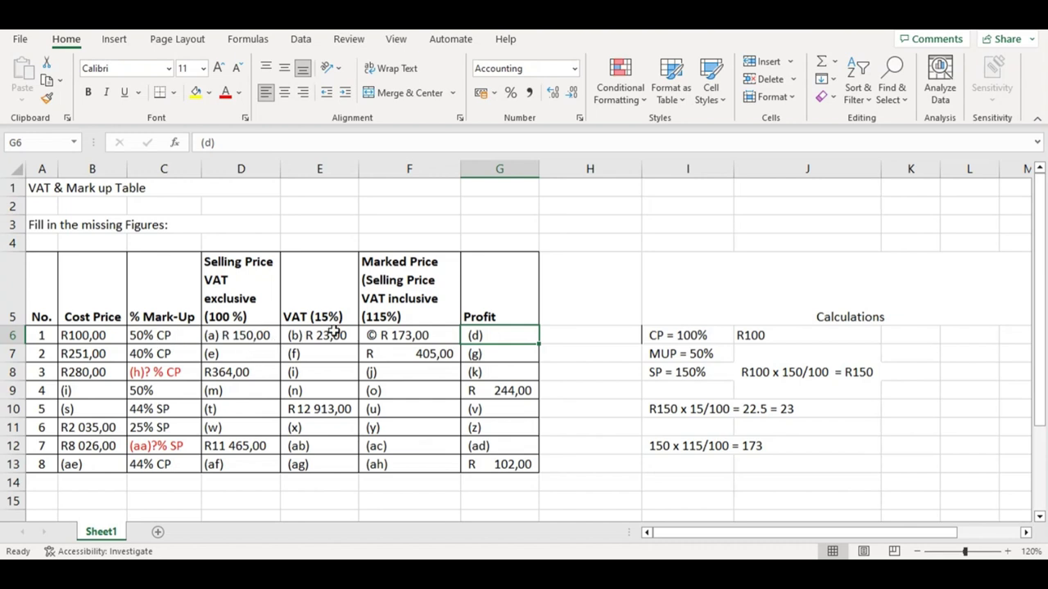
pyautogui.click(252, 339)
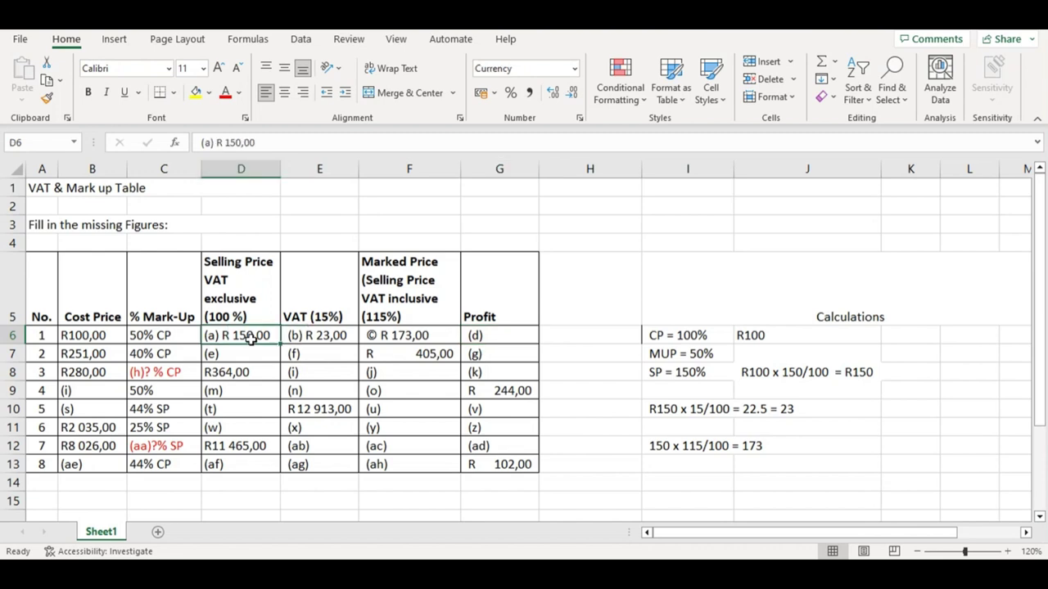
pyautogui.click(89, 336)
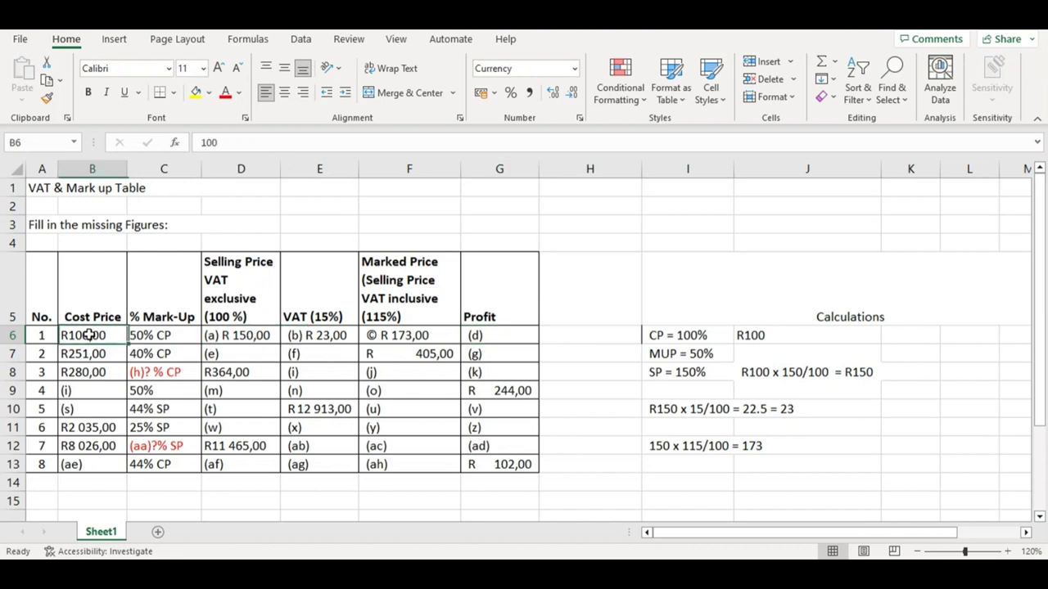
pyautogui.doubleClick(503, 334)
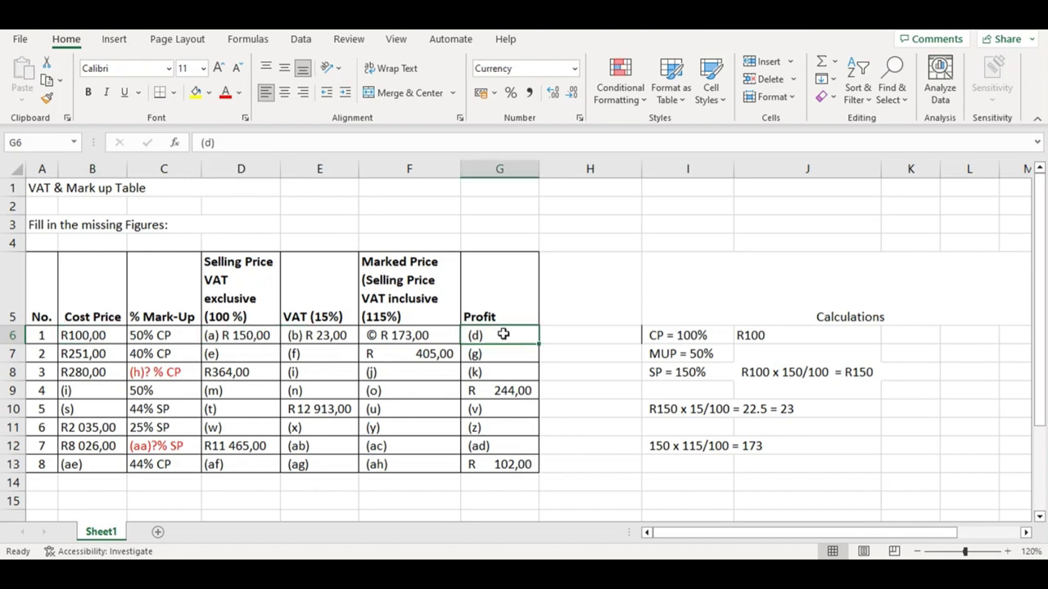
pyautogui.write('R')
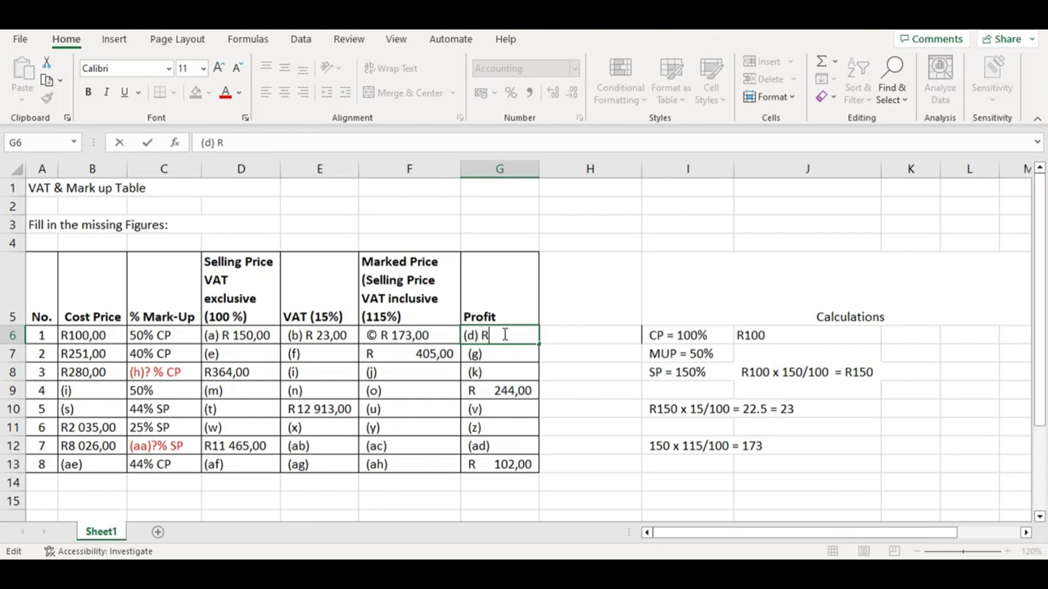
pyautogui.write('50,')
pyautogui.write('oo')
pyautogui.press('BackSpace')
pyautogui.press('BackSpace')
pyautogui.write('00')
pyautogui.click(490, 335)
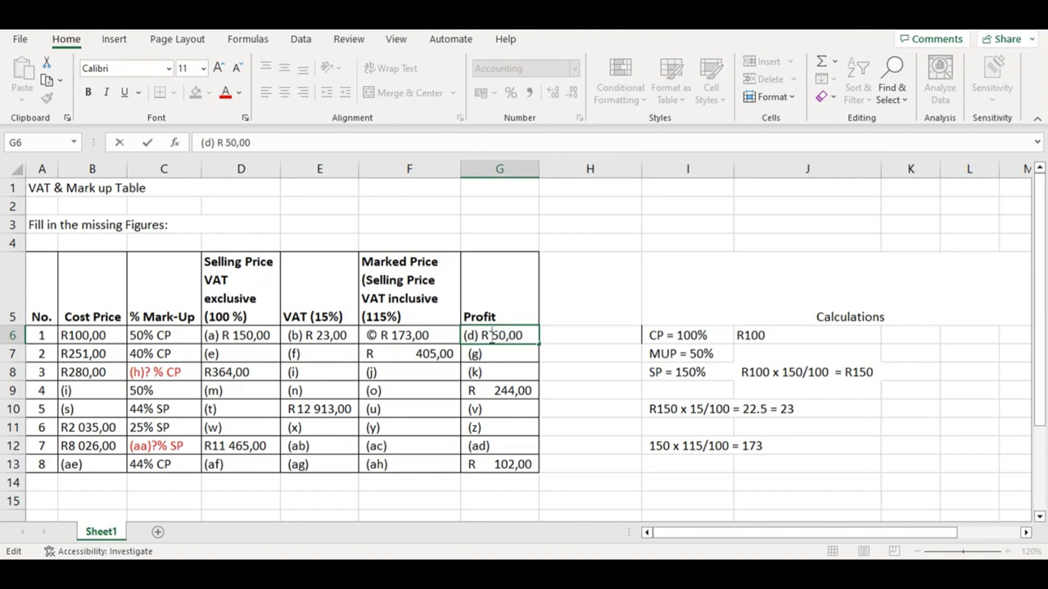
# - Enter the mark-up working "R100 x 50/100" as text in J7, beside the MUP = 50% line
pyautogui.click(746, 350)
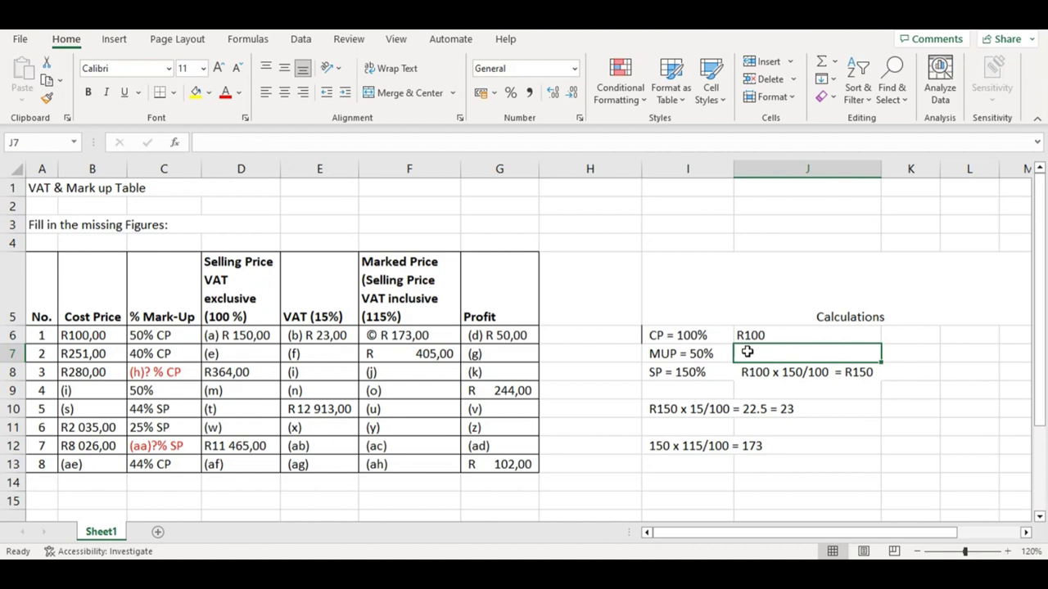
pyautogui.doubleClick(746, 351)
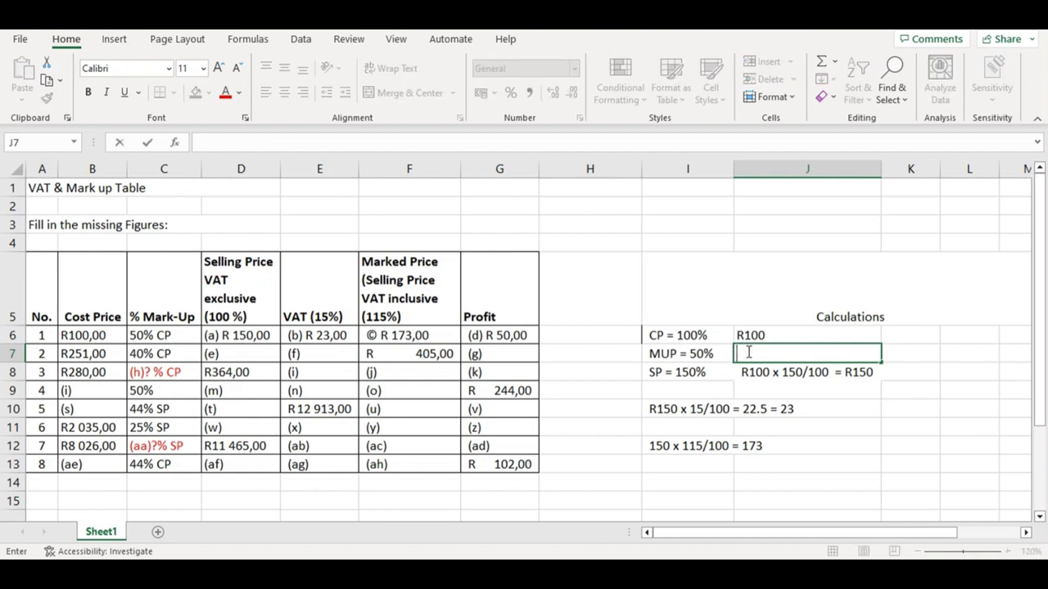
pyautogui.write('R100 x 150/100 = R150')
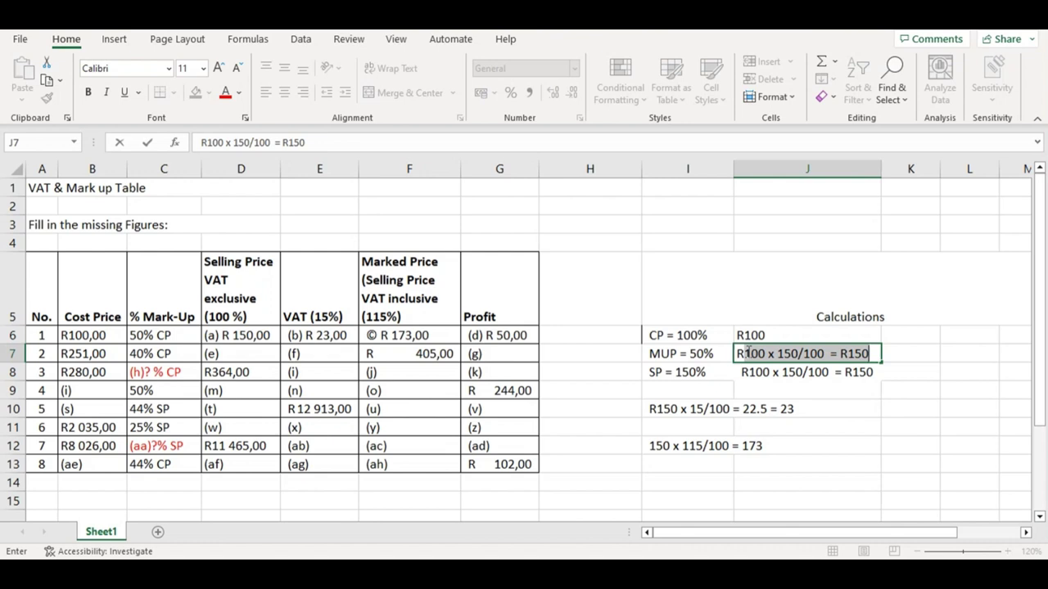
pyautogui.write('00')
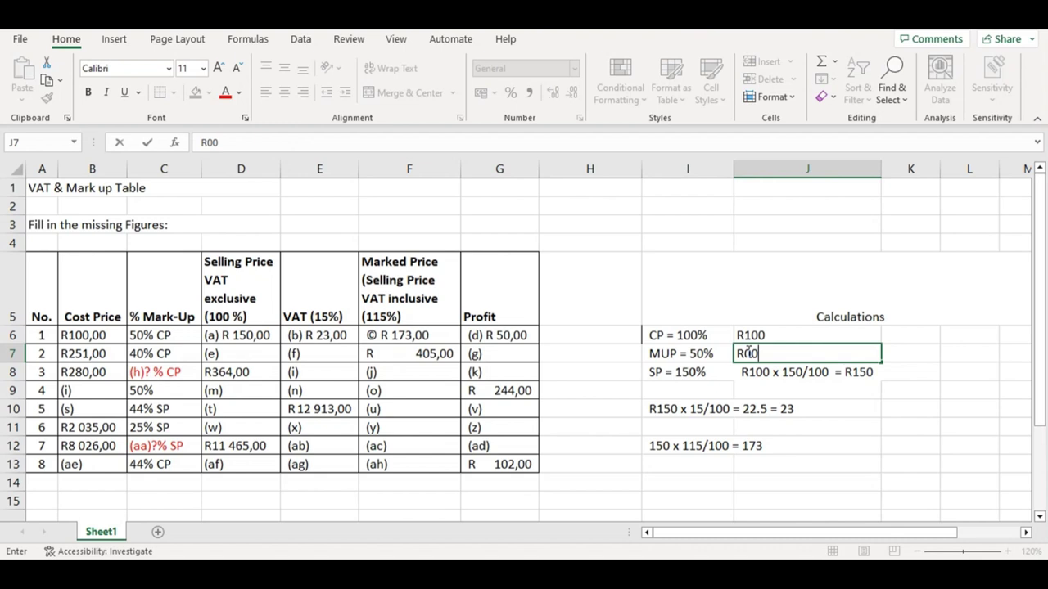
pyautogui.hotkey('ctrl', 'z')
pyautogui.hotkey('ctrl', 'z')
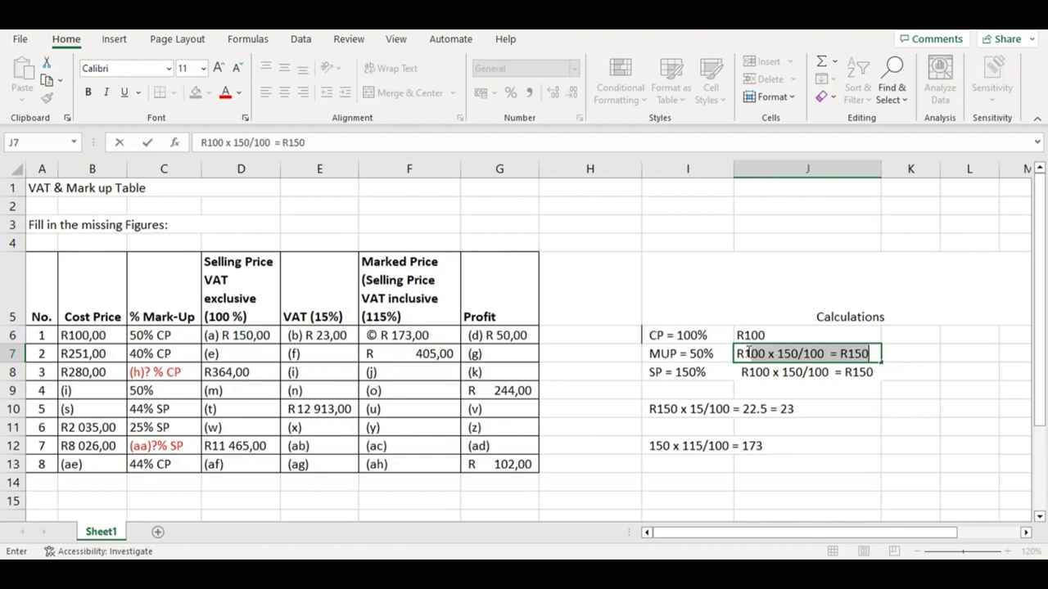
pyautogui.hotkey('shift', 'Right')
pyautogui.hotkey('shift', 'Right')
pyautogui.hotkey('shift', 'Right')
pyautogui.hotkey('shift', 'Right')
pyautogui.hotkey('shift', 'Right')
pyautogui.write('5')
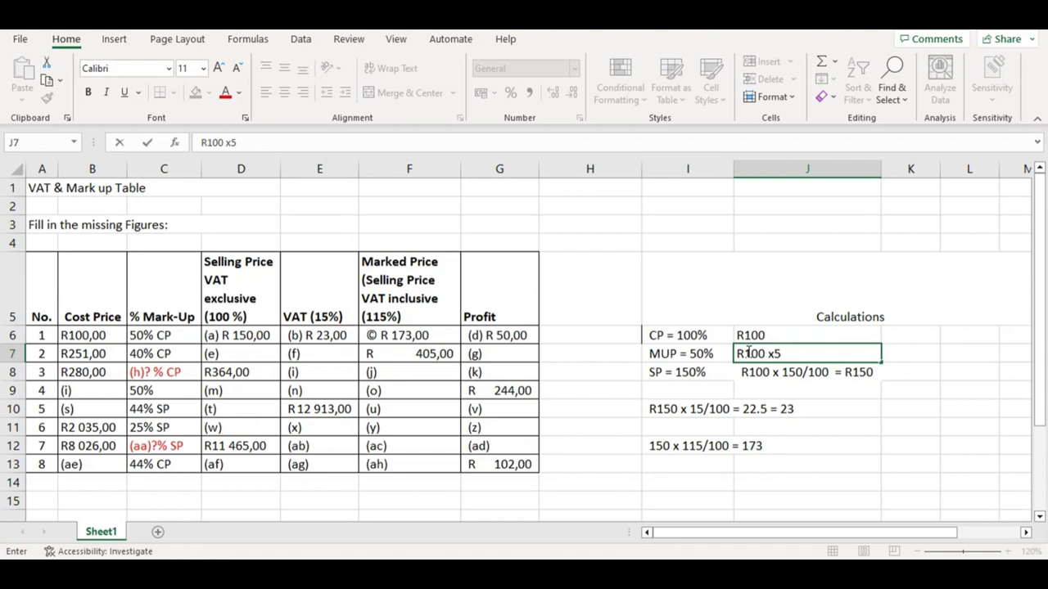
pyautogui.hotkey('ctrl', 'z')
pyautogui.write('50/100')
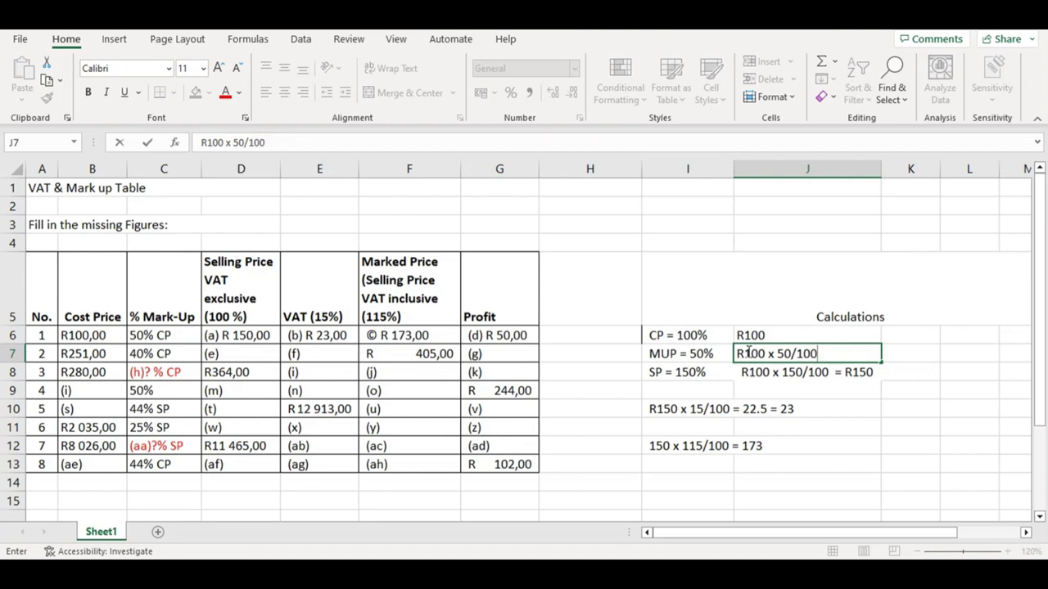
# - Complete the mark-up calculation in J7 by adding the result "= R50"
pyautogui.click(709, 336)
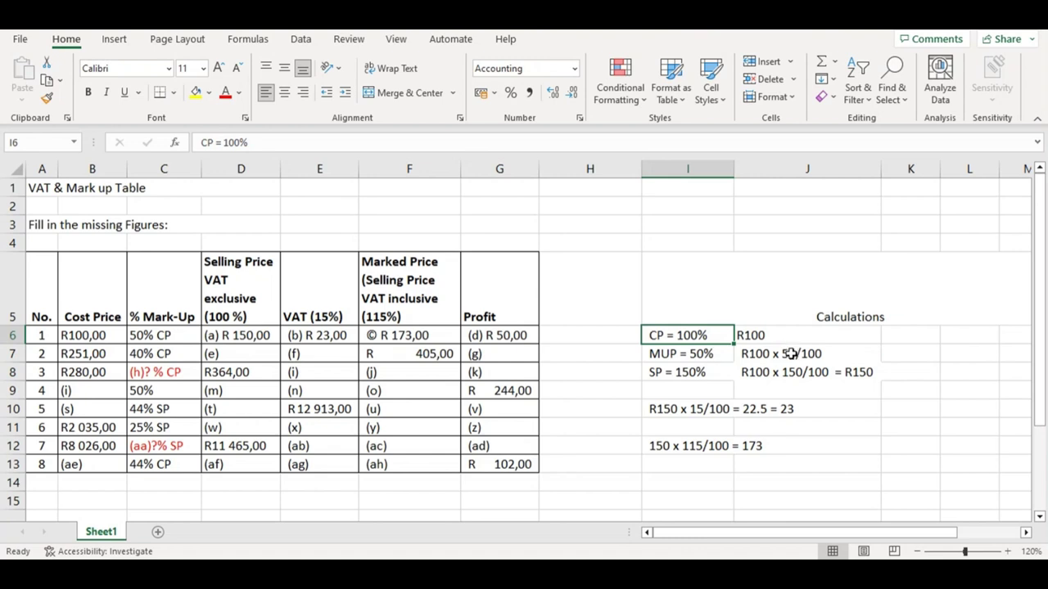
pyautogui.click(693, 354)
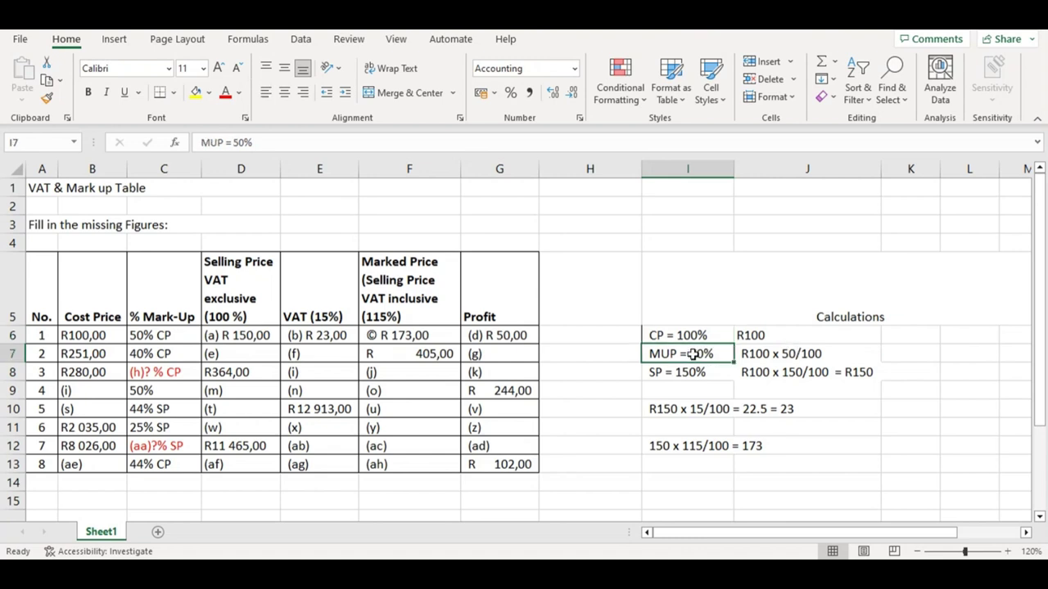
pyautogui.doubleClick(835, 353)
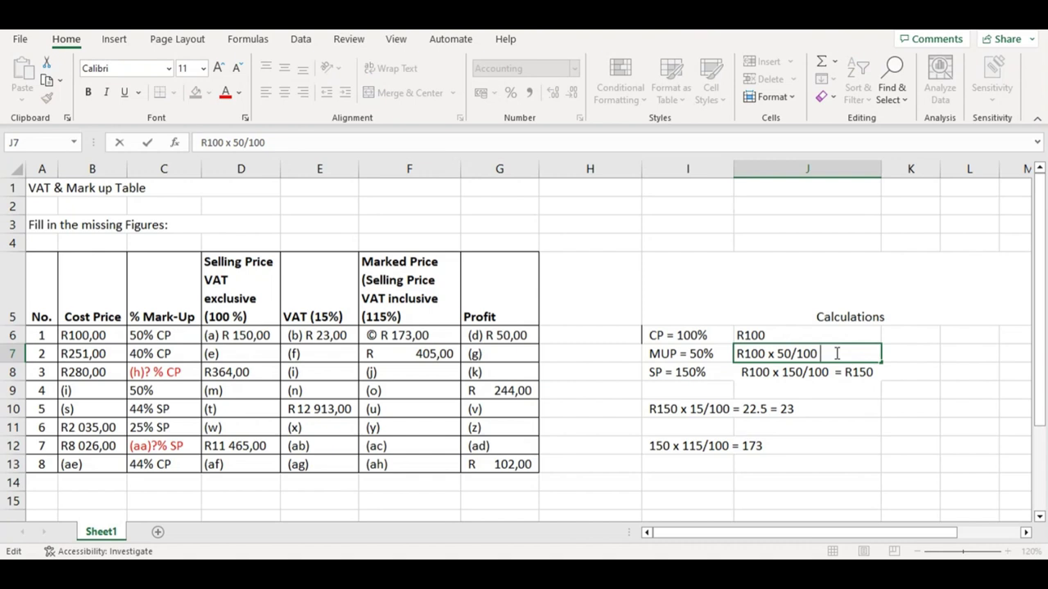
pyautogui.write('+')
pyautogui.press('BackSpace')
pyautogui.write('= R50')
pyautogui.click(851, 407)
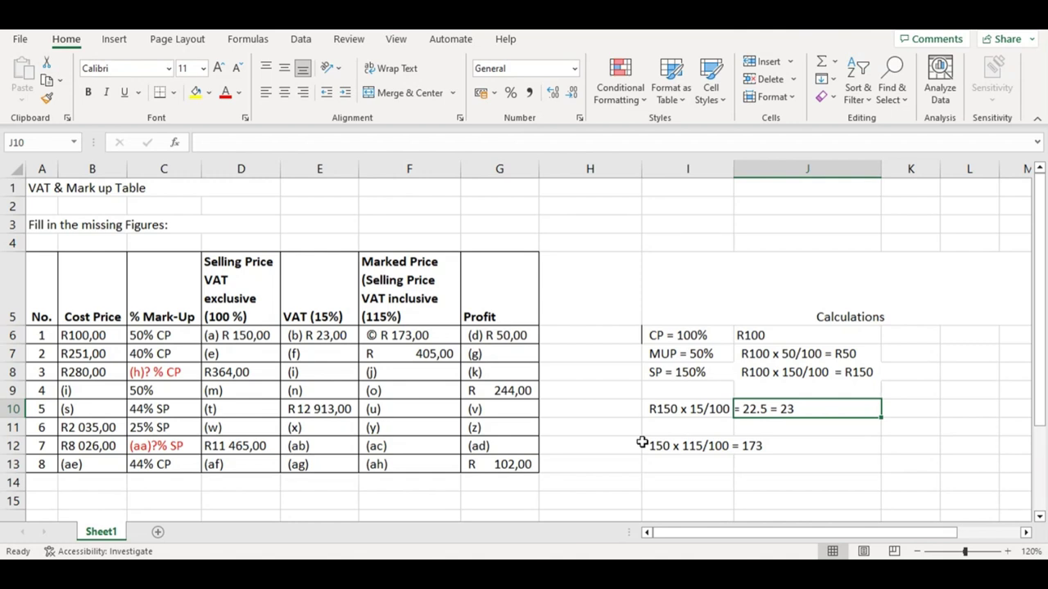
# - Review item 2's row from cost price to profit to identify which figures are given and which are missing
pyautogui.click(104, 356)
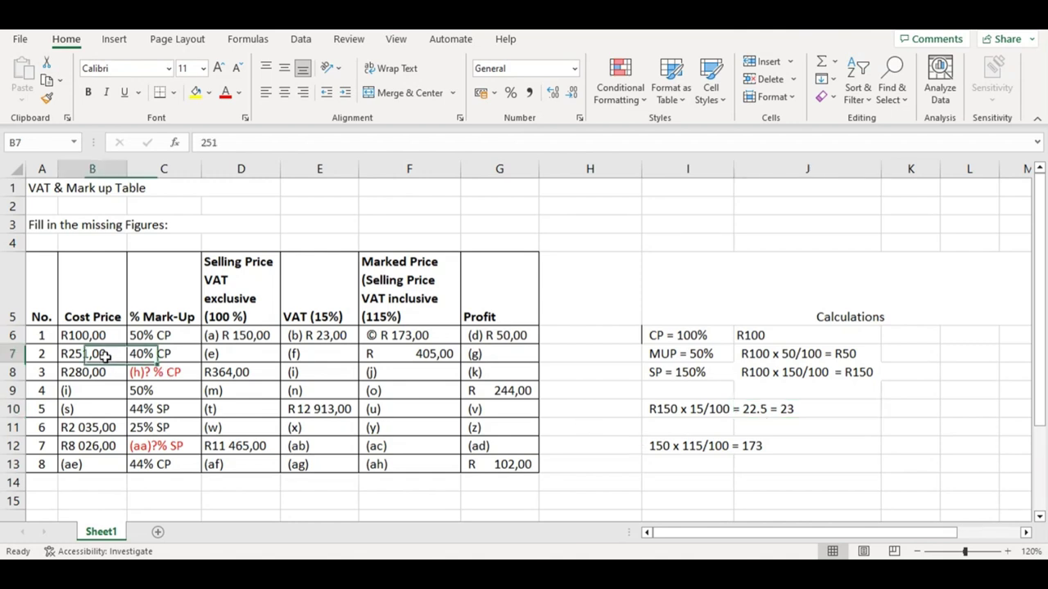
pyautogui.click(250, 357)
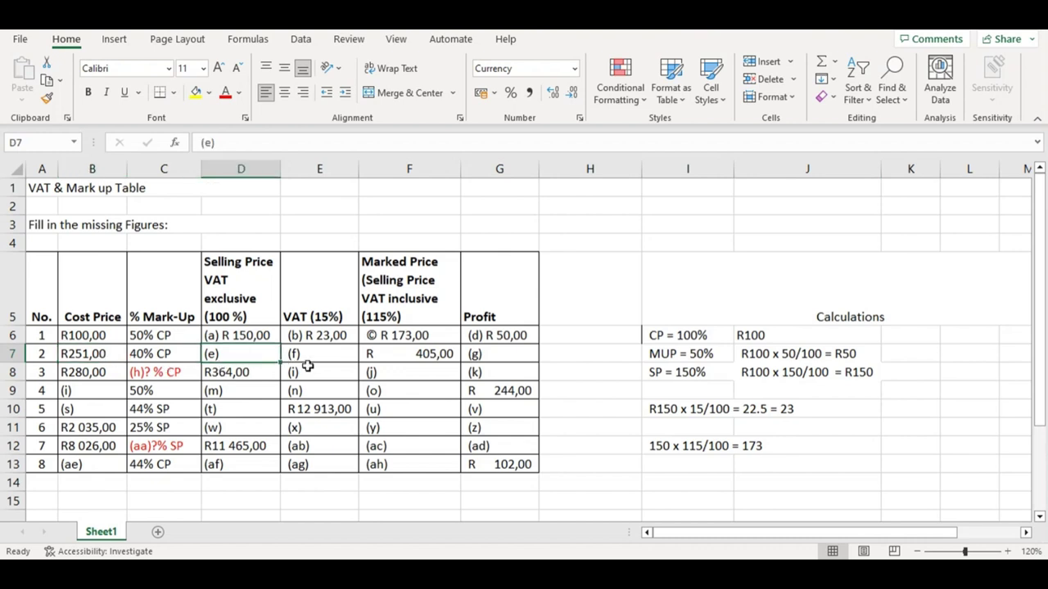
pyautogui.click(320, 356)
pyautogui.click(402, 358)
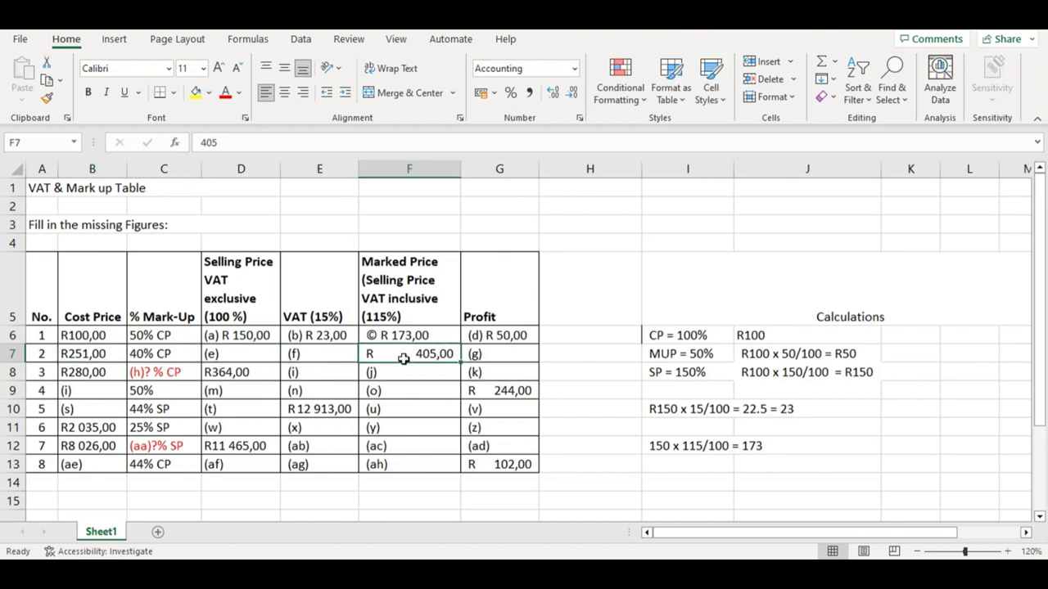
pyautogui.click(496, 358)
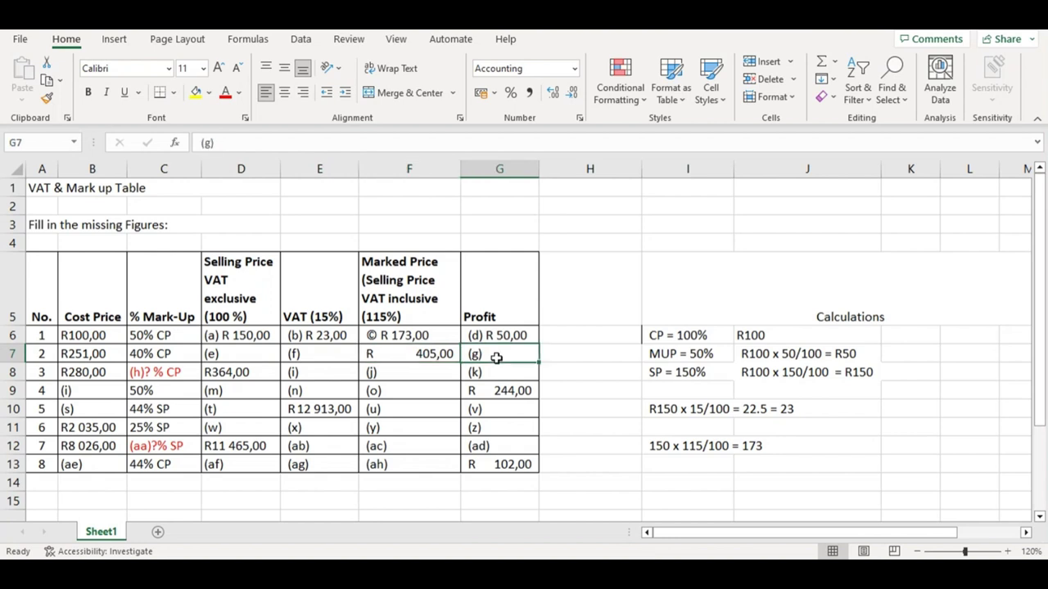
pyautogui.click(238, 354)
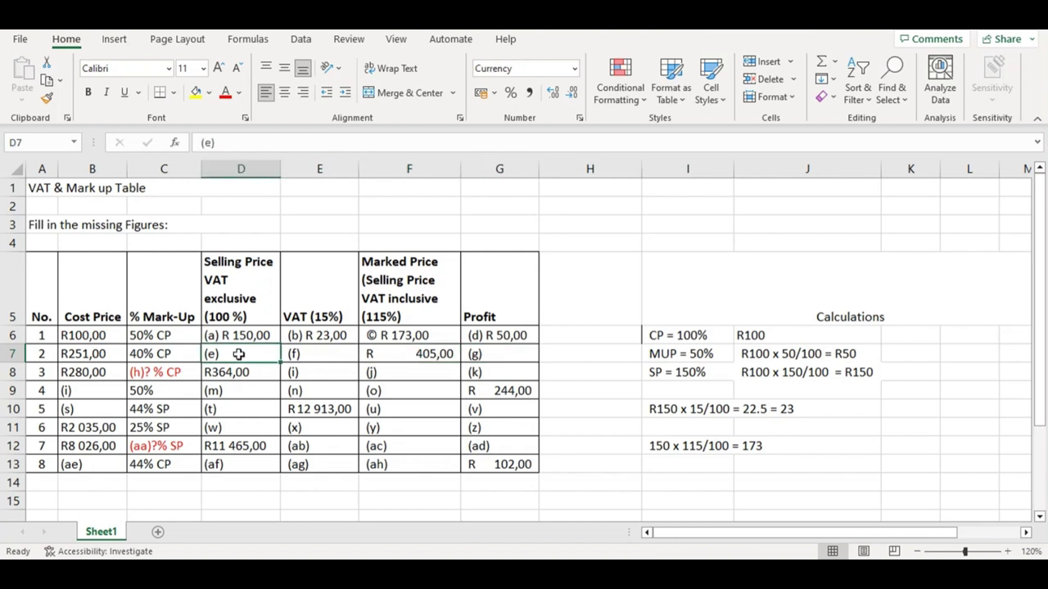
pyautogui.doubleClick(238, 354)
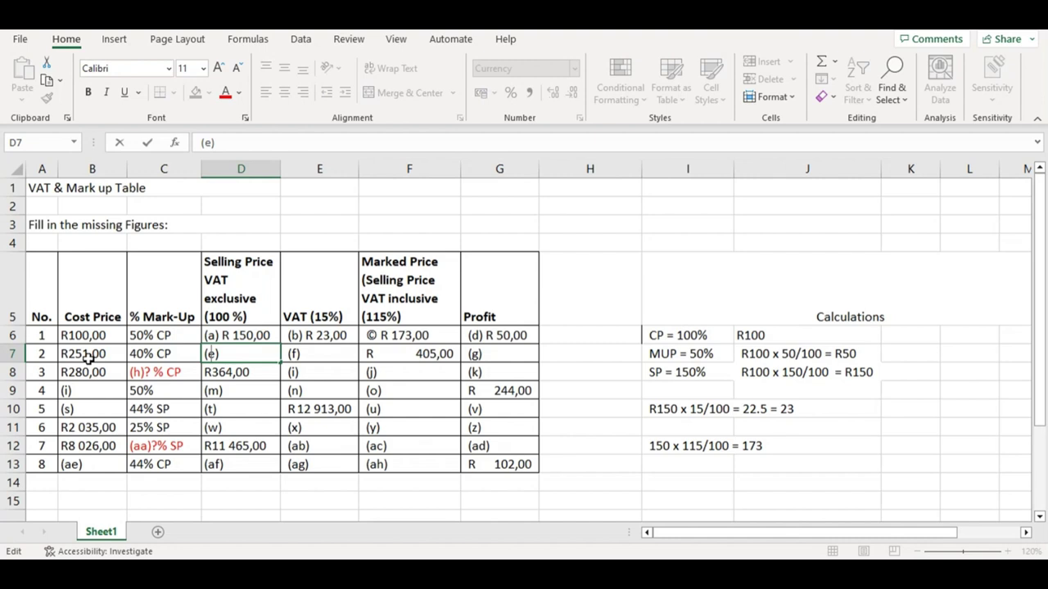
pyautogui.press('Return')
pyautogui.click(236, 353)
pyautogui.doubleClick(236, 353)
pyautogui.press('BackSpace')
pyautogui.write('e)')
pyautogui.click(205, 353)
pyautogui.write('(')
# - Compare item 2's VAT-inclusive marked price with its missing VAT and VAT-exclusive selling price to decide which to calculate first
pyautogui.click(435, 351)
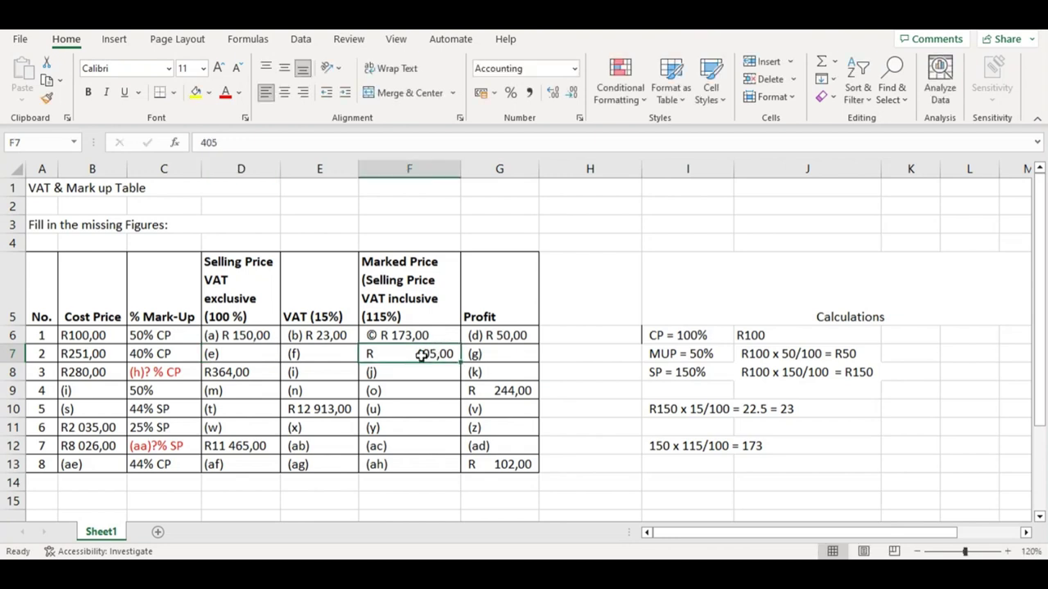
pyautogui.doubleClick(419, 357)
pyautogui.click(414, 402)
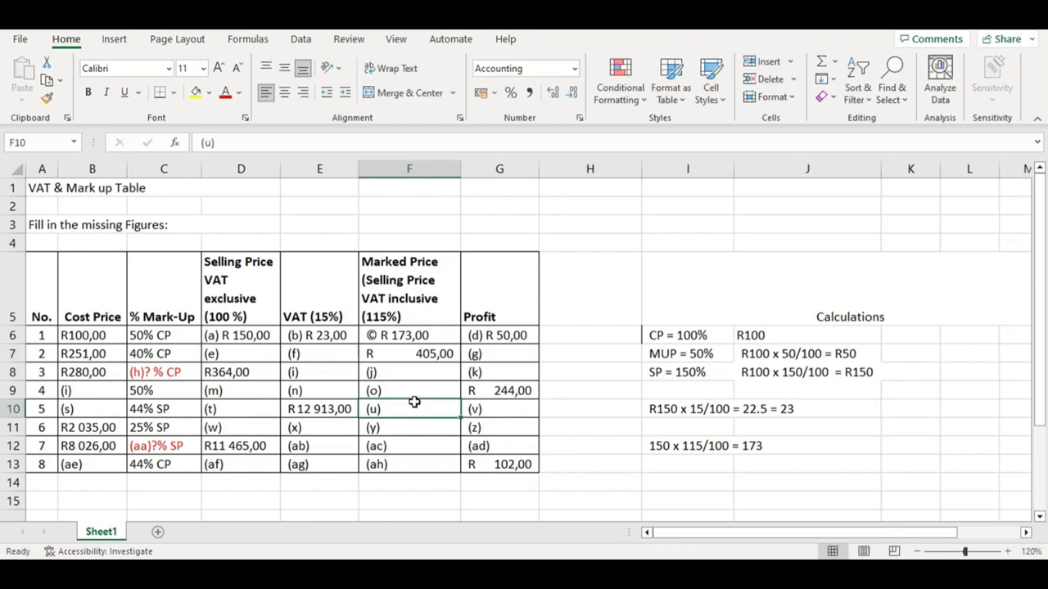
pyautogui.click(407, 355)
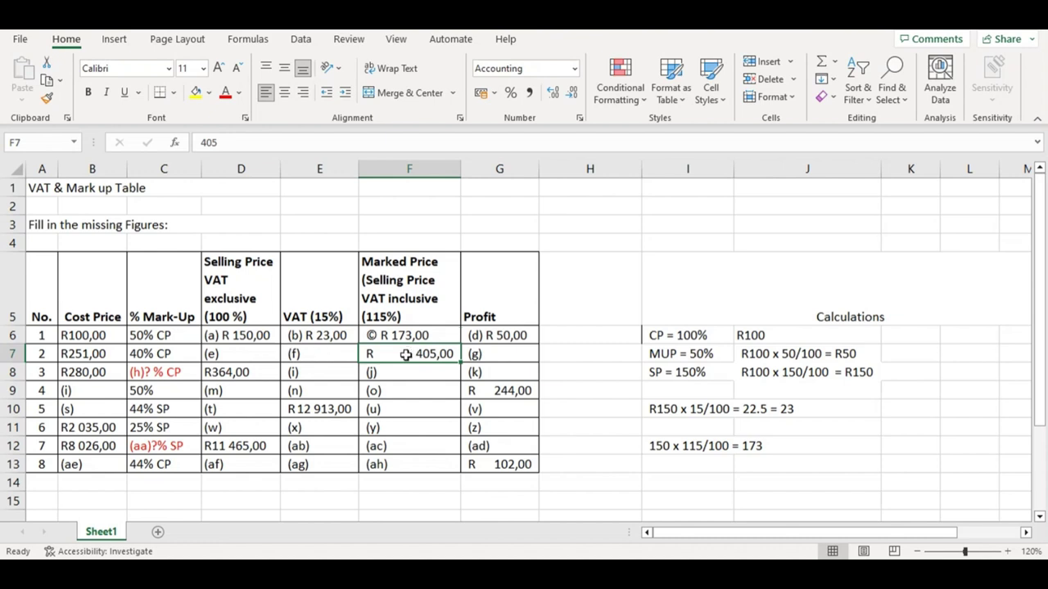
pyautogui.click(331, 353)
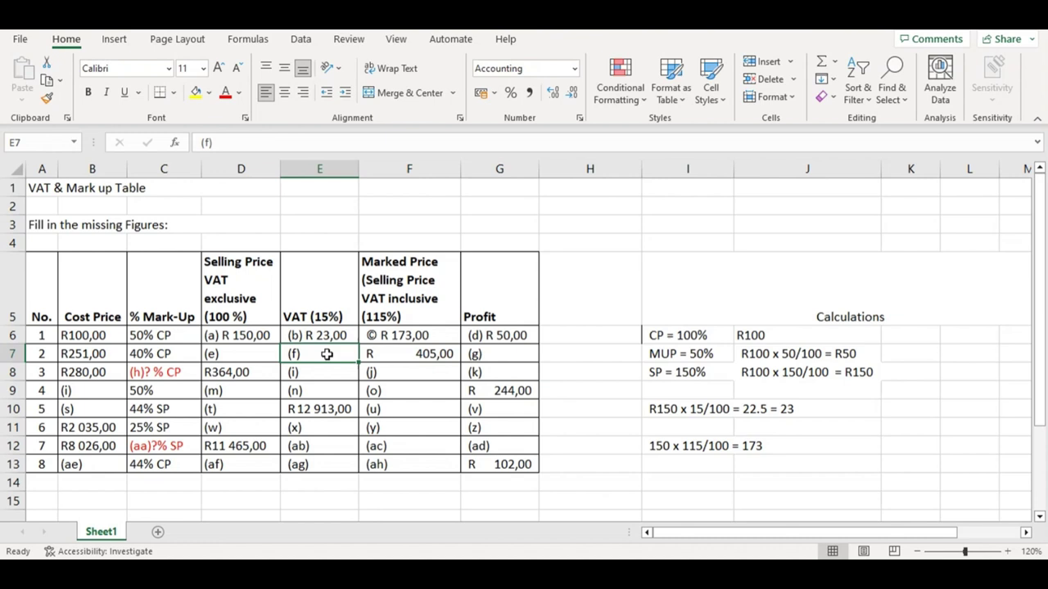
pyautogui.click(240, 353)
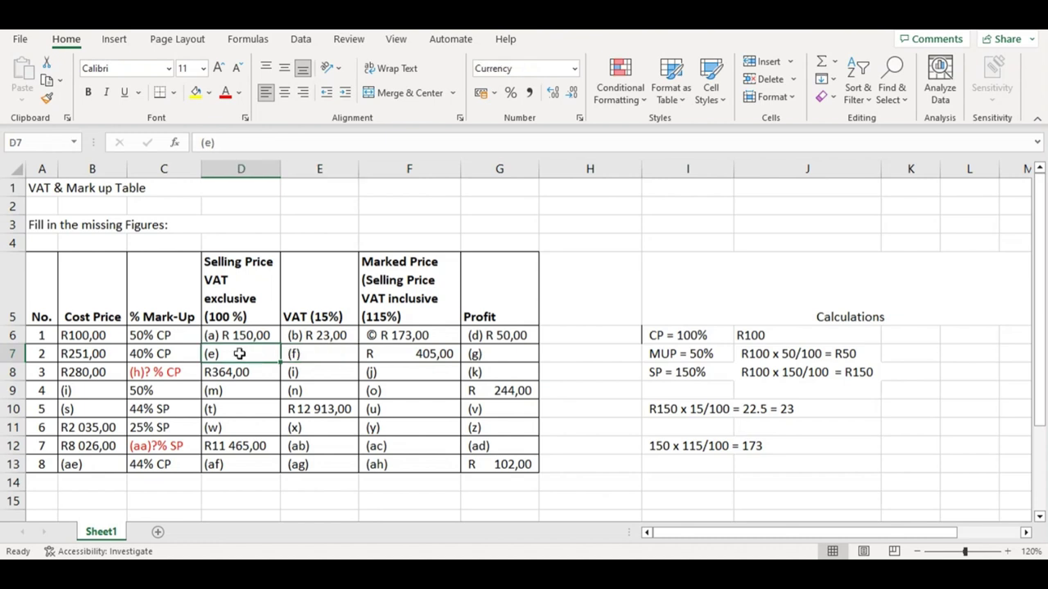
pyautogui.click(314, 355)
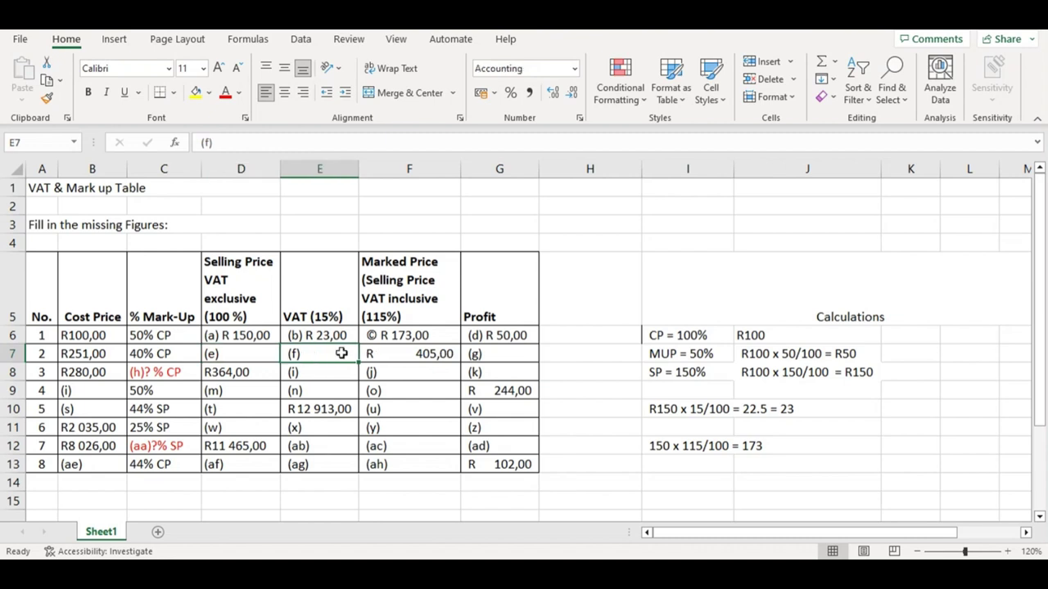
pyautogui.click(427, 354)
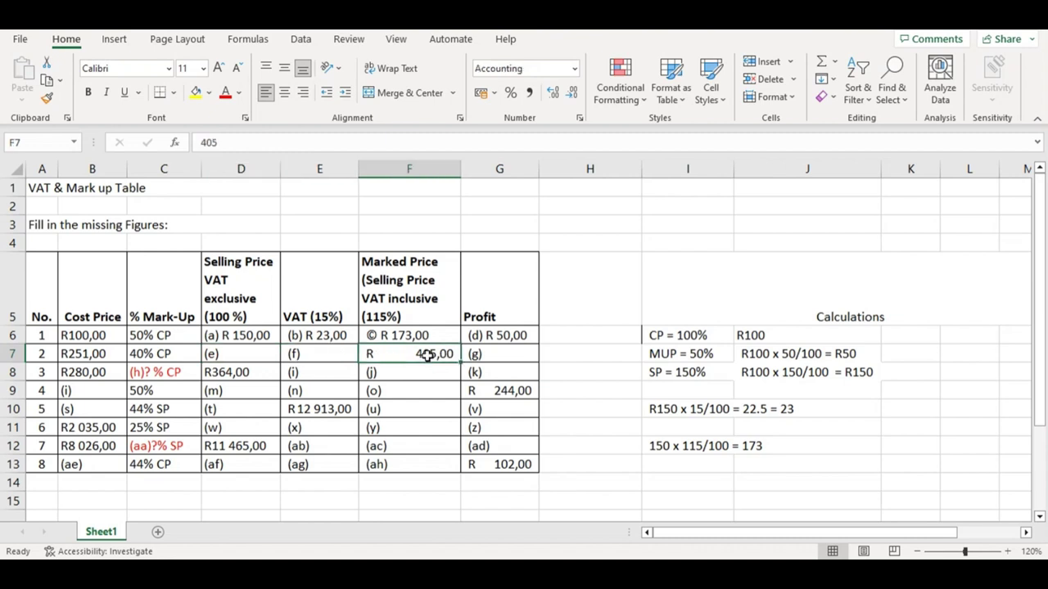
pyautogui.click(326, 359)
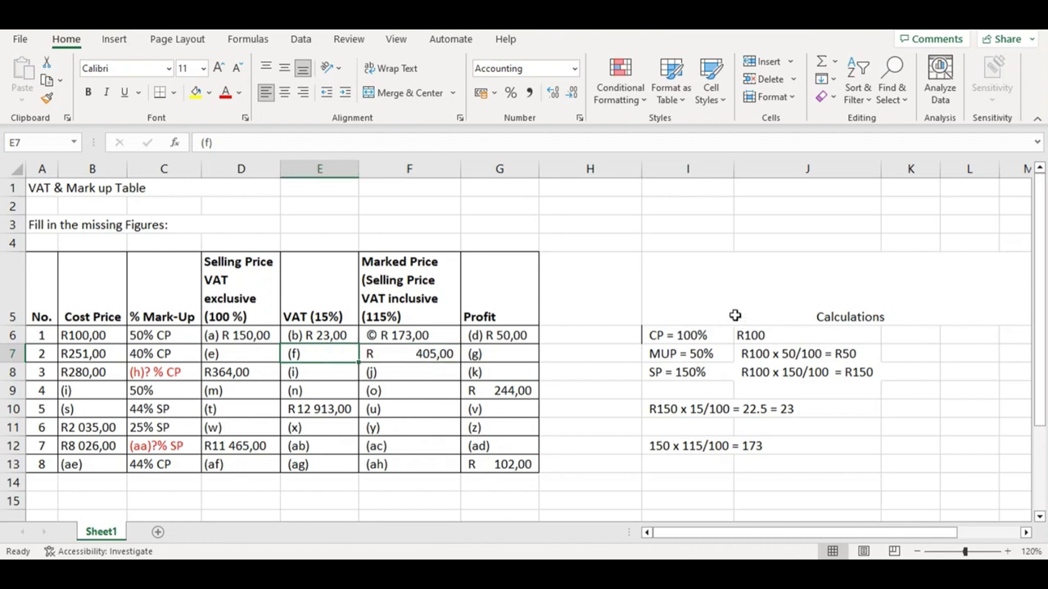
# - Clear item 1's workings from I6:J12 in the Calculations area
pyautogui.moveTo(661, 336); pyautogui.dragTo(830, 445)
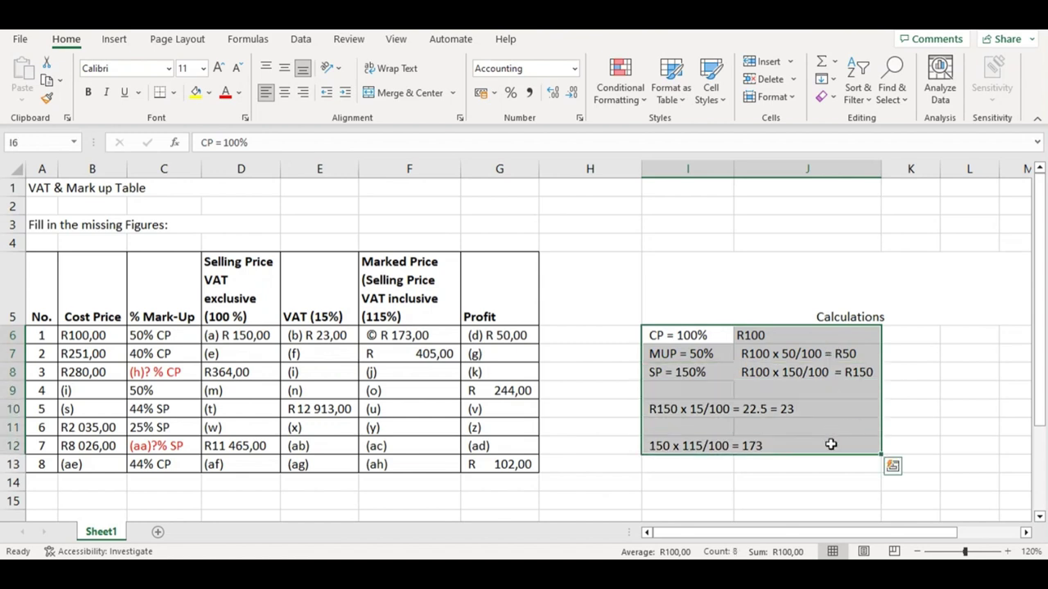
pyautogui.press('Delete')
pyautogui.click(784, 410)
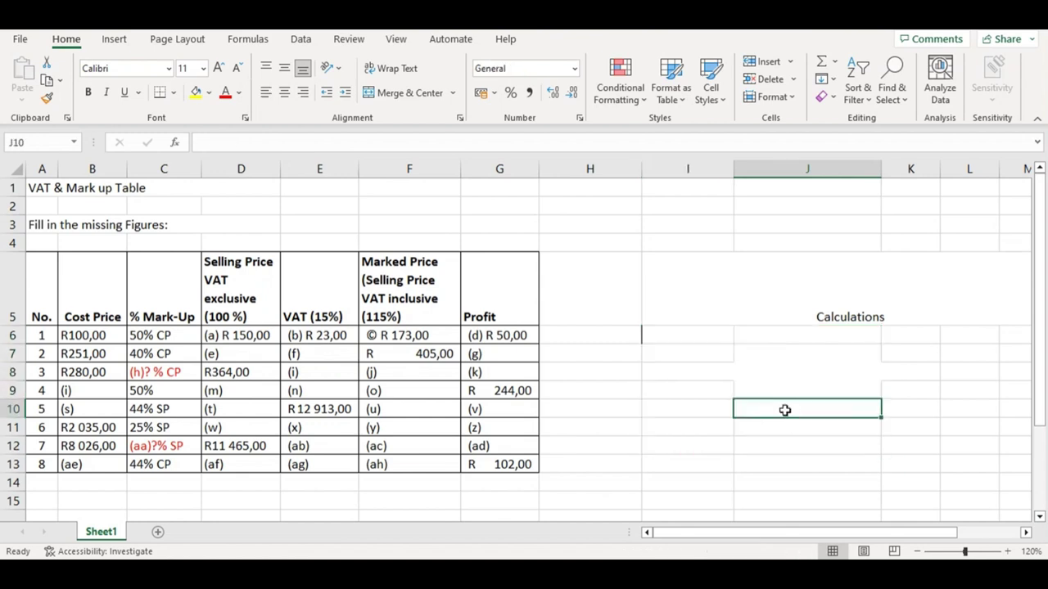
pyautogui.click(774, 368)
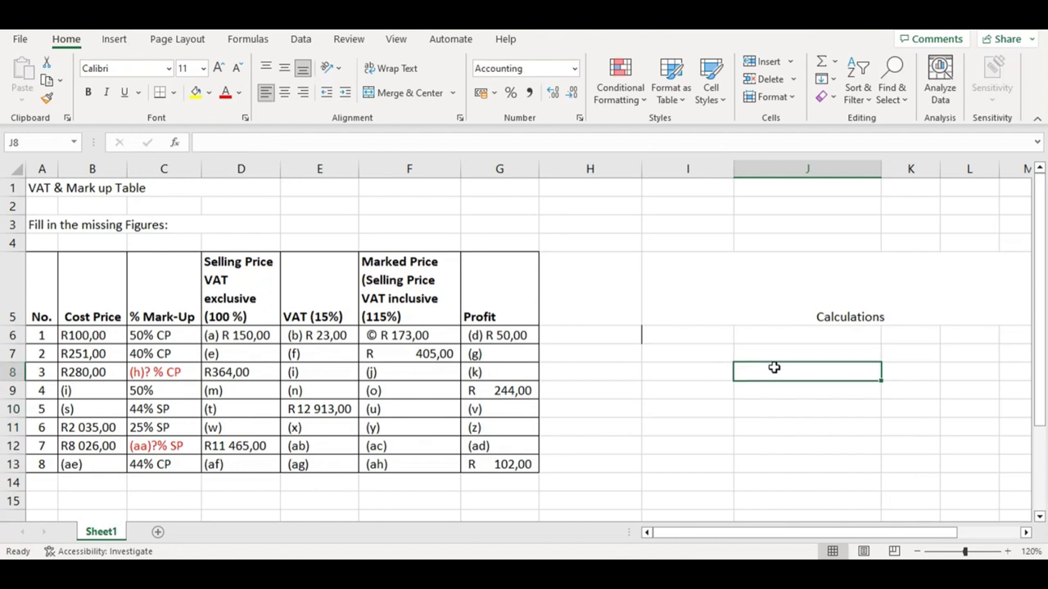
pyautogui.click(661, 352)
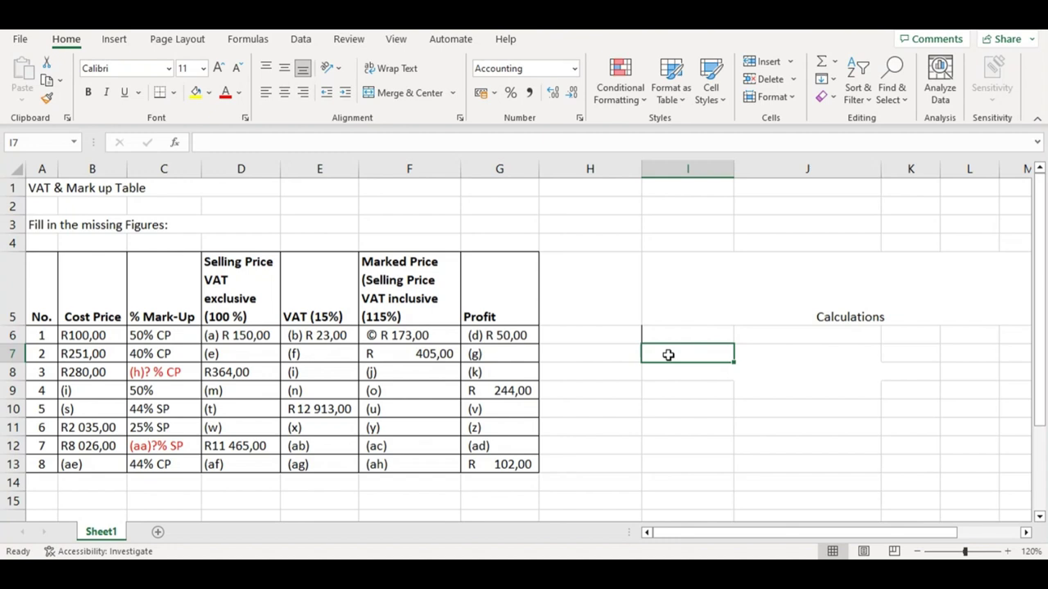
# - Enter item 2's VAT working "R405 X 15/115" as text in I7, based on the VAT-inclusive marked price
pyautogui.click(314, 354)
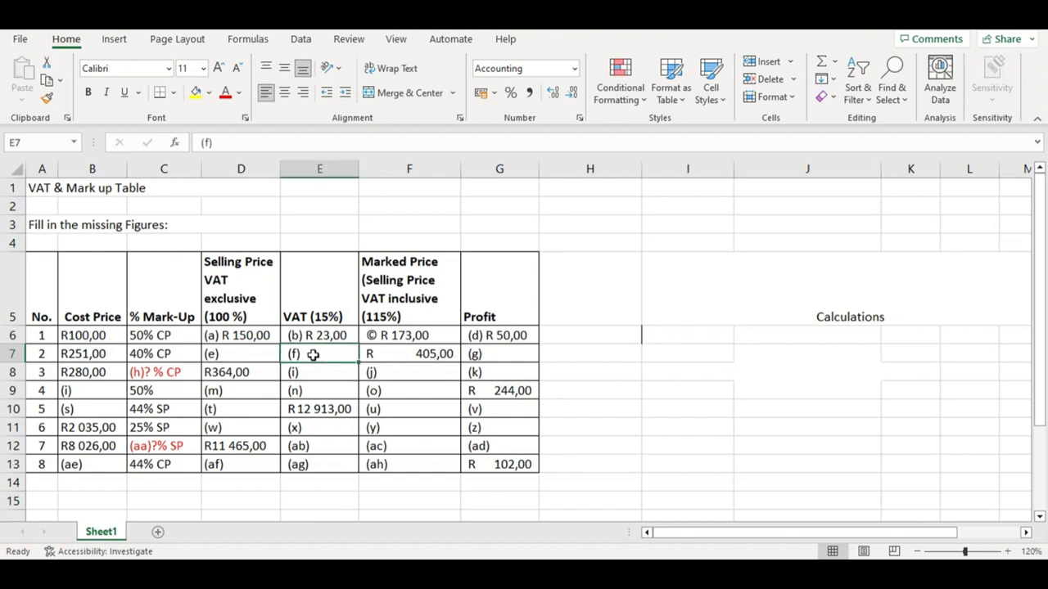
pyautogui.click(407, 357)
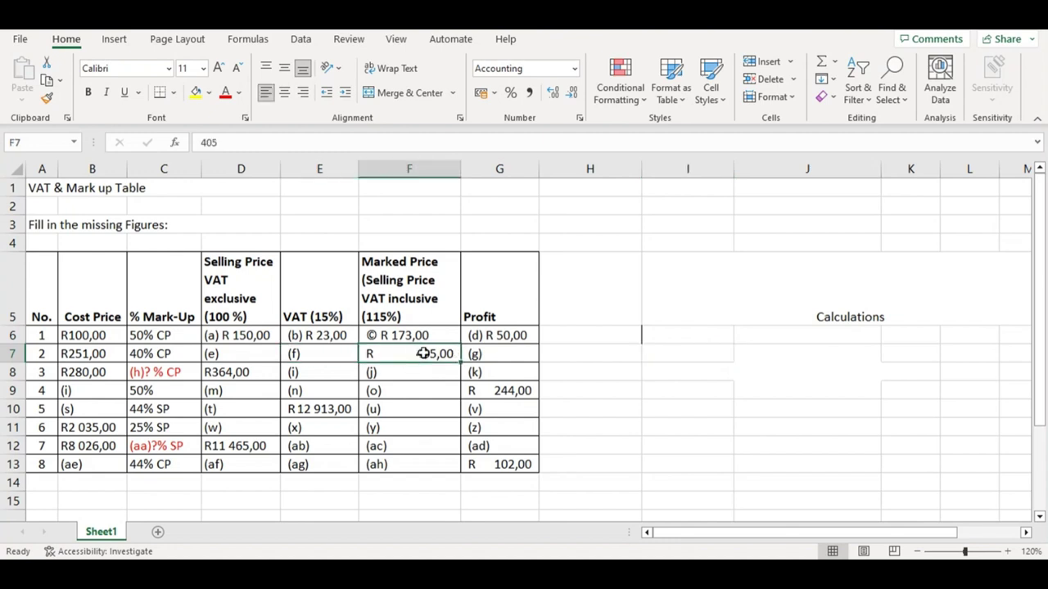
pyautogui.click(332, 352)
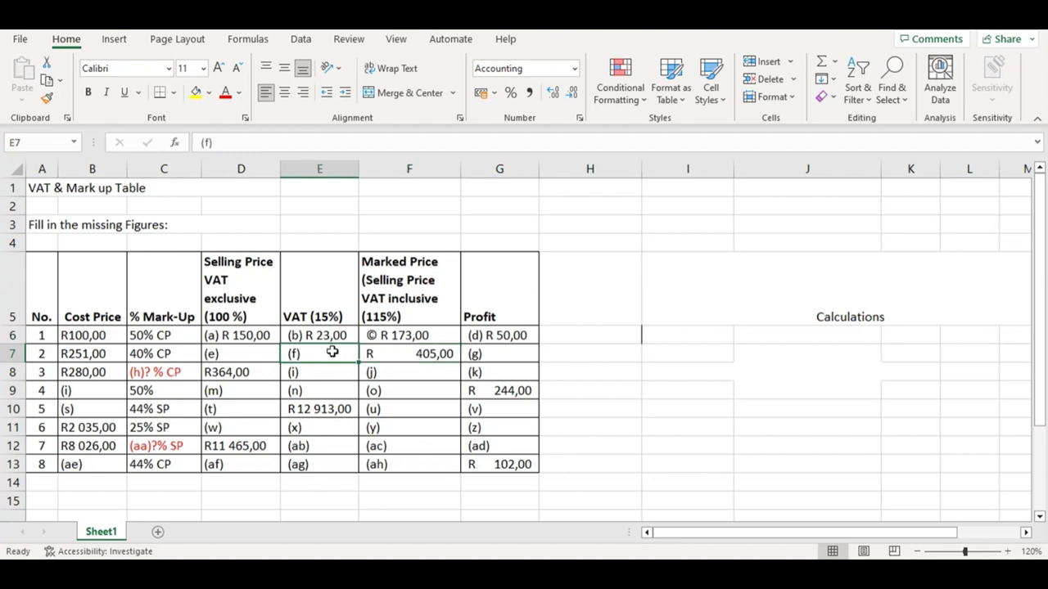
pyautogui.click(248, 351)
pyautogui.click(357, 359)
pyautogui.click(680, 354)
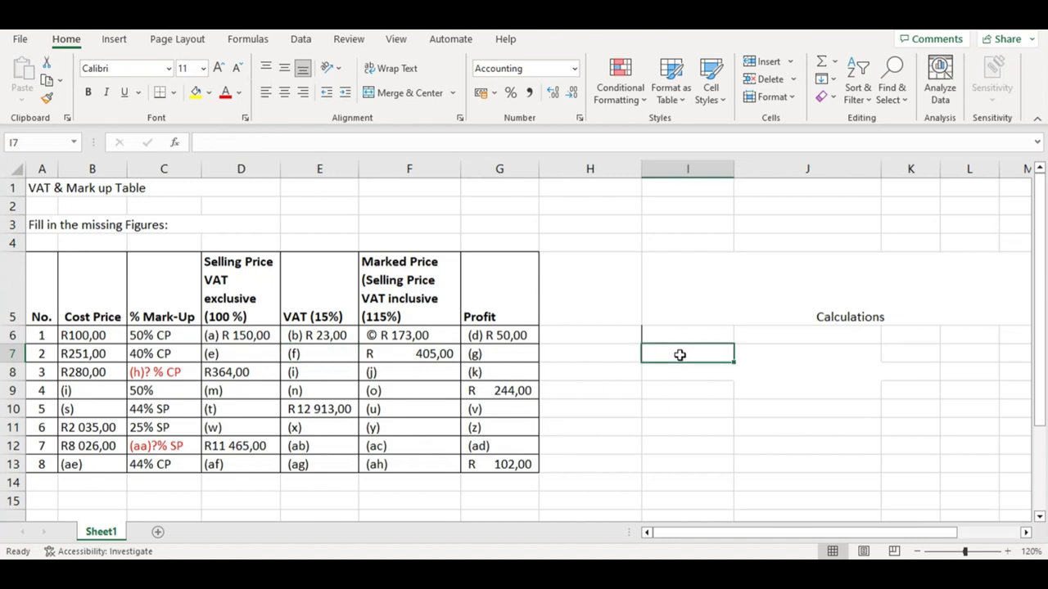
pyautogui.write('405')
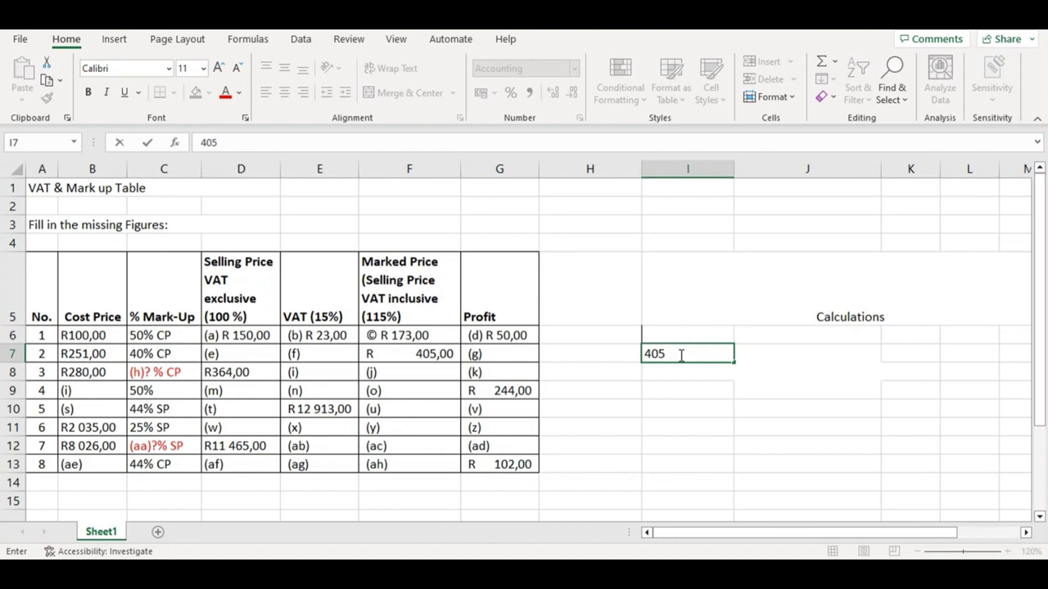
pyautogui.write('x')
pyautogui.press('BackSpace')
pyautogui.write('X 15/')
pyautogui.write('115')
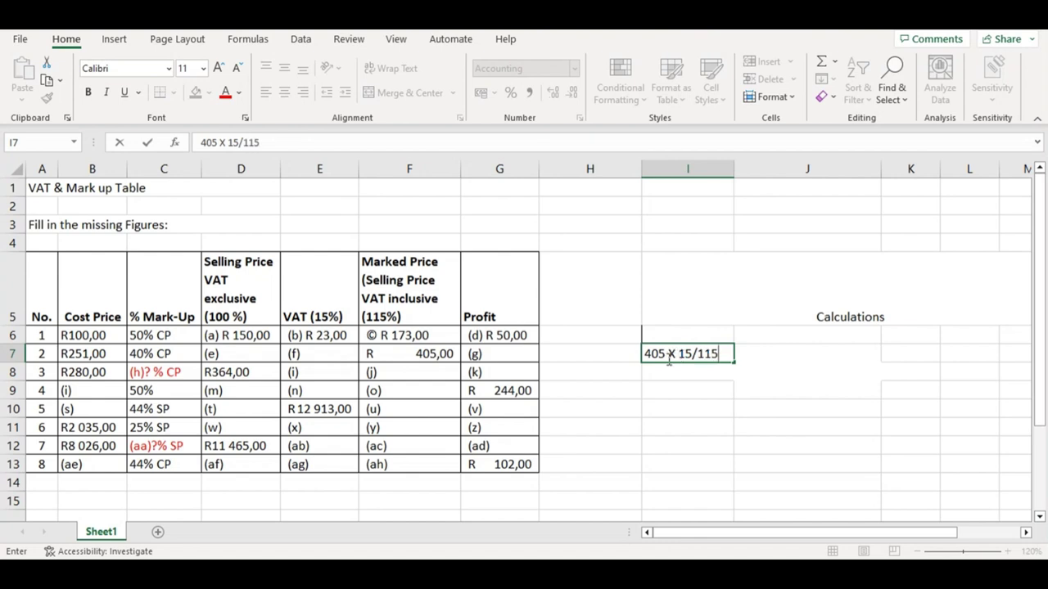
pyautogui.click(646, 355)
pyautogui.write('R')
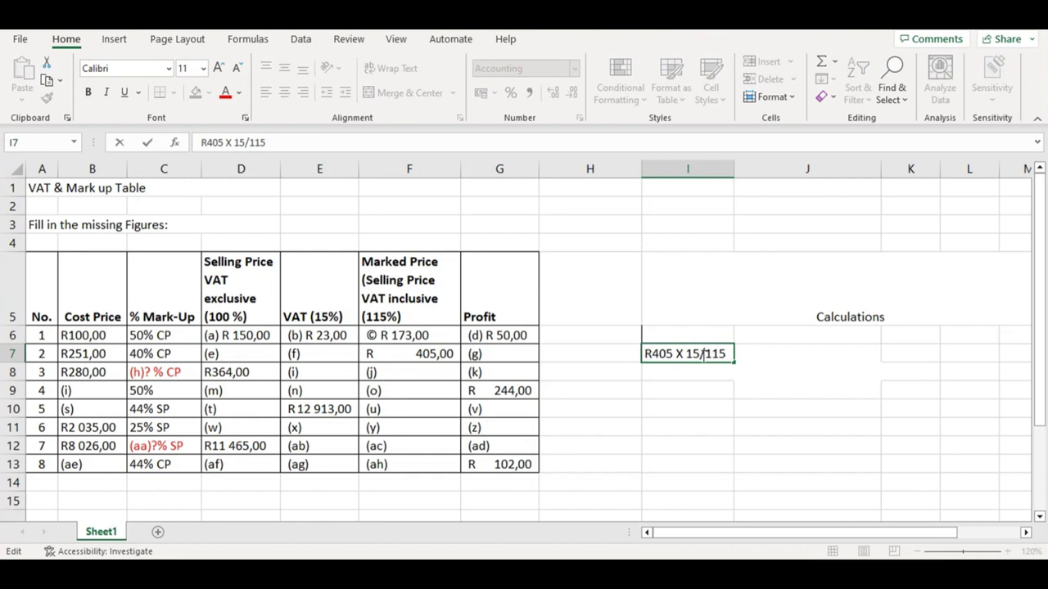
# - Complete the VAT calculation in I7 by adding the result "= 53"
pyautogui.click(311, 353)
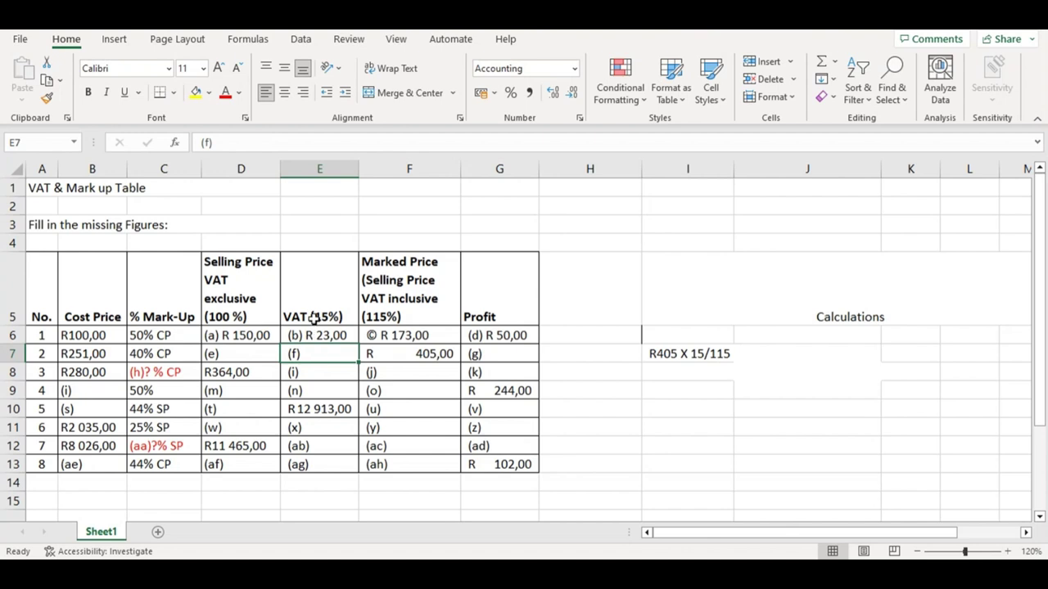
pyautogui.click(314, 319)
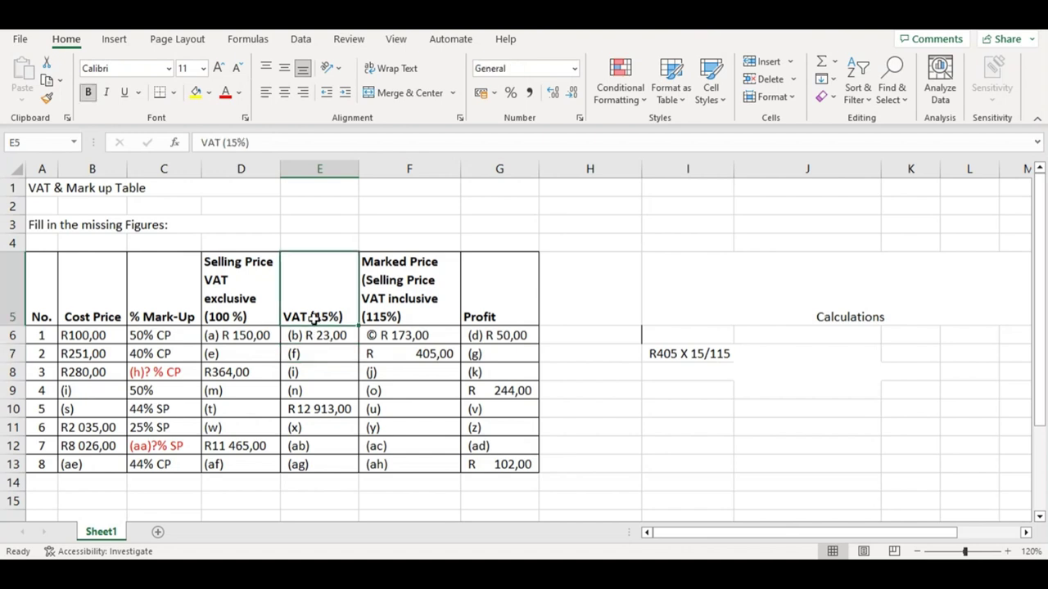
pyautogui.click(317, 354)
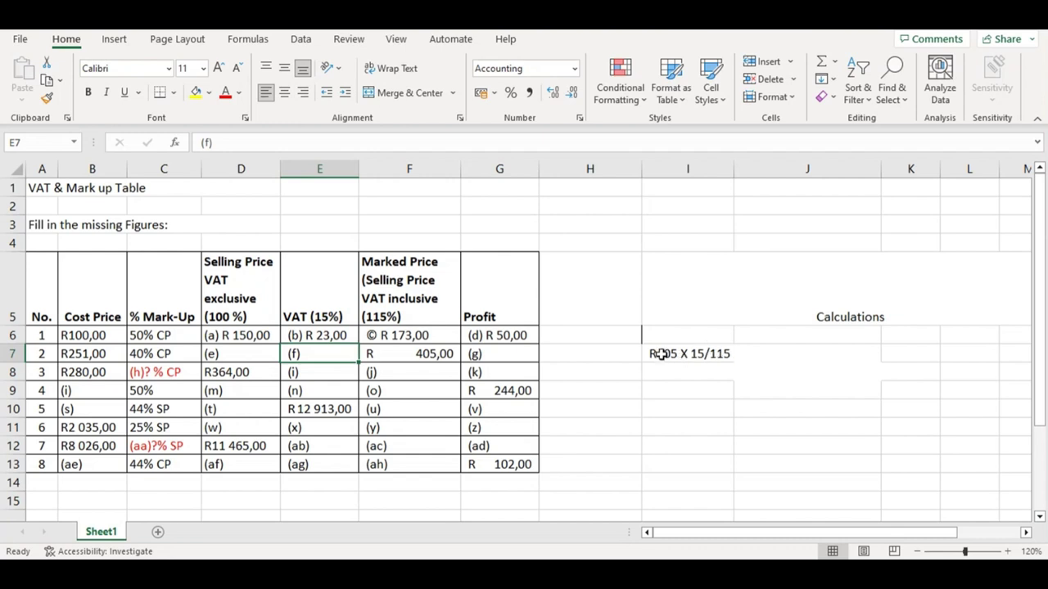
pyautogui.doubleClick(712, 353)
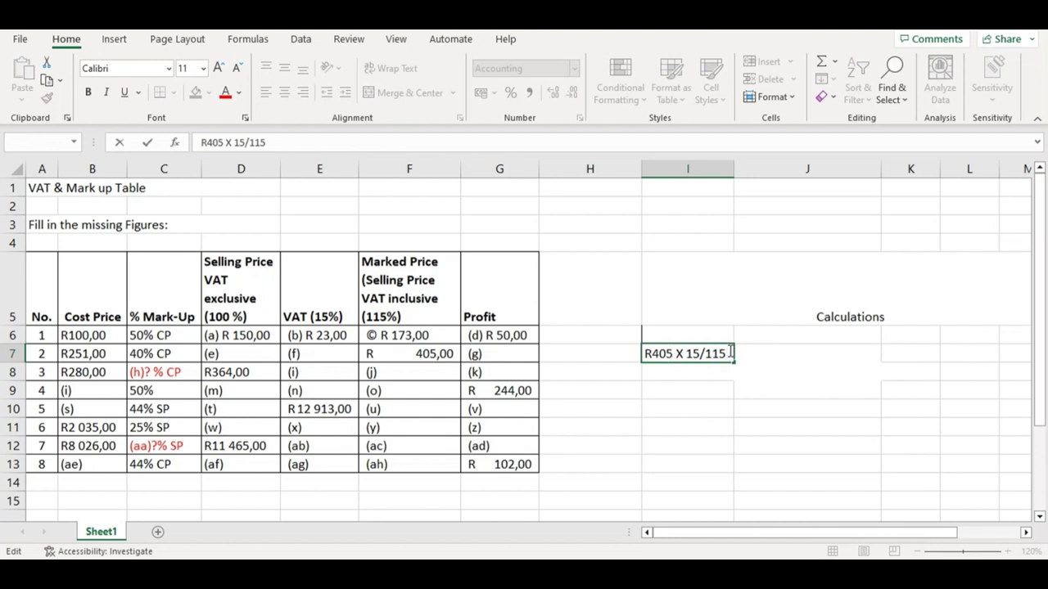
pyautogui.write('=')
pyautogui.write('53')
pyautogui.click(686, 411)
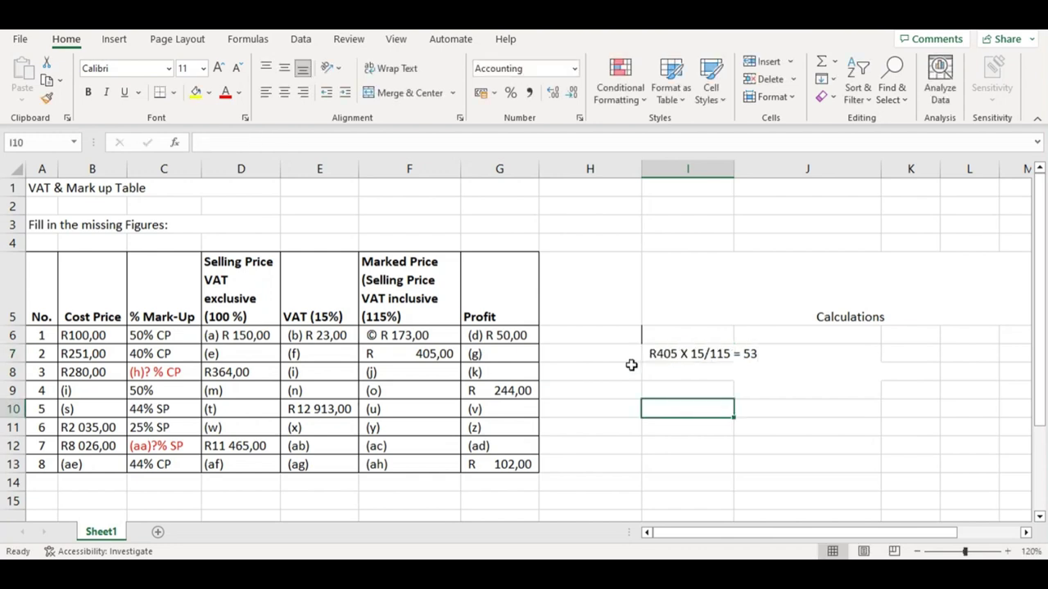
# - Fill in item 2's VAT in E7 as "(f) R 53,00"
pyautogui.doubleClick(319, 354)
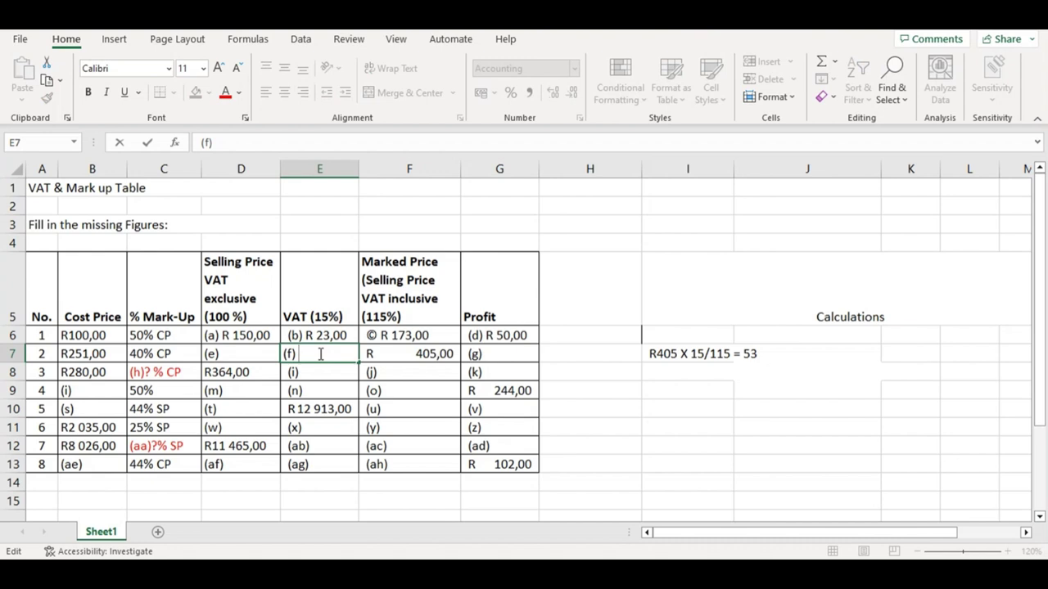
pyautogui.write('5')
pyautogui.press('BackSpace')
pyautogui.write('R 53,00')
pyautogui.hotkey('ctrl', 'Return')
# - Enter item 2's VAT-exclusive selling price working "405 x 100/115 =" as text in I9
pyautogui.doubleClick(241, 353)
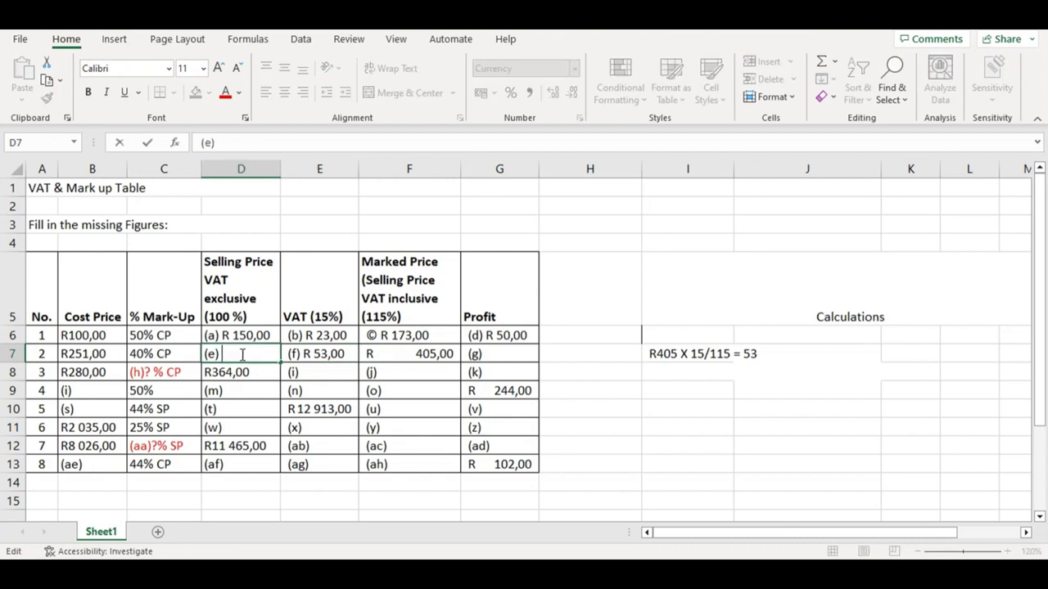
pyautogui.click(648, 392)
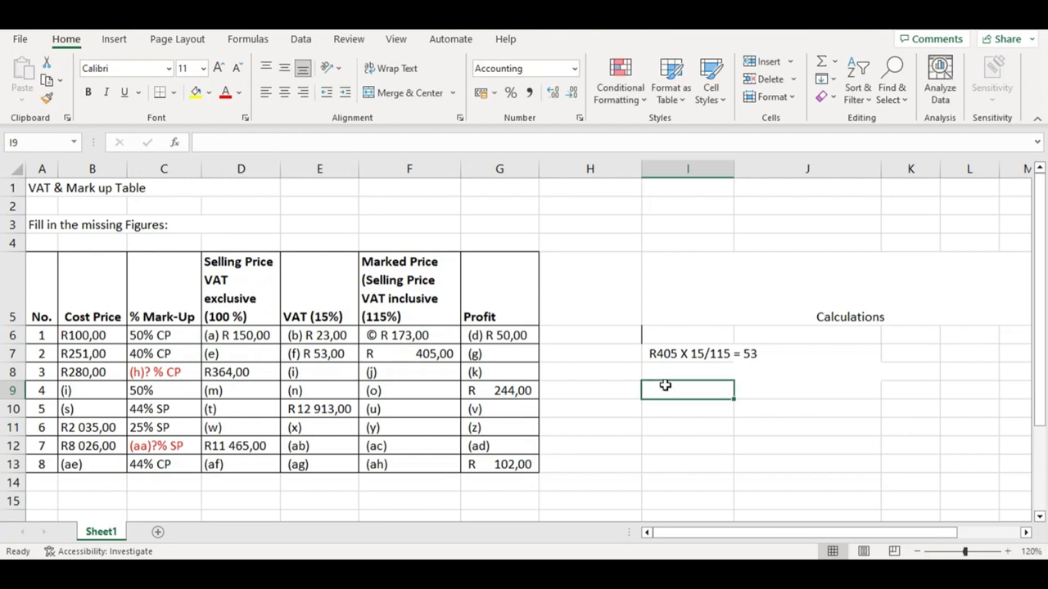
pyautogui.write('405')
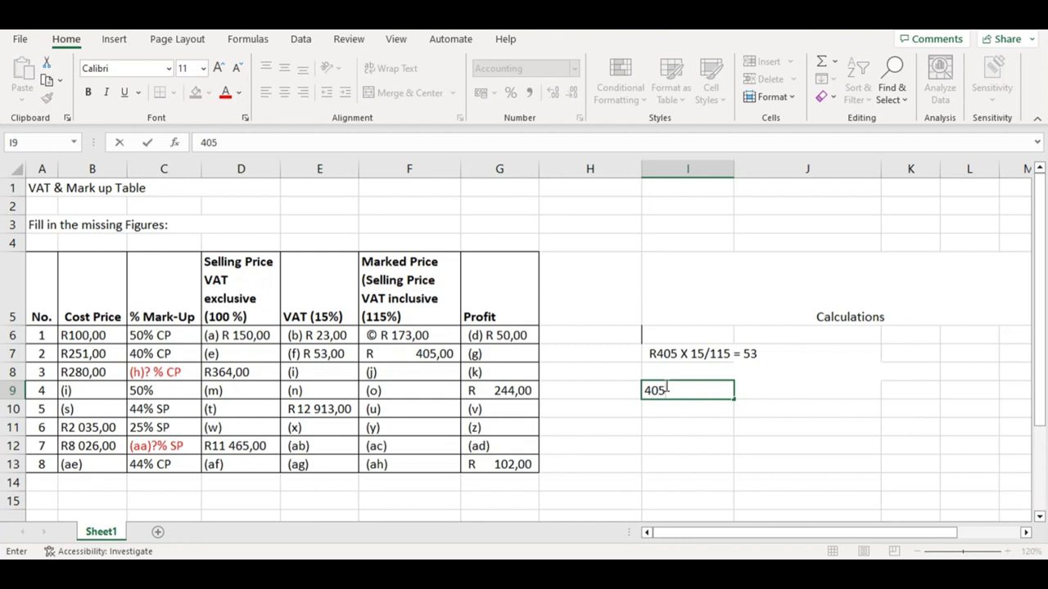
pyautogui.write(' x 100/115')
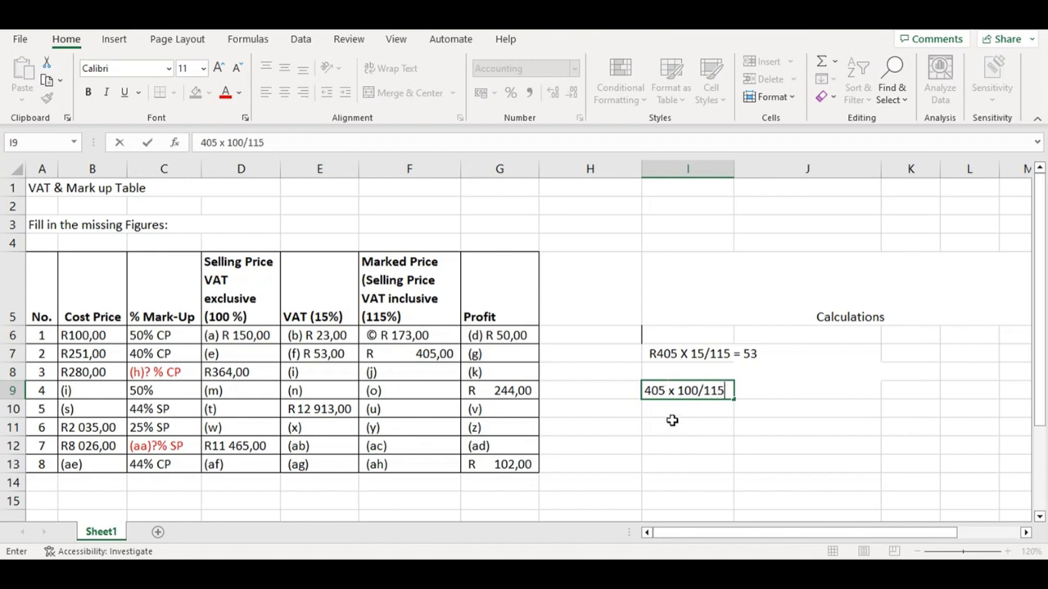
pyautogui.write(' =')
# - Fill in item 2's VAT-exclusive selling price in D7 as "(e) R 352,00"
pyautogui.doubleClick(234, 356)
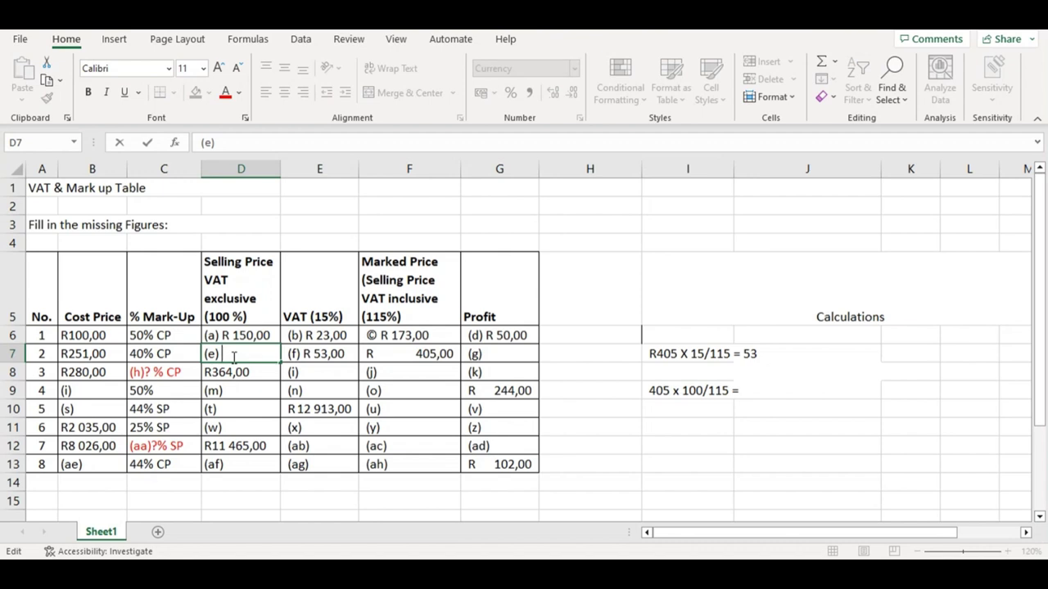
pyautogui.write('3')
pyautogui.press('BackSpace')
pyautogui.write('R 352,00')
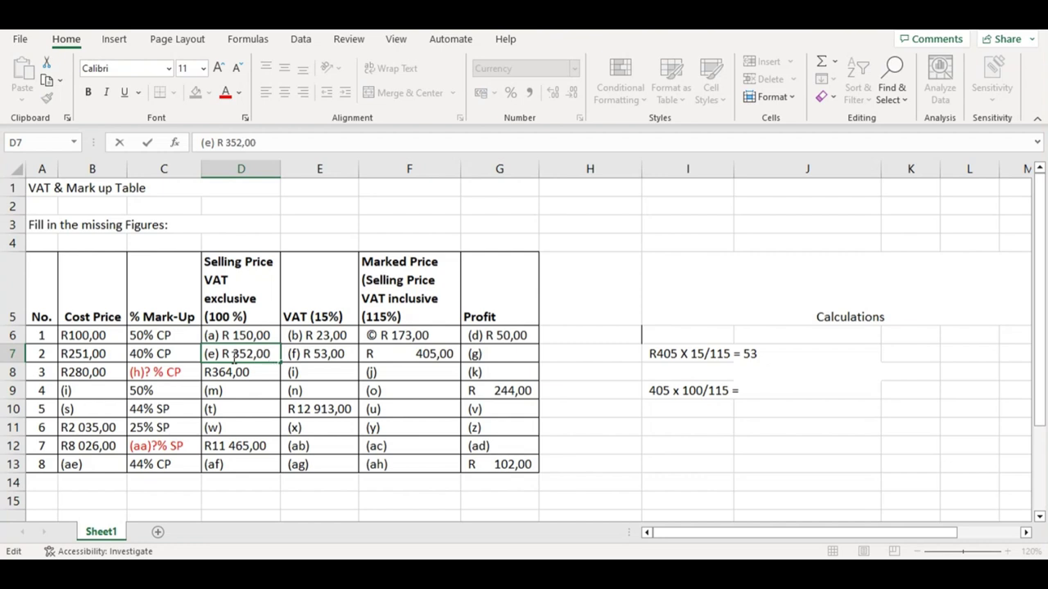
pyautogui.click(330, 377)
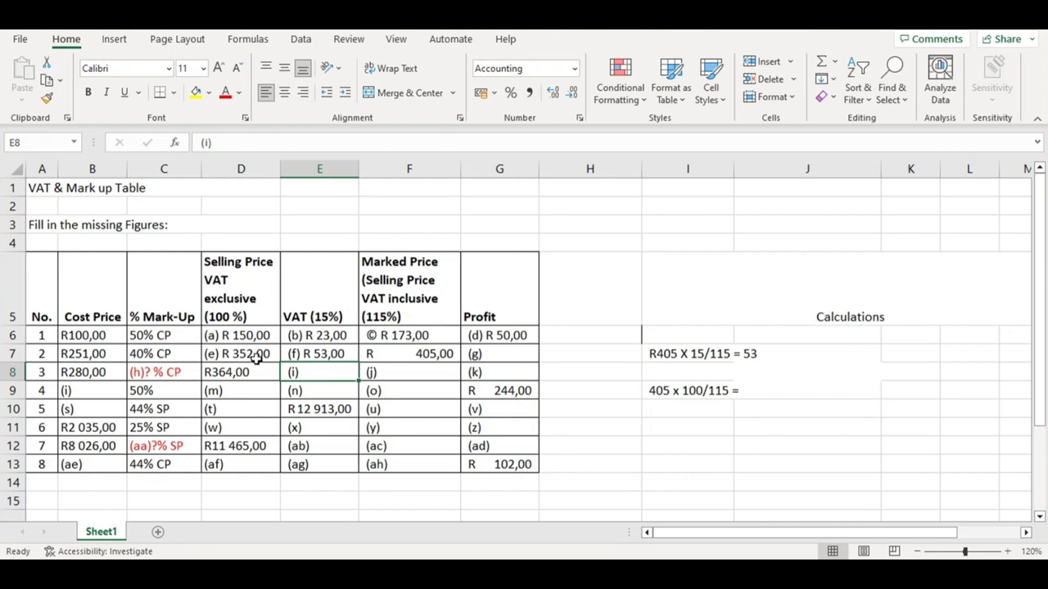
# - Enter the labels CP, MUP and SP in I11:I13 for checking item 2's cost price
pyautogui.click(95, 357)
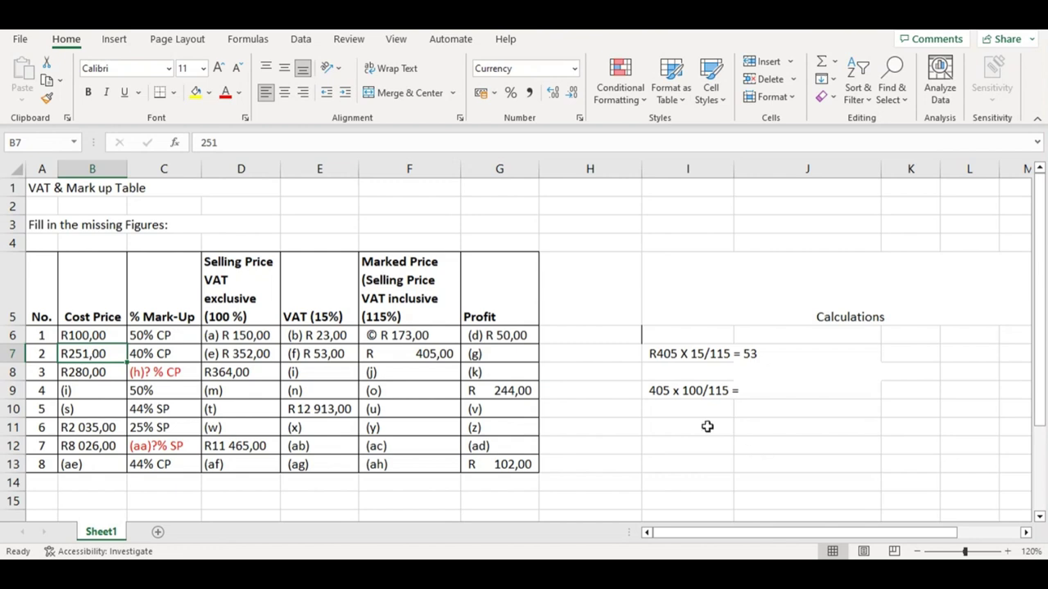
pyautogui.click(669, 432)
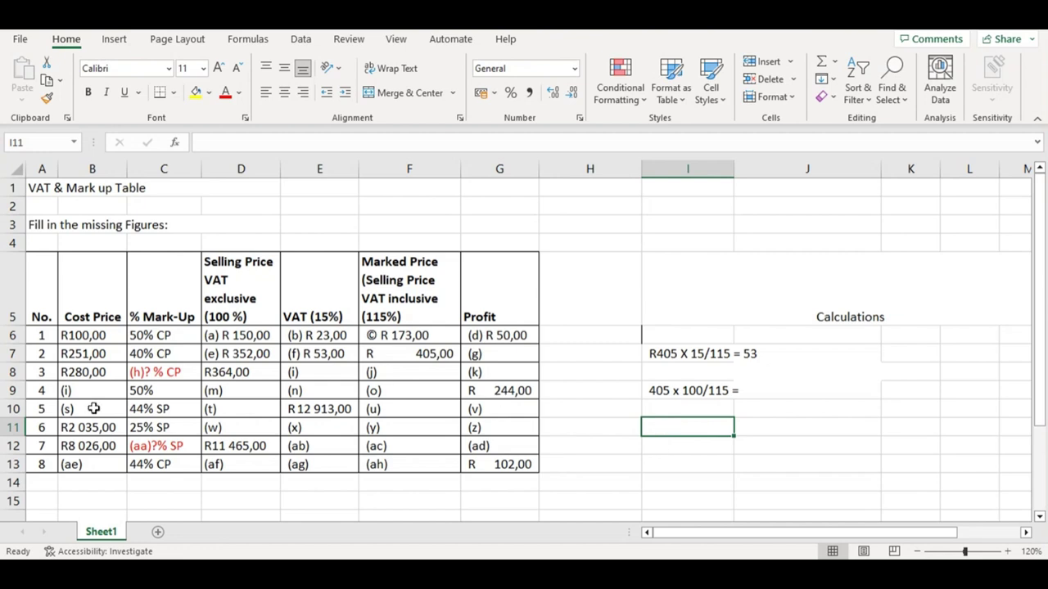
pyautogui.doubleClick(85, 356)
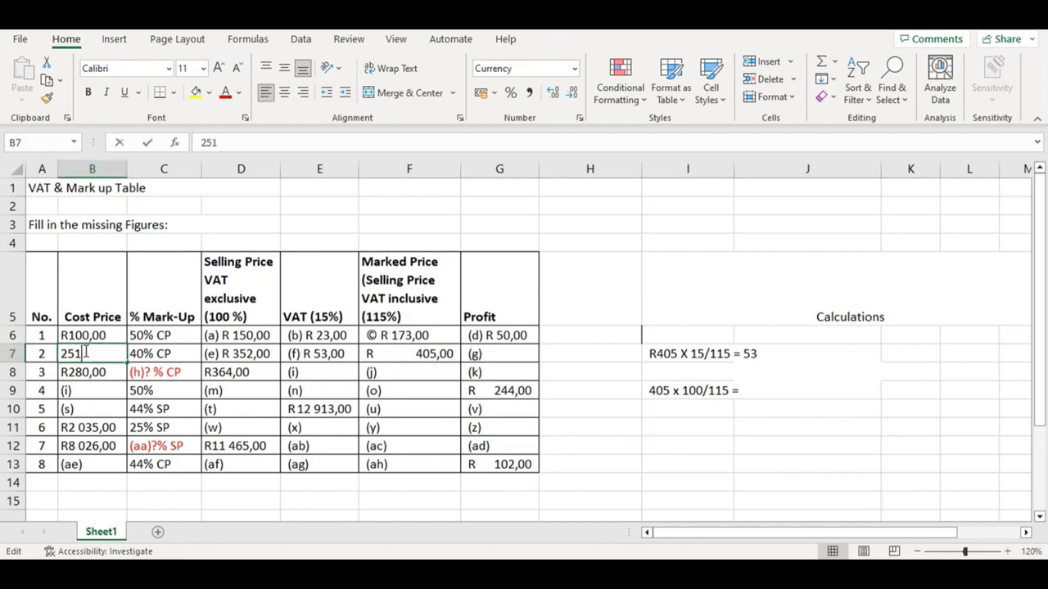
pyautogui.click(657, 431)
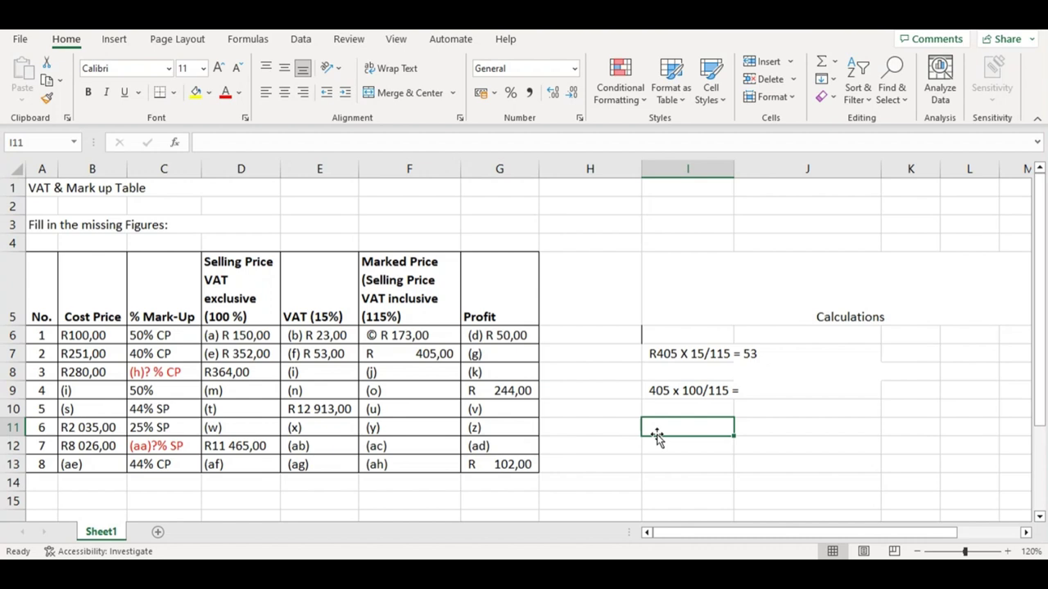
pyautogui.write('CP')
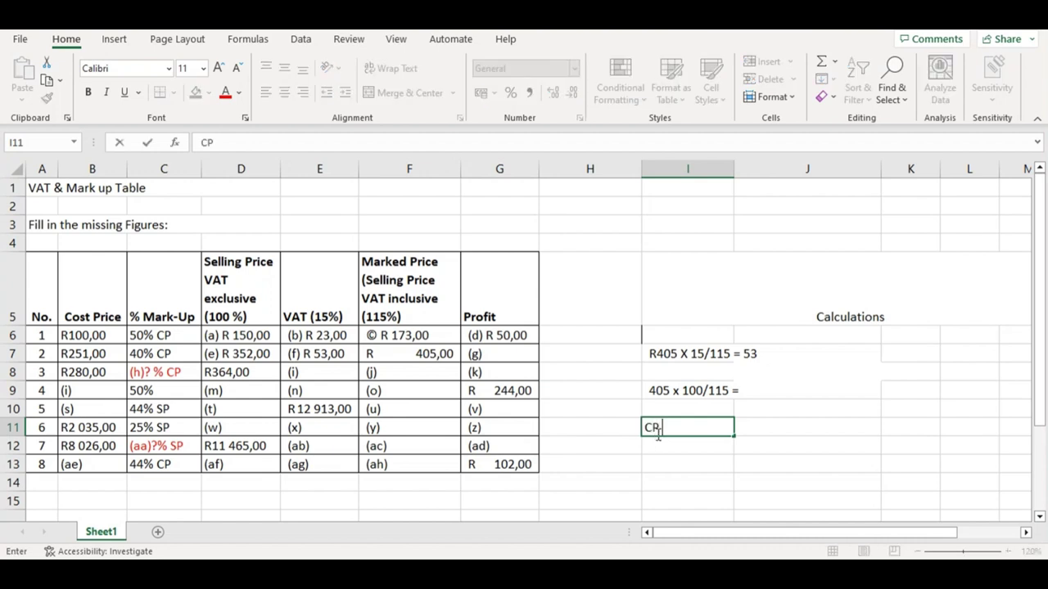
pyautogui.press('Return')
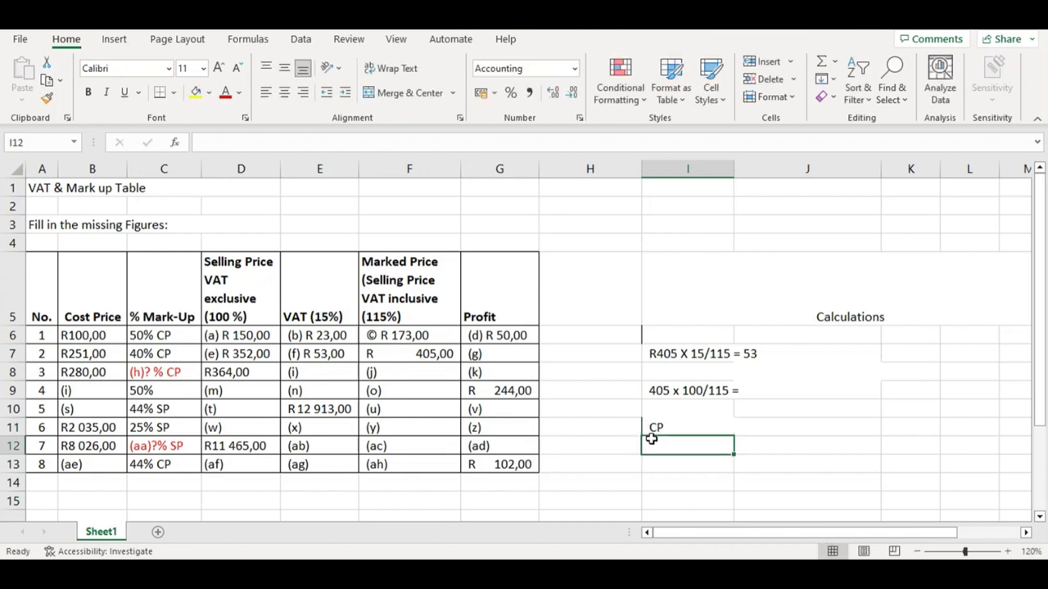
pyautogui.write('MUP')
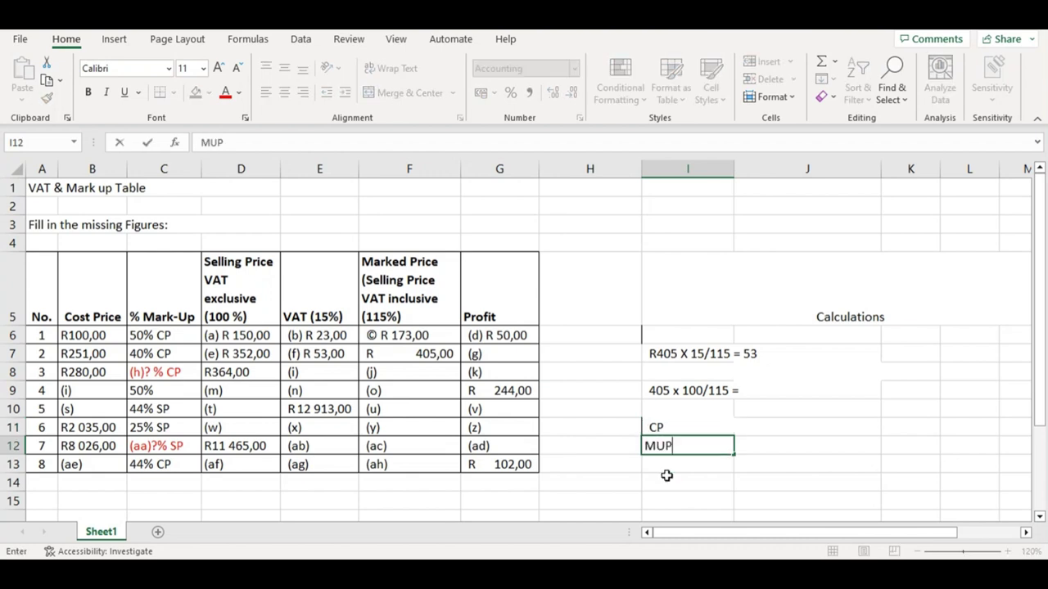
pyautogui.press('Return')
pyautogui.write('S')
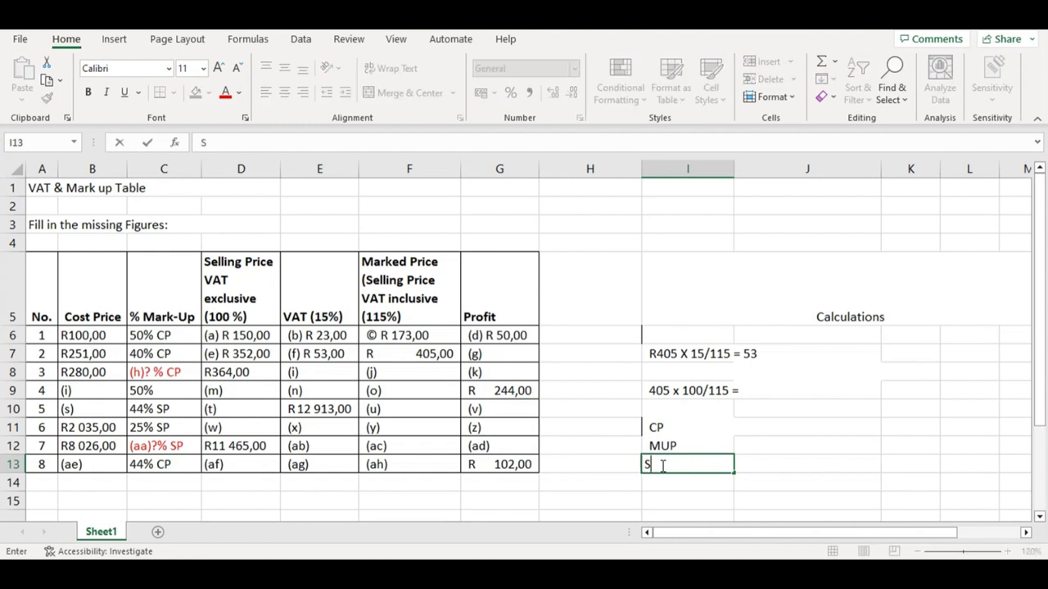
pyautogui.write('P')
# - Complete the percentages for cost price and mark-up as "CP = 100%" in I11 and "MUP = 40%" in I12
pyautogui.click(683, 431)
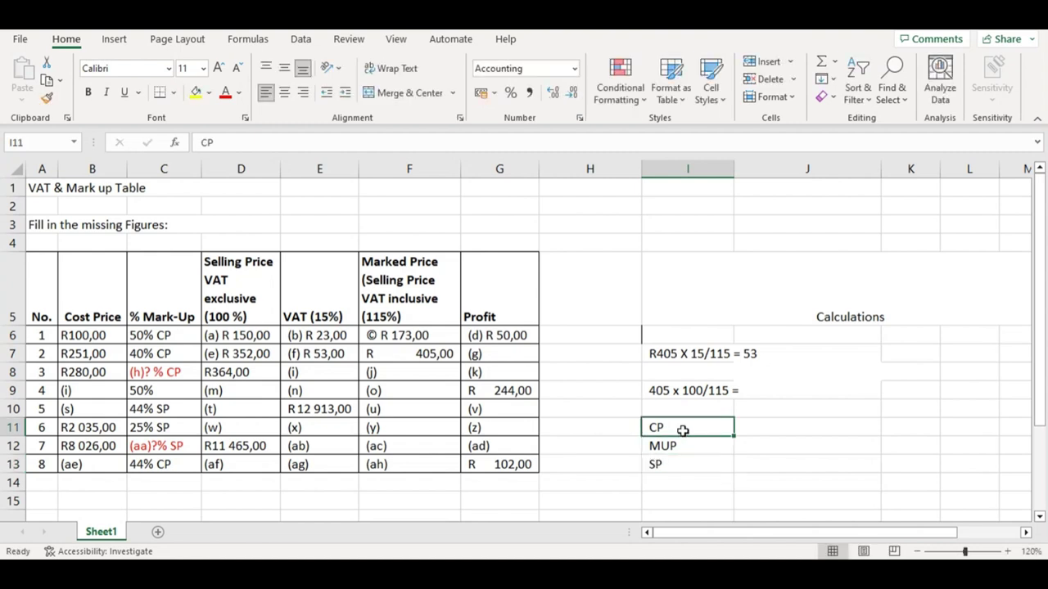
pyautogui.doubleClick(683, 431)
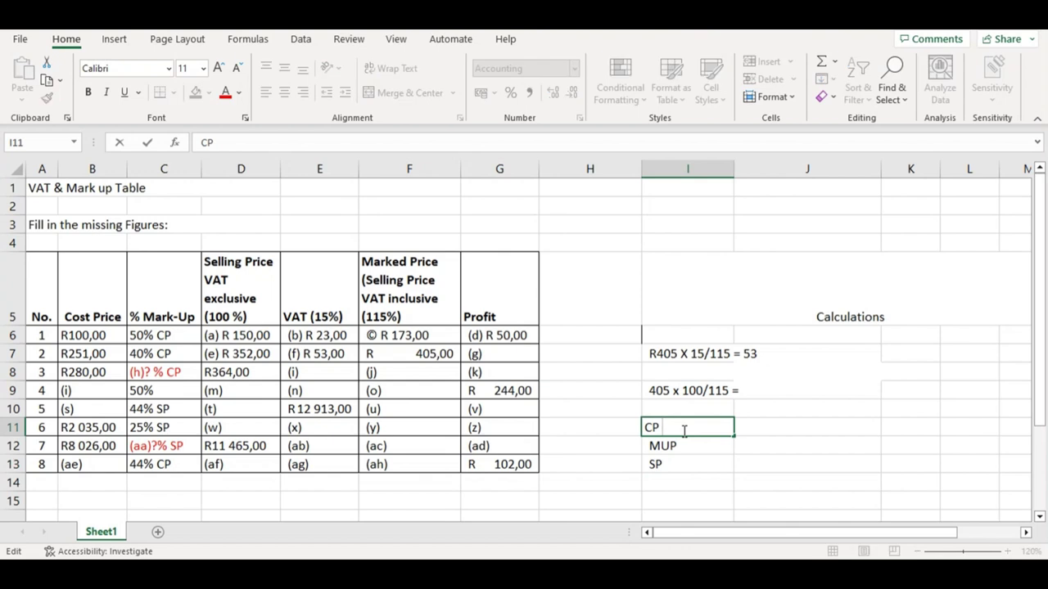
pyautogui.write('= 100%')
pyautogui.doubleClick(694, 447)
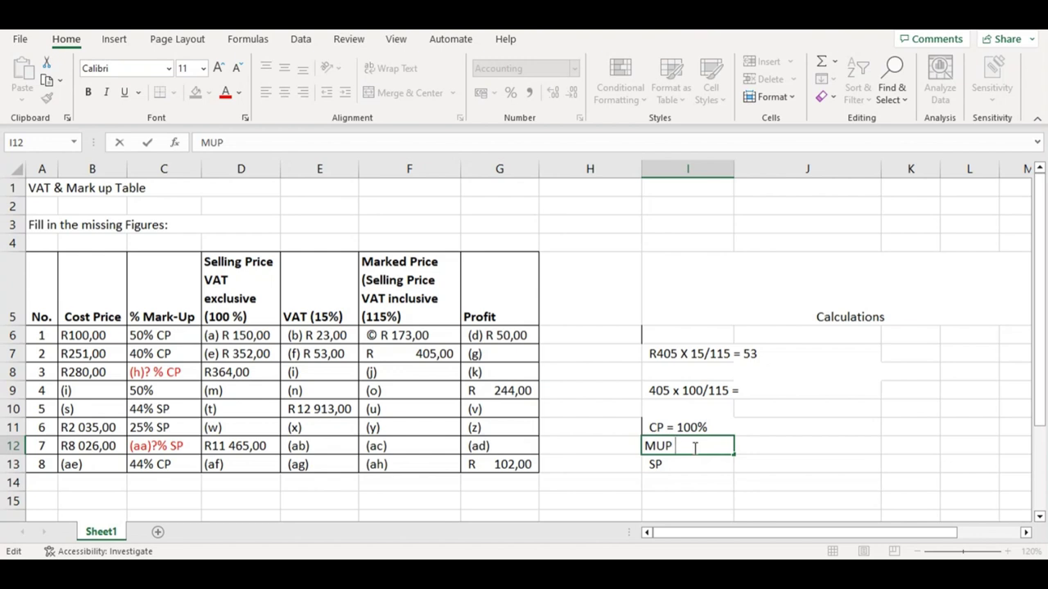
pyautogui.write('=')
pyautogui.write('5')
pyautogui.press('BackSpace')
pyautogui.write('4')
pyautogui.click(683, 446)
pyautogui.write('40%')
# - Complete the selling price percentage in I13 as "SP = 140%", the sum of cost price and mark-up
pyautogui.click(681, 463)
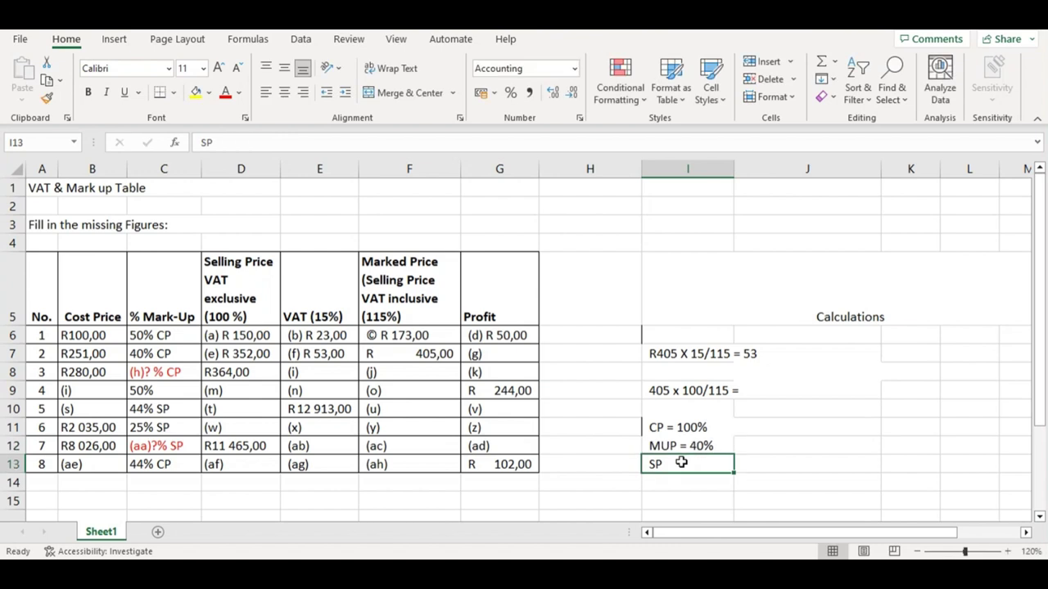
pyautogui.doubleClick(681, 463)
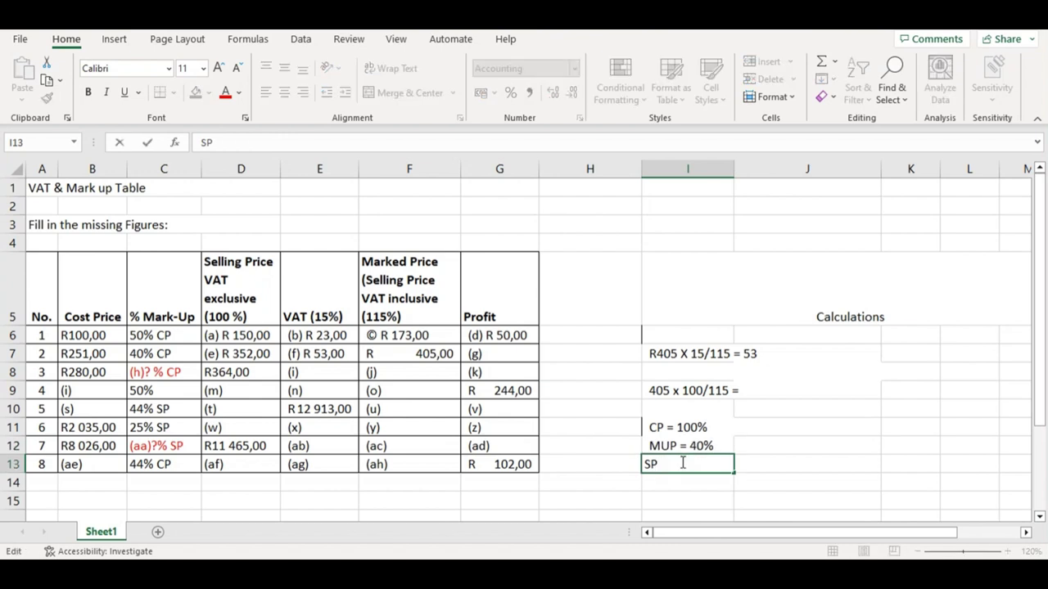
pyautogui.write('=')
pyautogui.click(683, 428)
pyautogui.click(687, 446)
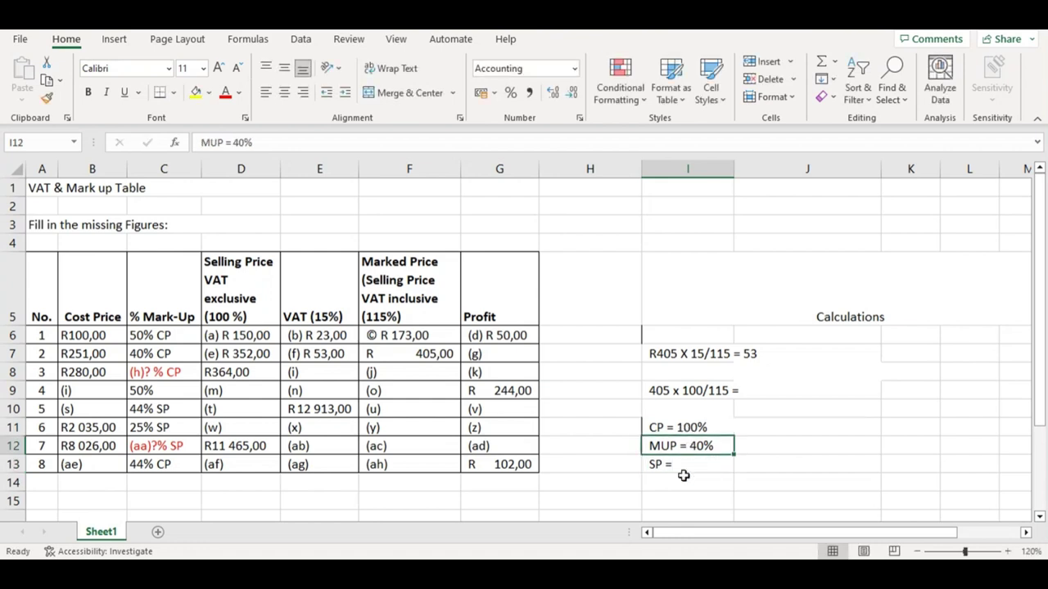
pyautogui.doubleClick(683, 464)
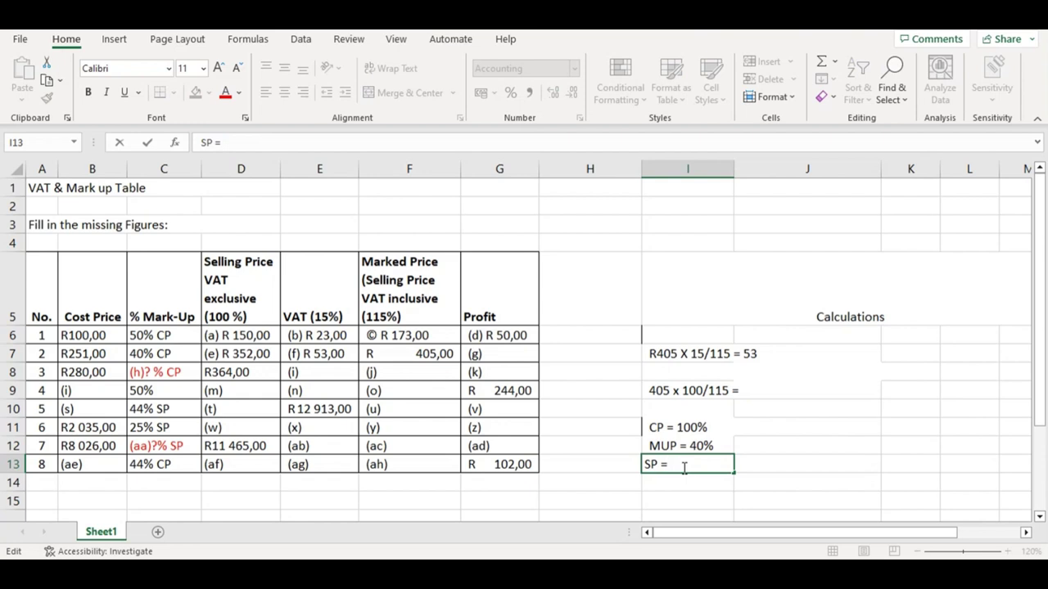
pyautogui.write('140%')
pyautogui.click(846, 486)
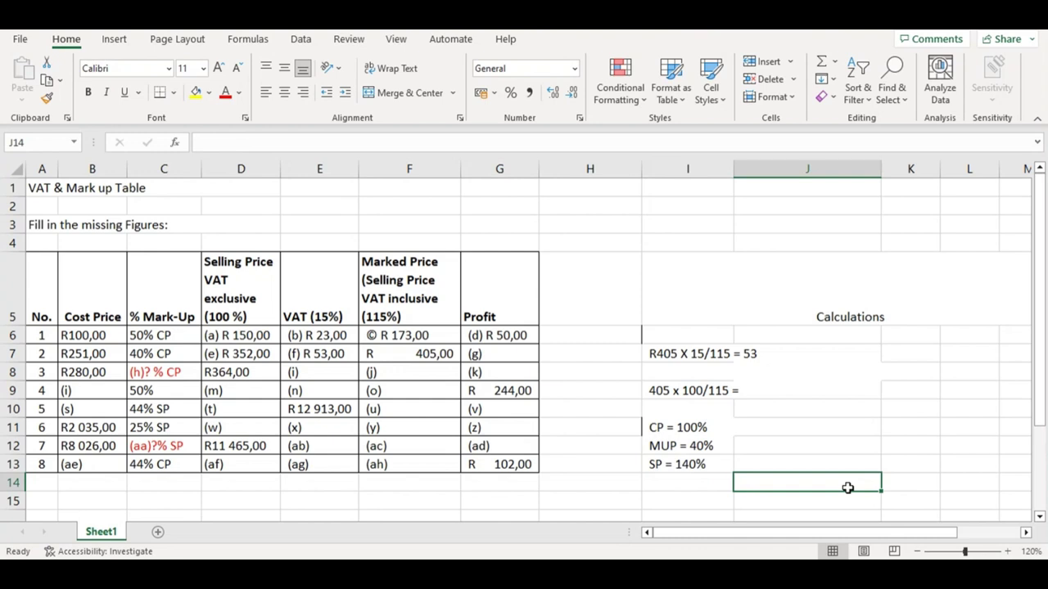
# - Enter item 2's selling price R352 in J13 beside the SP percentage
pyautogui.click(759, 464)
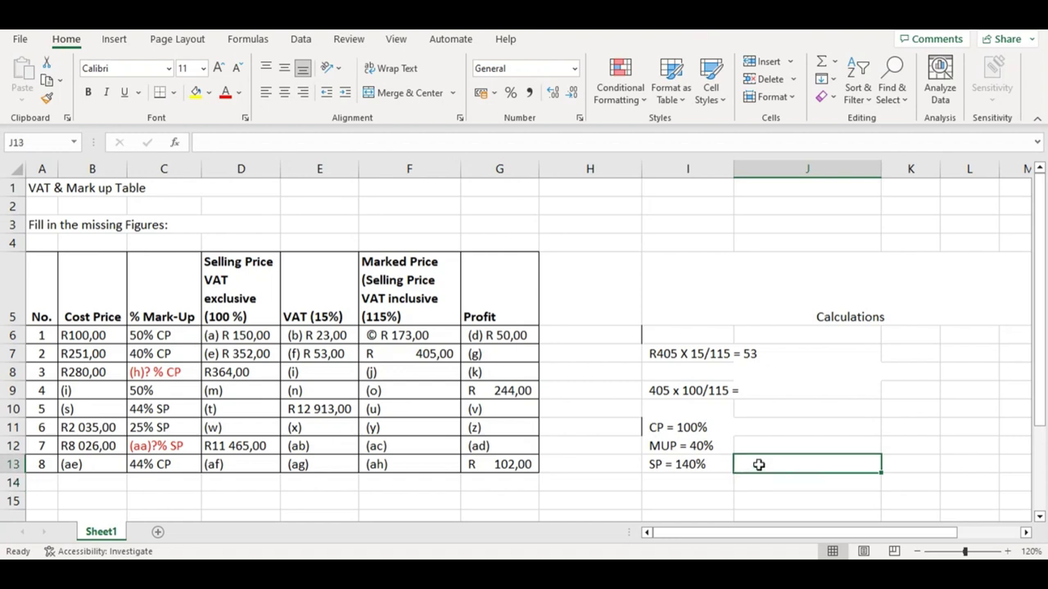
pyautogui.write('352')
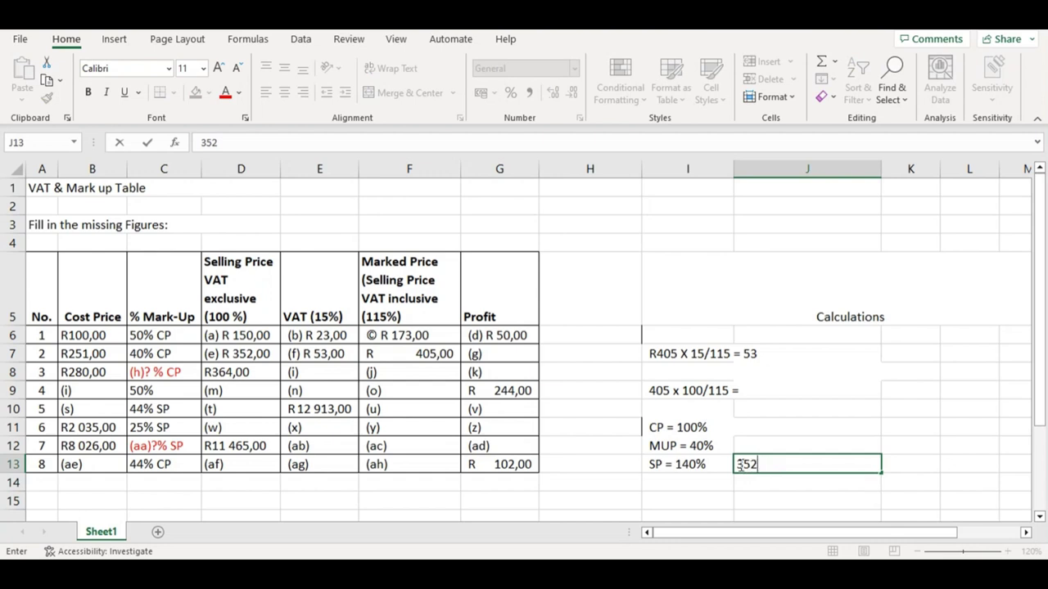
pyautogui.click(738, 464)
pyautogui.write('R')
# - Enter the cost price working "R352 x 100/140 =" as text in J11 beside the CP percentage
pyautogui.click(745, 426)
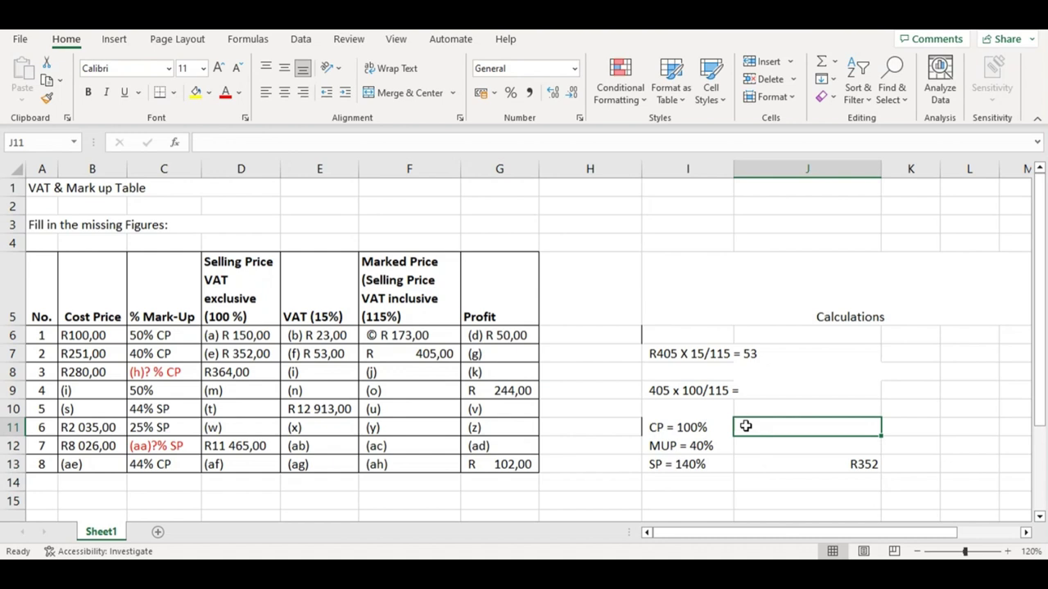
pyautogui.write('R')
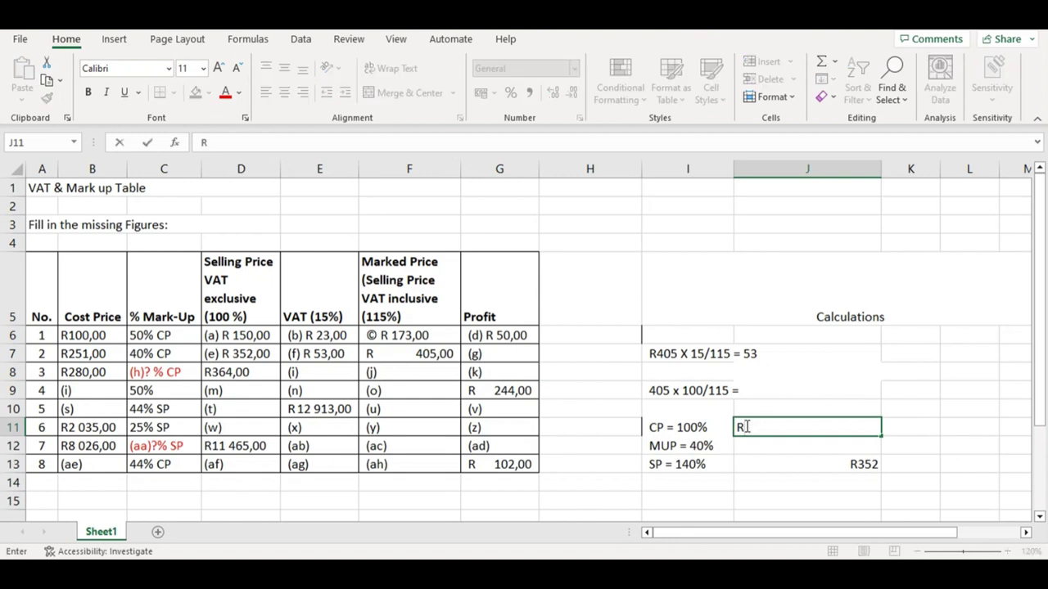
pyautogui.write('352 x 100')
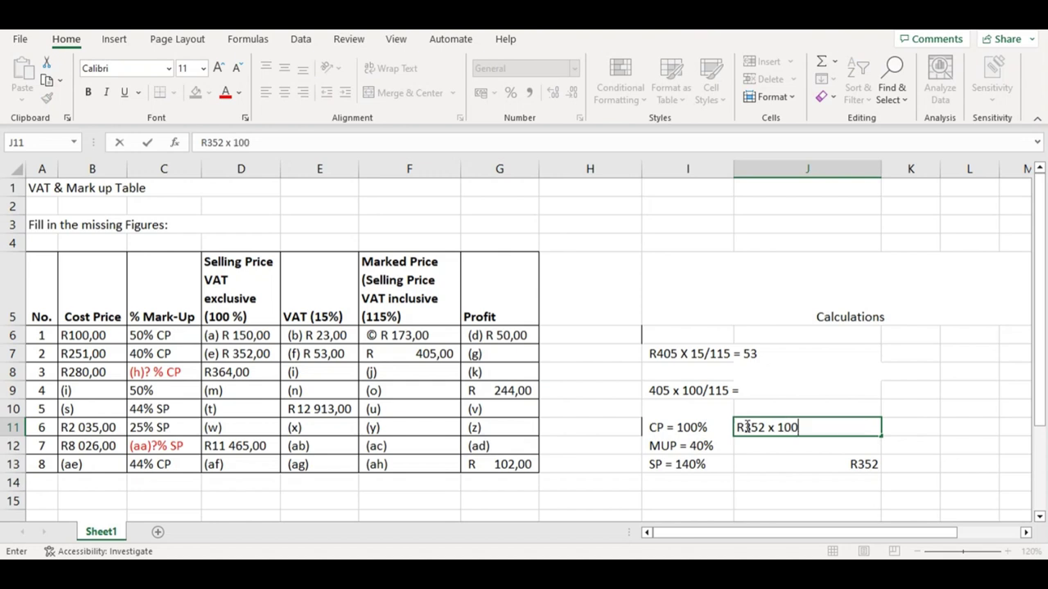
pyautogui.write('/140 =')
pyautogui.click(90, 352)
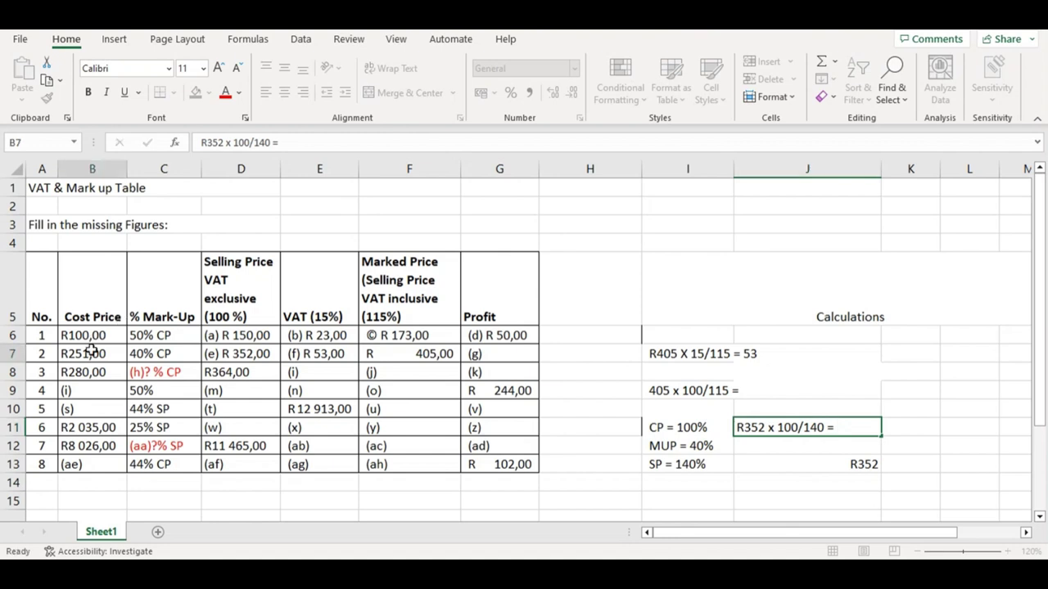
# - Complete the cost price working in J11 by adding the result "R 251"
pyautogui.click(847, 428)
pyautogui.doubleClick(847, 429)
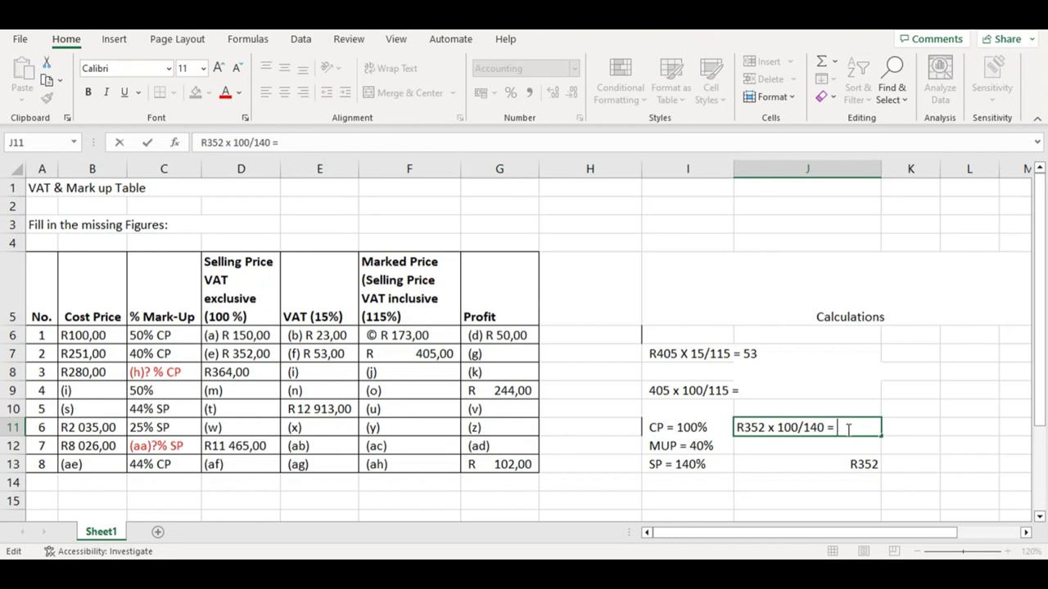
pyautogui.write('251')
pyautogui.click(838, 427)
pyautogui.write('R')
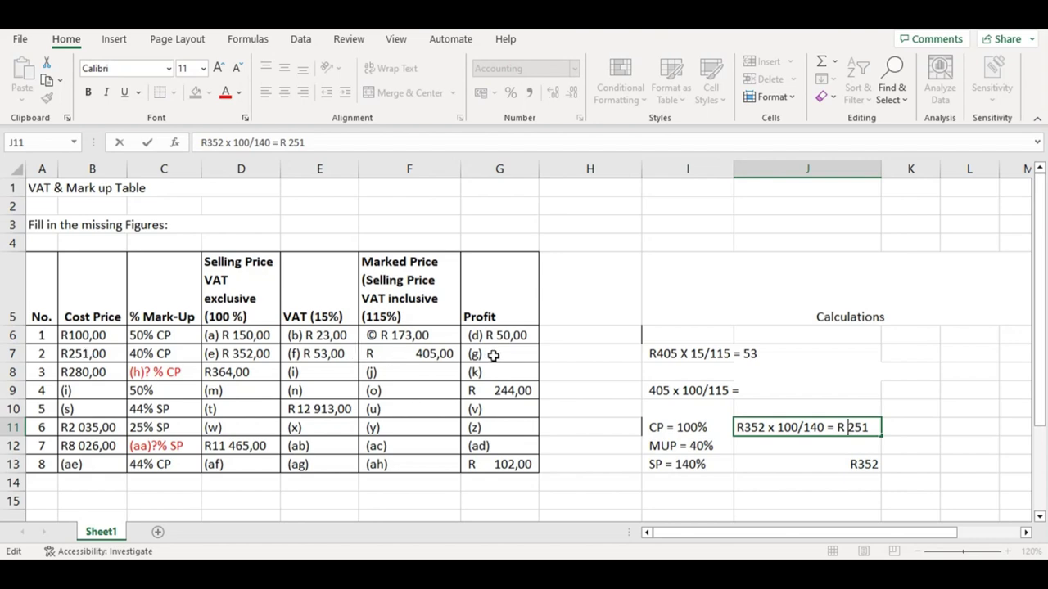
# - Fill in item 2's profit in G7 as "(g) R101,00", the VAT-exclusive selling price less the cost price
pyautogui.click(237, 353)
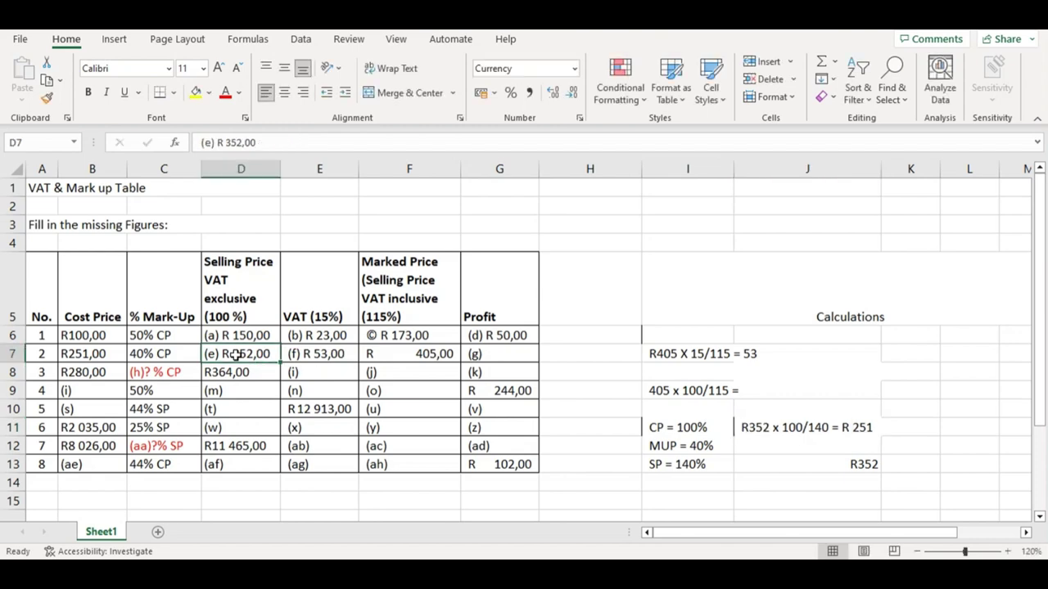
pyautogui.click(85, 354)
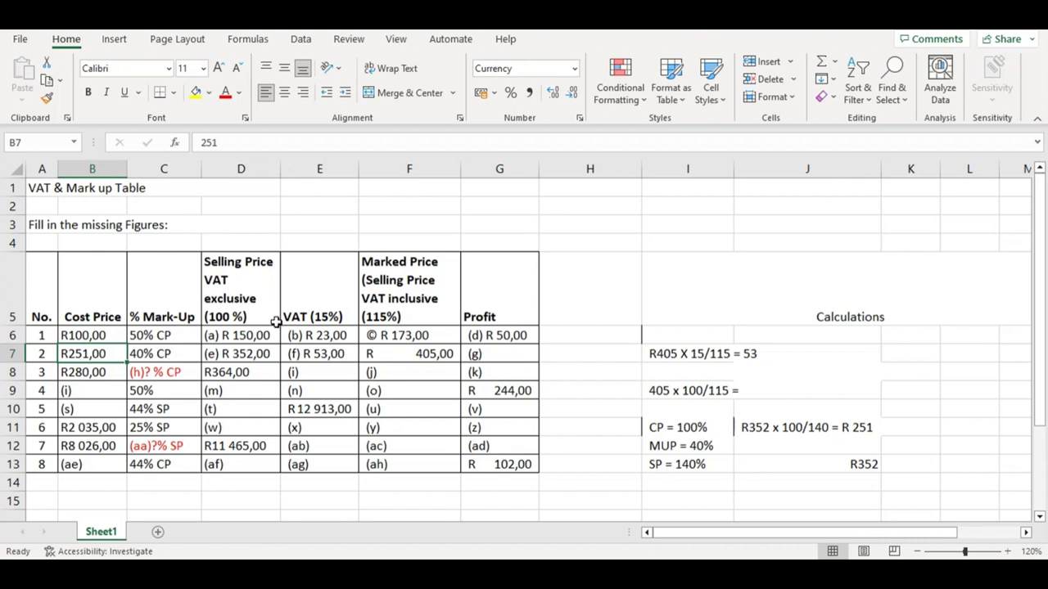
pyautogui.doubleClick(501, 355)
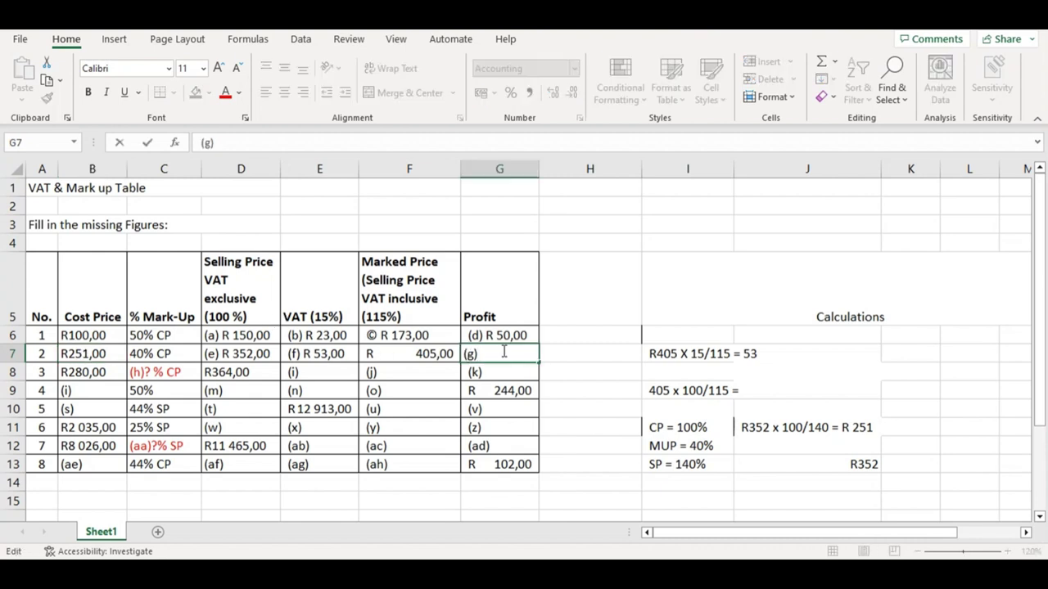
pyautogui.write('R101,00')
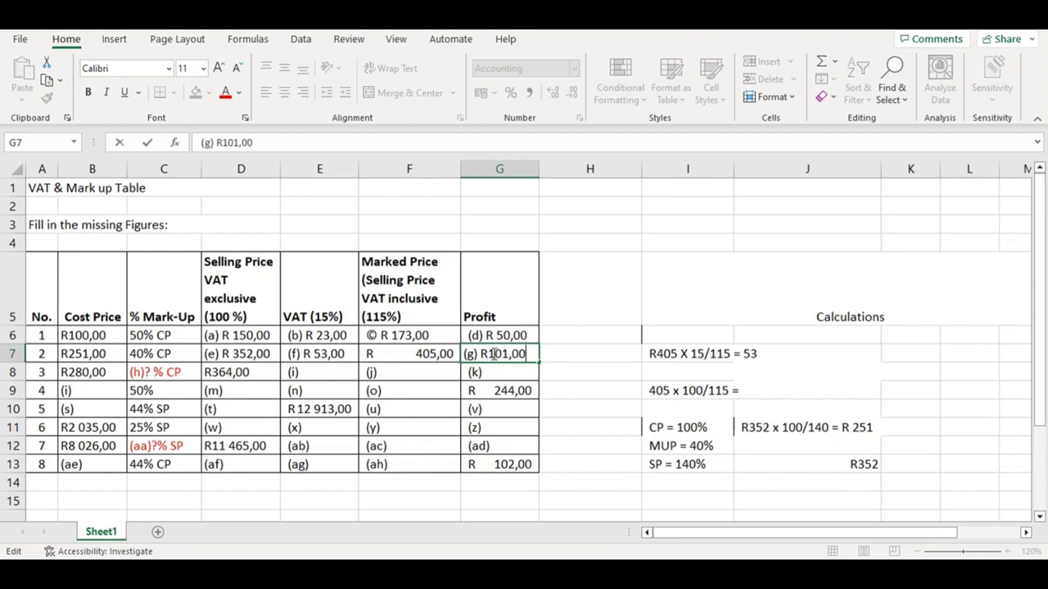
# - Add a space after the R in item 2's profit in G7 so it reads "(g) R 101,00"
pyautogui.click(489, 353)
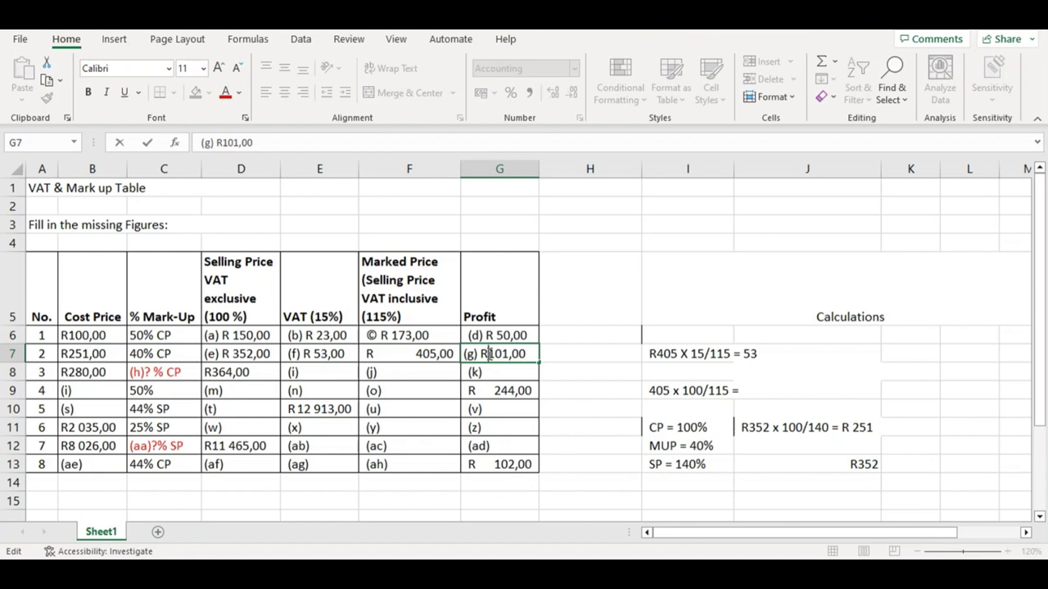
pyautogui.click(563, 352)
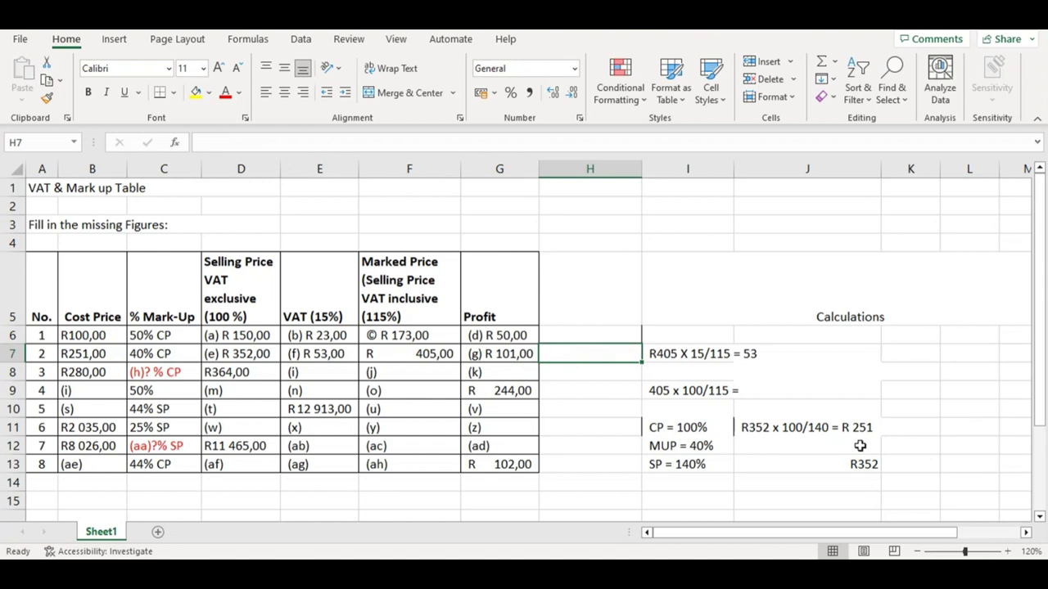
# - Enter item 2's mark-up working "R352 x 40/140 = R 101" as text in J12 beside the MUP percentage
pyautogui.click(741, 443)
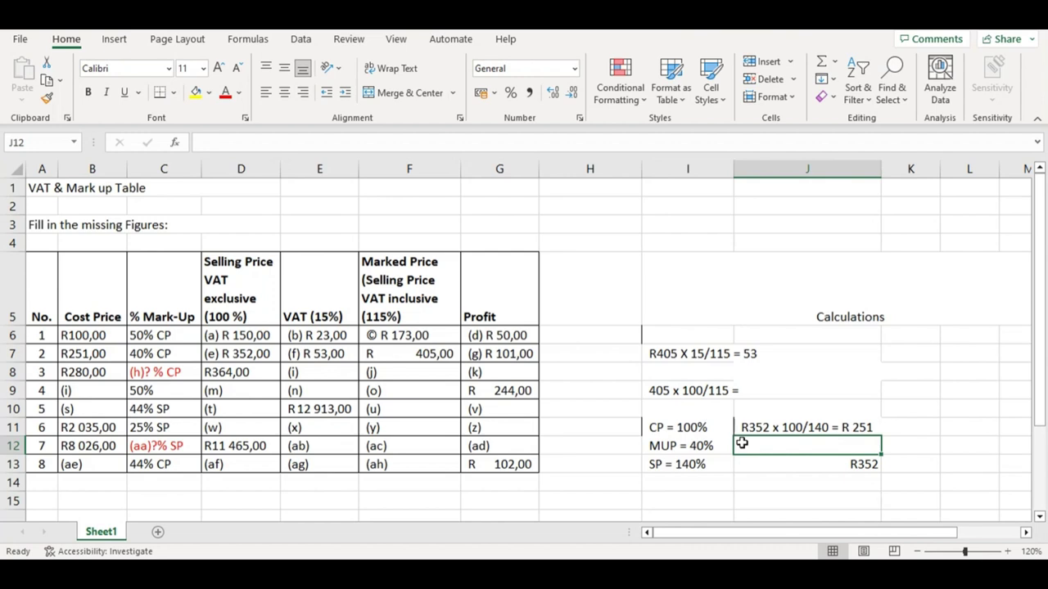
pyautogui.doubleClick(741, 442)
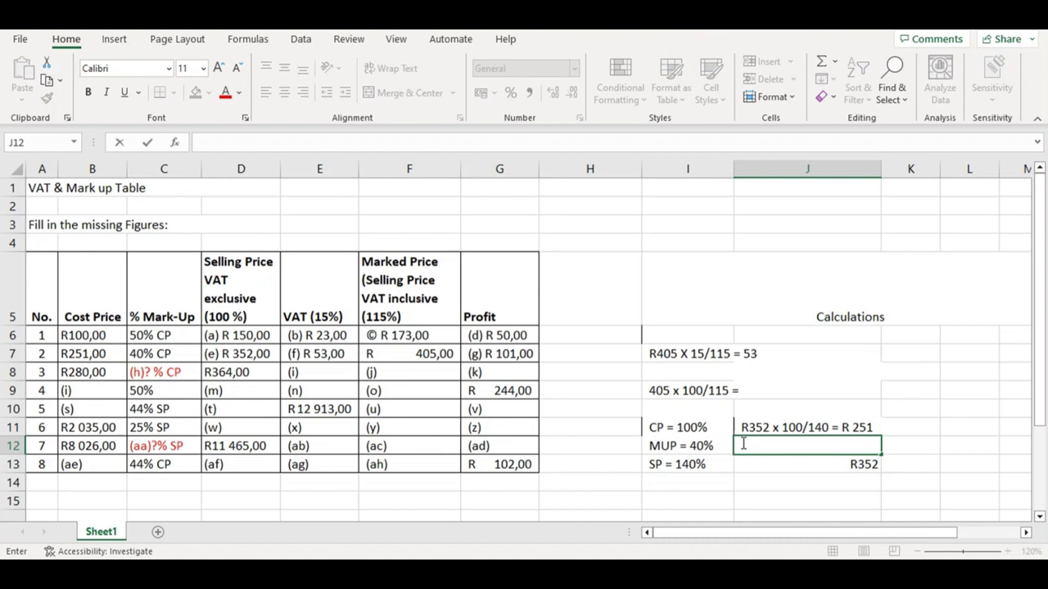
pyautogui.write('R352 x 40')
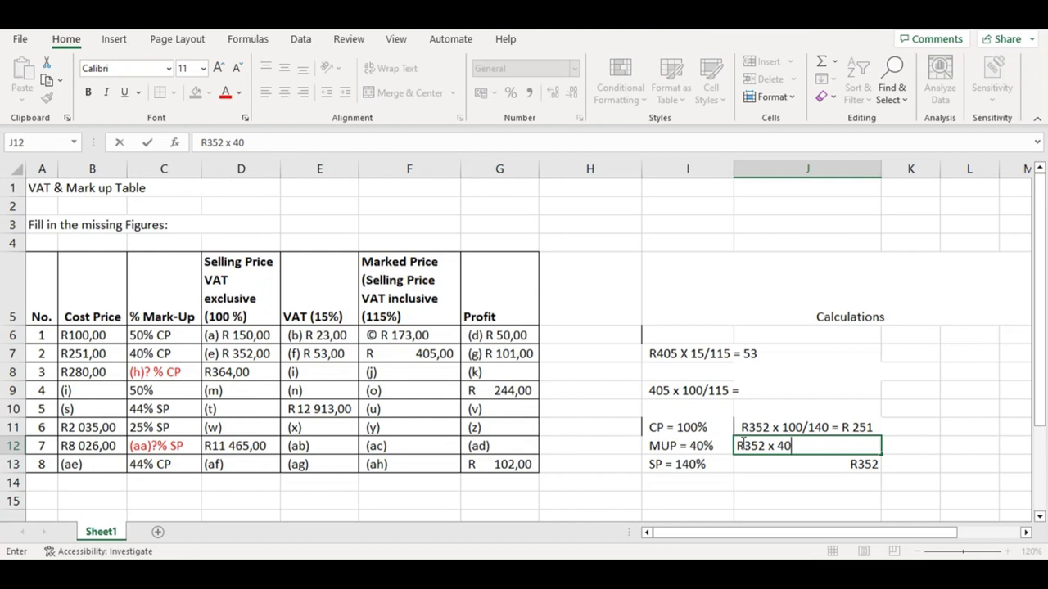
pyautogui.write('/140 = 101')
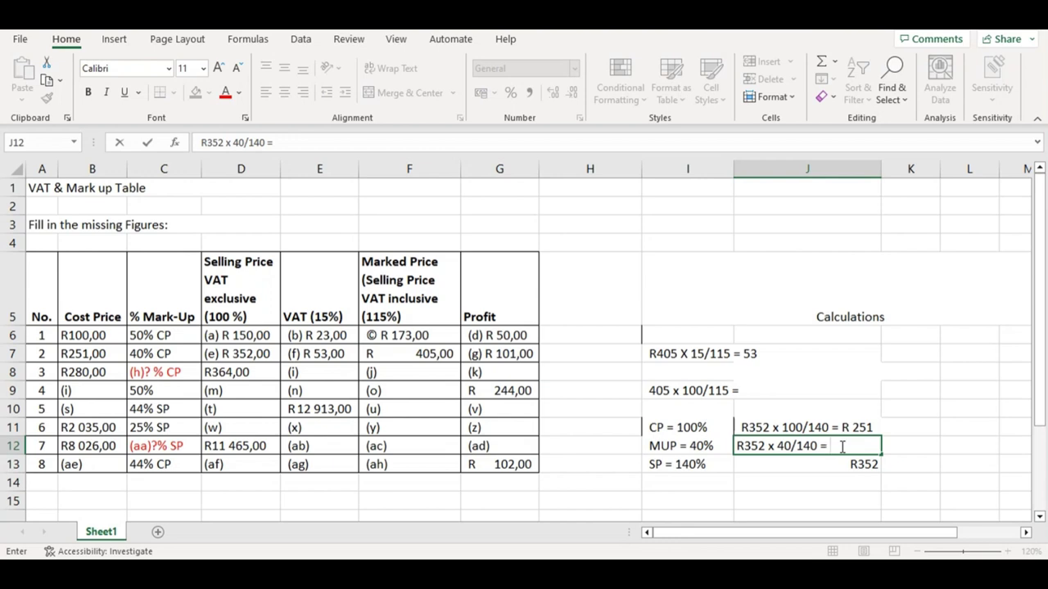
pyautogui.write('101')
pyautogui.click(828, 448)
pyautogui.write('R')
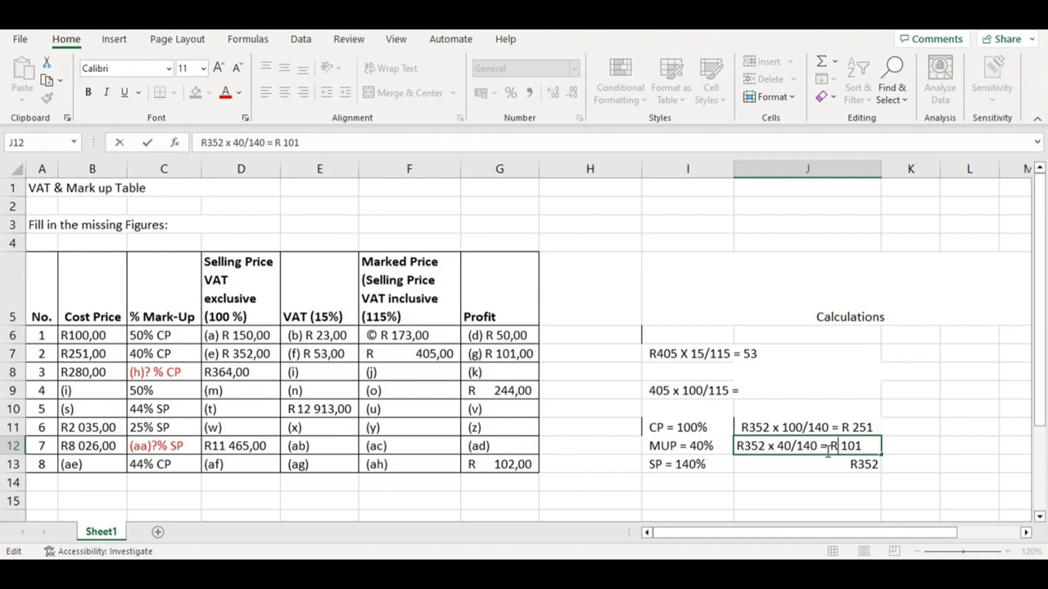
pyautogui.click(857, 494)
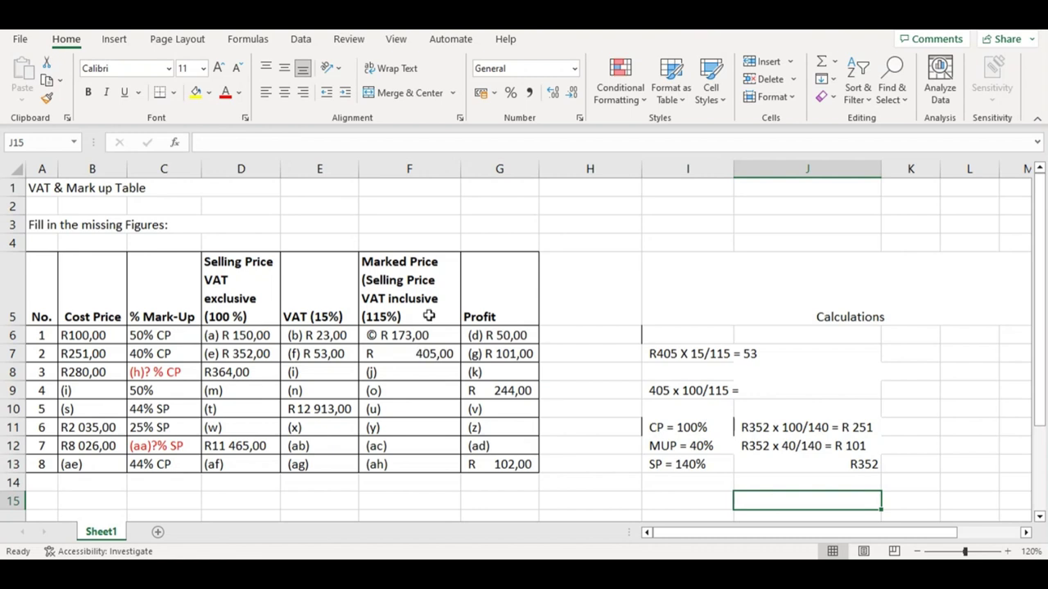
# - Clear all of item 2's calculations from I7:J13
pyautogui.moveTo(659, 355); pyautogui.dragTo(802, 463)
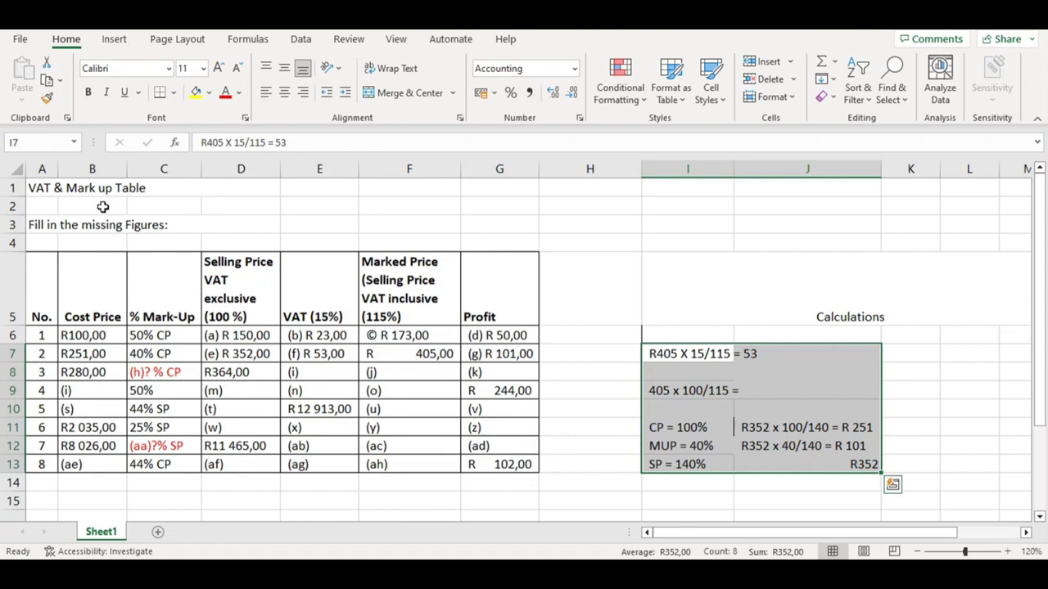
pyautogui.press('Delete')
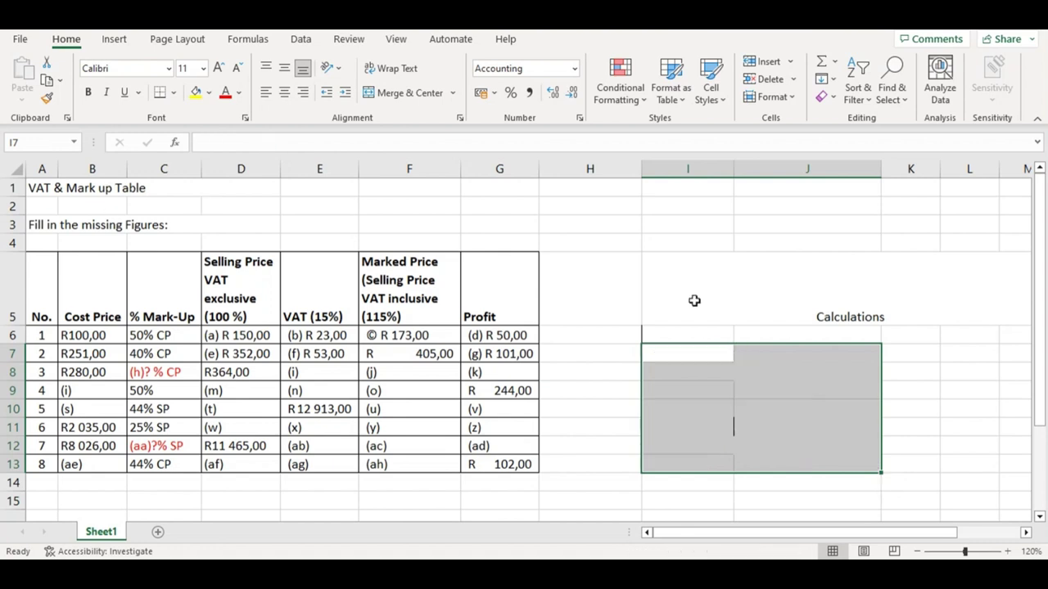
pyautogui.click(998, 390)
pyautogui.click(781, 370)
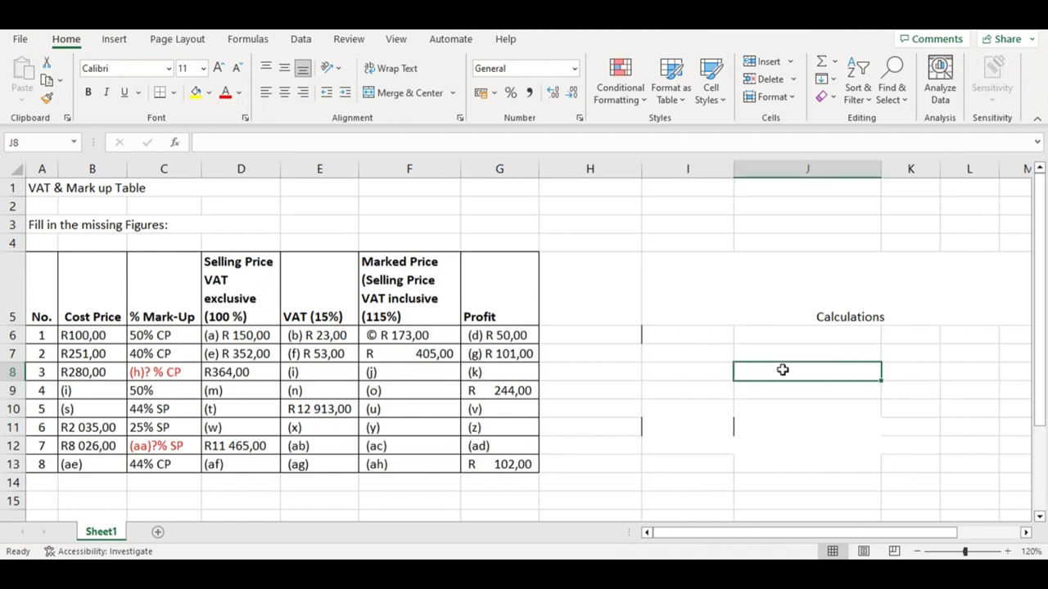
pyautogui.click(409, 94)
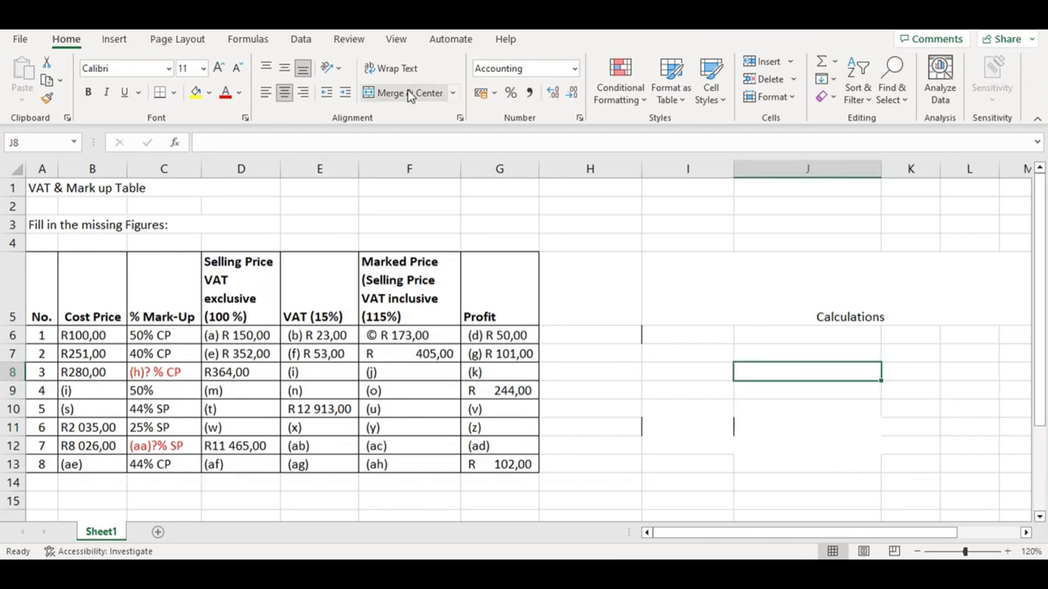
pyautogui.click(823, 422)
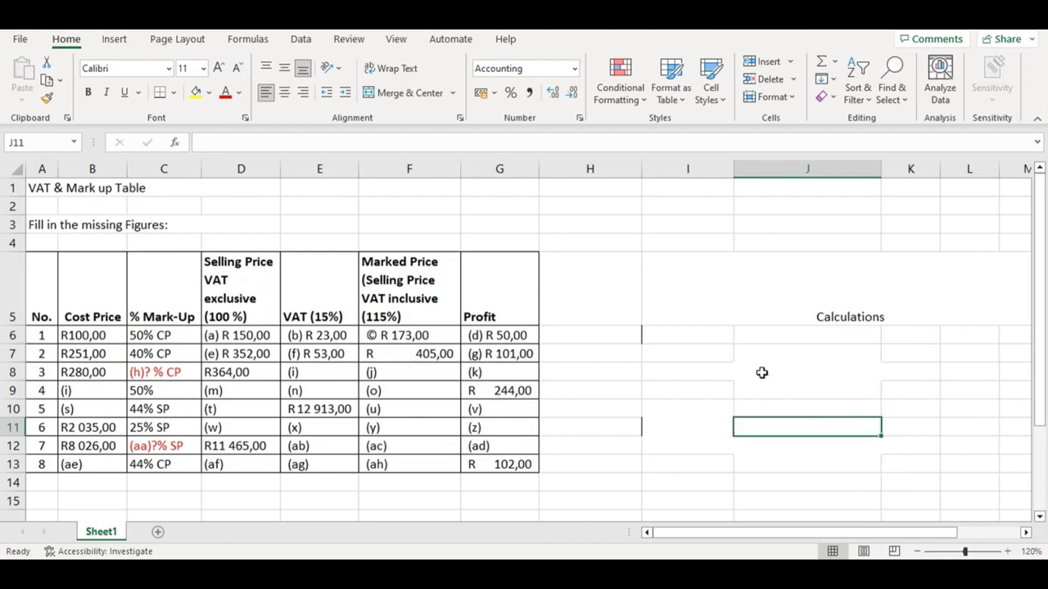
pyautogui.click(695, 370)
pyautogui.click(408, 93)
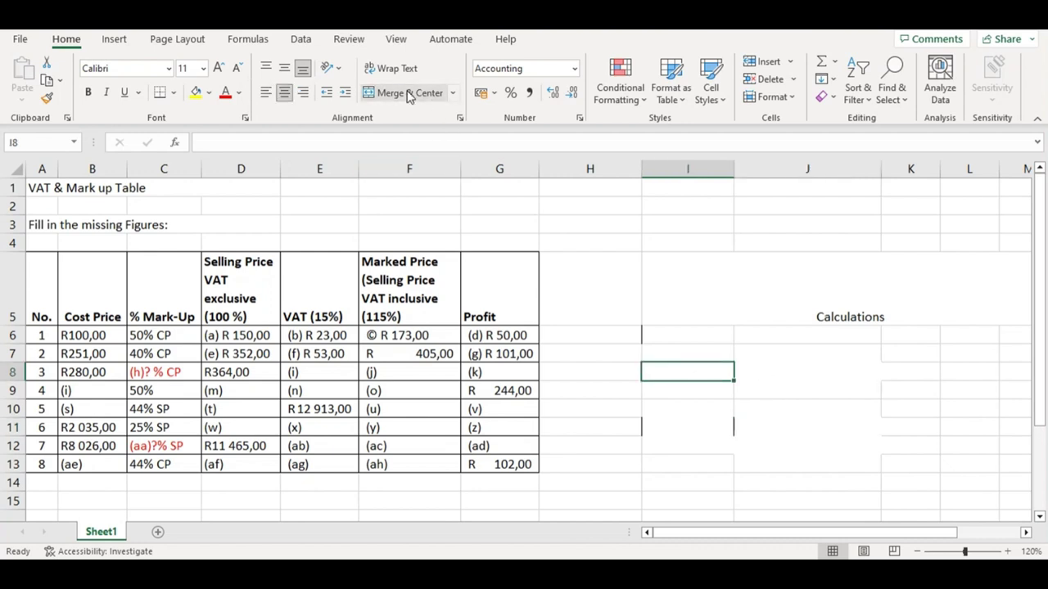
pyautogui.click(847, 438)
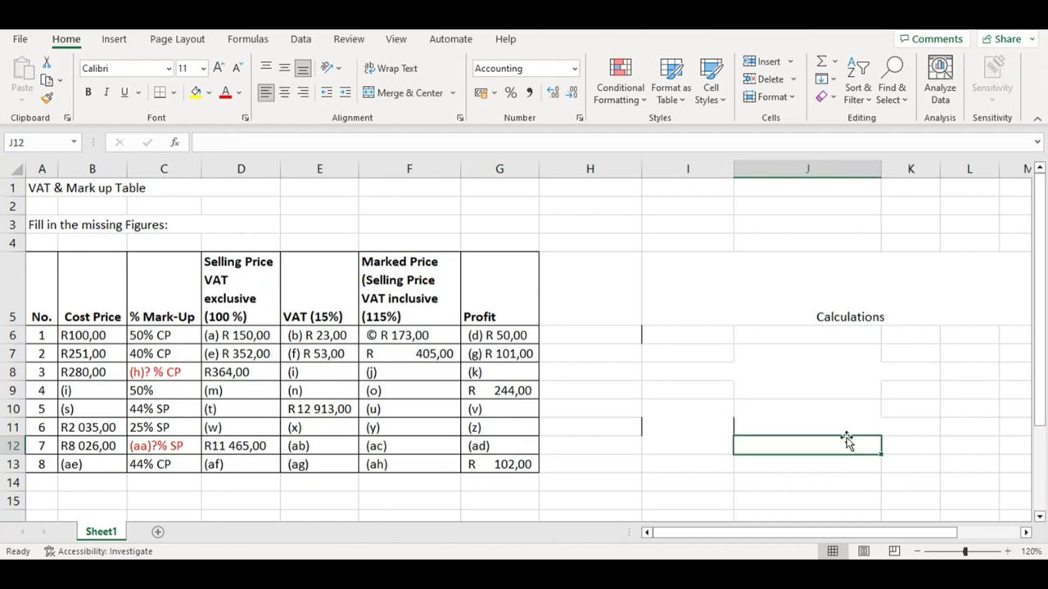
pyautogui.click(771, 378)
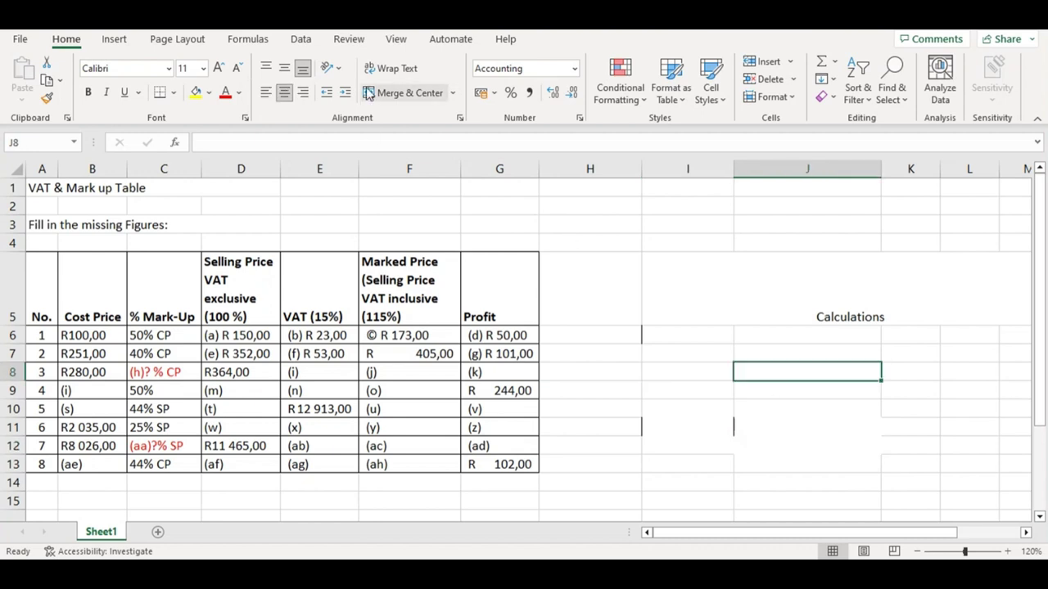
pyautogui.click(783, 455)
pyautogui.click(758, 374)
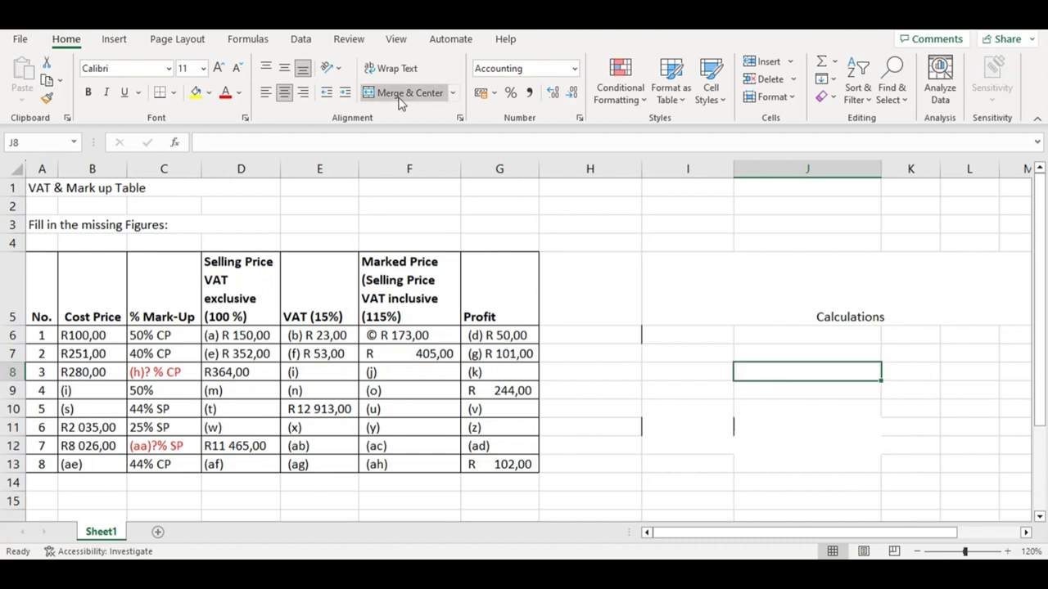
pyautogui.click(735, 428)
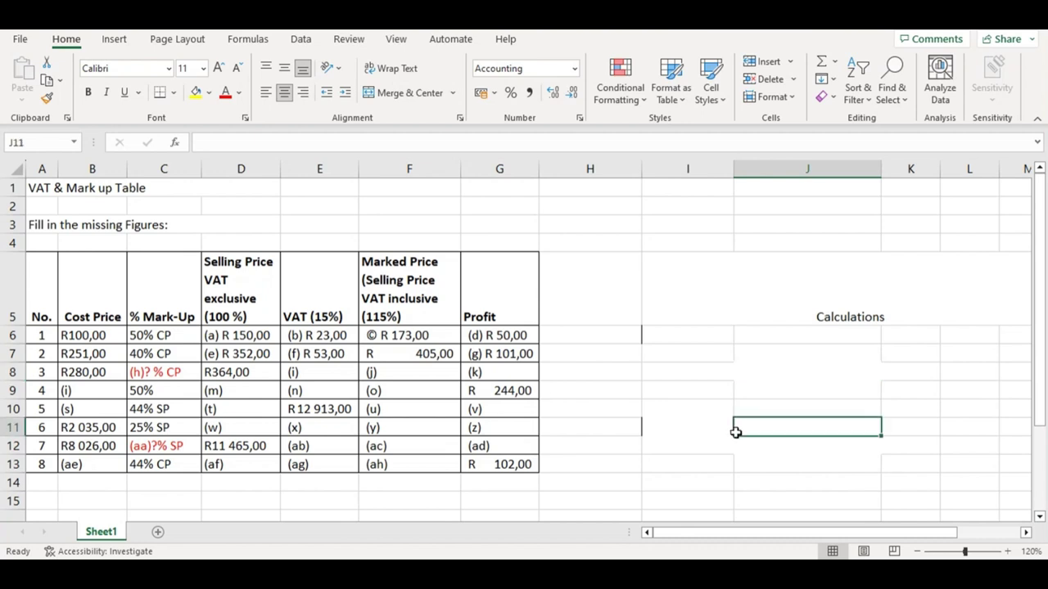
pyautogui.click(667, 364)
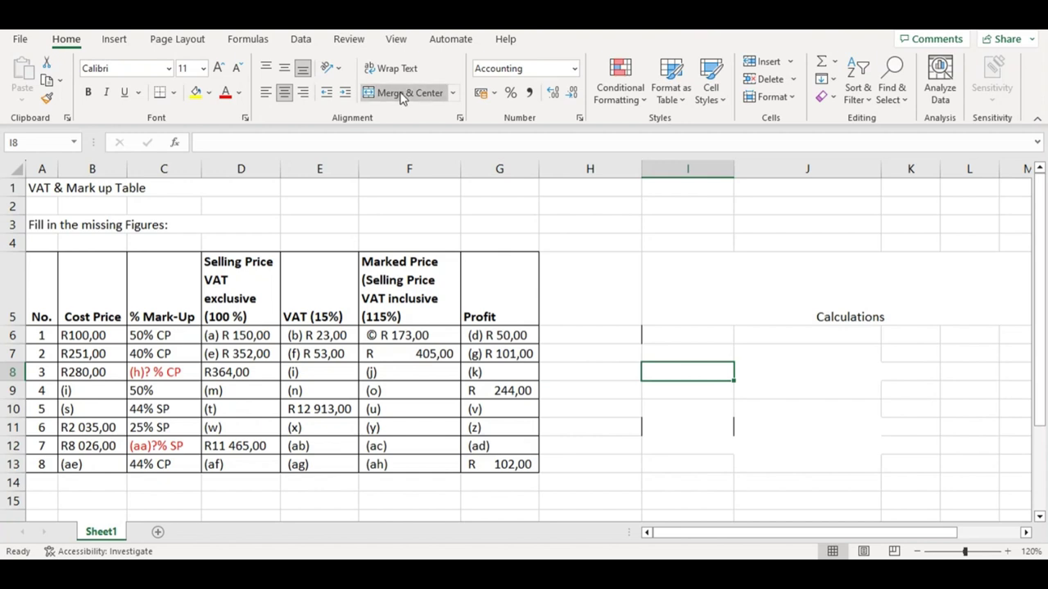
pyautogui.click(815, 391)
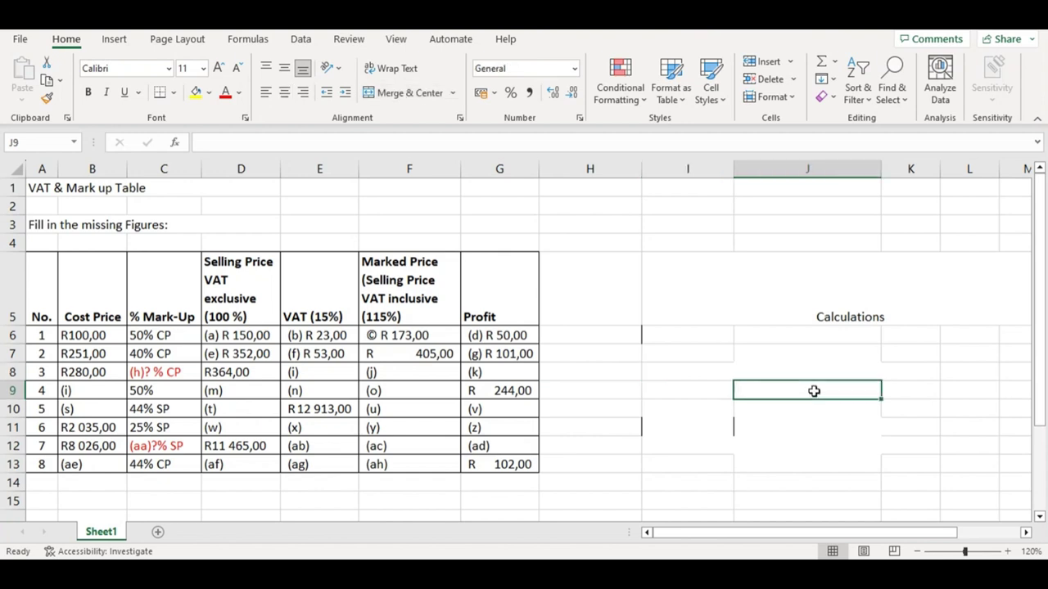
pyautogui.click(696, 354)
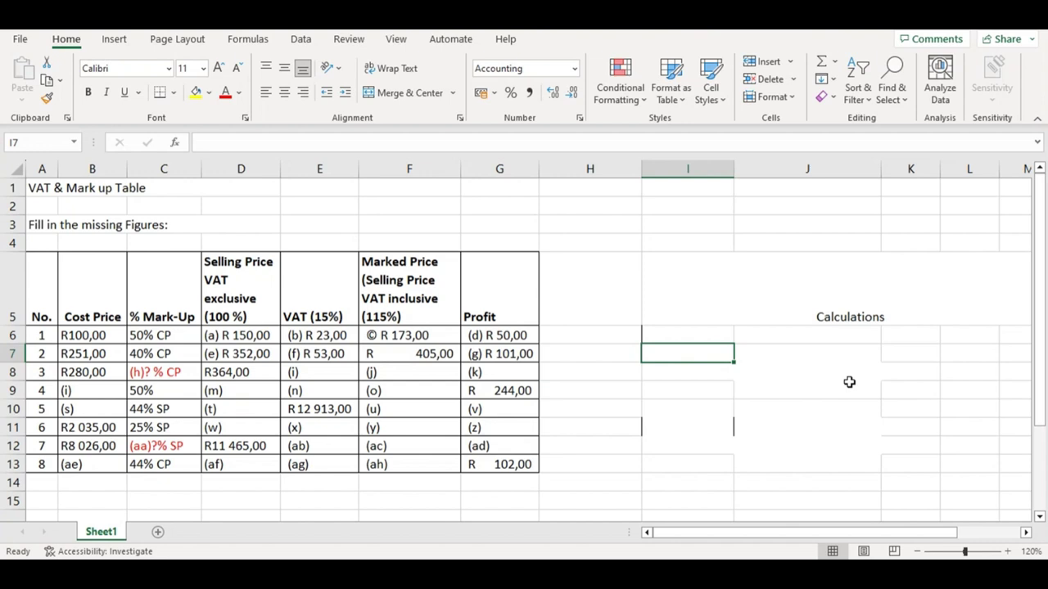
pyautogui.click(758, 376)
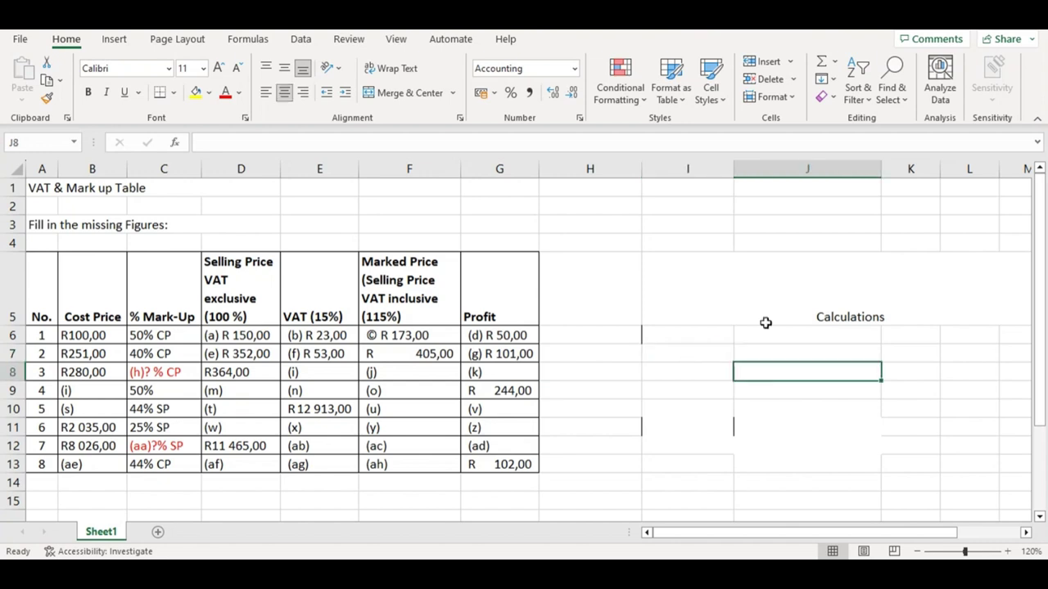
pyautogui.click(761, 414)
pyautogui.click(751, 427)
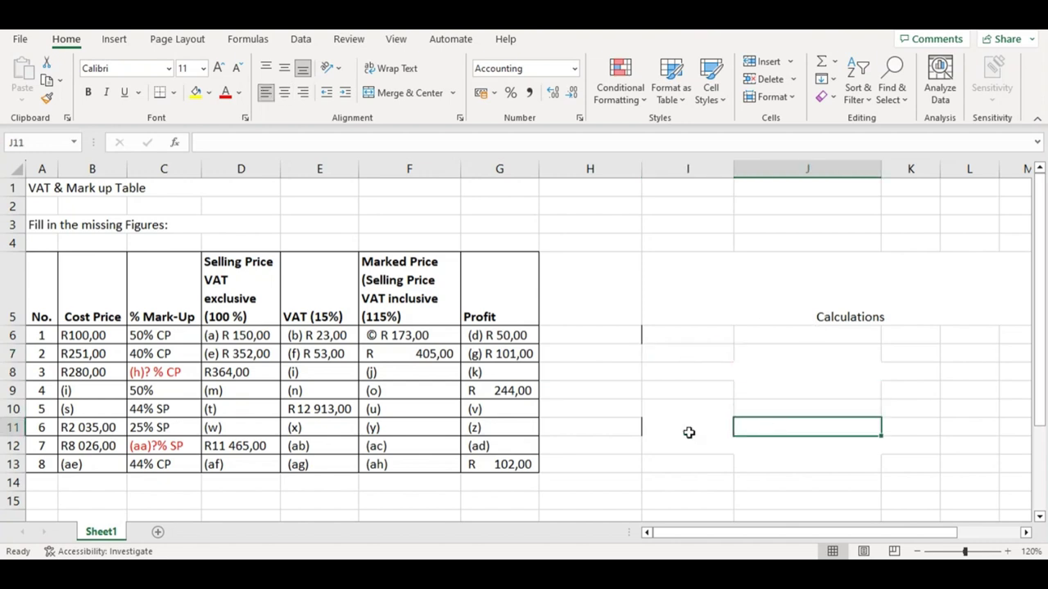
# - Enter the mark-up percentage formula "SP - CP/CP X 100" as text in I11 and widen column I to fit it
pyautogui.click(688, 432)
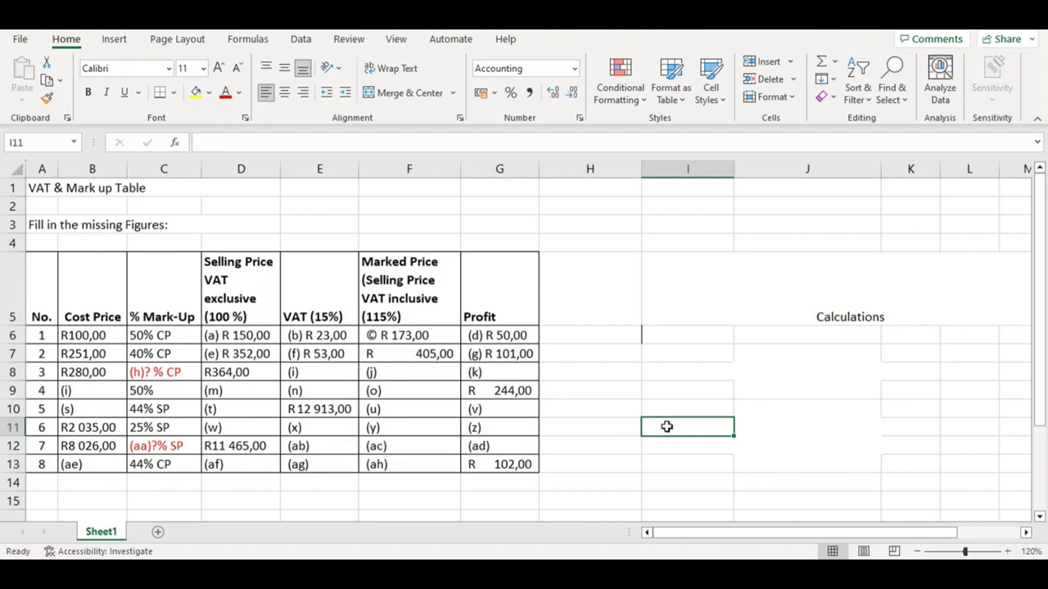
pyautogui.write('S')
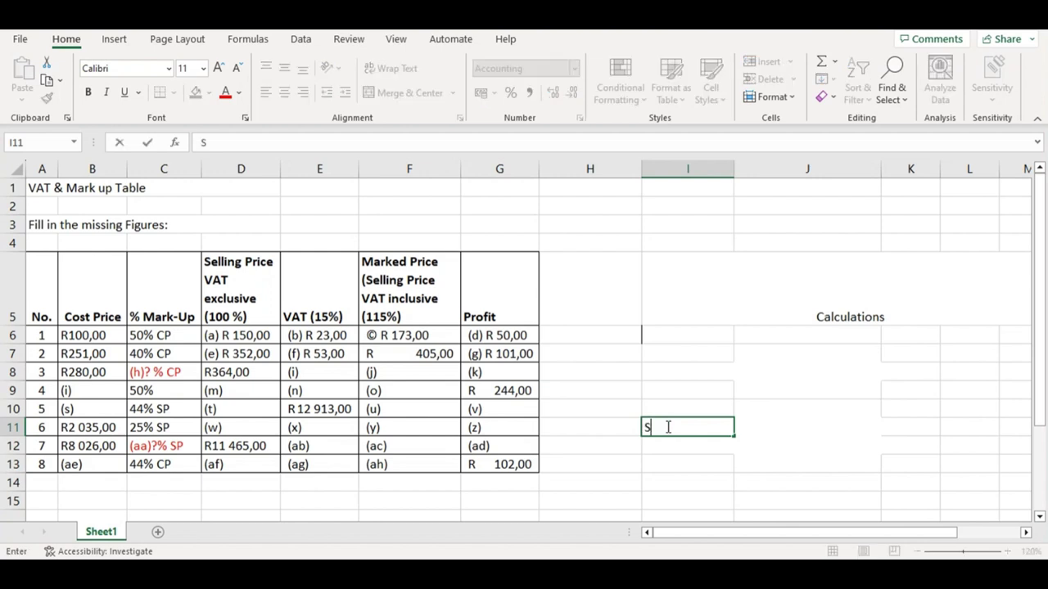
pyautogui.write('P - CP')
pyautogui.write('/c')
pyautogui.press('BackSpace')
pyautogui.write('CP X 100')
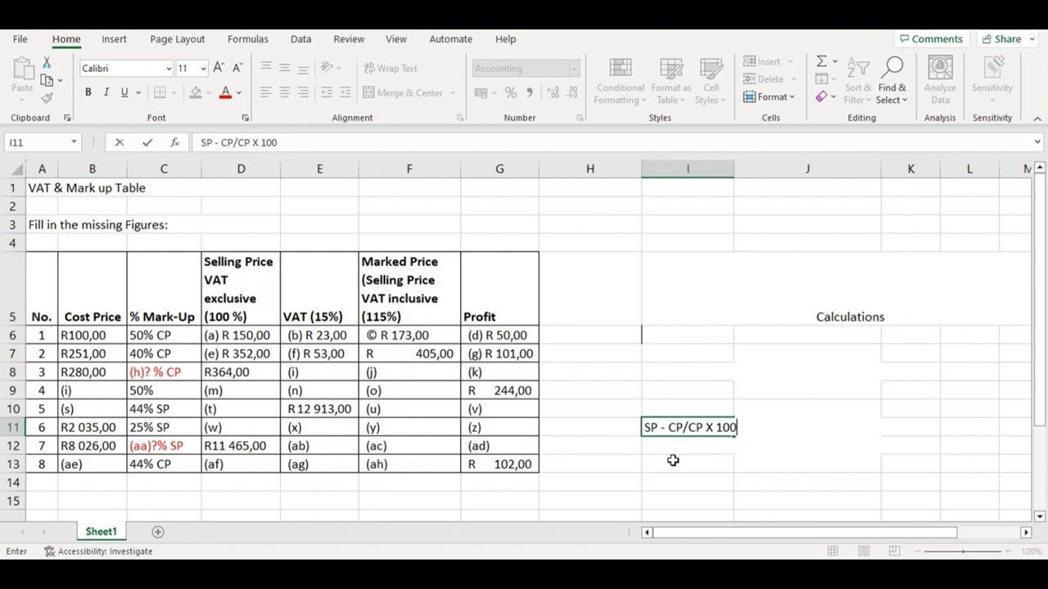
pyautogui.click(675, 460)
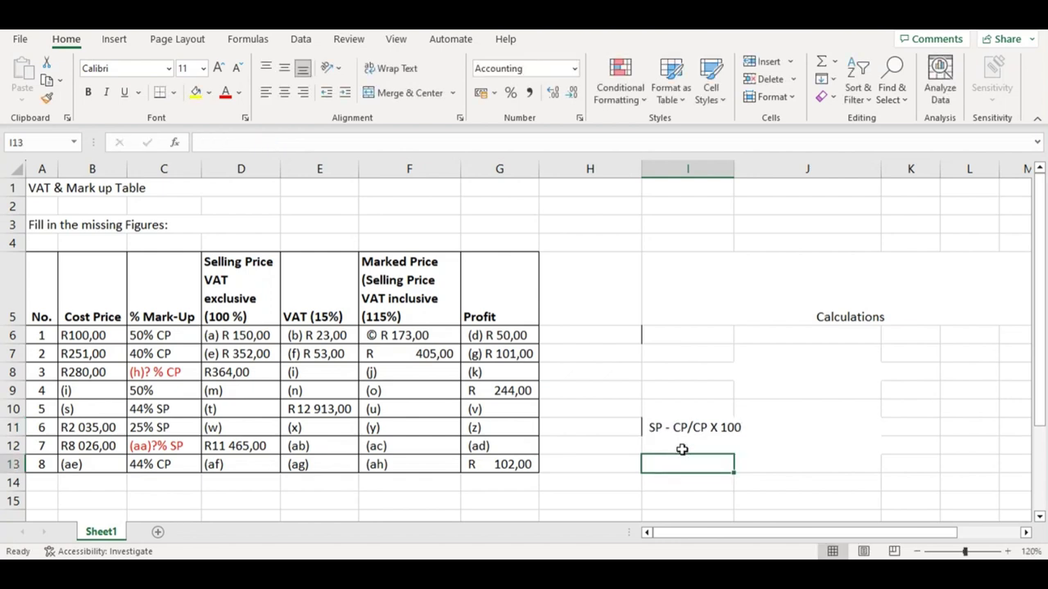
pyautogui.click(748, 429)
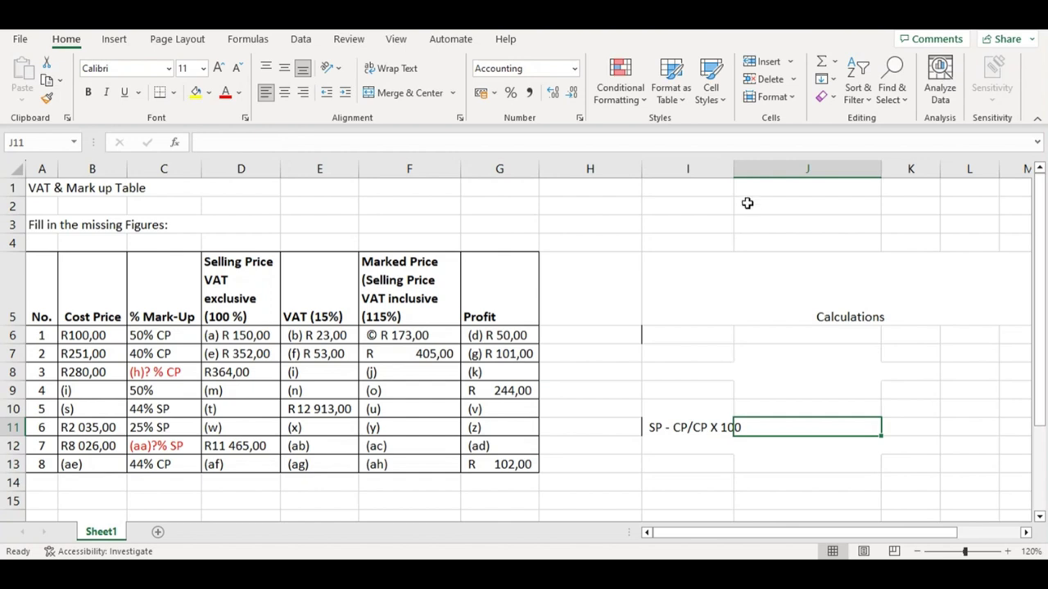
pyautogui.moveTo(731, 175); pyautogui.dragTo(746, 175)
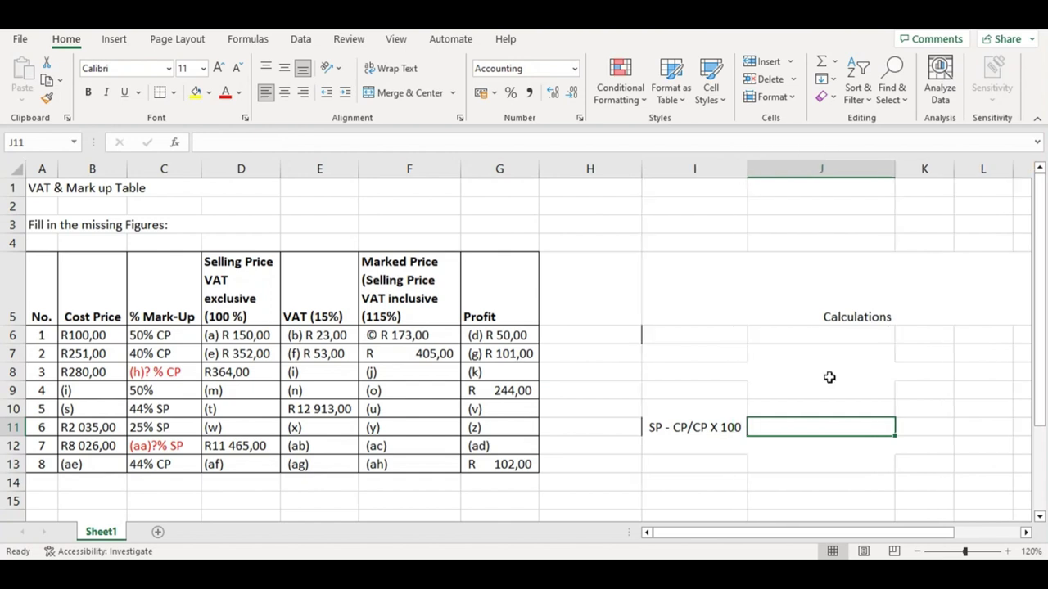
# - Enter item 3's mark-up working "364 -280 /280 x 100 =" as text in J11 beside the formula
pyautogui.doubleClick(772, 429)
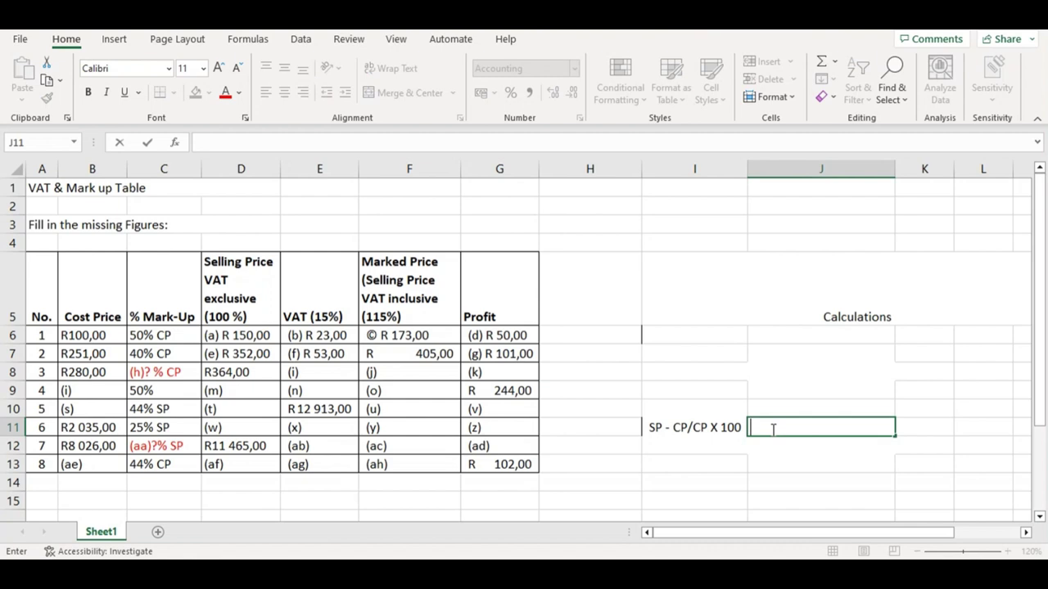
pyautogui.click(237, 373)
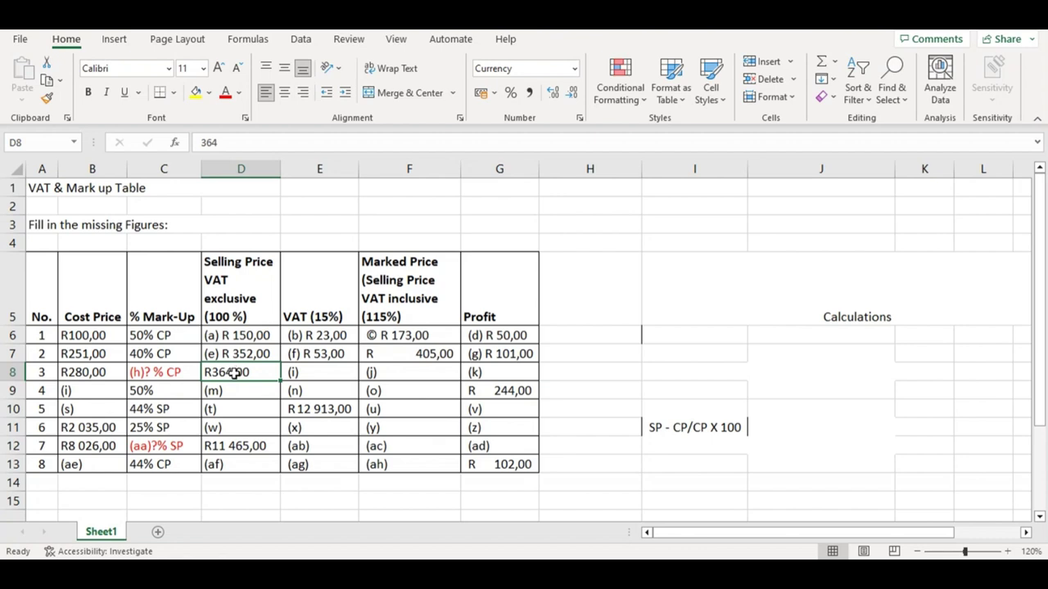
pyautogui.click(779, 428)
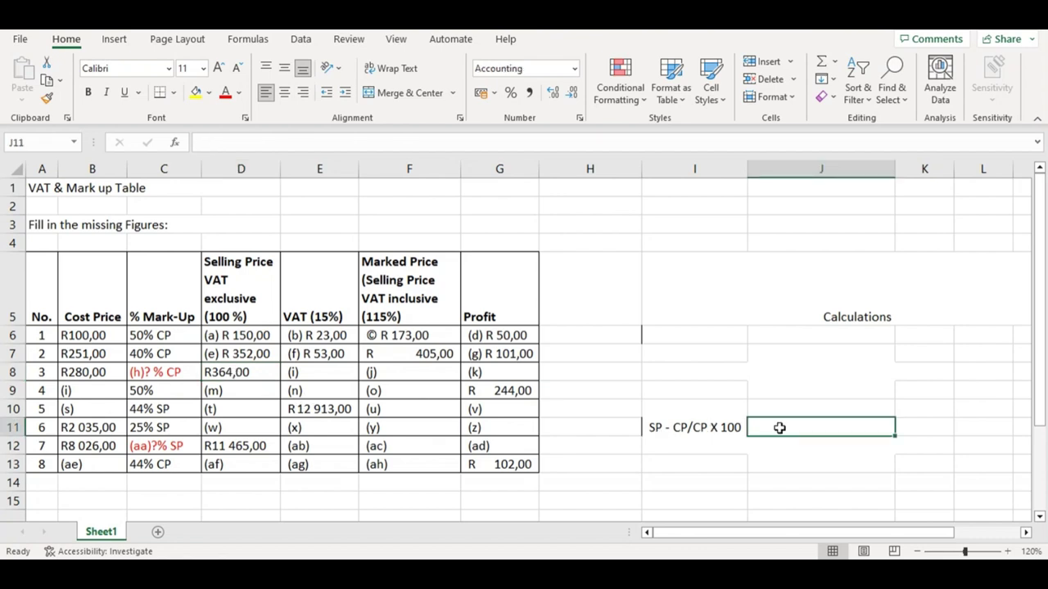
pyautogui.write('36')
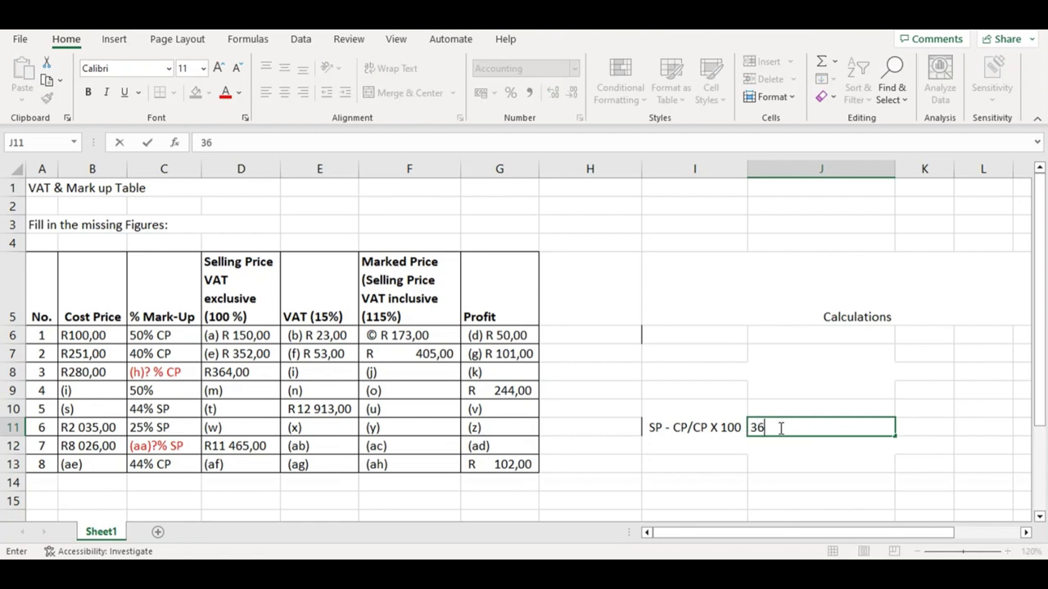
pyautogui.write('4 -280 /28')
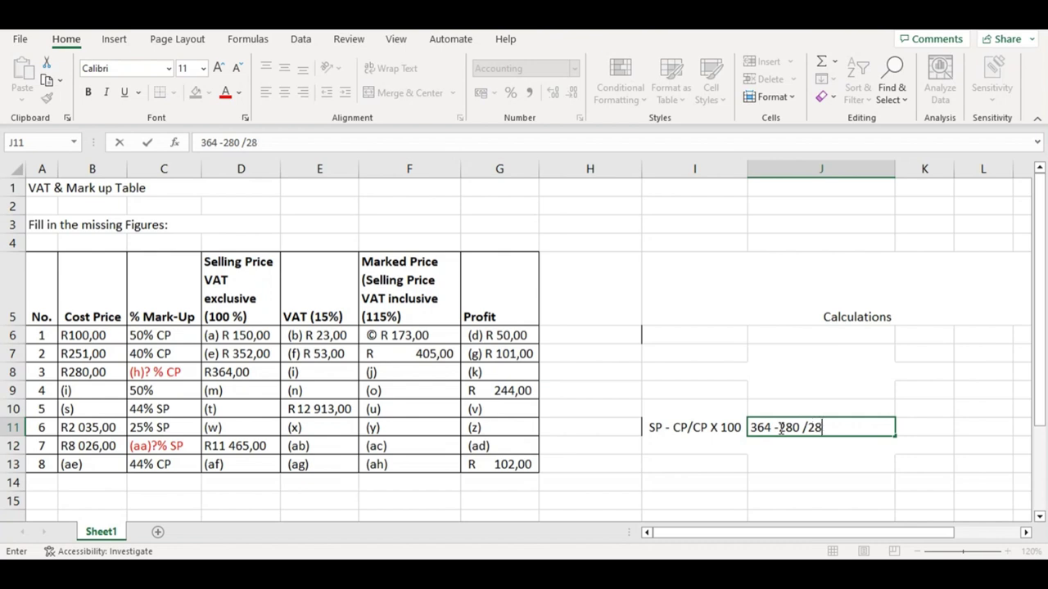
pyautogui.write('0 x 100 =')
pyautogui.click(151, 374)
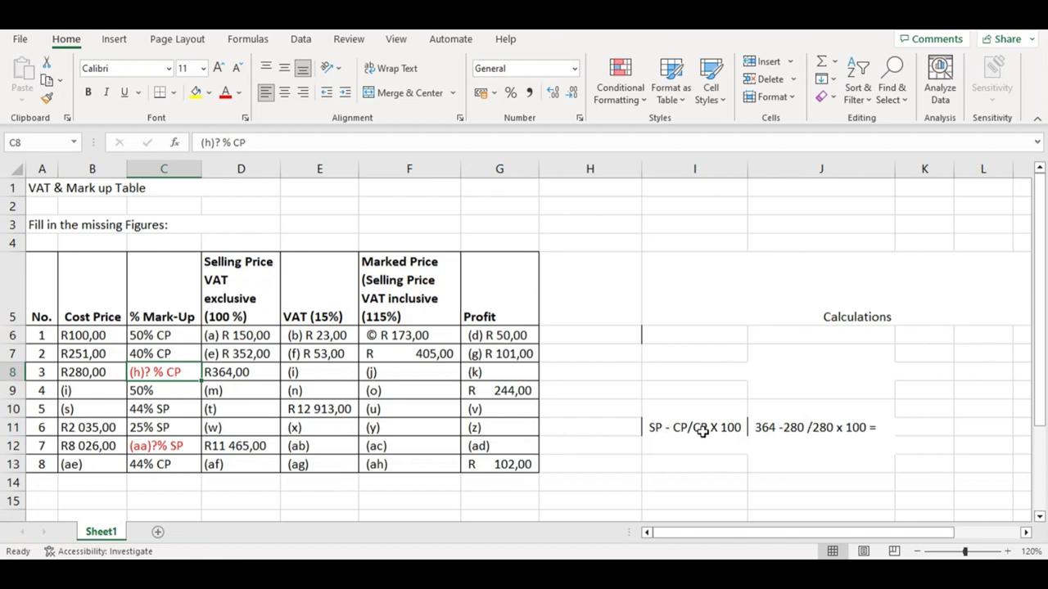
# - Replace the question mark in C8 with 30 so that item 3's mark-up reads "(h) 30% CP"
pyautogui.click(879, 427)
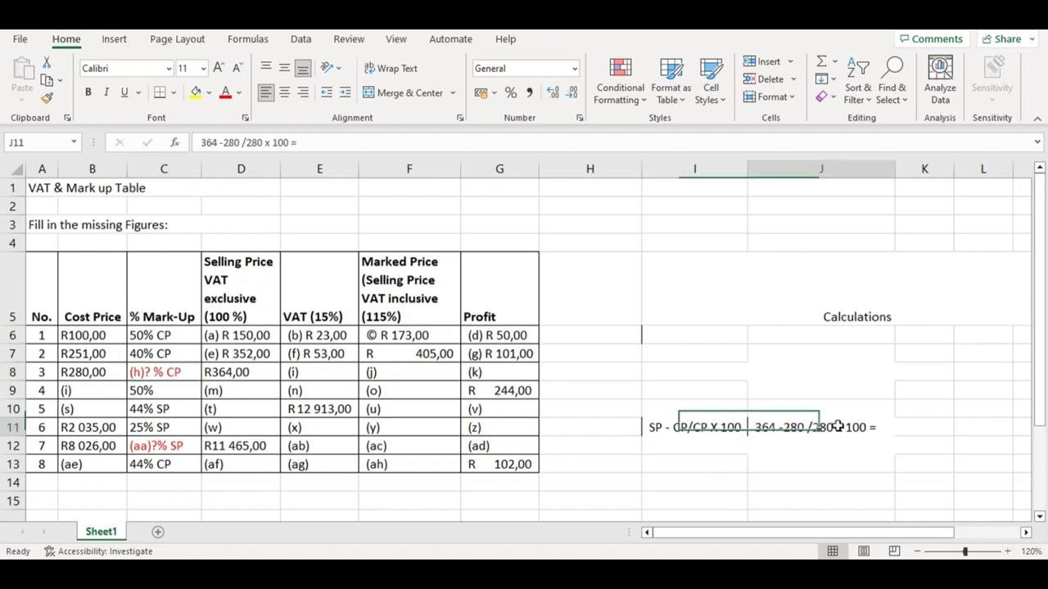
pyautogui.doubleClick(884, 426)
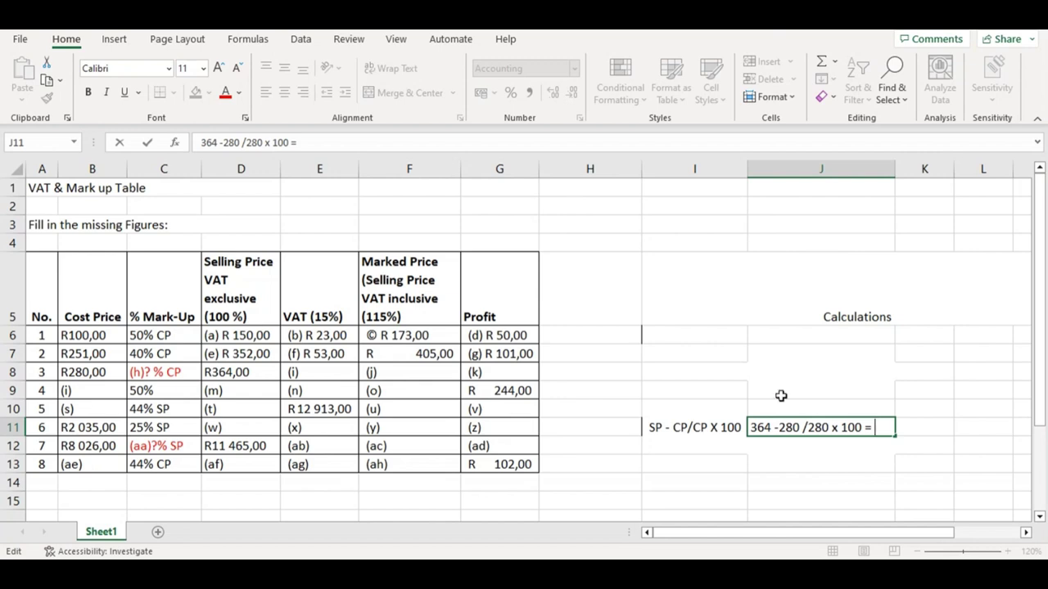
pyautogui.doubleClick(152, 373)
pyautogui.press('BackSpace')
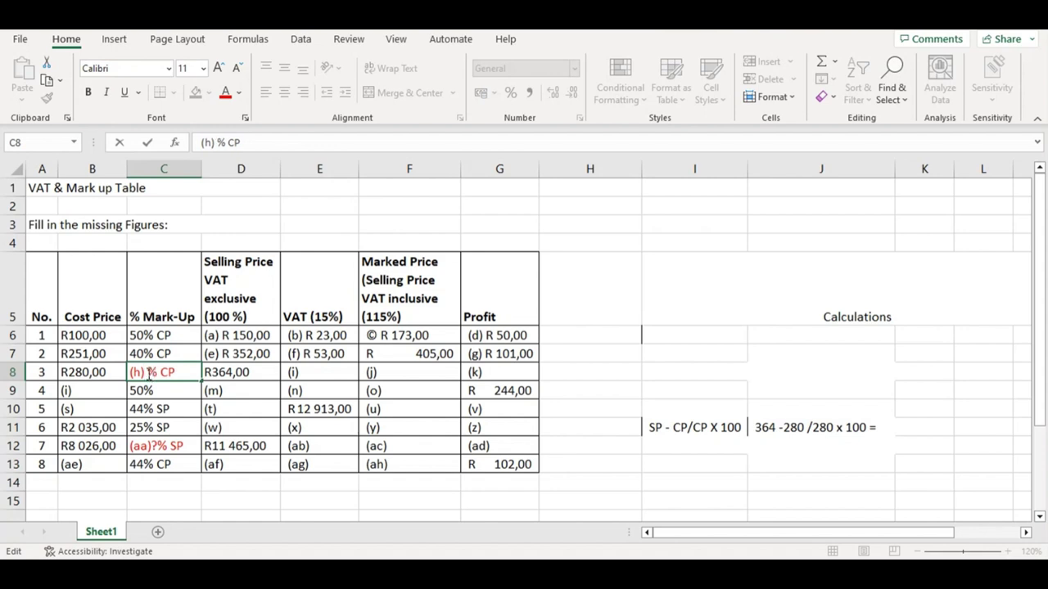
pyautogui.write('30')
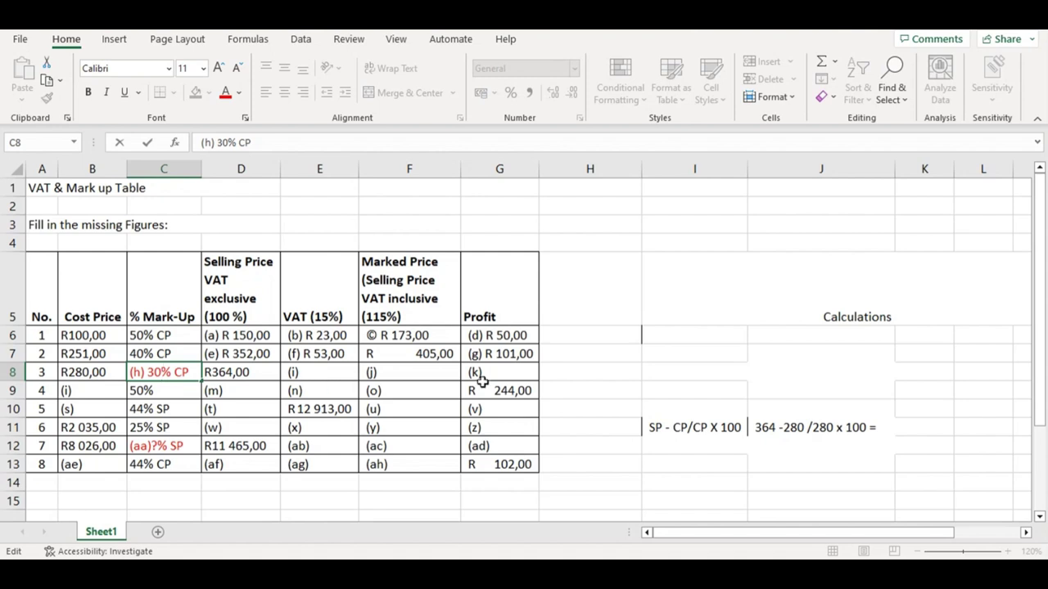
pyautogui.click(324, 374)
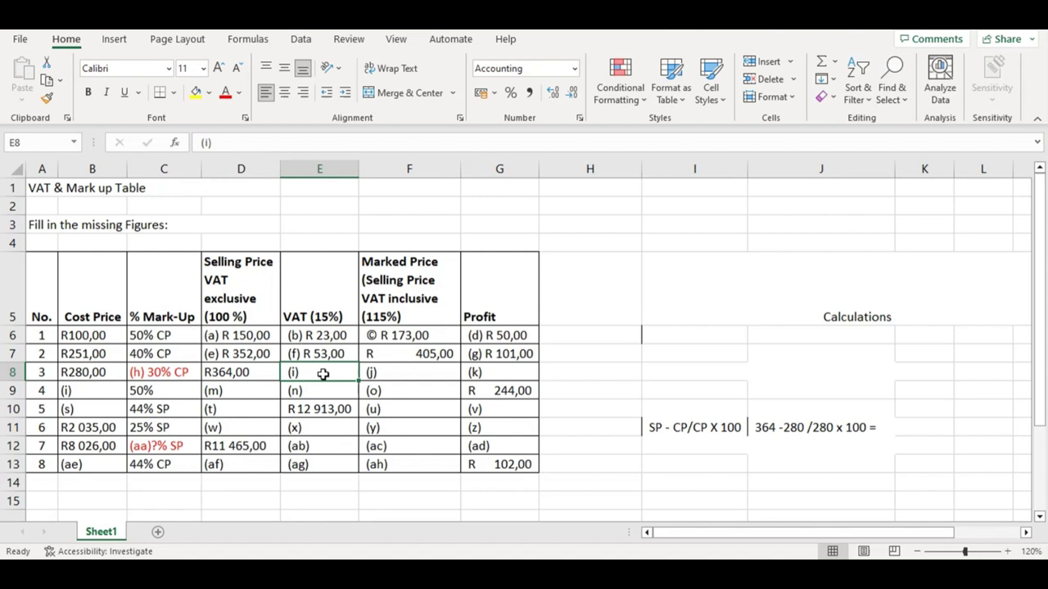
# - Clear item 3's mark-up formula and working from I11:J11
pyautogui.click(402, 372)
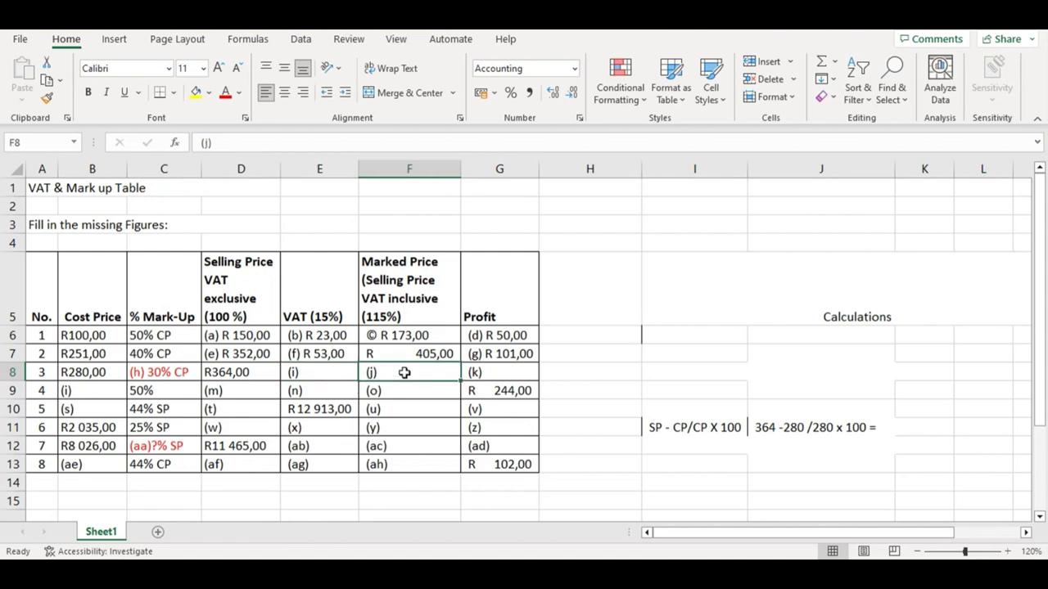
pyautogui.click(491, 372)
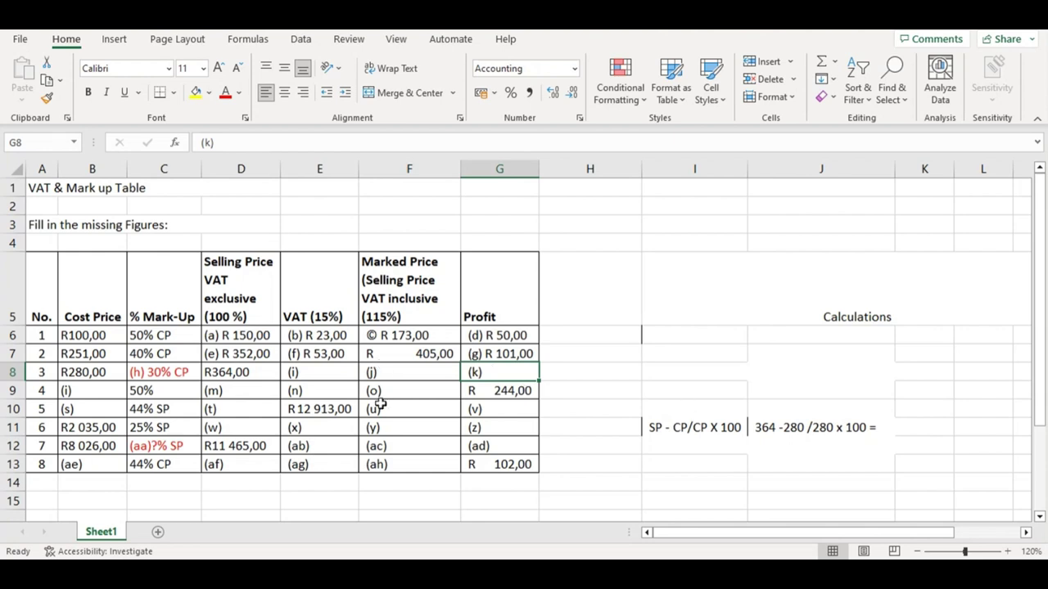
pyautogui.click(327, 371)
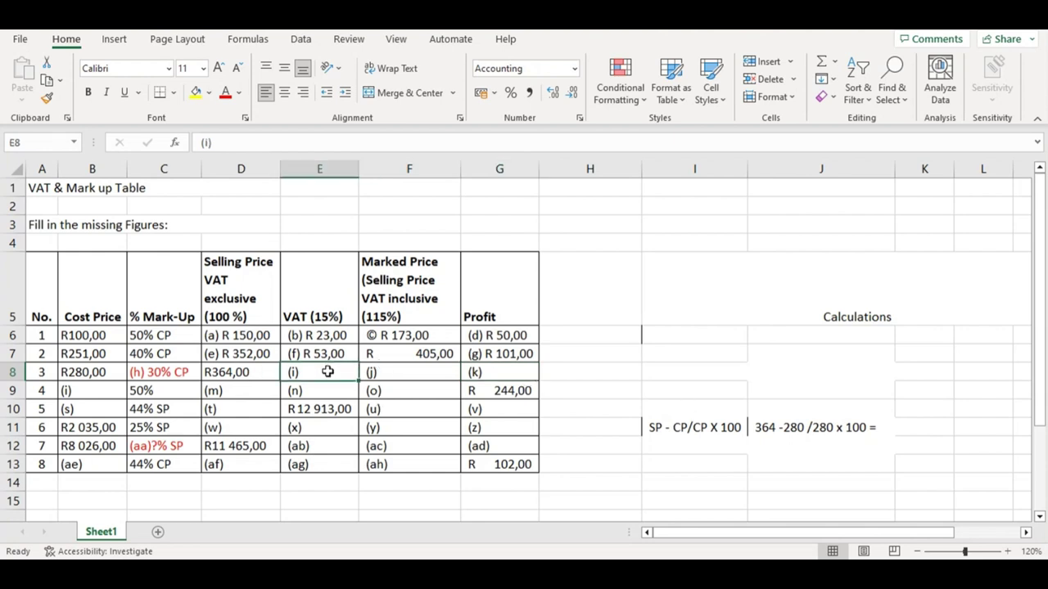
pyautogui.moveTo(672, 426); pyautogui.dragTo(822, 432)
pyautogui.press('Delete')
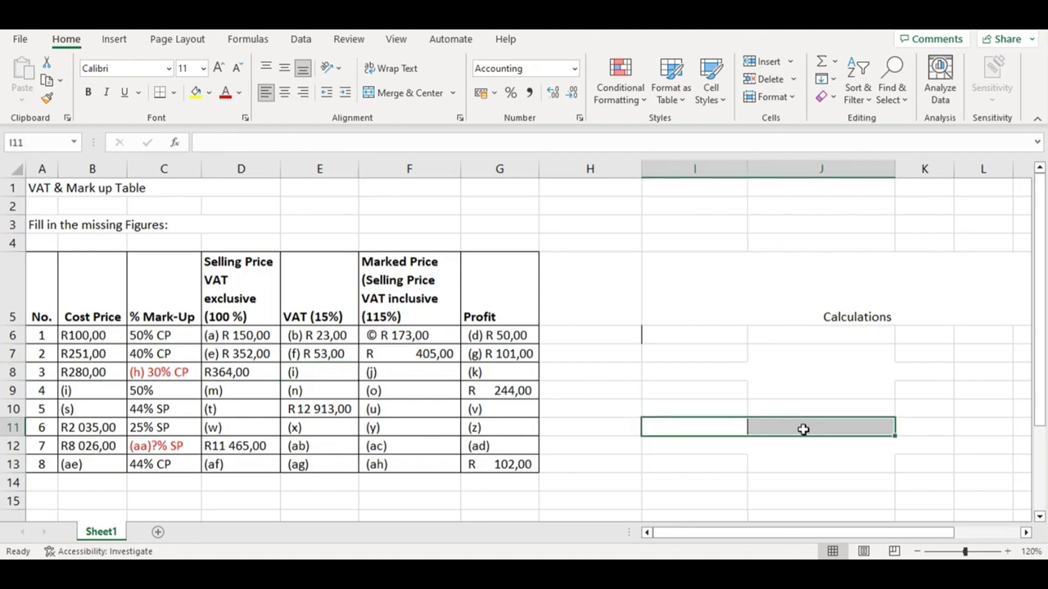
# - Enter item 3's VAT working "364 X 15/100 = R 55" as text in I8
pyautogui.click(686, 370)
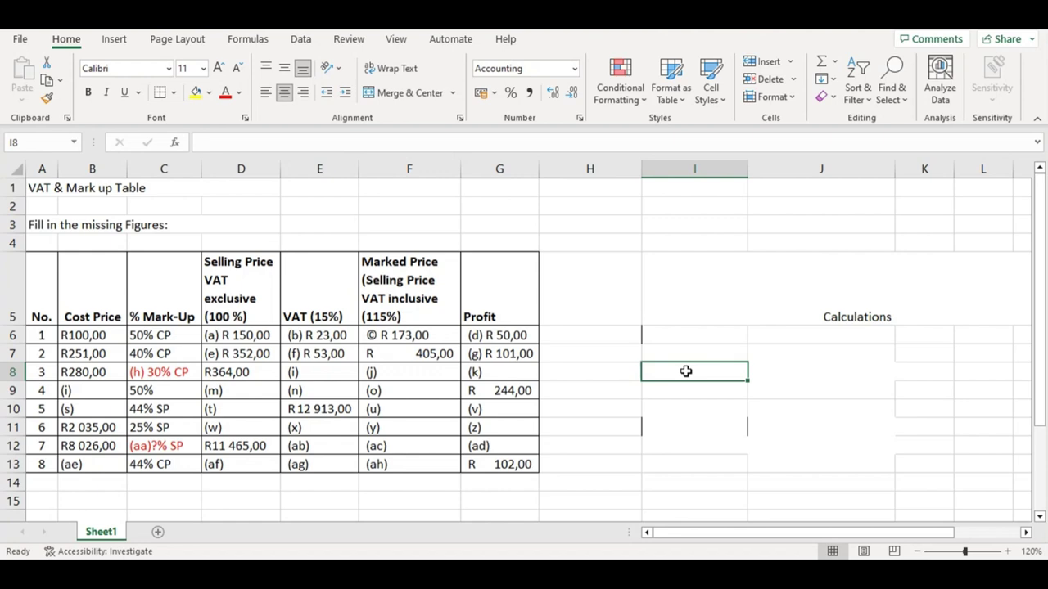
pyautogui.write('364')
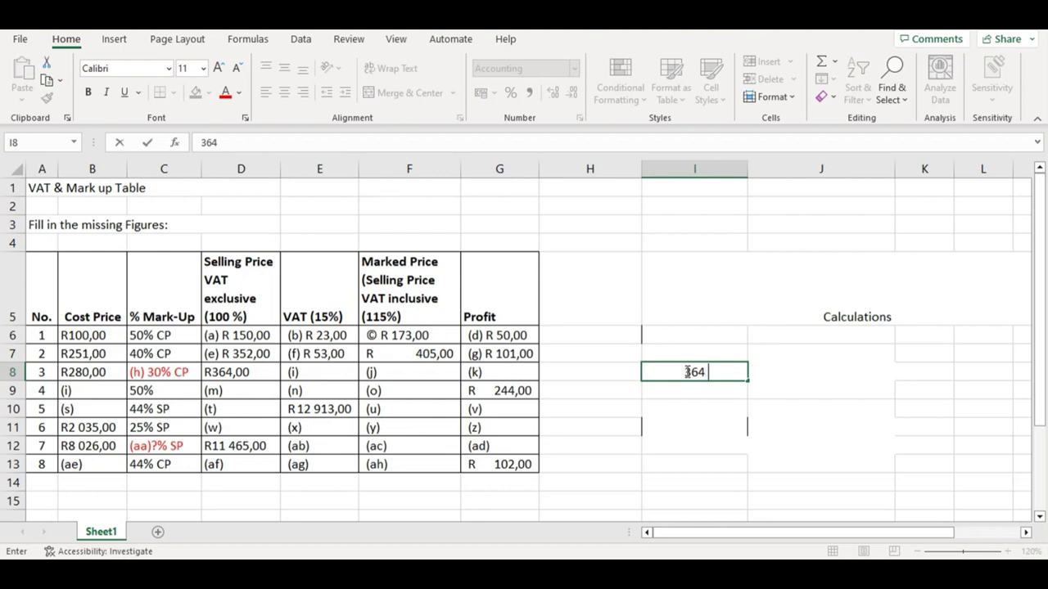
pyautogui.write(' X 15')
pyautogui.write('/100')
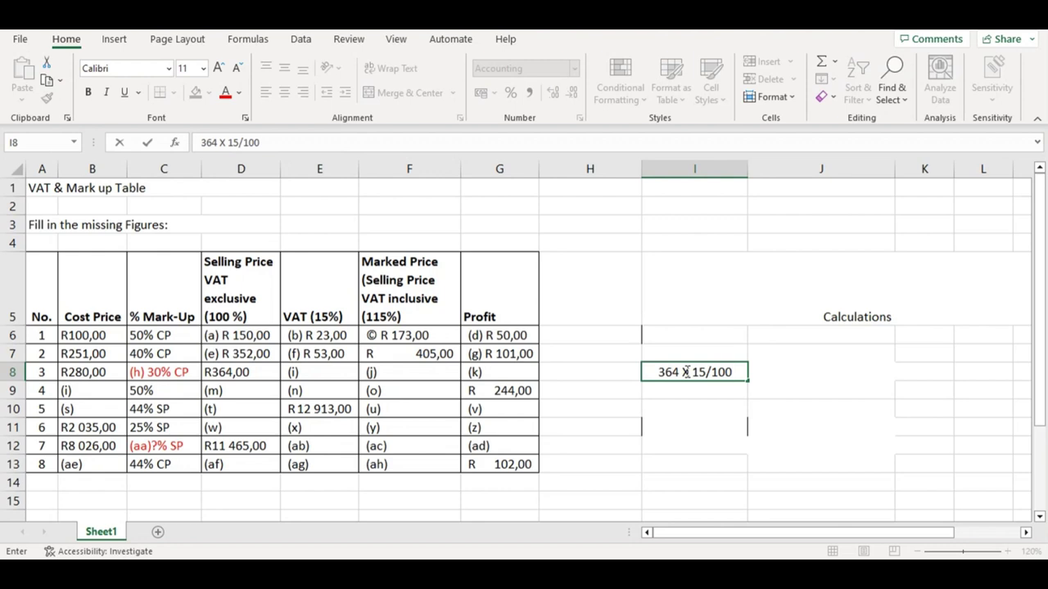
pyautogui.write(' =')
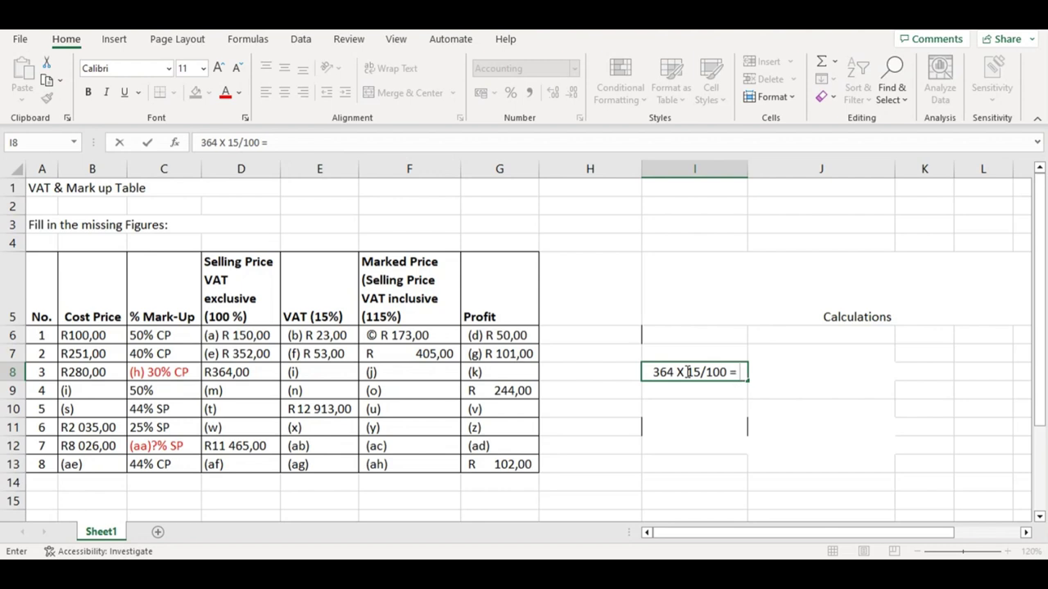
pyautogui.write('%')
pyautogui.press('BackSpace')
pyautogui.write('r')
pyautogui.press('BackSpace')
pyautogui.write('R')
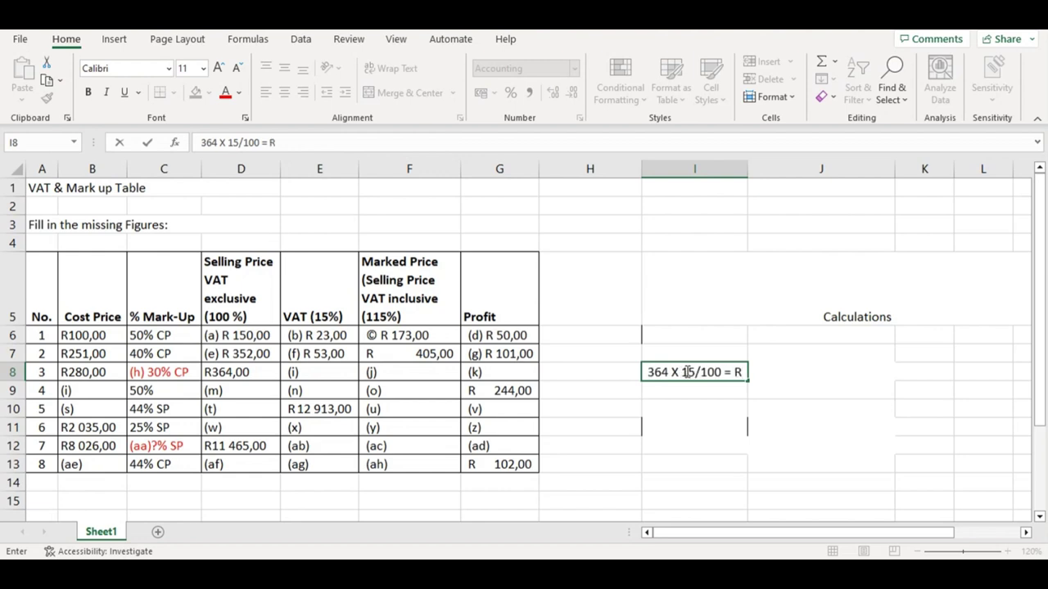
pyautogui.write(' 55')
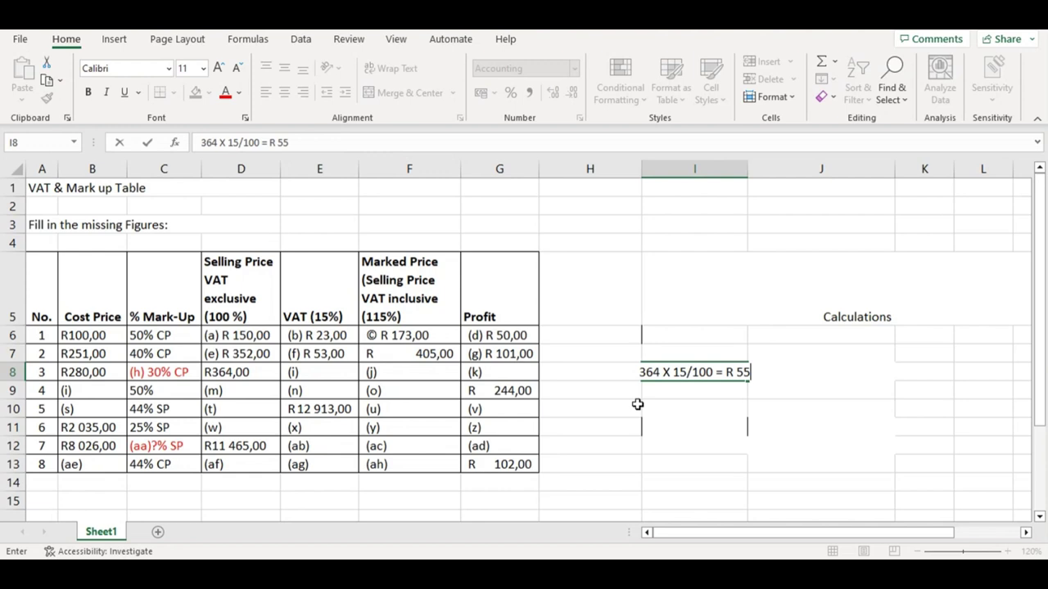
pyautogui.click(707, 440)
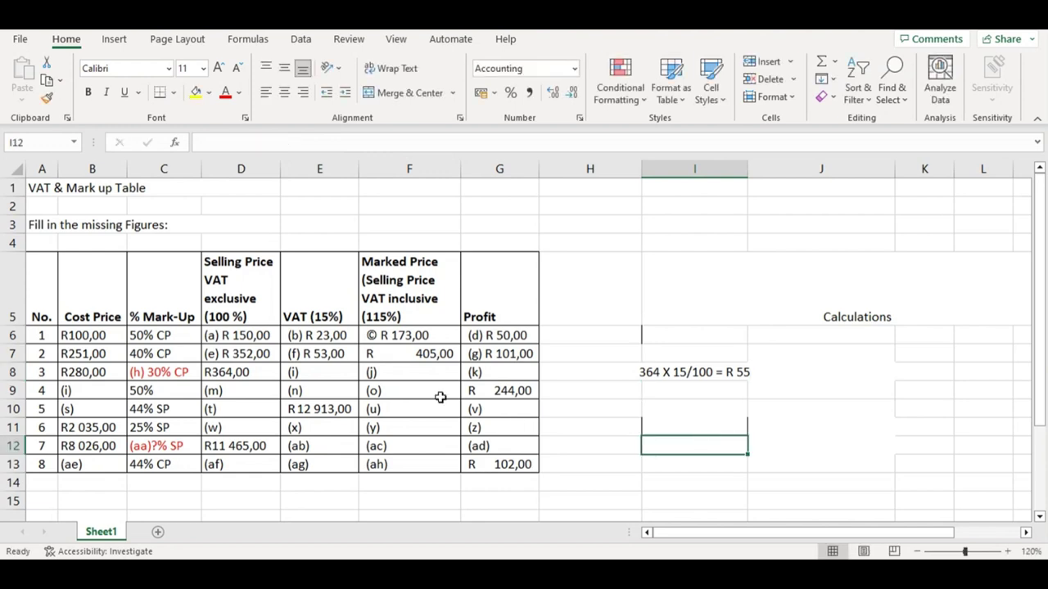
# - Fill in item 3's VAT in E8 as "(i) R 55,00", keeping the (i) label
pyautogui.doubleClick(327, 372)
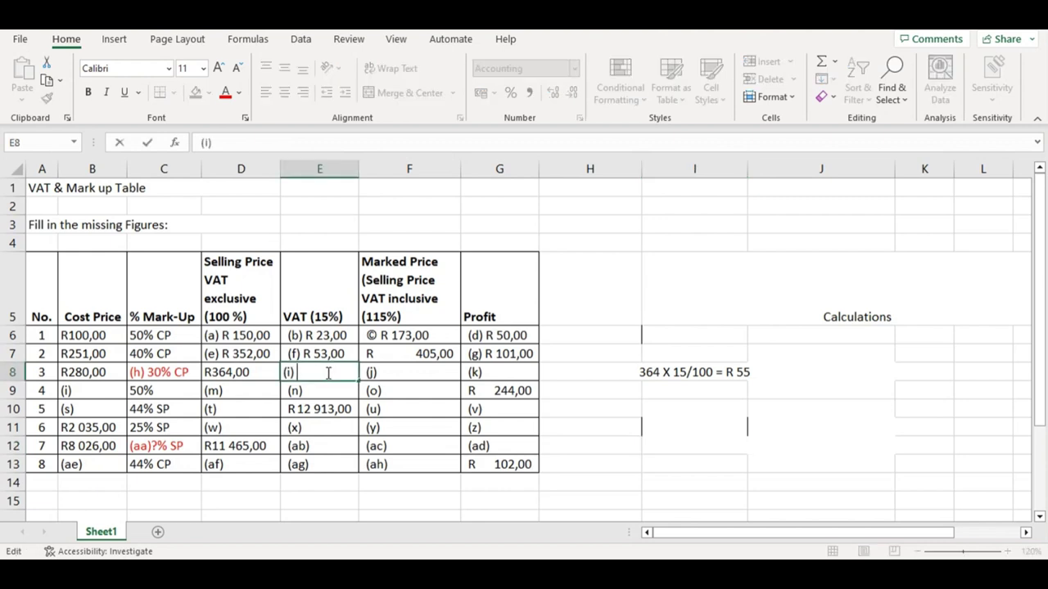
pyautogui.write('R 55,00')
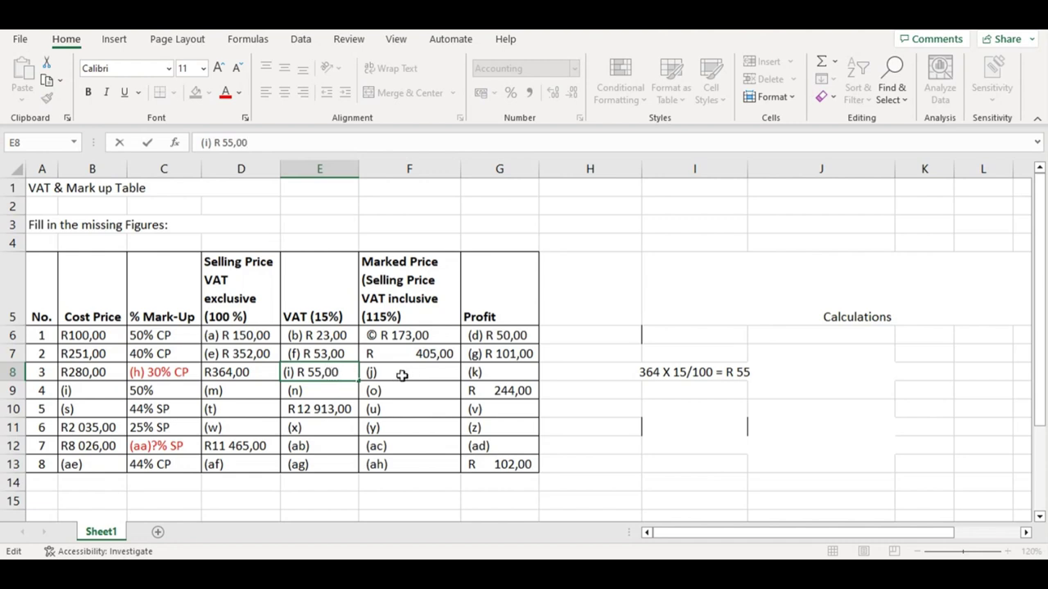
pyautogui.click(401, 375)
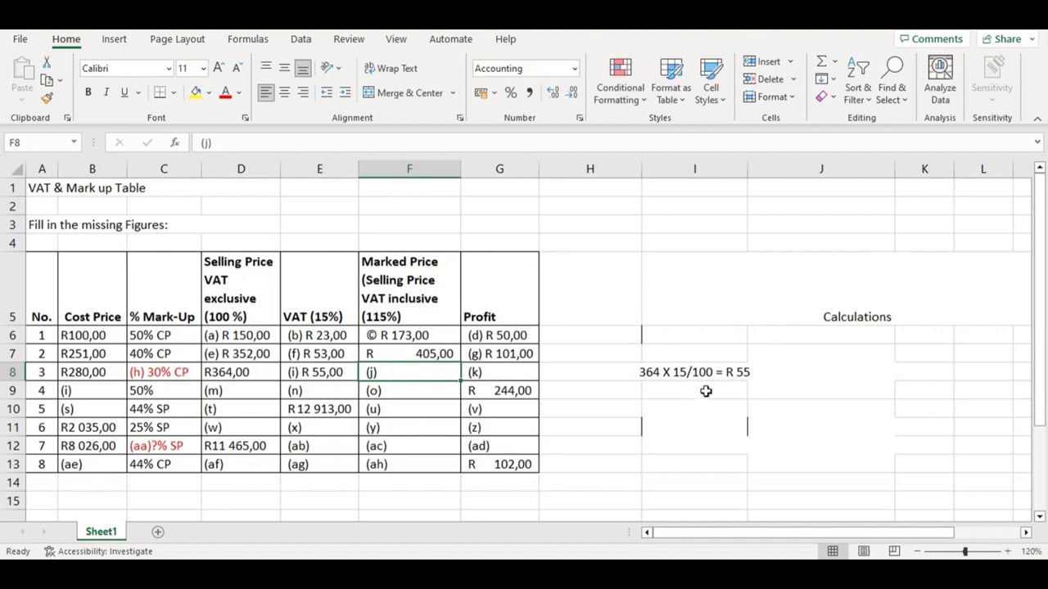
# - Replace the VAT working in I8 with item 3's marked price working "364 X 115/100 = R419"
pyautogui.click(744, 371)
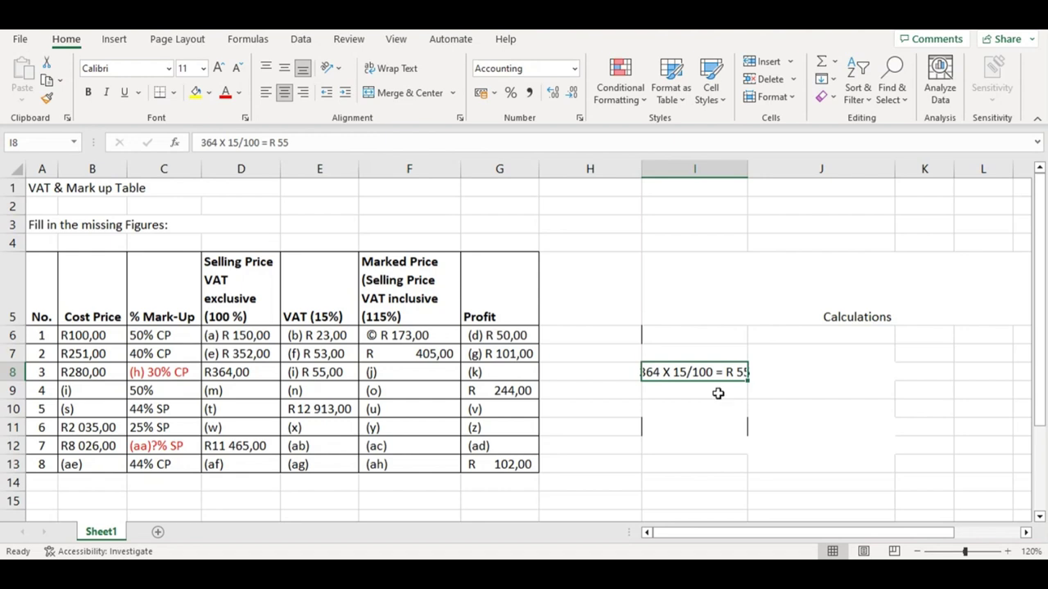
pyautogui.press('BackSpace')
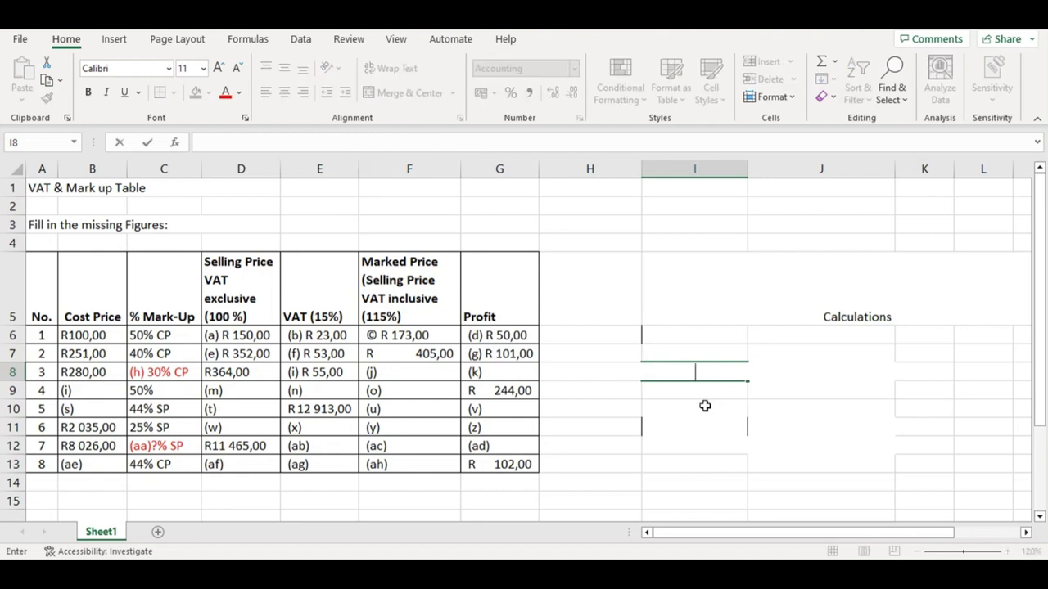
pyautogui.write('364 X 115')
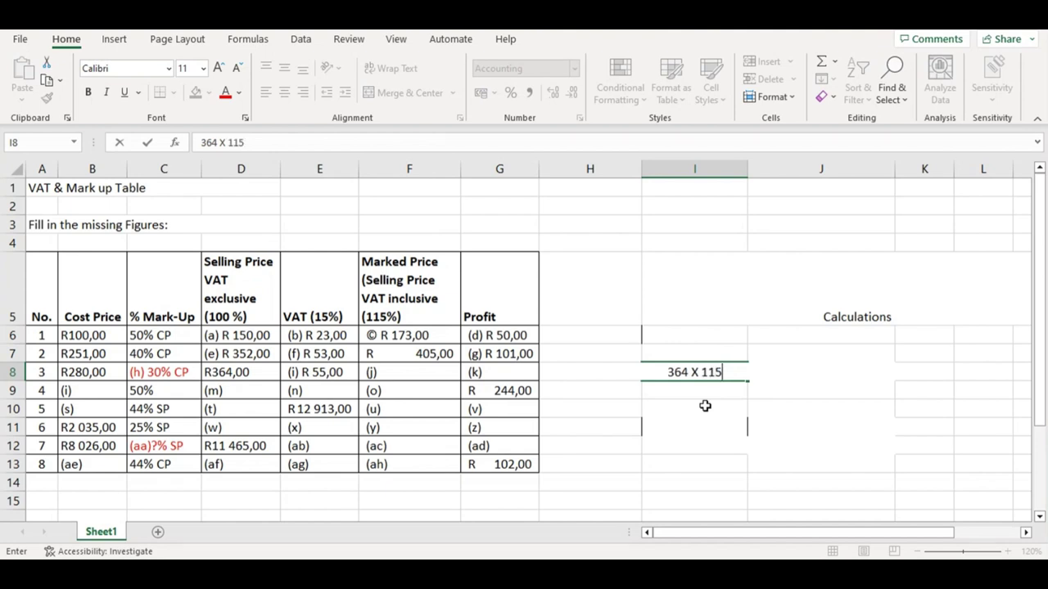
pyautogui.write('/')
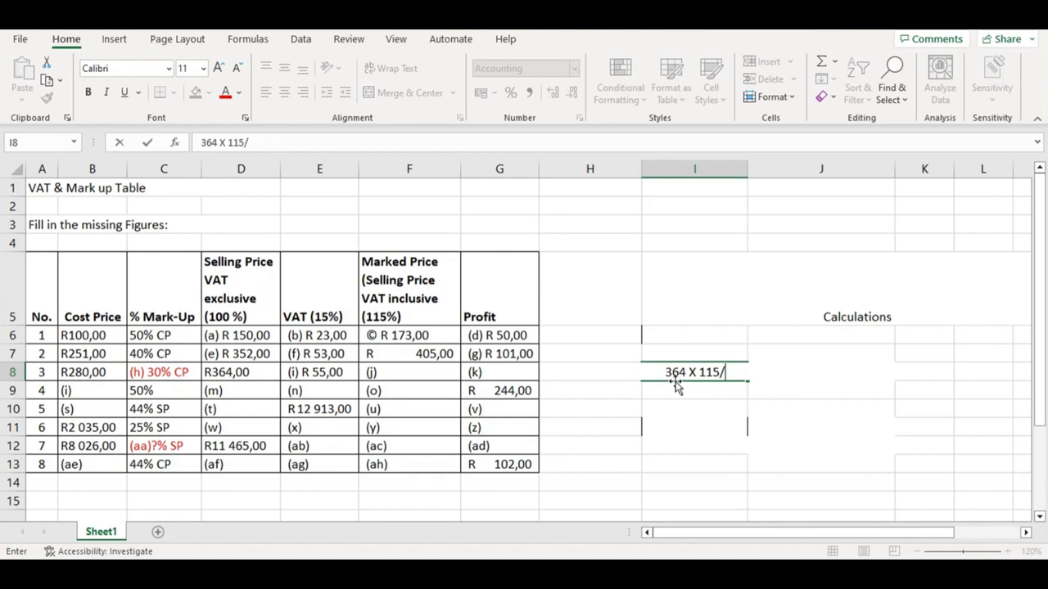
pyautogui.write('1')
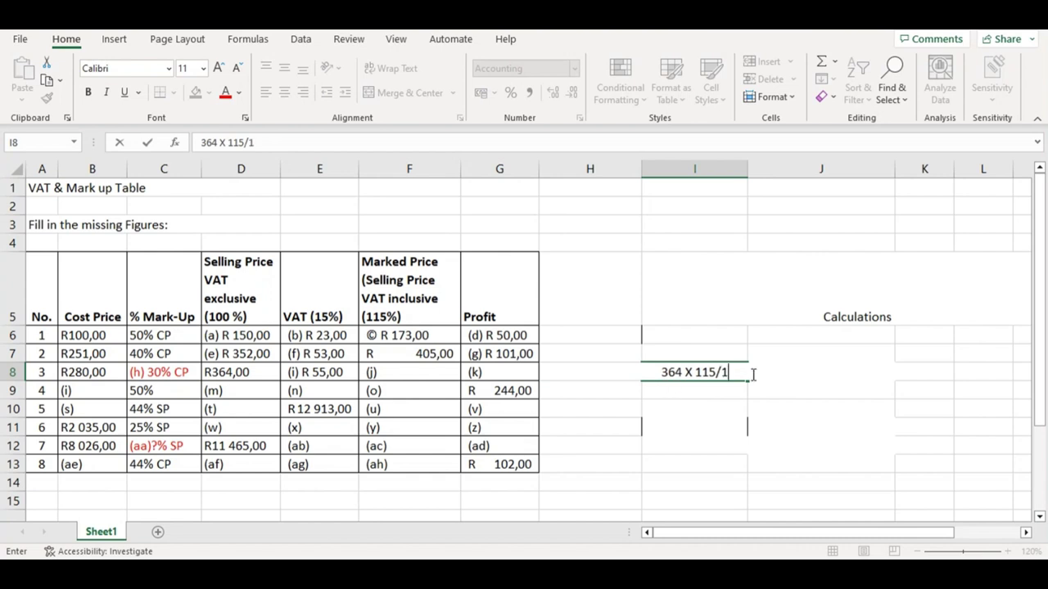
pyautogui.write('00n')
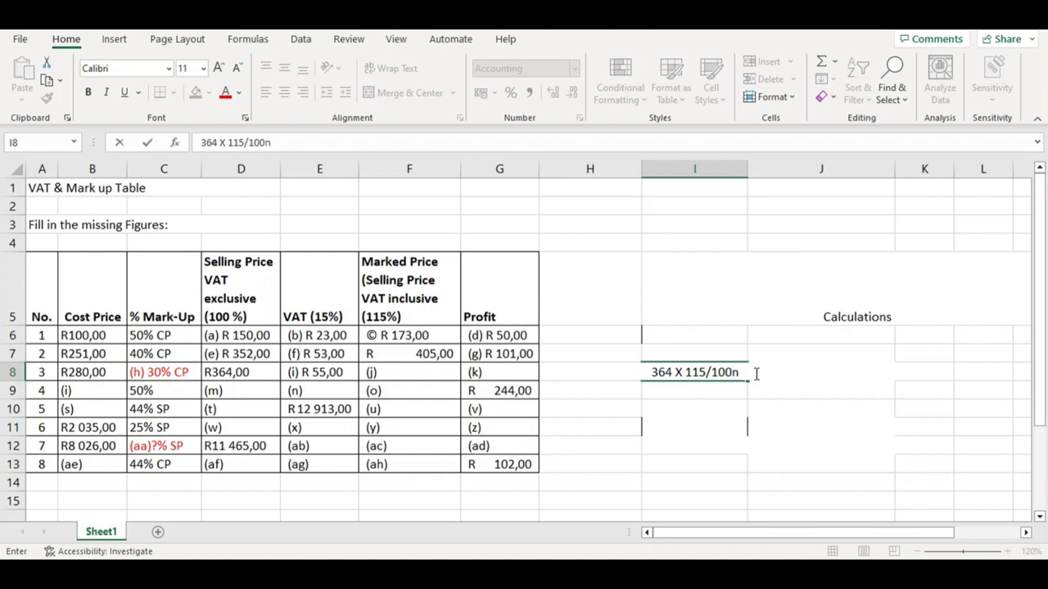
pyautogui.press('BackSpace')
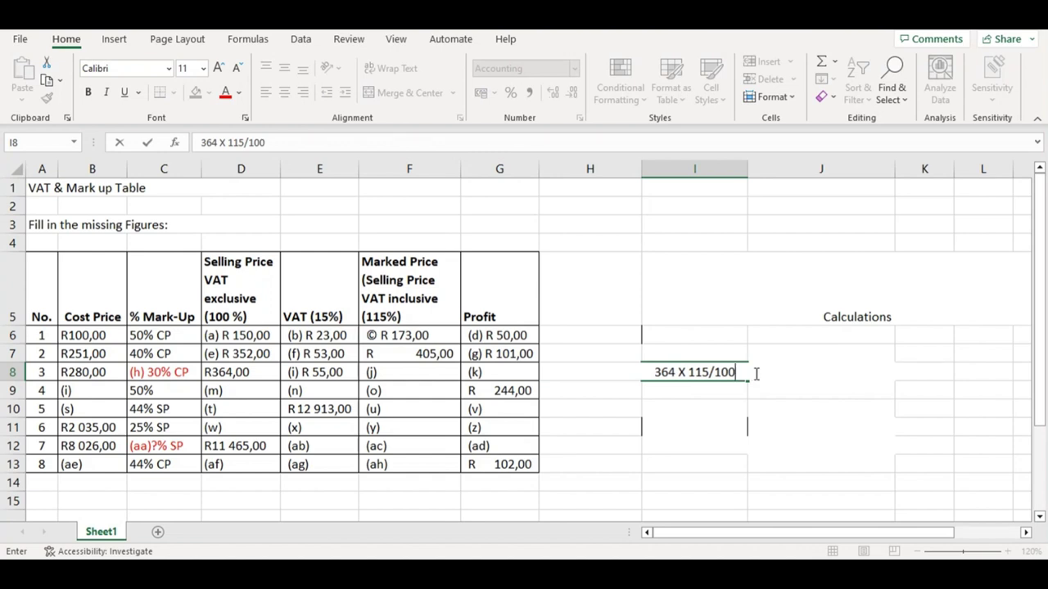
pyautogui.write('=')
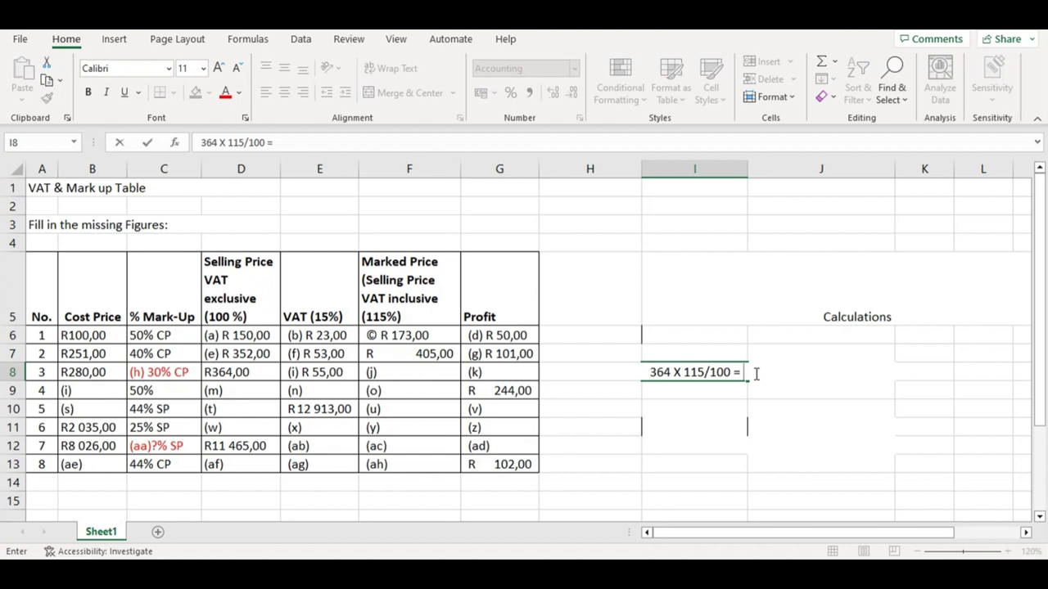
pyautogui.write('R')
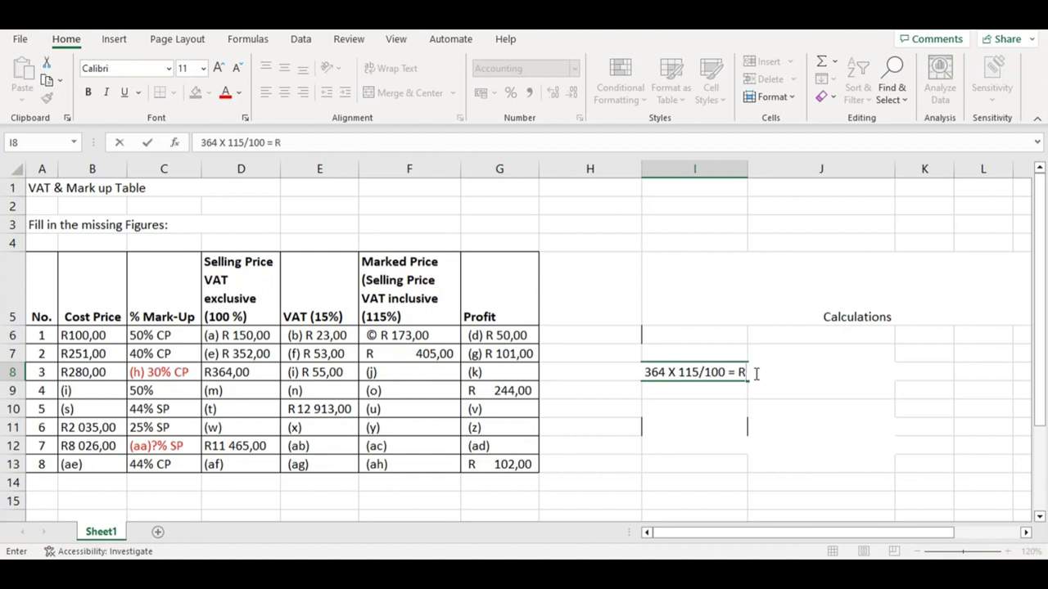
pyautogui.write('4')
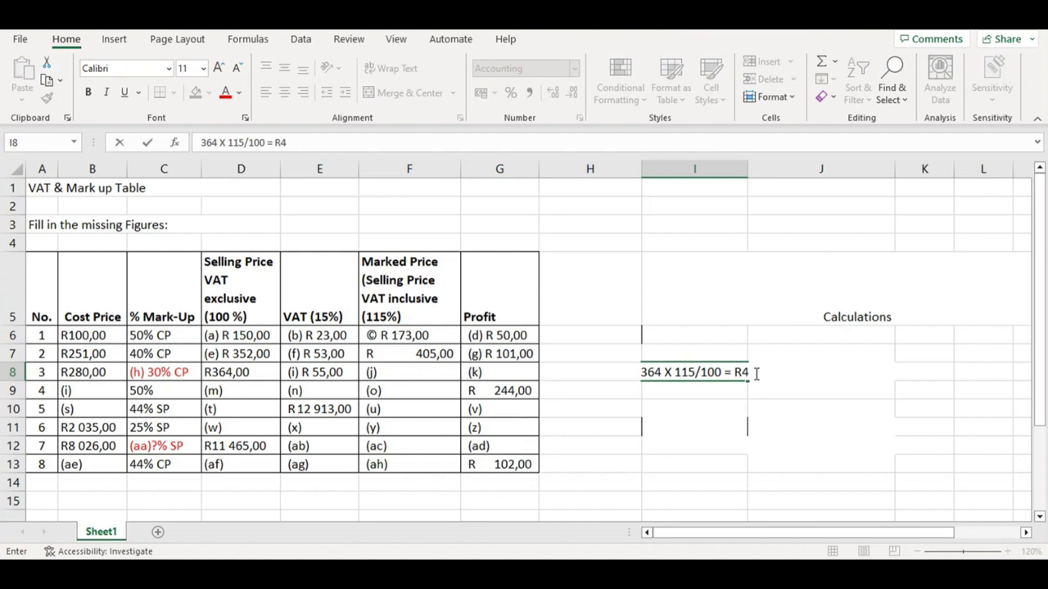
pyautogui.write('19')
pyautogui.click(676, 461)
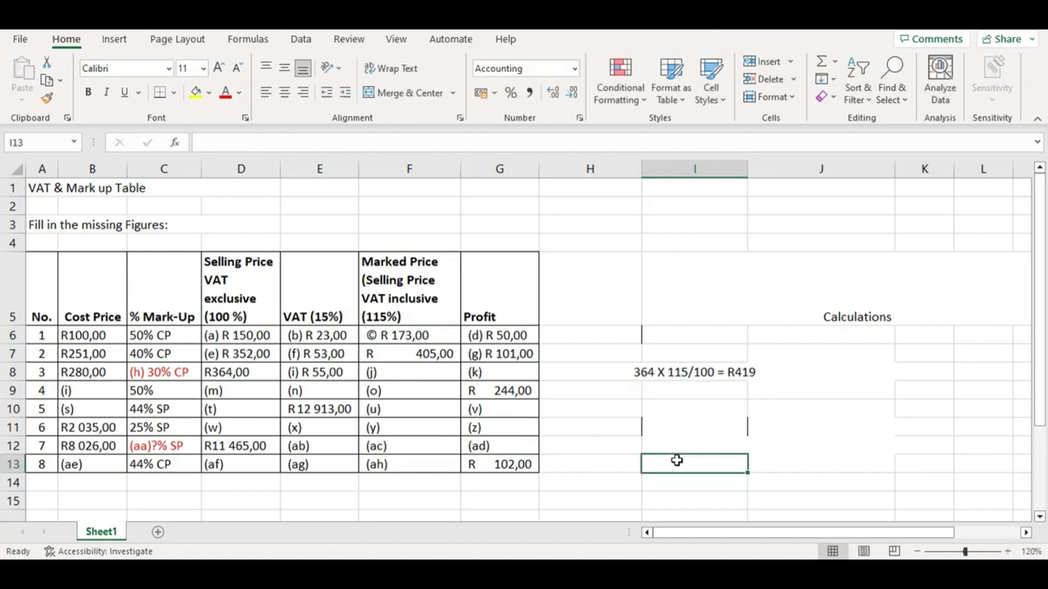
# - Fill in item 3's VAT-inclusive marked price in F8 as R419,00, replacing the (j) label
pyautogui.click(413, 372)
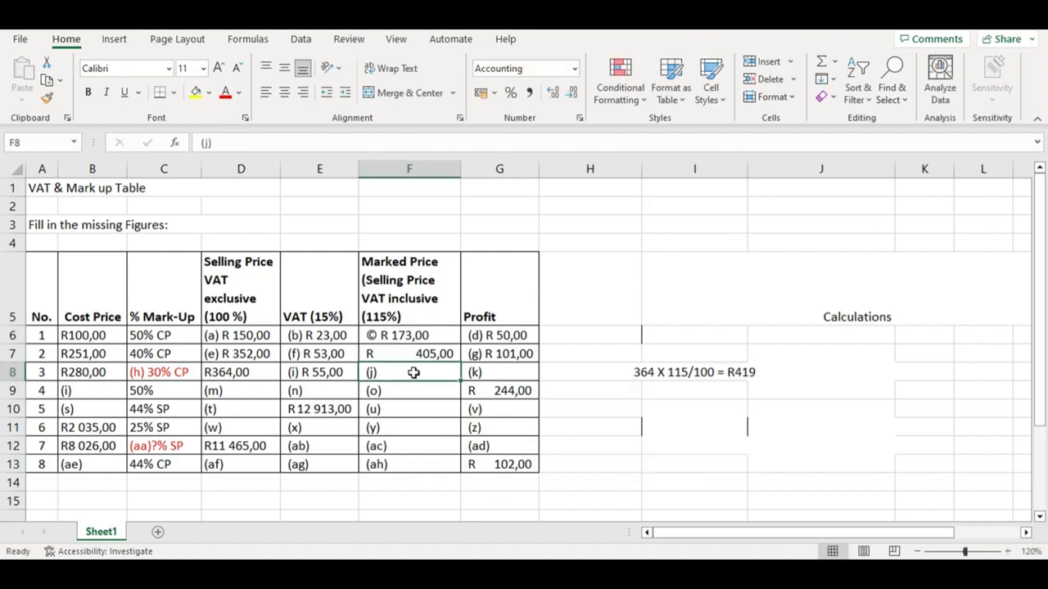
pyautogui.write('R')
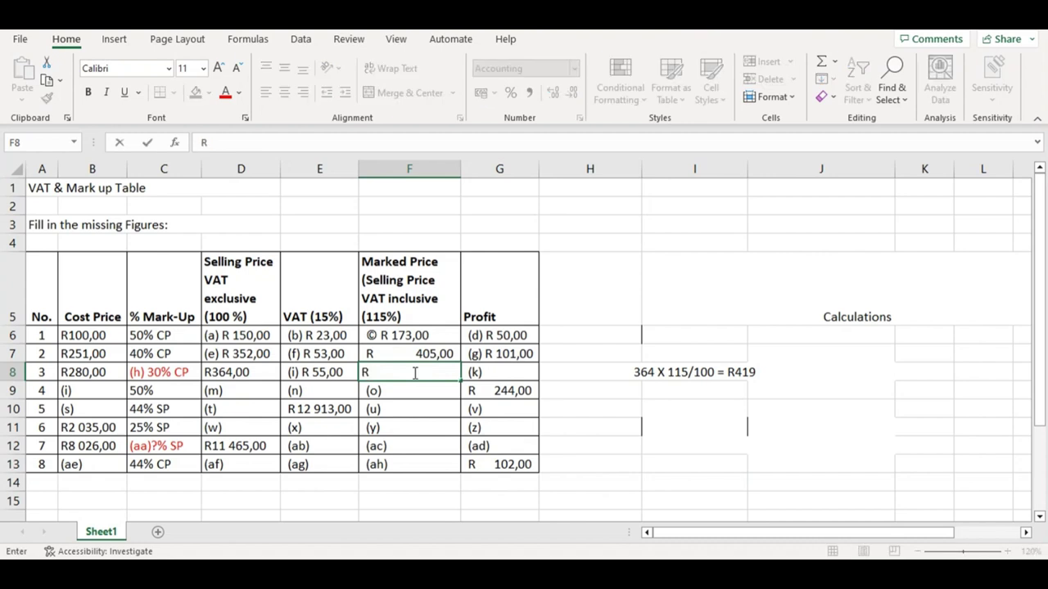
pyautogui.write('419,00')
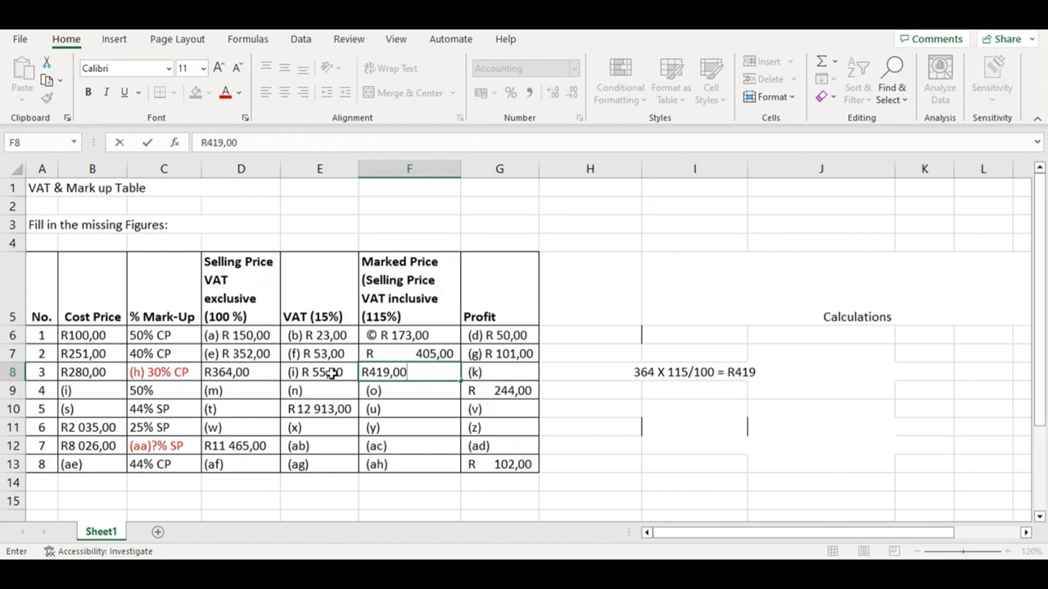
pyautogui.click(394, 385)
pyautogui.click(382, 372)
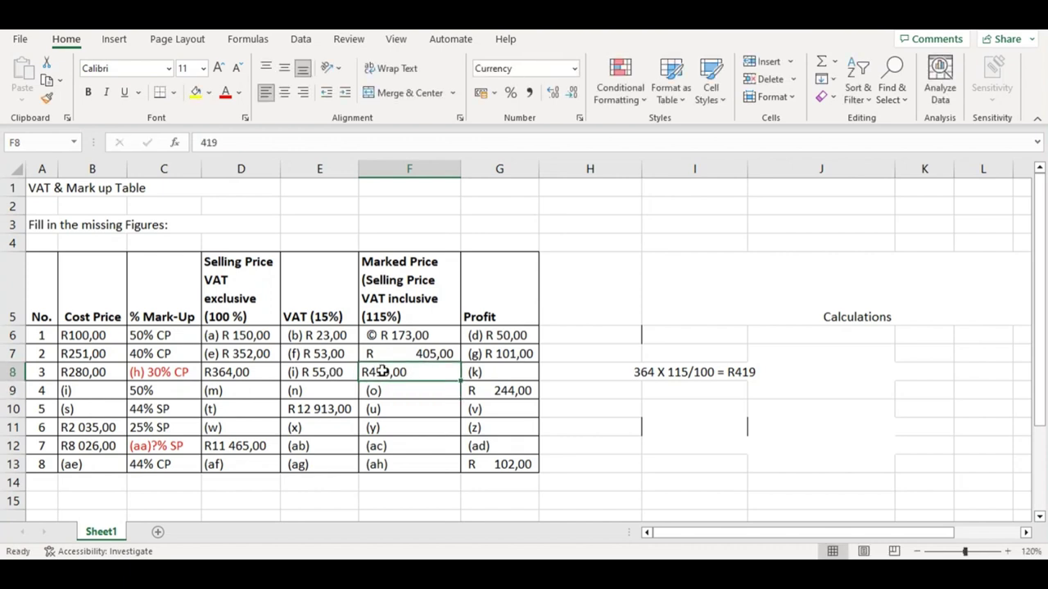
pyautogui.doubleClick(373, 372)
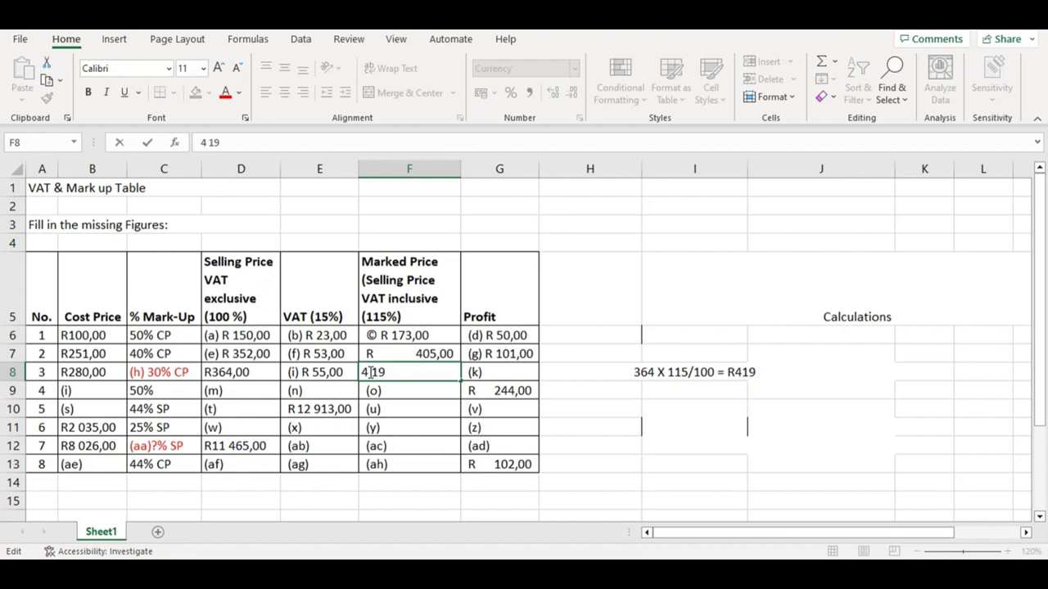
pyautogui.press('BackSpace')
pyautogui.click(363, 371)
pyautogui.click(434, 424)
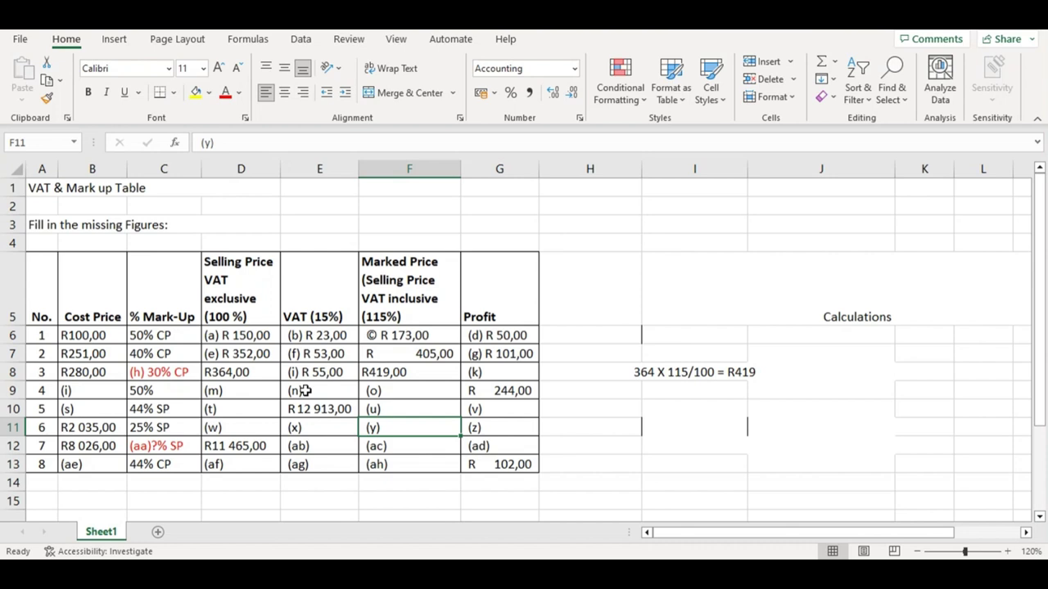
# - Fill in item 3's profit in G8 as "(k) R 84,00", keeping the (k) label
pyautogui.doubleClick(510, 370)
pyautogui.write('R')
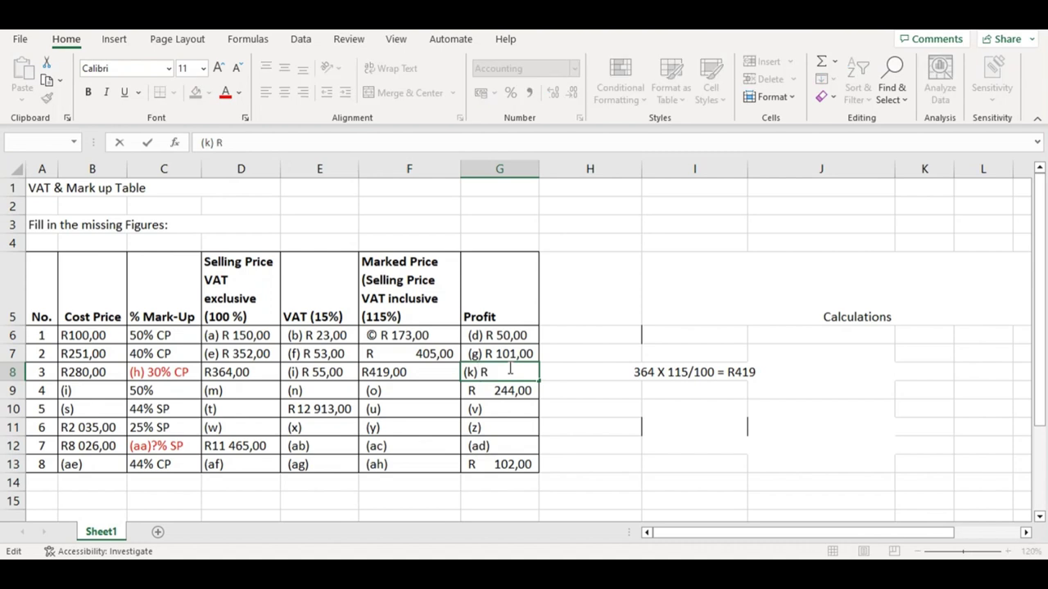
pyautogui.write(' 84,00')
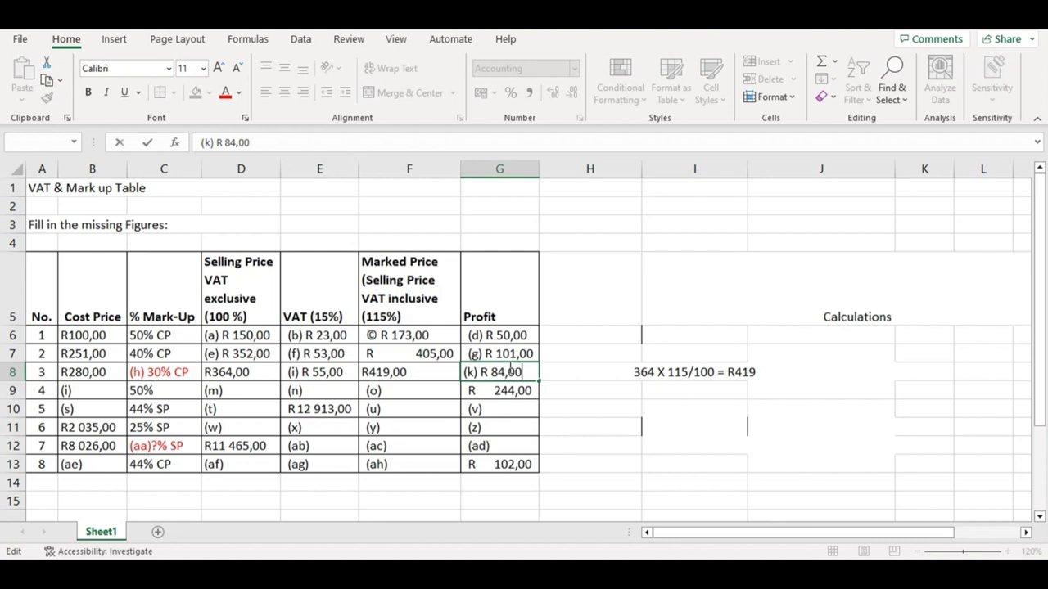
# - Enter item 3's profit working "364 x 30/130" as text in I11
pyautogui.click(659, 419)
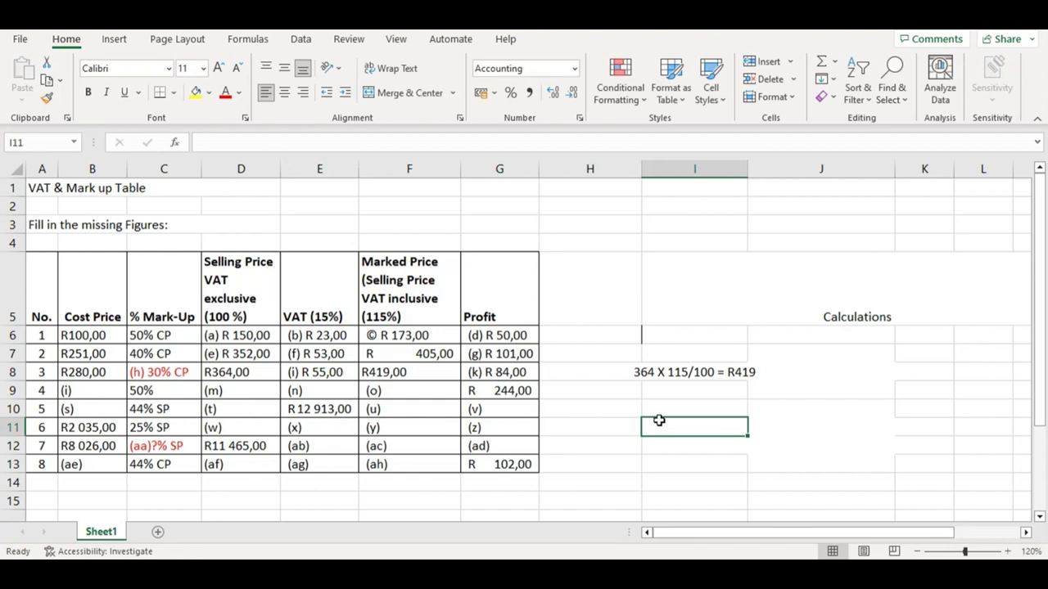
pyautogui.write('3')
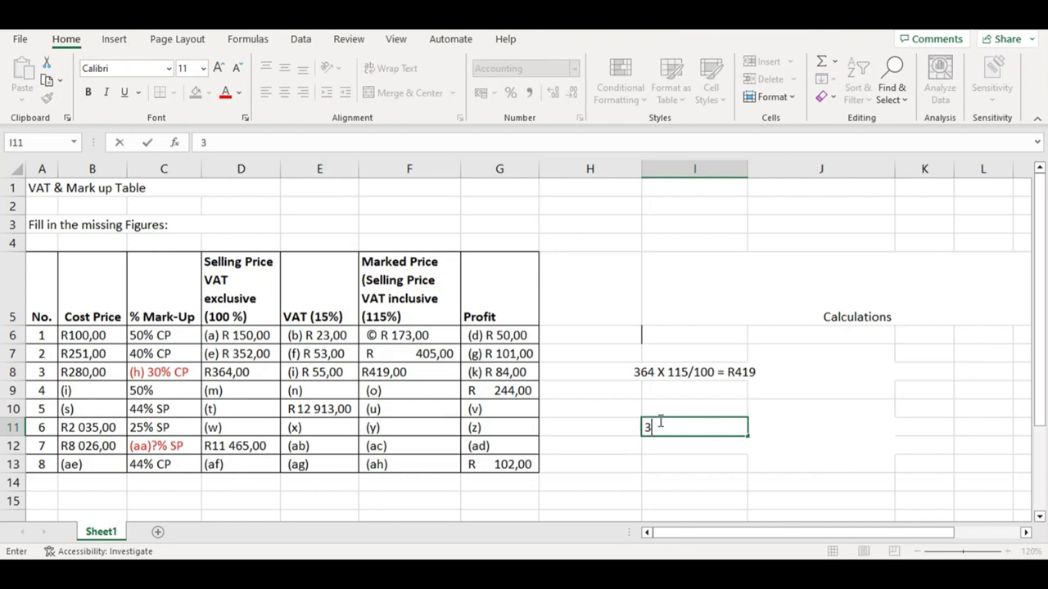
pyautogui.write('64 x')
pyautogui.click(158, 373)
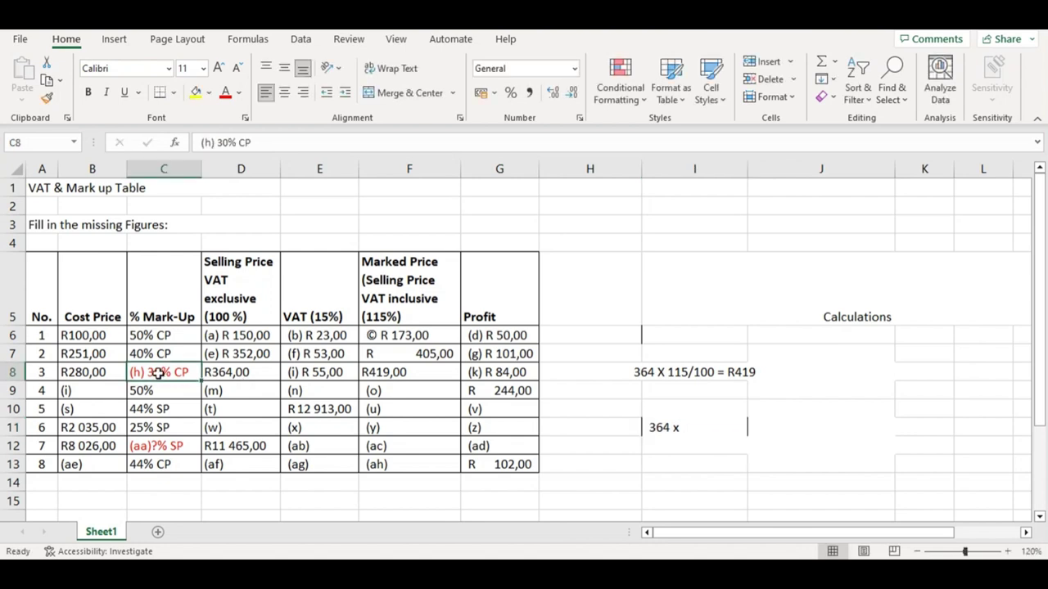
pyautogui.click(685, 426)
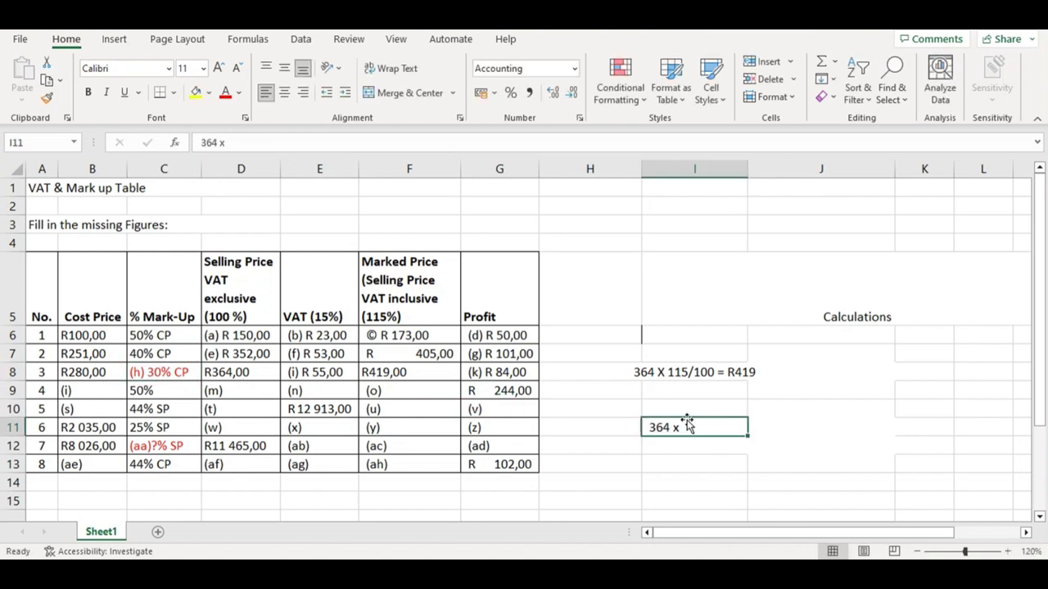
pyautogui.doubleClick(685, 431)
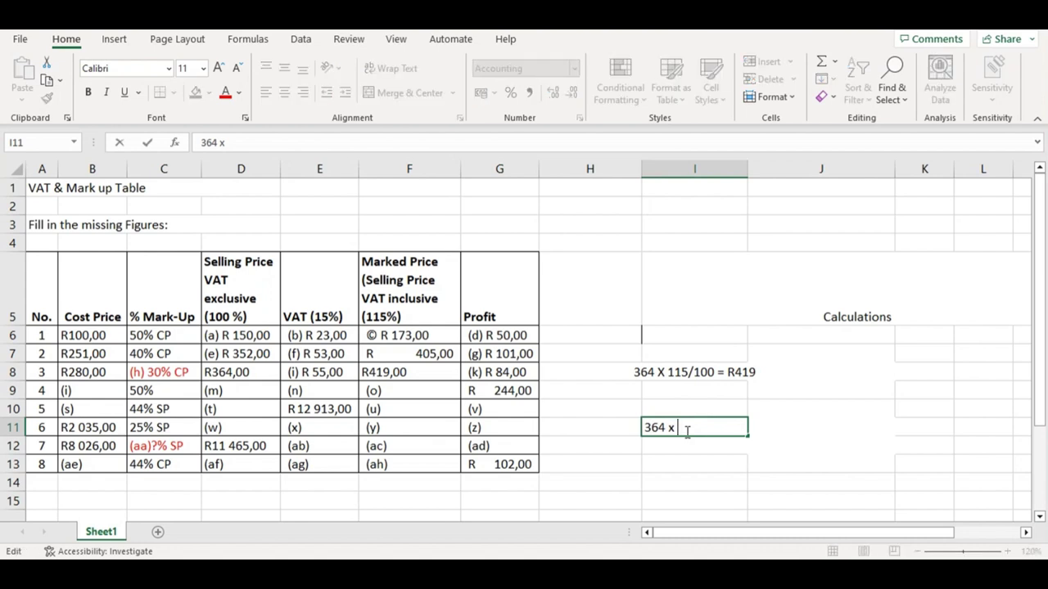
pyautogui.write('30')
pyautogui.write('/130')
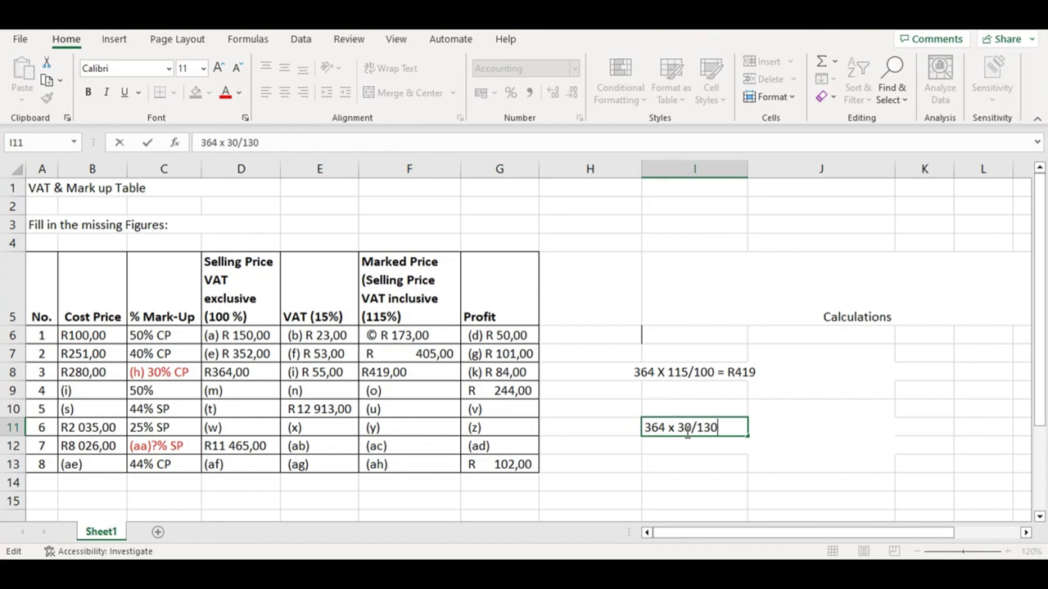
pyautogui.click(788, 449)
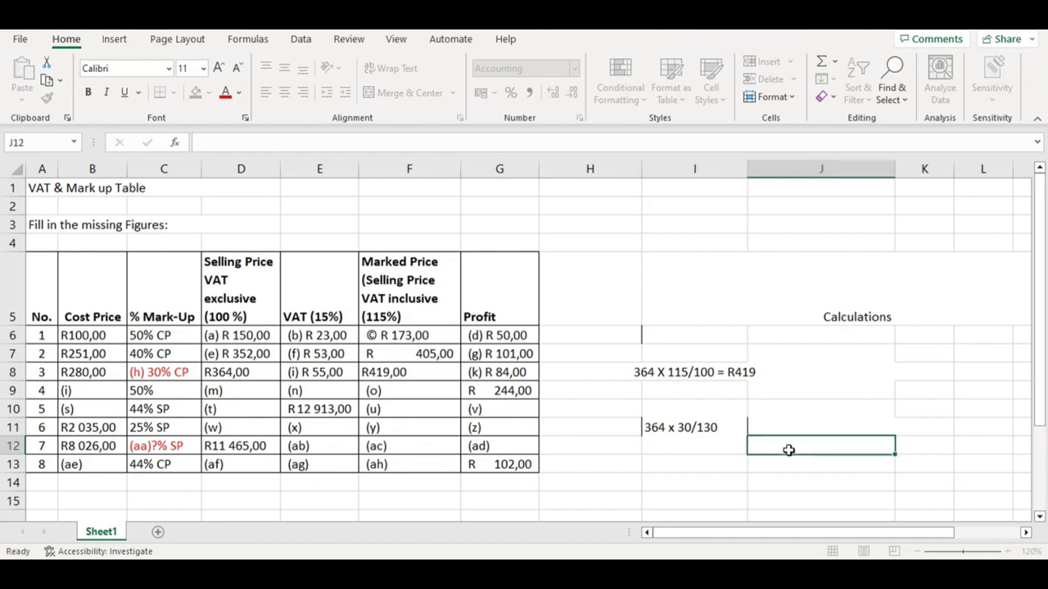
# - Append an equals sign to the profit working in I11
pyautogui.click(718, 429)
pyautogui.doubleClick(718, 428)
pyautogui.write('+')
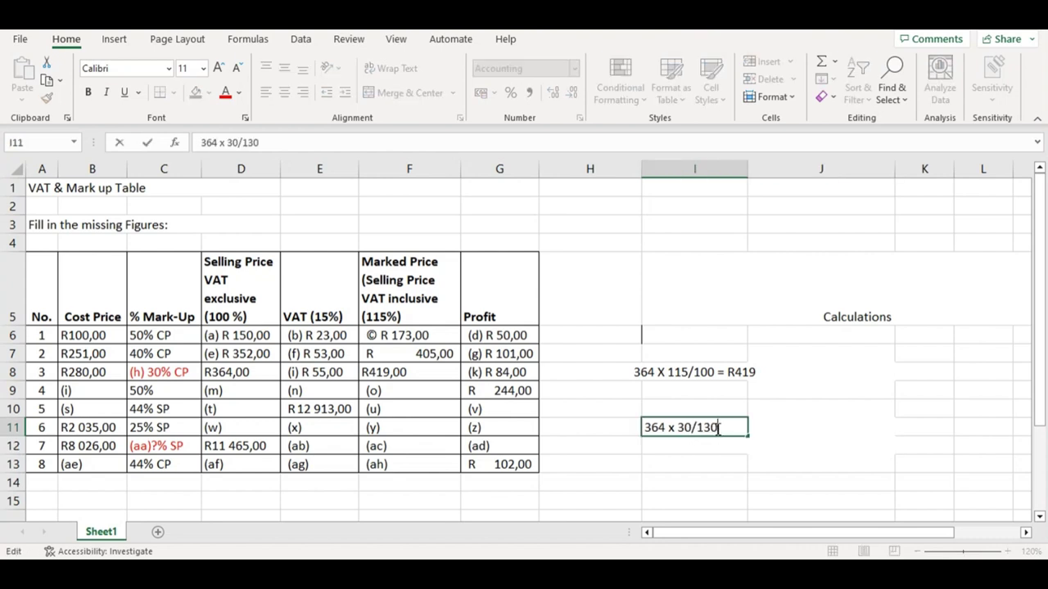
pyautogui.press('BackSpace')
pyautogui.press('BackSpace')
pyautogui.write('=')
# - List the mark-up breakdown below the working: "CP =100" in I13, "MUP = 30" in I14 and "SP =" in I15
pyautogui.click(666, 467)
pyautogui.write('CP')
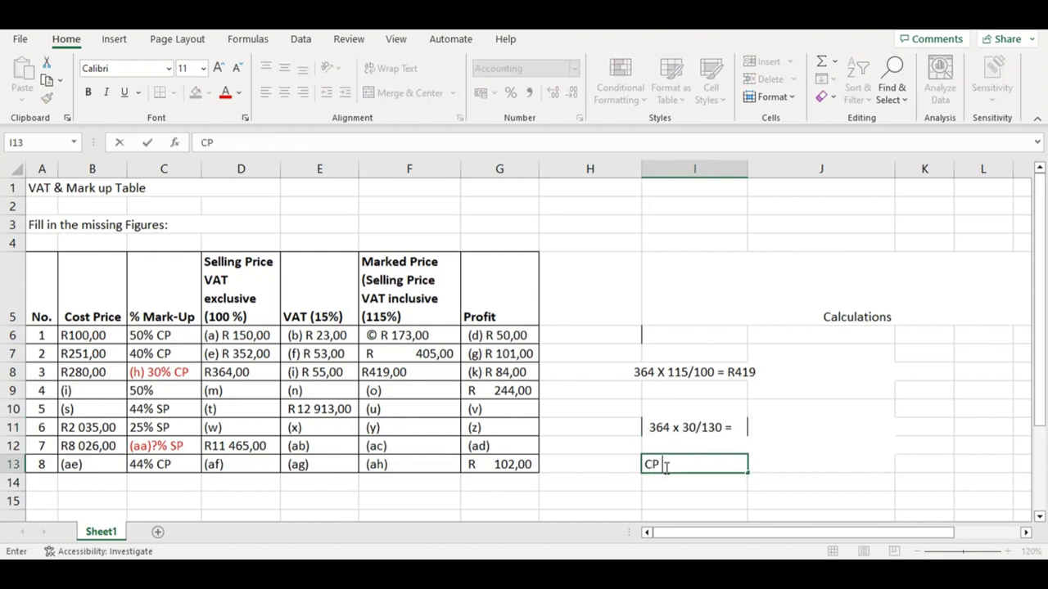
pyautogui.write(' =100')
pyautogui.click(659, 481)
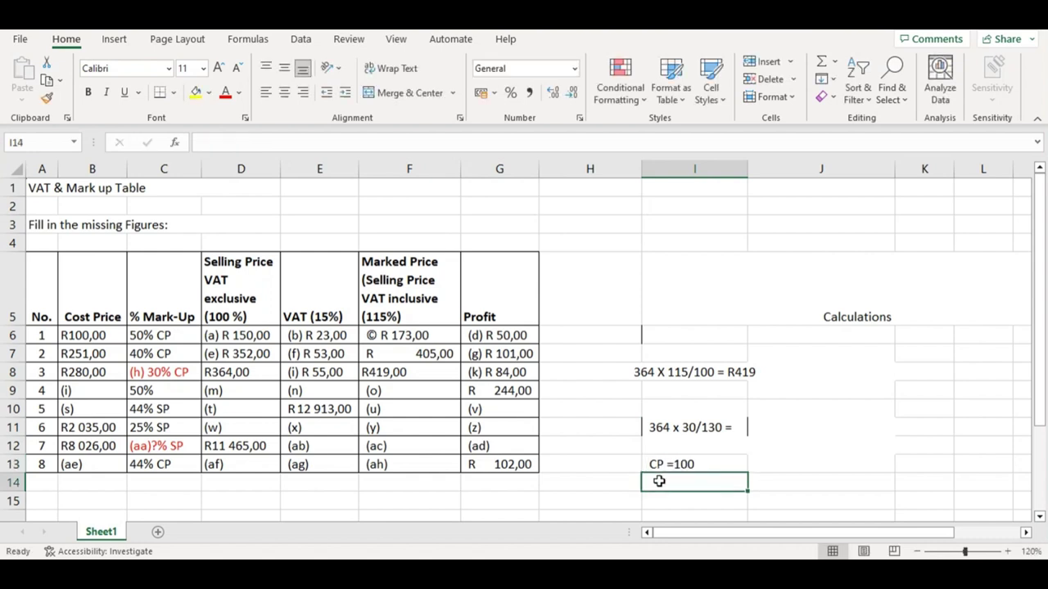
pyautogui.write('MU')
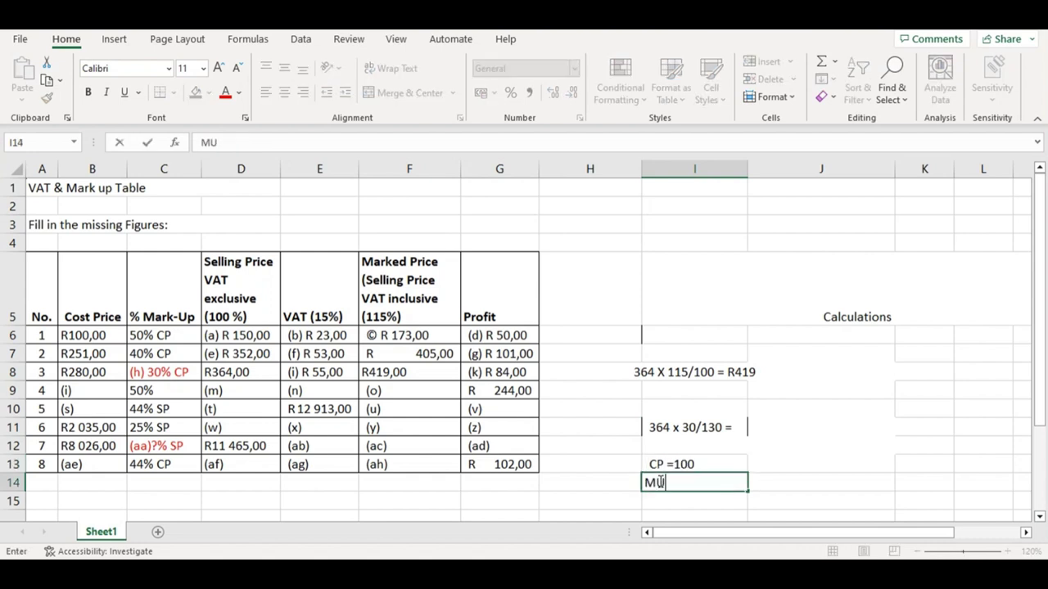
pyautogui.write('P = 30')
pyautogui.click(656, 501)
pyautogui.write('SP')
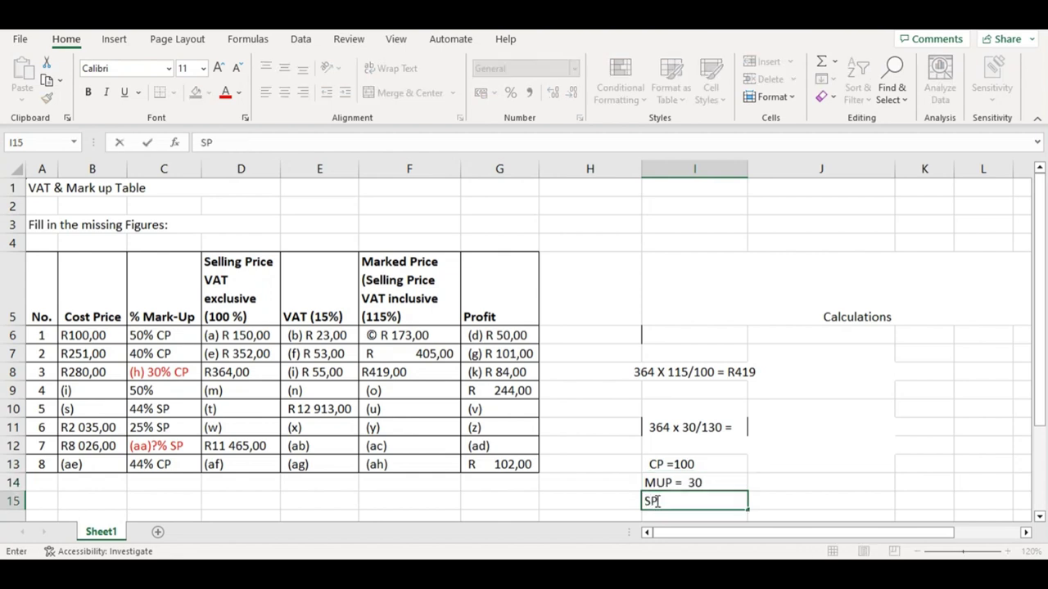
pyautogui.write(' =')
# - Add a space after the equals sign in I13 and complete the selling price line in I15 as "SP = 130"
pyautogui.click(686, 464)
pyautogui.click(686, 483)
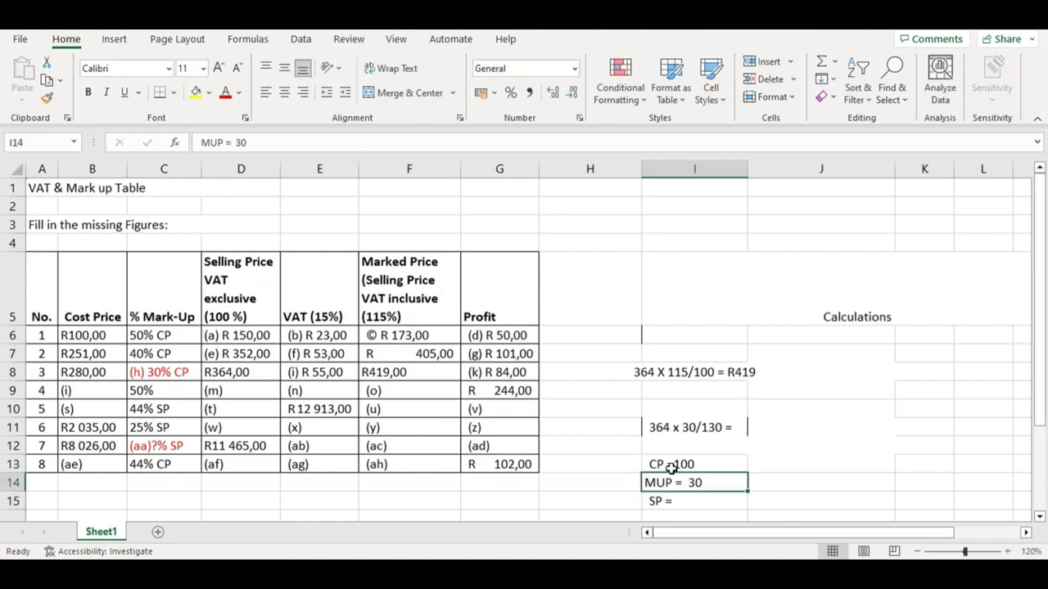
pyautogui.click(672, 464)
pyautogui.doubleClick(673, 464)
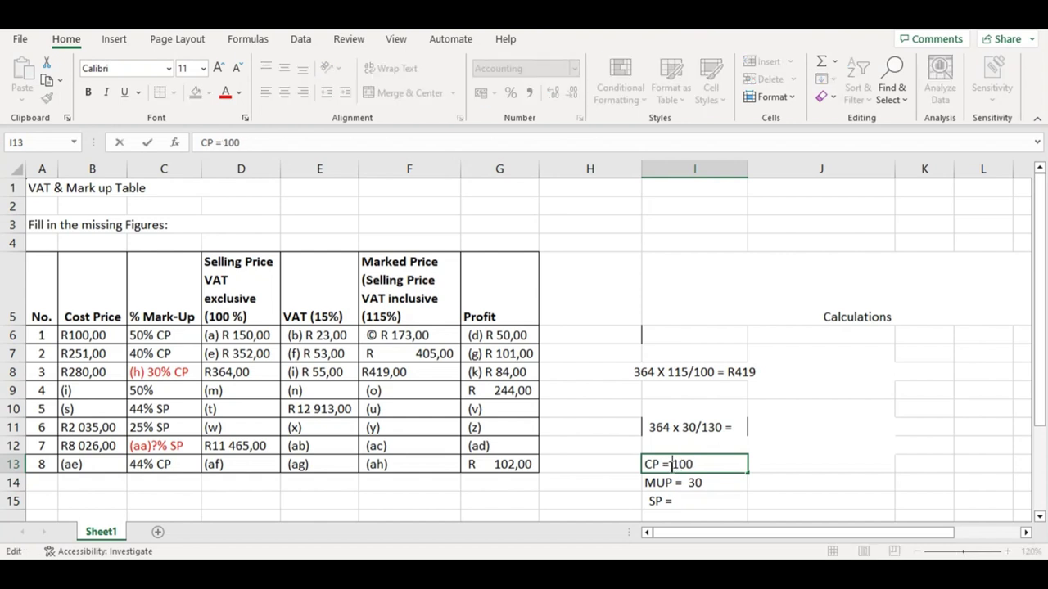
pyautogui.click(679, 500)
pyautogui.doubleClick(682, 500)
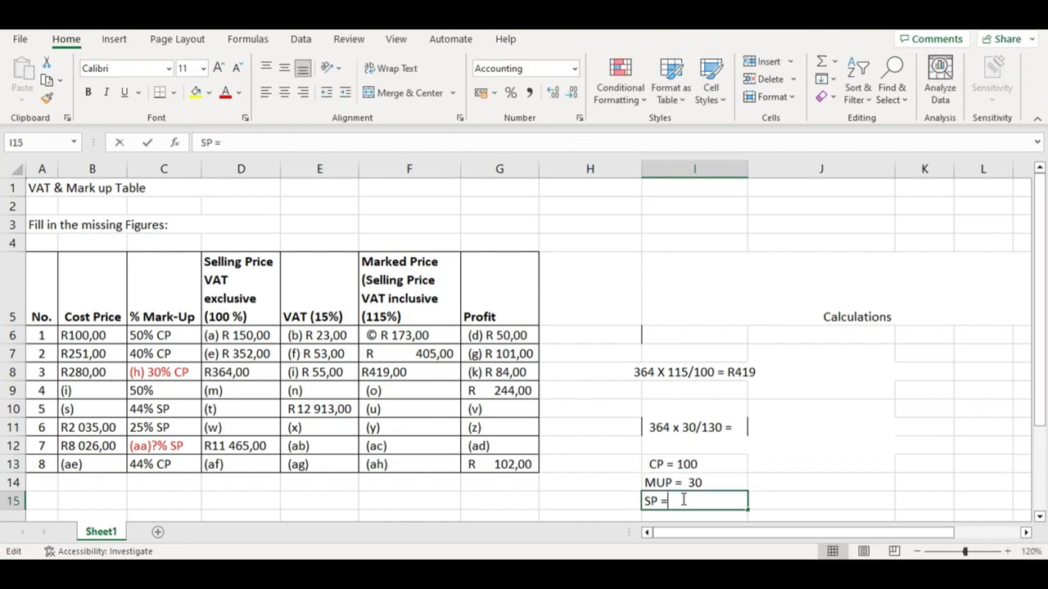
pyautogui.write('130')
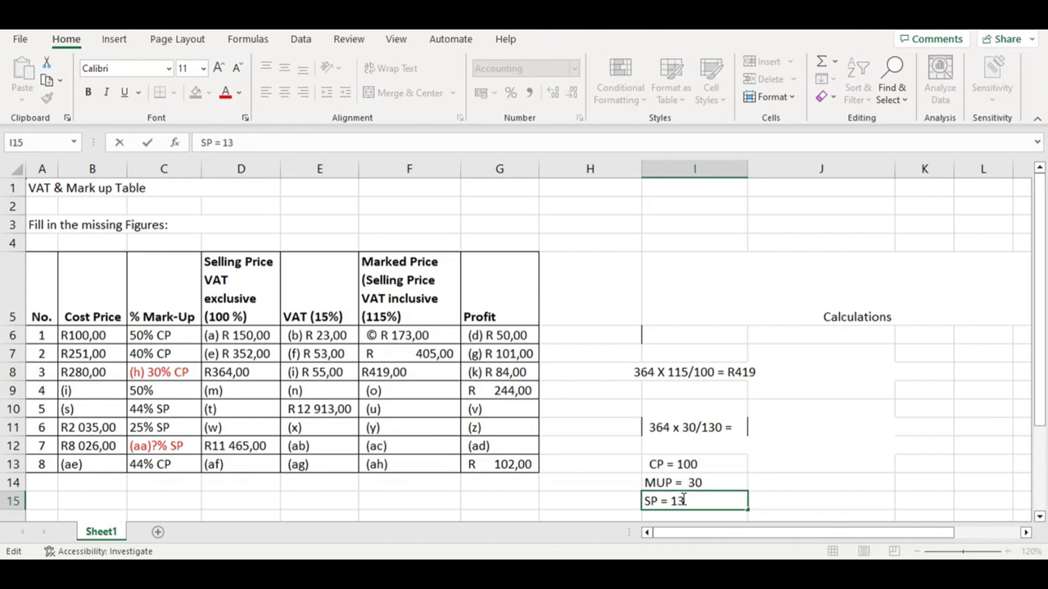
# - Add percent signs to the CP, MUP and SP figures in I13:I15, making them 100%, 30% and 130%
pyautogui.click(708, 463)
pyautogui.doubleClick(708, 463)
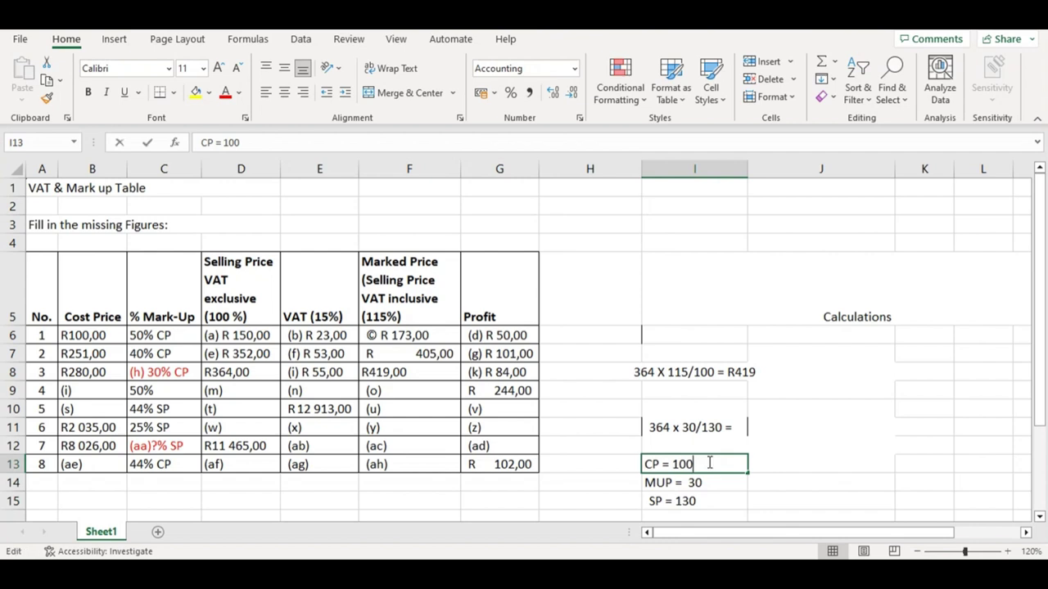
pyautogui.write('%')
pyautogui.click(718, 482)
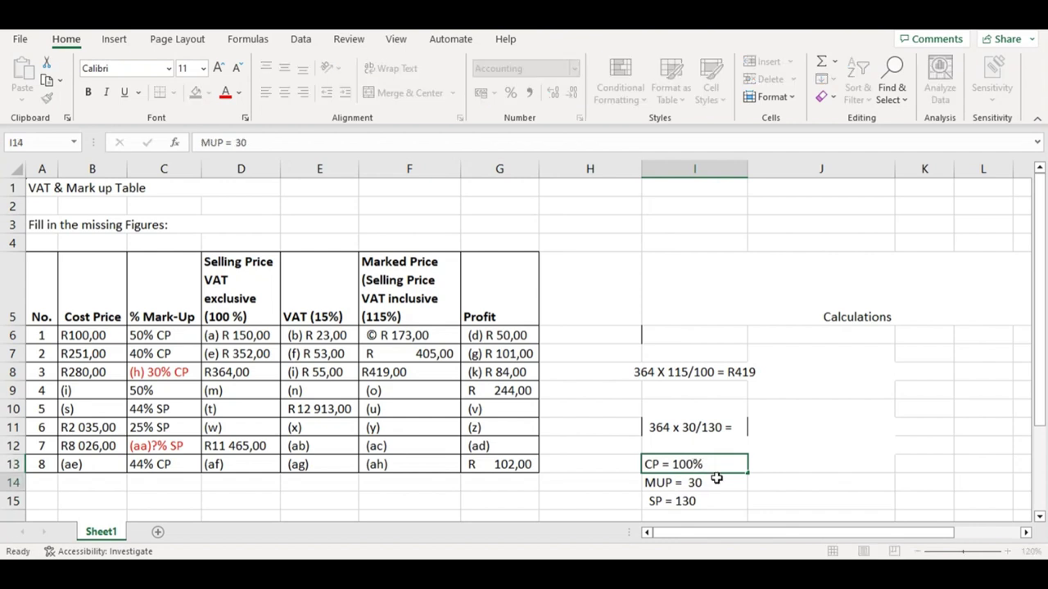
pyautogui.doubleClick(717, 481)
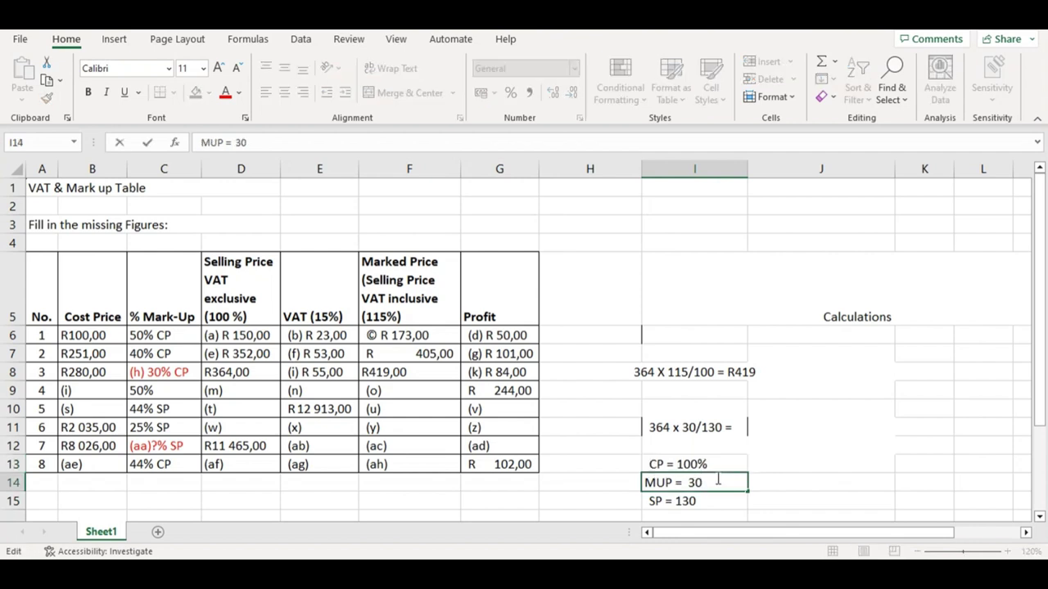
pyautogui.write('%')
pyautogui.click(701, 504)
pyautogui.doubleClick(702, 504)
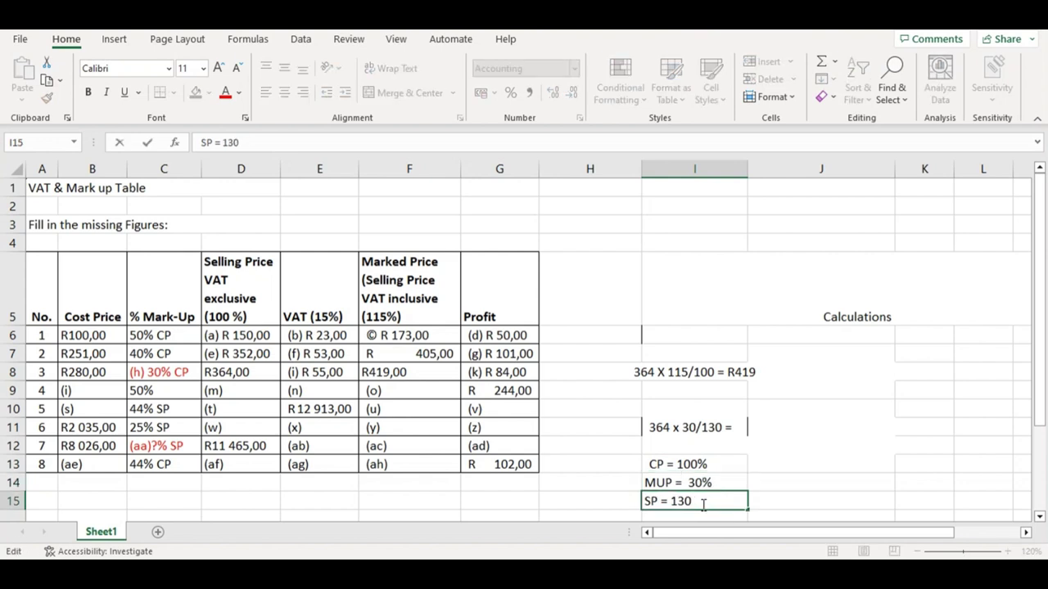
pyautogui.write('%')
pyautogui.click(810, 490)
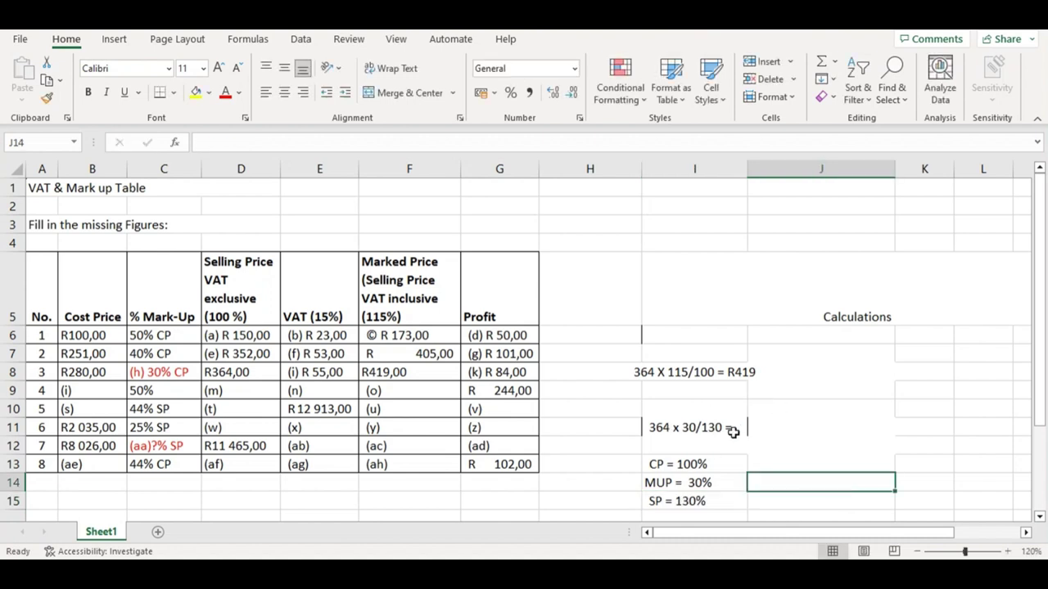
# - Complete item 3's profit working in I11 with the result 84
pyautogui.click(733, 433)
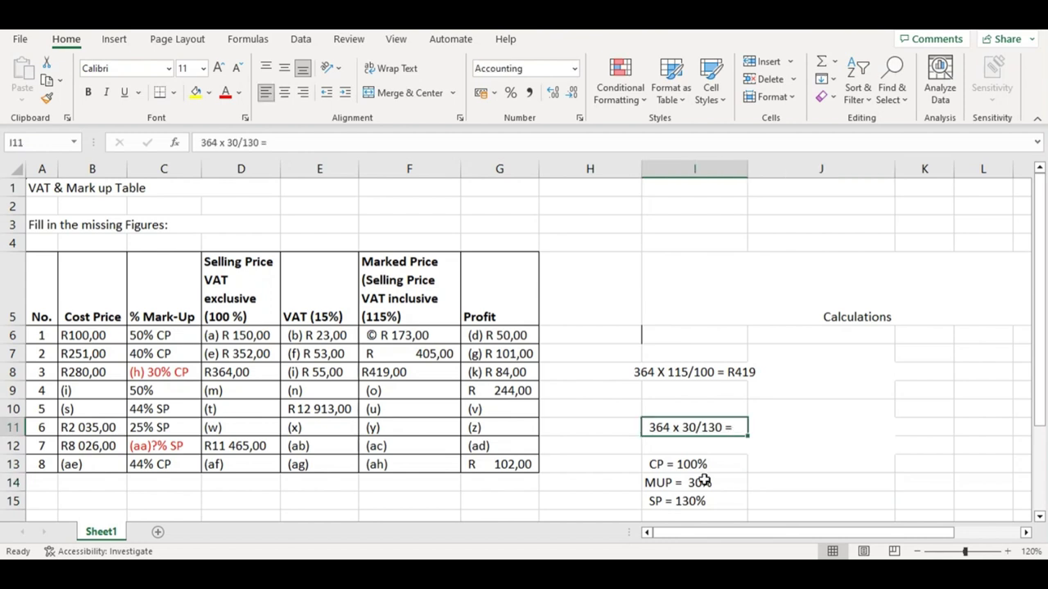
pyautogui.doubleClick(733, 427)
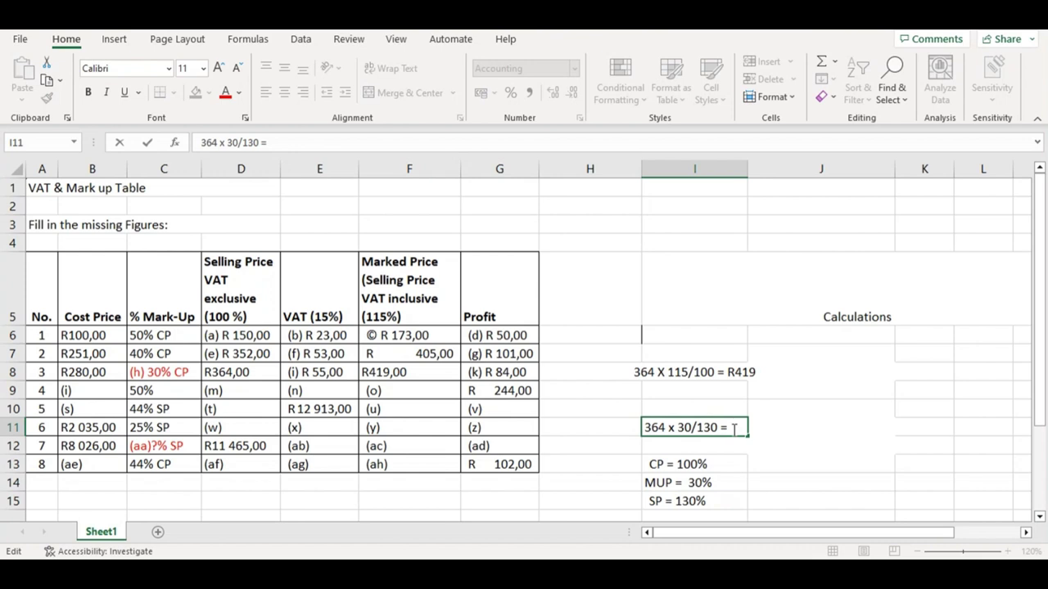
pyautogui.write('84')
# - Check item 3's profit in G8 against its VAT-exclusive selling price in D8 and cost price in B8
pyautogui.click(514, 374)
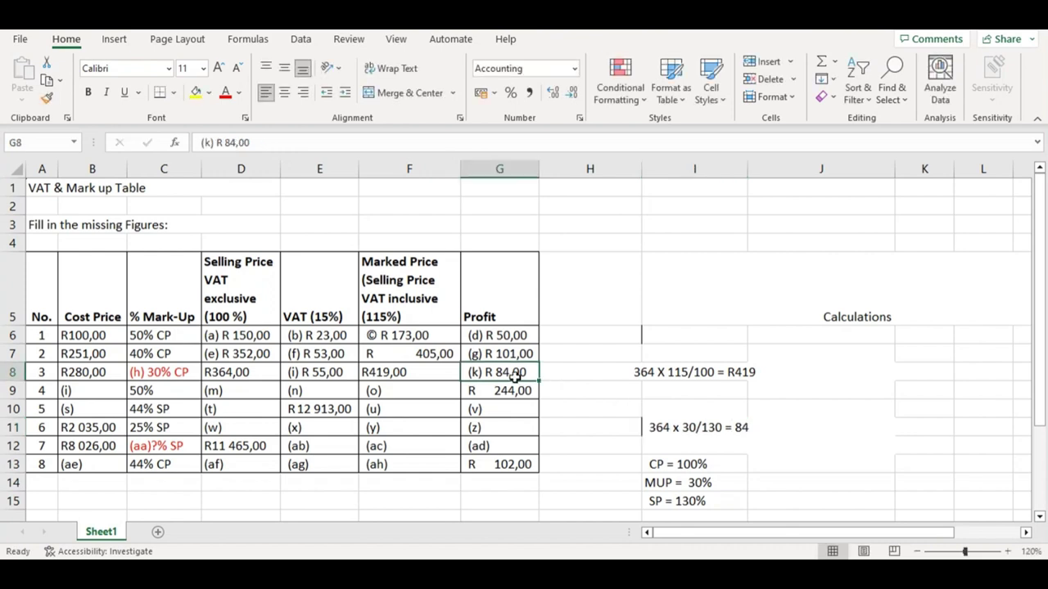
pyautogui.click(235, 375)
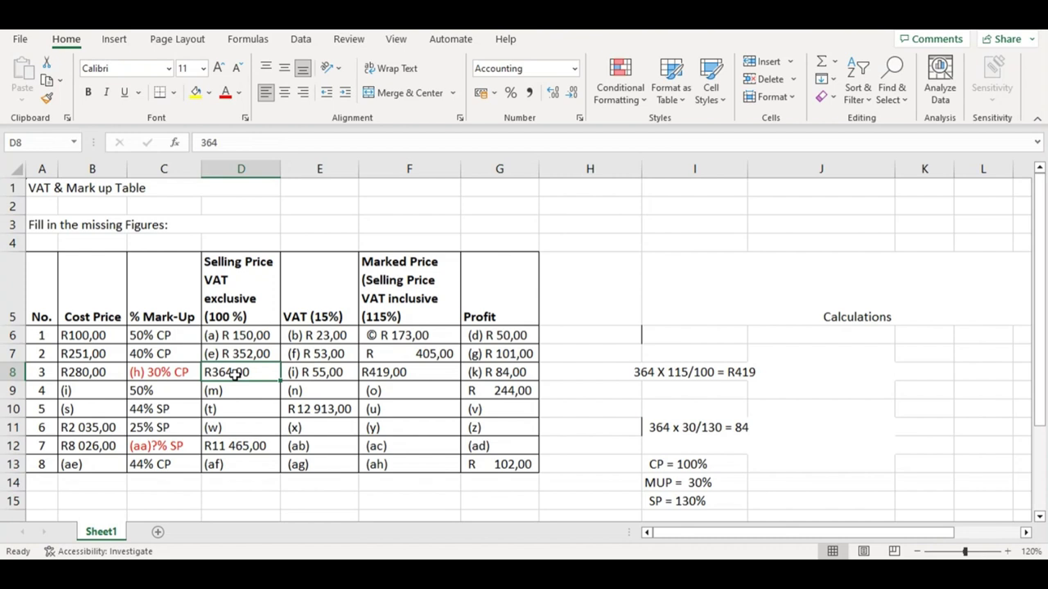
pyautogui.click(83, 375)
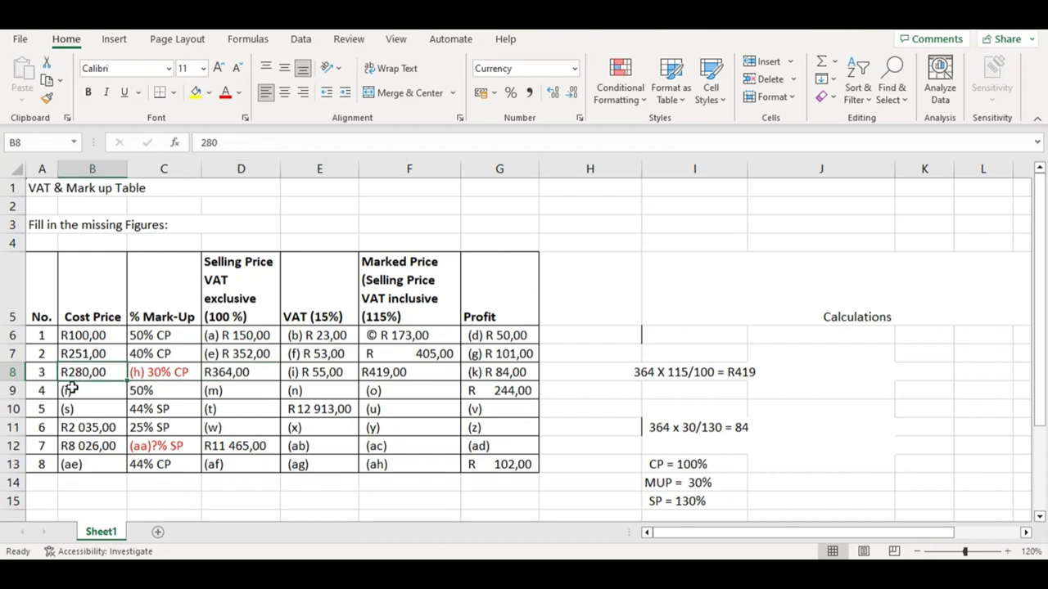
pyautogui.click(501, 372)
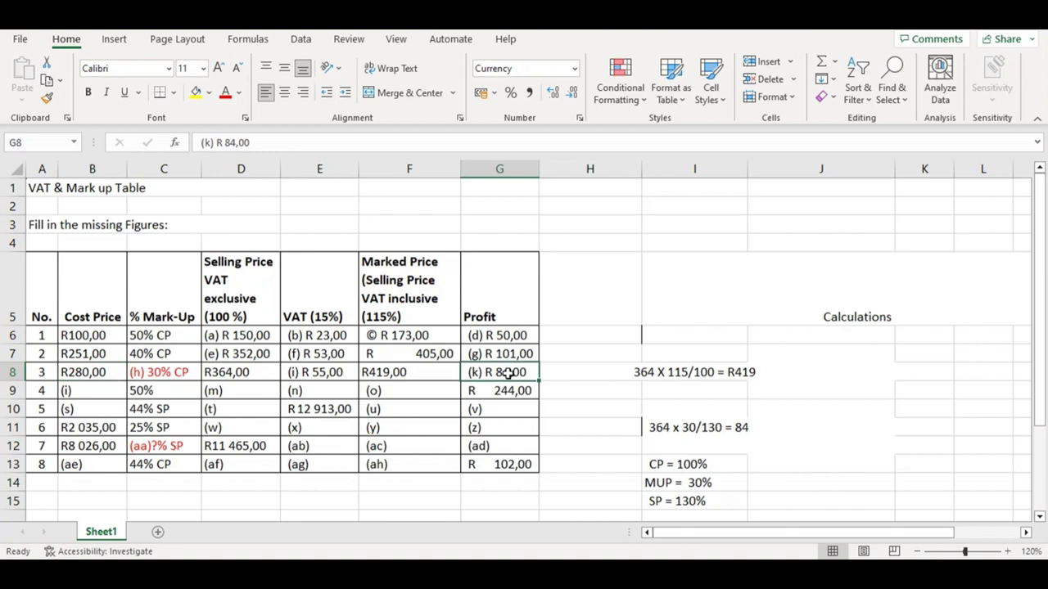
# - Look over item 4's row and clear item 3's workings from I8:I15 in the calculations area
pyautogui.click(84, 396)
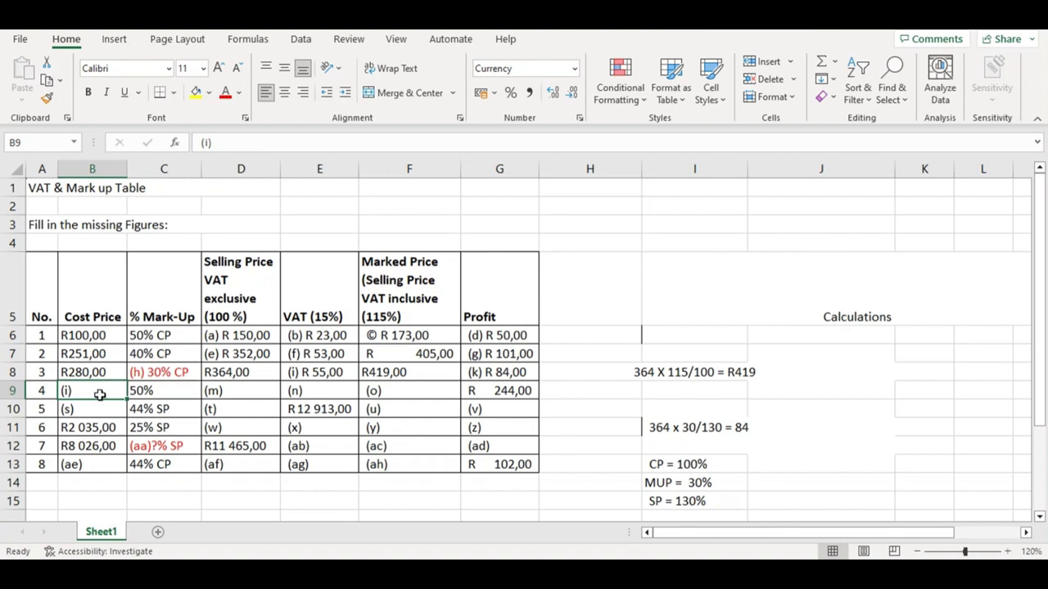
pyautogui.click(421, 391)
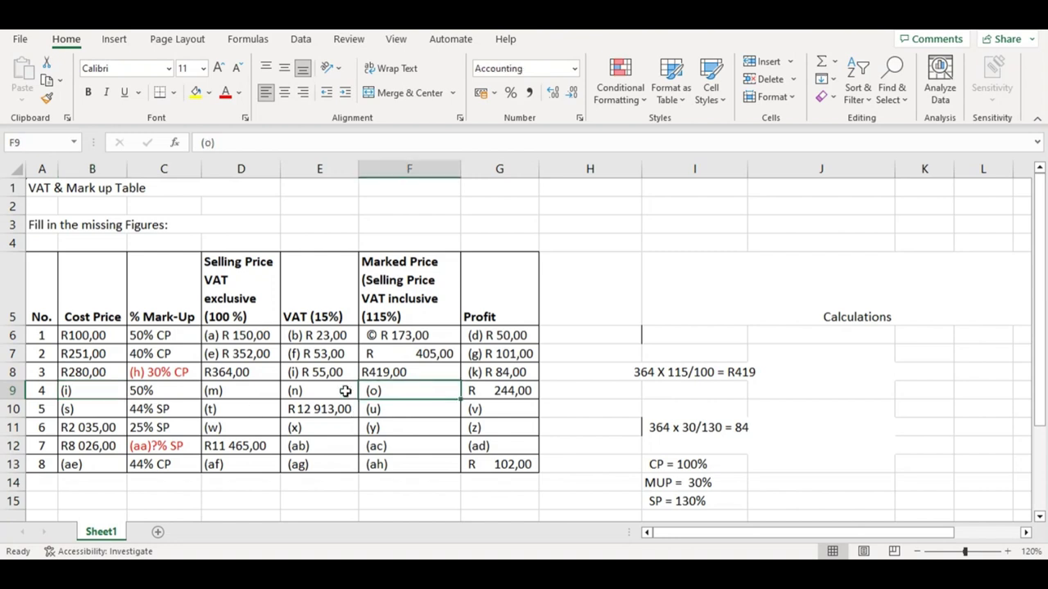
pyautogui.click(69, 393)
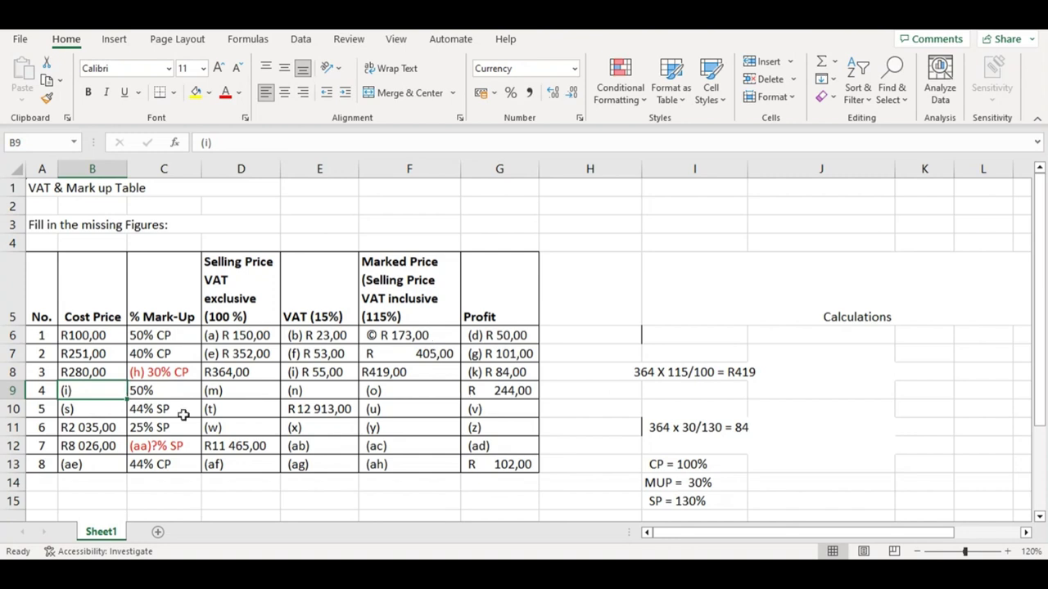
pyautogui.click(131, 396)
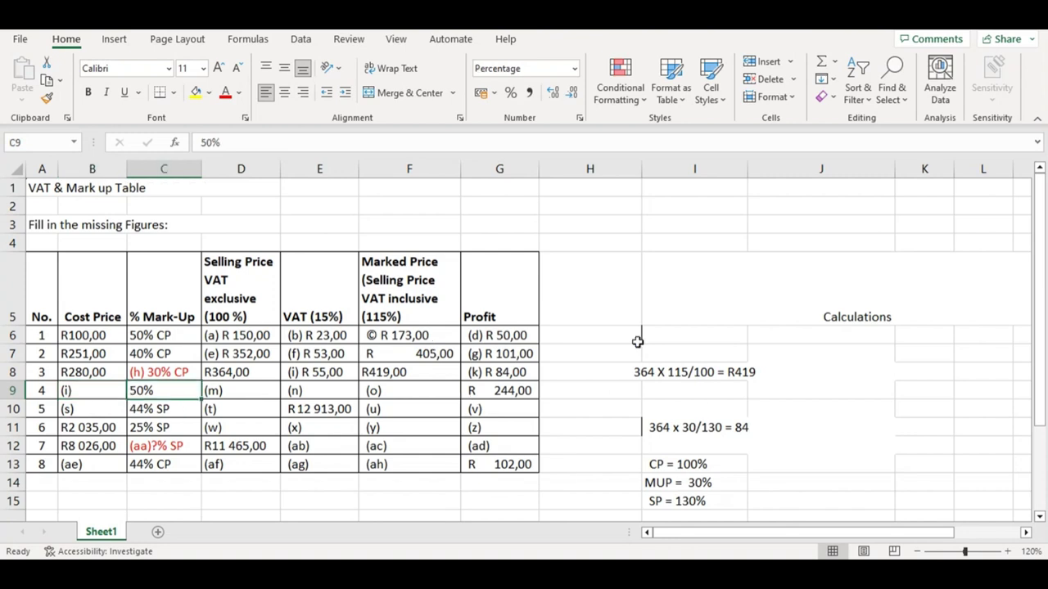
pyautogui.moveTo(647, 368); pyautogui.dragTo(746, 505)
pyautogui.press('Delete')
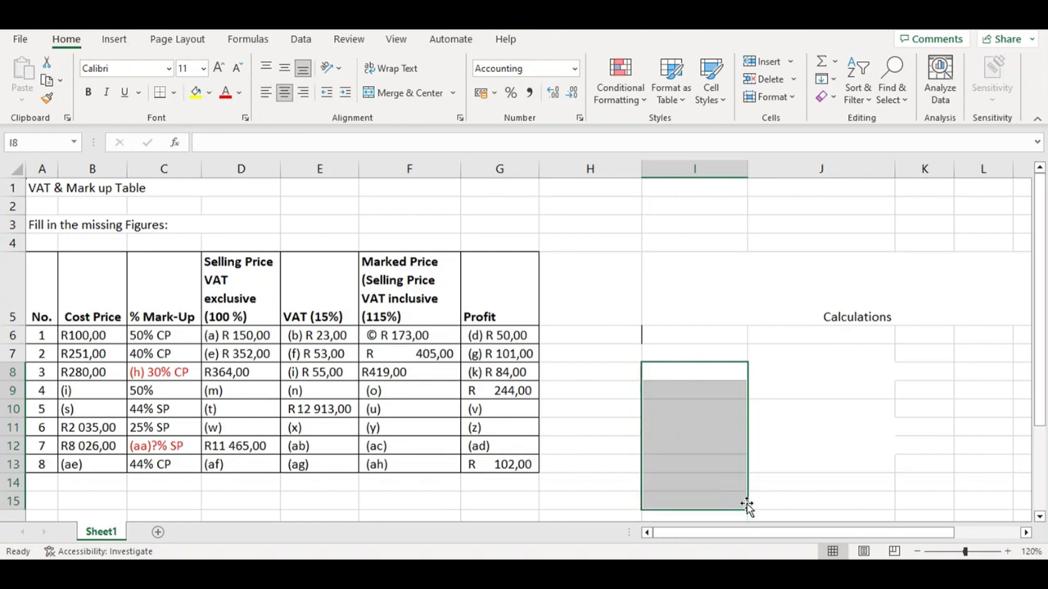
pyautogui.click(838, 482)
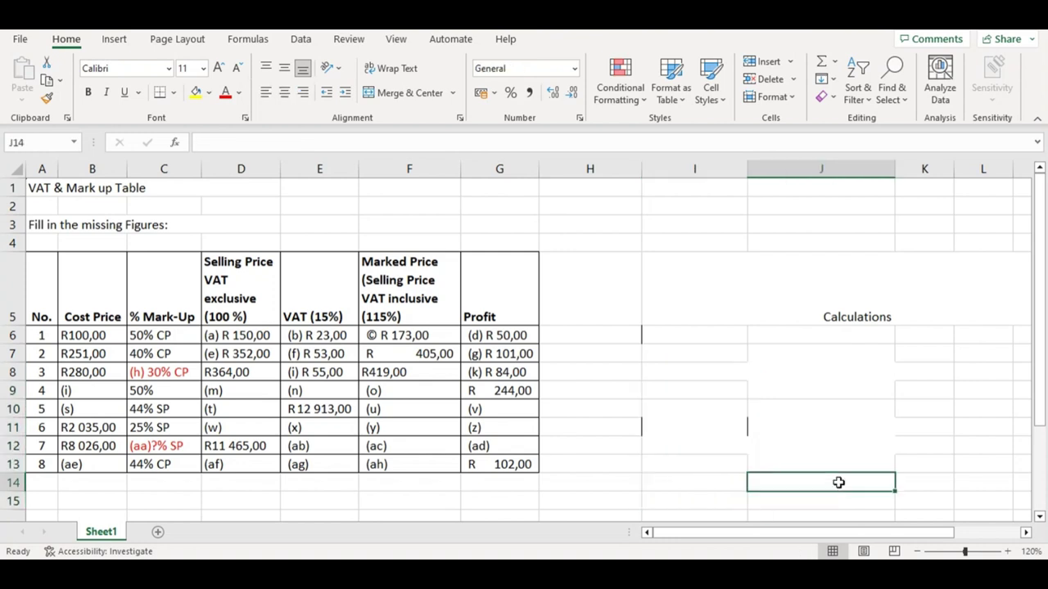
pyautogui.click(676, 356)
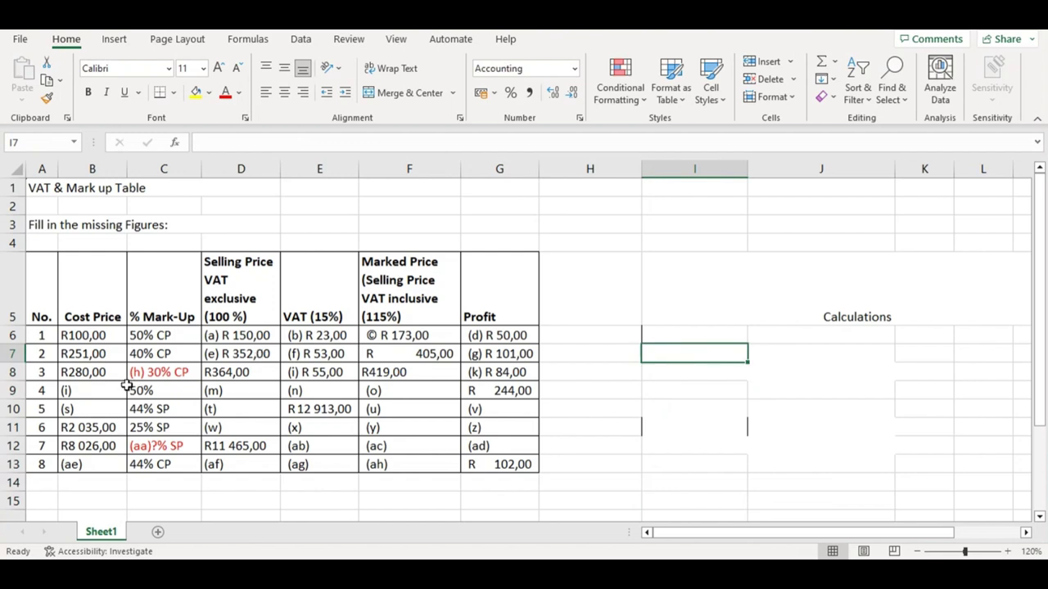
# - Add "CP" to item 4's mark-up in C9 so it reads "50% CP"
pyautogui.click(187, 390)
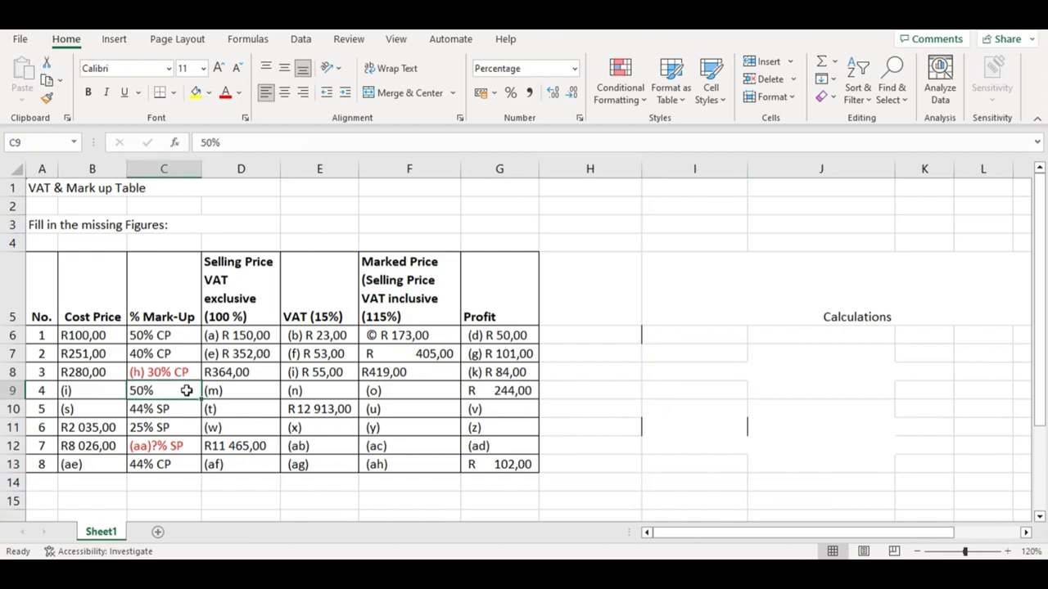
pyautogui.doubleClick(187, 390)
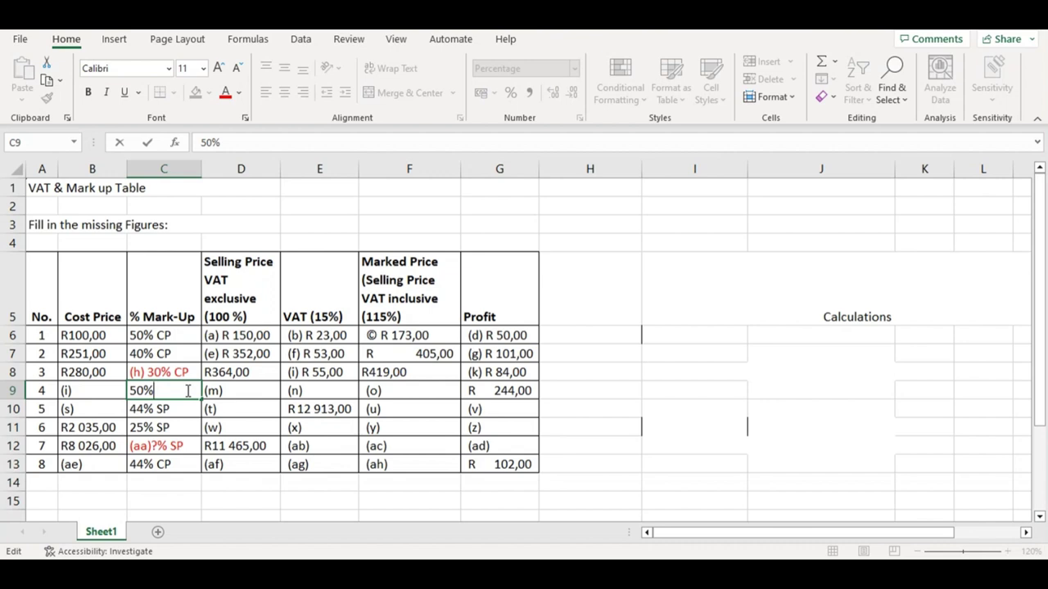
pyautogui.write('CP')
pyautogui.click(233, 405)
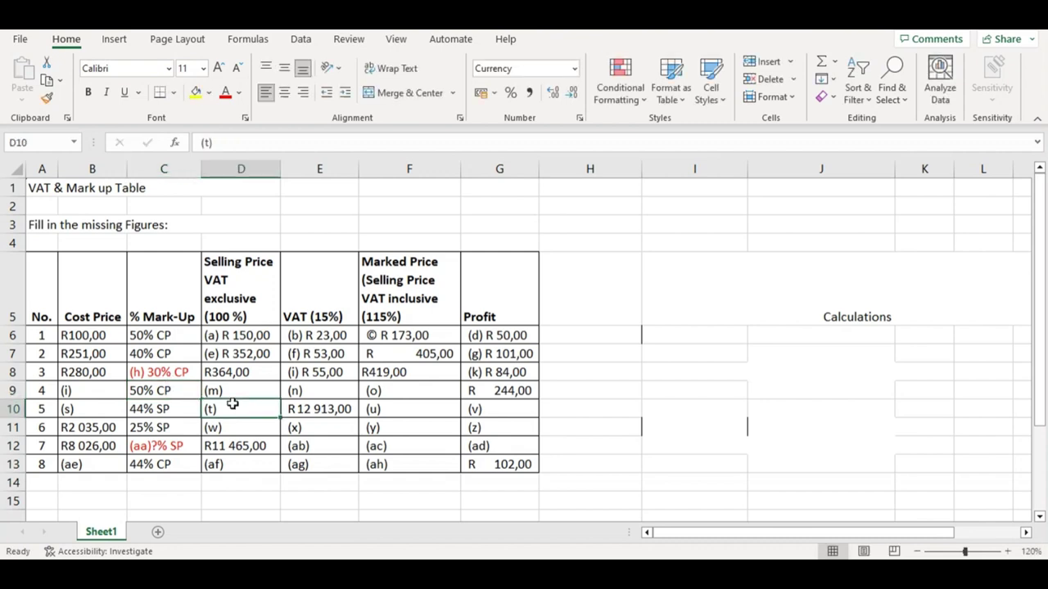
pyautogui.click(172, 388)
# - Review item 4's missing cost price, VAT-exclusive selling price, VAT and marked price cells in row 9
pyautogui.click(105, 391)
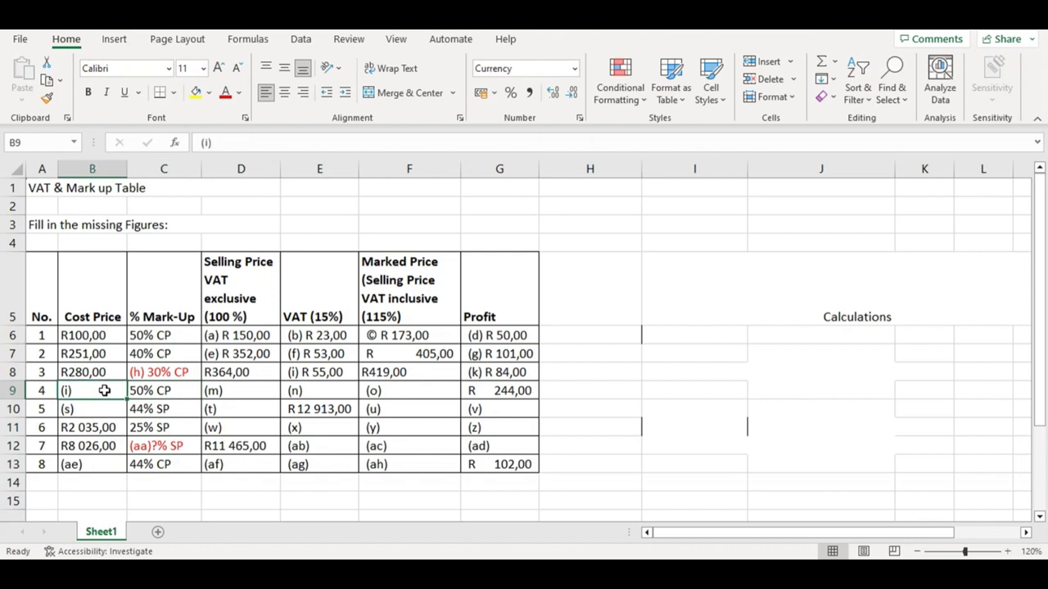
pyautogui.click(266, 391)
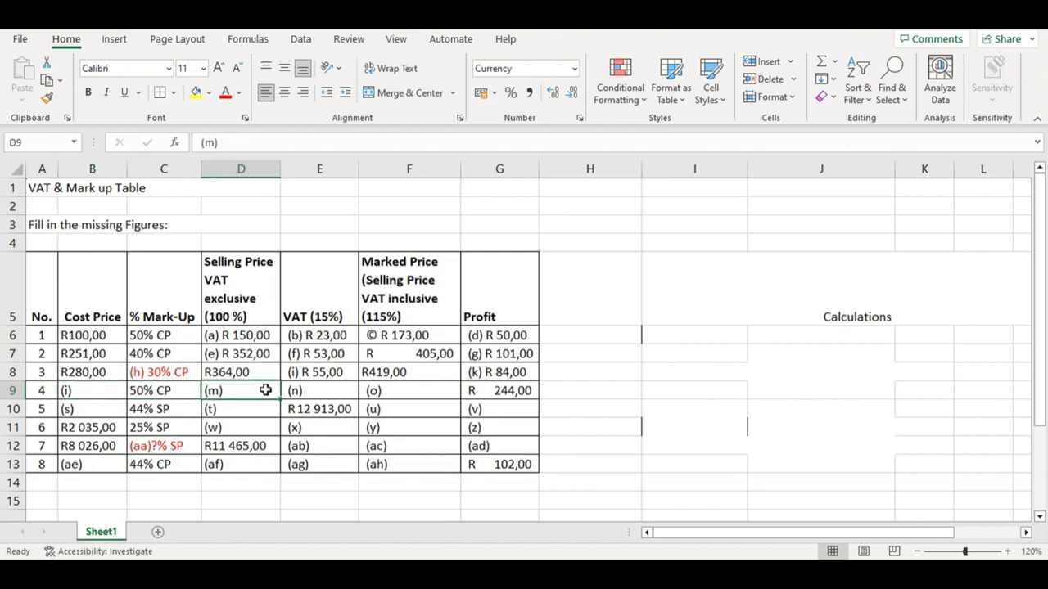
pyautogui.click(321, 391)
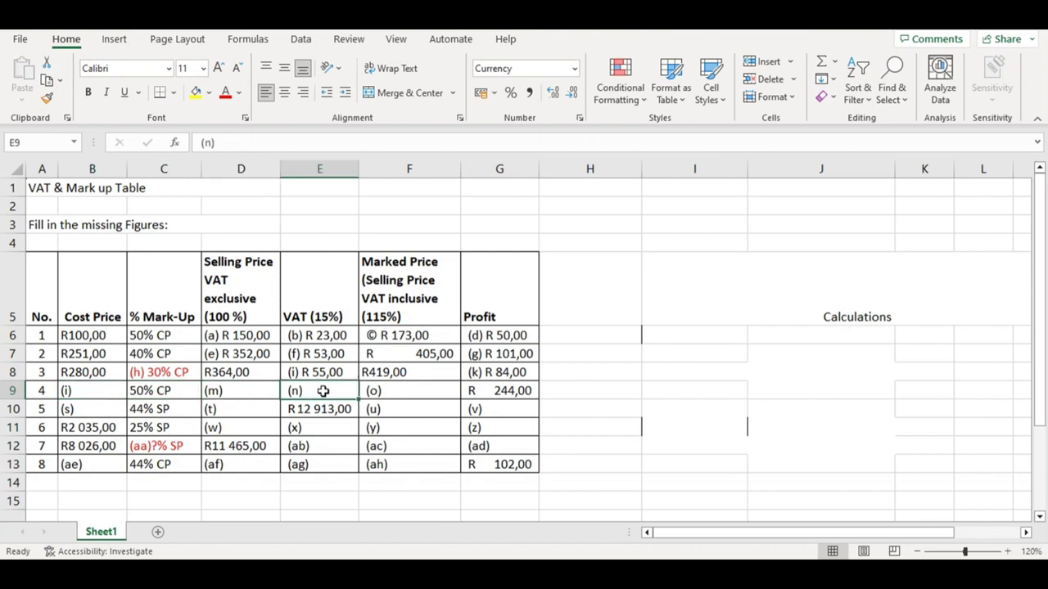
pyautogui.click(433, 390)
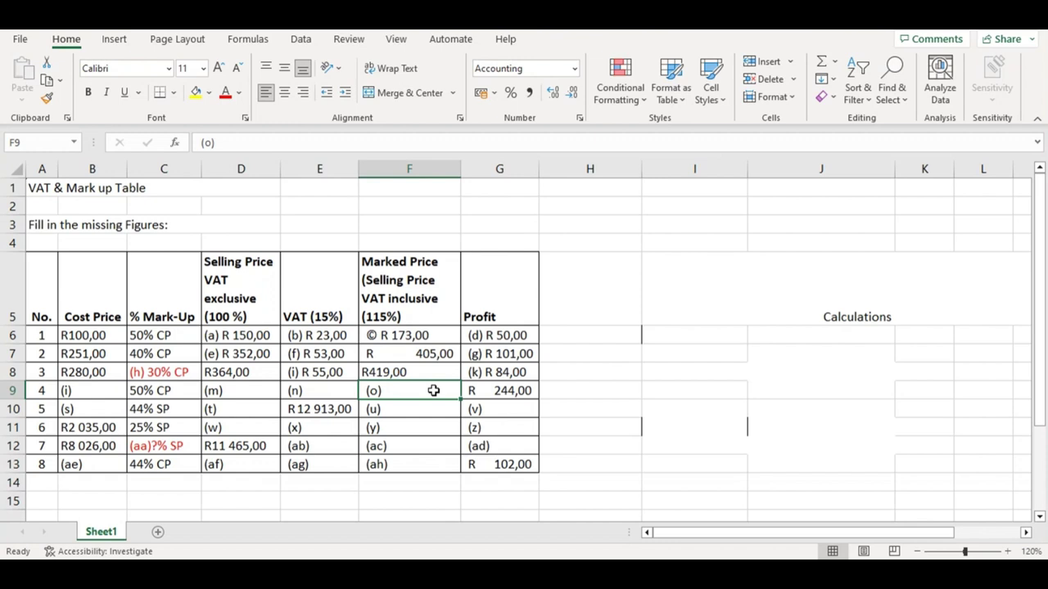
pyautogui.click(586, 339)
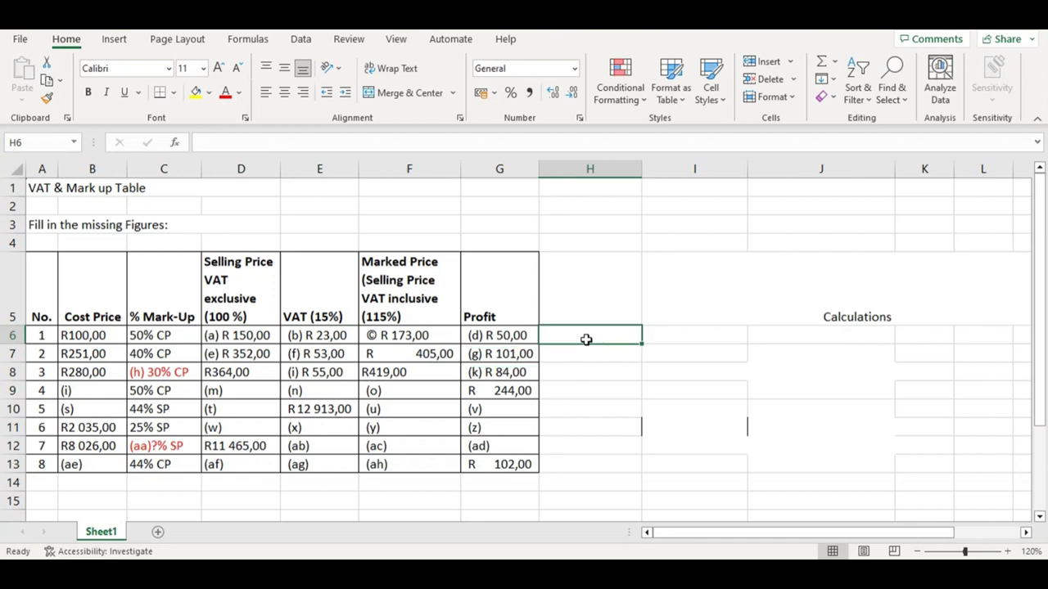
pyautogui.click(585, 374)
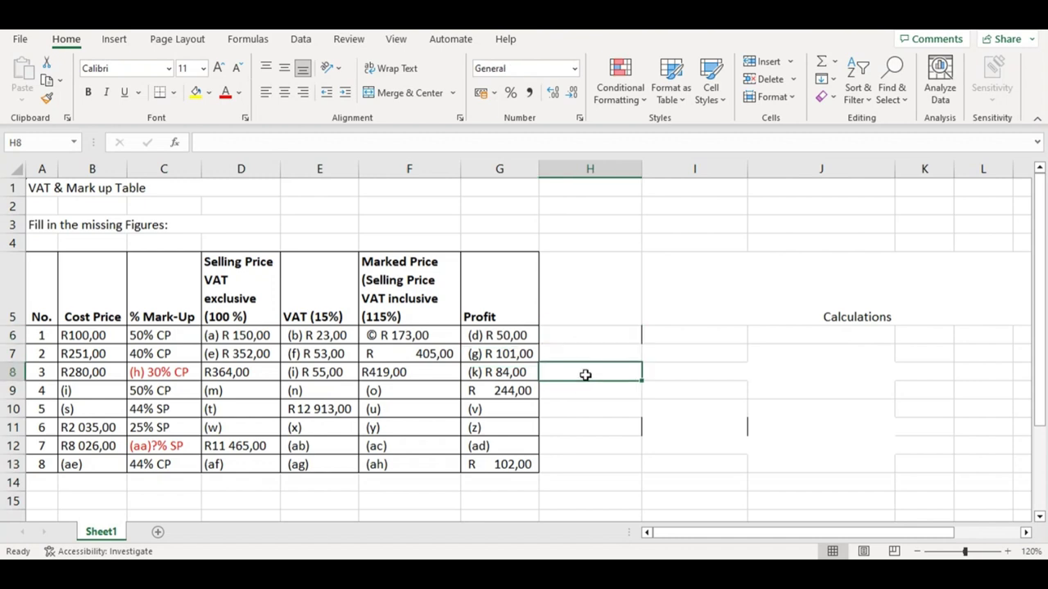
# - Enter the labels "CP" in I7 and "M-UP" in I8, left-aligning I8
pyautogui.click(689, 353)
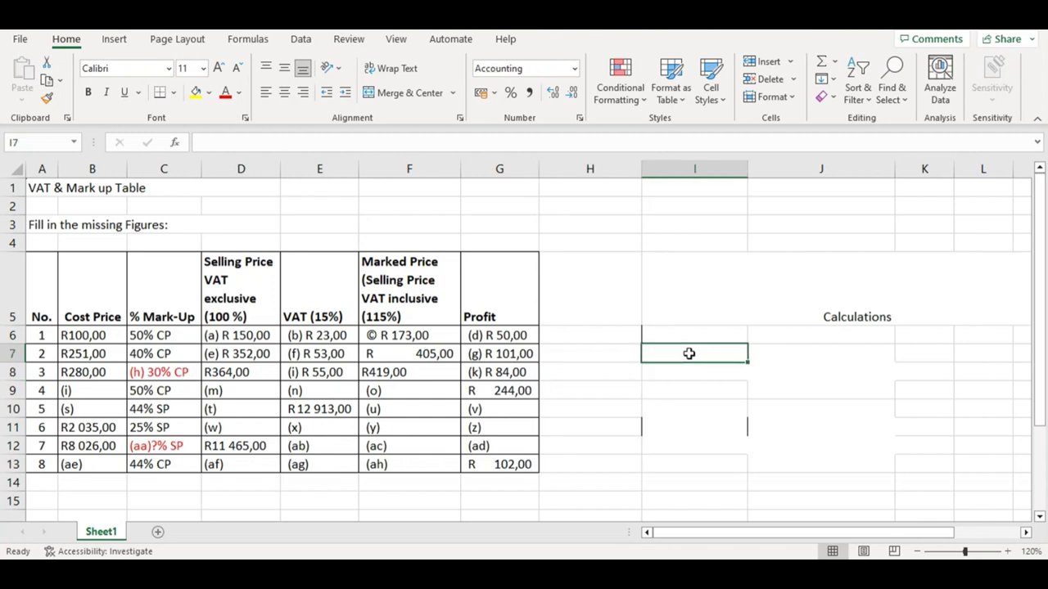
pyautogui.write('CP')
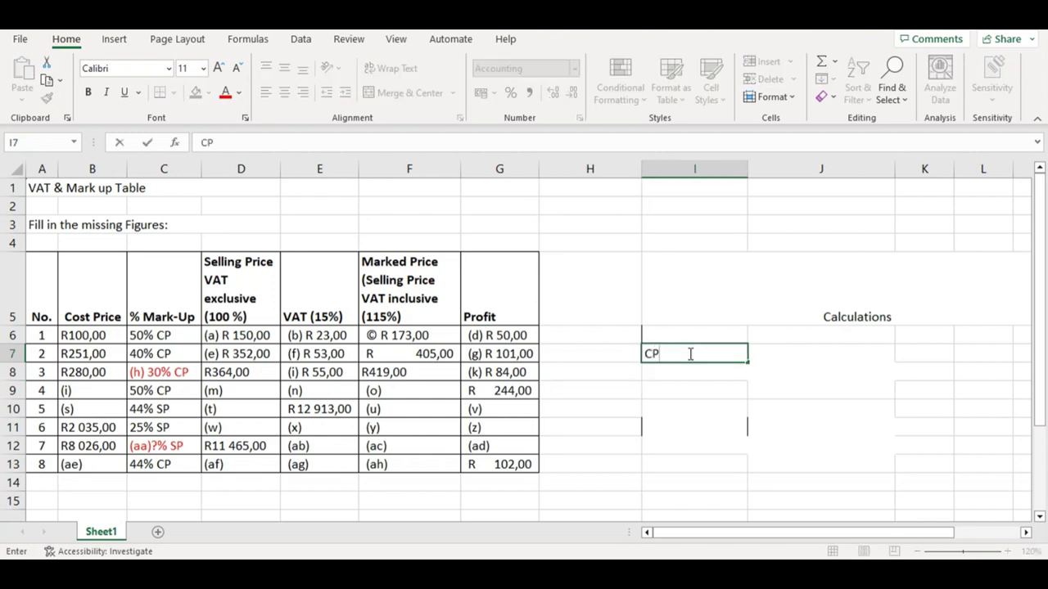
pyautogui.click(669, 370)
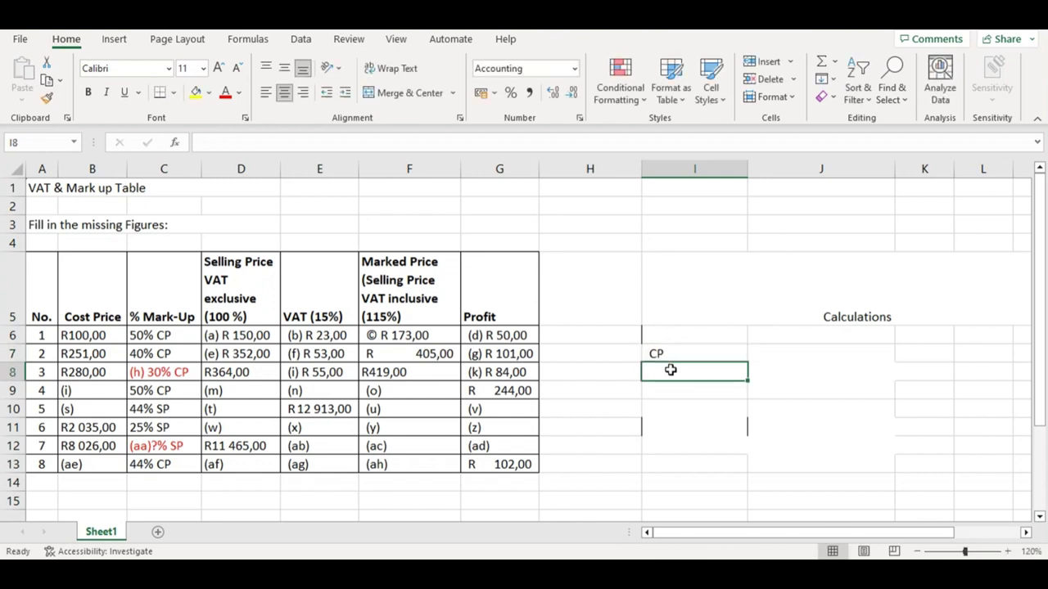
pyautogui.write('MP')
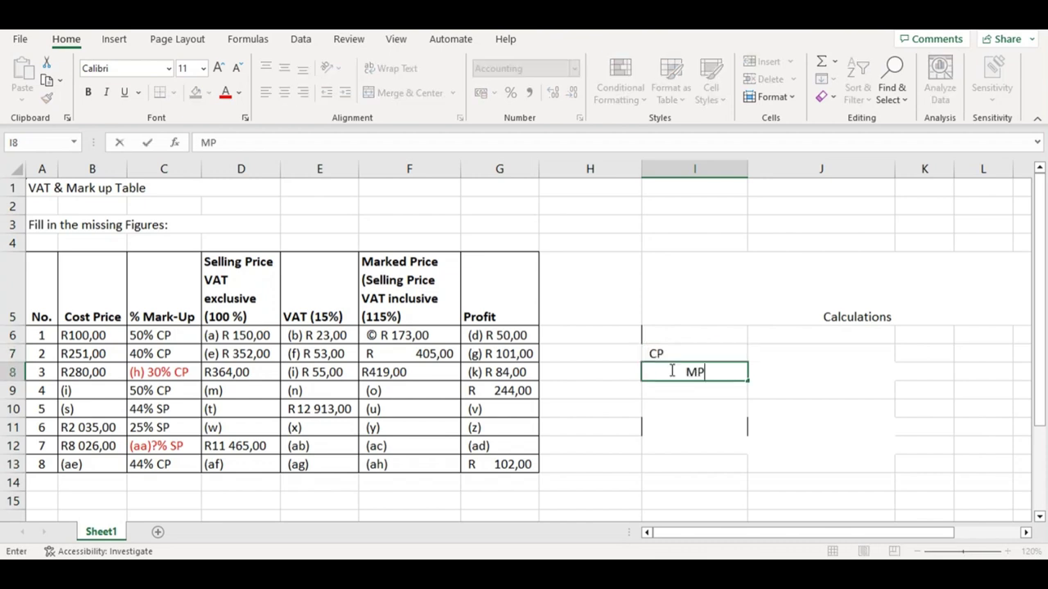
pyautogui.click(686, 429)
pyautogui.click(695, 375)
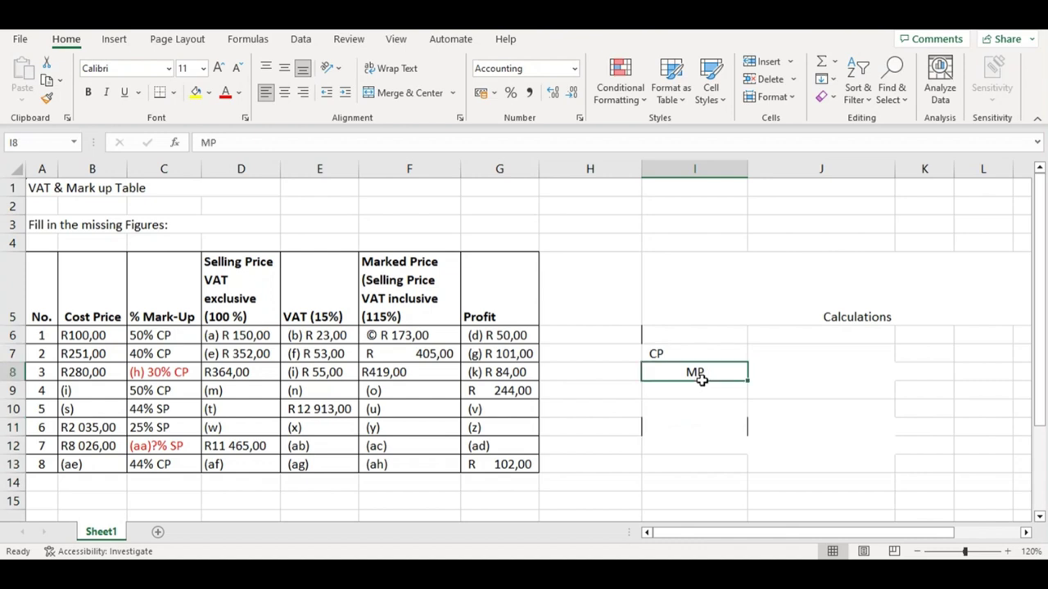
pyautogui.click(267, 92)
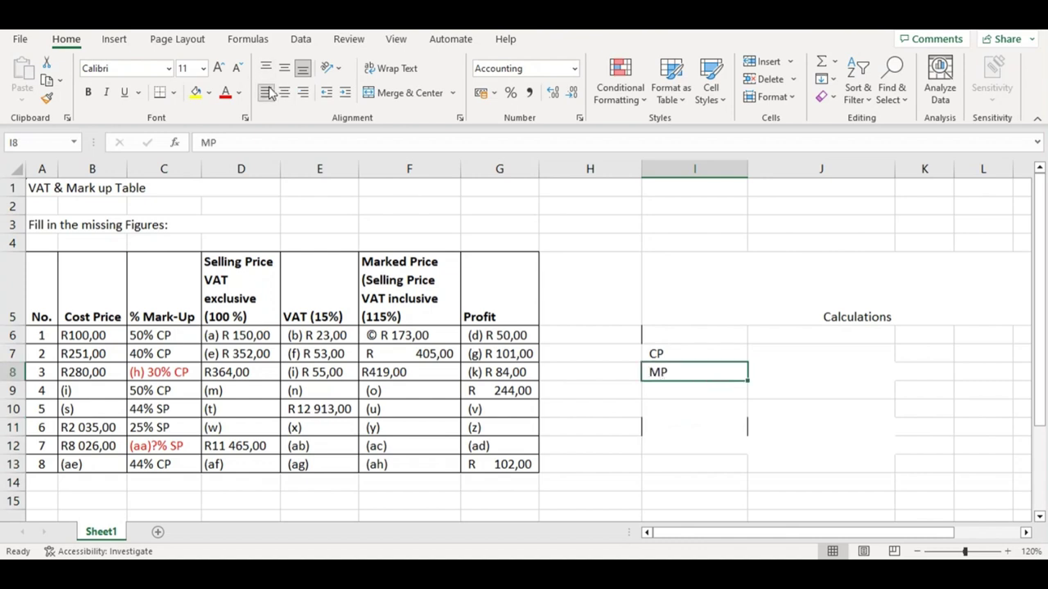
pyautogui.doubleClick(658, 371)
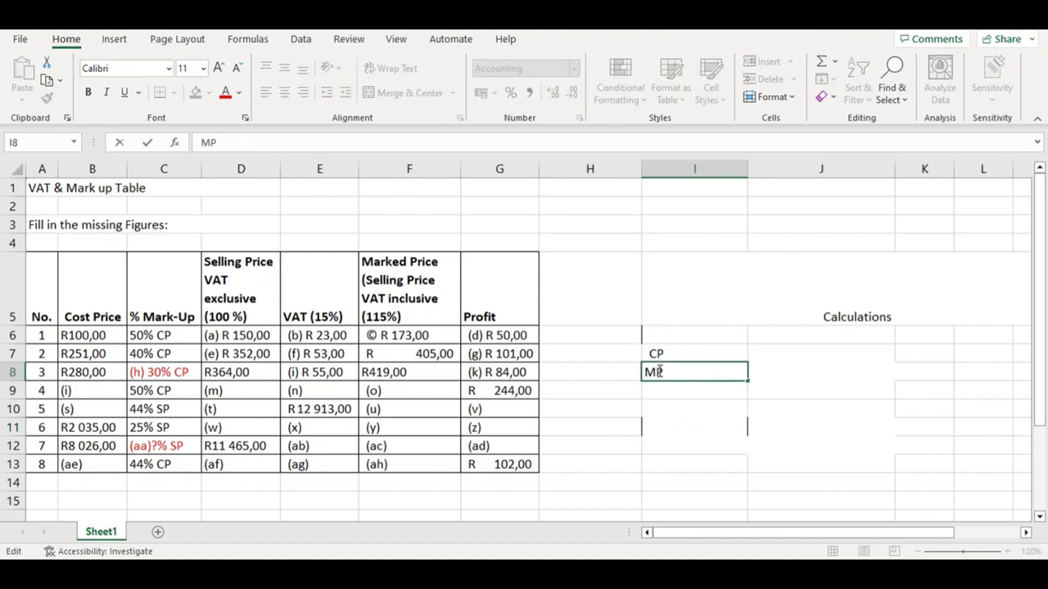
pyautogui.write('-u')
pyautogui.press('BackSpace')
pyautogui.write('U')
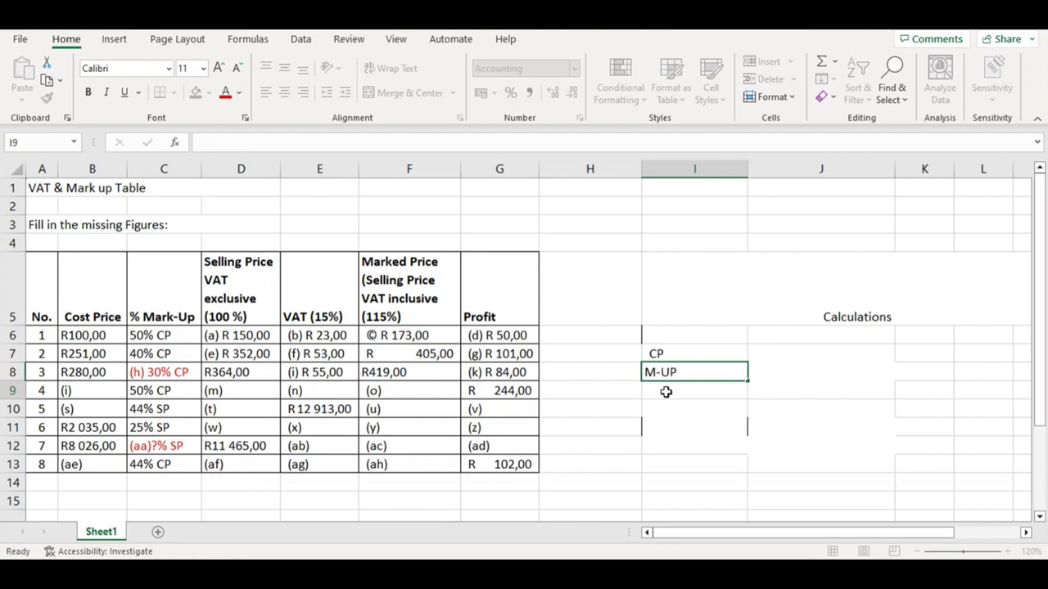
# - Enter the selling price label "SP =" in I9 under the mark-up label
pyautogui.click(662, 386)
pyautogui.write('SP')
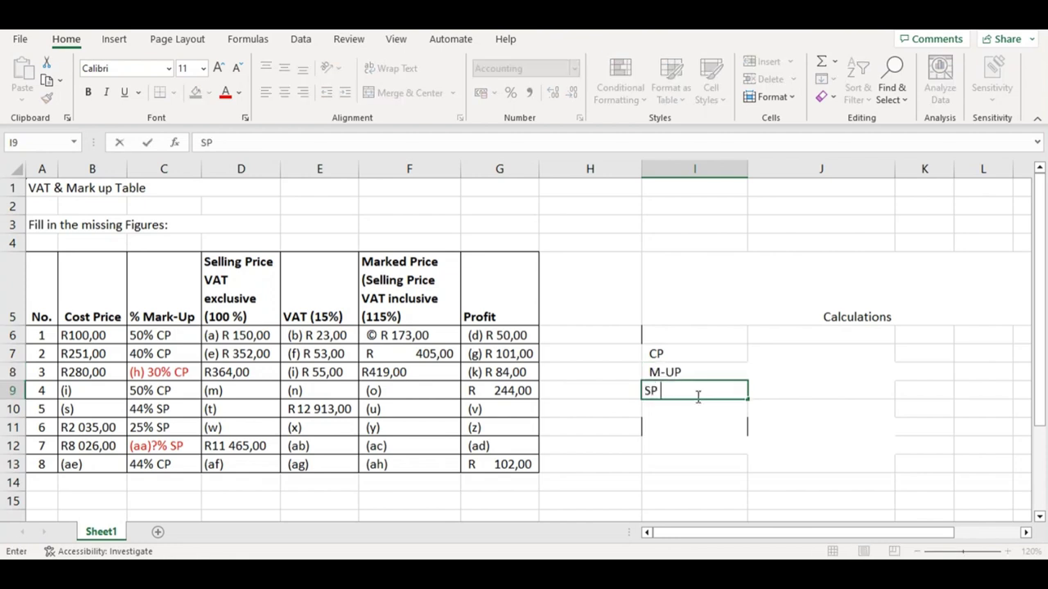
pyautogui.write(' +')
pyautogui.press('BackSpace')
pyautogui.write('=')
# - Add equals signs to the mark-up and cost price labels, making I8 "M-UP =" and I7 "CP ="
pyautogui.doubleClick(695, 370)
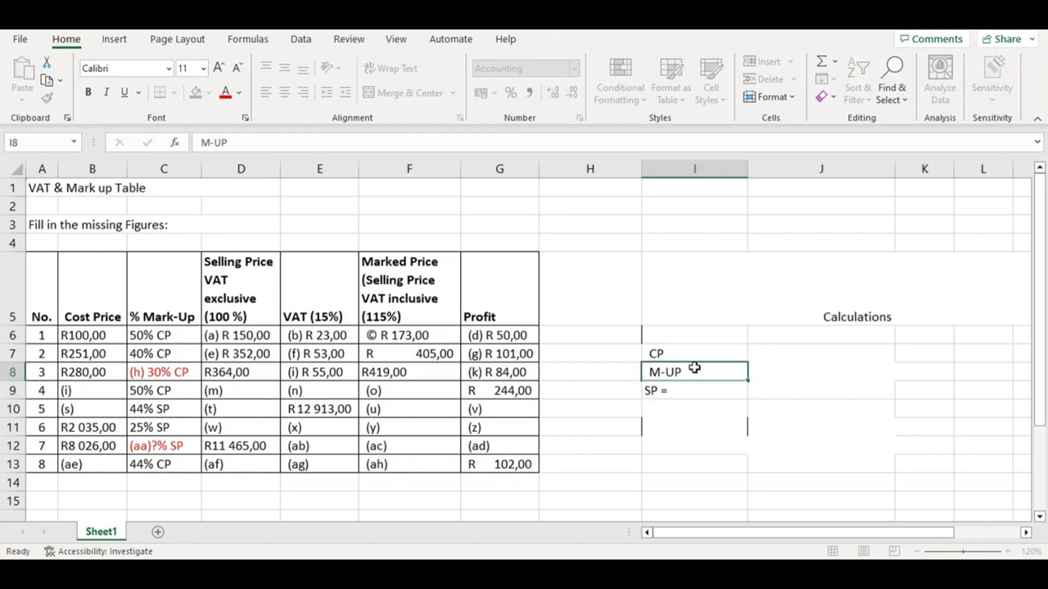
pyautogui.write('+')
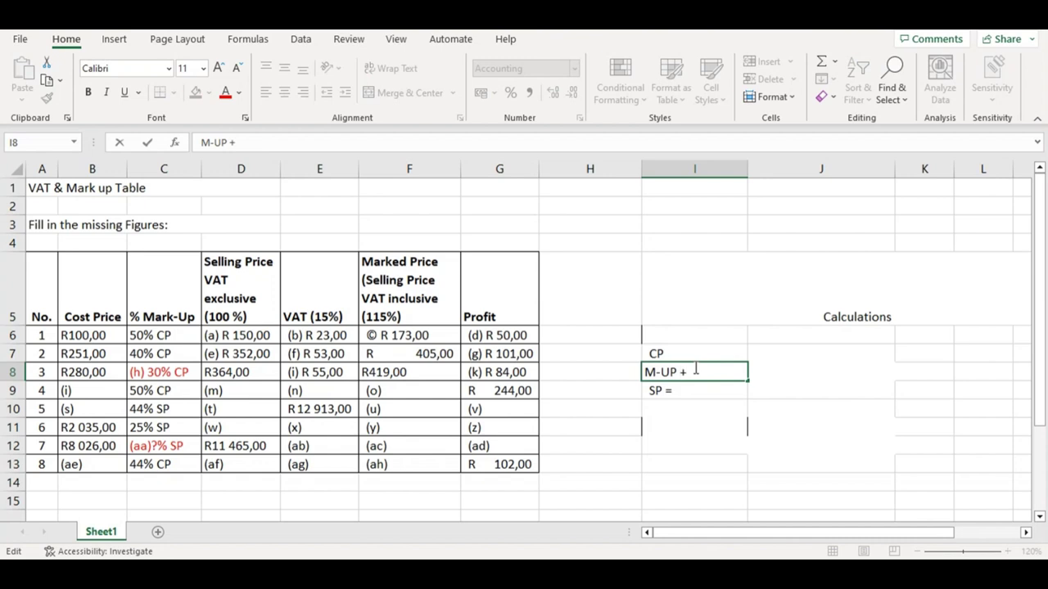
pyautogui.press('BackSpace')
pyautogui.write('=')
pyautogui.doubleClick(676, 353)
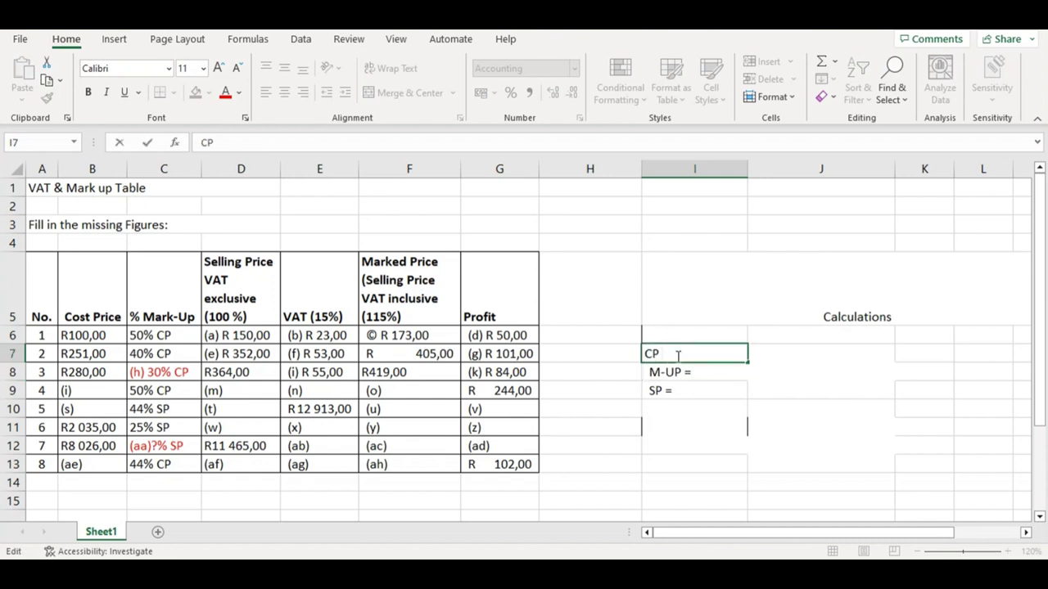
pyautogui.write('+')
pyautogui.press('BackSpace')
pyautogui.write('=')
# - Complete the percentages for item 4 as "M-UP = 50%" in I8 and "CP = 100%" in I7
pyautogui.doubleClick(694, 373)
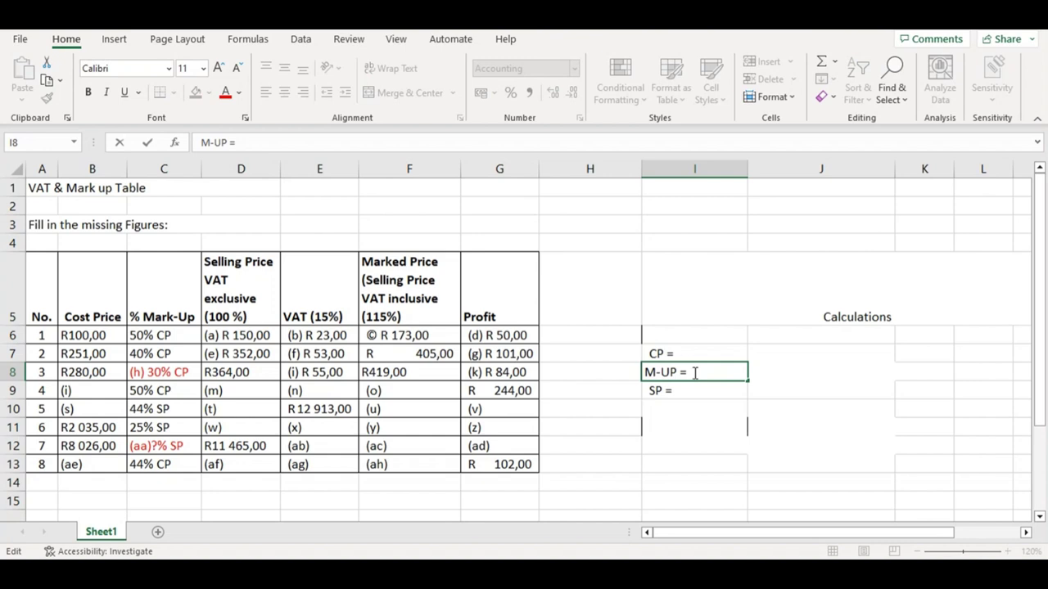
pyautogui.write('50%')
pyautogui.doubleClick(679, 354)
pyautogui.write('1')
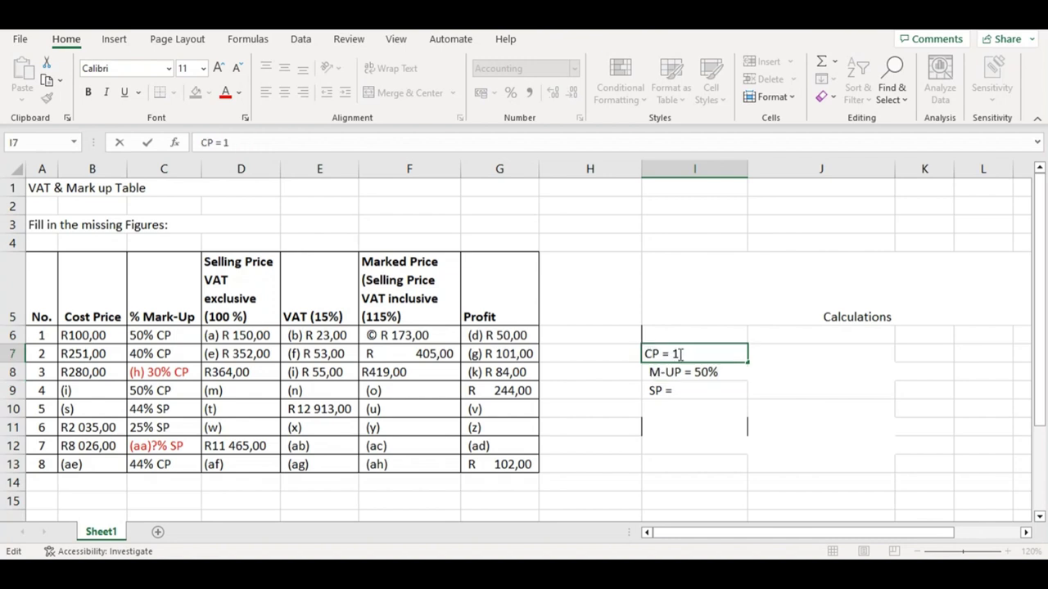
pyautogui.write('00%')
pyautogui.click(689, 388)
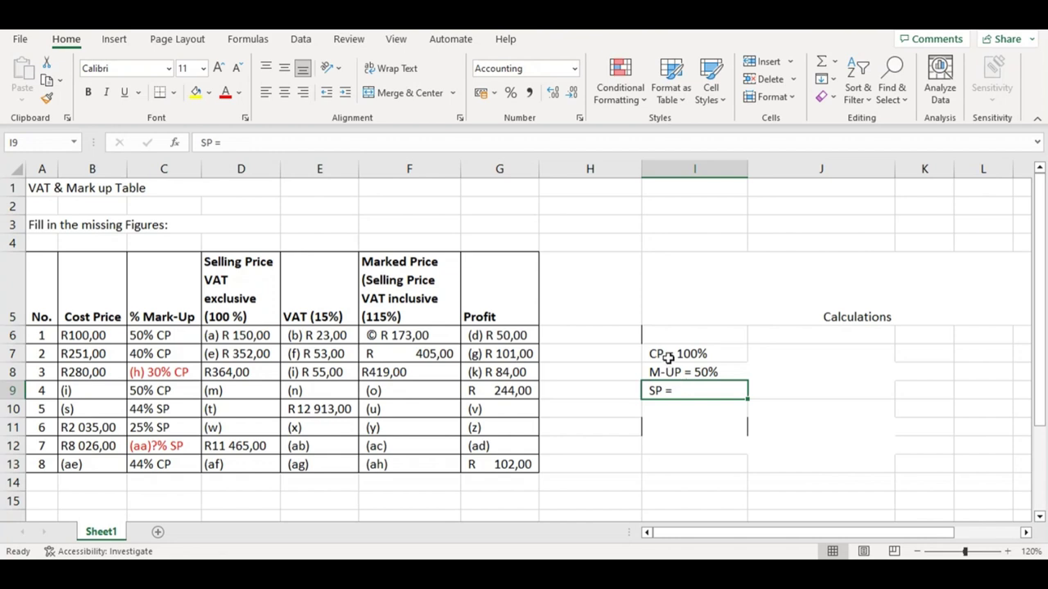
# - Complete item 4's selling price line in I9 as "SP = 150%" from the CP and M-UP percentages
pyautogui.click(668, 354)
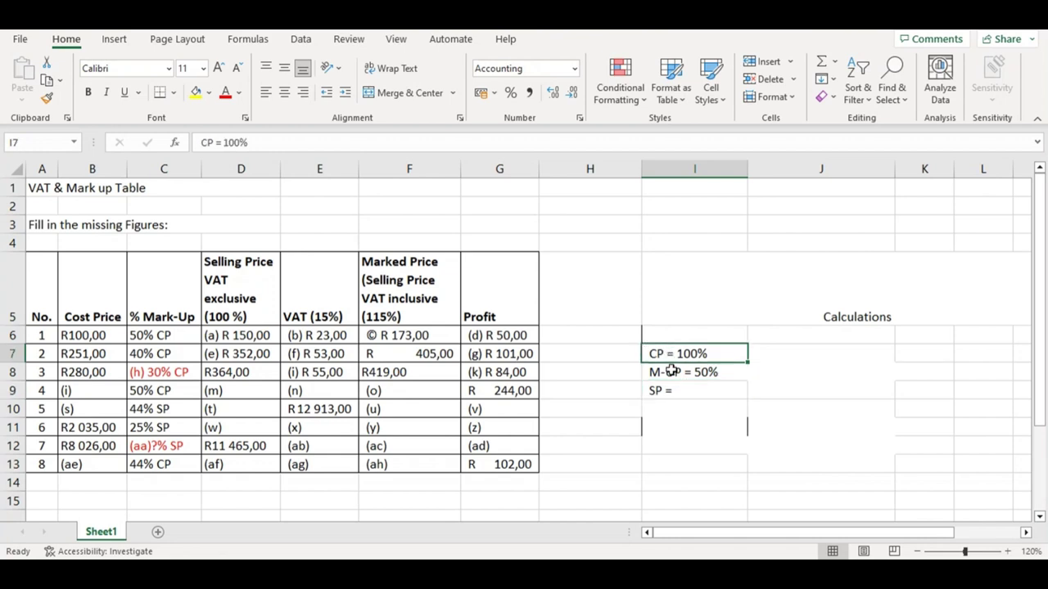
pyautogui.click(670, 370)
pyautogui.doubleClick(688, 390)
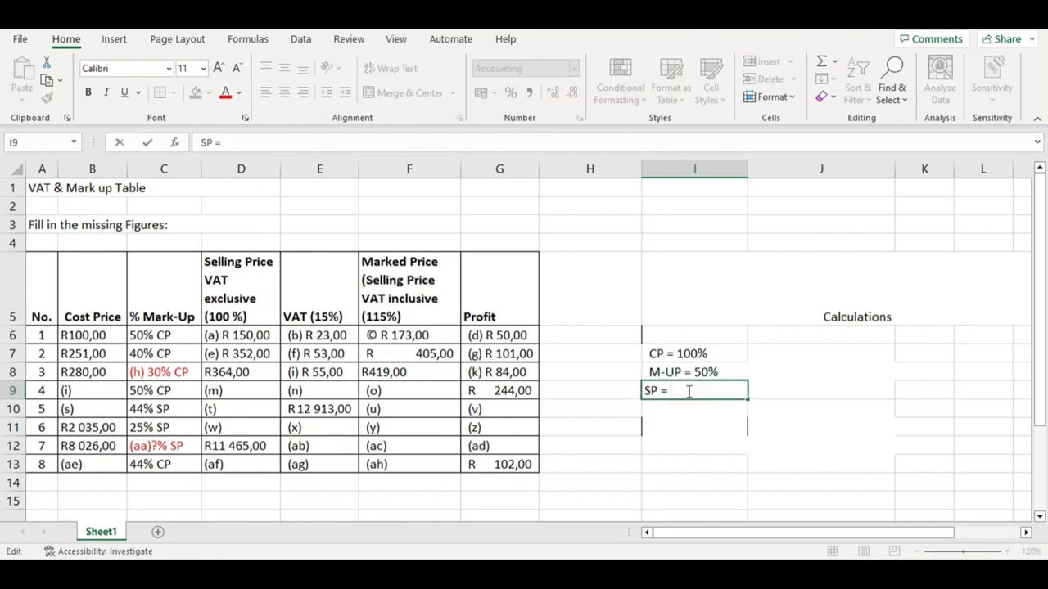
pyautogui.write('!')
pyautogui.press('BackSpace')
pyautogui.write('150%')
pyautogui.click(757, 441)
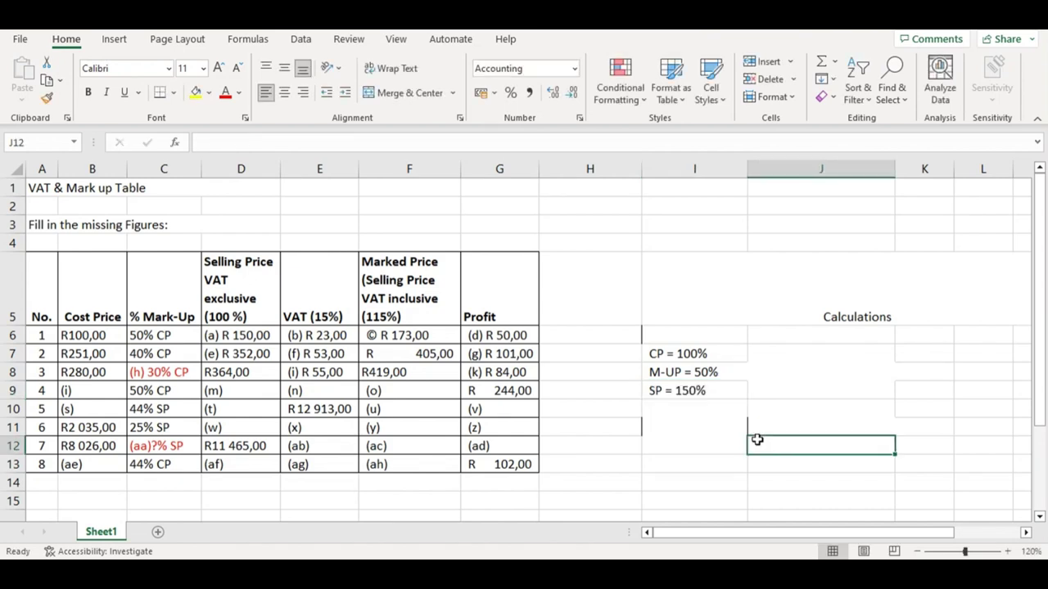
pyautogui.click(761, 360)
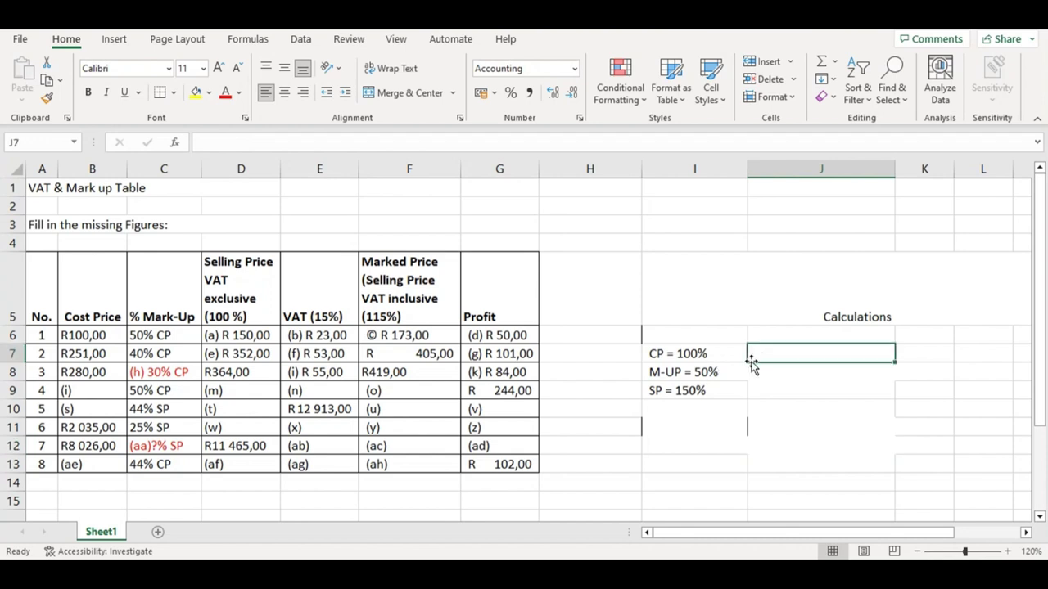
# - Enter item 4's profit as "R244" in J8, beside the 50% mark-up line
pyautogui.click(97, 390)
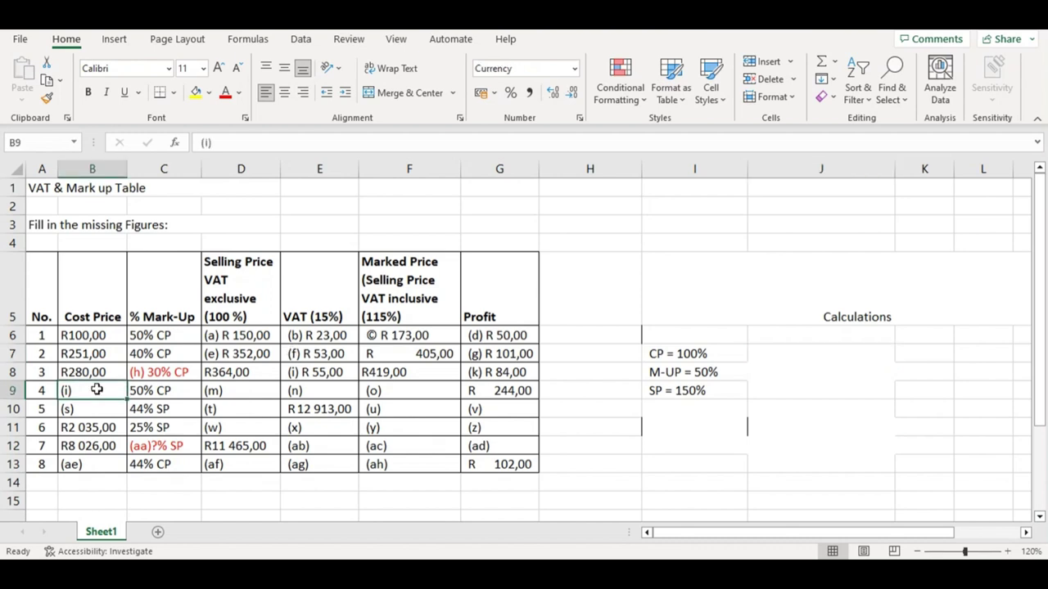
pyautogui.click(769, 373)
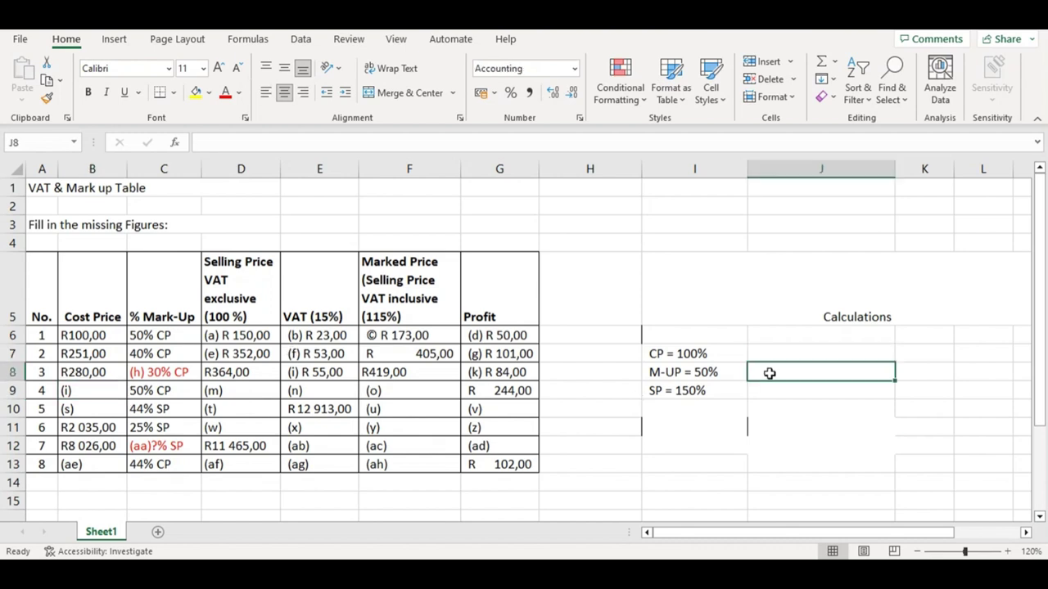
pyautogui.write('R')
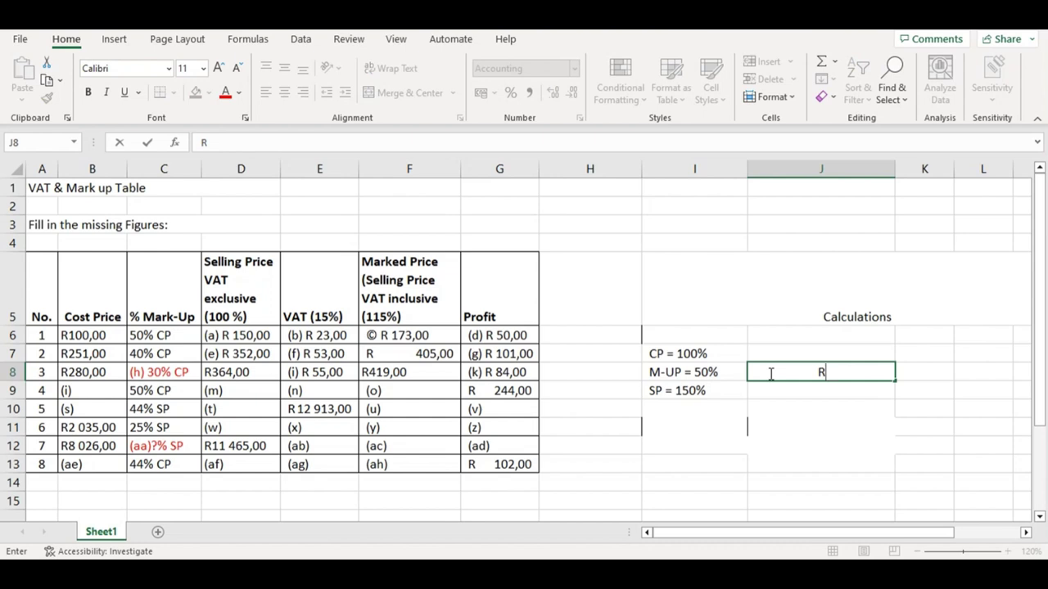
pyautogui.write('244')
pyautogui.click(828, 418)
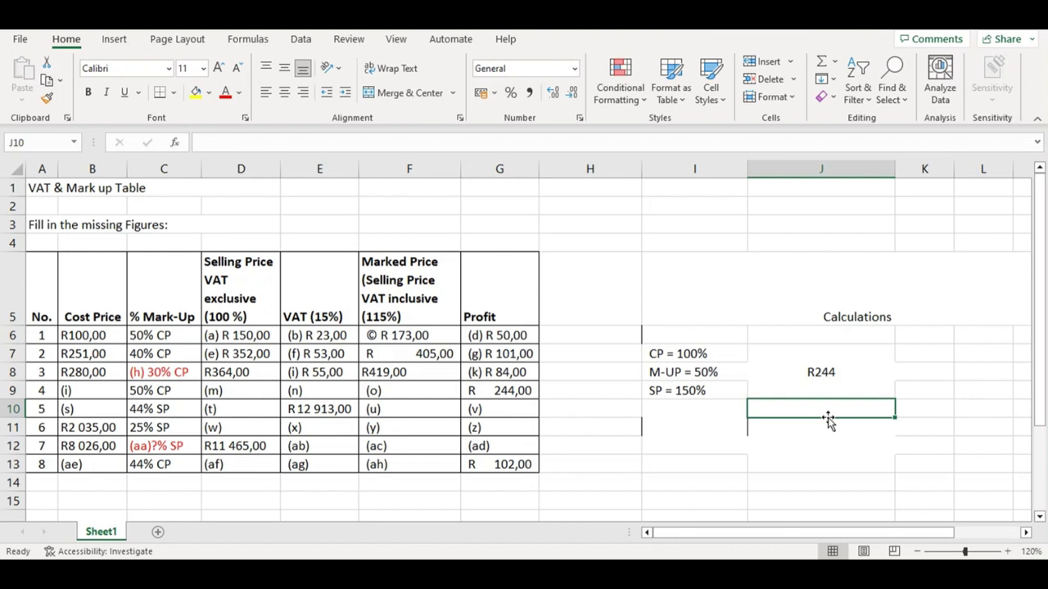
# - Enter item 4's cost price calculation "244 x 100/50 = 488" in J7, beside the CP percentage
pyautogui.click(796, 355)
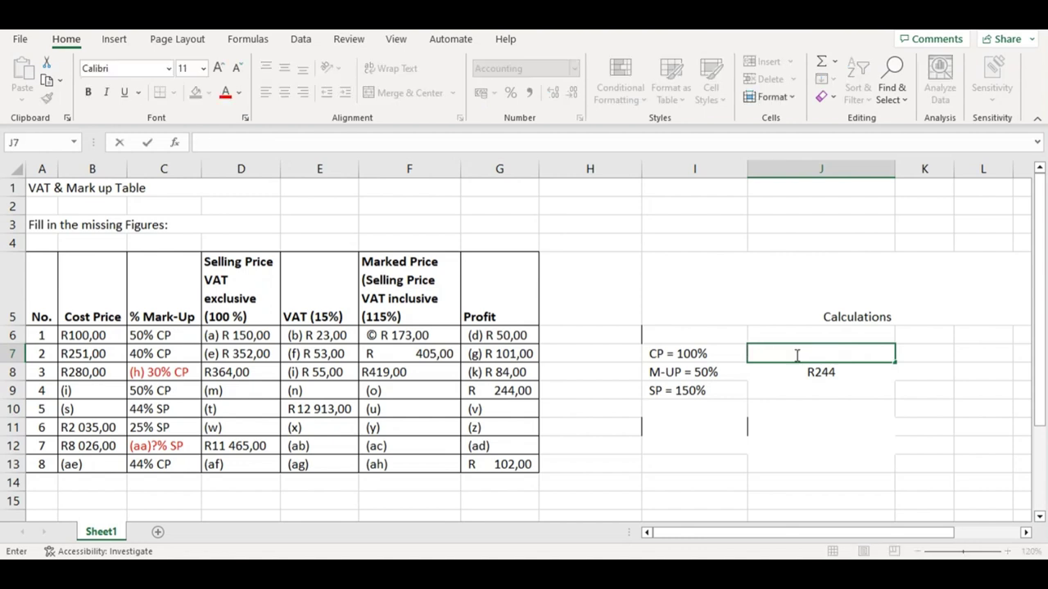
pyautogui.write('244 x 100/50')
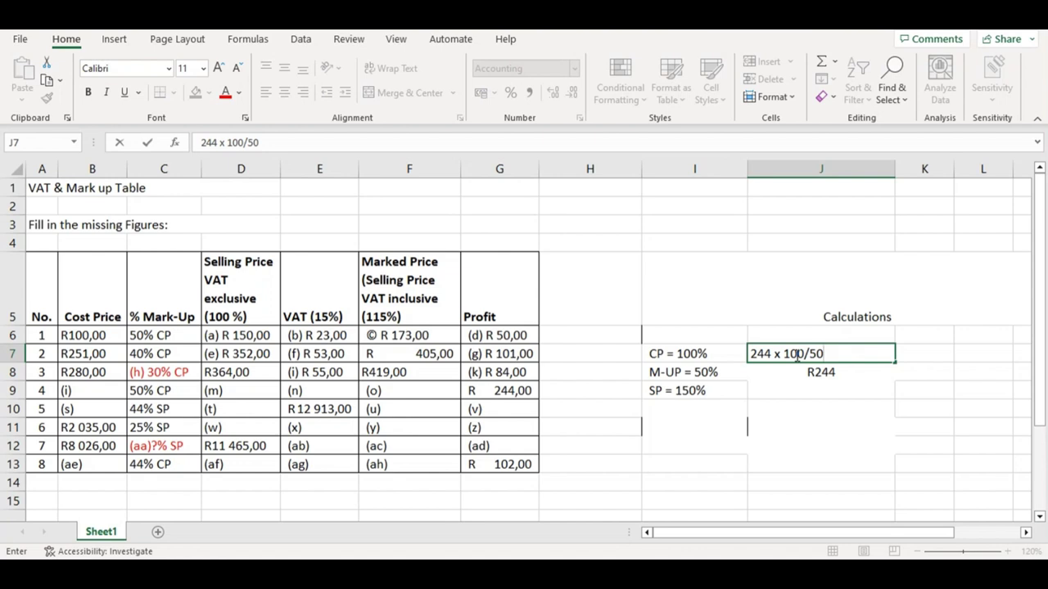
pyautogui.click(119, 386)
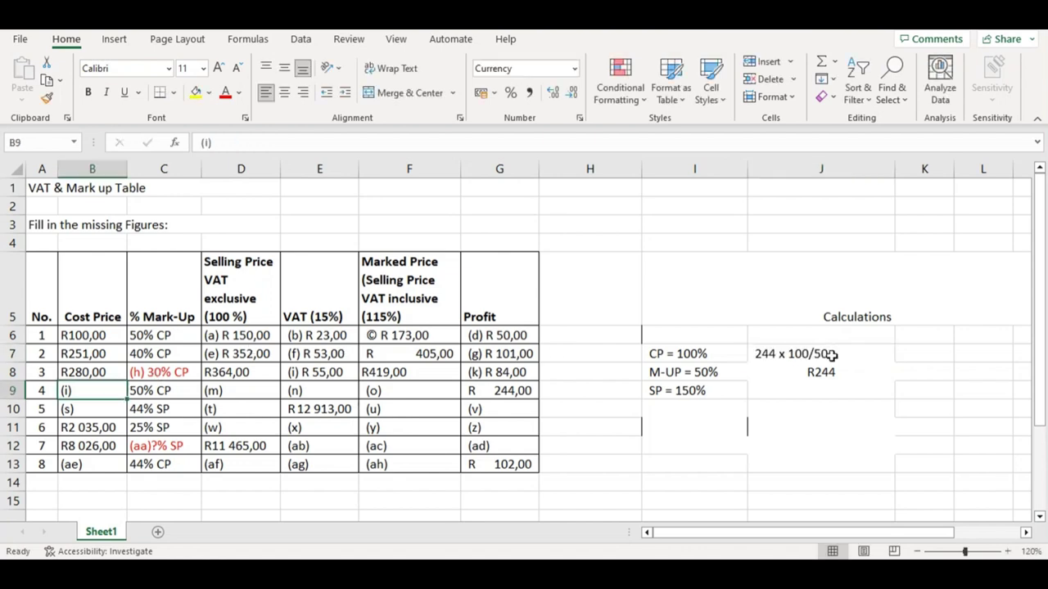
pyautogui.click(823, 354)
pyautogui.doubleClick(830, 354)
pyautogui.write('= 4')
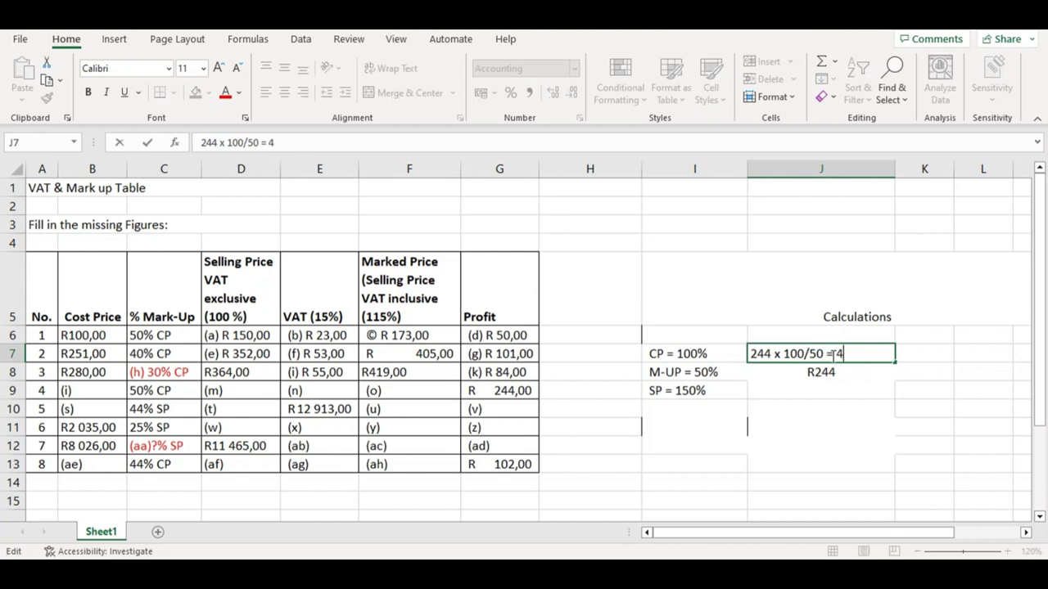
pyautogui.write('88')
# - Complete item 4's cost price in B9 as "(i) R488,00"
pyautogui.click(87, 390)
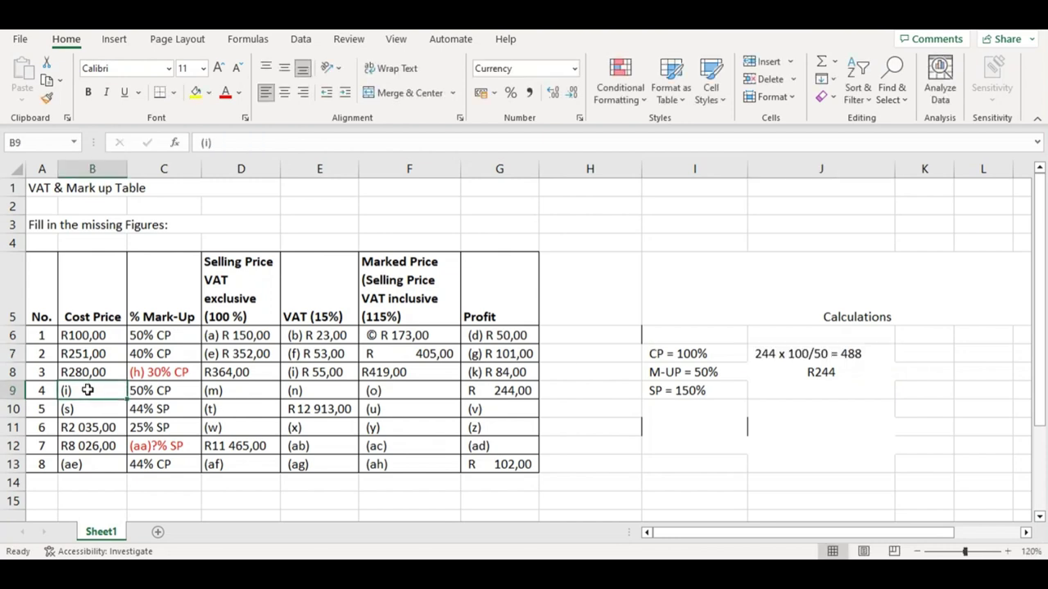
pyautogui.doubleClick(88, 390)
pyautogui.write('R')
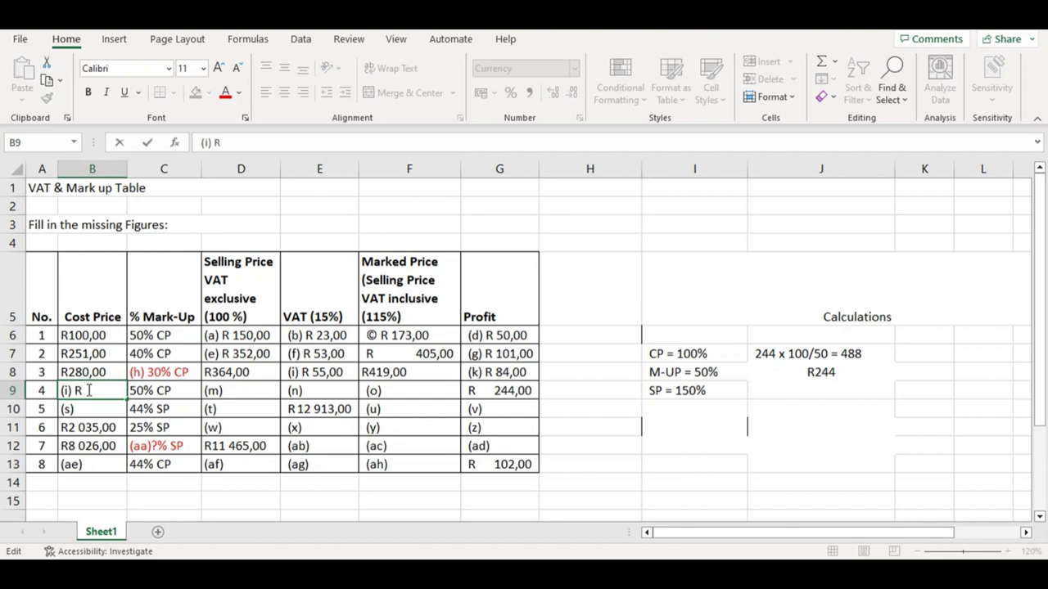
pyautogui.write('488,00')
pyautogui.click(195, 413)
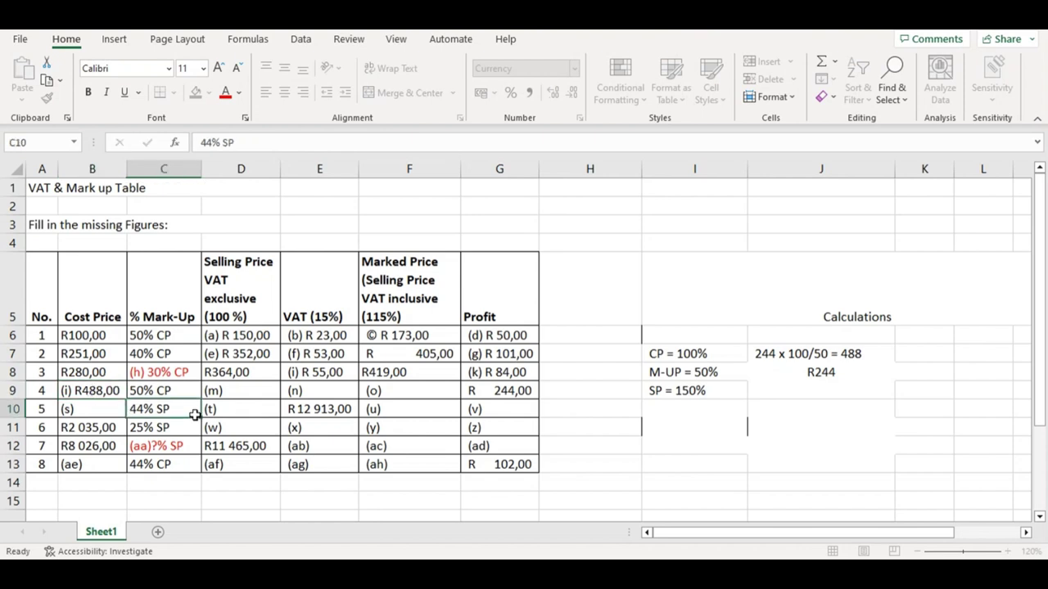
# - Examine item 4's cost price calculation and percentages, and its cost price and profit cells as the basis for selling price (m)
pyautogui.click(824, 351)
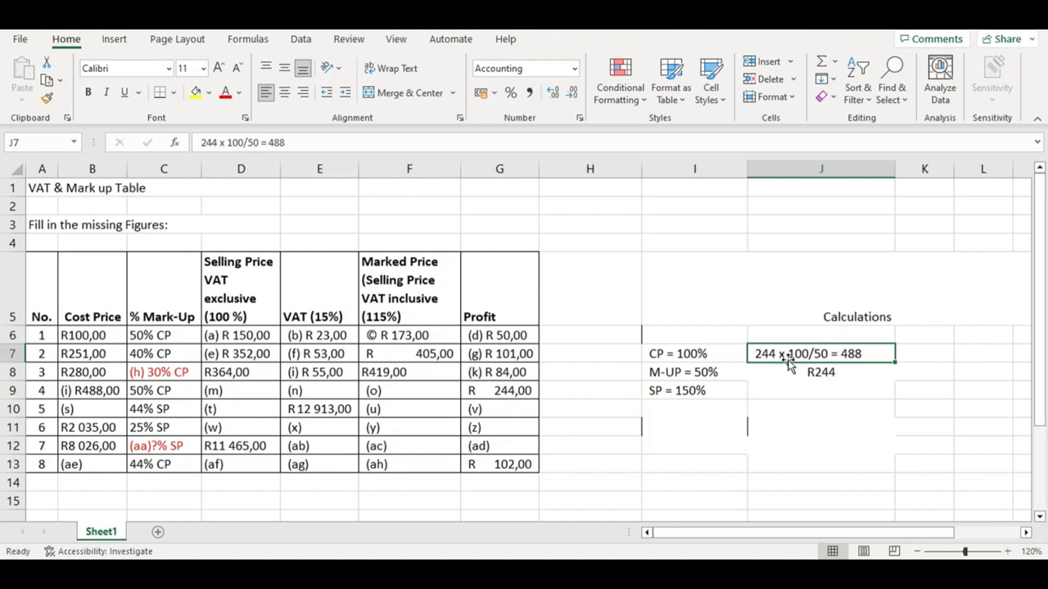
pyautogui.click(696, 354)
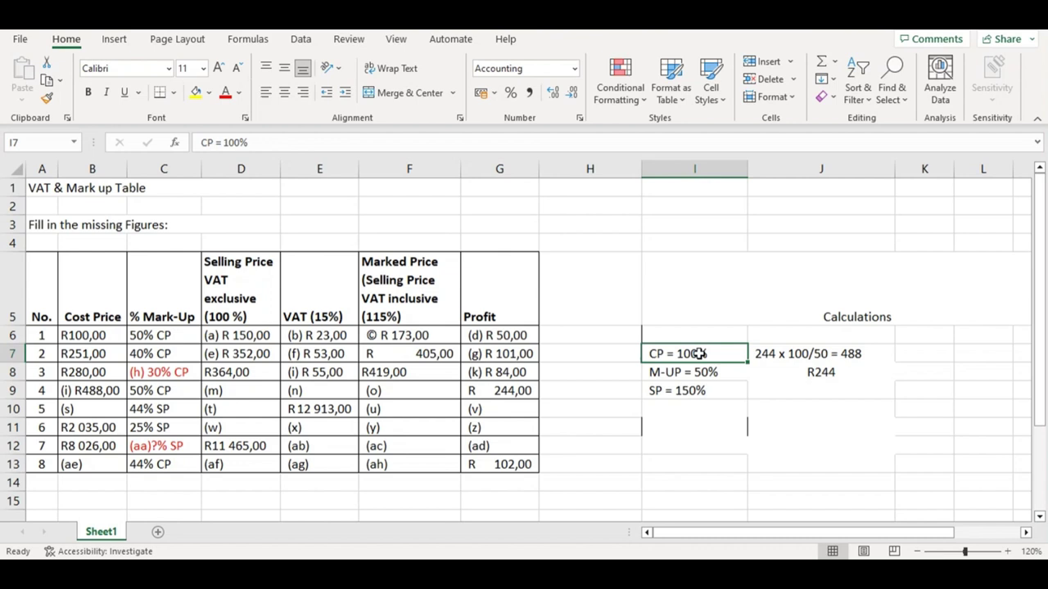
pyautogui.click(827, 353)
pyautogui.click(705, 368)
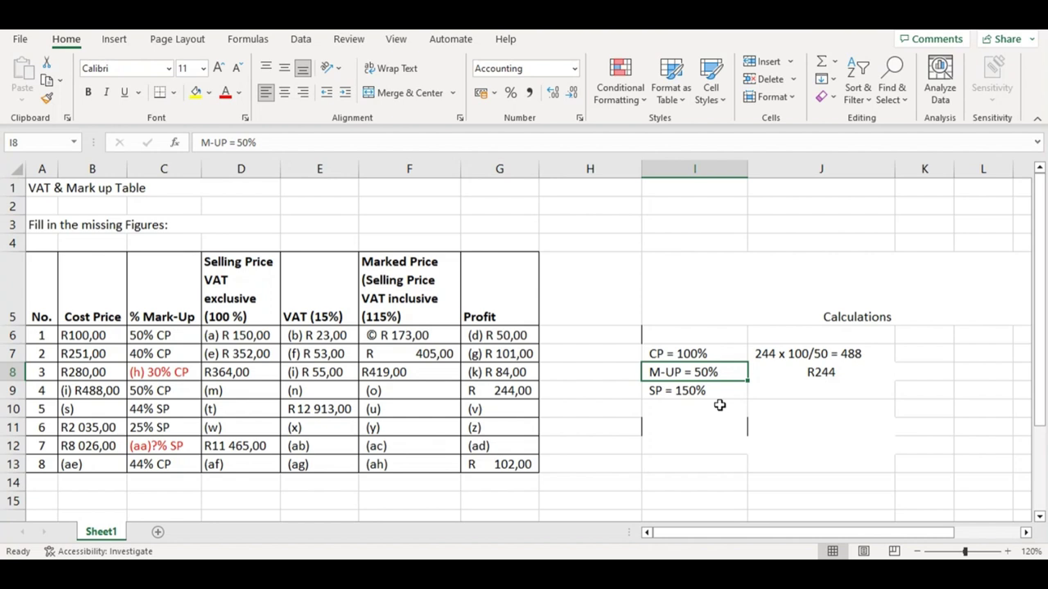
pyautogui.click(777, 408)
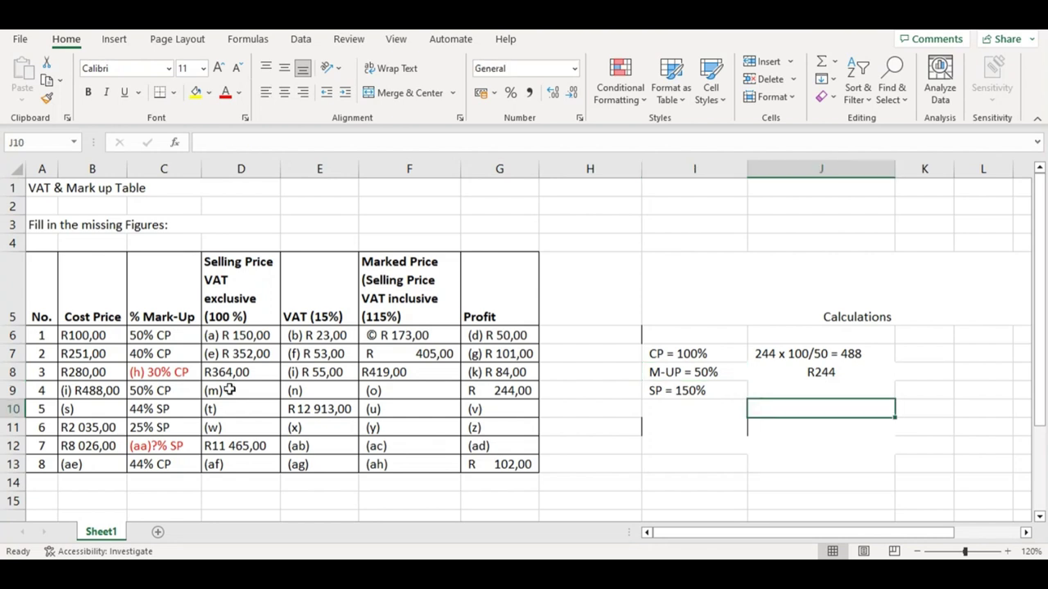
pyautogui.click(230, 391)
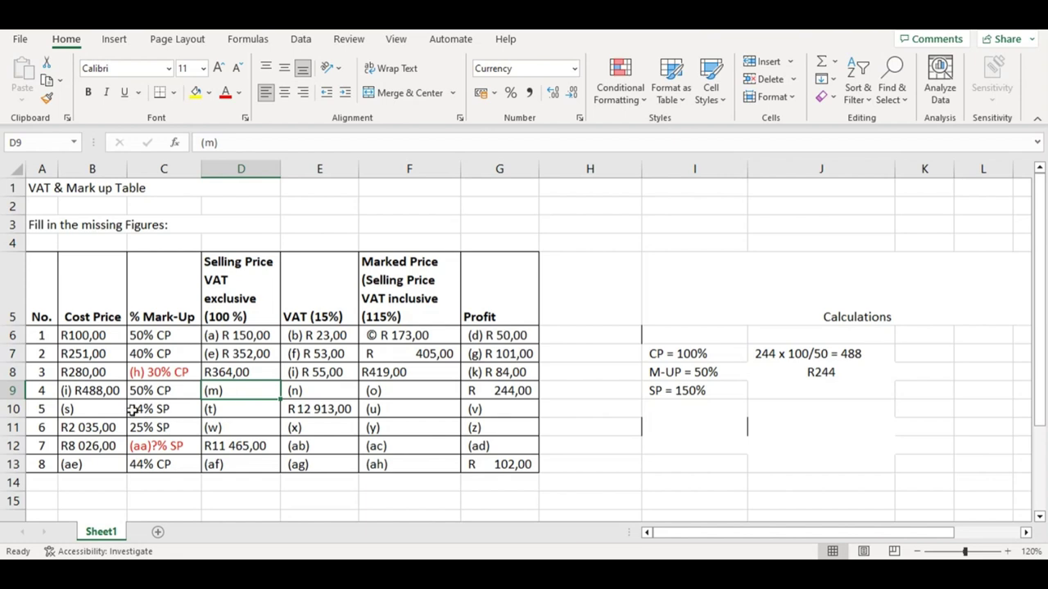
pyautogui.click(106, 393)
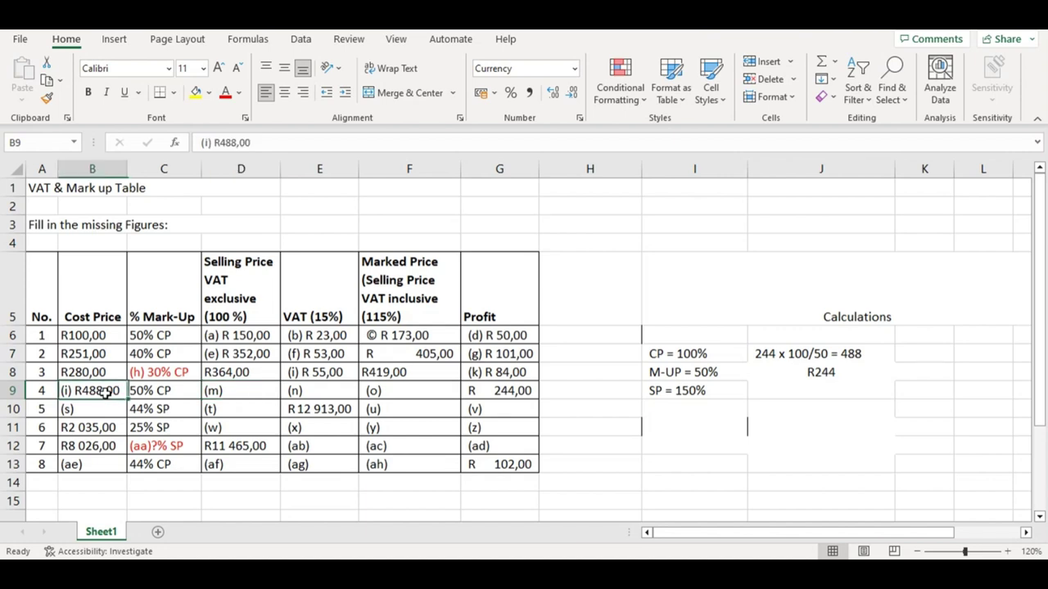
pyautogui.click(516, 391)
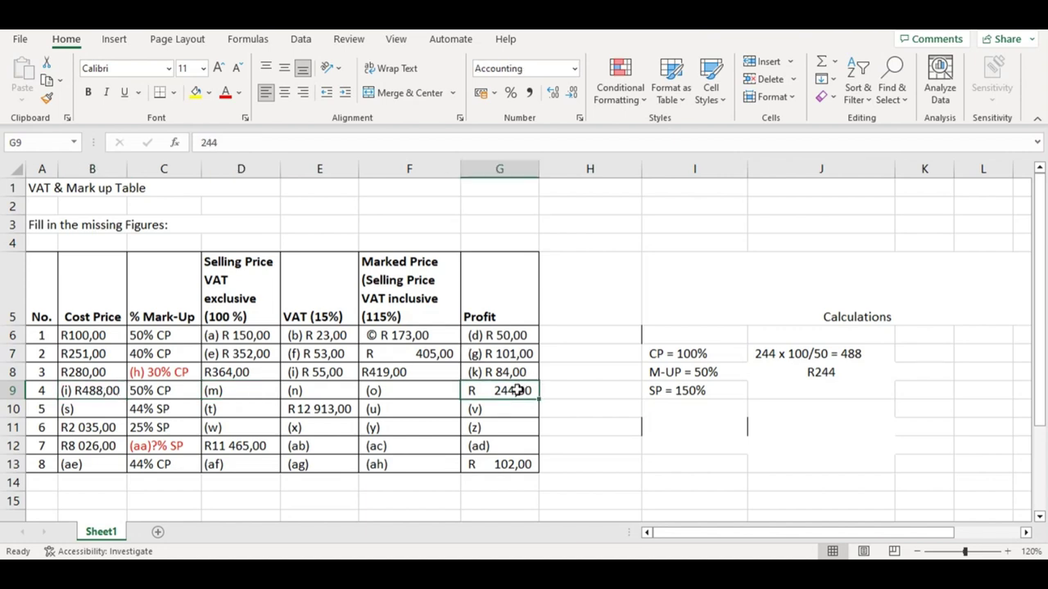
pyautogui.click(249, 390)
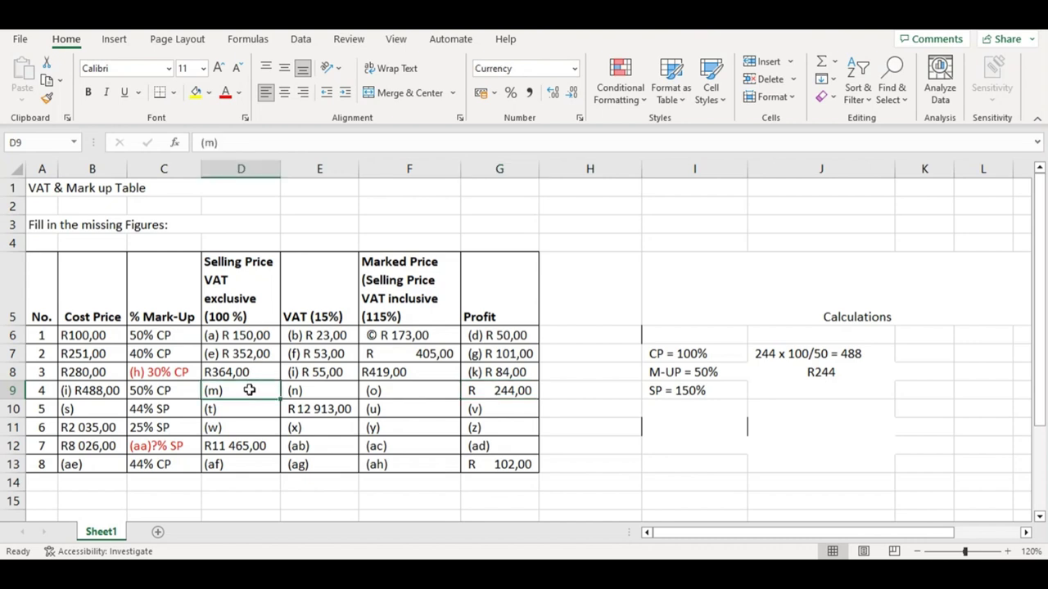
pyautogui.click(705, 422)
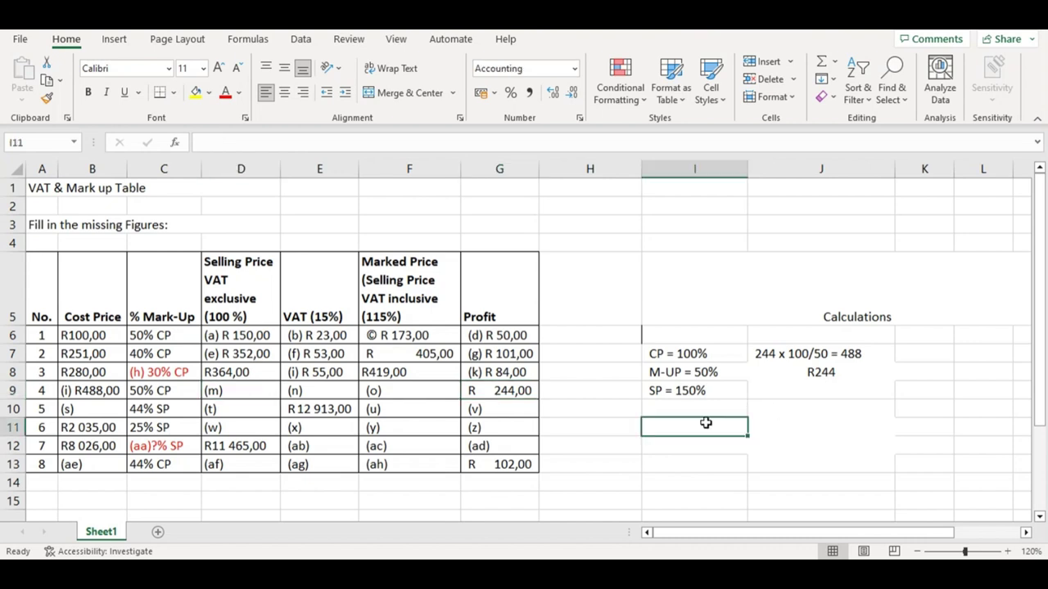
# - Enter item 4's selling price calculation "R244 x 150/50 =" in J9, beside the SP percentage
pyautogui.click(775, 385)
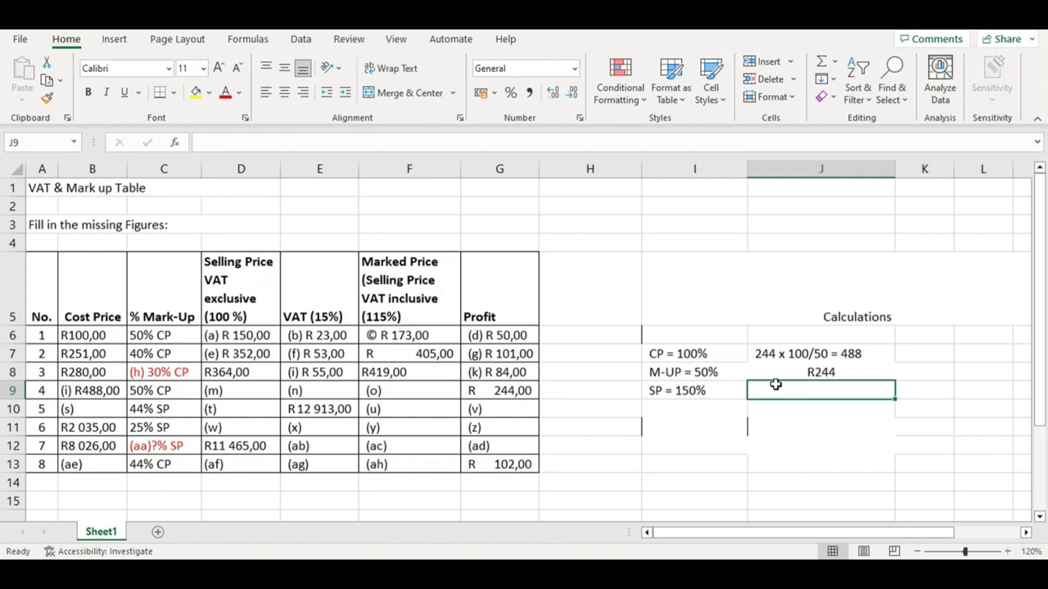
pyautogui.doubleClick(769, 393)
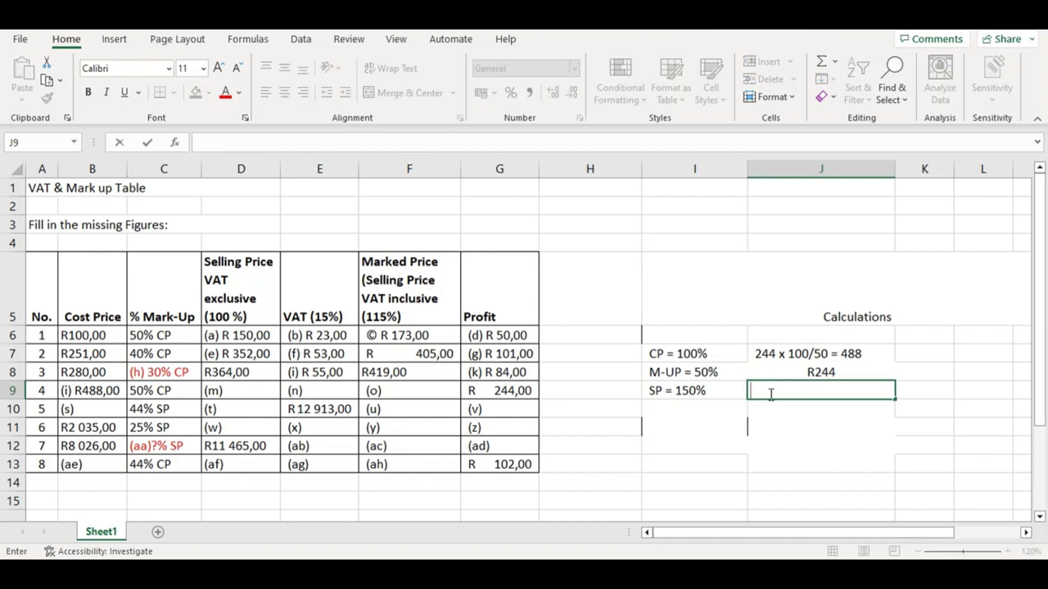
pyautogui.write('R244')
pyautogui.press('alt')
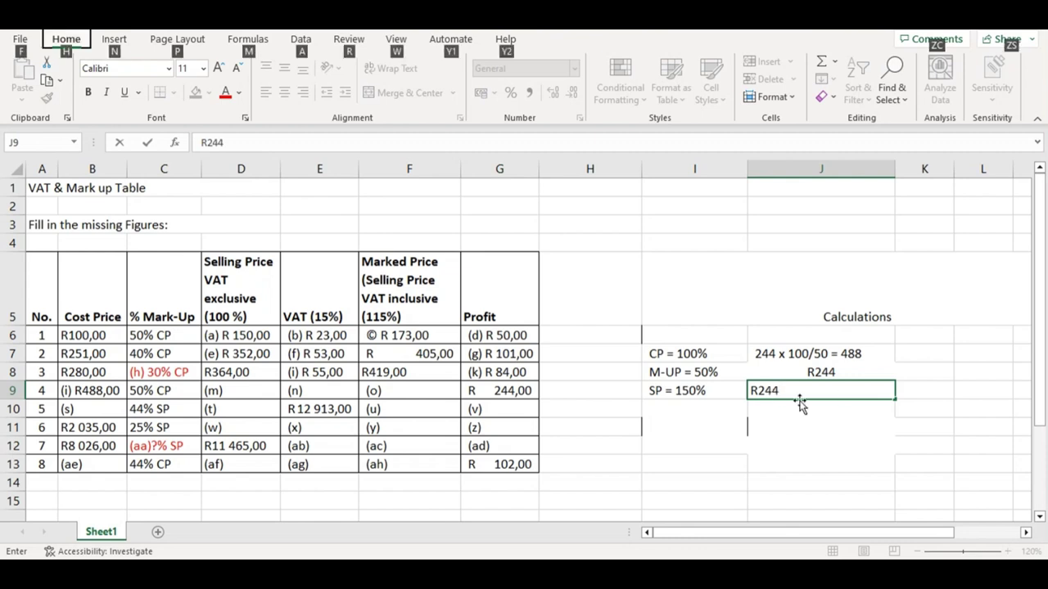
pyautogui.click(800, 393)
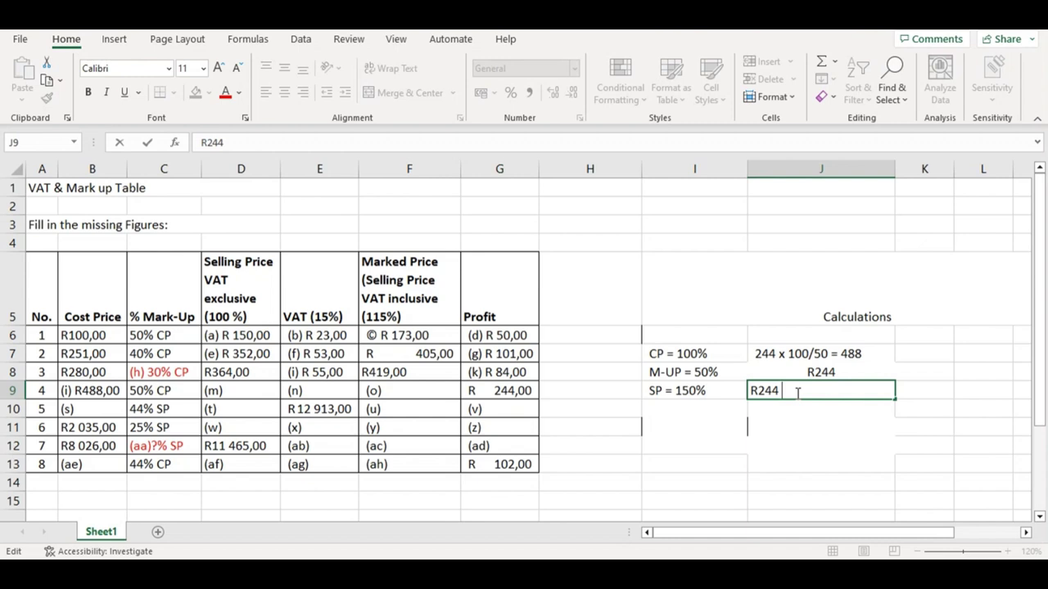
pyautogui.write('x 150/5')
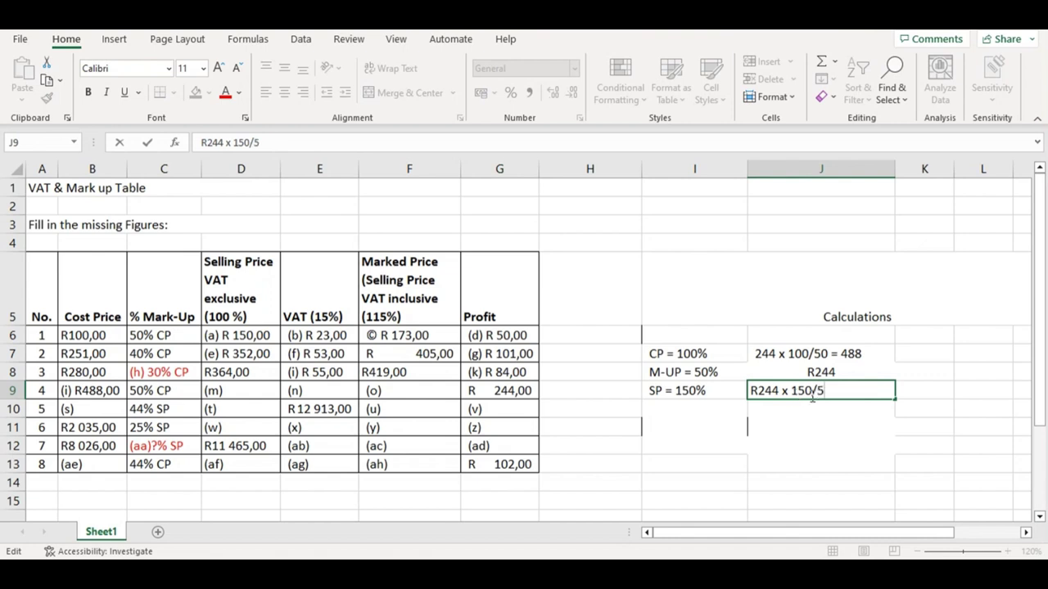
pyautogui.write('0 =')
# - Add the currency letter "R" after "(m)" in D9 and complete the J9 selling price calculation with the answer 732
pyautogui.doubleClick(256, 389)
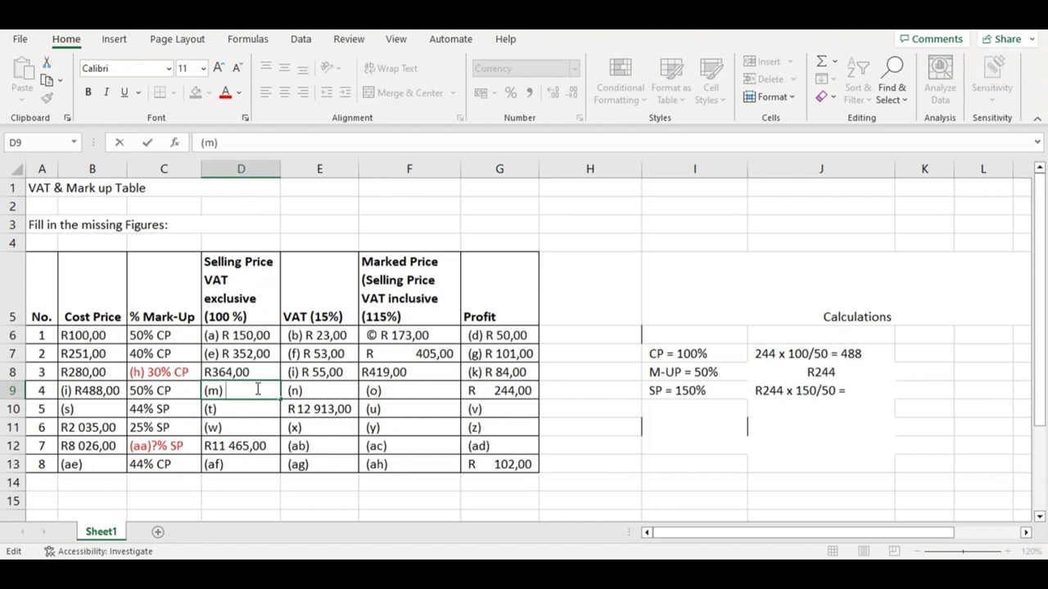
pyautogui.write('R')
pyautogui.click(848, 388)
pyautogui.doubleClick(848, 388)
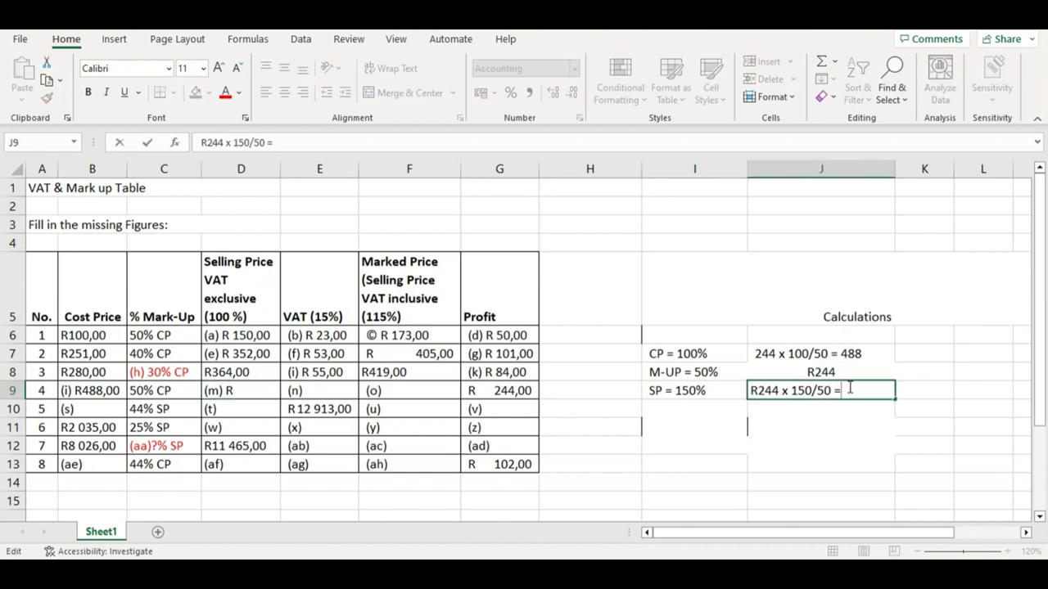
pyautogui.write('732')
# - Complete item 4's VAT-exclusive selling price in D9 as "(m) R 732,00"
pyautogui.click(240, 390)
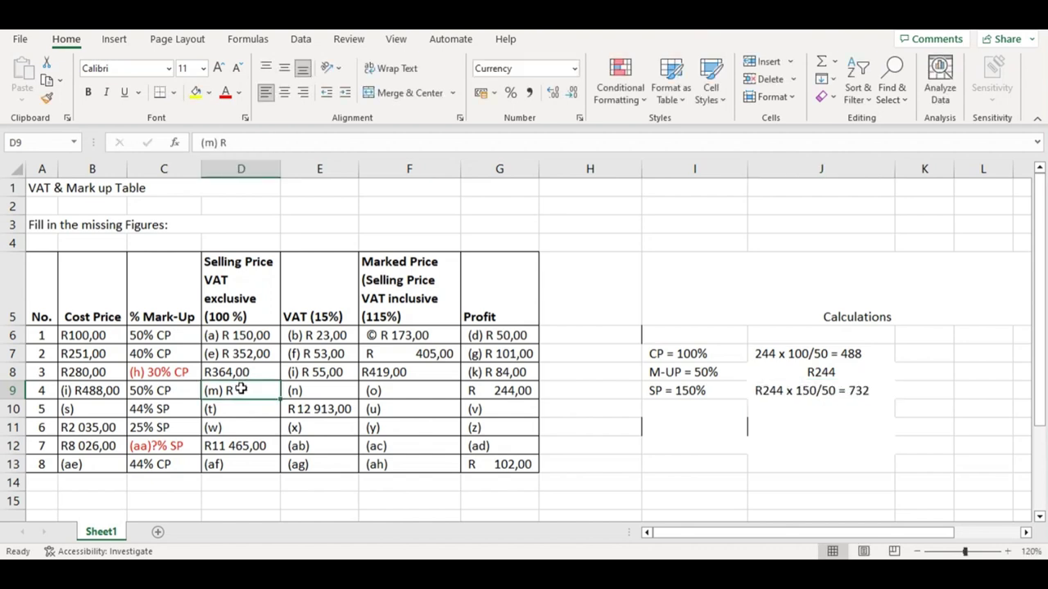
pyautogui.doubleClick(241, 389)
pyautogui.write('732,')
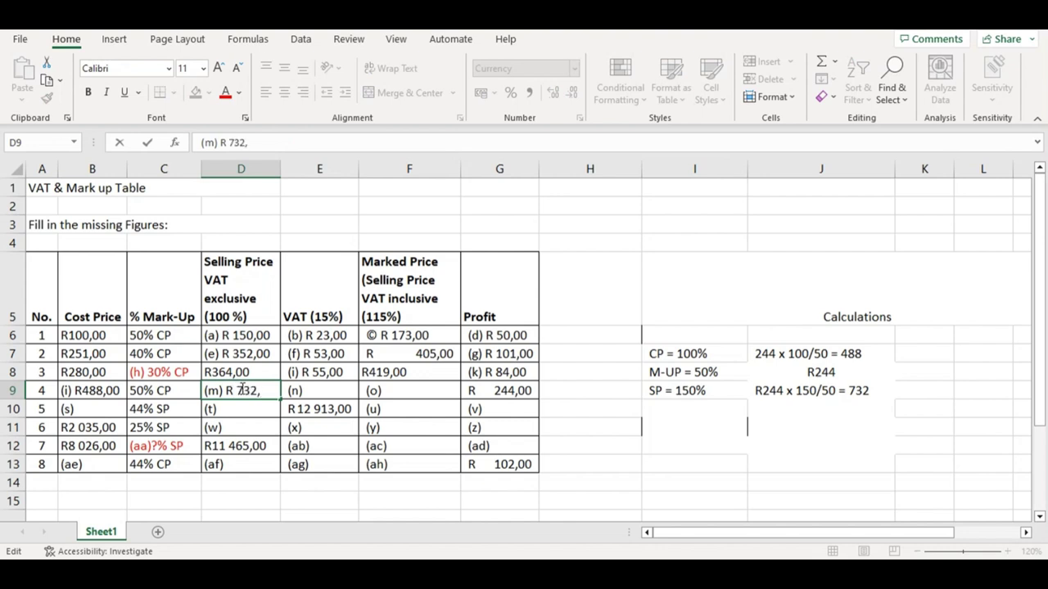
pyautogui.write('00')
# - Check item 4's selling price in D9 against its cost price, profit and mark-up percentage
pyautogui.click(112, 393)
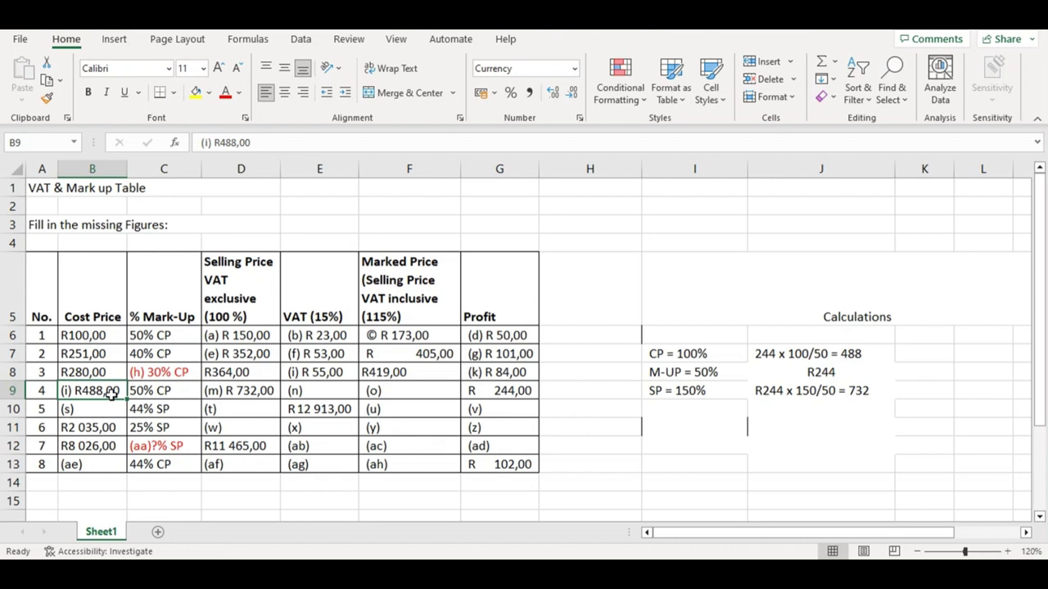
pyautogui.click(508, 391)
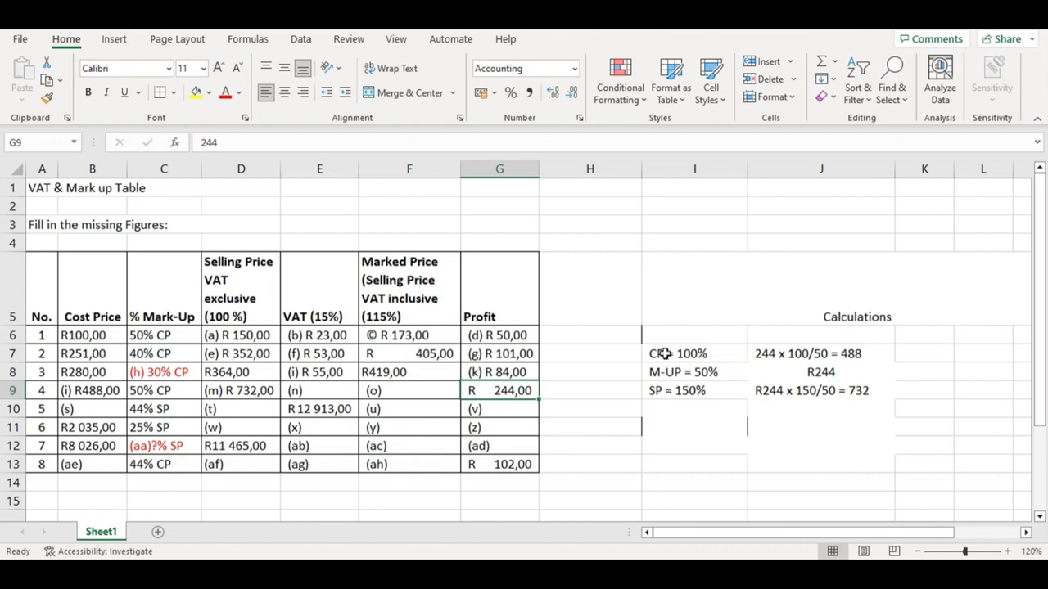
pyautogui.click(667, 375)
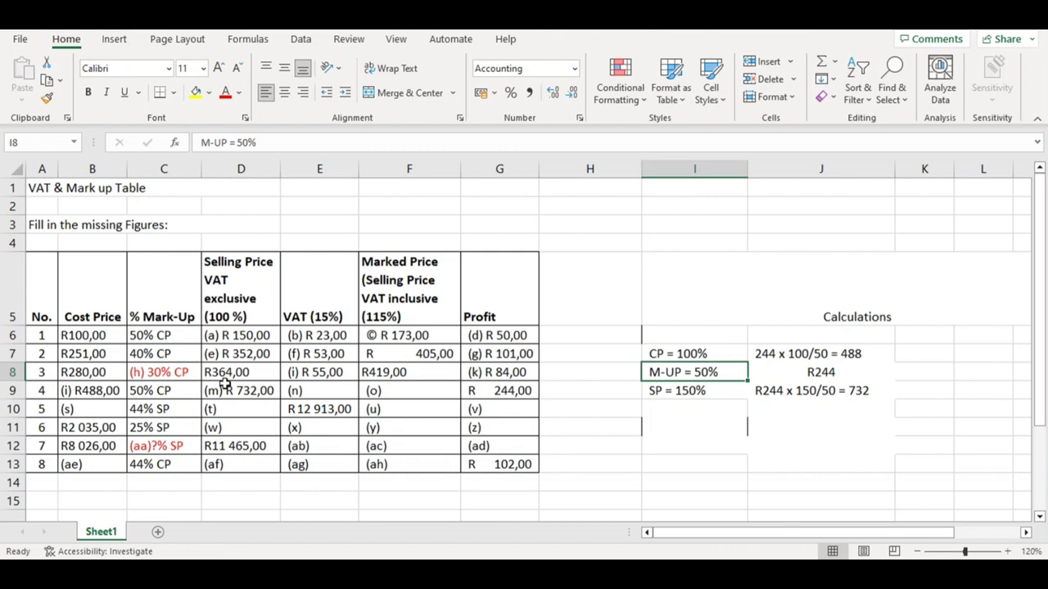
pyautogui.click(109, 394)
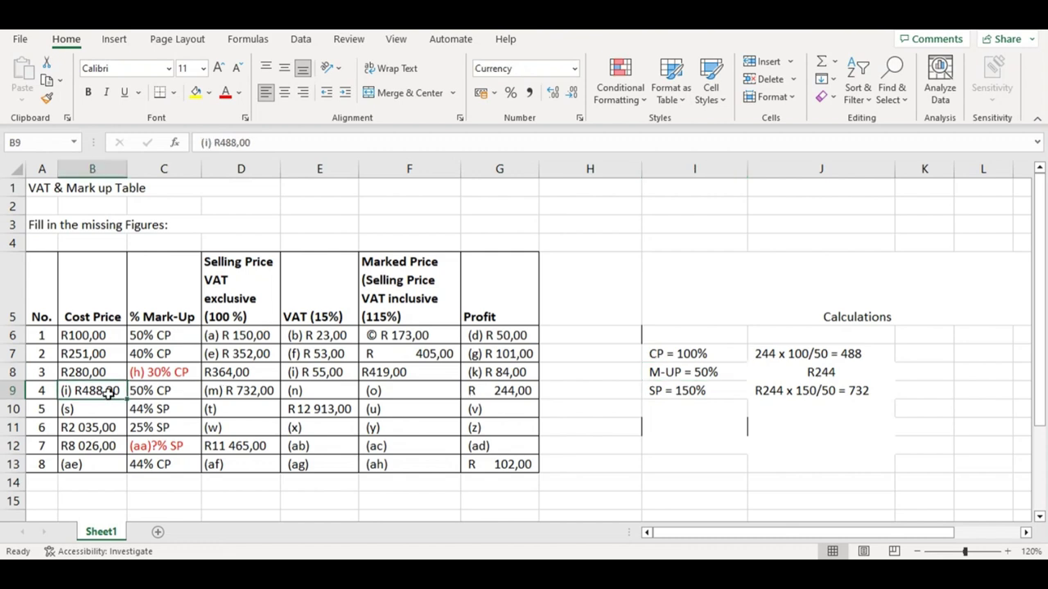
pyautogui.click(516, 391)
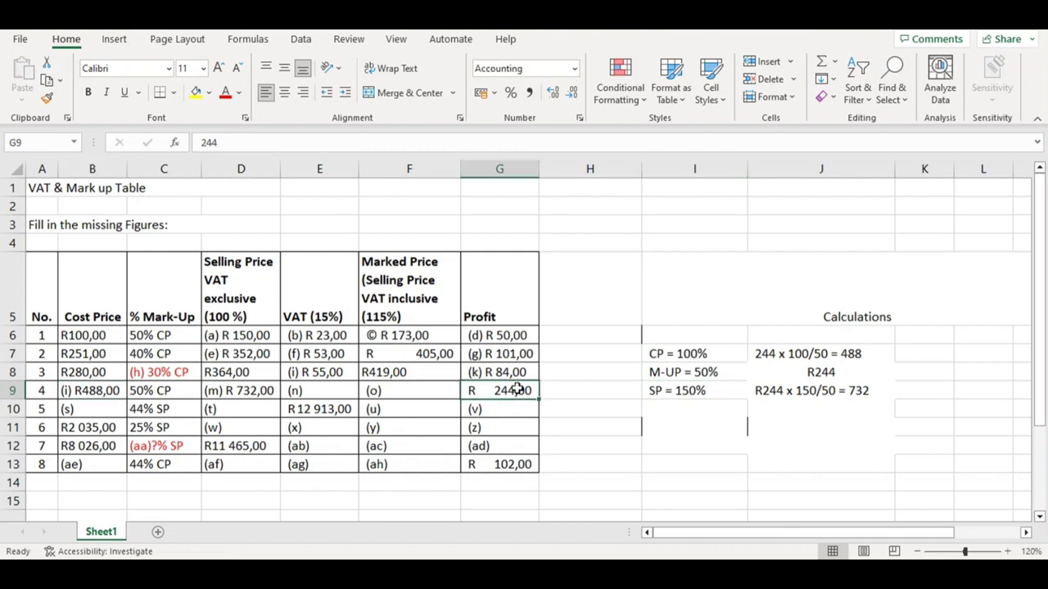
pyautogui.click(254, 391)
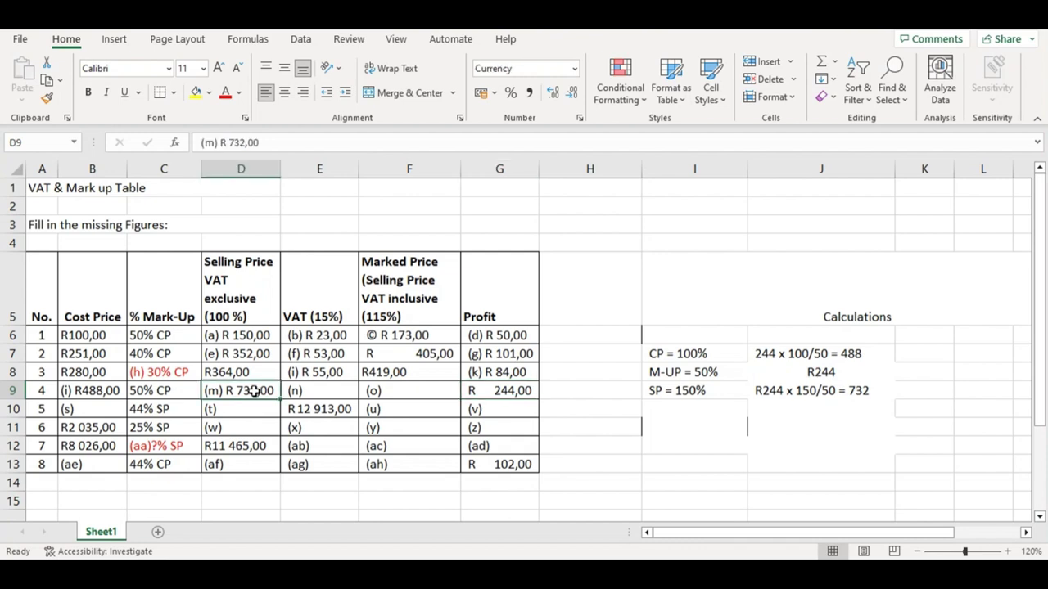
# - Enter item 4's VAT calculation "732 x 15/100 =" in I11, based on the VAT-exclusive selling price in D9
pyautogui.click(847, 464)
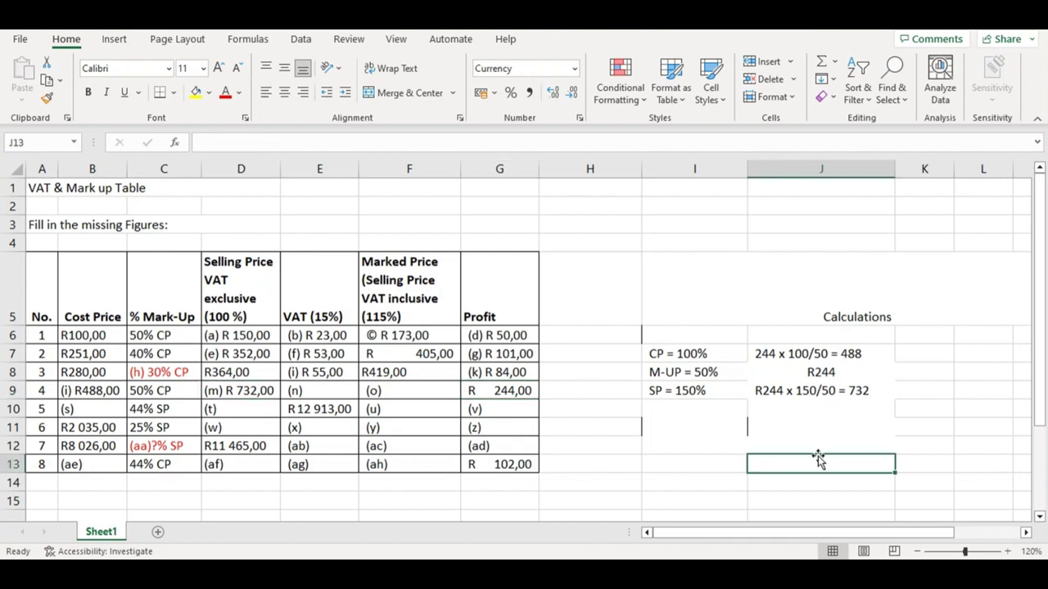
pyautogui.click(312, 392)
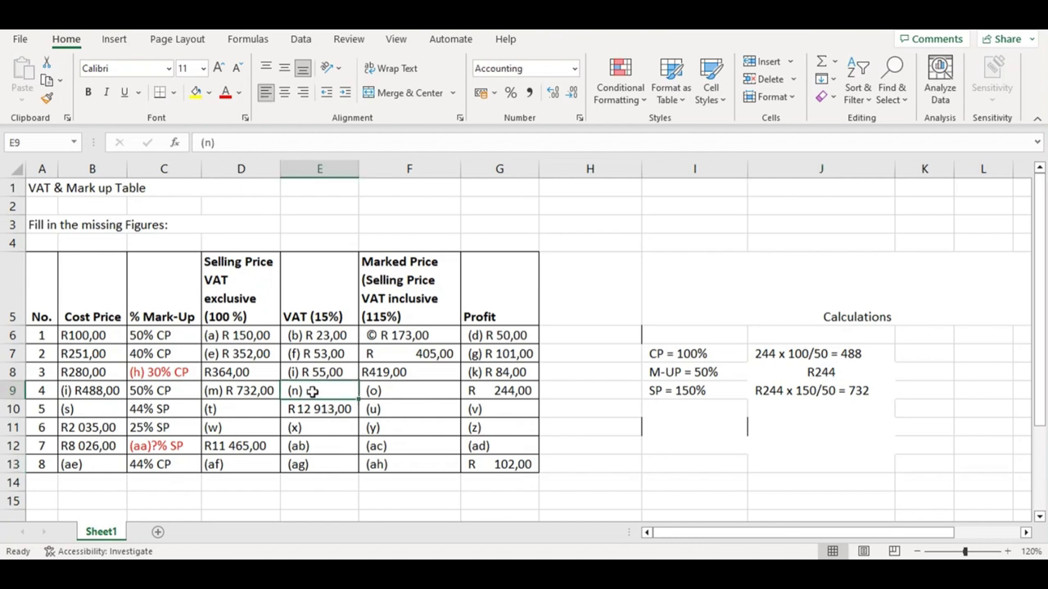
pyautogui.click(228, 393)
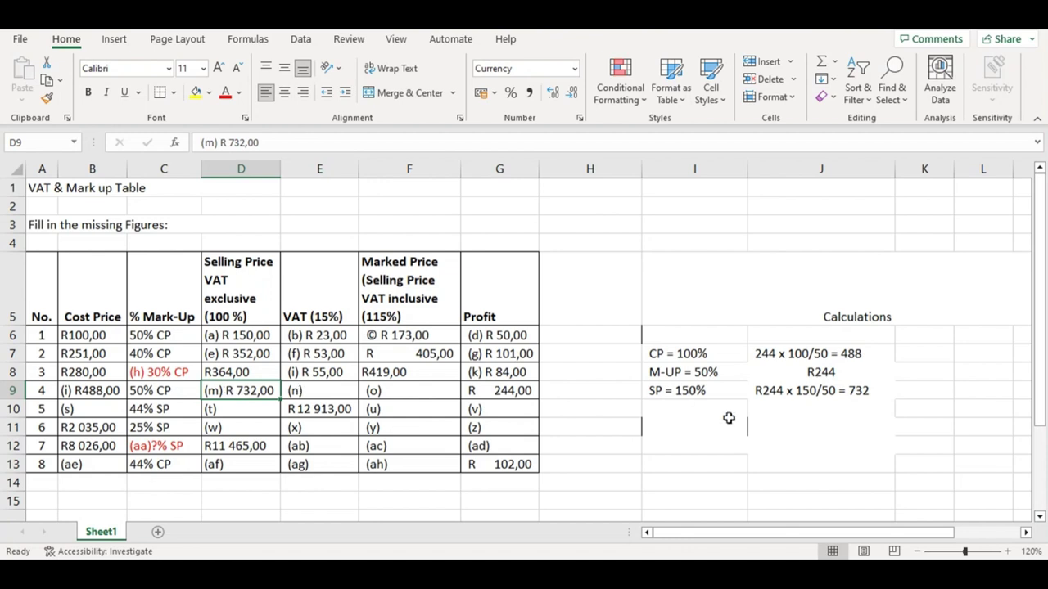
pyautogui.click(678, 427)
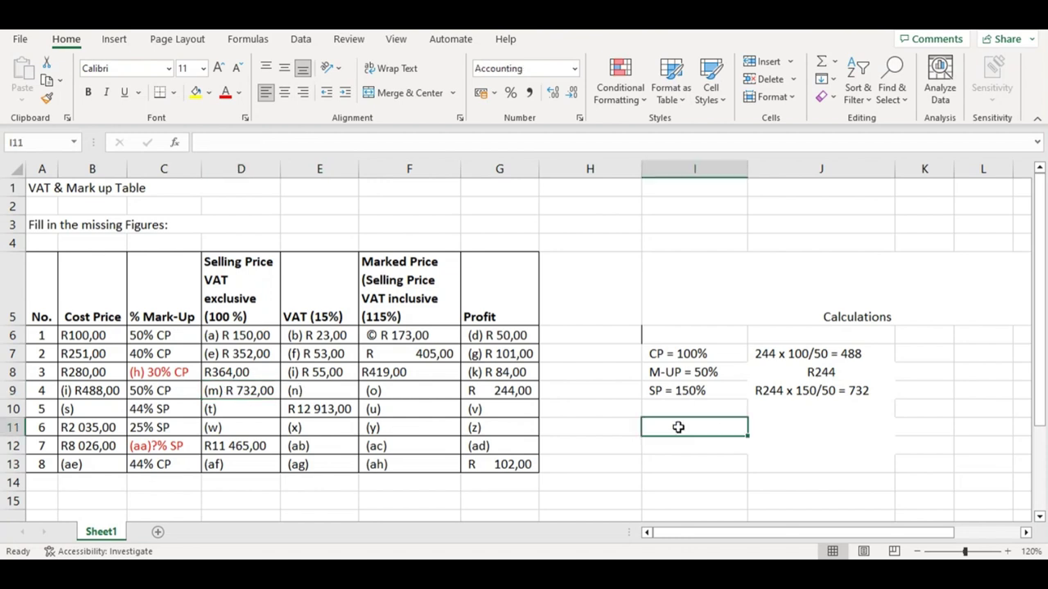
pyautogui.write('732')
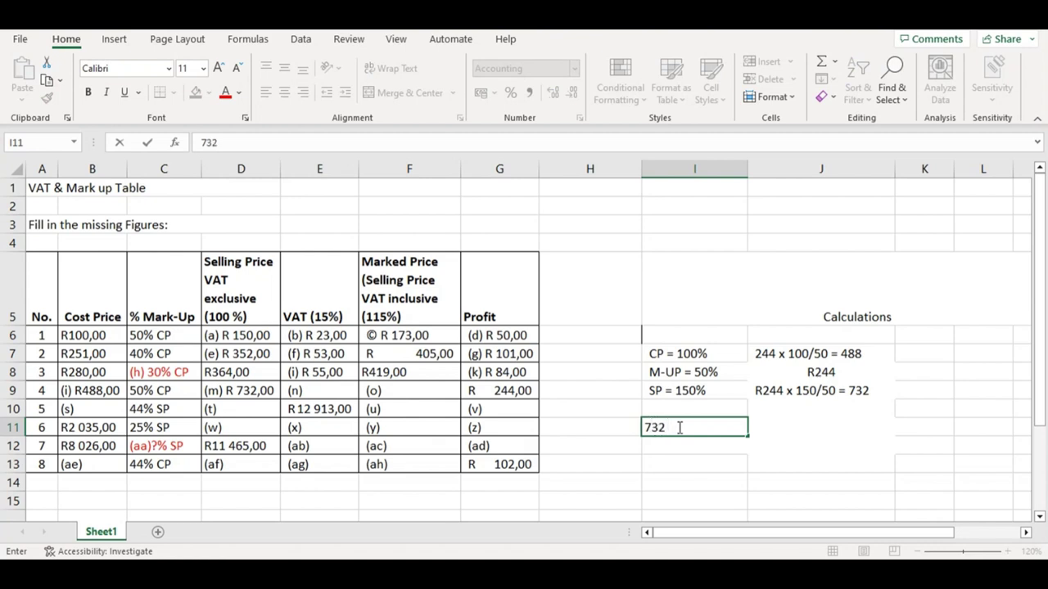
pyautogui.write(' x 15')
pyautogui.write('/100 =')
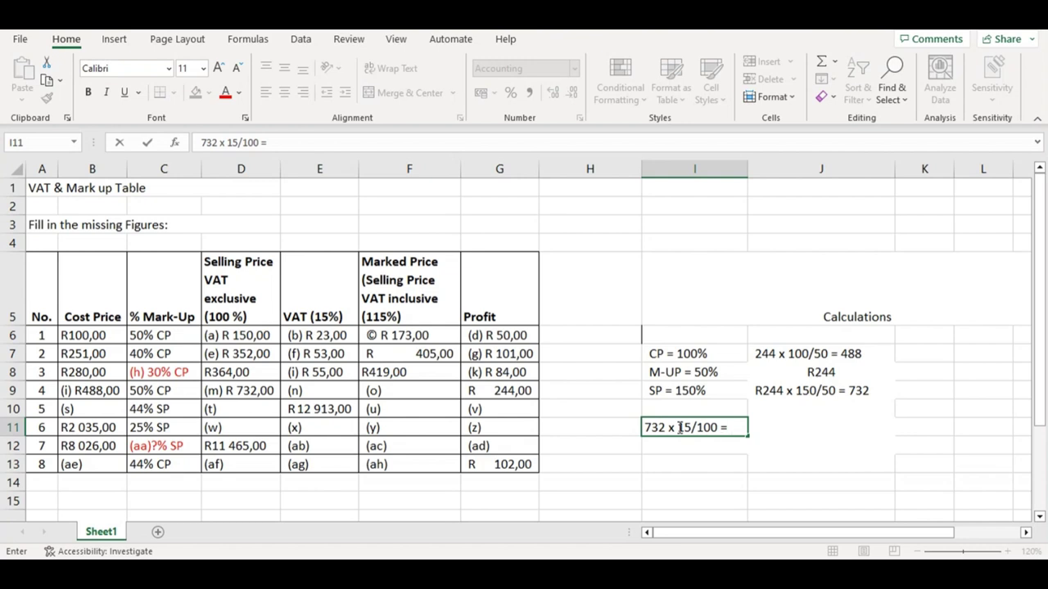
# - Open item 4's VAT cell E9 for editing after the "(n)" label
pyautogui.doubleClick(313, 392)
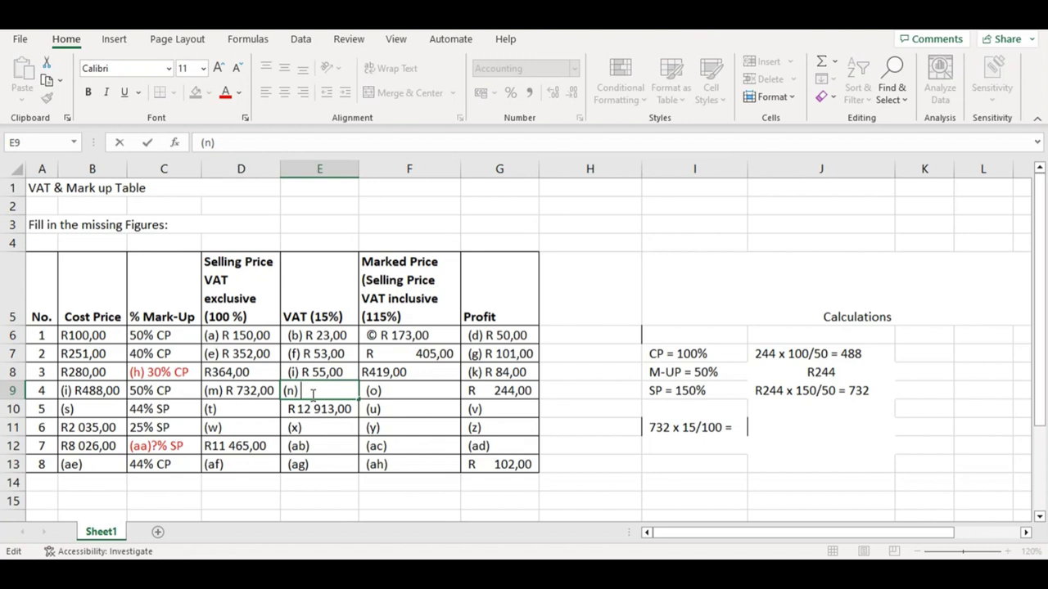
# - Complete row No. 4 by entering R110 as the VAT at (n) and R 842 as the VAT-inclusive marked price at (o)
pyautogui.write('R110')
pyautogui.click(449, 429)
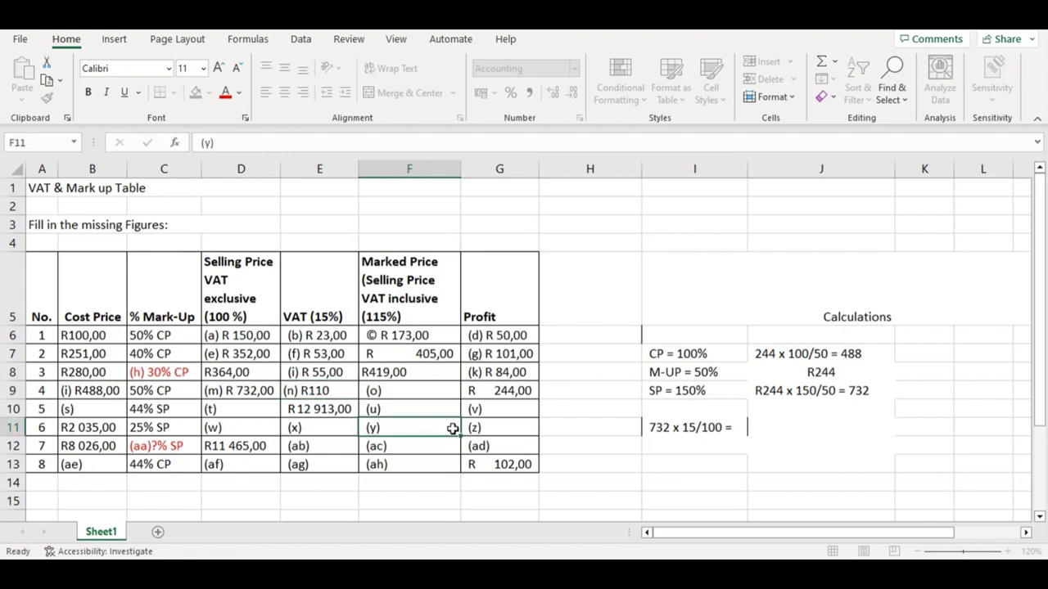
pyautogui.click(427, 392)
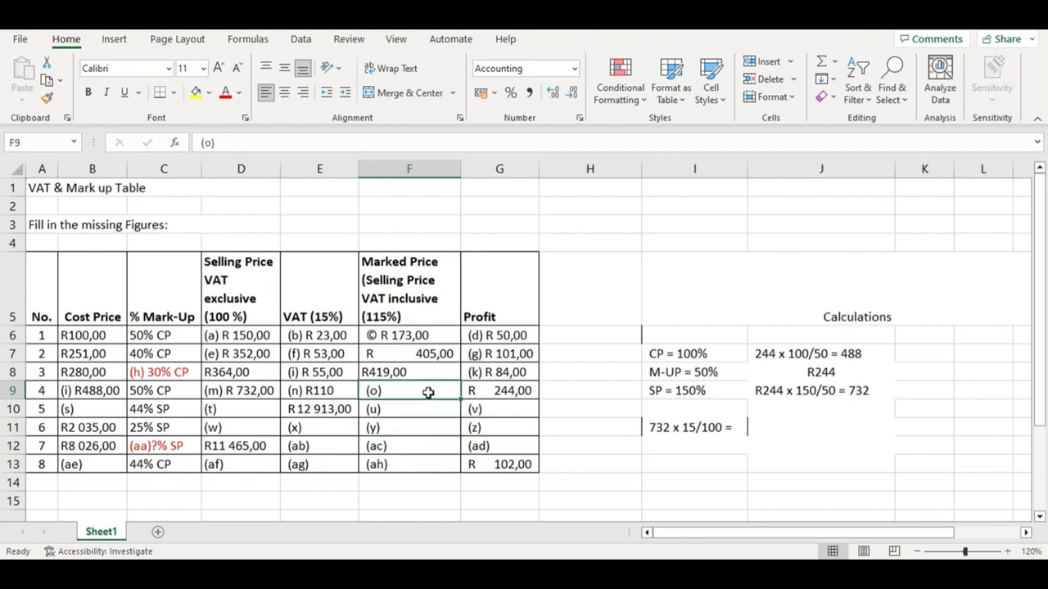
pyautogui.click(244, 393)
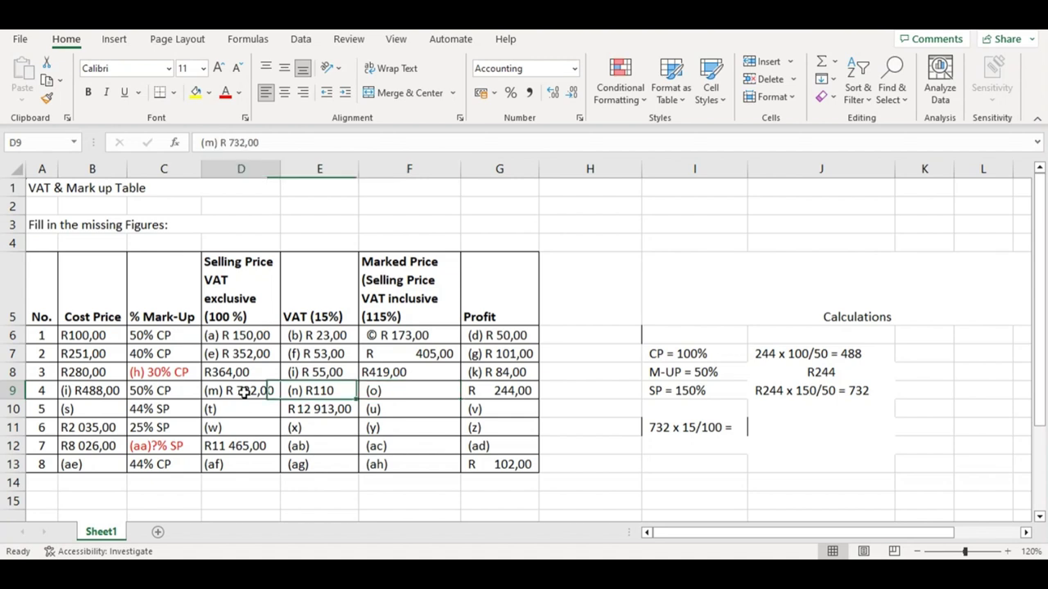
pyautogui.click(326, 392)
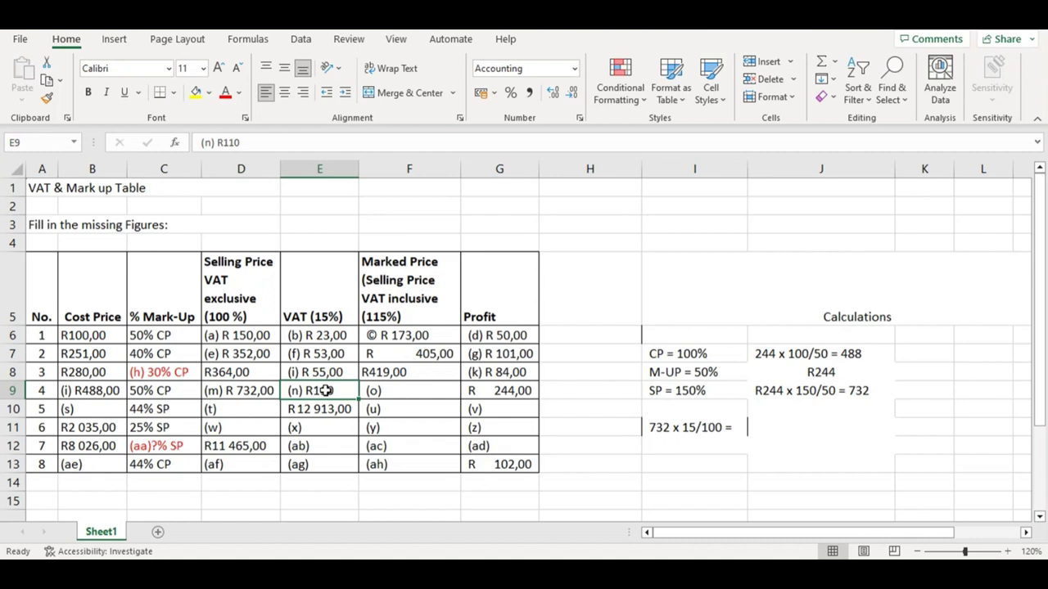
pyautogui.doubleClick(431, 393)
pyautogui.write('R8')
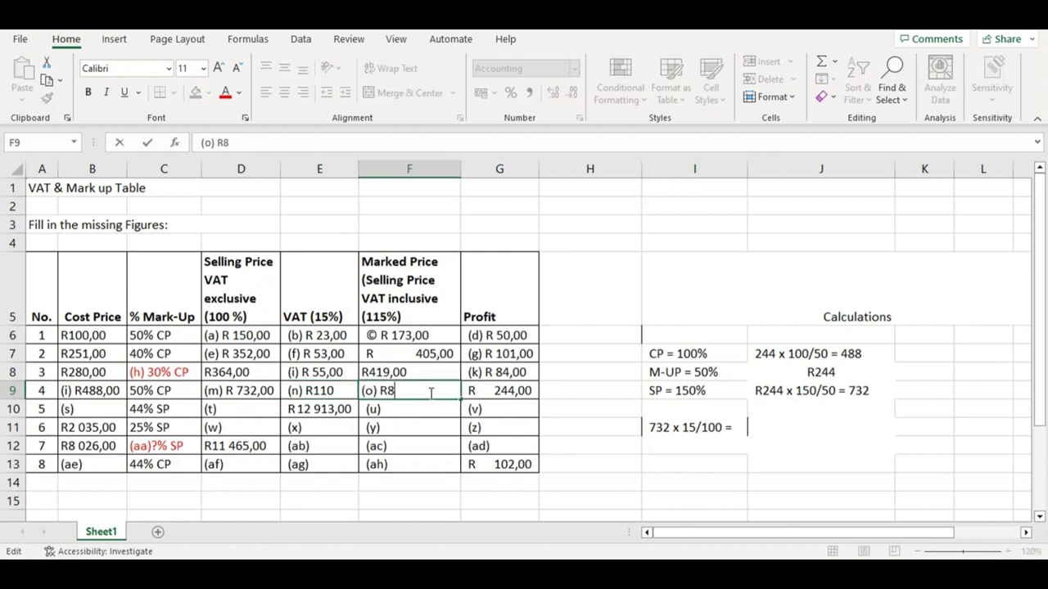
pyautogui.press('BackSpace')
pyautogui.write('842')
# - Write the marked price working "732 X 115/ 100 =" in cell I13 of the calculations area
pyautogui.click(688, 462)
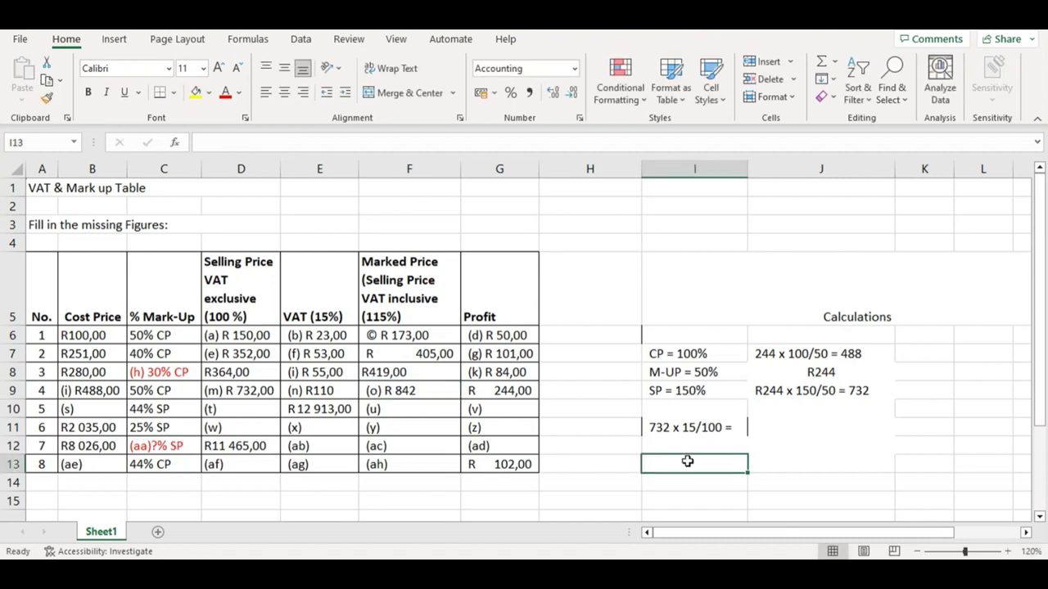
pyautogui.write('732 X')
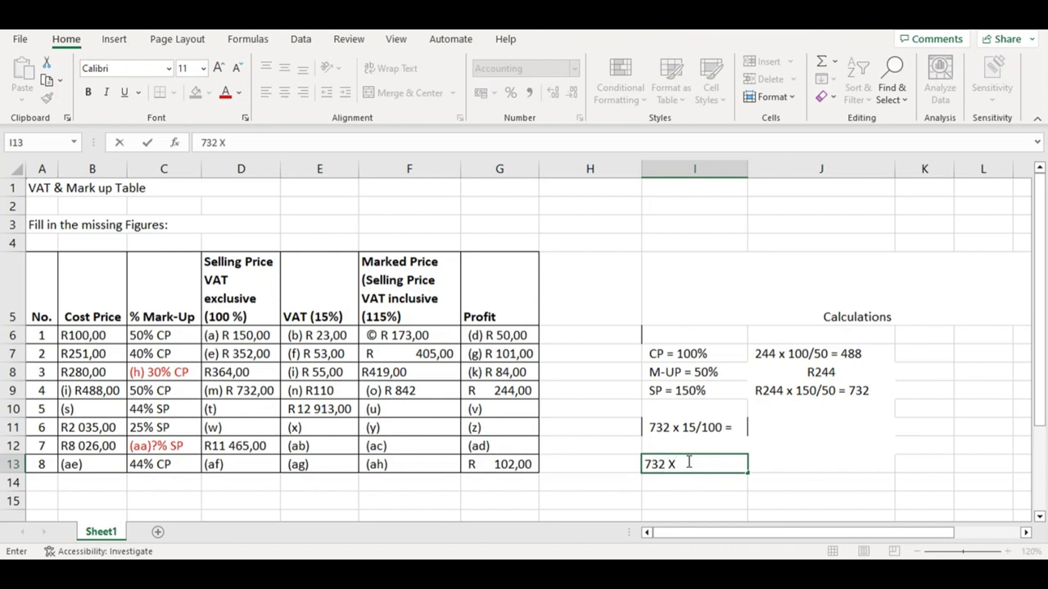
pyautogui.write(' 115/100')
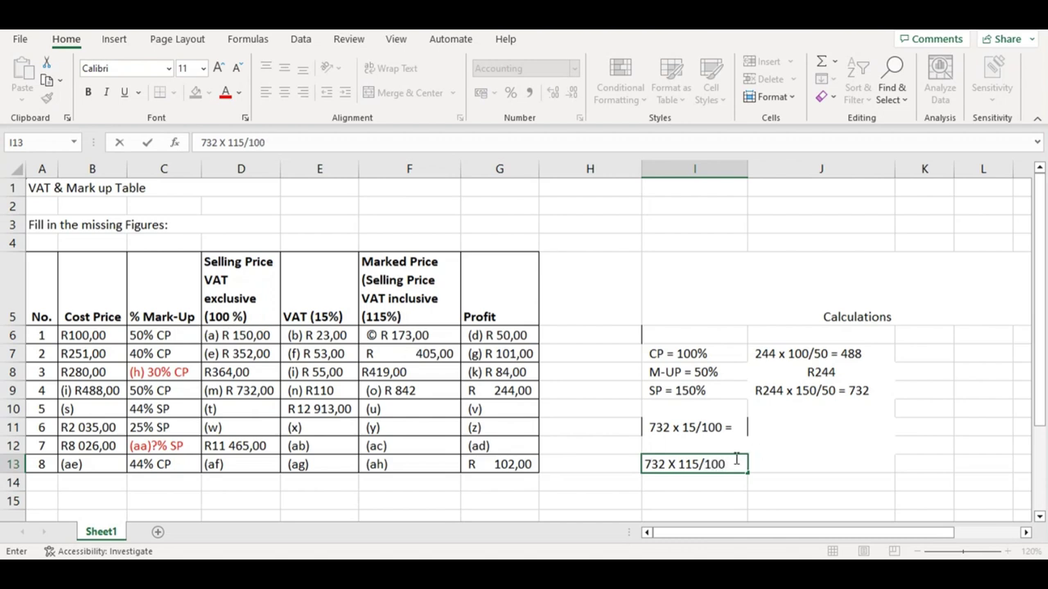
pyautogui.click(736, 460)
pyautogui.press('BackSpace')
pyautogui.press('BackSpace')
pyautogui.press('BackSpace')
pyautogui.write('1')
pyautogui.write('00 =')
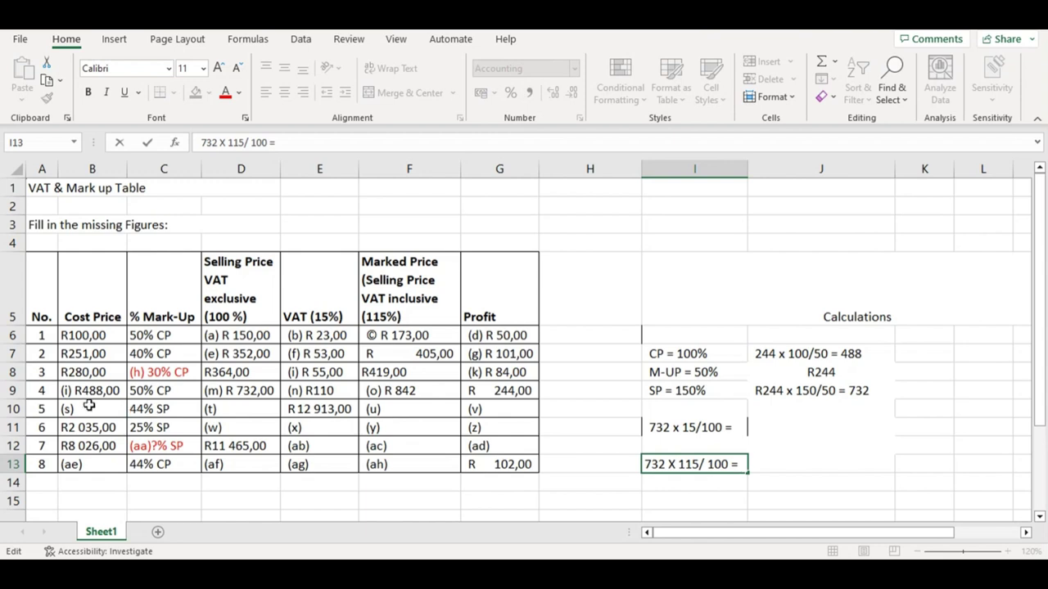
# - Review the missing figures of row No. 5, and clear the old workings from I7:J13 under Calculations
pyautogui.click(90, 409)
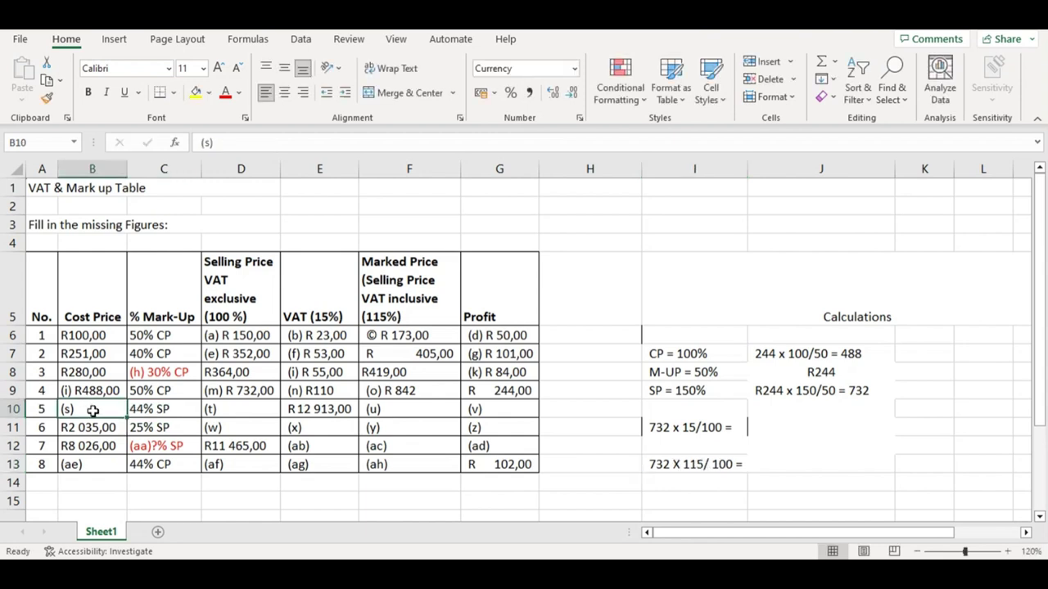
pyautogui.click(240, 415)
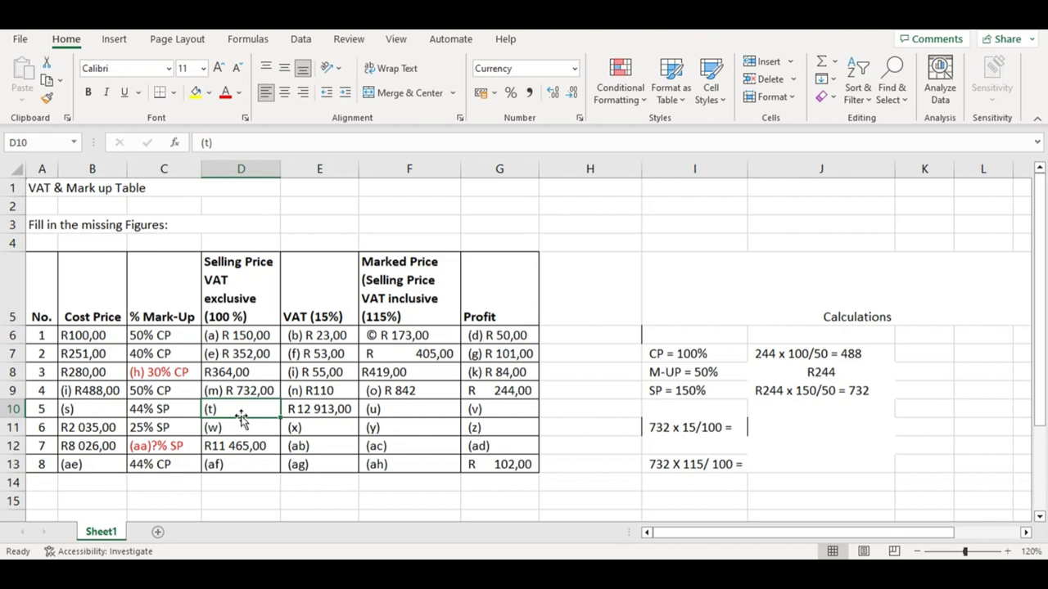
pyautogui.click(341, 408)
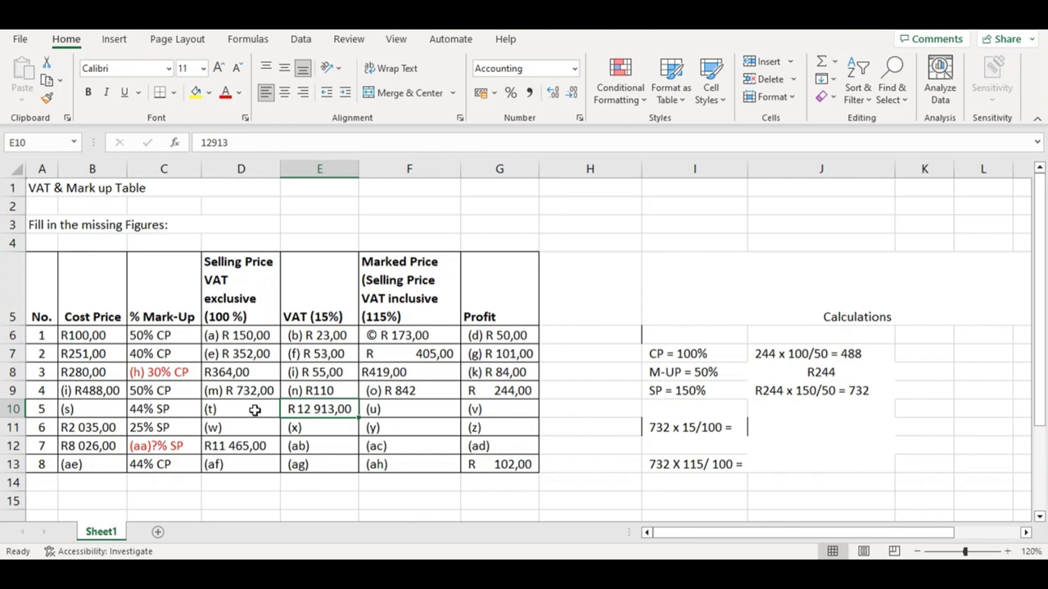
pyautogui.click(403, 410)
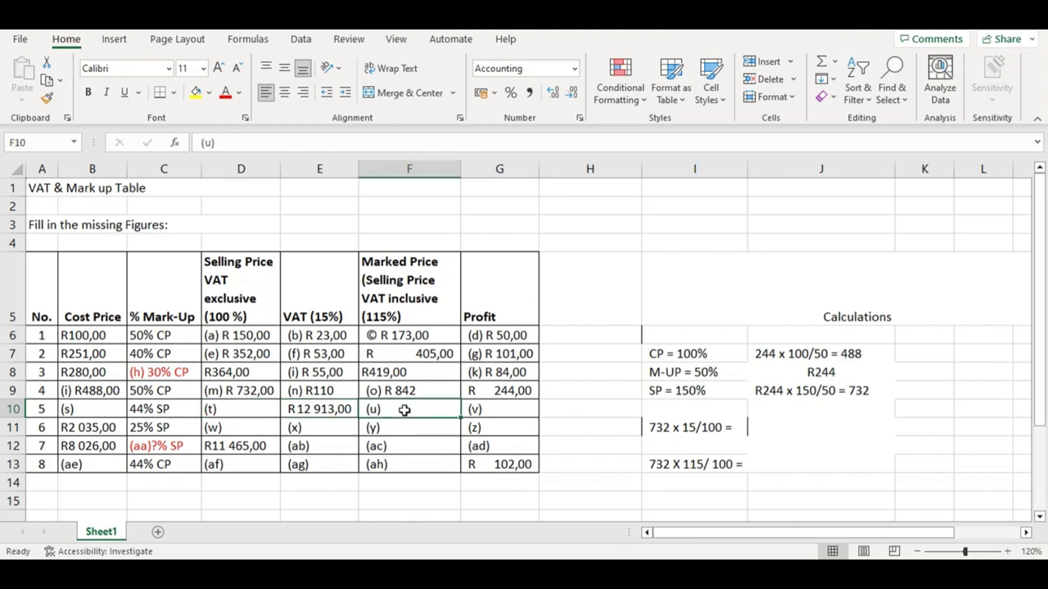
pyautogui.moveTo(687, 354); pyautogui.dragTo(820, 463)
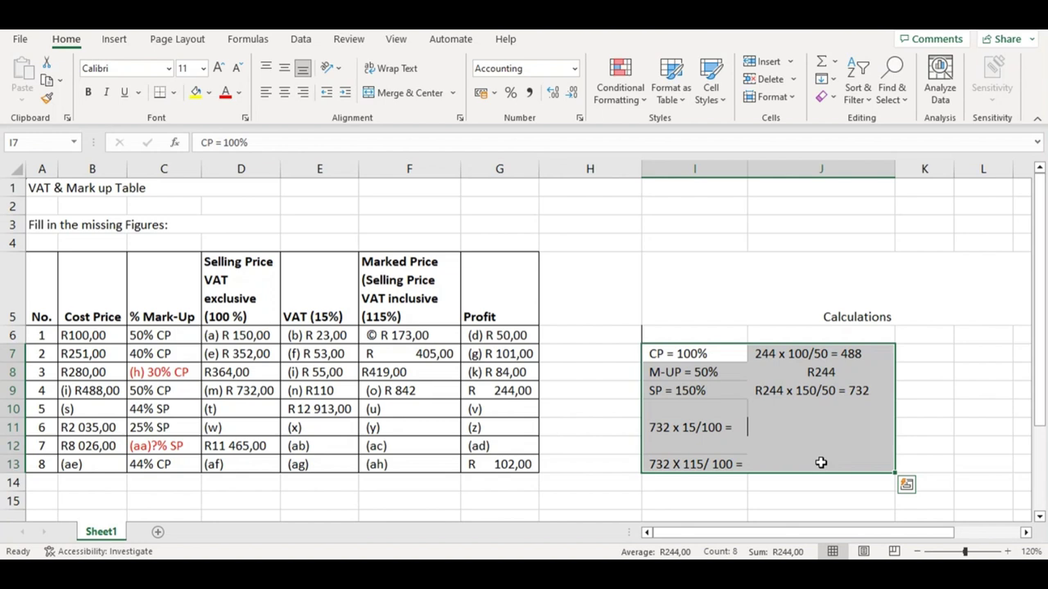
pyautogui.press('Delete')
pyautogui.click(608, 446)
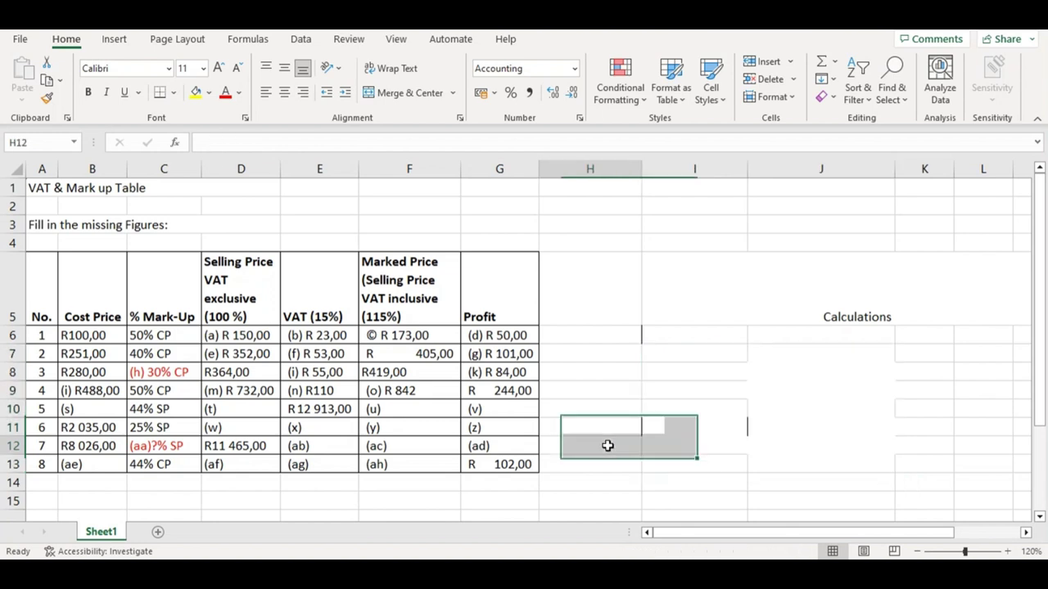
pyautogui.click(399, 413)
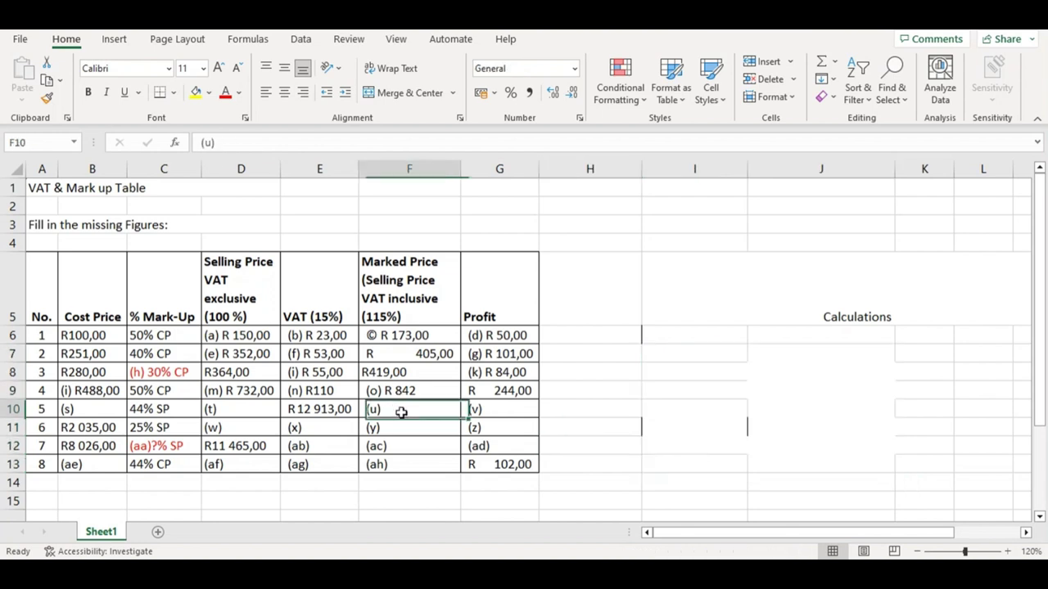
pyautogui.doubleClick(402, 413)
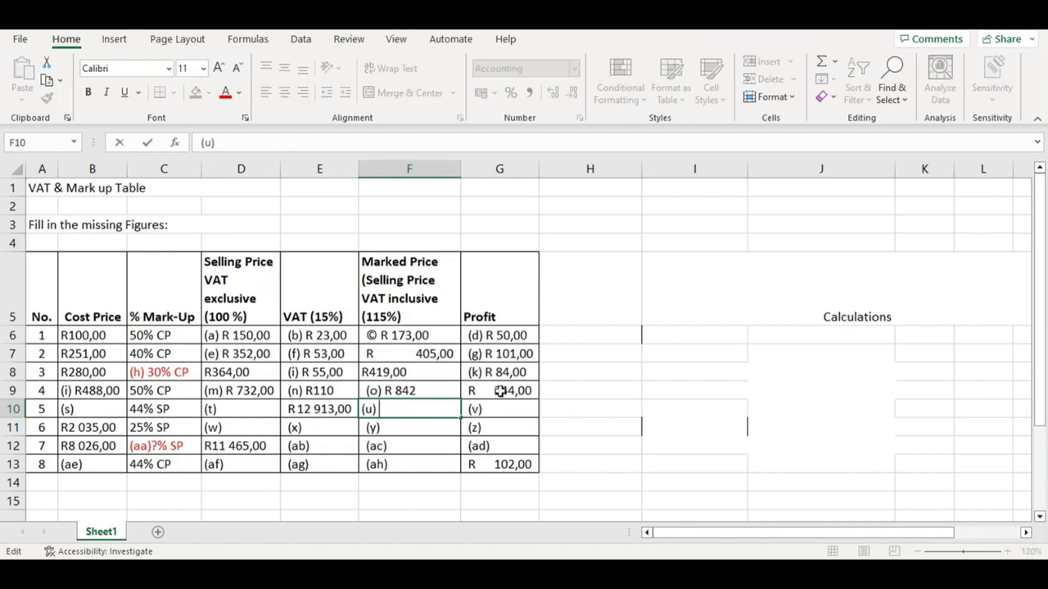
pyautogui.click(371, 280)
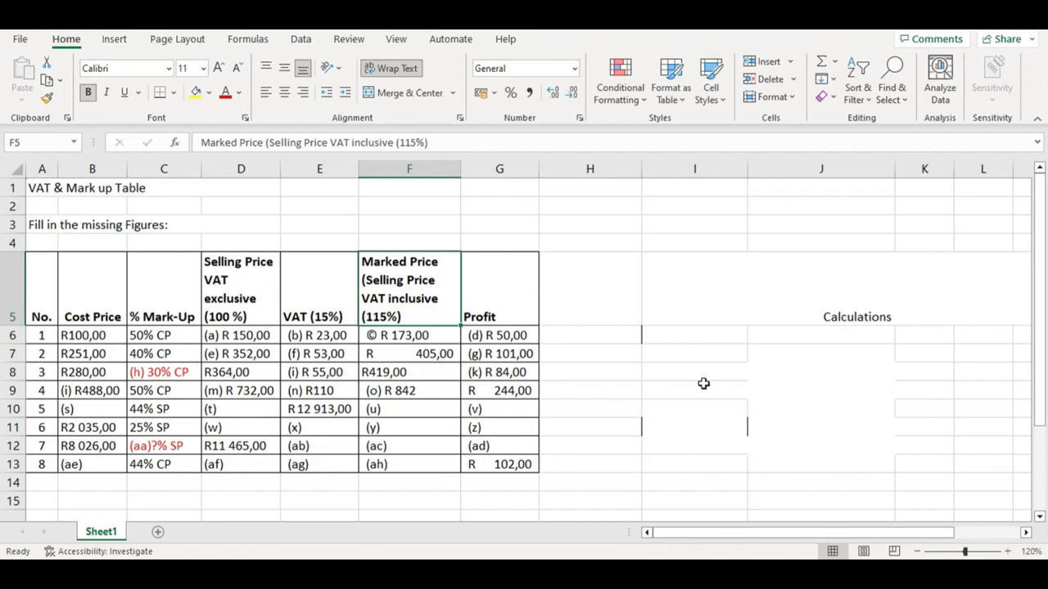
# - Write the marked price working "12913 X 115/15 = 99000" in cell I11 of the calculations area
pyautogui.click(676, 390)
pyautogui.click(668, 425)
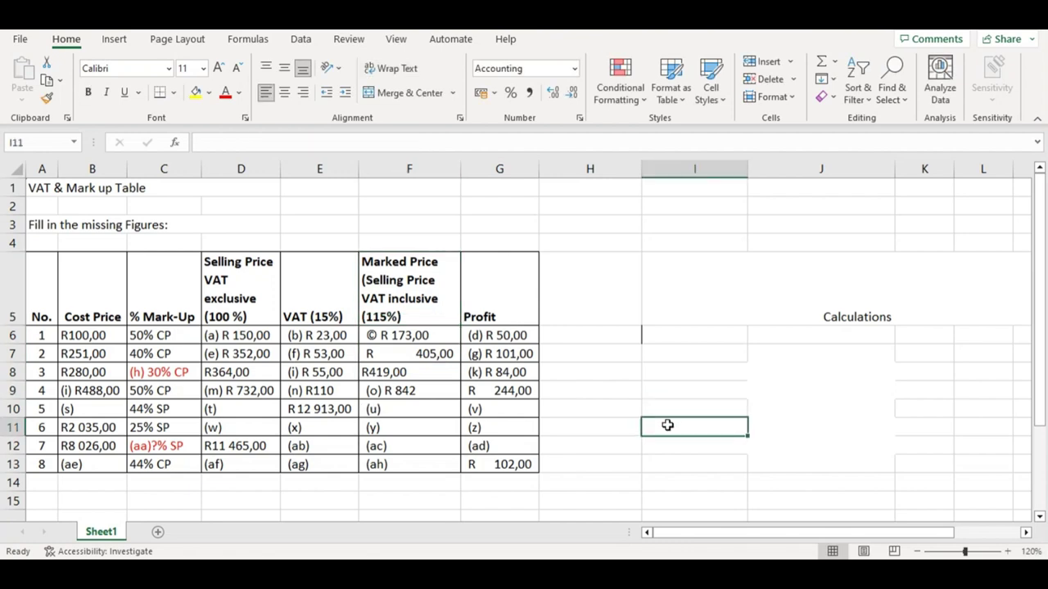
pyautogui.write('12')
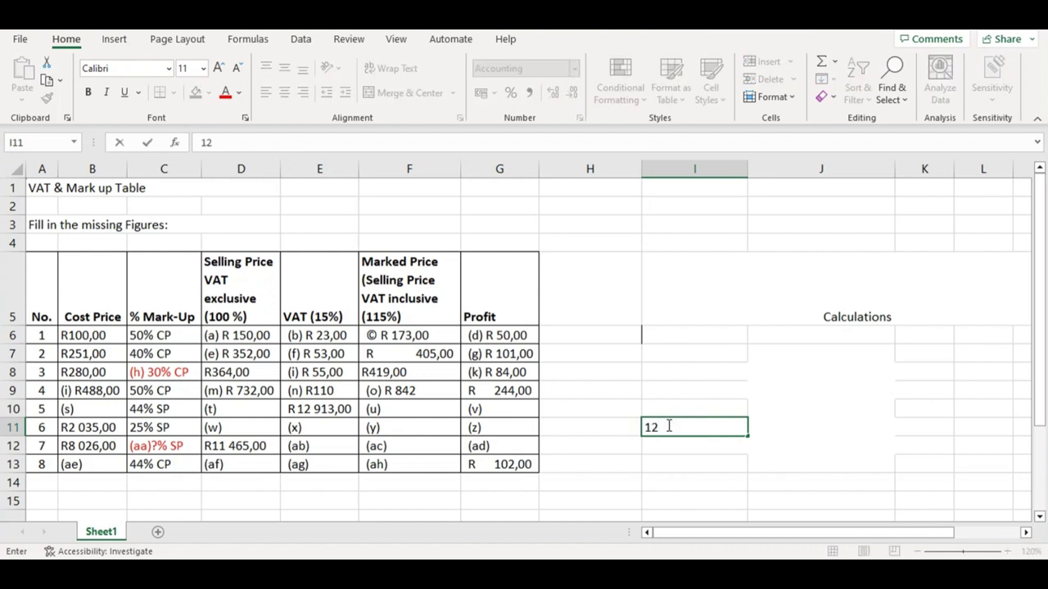
pyautogui.write('913 X 115')
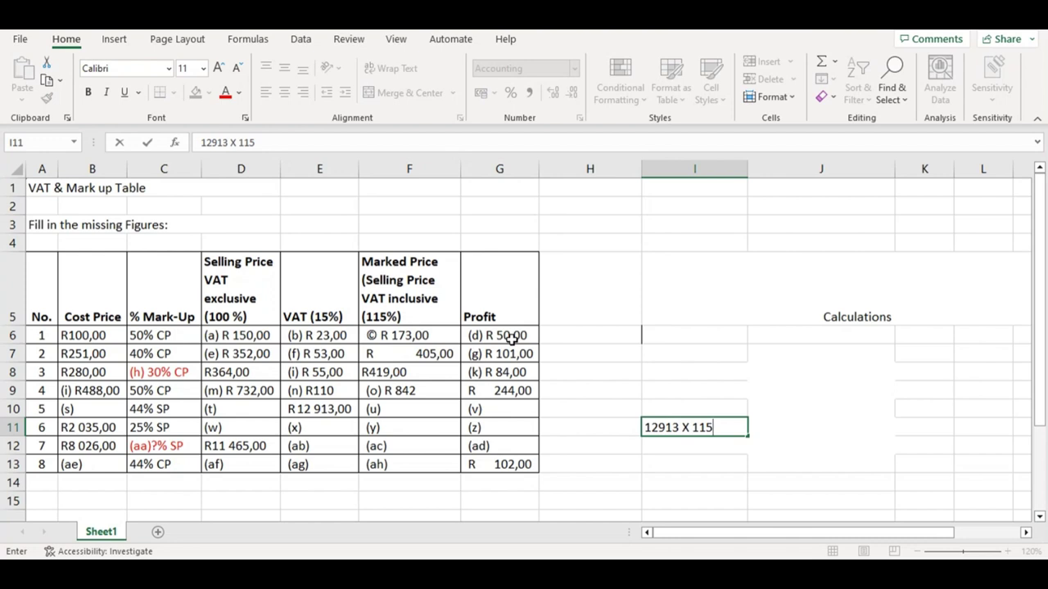
pyautogui.write('/15 =')
pyautogui.write('9900')
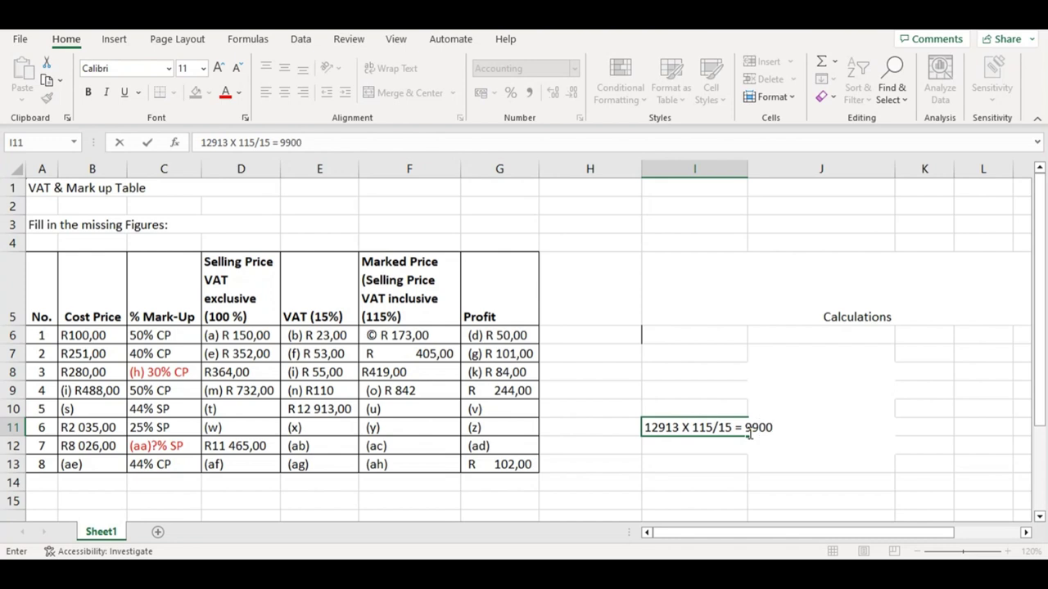
pyautogui.write('0')
pyautogui.click(417, 416)
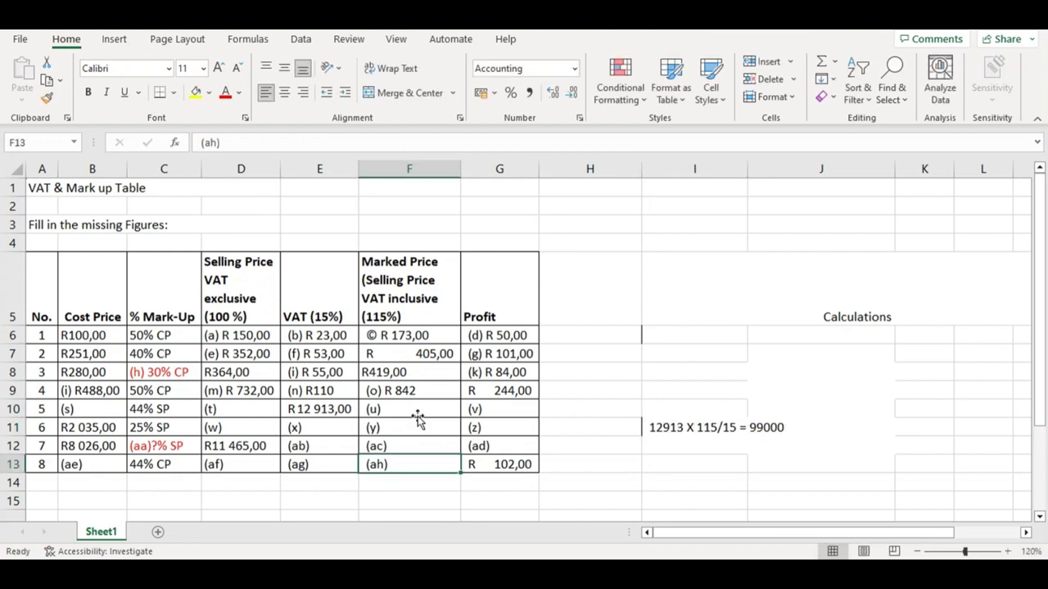
# - Enter R99000,00 after (u) as the VAT-inclusive marked price of row No. 5
pyautogui.doubleClick(412, 409)
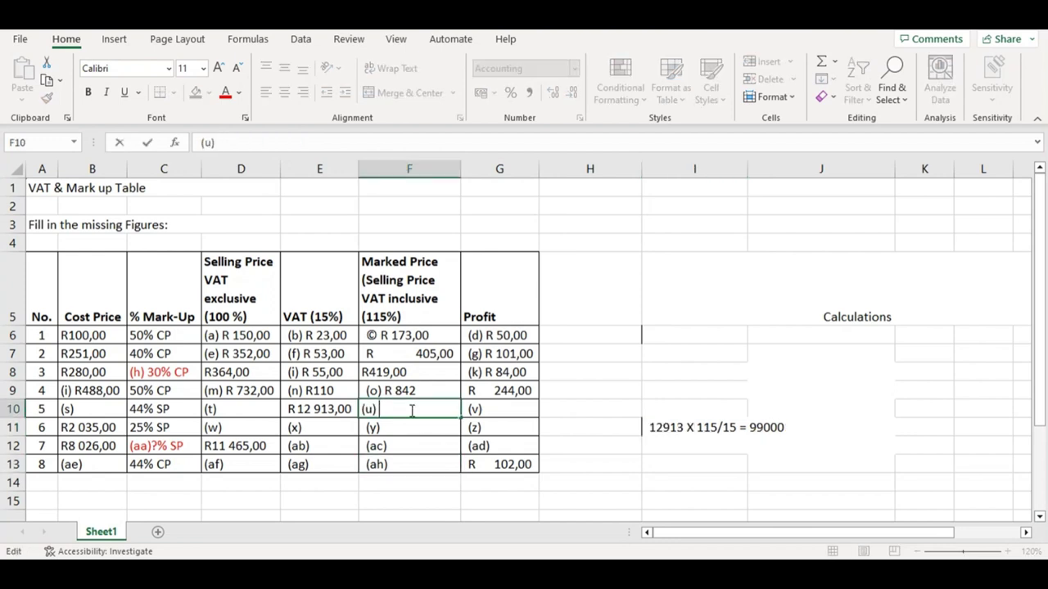
pyautogui.write('R99000,00')
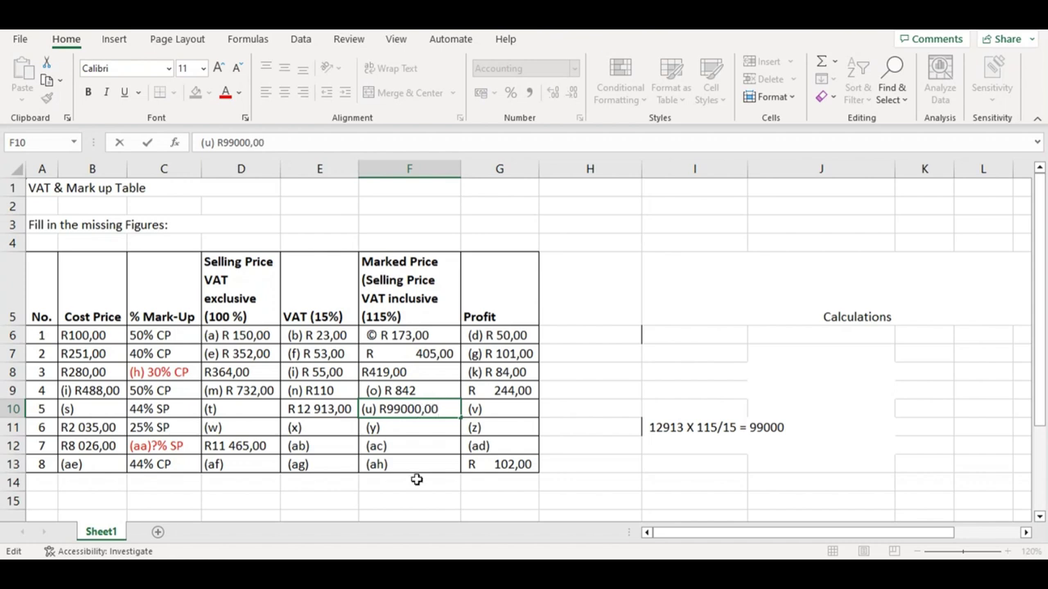
pyautogui.click(418, 503)
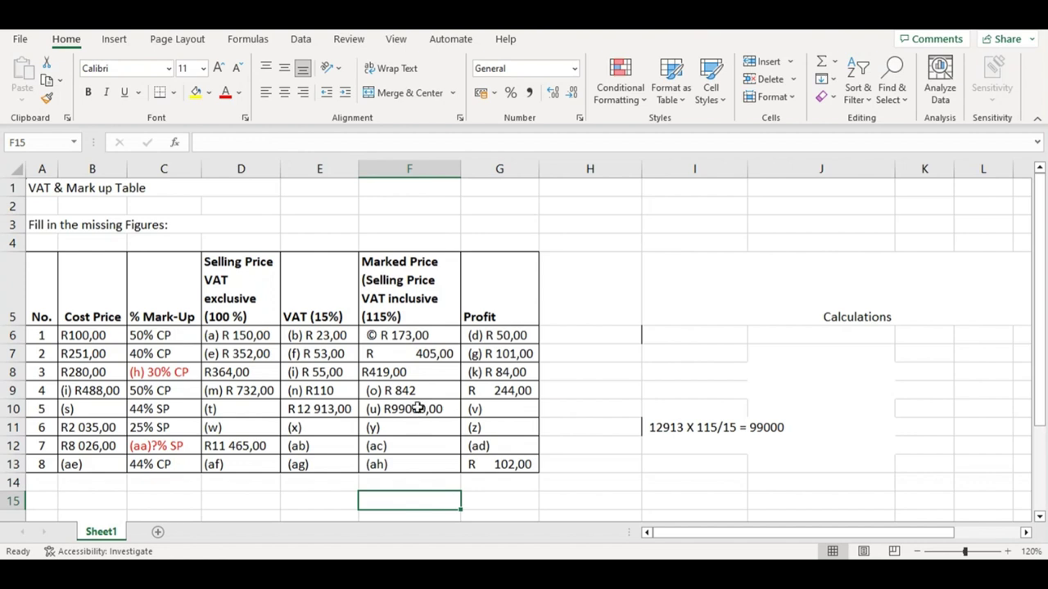
# - Enter R 86087,00 after (t) as the VAT-exclusive selling price of row No. 5, and widen column D to fit it
pyautogui.click(245, 409)
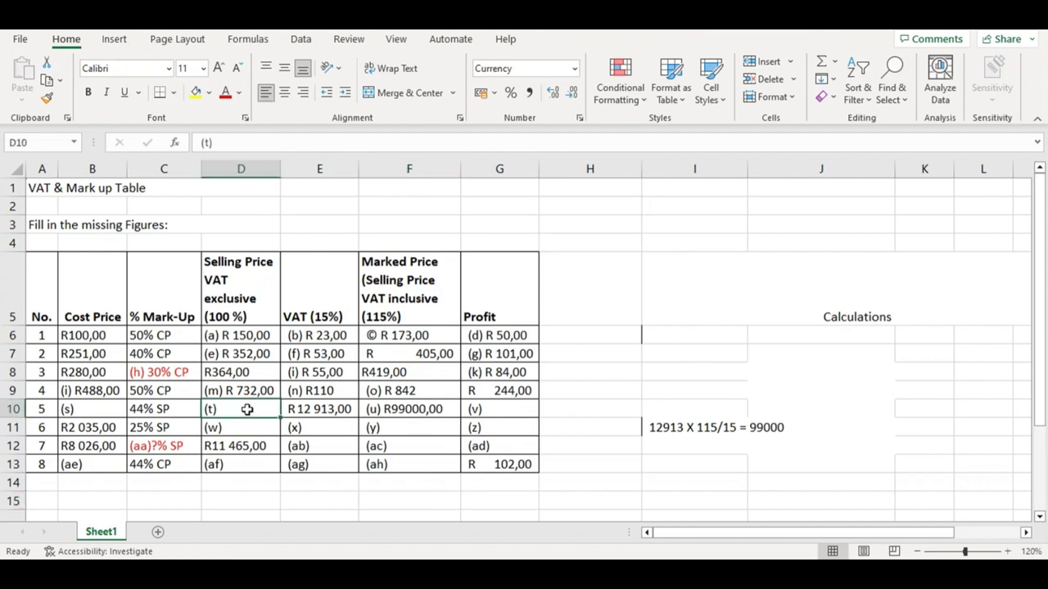
pyautogui.click(407, 412)
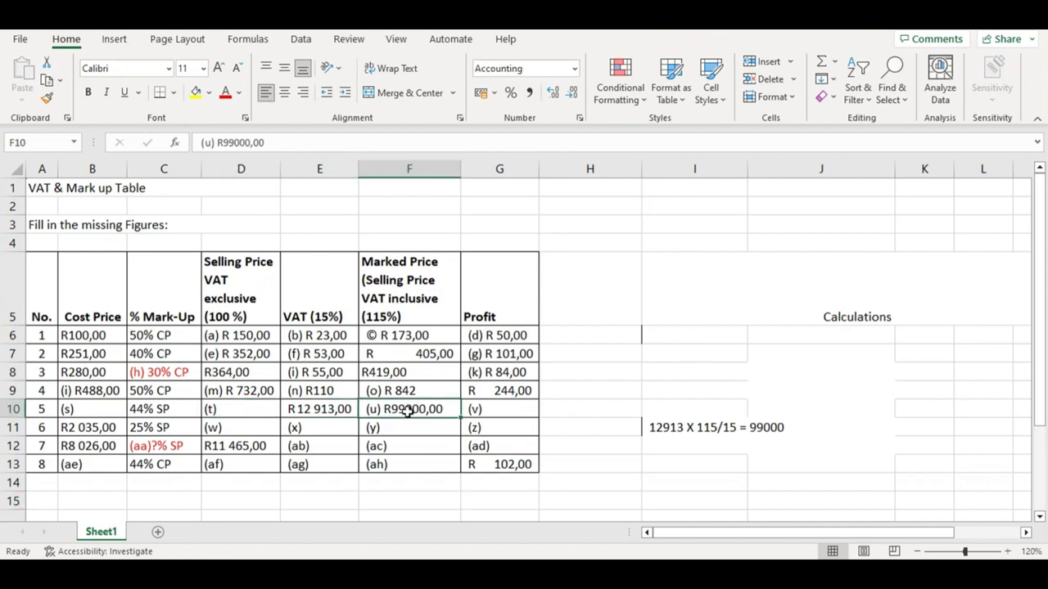
pyautogui.click(320, 408)
pyautogui.click(244, 412)
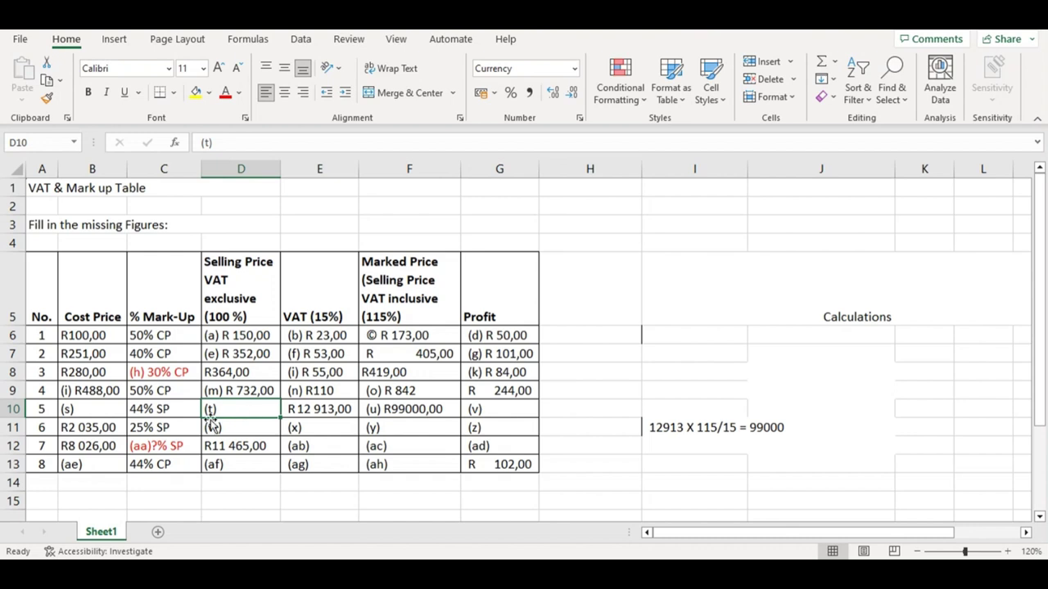
pyautogui.doubleClick(238, 410)
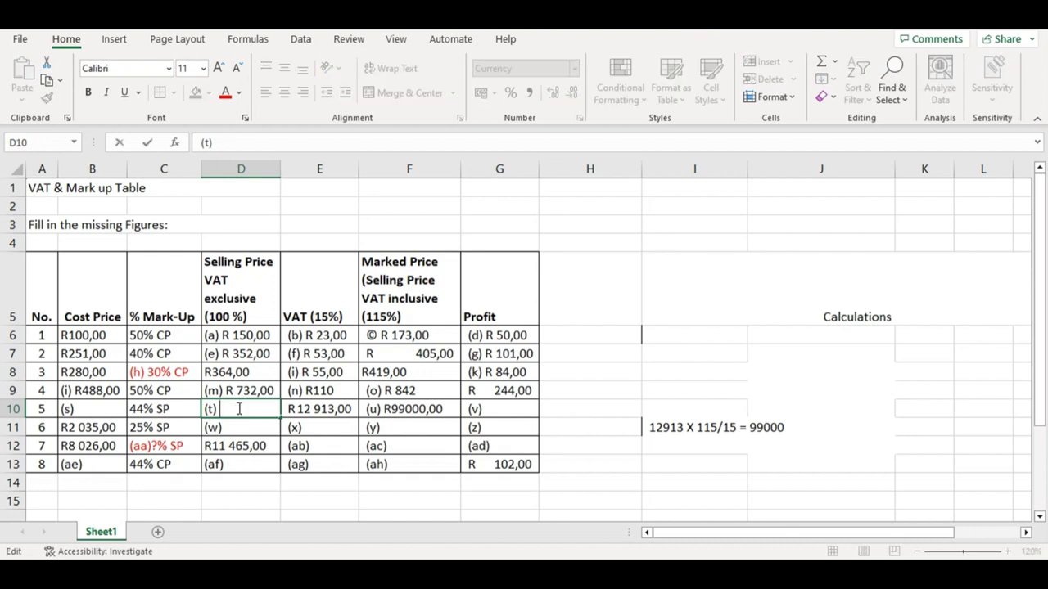
pyautogui.write('86087,')
pyautogui.write('00')
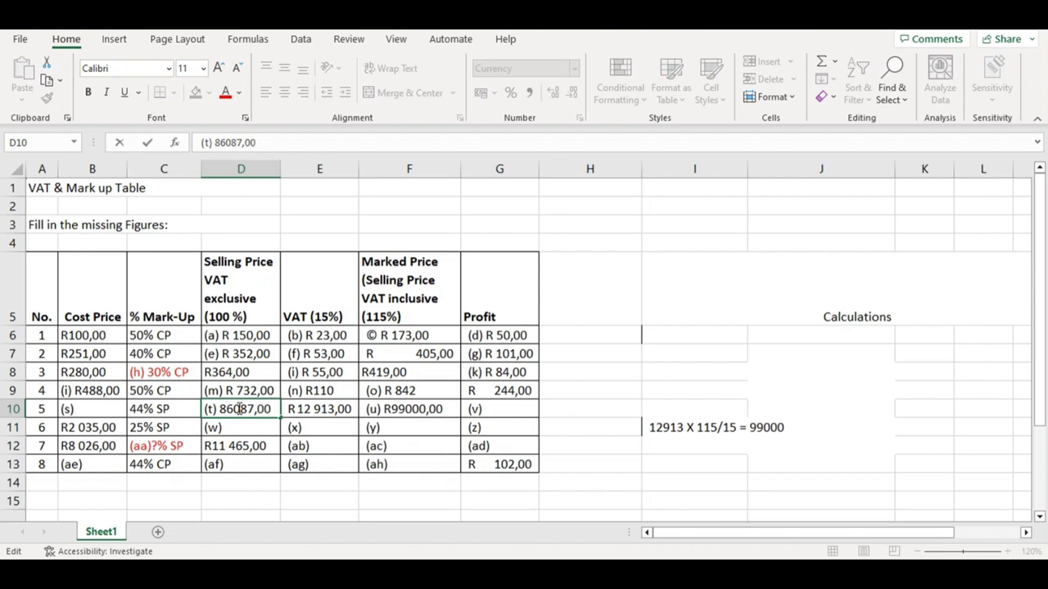
pyautogui.click(219, 408)
pyautogui.write('R')
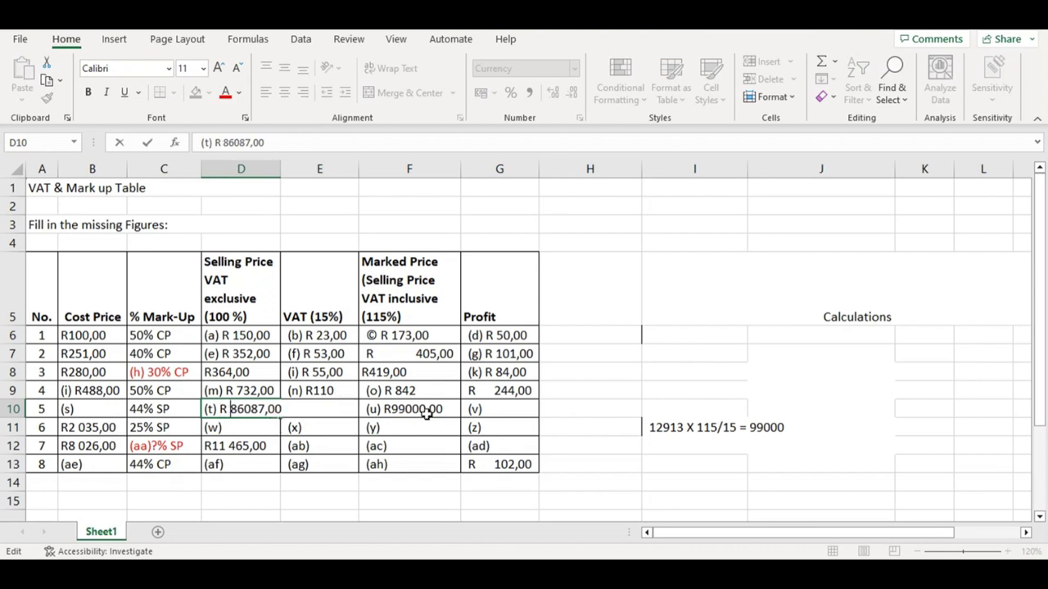
pyautogui.click(363, 402)
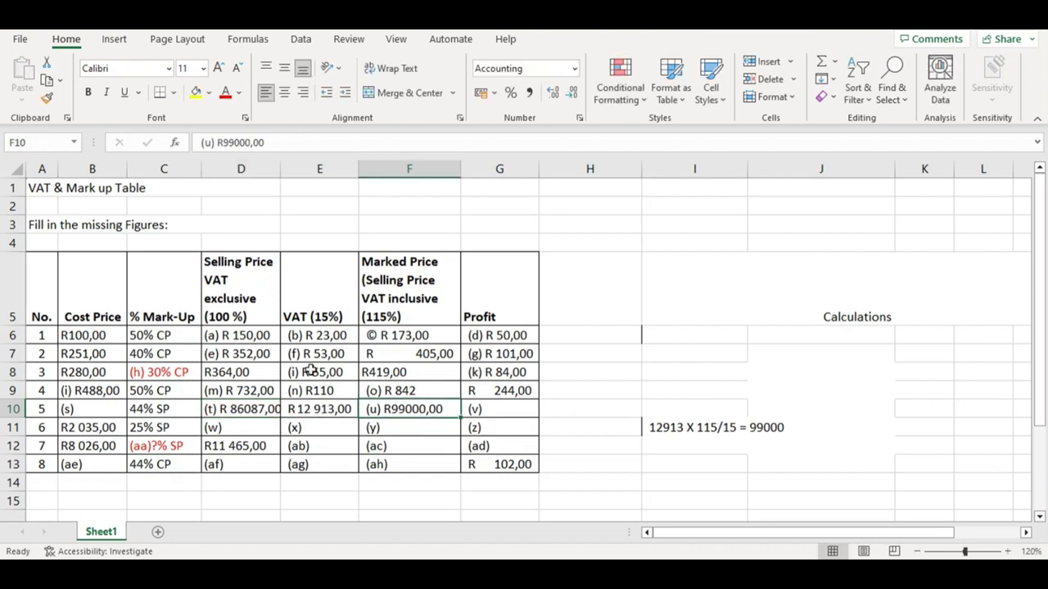
pyautogui.moveTo(279, 171); pyautogui.dragTo(287, 173)
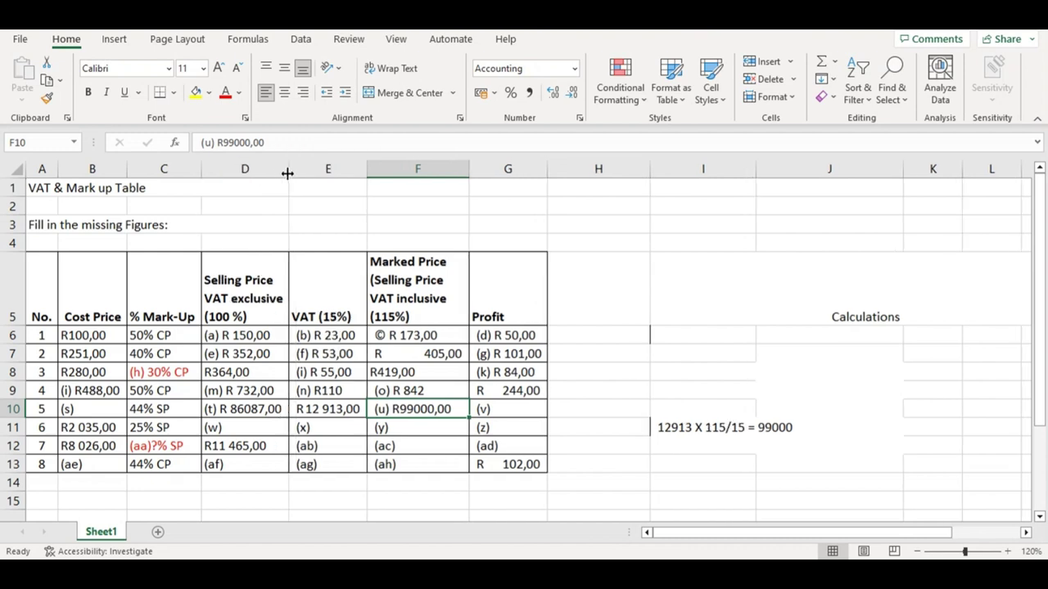
# - Write the VAT-exclusive selling price working "12913 x 100/15 = 86087" in cell I12 of the calculations area
pyautogui.click(725, 427)
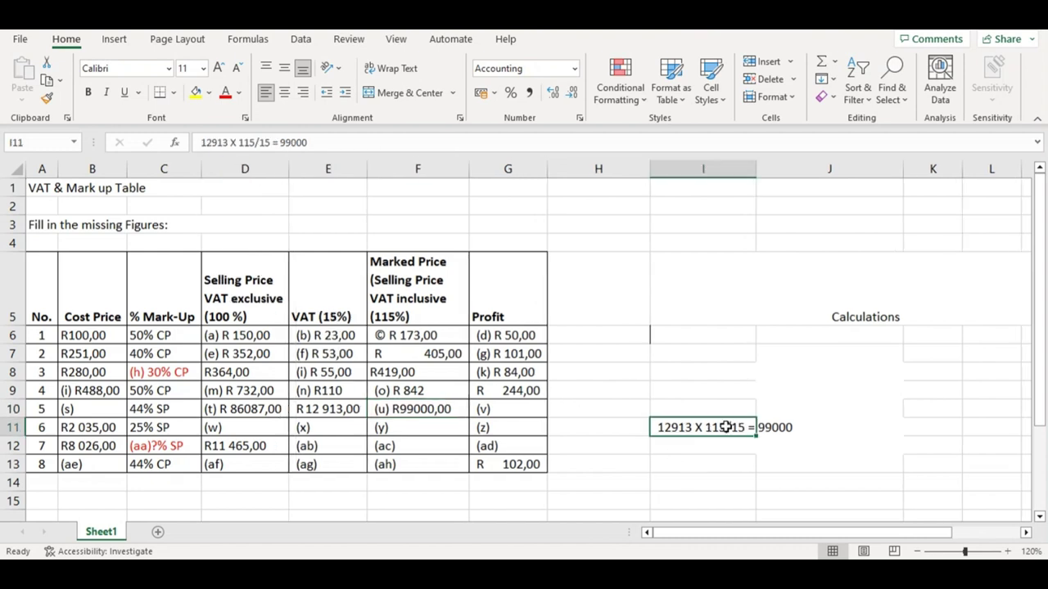
pyautogui.click(691, 446)
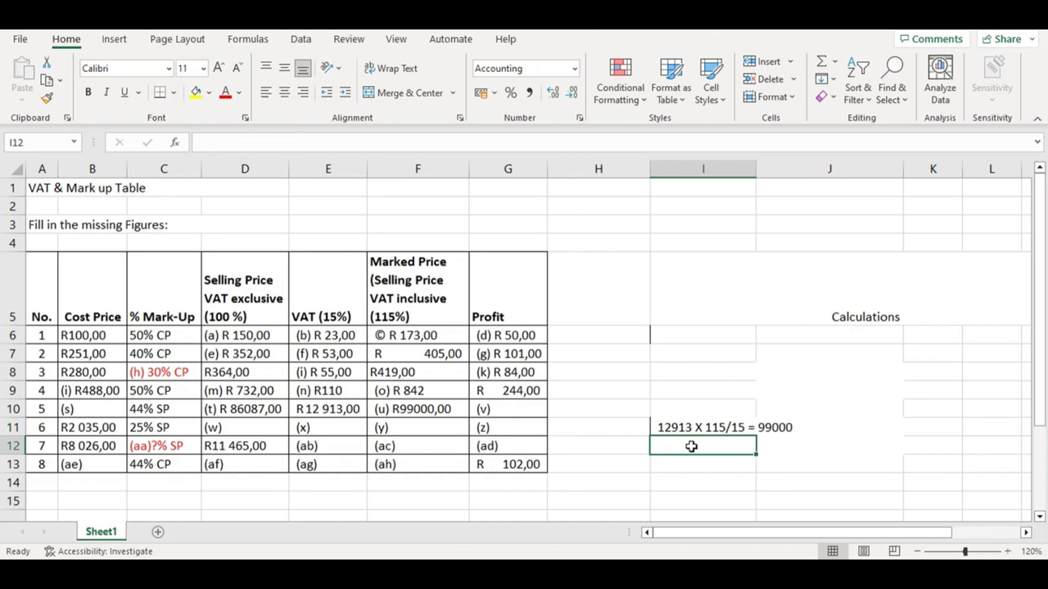
pyautogui.write('12')
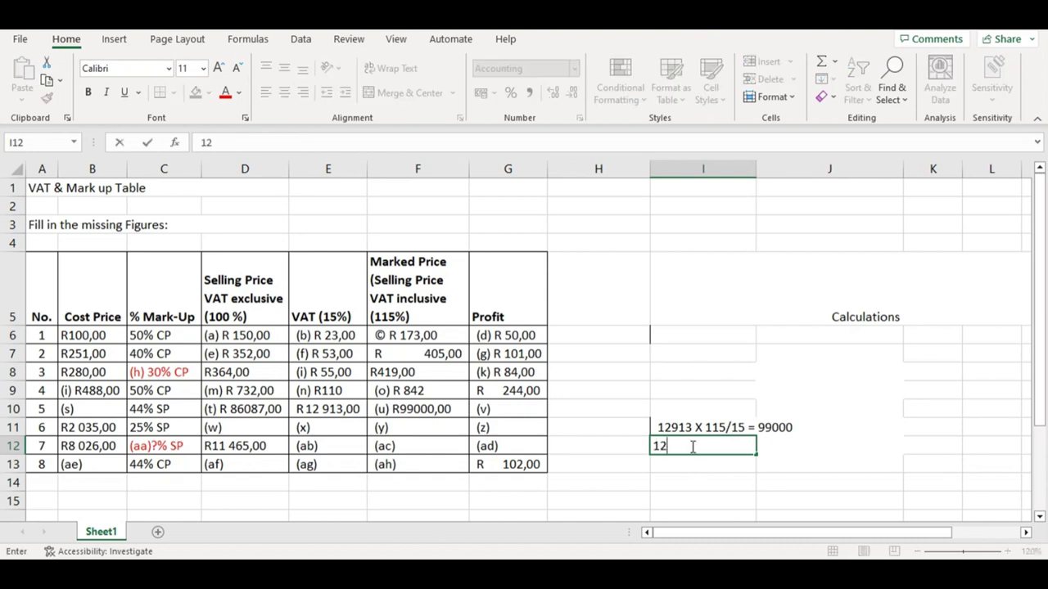
pyautogui.write('913 x')
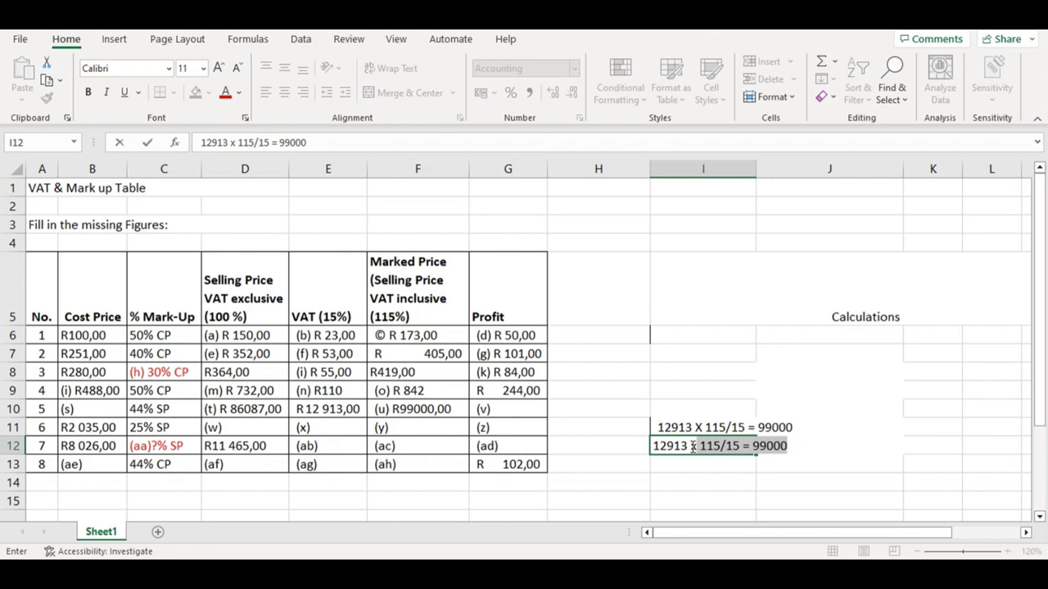
pyautogui.write('100')
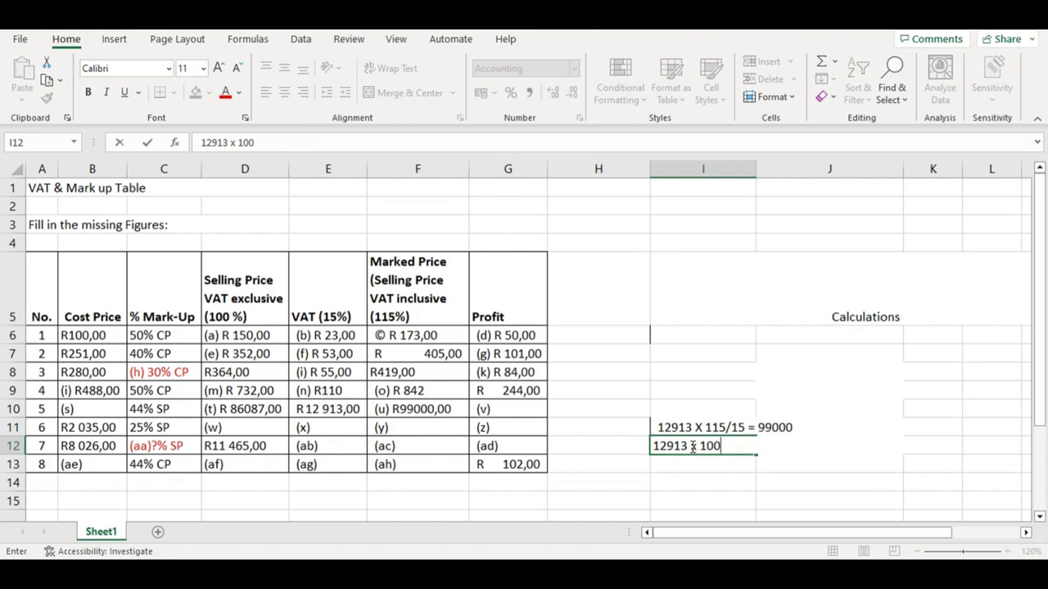
pyautogui.write('/15 = 87')
pyautogui.press('BackSpace')
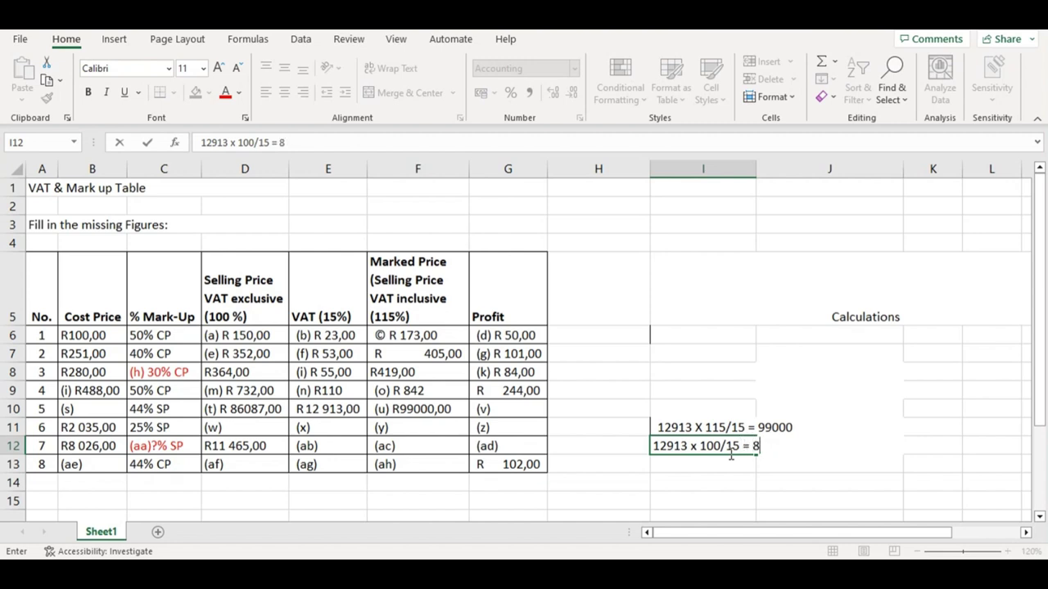
pyautogui.write('6087')
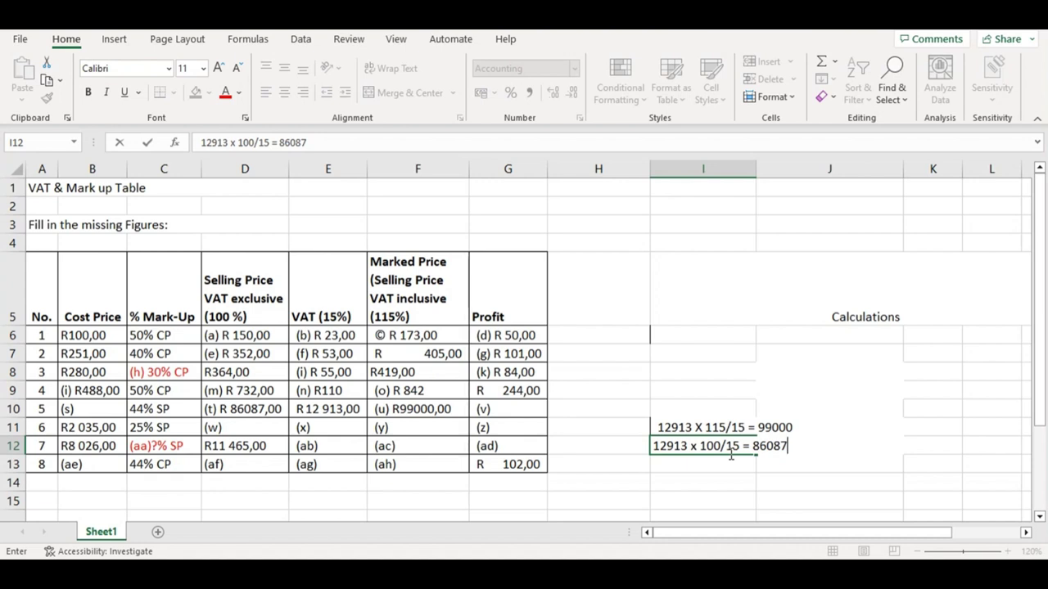
pyautogui.click(244, 411)
pyautogui.click(664, 362)
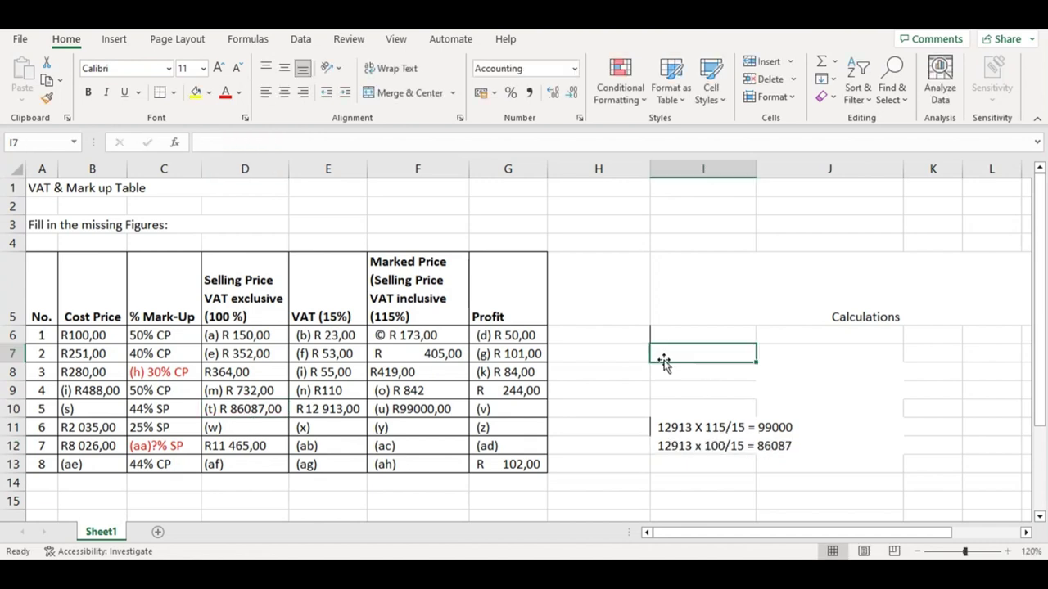
# - Clear the marked price and selling price workings in rows 11 and 12 of the calculations area
pyautogui.click(102, 409)
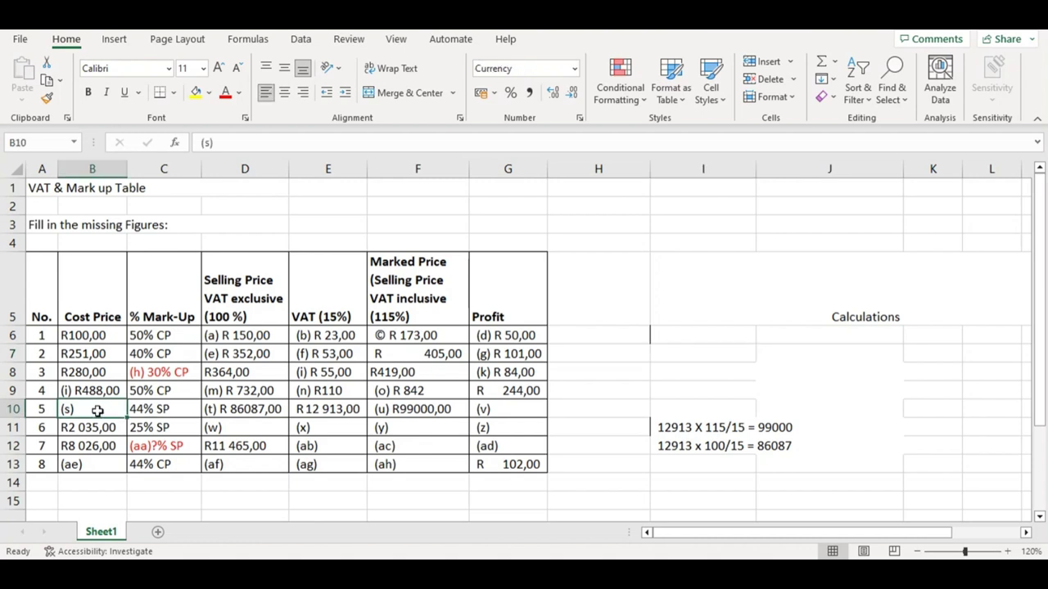
pyautogui.doubleClick(90, 411)
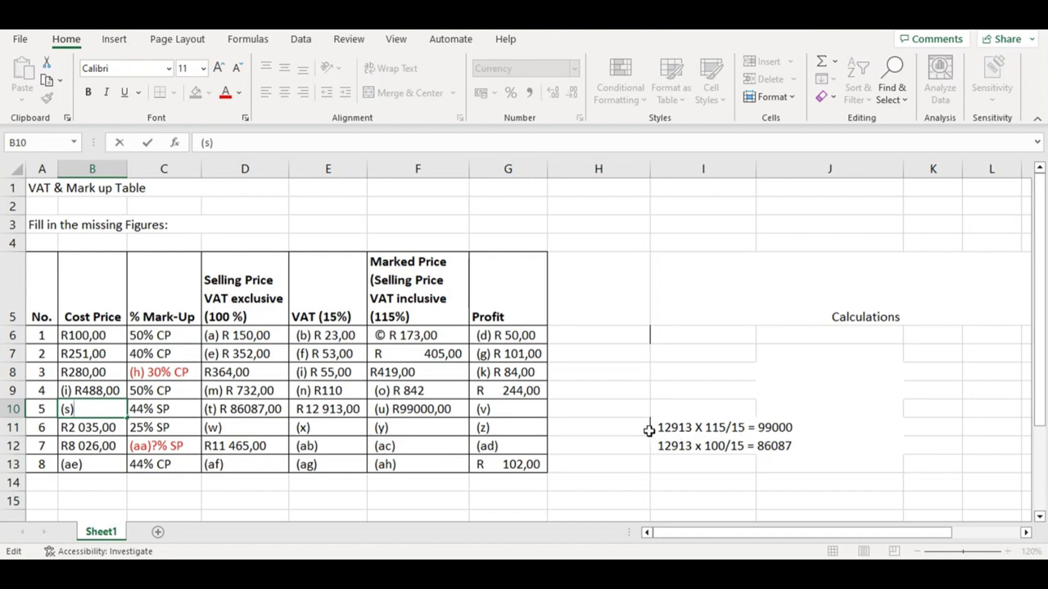
pyautogui.moveTo(648, 429); pyautogui.dragTo(753, 442)
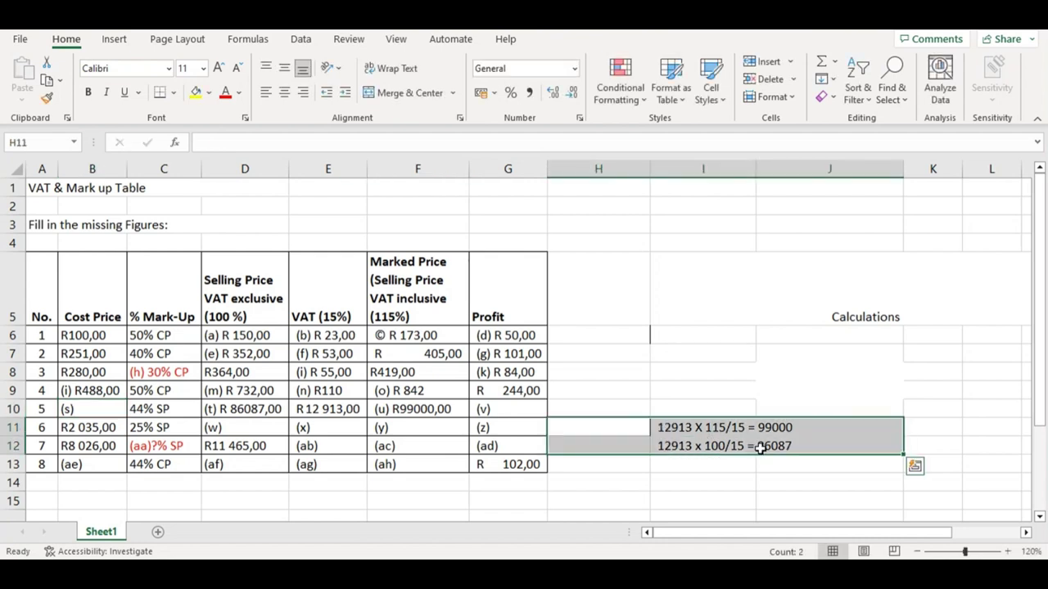
pyautogui.press('Delete')
pyautogui.click(763, 494)
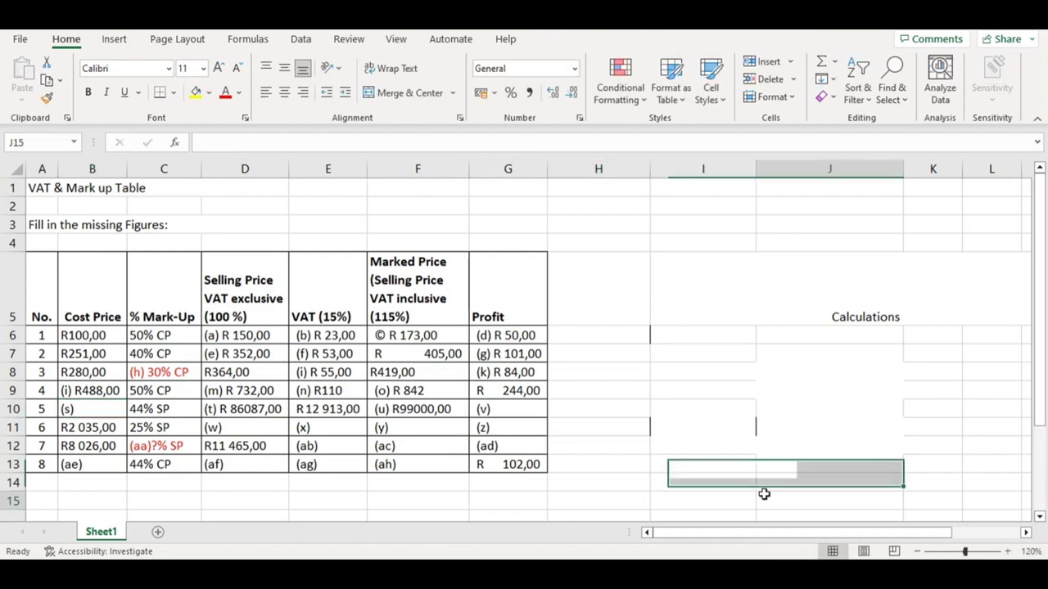
pyautogui.click(681, 430)
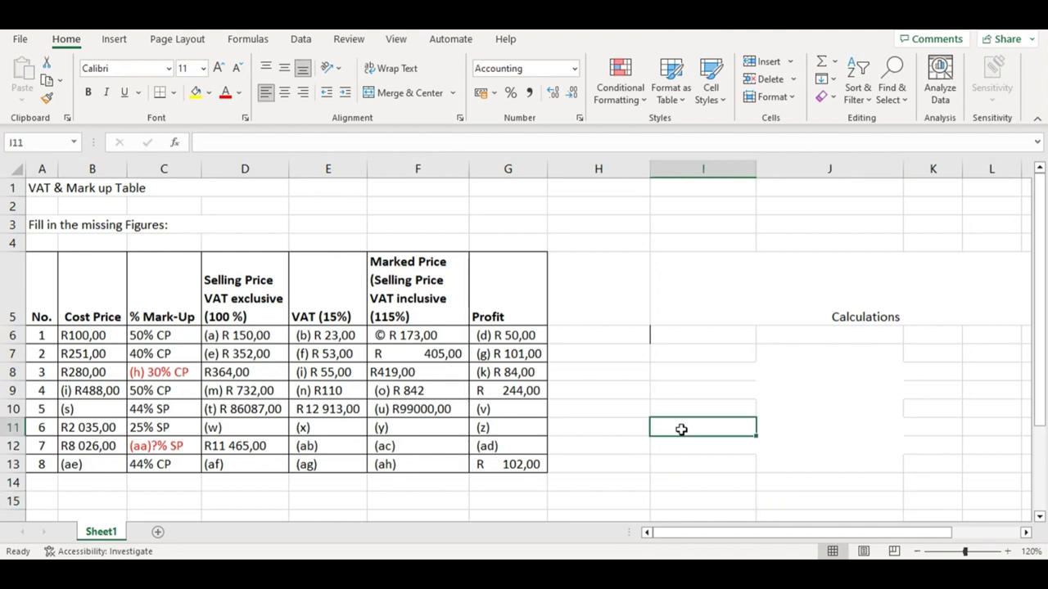
# - Label cell I10 as CP and cell I11 as M-up to set up the mark-up working for row No. 5
pyautogui.click(155, 413)
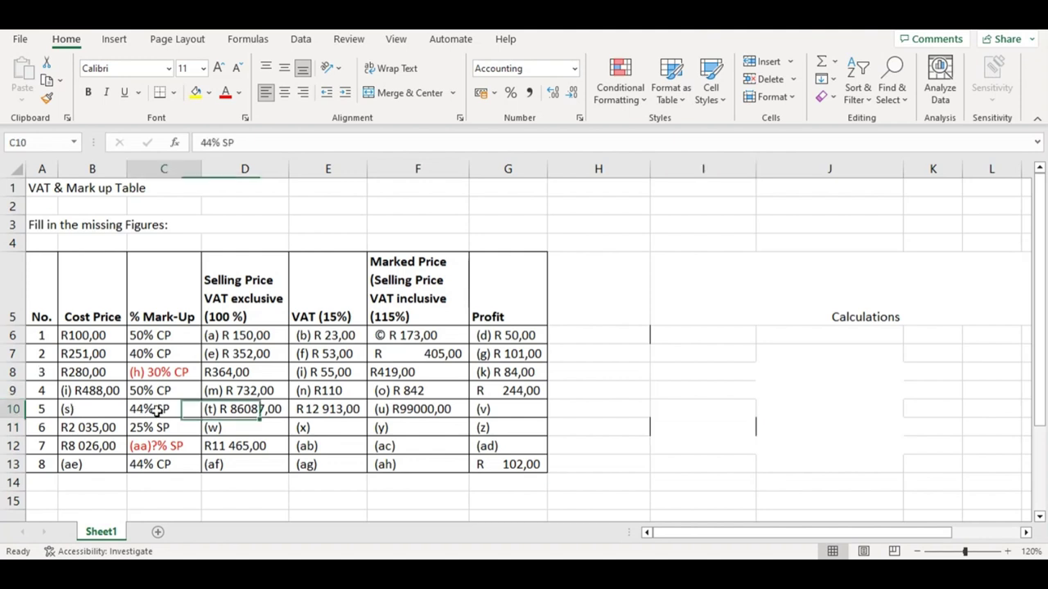
pyautogui.click(672, 403)
pyautogui.write('CP')
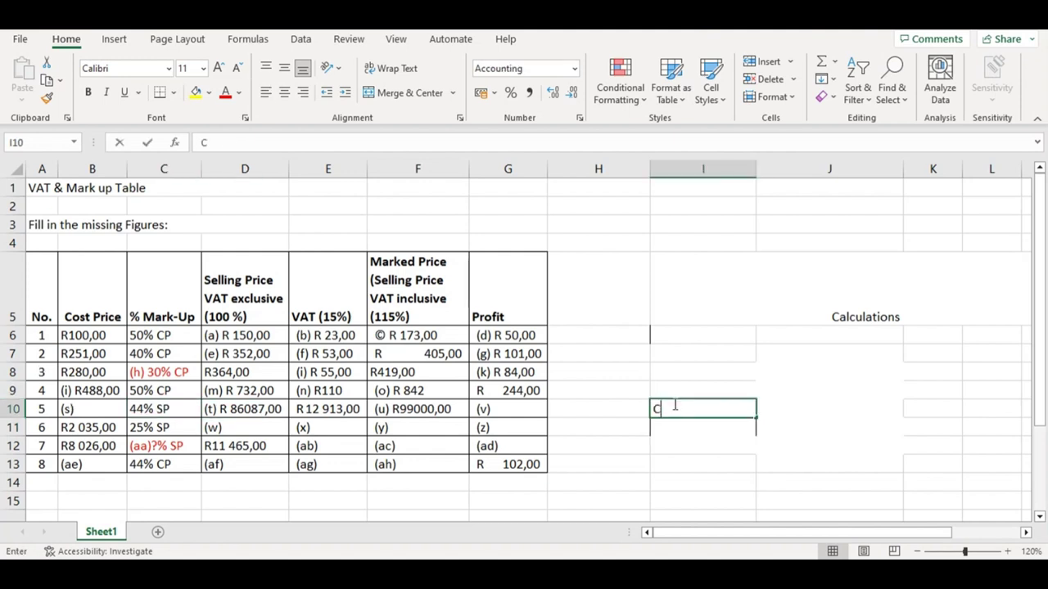
pyautogui.click(663, 422)
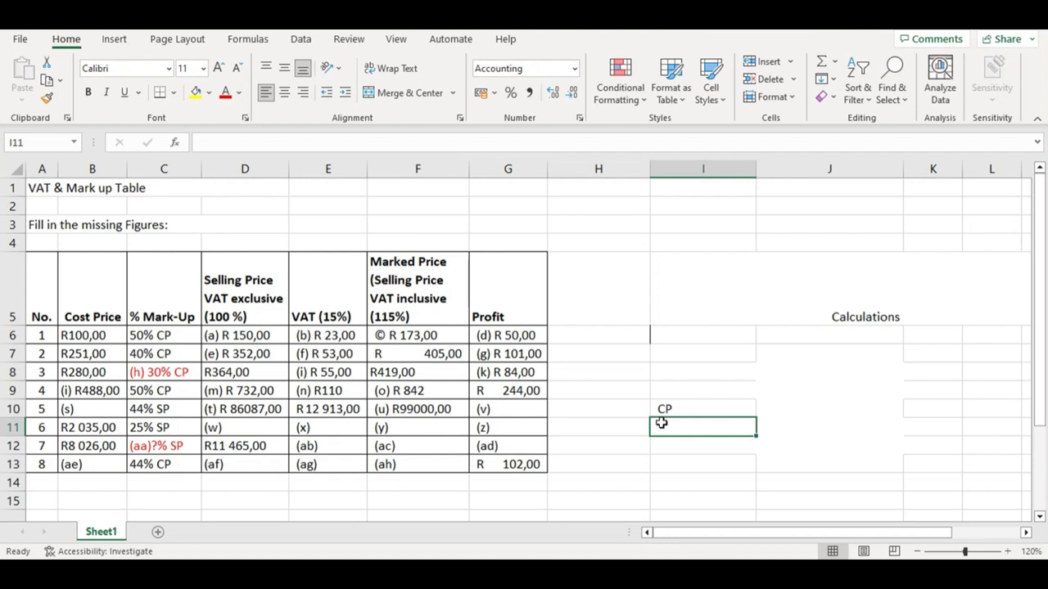
pyautogui.write('M-u')
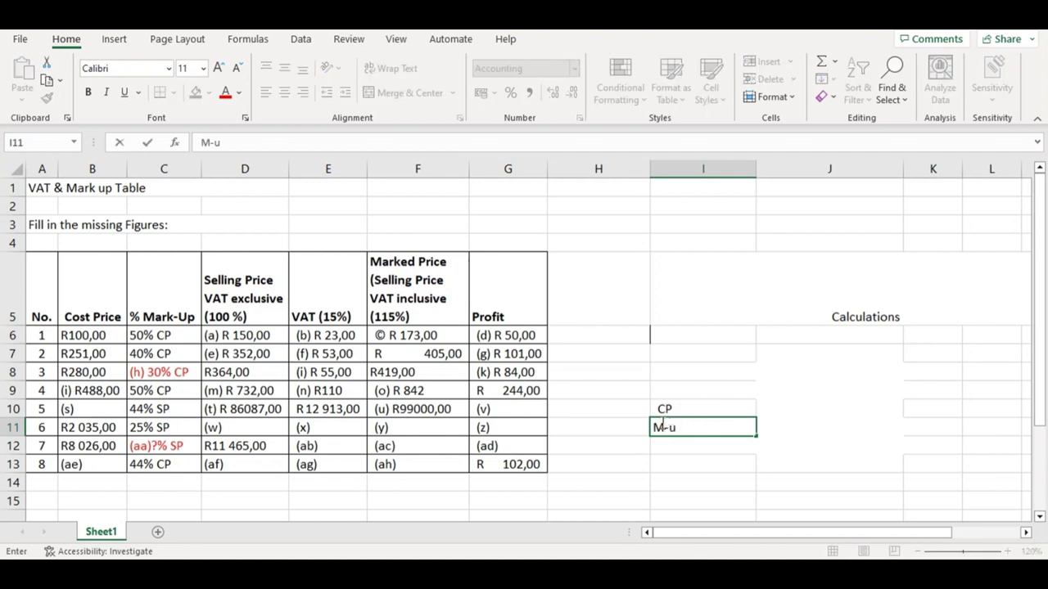
pyautogui.write('p')
# - Enter "SP = 100%" in cell I12 below the M-up label
pyautogui.click(667, 438)
pyautogui.write('S')
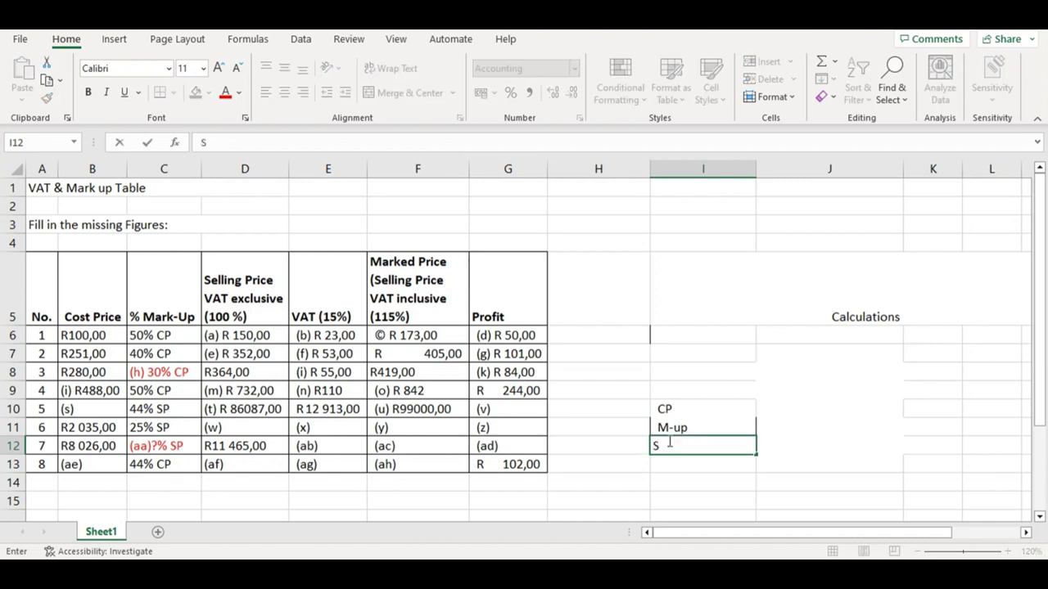
pyautogui.write('p')
pyautogui.press('BackSpace')
pyautogui.write('P =')
pyautogui.write('100')
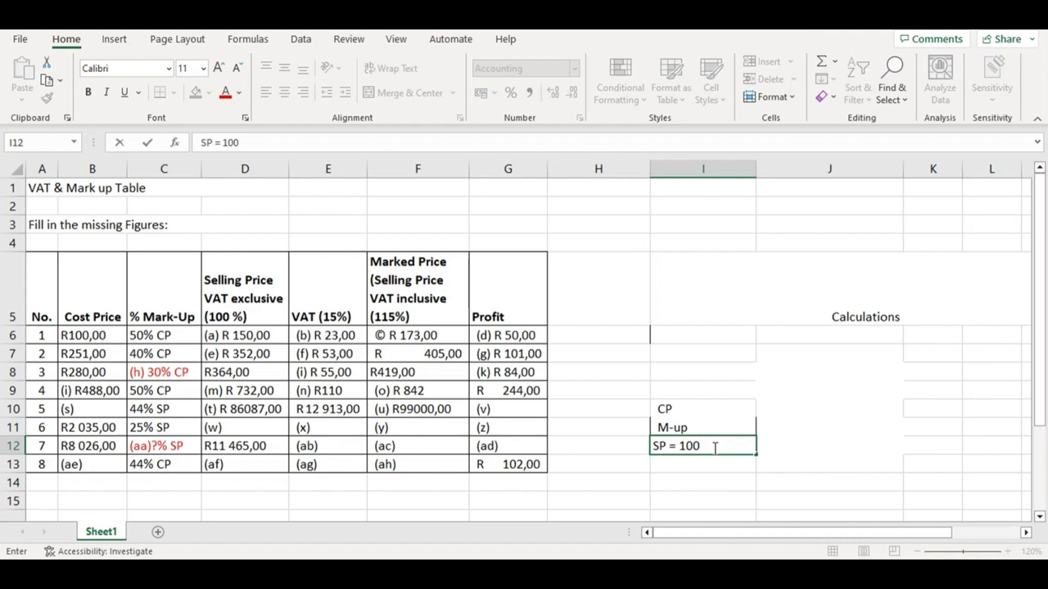
pyautogui.write('%')
# - Complete the mark-up line in cell I11 as "M-up = 44%"
pyautogui.click(698, 427)
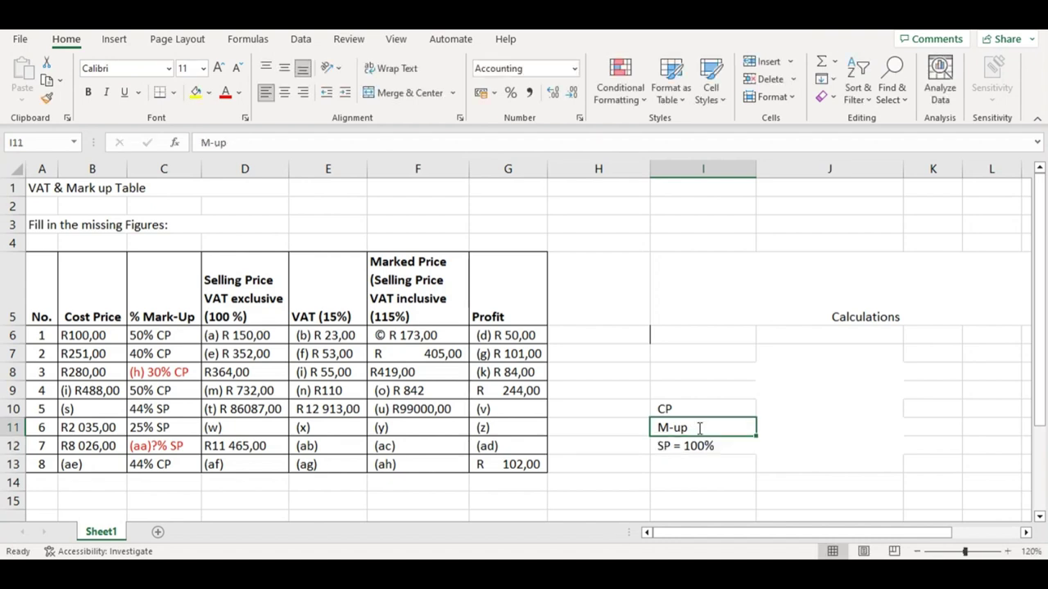
pyautogui.doubleClick(698, 428)
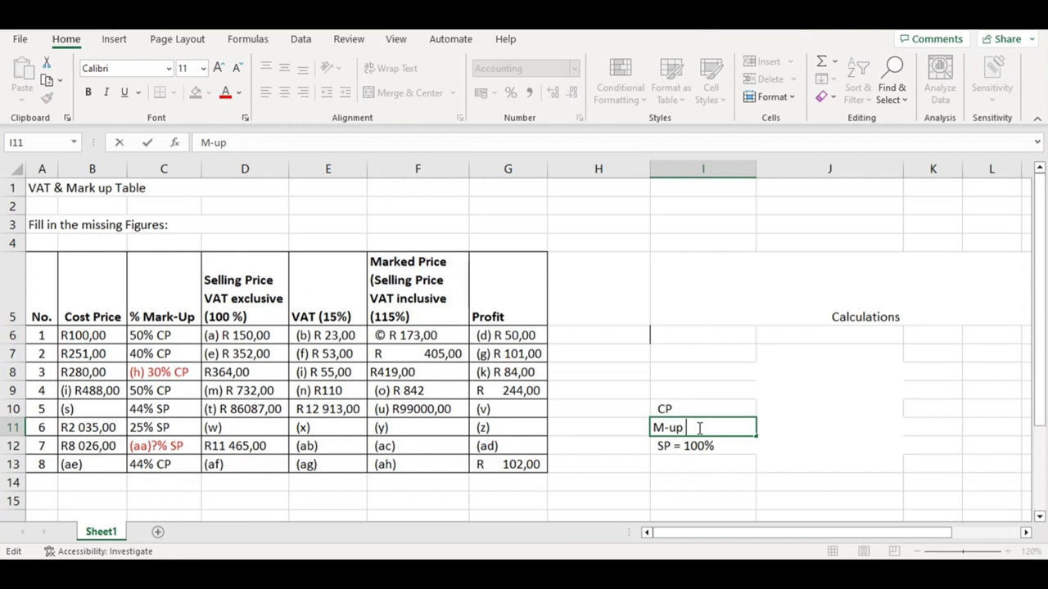
pyautogui.write('= 44%')
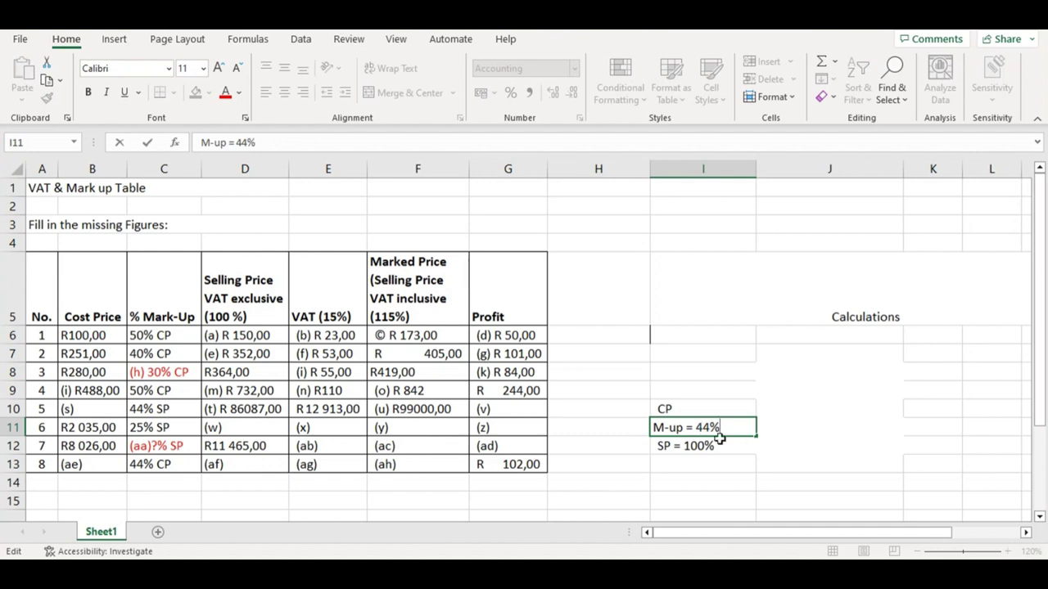
# - Check the mark-up and SP percentages, and complete the cost price line in cell I10 as "CP = 56%"
pyautogui.click(680, 406)
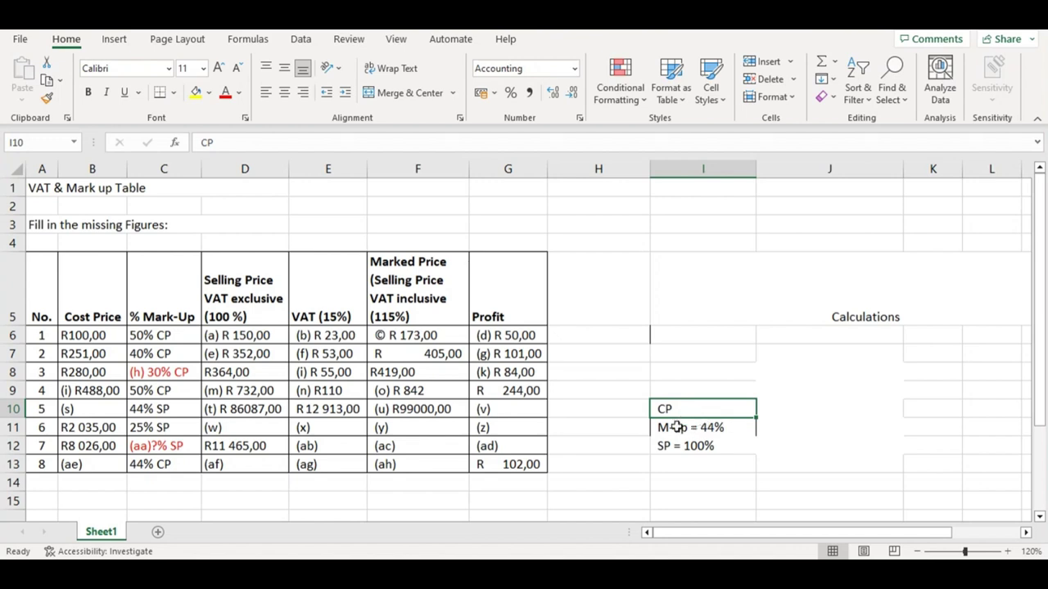
pyautogui.click(677, 427)
pyautogui.click(676, 446)
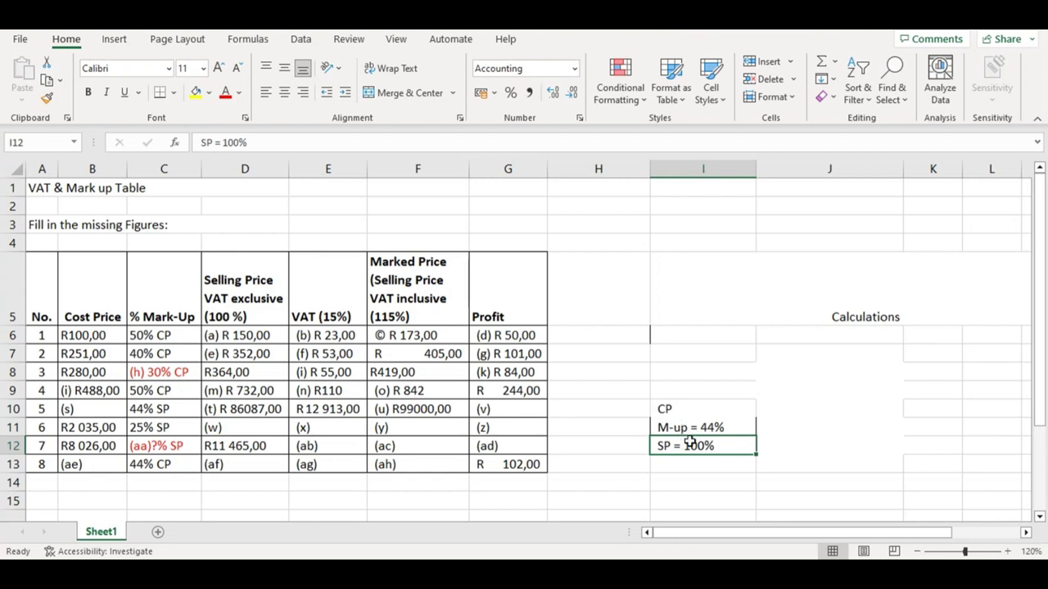
pyautogui.click(683, 410)
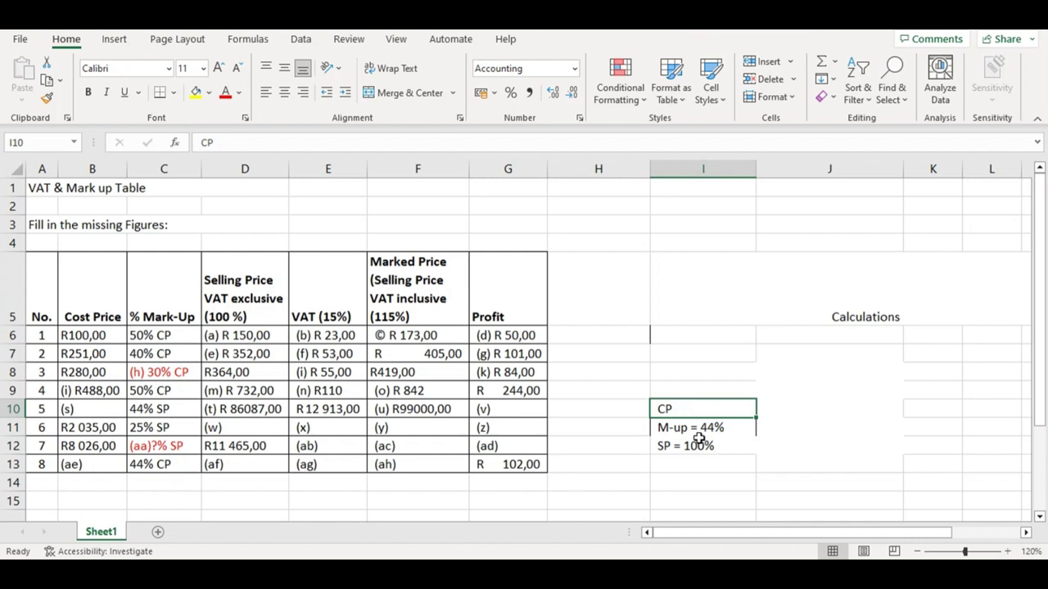
pyautogui.click(697, 446)
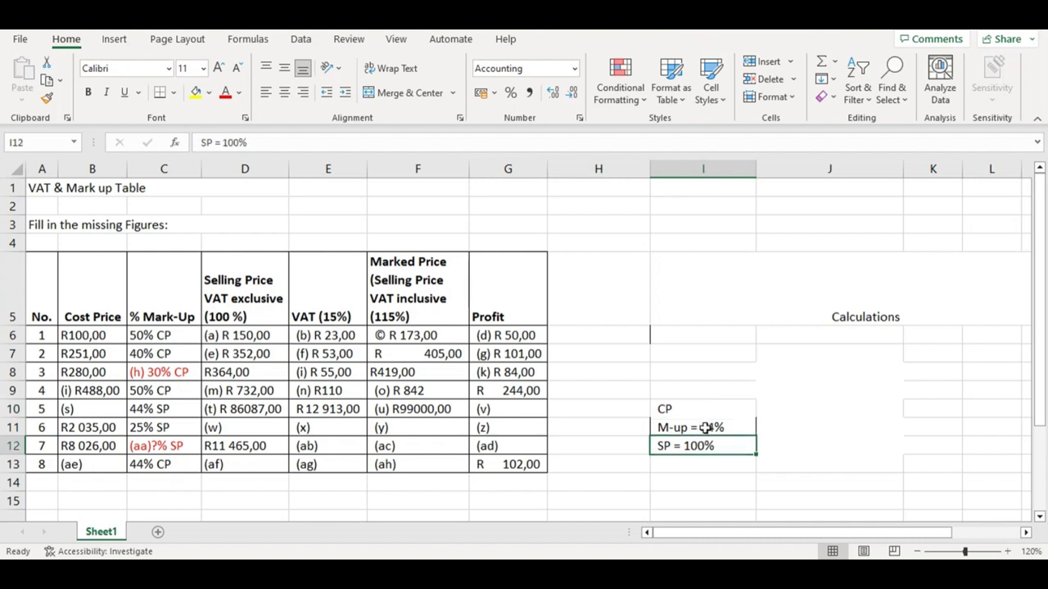
pyautogui.click(707, 429)
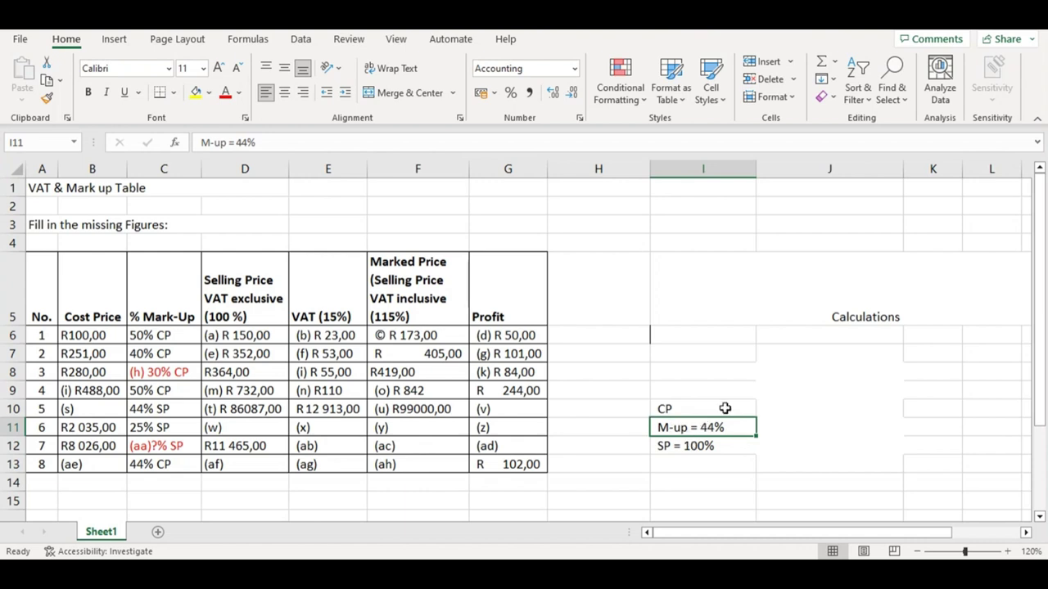
pyautogui.doubleClick(678, 446)
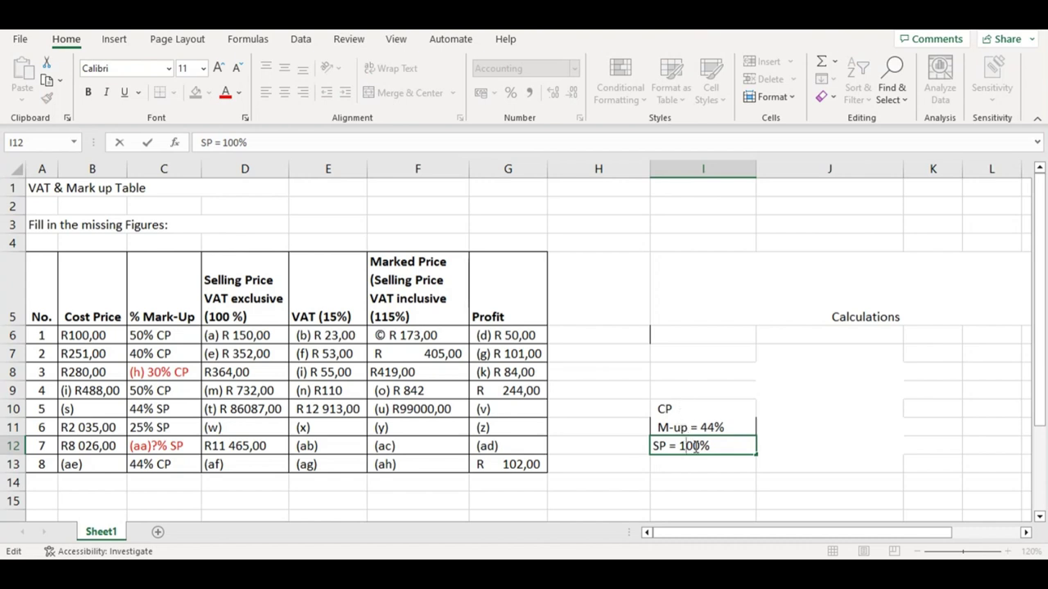
pyautogui.click(688, 465)
pyautogui.click(687, 403)
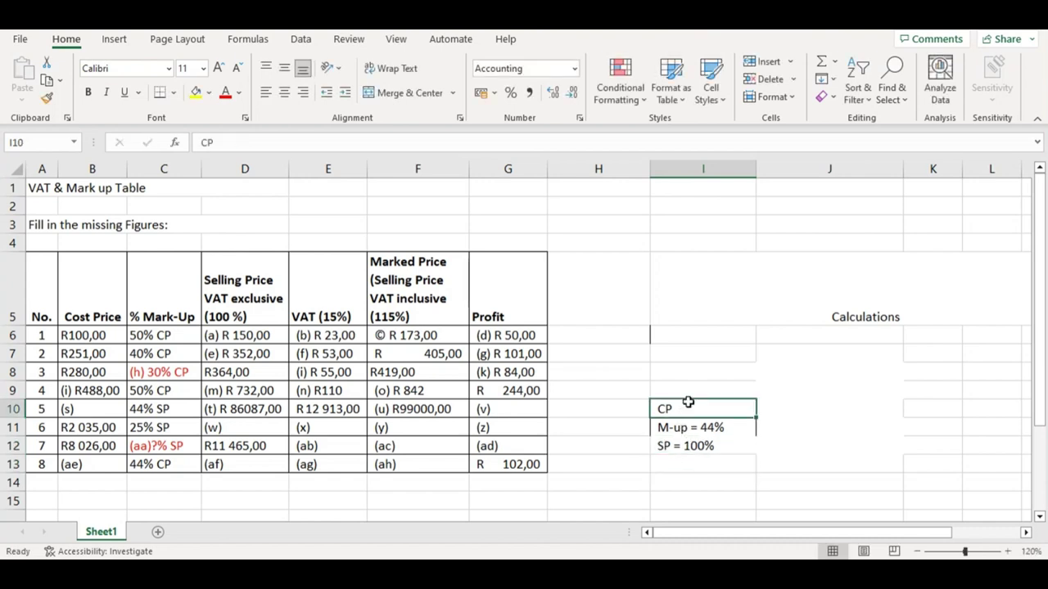
pyautogui.doubleClick(687, 403)
pyautogui.write('+')
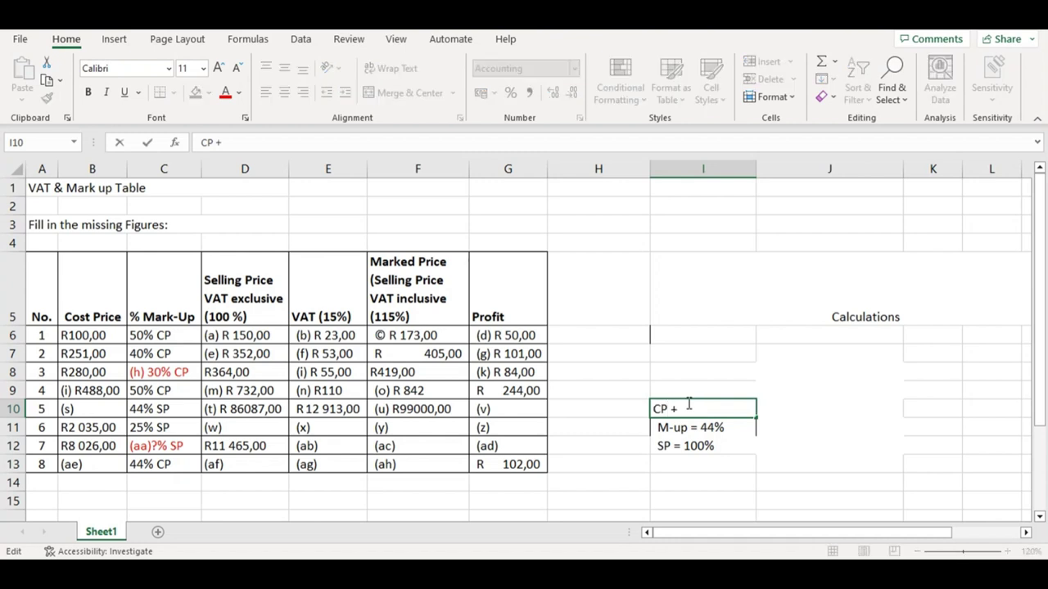
pyautogui.press('BackSpace')
pyautogui.write('= 6')
pyautogui.press('BackSpace')
pyautogui.write('56%')
pyautogui.click(864, 477)
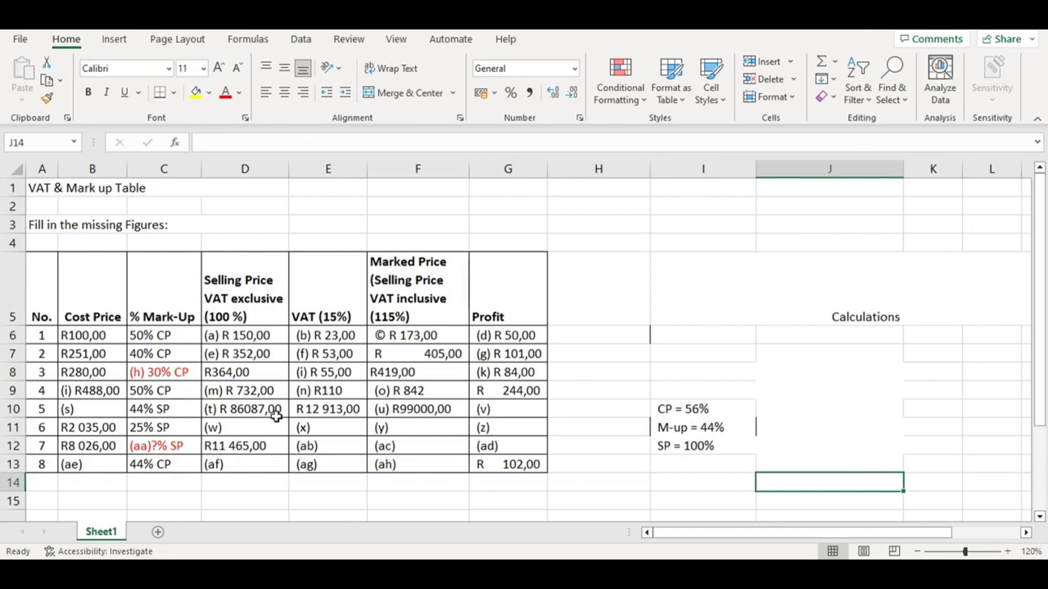
# - Enter row No. 5's VAT-exclusive selling price, R86 087, in cell J12 beside the SP line
pyautogui.click(248, 410)
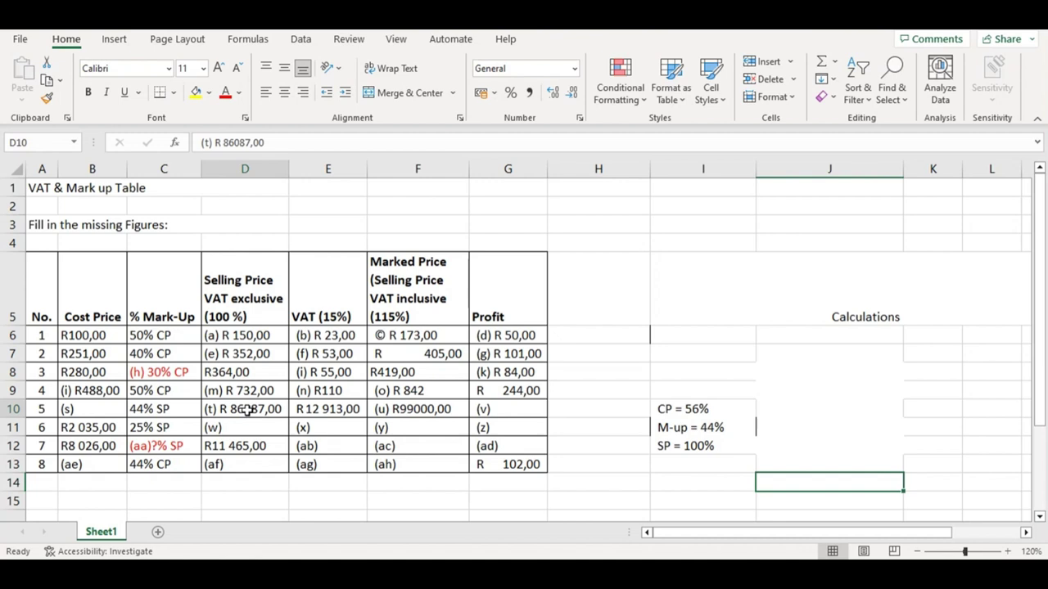
pyautogui.click(756, 449)
pyautogui.doubleClick(779, 446)
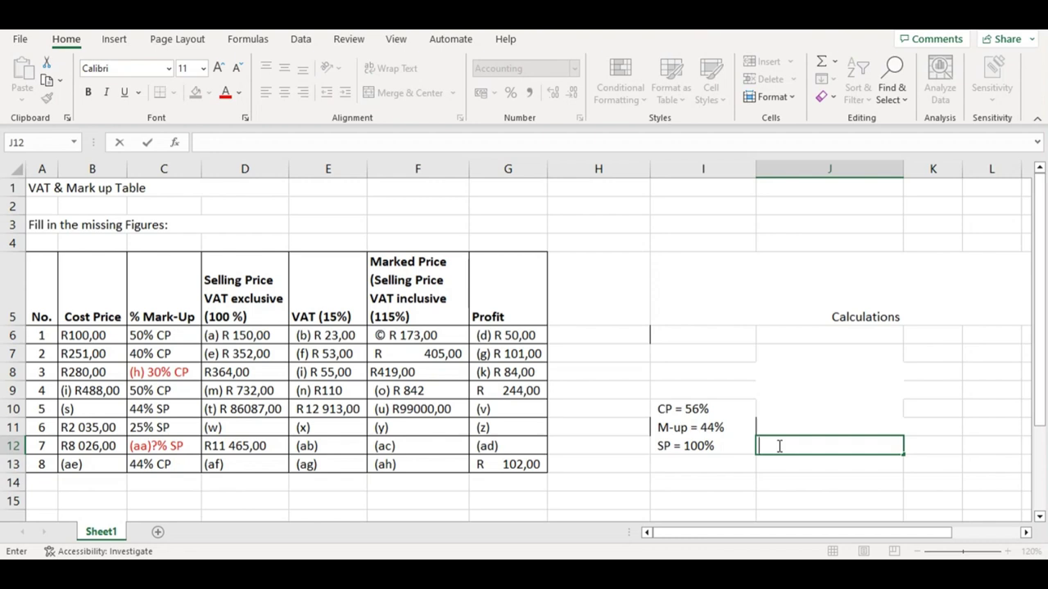
pyautogui.write('R 86087')
# - Write row No. 5's cost price calculation, "86087 x 56/100 =", in cell J10 beside the CP line
pyautogui.click(89, 411)
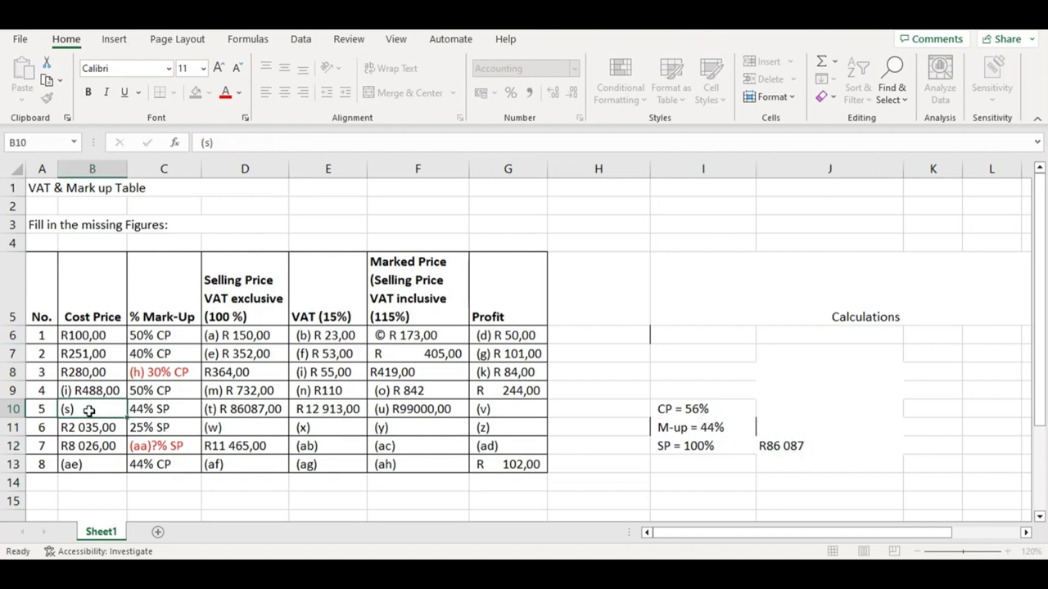
pyautogui.click(770, 410)
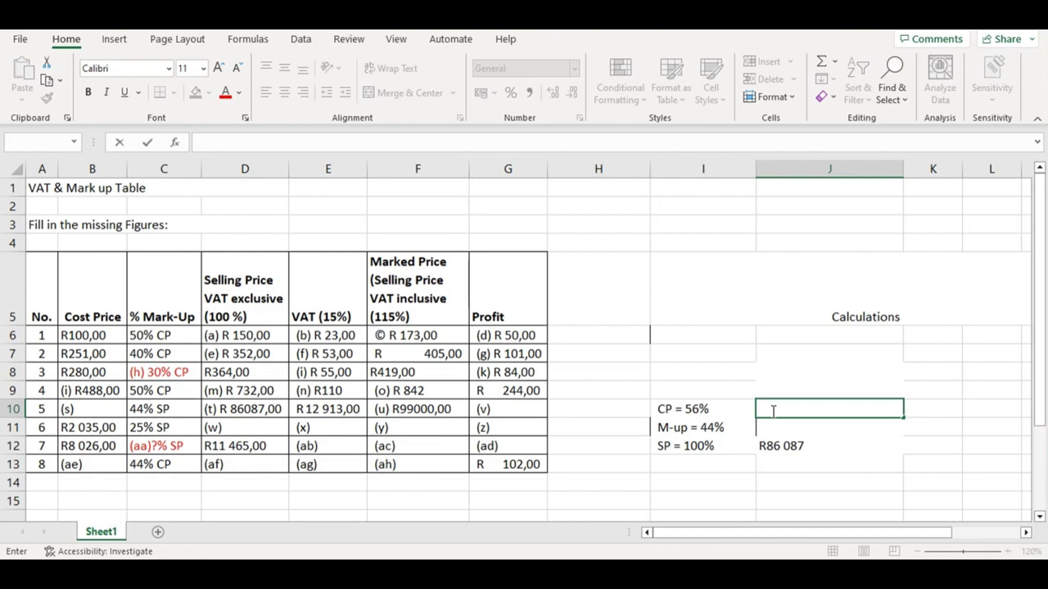
pyautogui.write('86087')
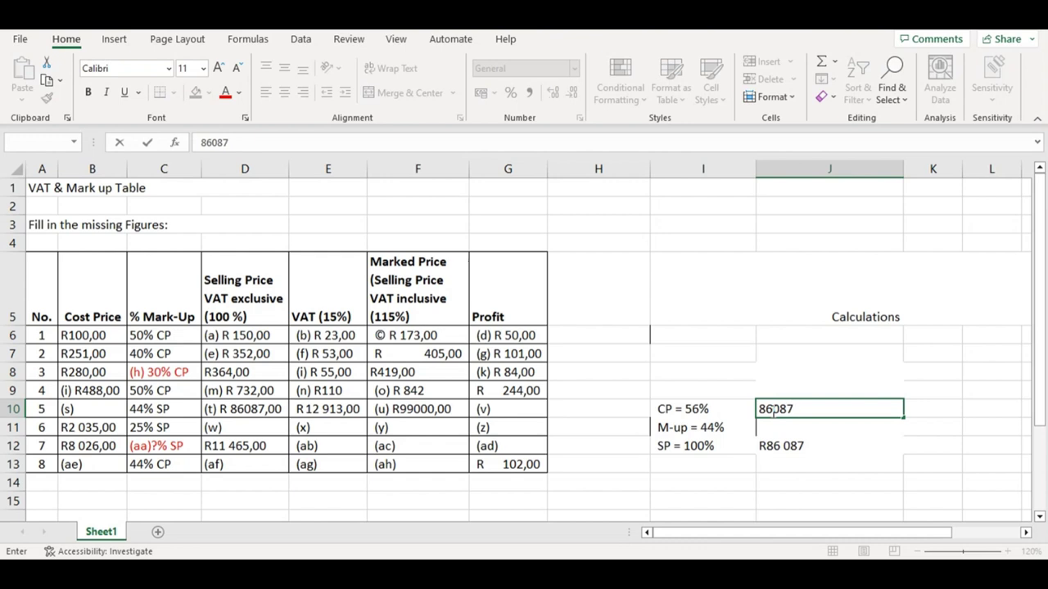
pyautogui.write(' x 54')
pyautogui.press('BackSpace')
pyautogui.write('6/')
pyautogui.click(703, 445)
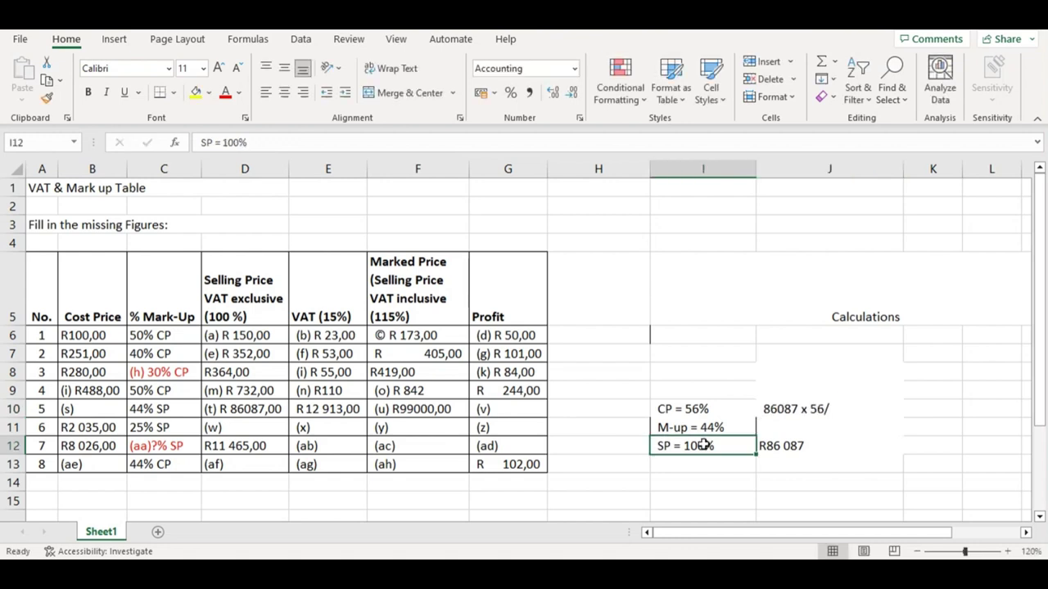
pyautogui.click(771, 409)
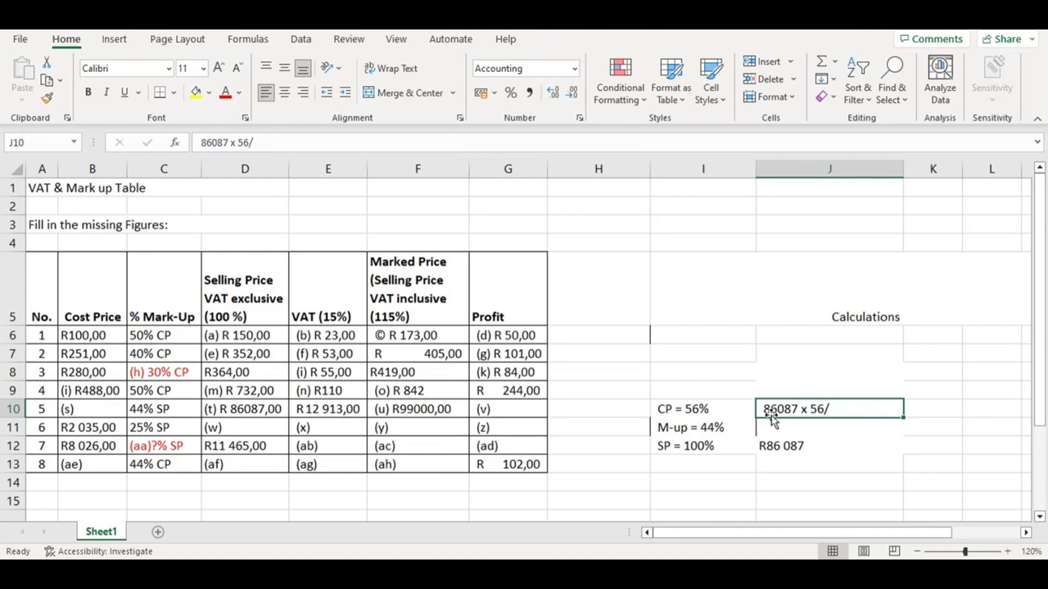
pyautogui.doubleClick(839, 407)
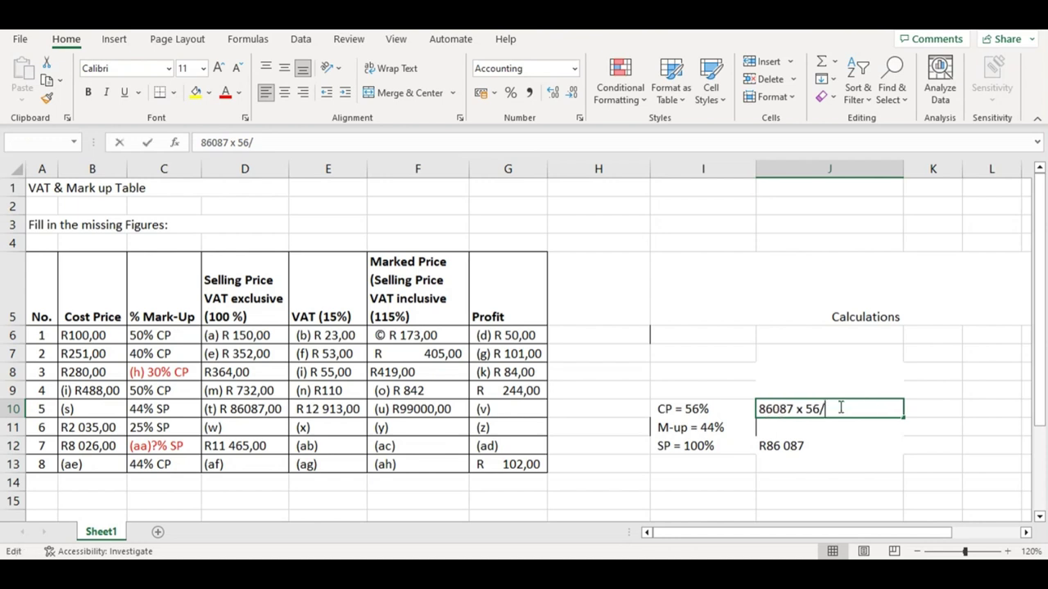
pyautogui.write('10')
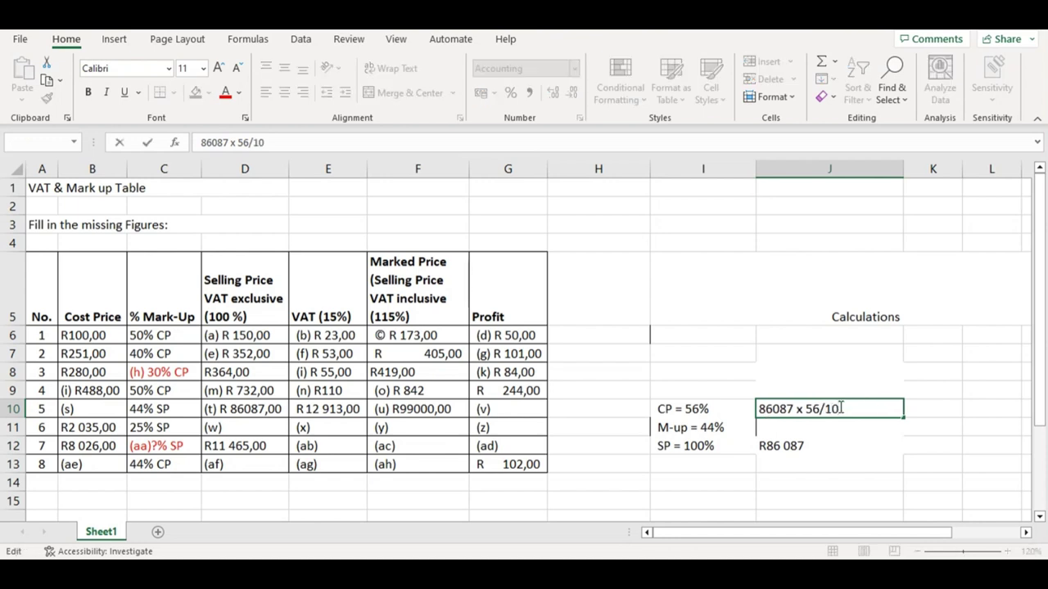
pyautogui.write('0 =')
# - Complete row No. 5's cost price in cell B10 by adding 48209 after the (s) label
pyautogui.doubleClick(107, 402)
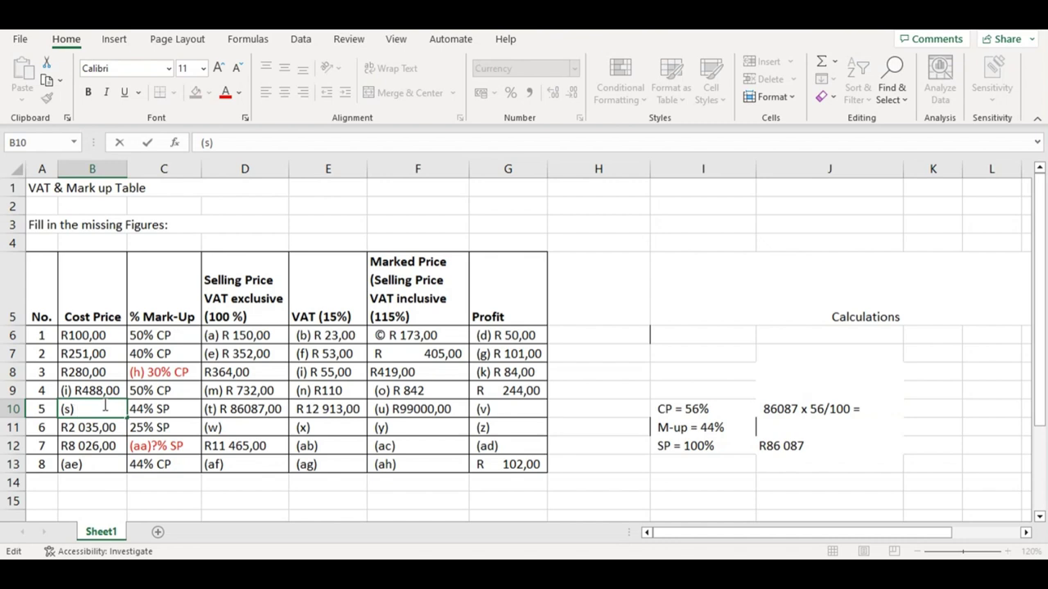
pyautogui.write('48208')
pyautogui.press('BackSpace')
pyautogui.write('9')
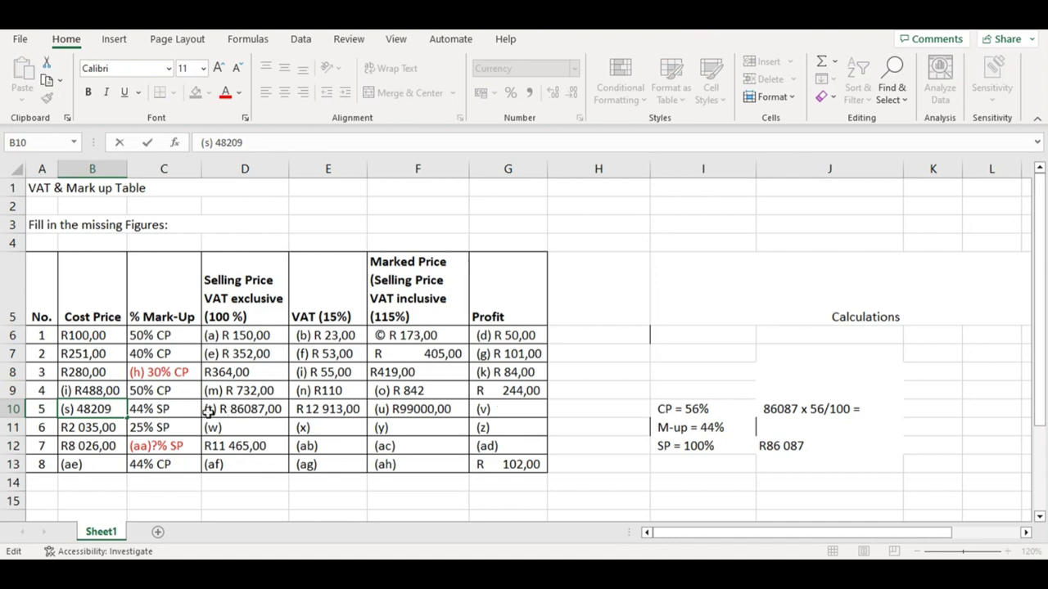
# - Complete row No. 5's profit in cell G10 by adding R 37878 after the (v) label
pyautogui.doubleClick(510, 410)
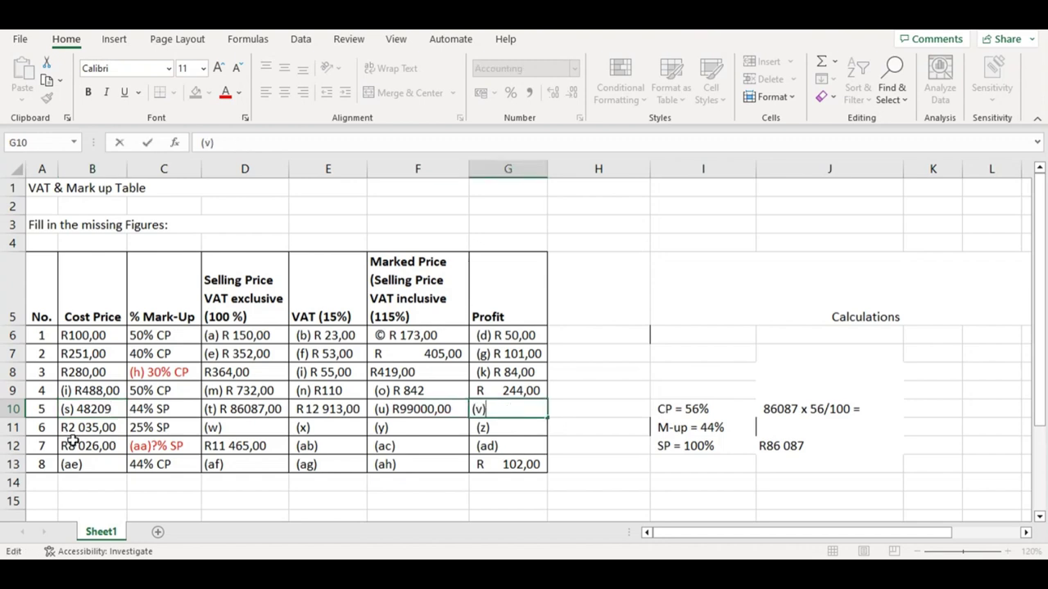
pyautogui.click(260, 414)
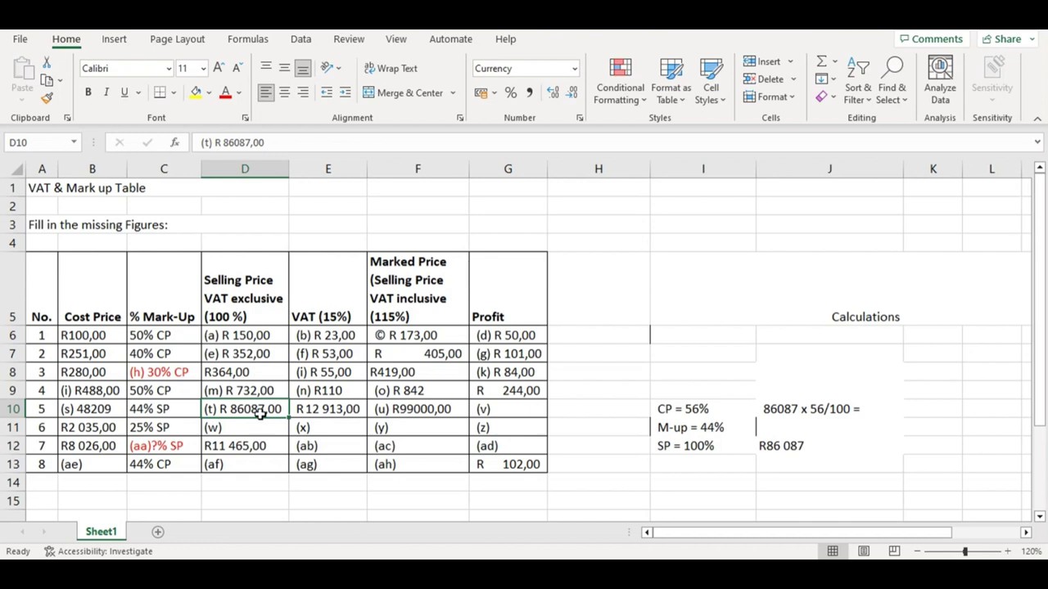
pyautogui.doubleClick(517, 409)
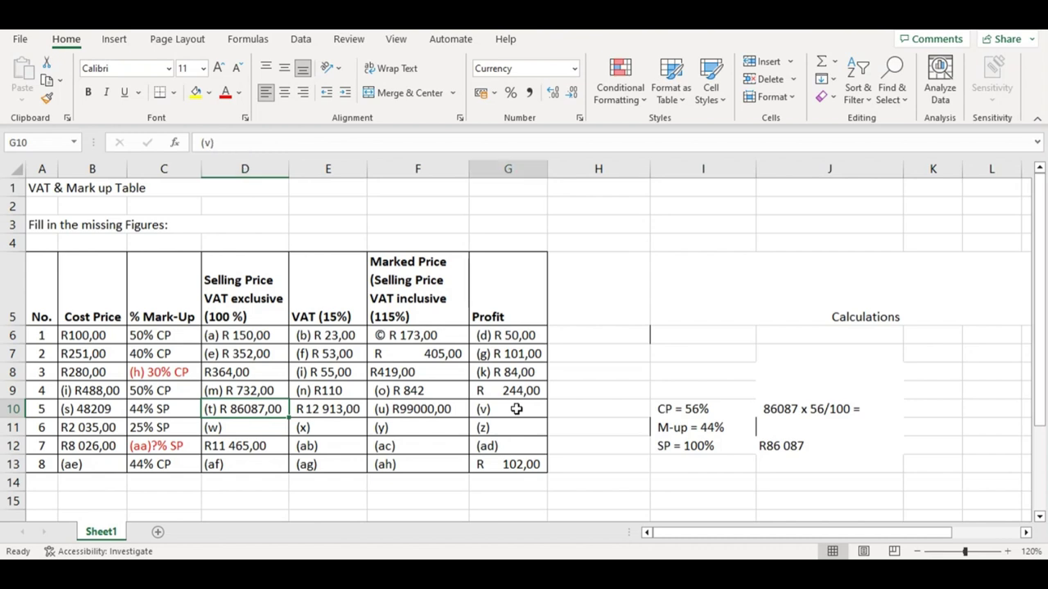
pyautogui.write('37')
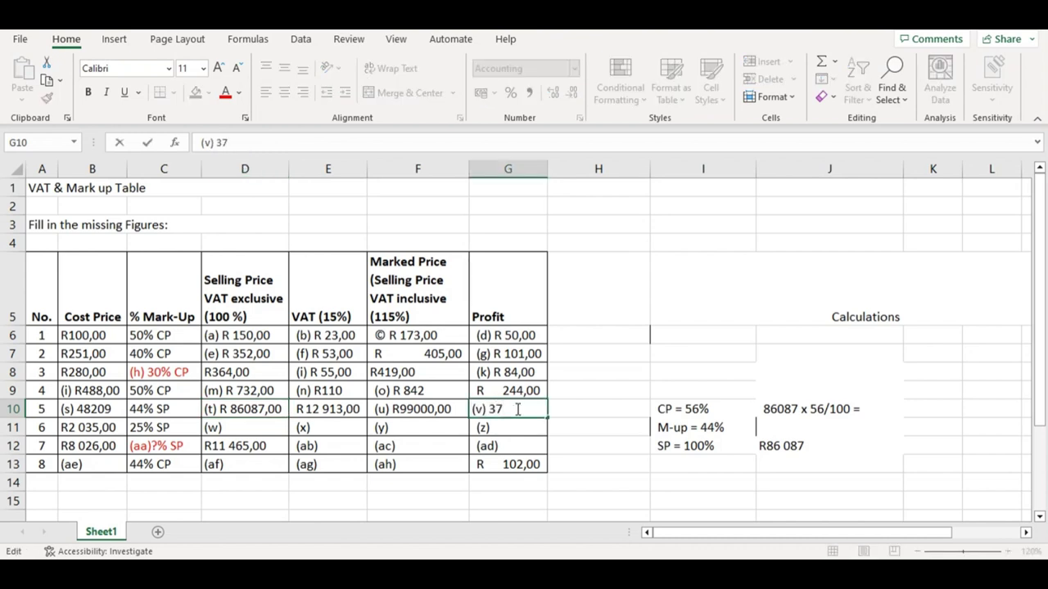
pyautogui.write('878')
pyautogui.click(487, 409)
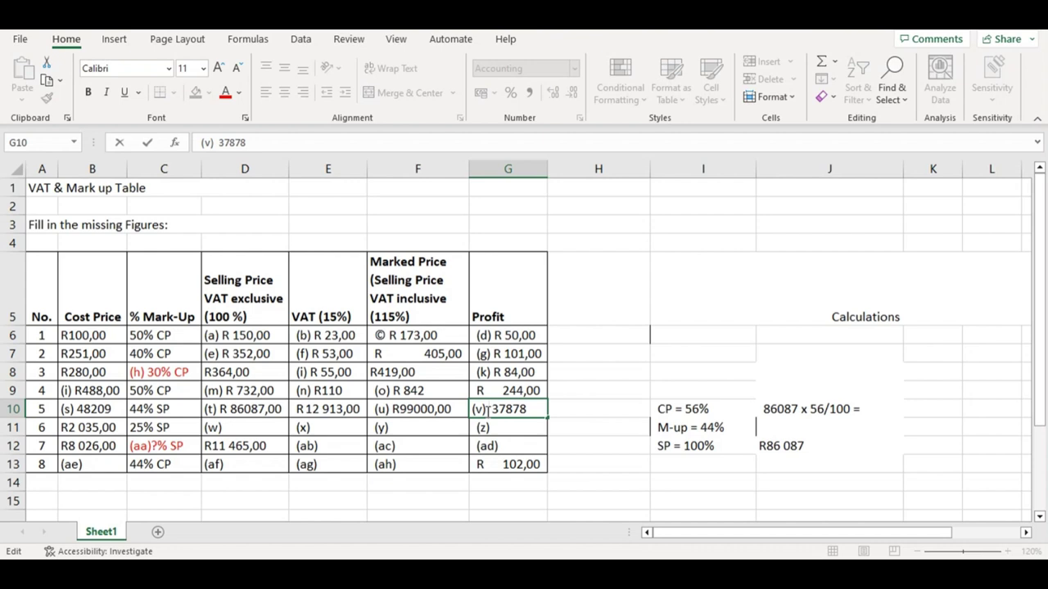
pyautogui.write('R')
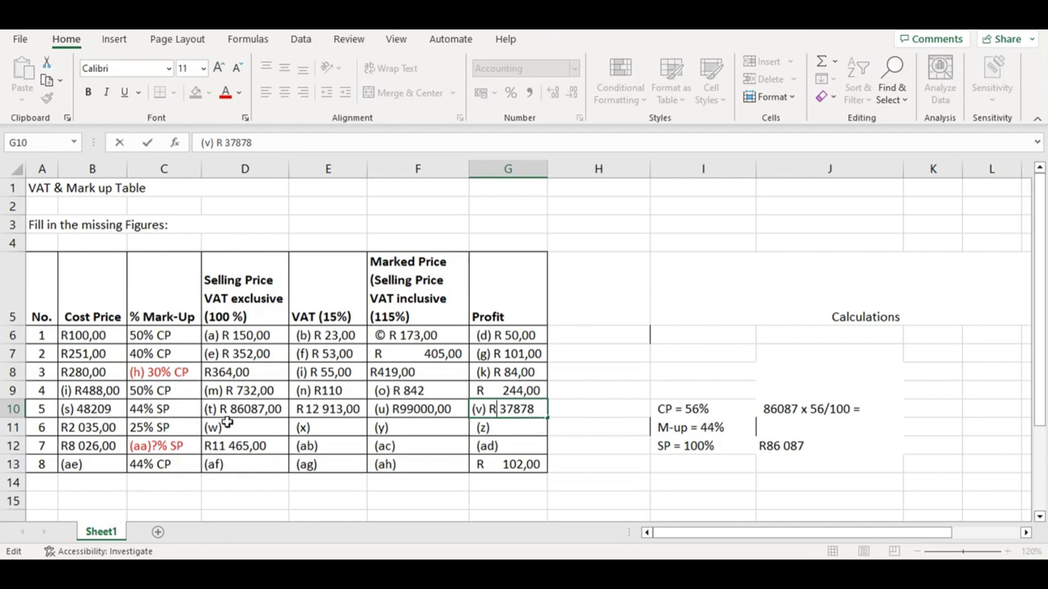
# - Write row No. 5's profit calculation, "86087 x 44/100", in cell J11 beside the M-up line
pyautogui.click(89, 407)
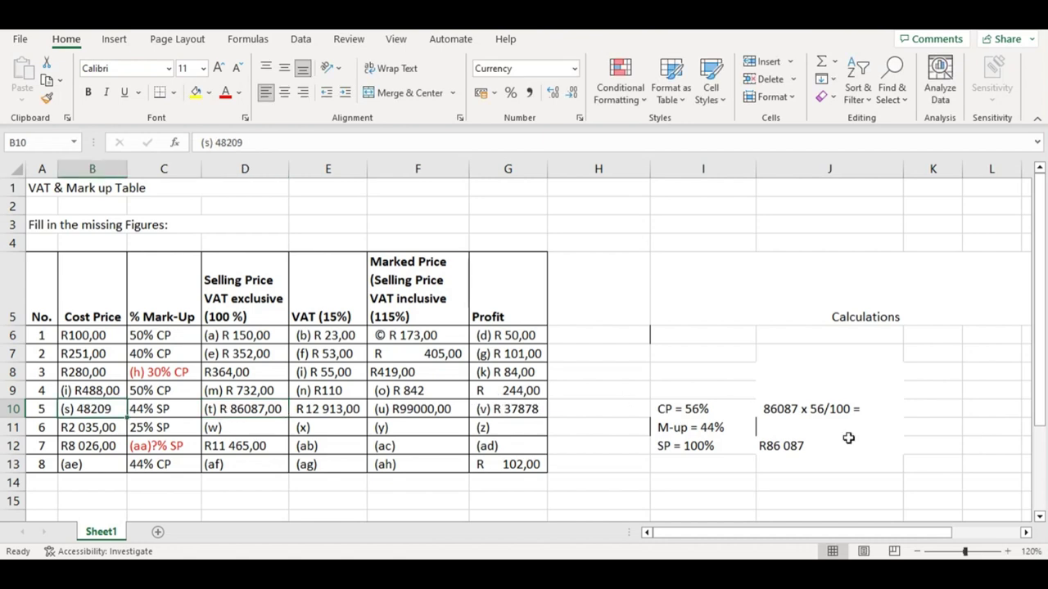
pyautogui.click(762, 429)
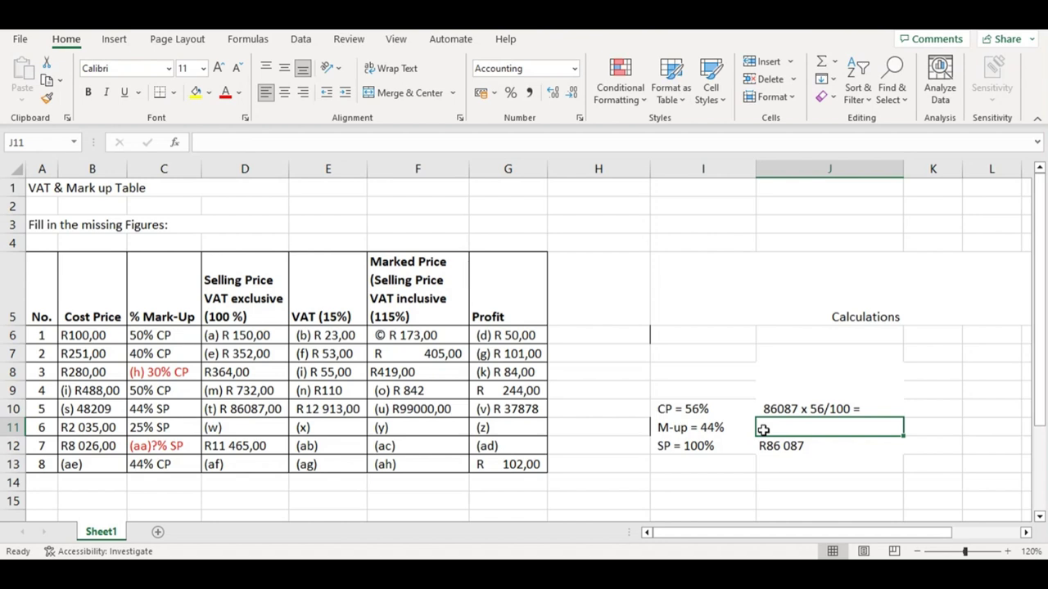
pyautogui.write('86')
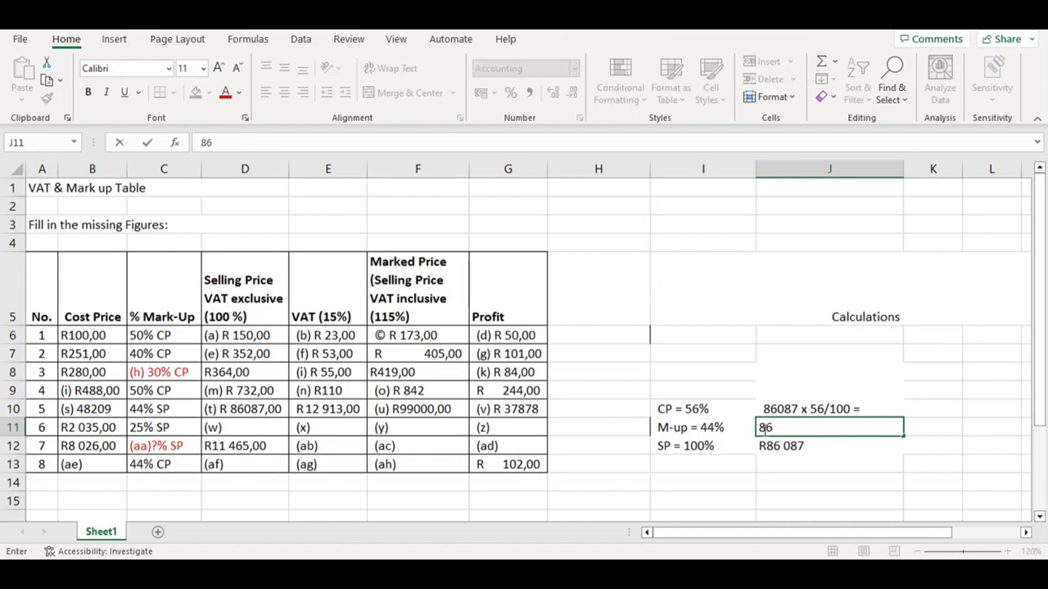
pyautogui.write('087 x')
pyautogui.write('44')
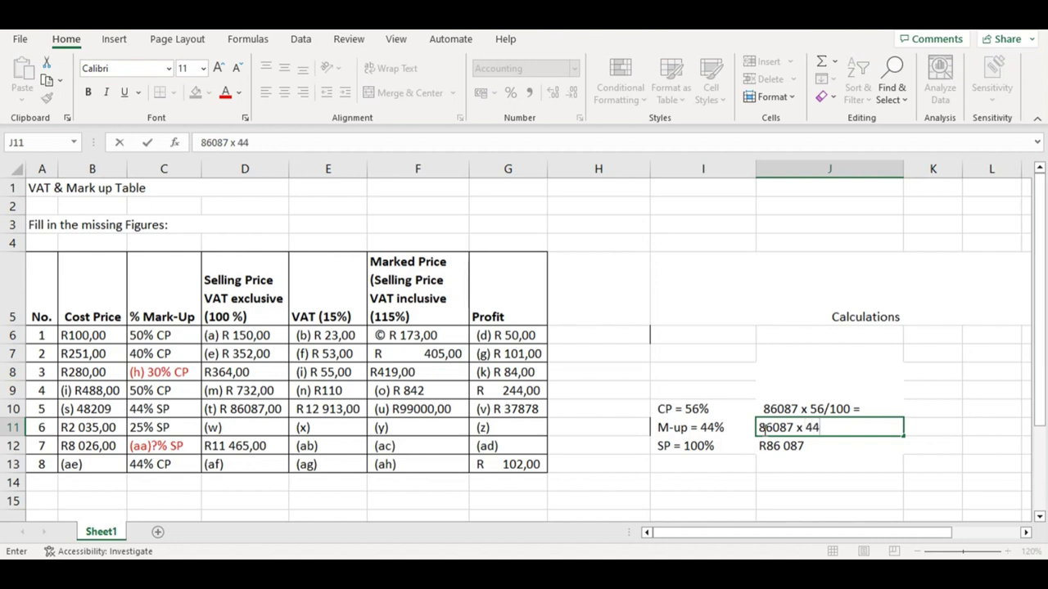
pyautogui.write('/100')
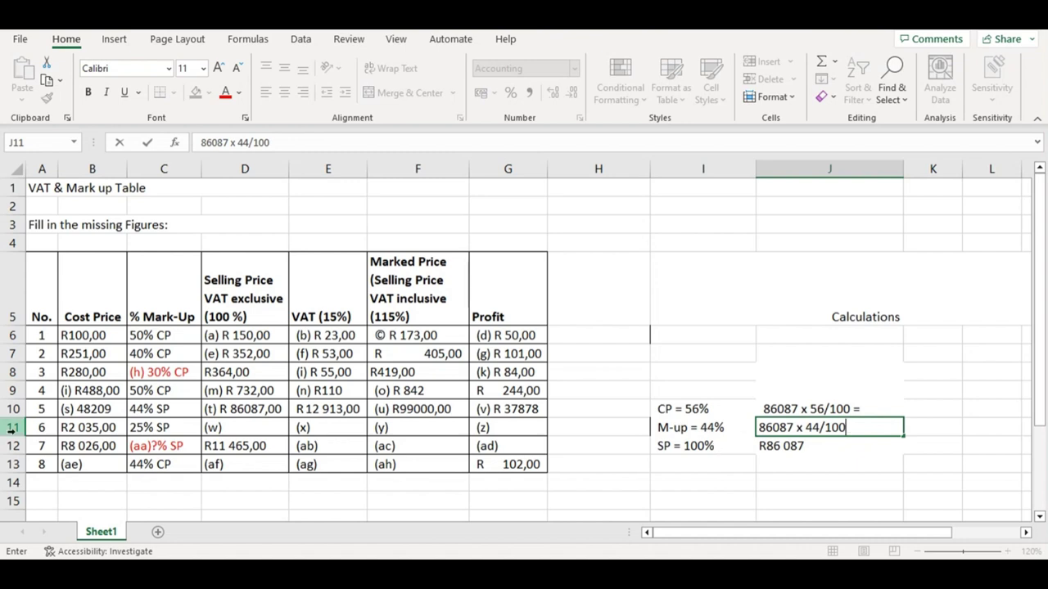
# - Clear row No. 5's workings from cells I10 to J12 in the Calculations area
pyautogui.click(64, 430)
pyautogui.click(38, 428)
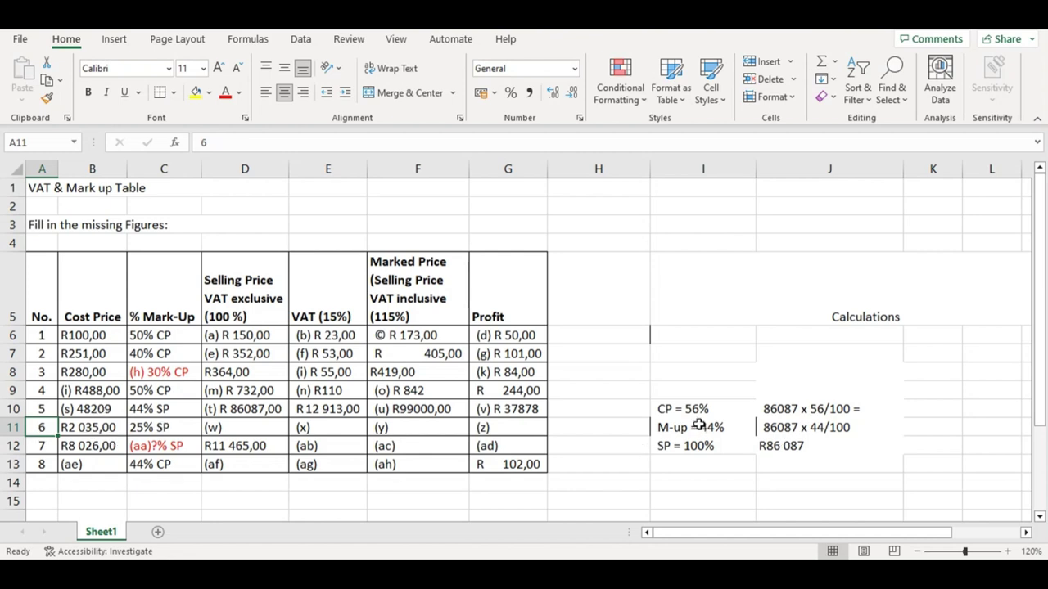
pyautogui.click(789, 410)
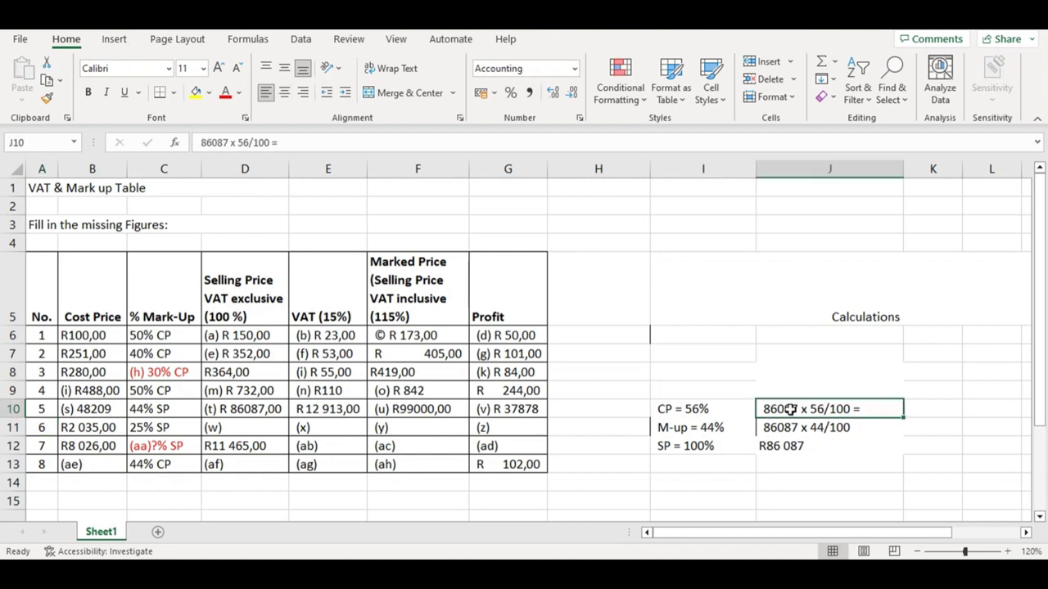
pyautogui.moveTo(702, 409); pyautogui.dragTo(808, 444)
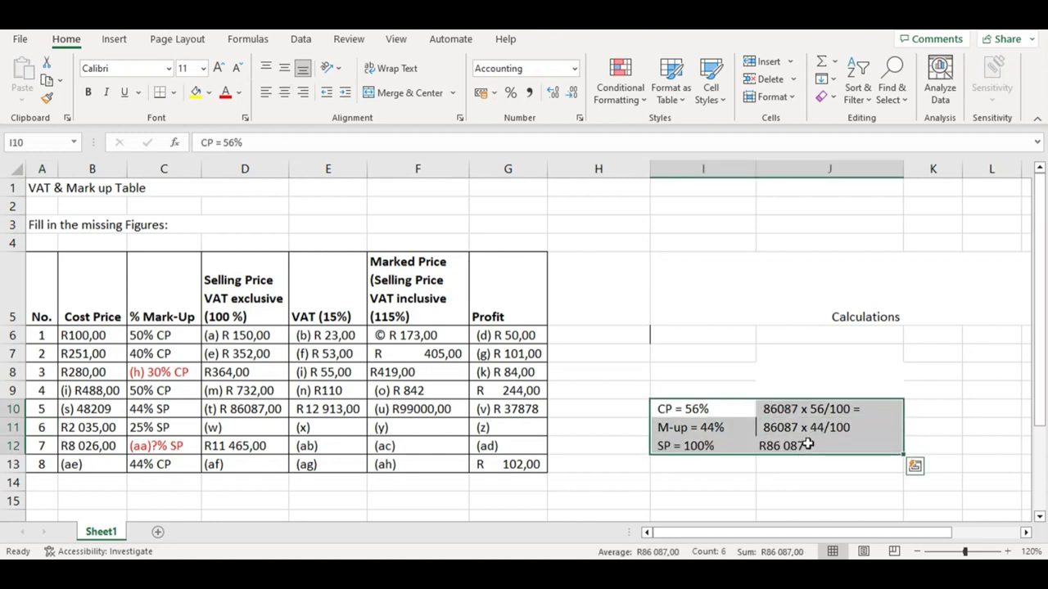
pyautogui.press('Delete')
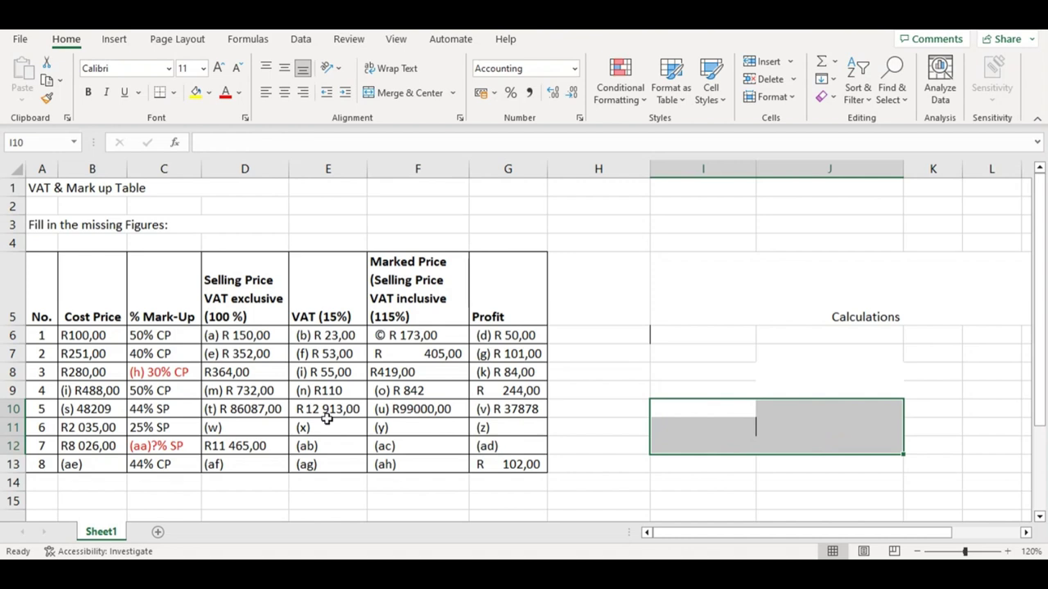
# - Review row No. 6's missing figures, and enter the labels CP, M-up and SP in cells I10 to I12
pyautogui.click(248, 425)
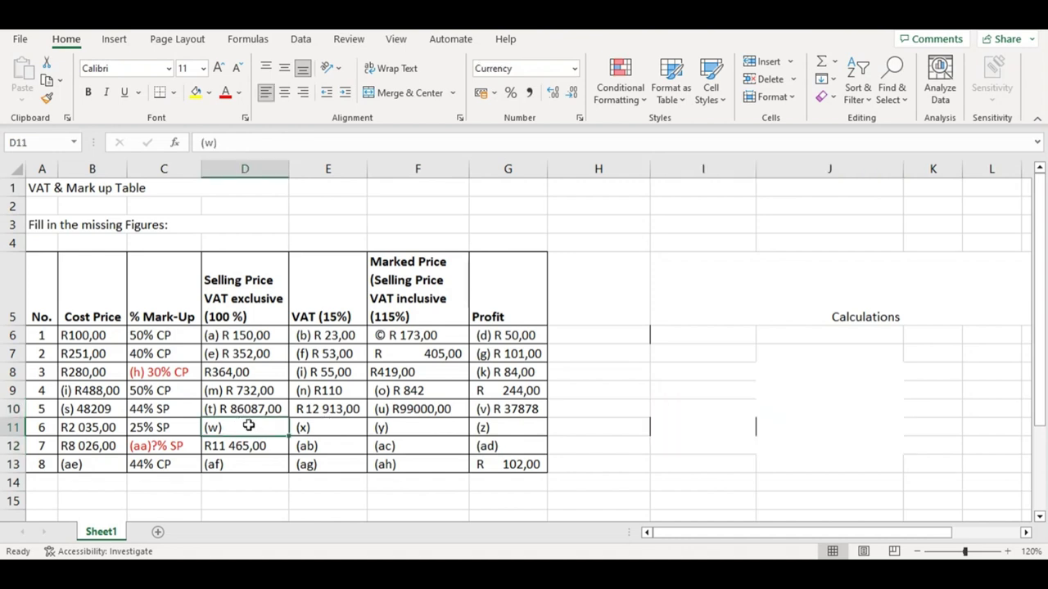
pyautogui.click(329, 434)
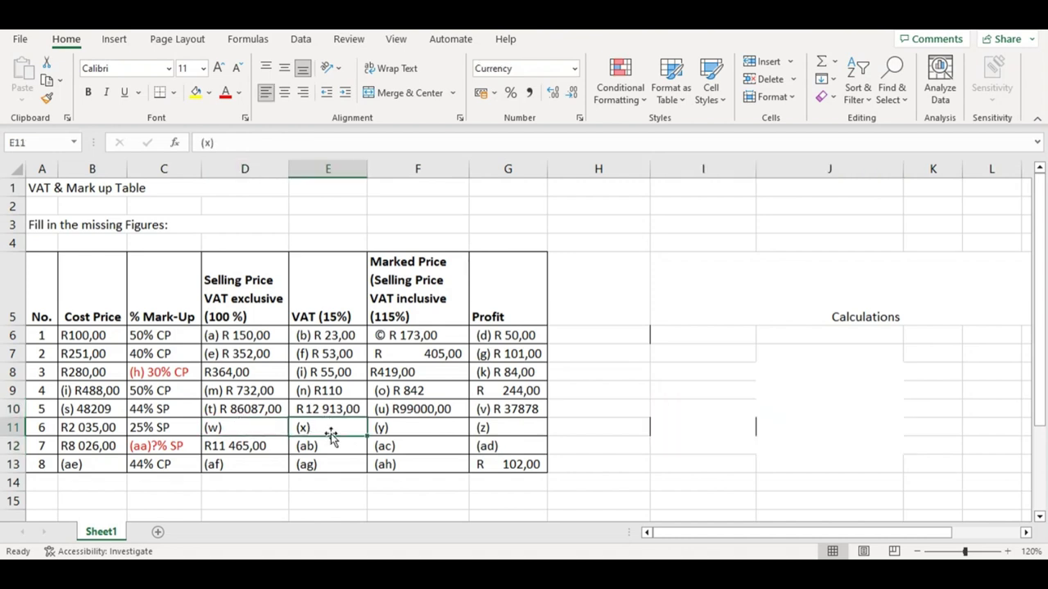
pyautogui.click(428, 420)
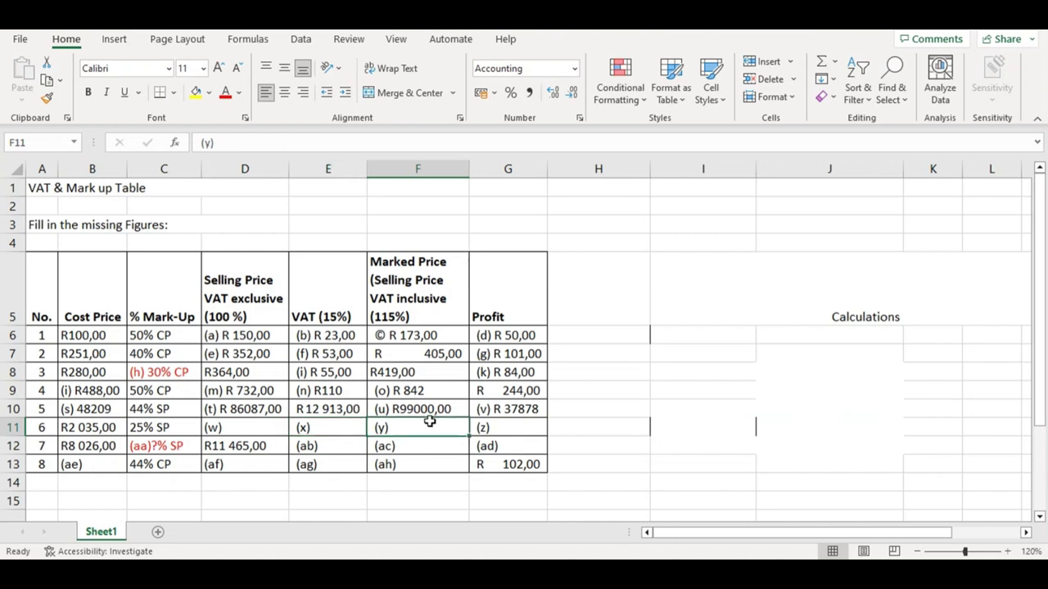
pyautogui.click(513, 421)
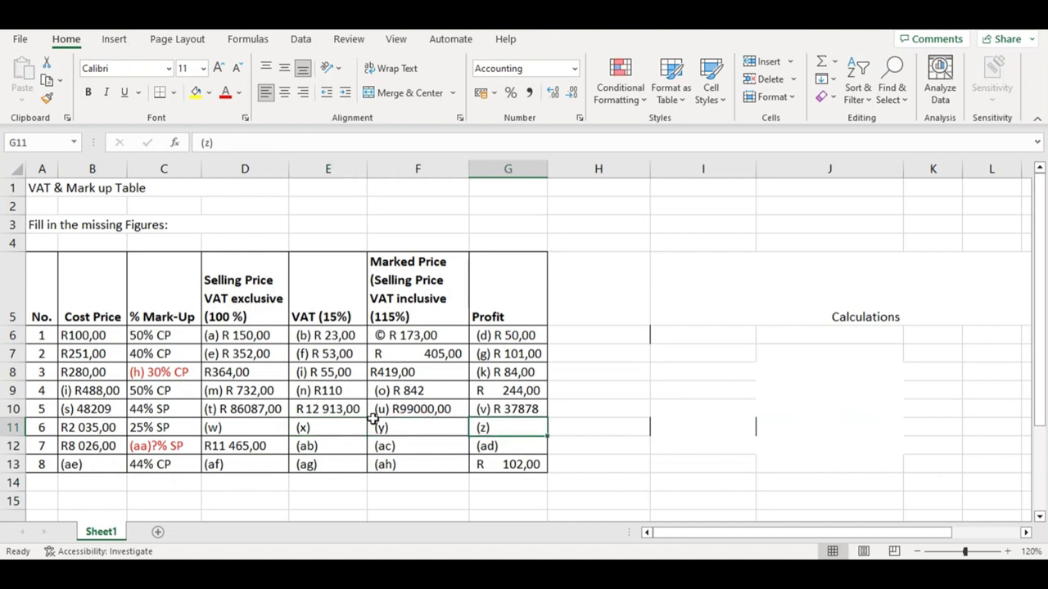
pyautogui.click(239, 430)
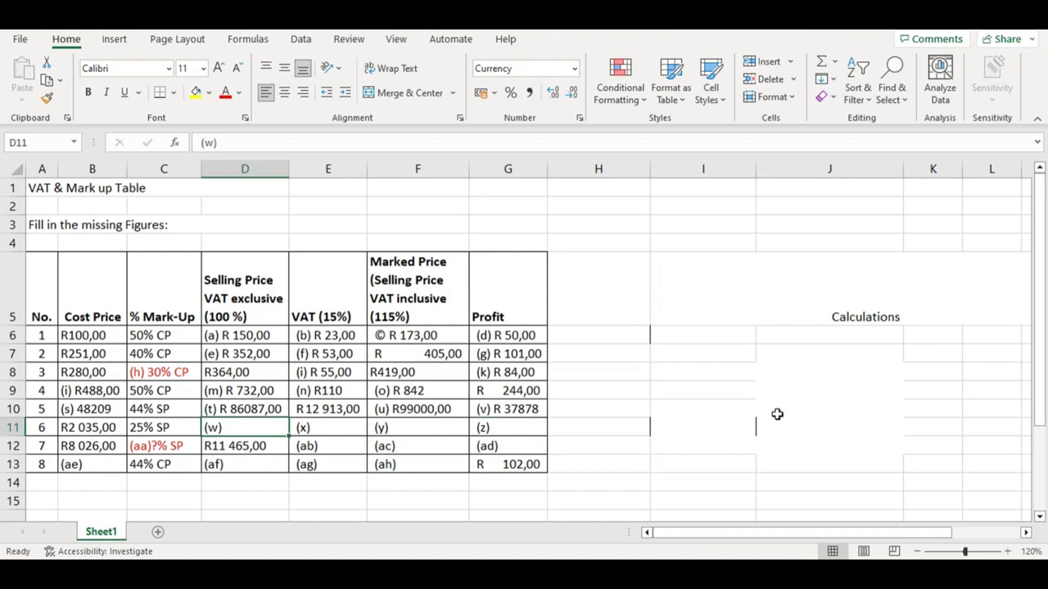
pyautogui.click(712, 417)
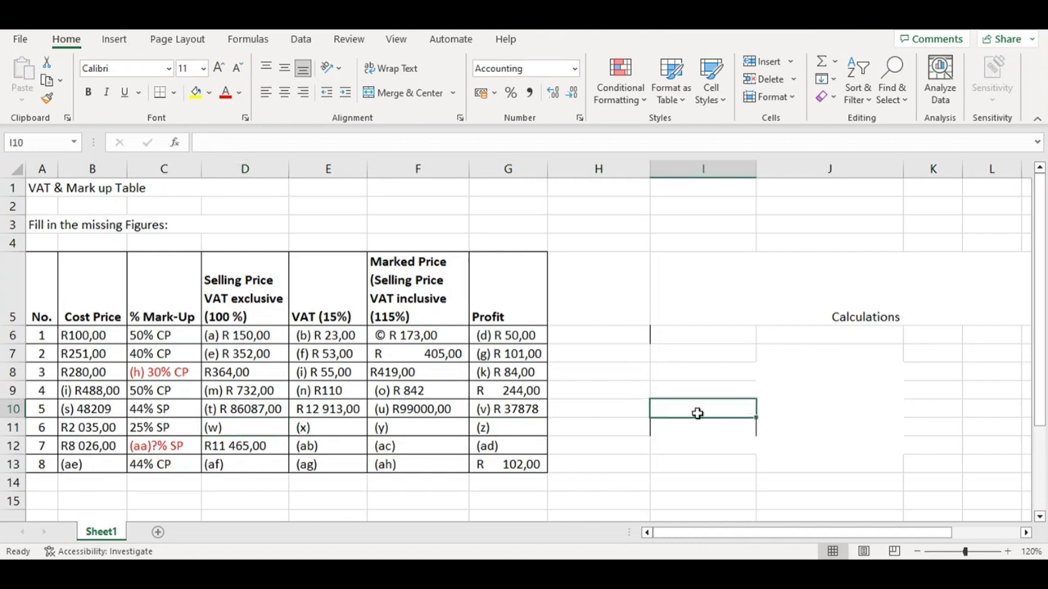
pyautogui.write('CP')
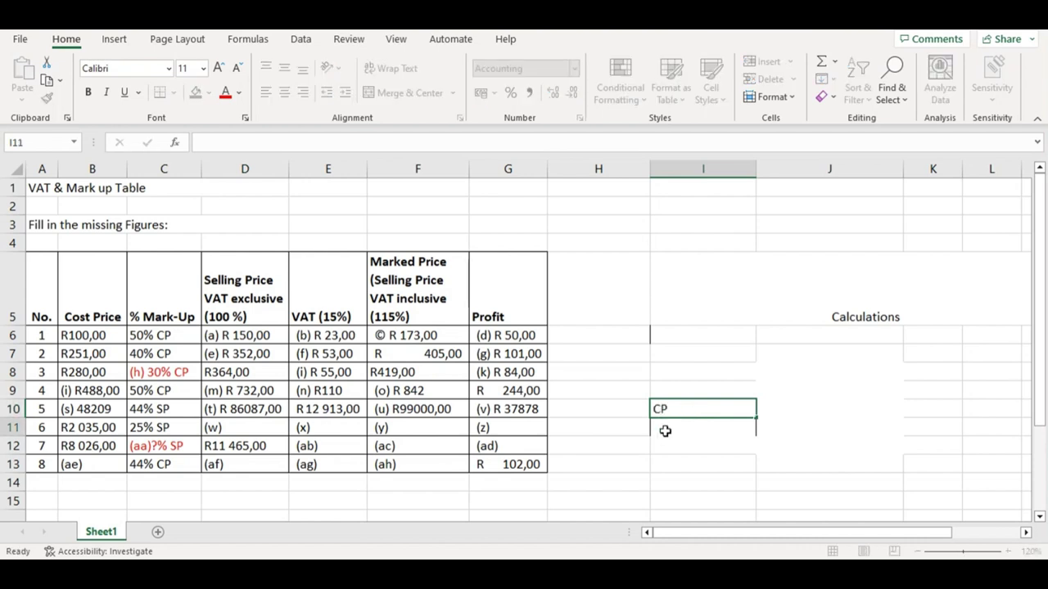
pyautogui.click(664, 431)
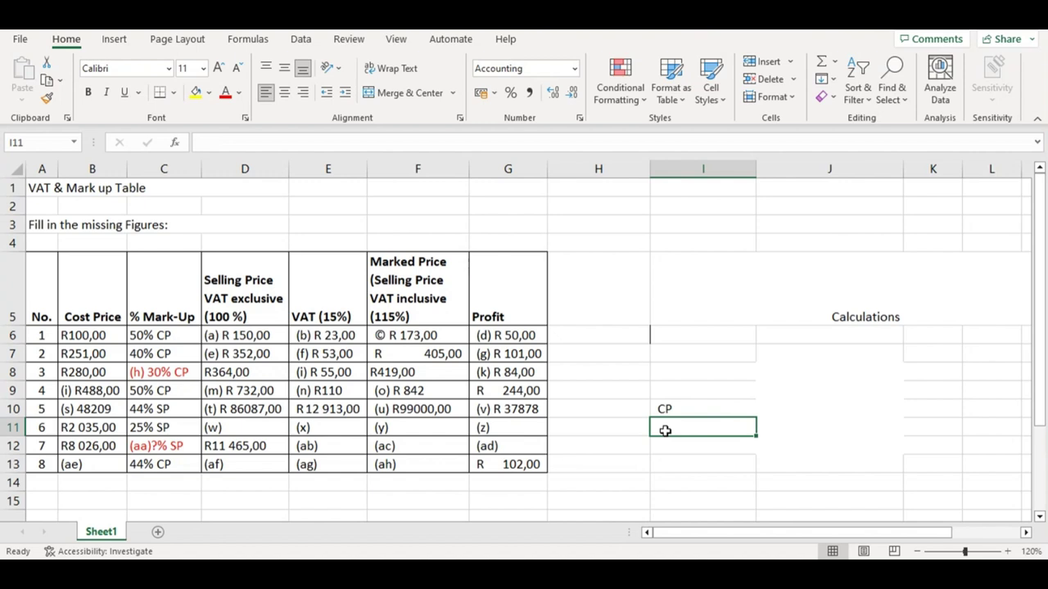
pyautogui.write('M')
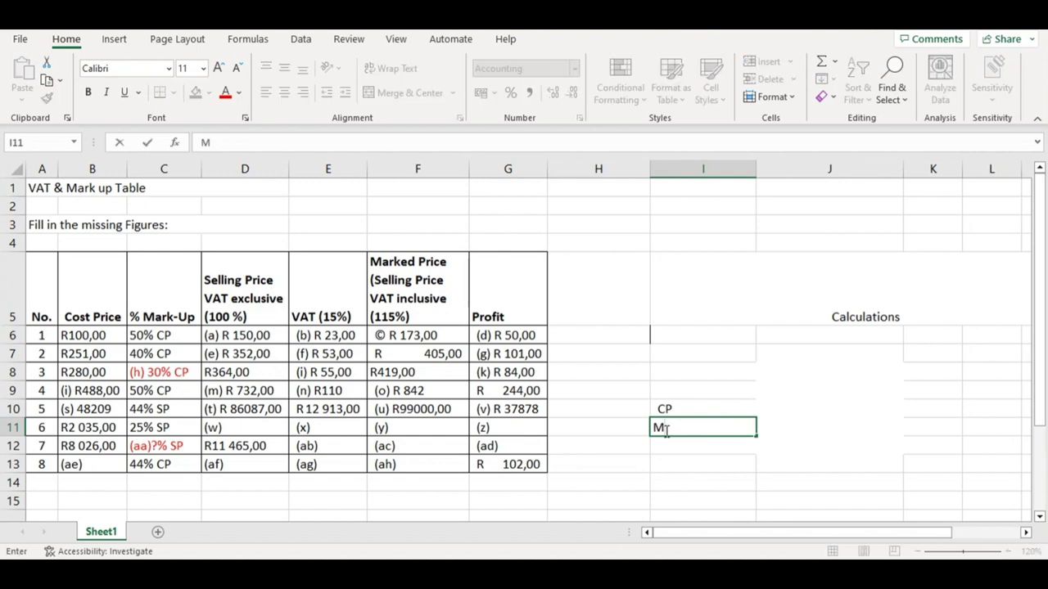
pyautogui.write('-up')
pyautogui.press('Return')
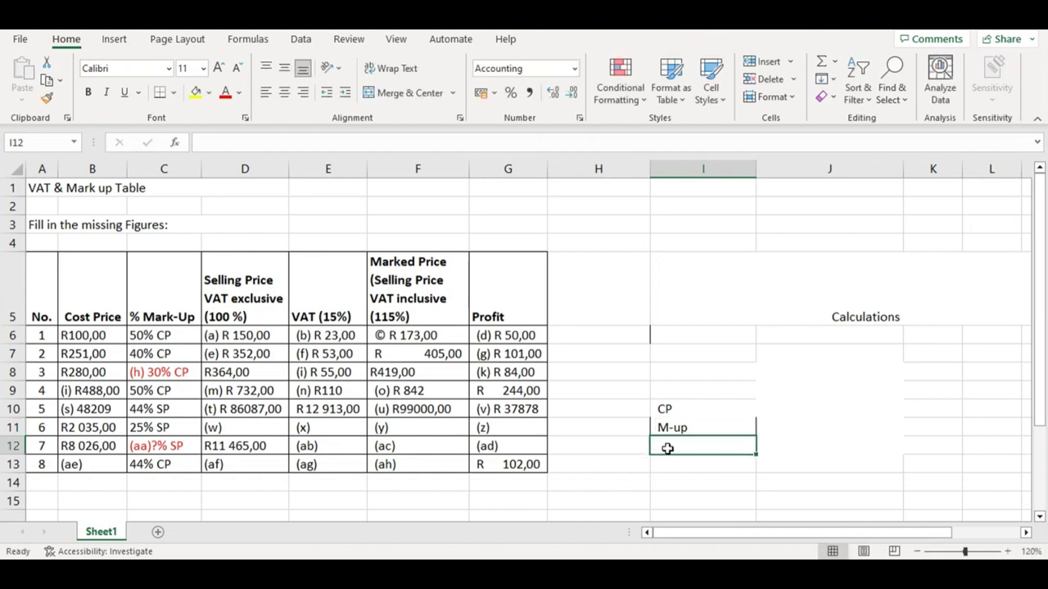
pyautogui.write('SP')
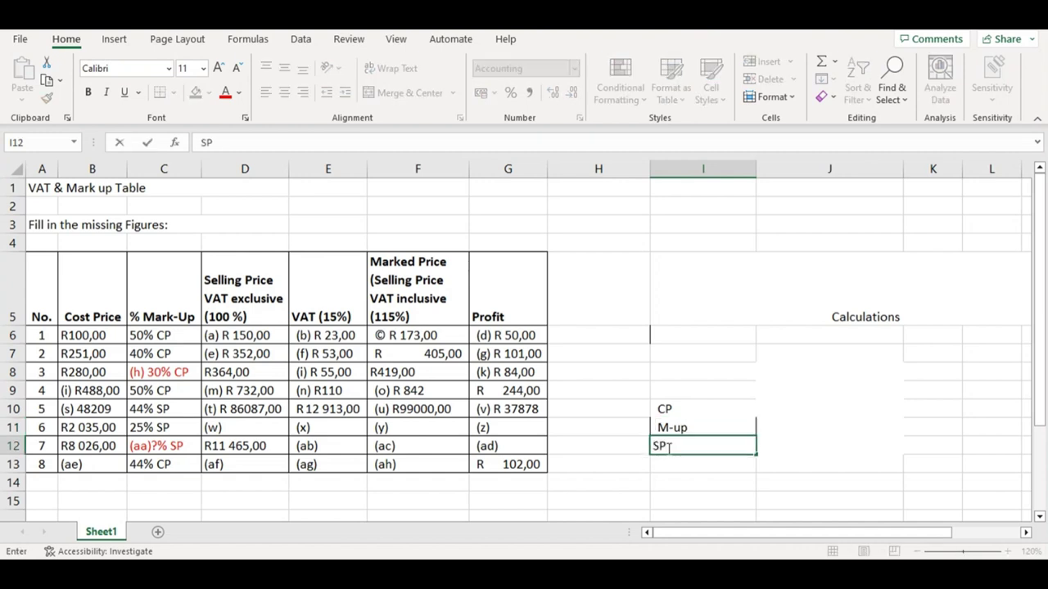
# - Complete the SP line in cell I12 as "SP = 100%" and the M-up line in cell I11 as "M-up = 25%"
pyautogui.write(' = 100%')
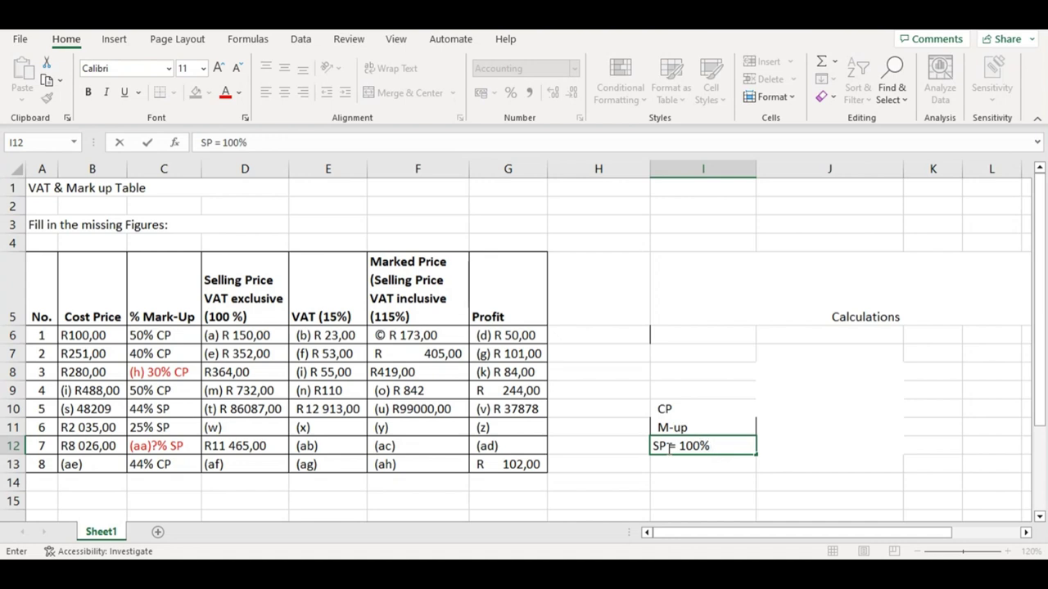
pyautogui.click(709, 428)
pyautogui.doubleClick(709, 428)
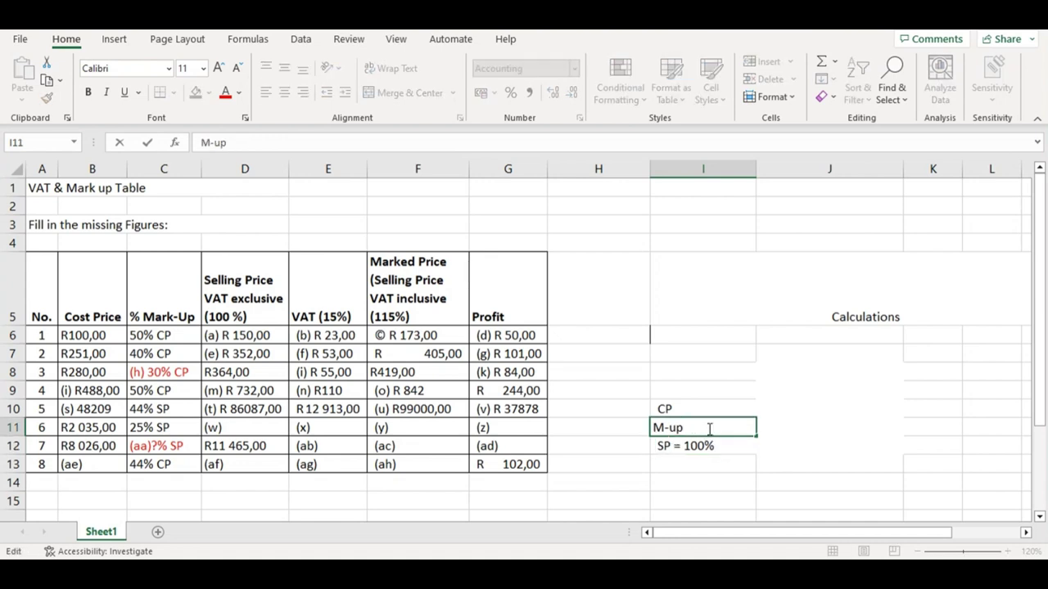
pyautogui.write('= 25%')
# - Complete the CP line in cell I10 as "CP = 75%", the selling price percentage less the mark-up
pyautogui.click(687, 410)
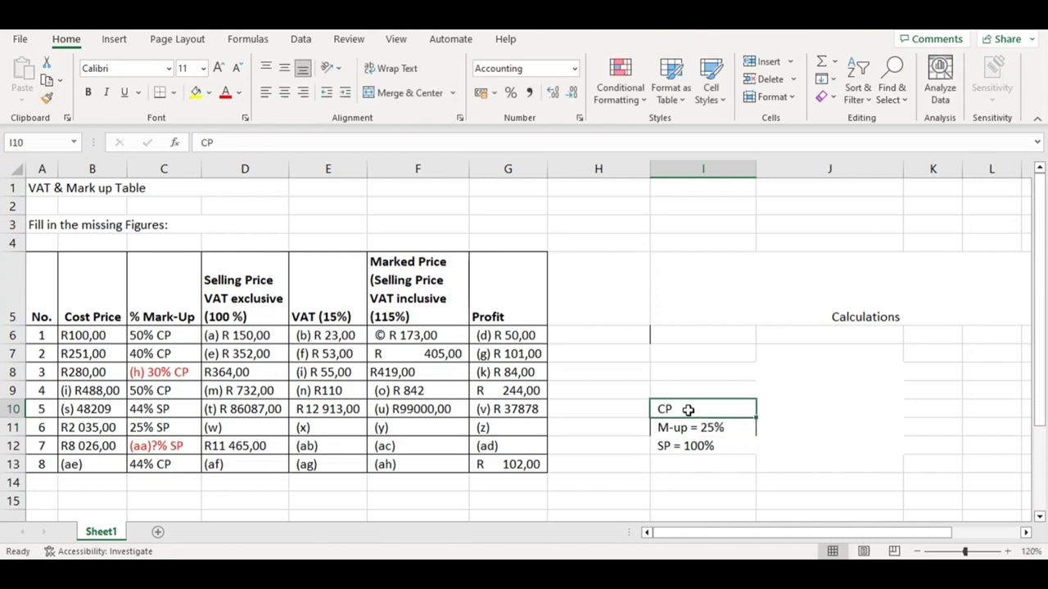
pyautogui.doubleClick(687, 410)
pyautogui.write('=')
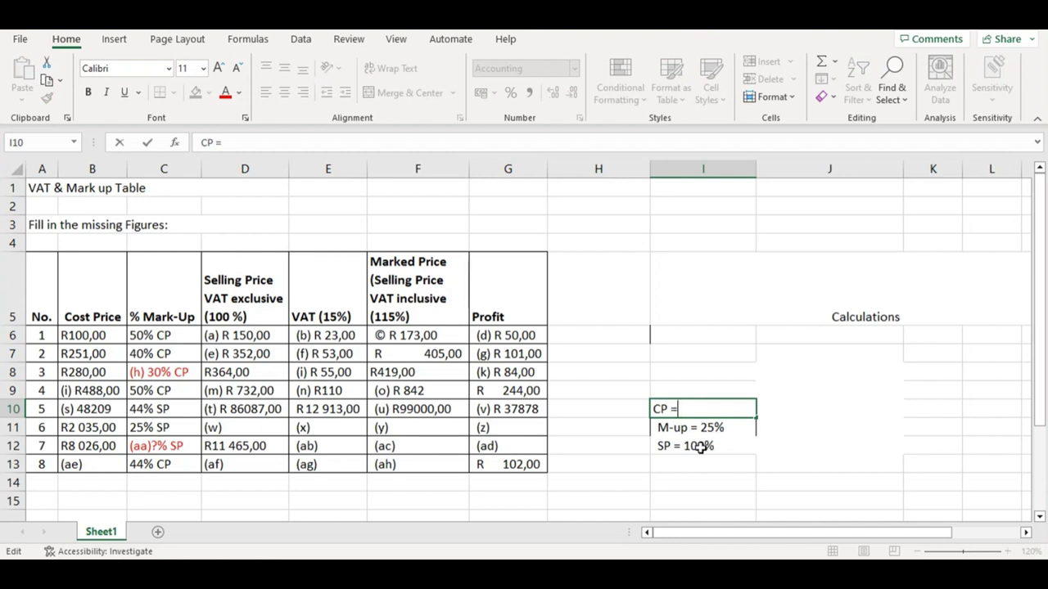
pyautogui.click(702, 447)
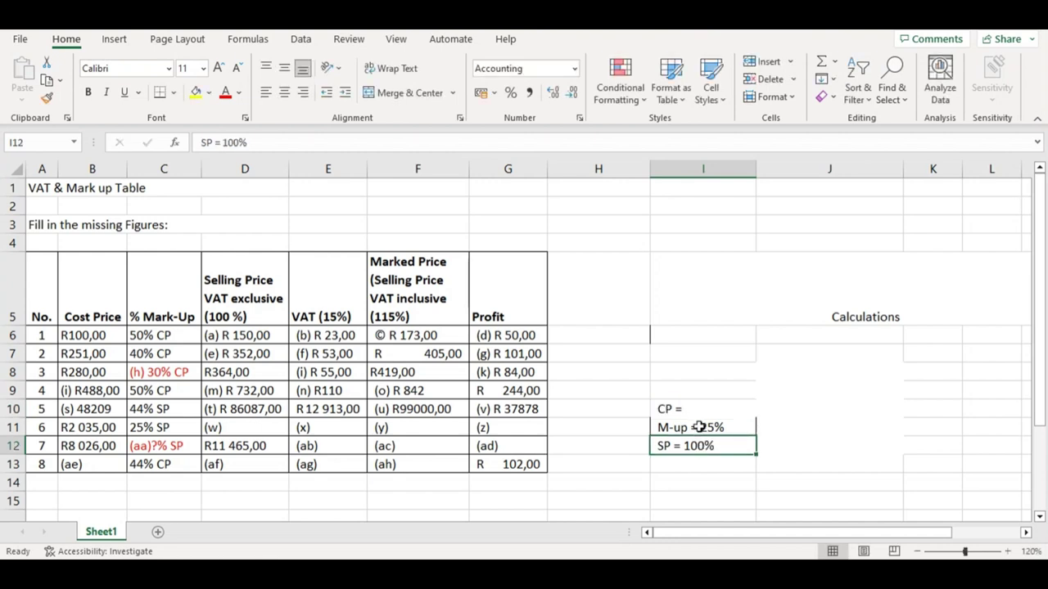
pyautogui.click(700, 427)
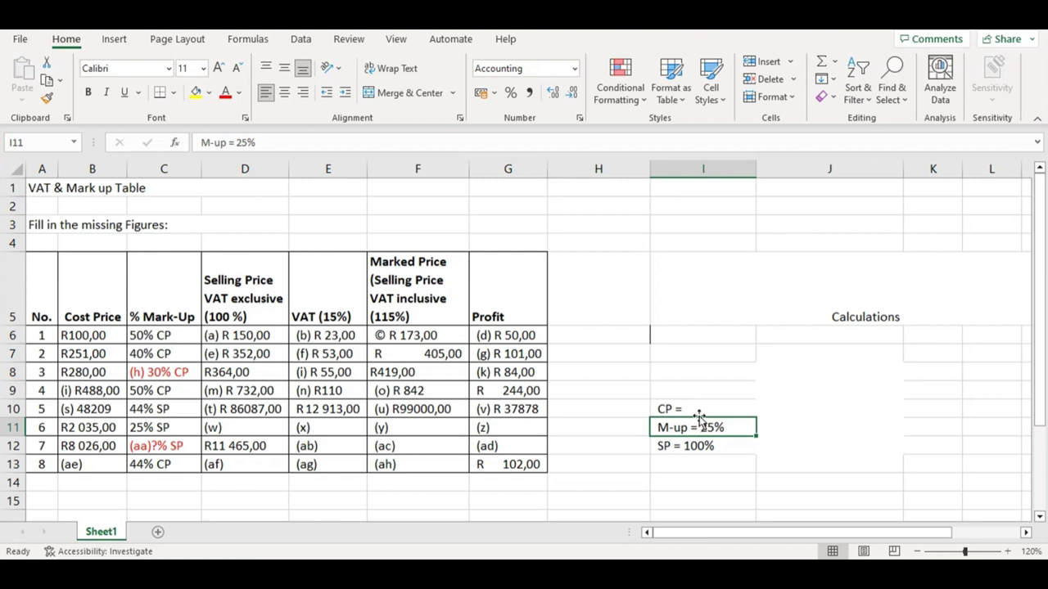
pyautogui.doubleClick(696, 409)
pyautogui.write('7')
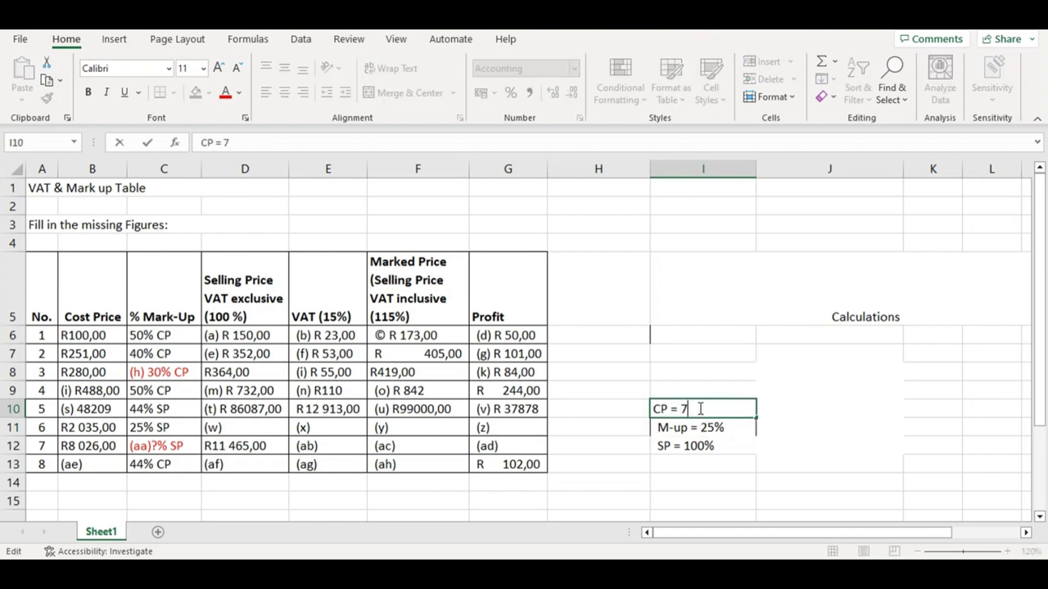
pyautogui.write('5%')
# - Add row No. 6's cost price, R 2035, after "CP = 75%" in cell I10
pyautogui.click(825, 450)
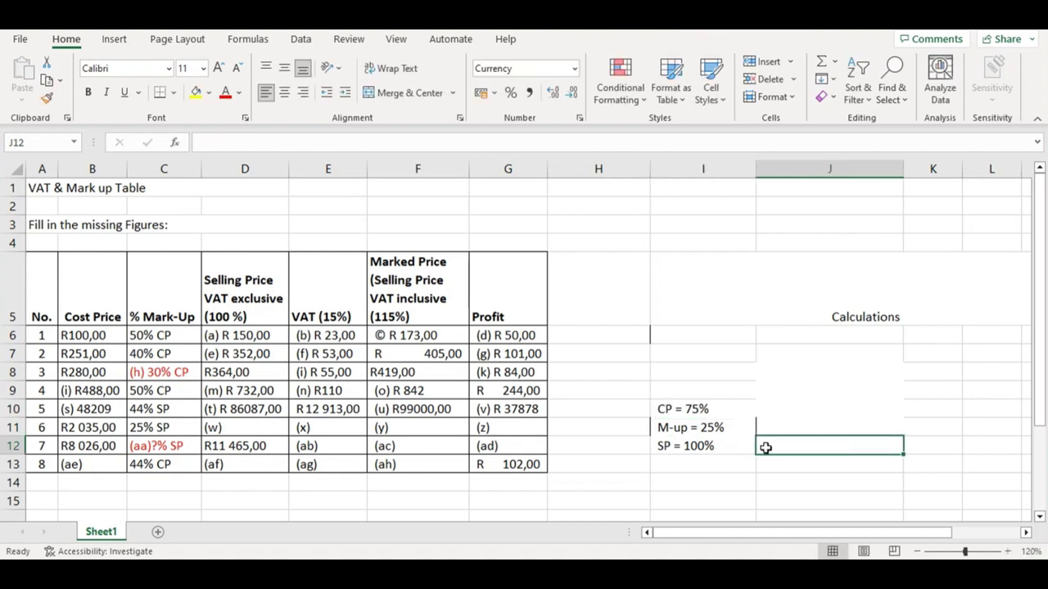
pyautogui.click(92, 427)
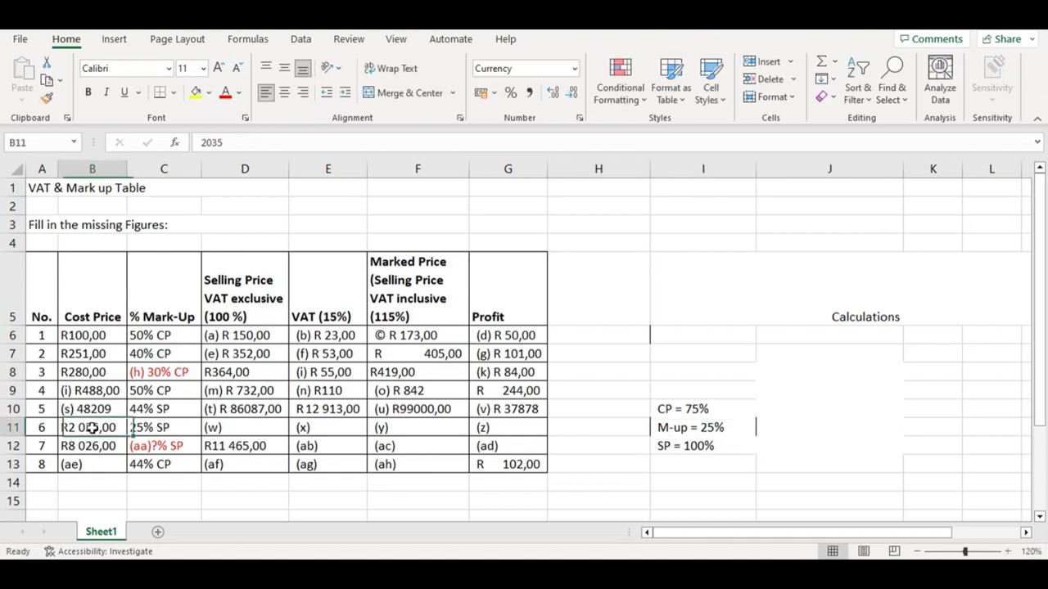
pyautogui.click(754, 409)
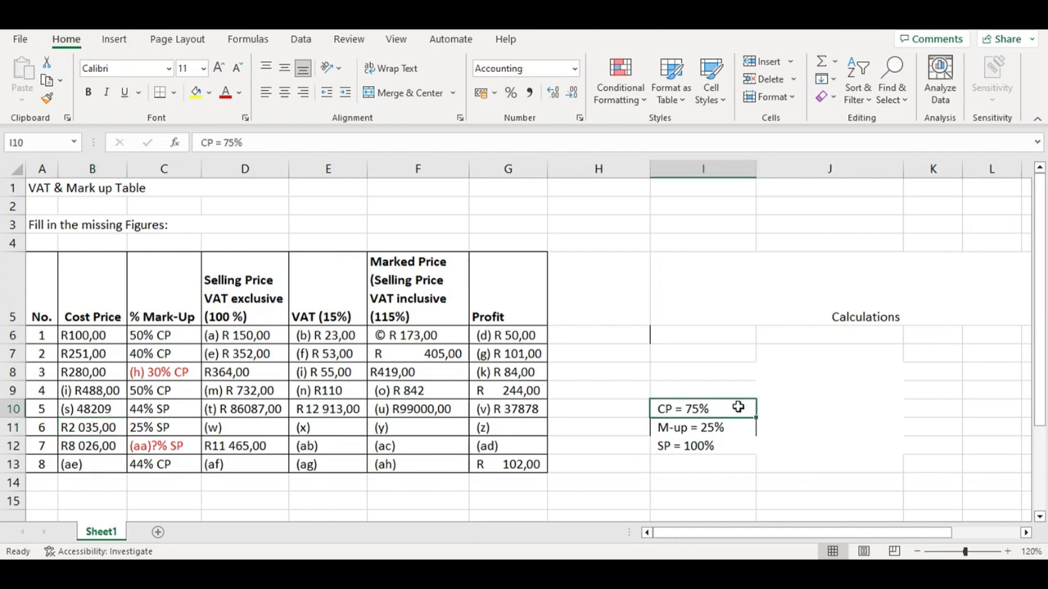
pyautogui.doubleClick(739, 408)
pyautogui.write('R')
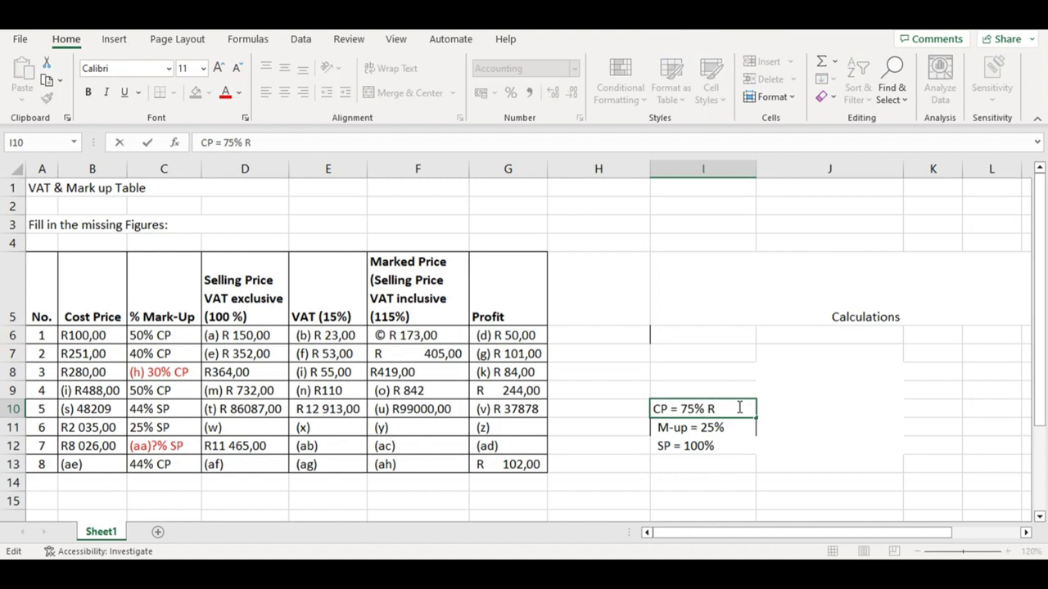
pyautogui.write(' 2035')
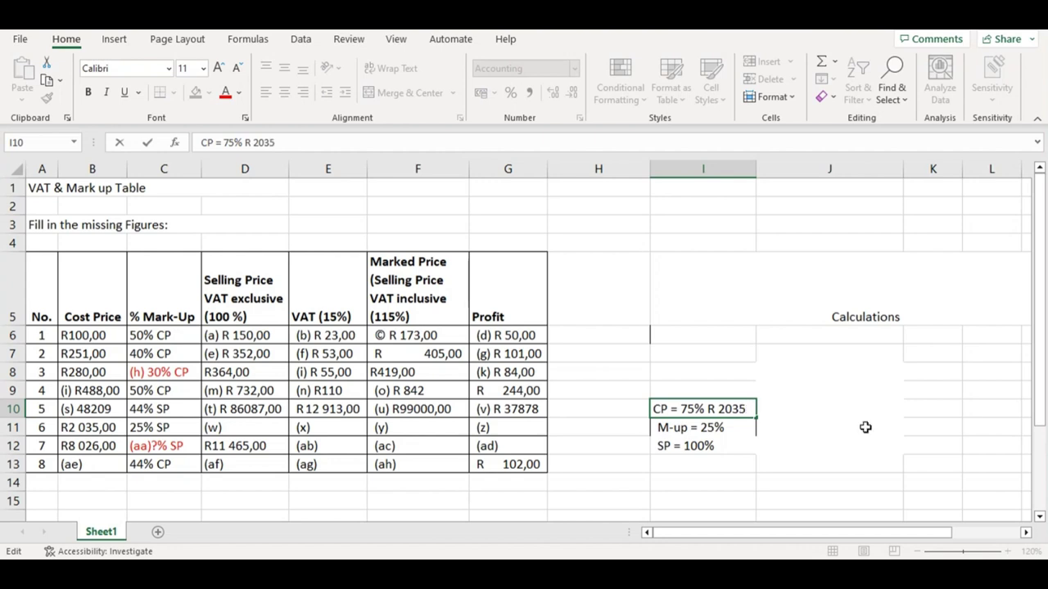
pyautogui.click(819, 409)
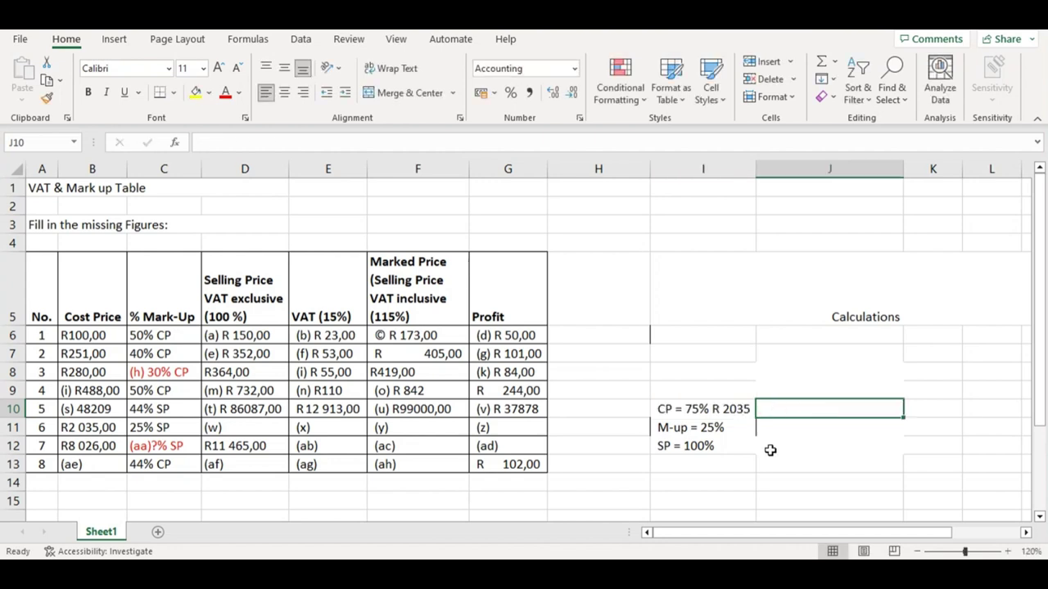
# - Write row No. 6's selling price calculation, "2035 x 100/75 = 2713", in cell J12 beside the SP line
pyautogui.click(770, 449)
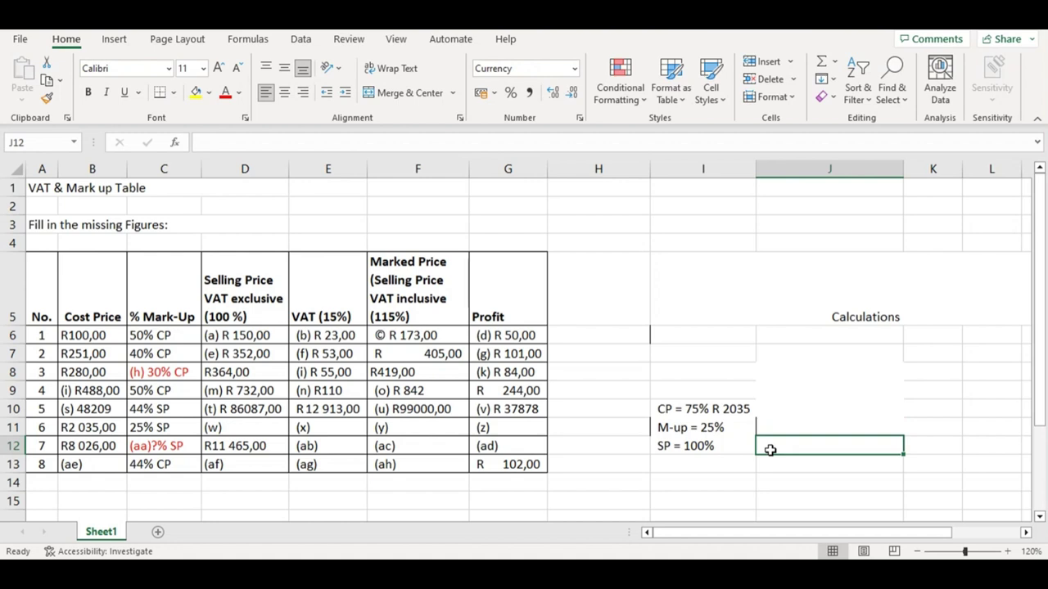
pyautogui.write('20')
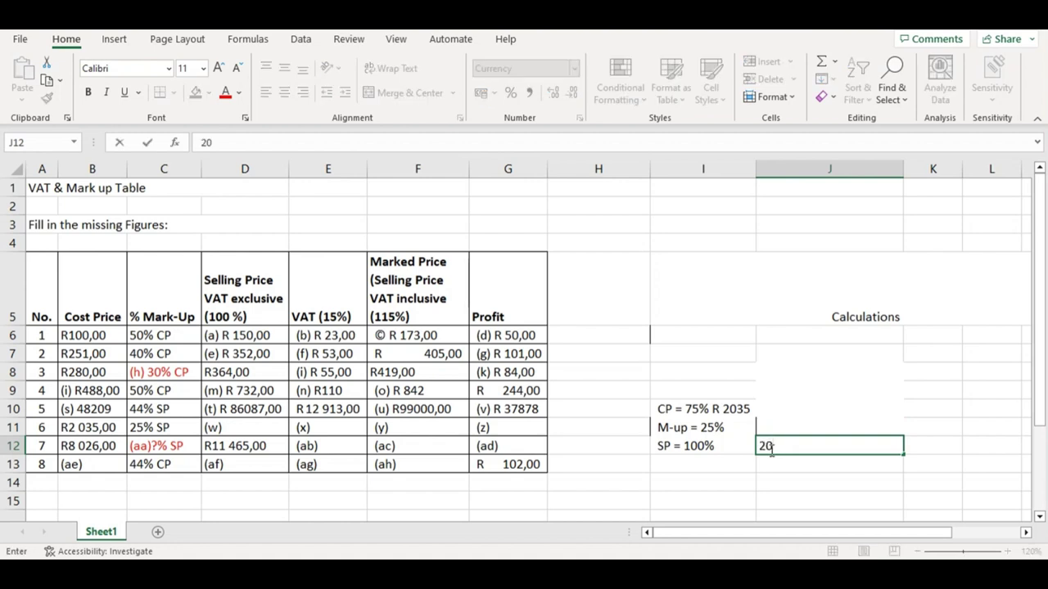
pyautogui.write('35 x 100/')
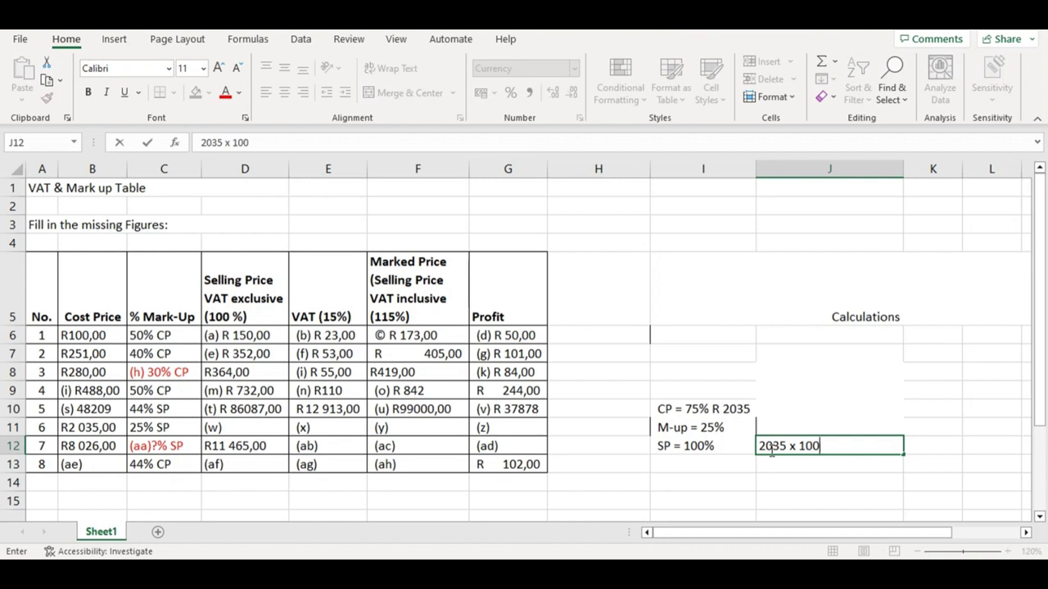
pyautogui.doubleClick(695, 407)
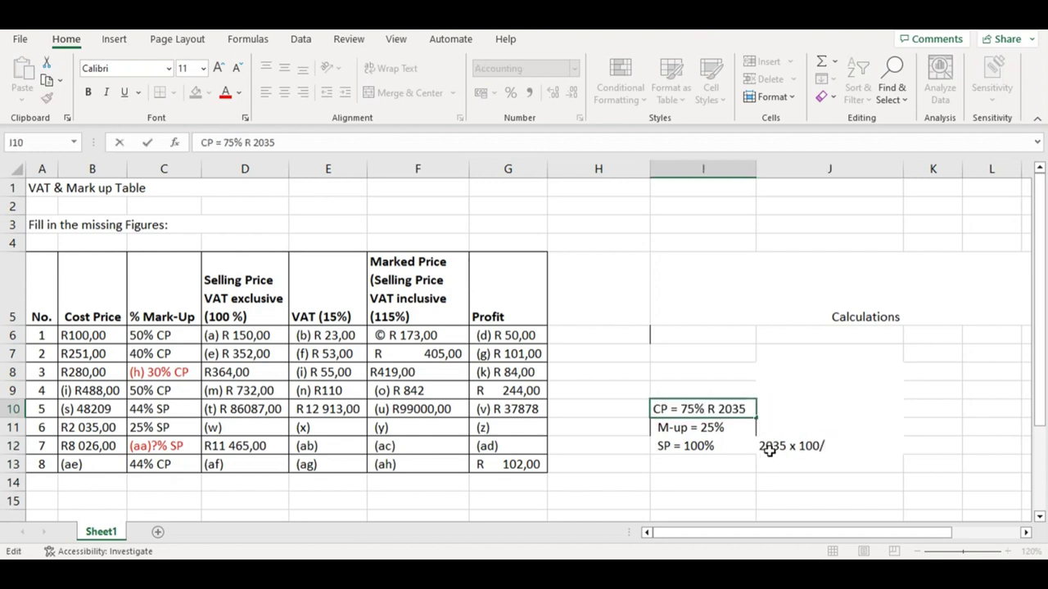
pyautogui.click(836, 447)
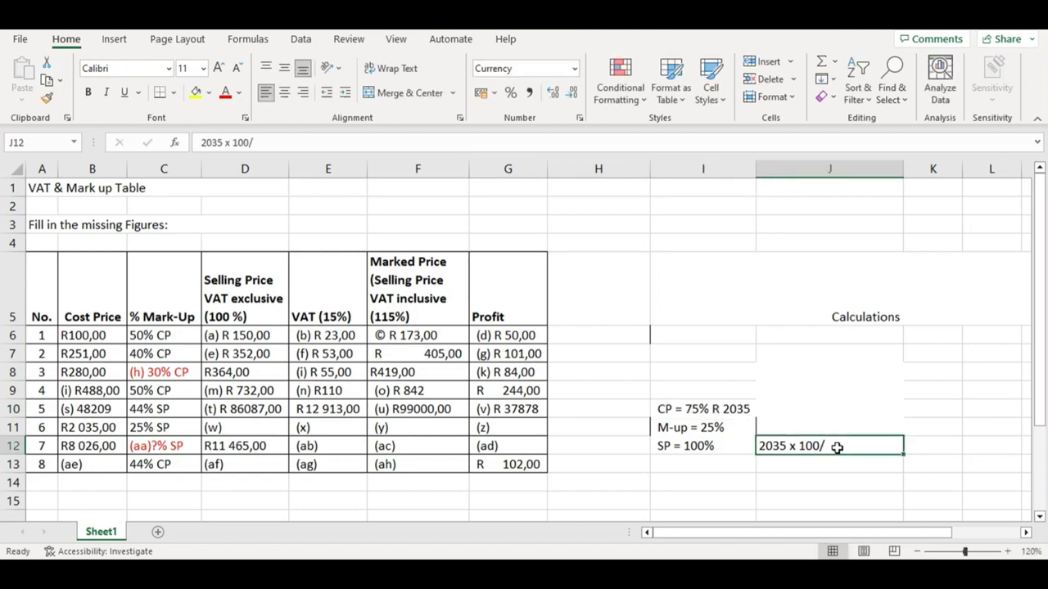
pyautogui.doubleClick(837, 447)
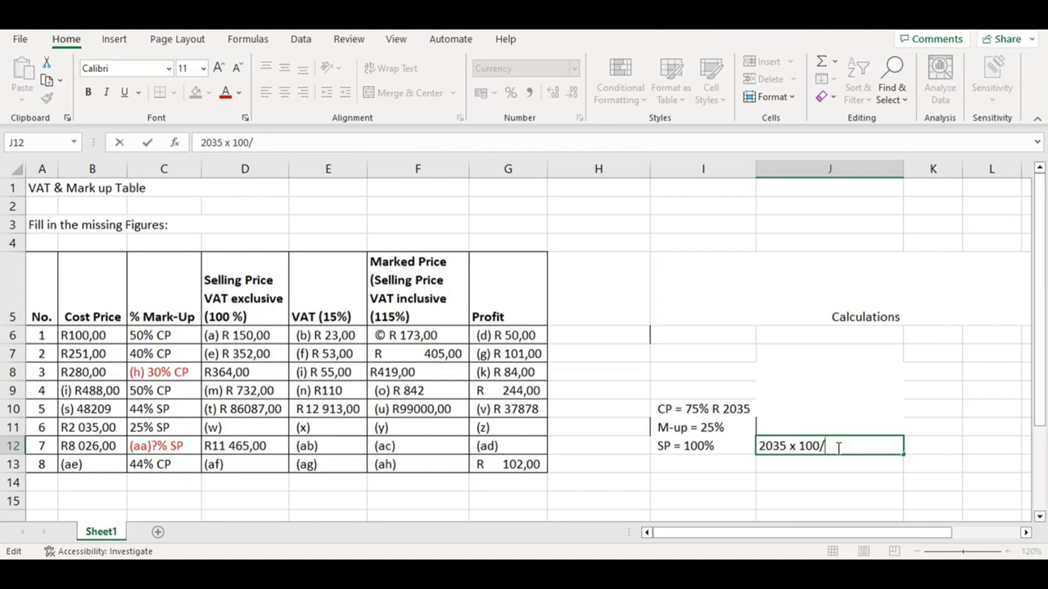
pyautogui.write('75b')
pyautogui.press('BackSpace')
pyautogui.write('=')
pyautogui.write('2')
pyautogui.write('71')
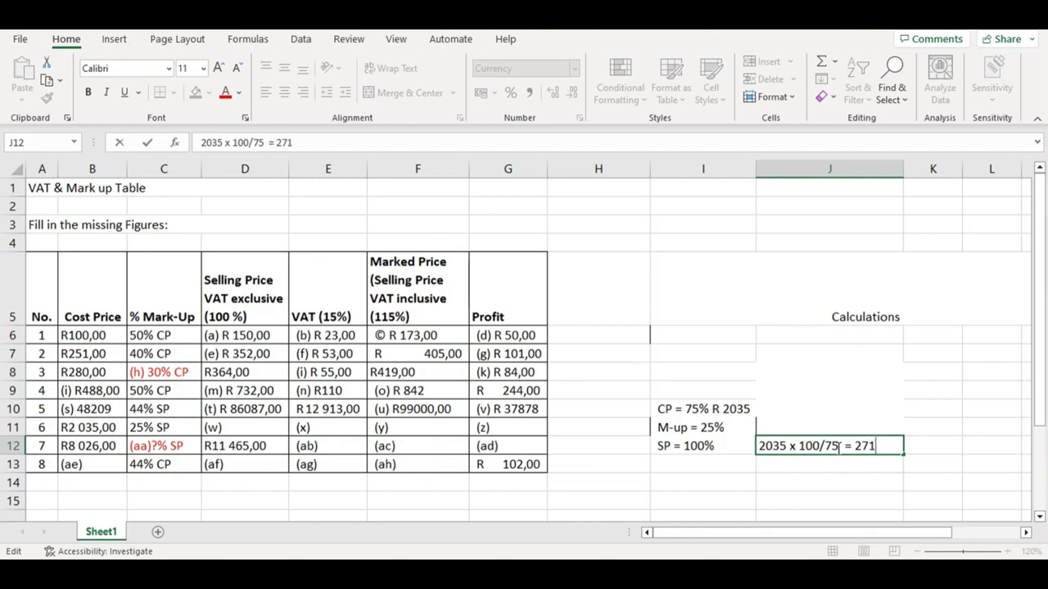
pyautogui.write('3')
# - Complete row No. 6's VAT-exclusive selling price in cell D11 by adding R 2713,00 after the (w) label
pyautogui.click(250, 427)
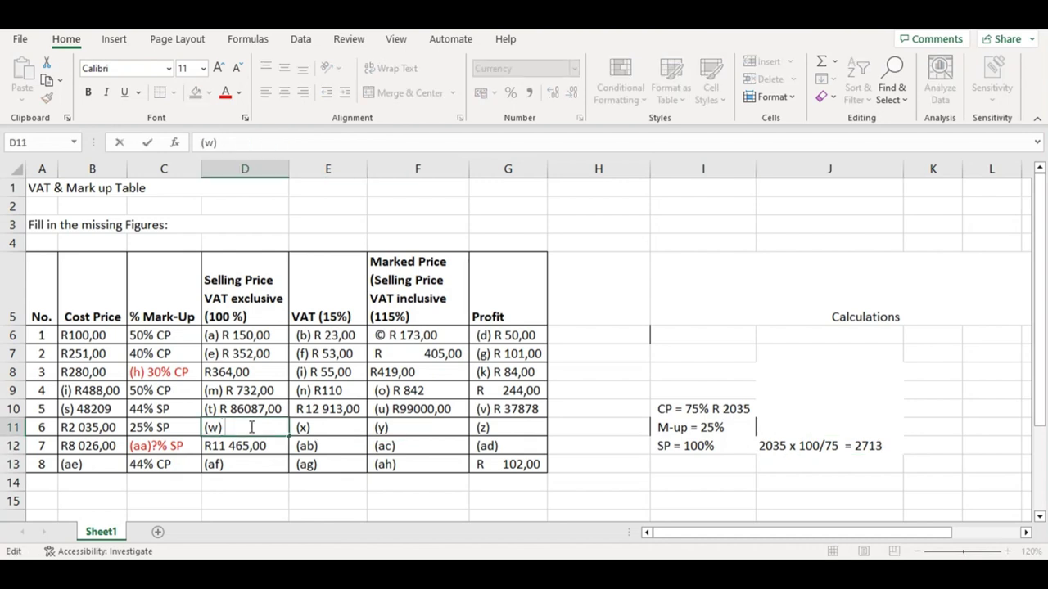
pyautogui.write('R')
pyautogui.write('271')
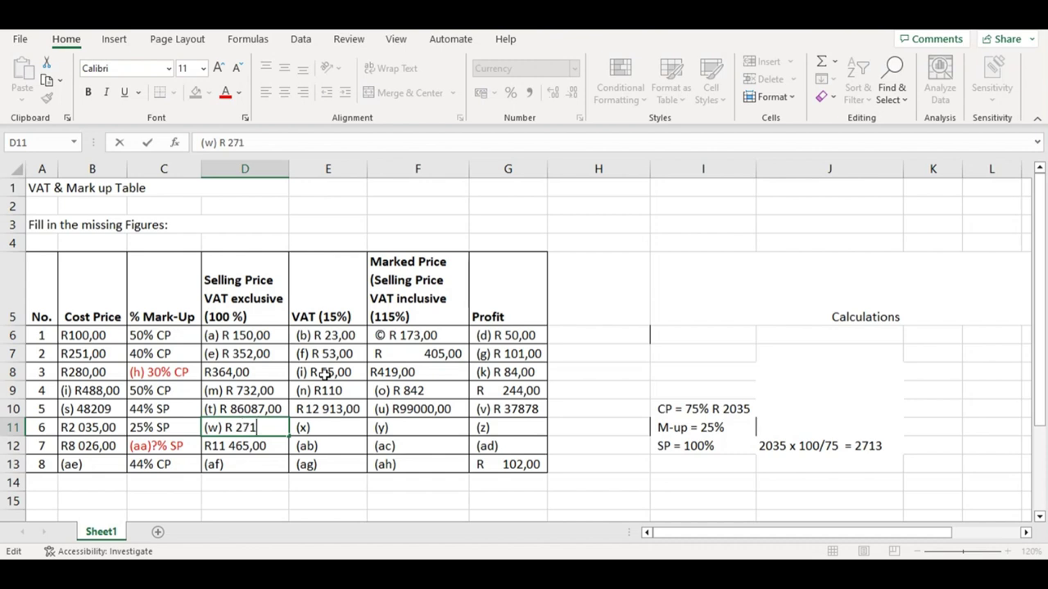
pyautogui.write('3,00')
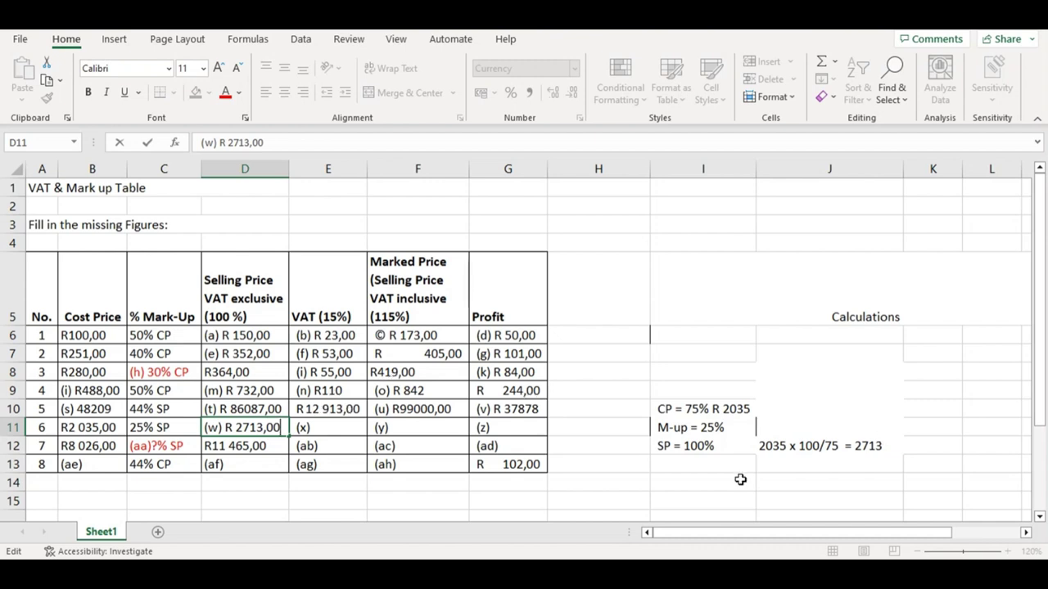
# - Write the VAT calculation "2713 X 15/100 =" in cell I8, and add R407,00 after the (x) label in cell E11
pyautogui.click(675, 375)
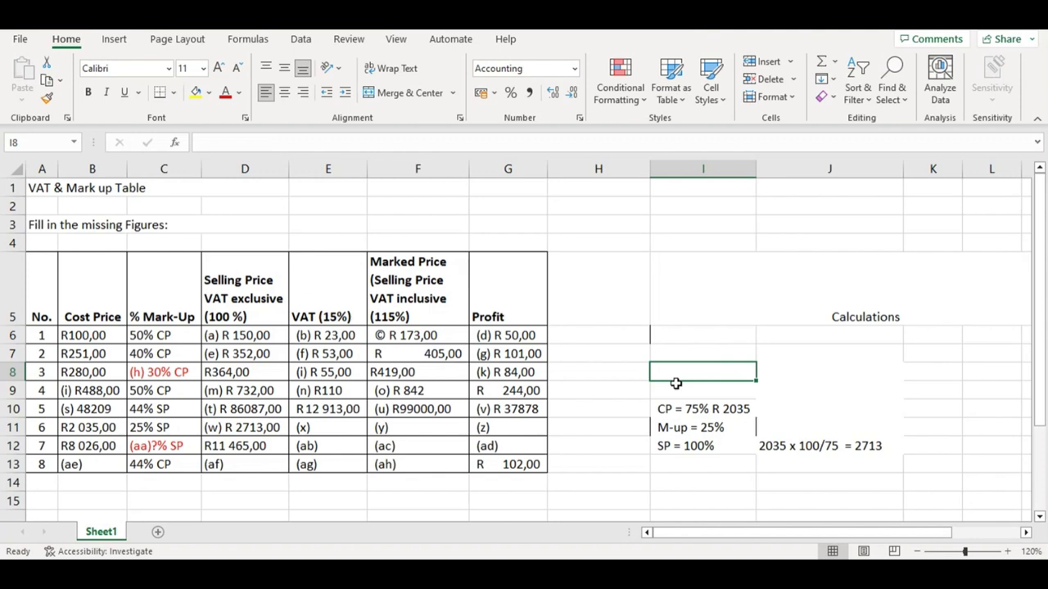
pyautogui.write('2713')
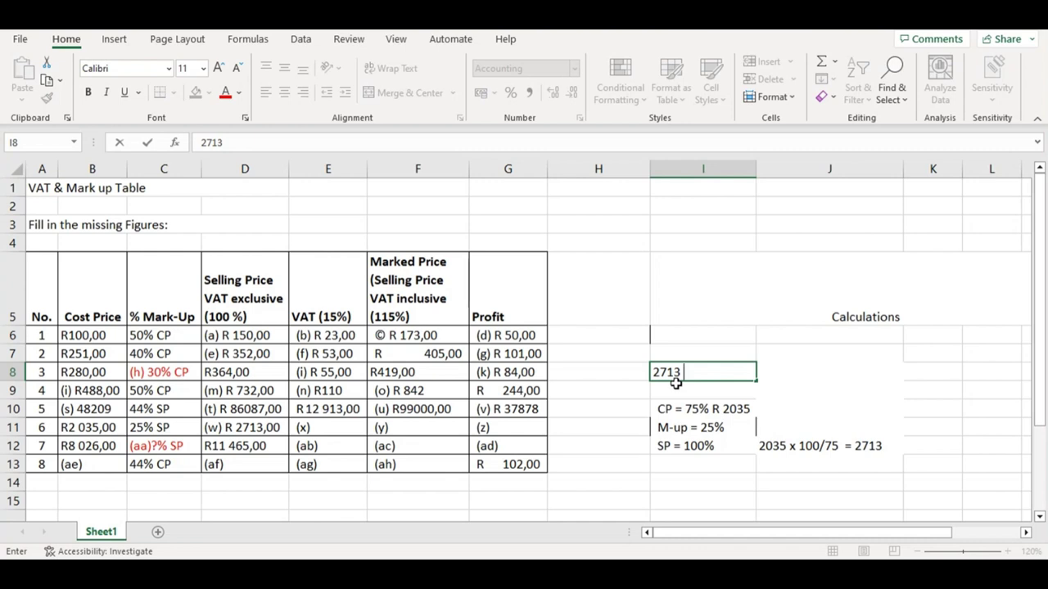
pyautogui.write(' X')
pyautogui.write('15')
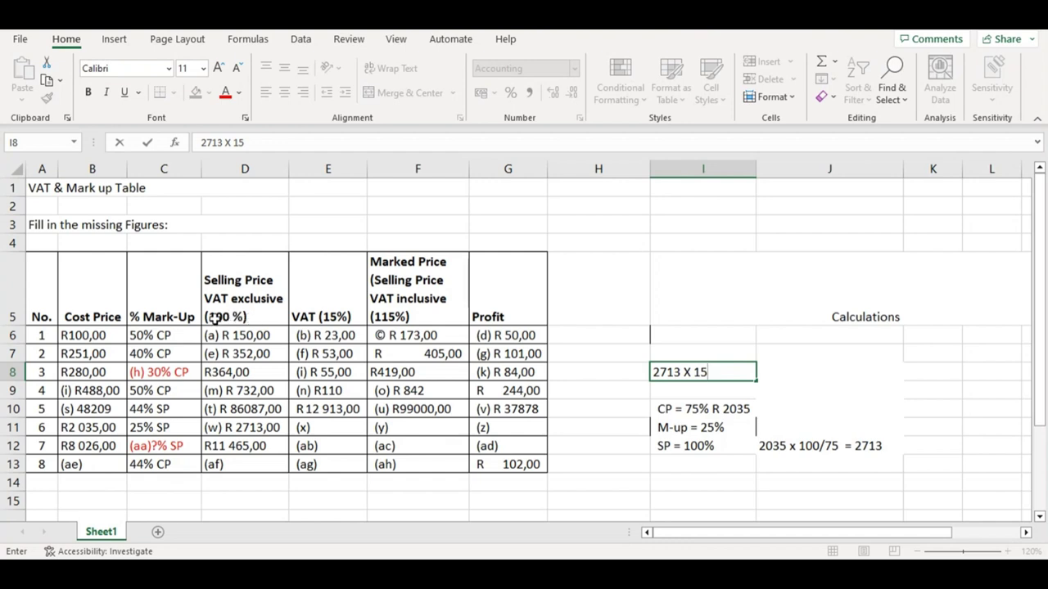
pyautogui.click(663, 335)
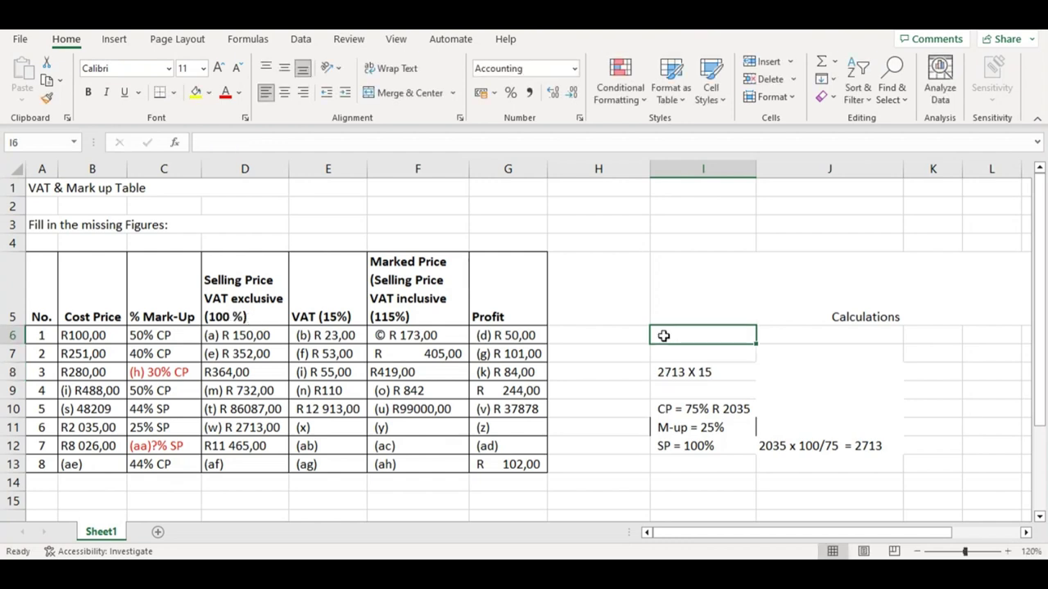
pyautogui.press('alt')
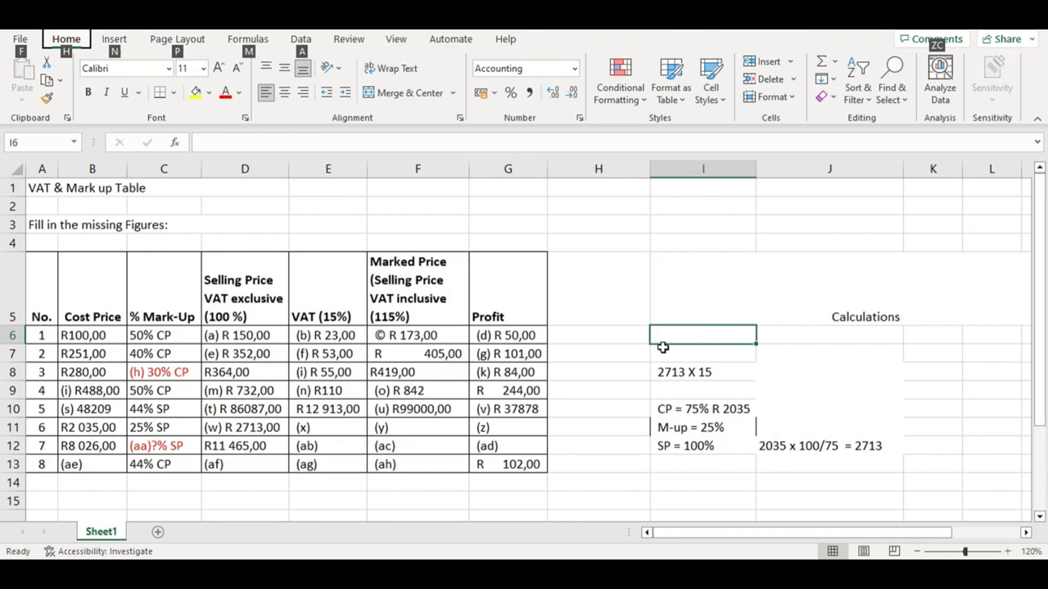
pyautogui.click(695, 353)
pyautogui.doubleClick(711, 371)
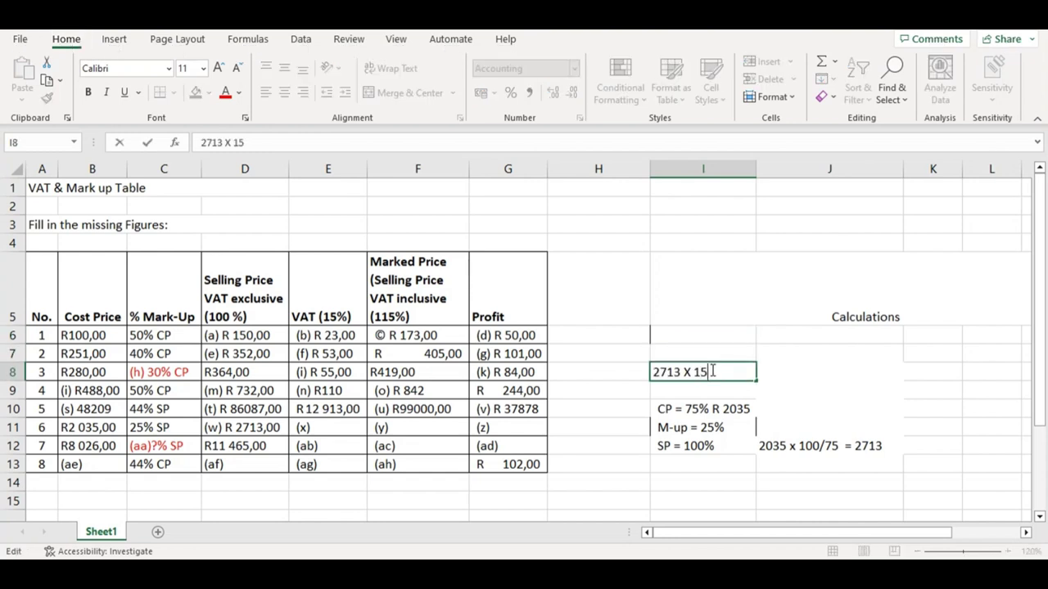
pyautogui.write('/100')
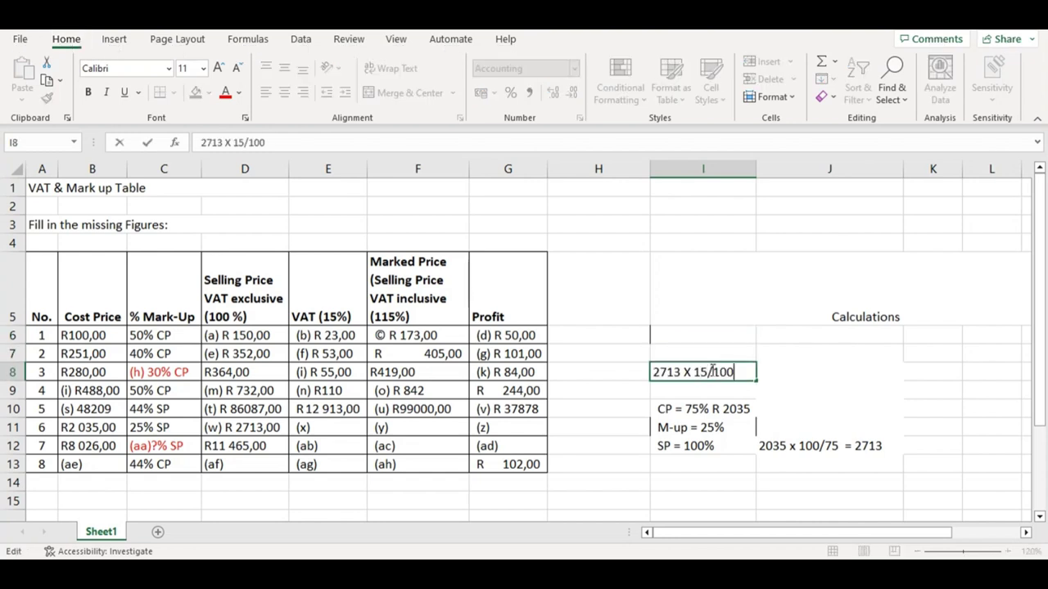
pyautogui.write(' =')
pyautogui.click(331, 426)
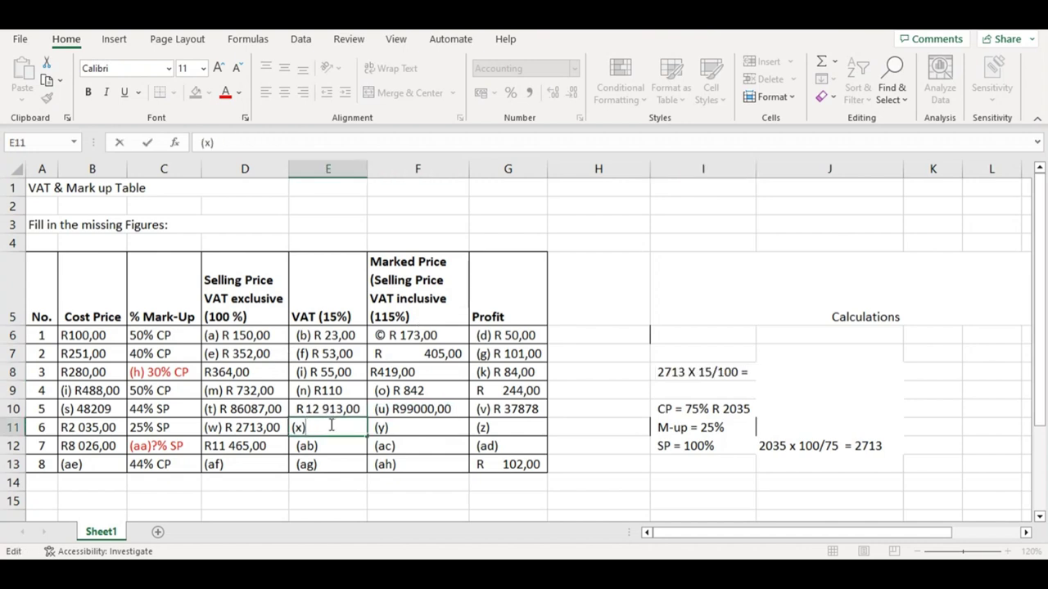
pyautogui.write('R407,00')
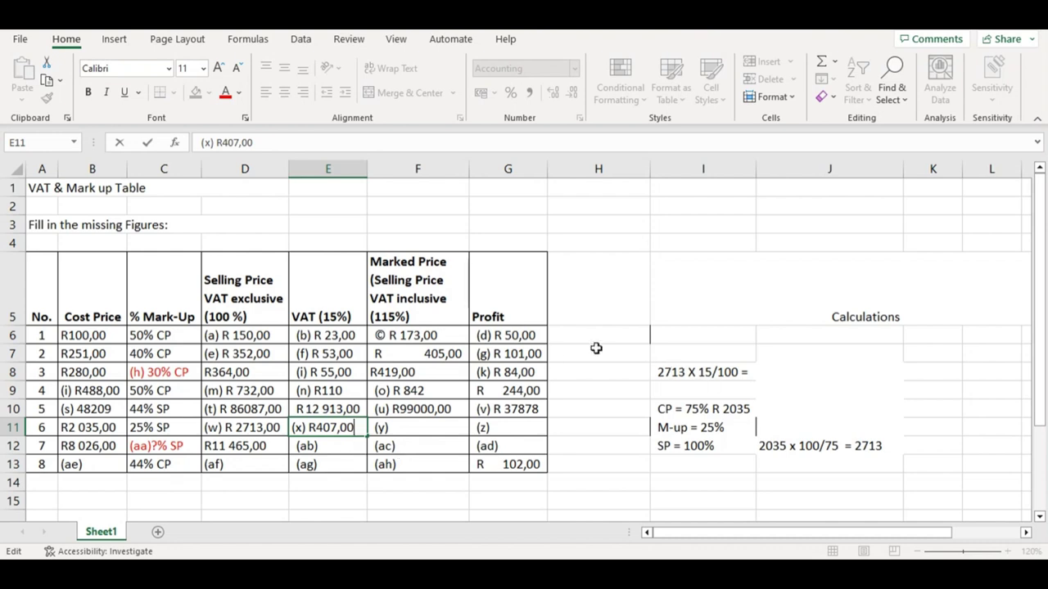
# - Clear row No. 6's workings from cells I8 to J13 in the Calculations area
pyautogui.moveTo(670, 366); pyautogui.dragTo(857, 463)
pyautogui.press('Delete')
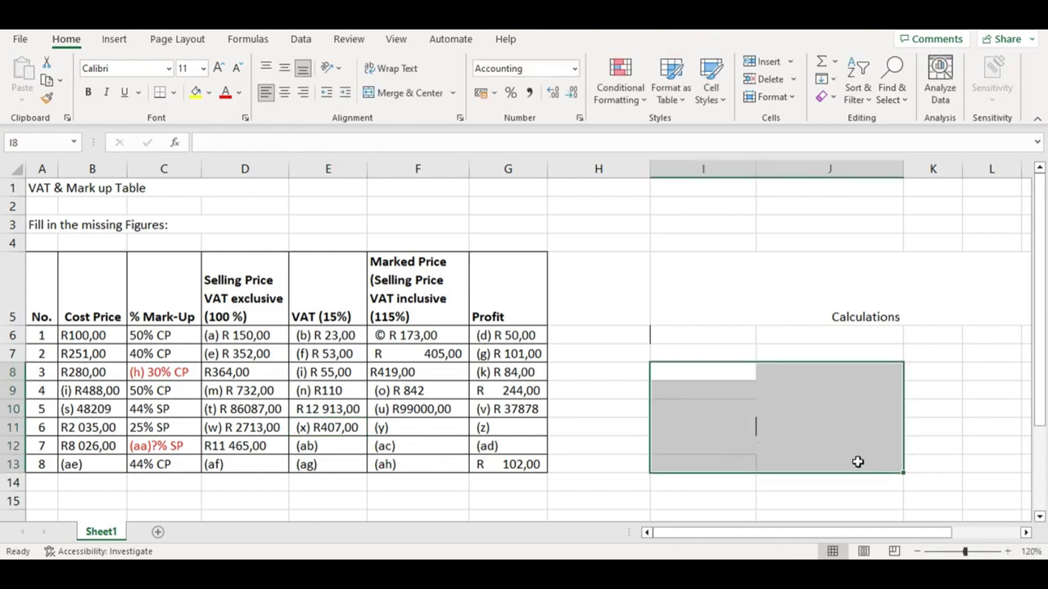
pyautogui.click(408, 424)
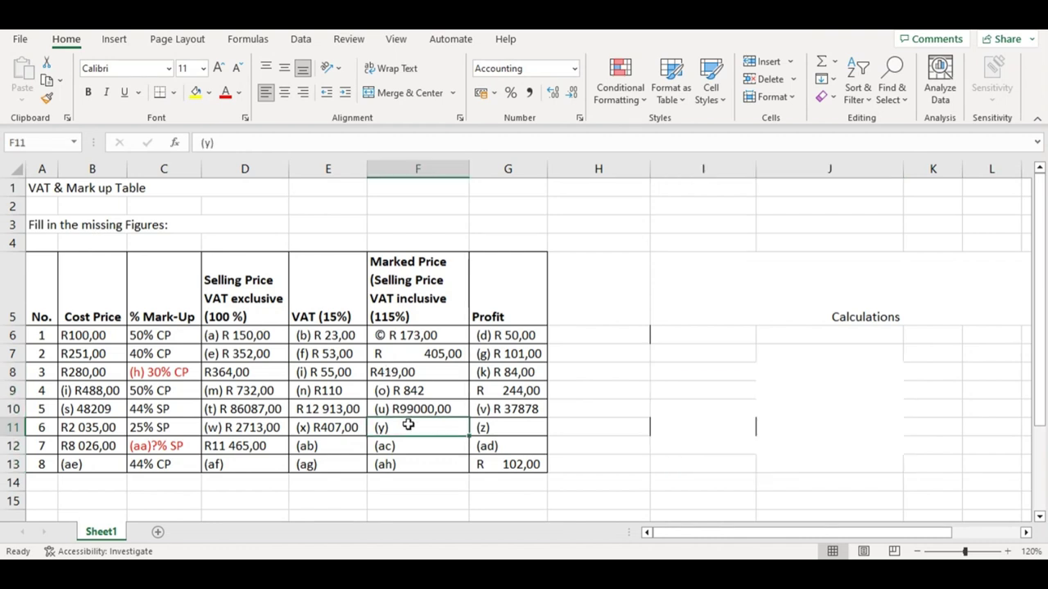
pyautogui.click(673, 434)
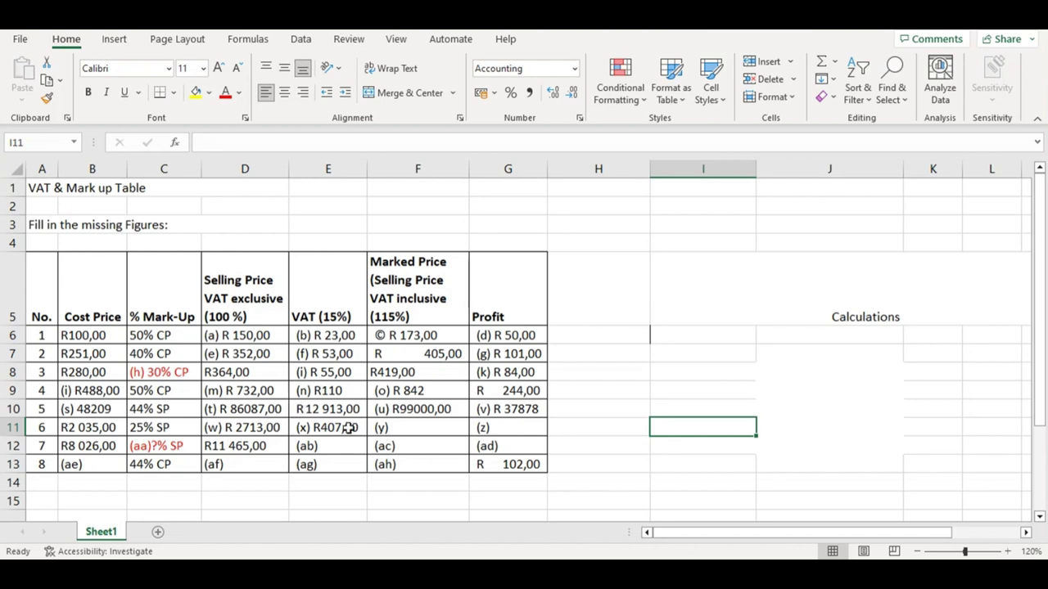
# - Write row No. 6's marked price calculation, "2713 x 115/100 = 3120", in cell I11 of the Calculations area
pyautogui.click(247, 429)
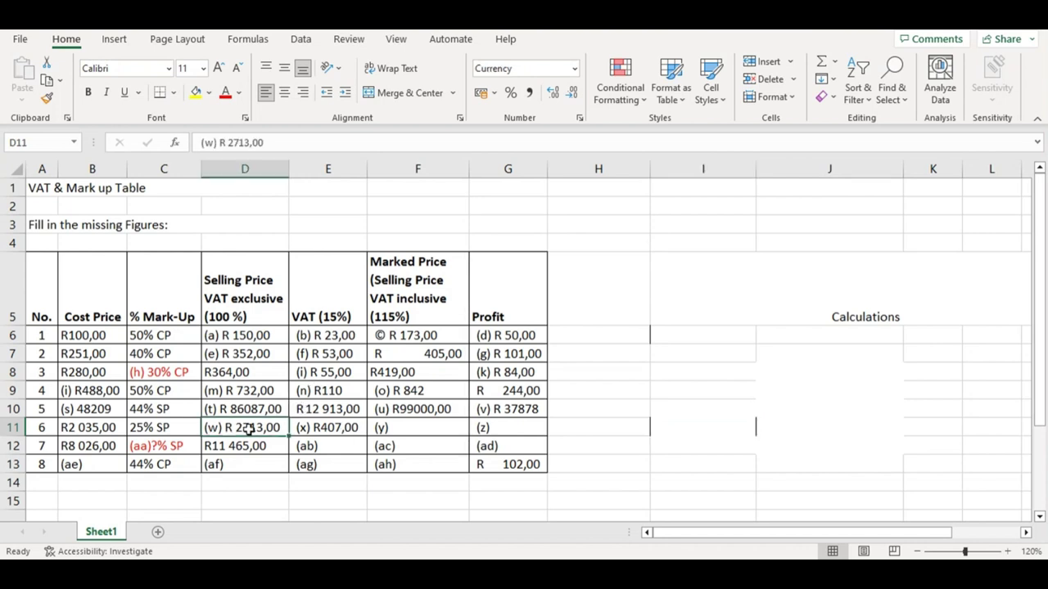
pyautogui.click(663, 426)
pyautogui.write('407 x')
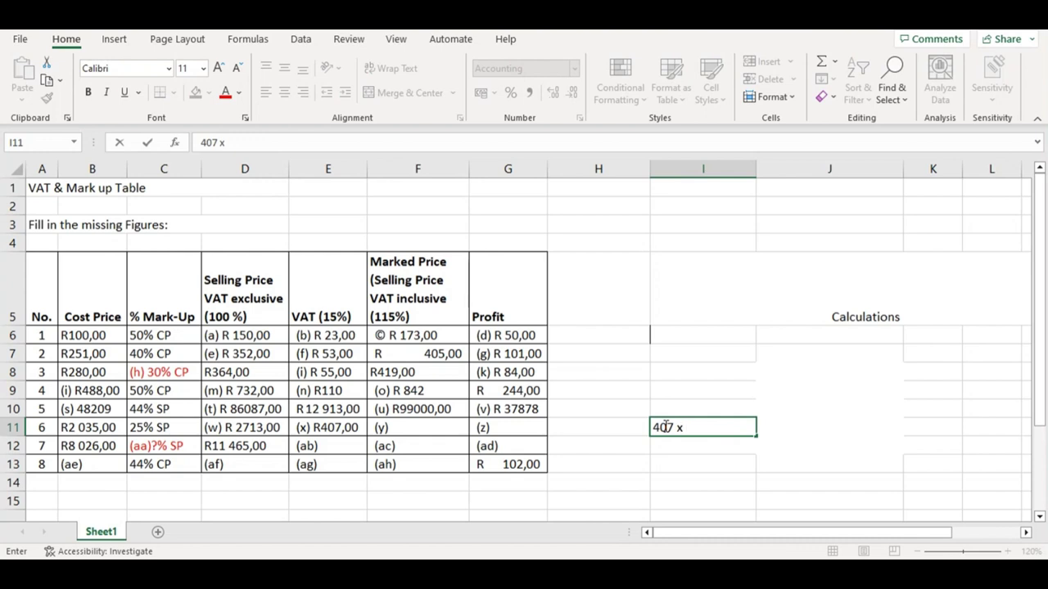
pyautogui.write('115/')
pyautogui.click(676, 427)
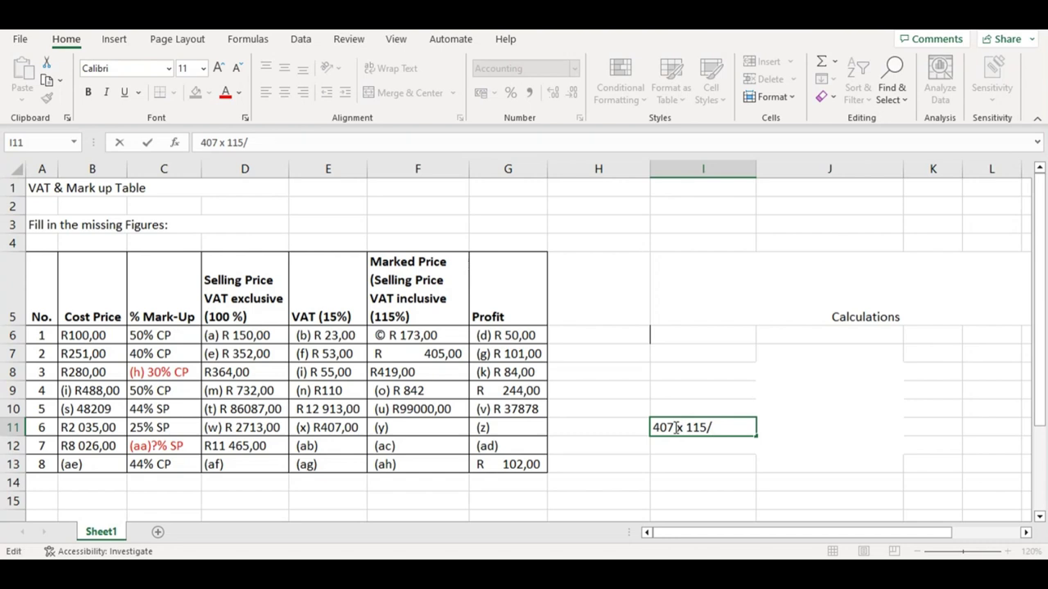
pyautogui.press('BackSpace')
pyautogui.press('BackSpace')
pyautogui.press('BackSpace')
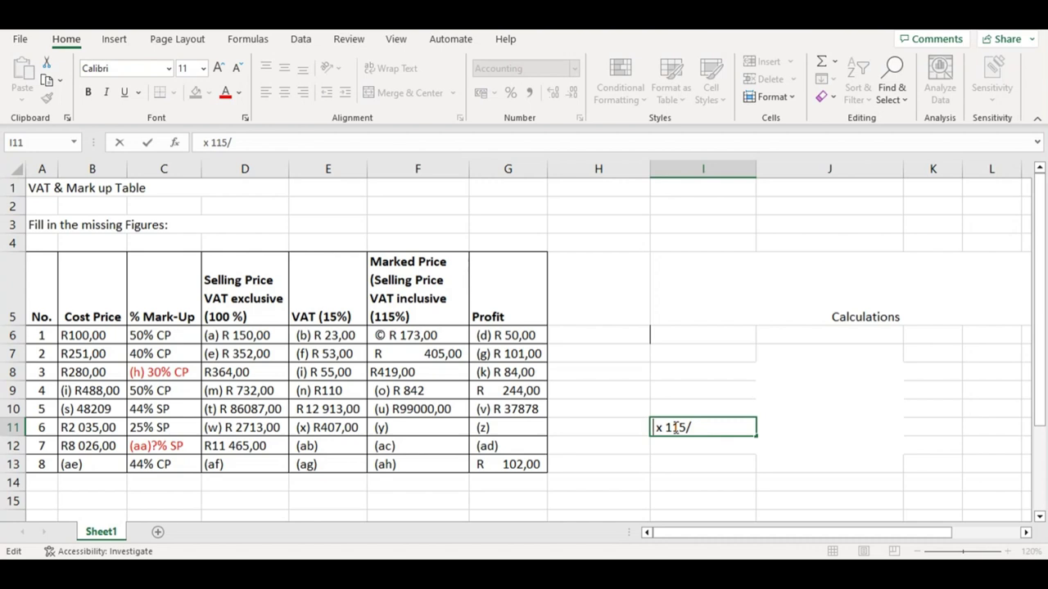
pyautogui.write('2 ')
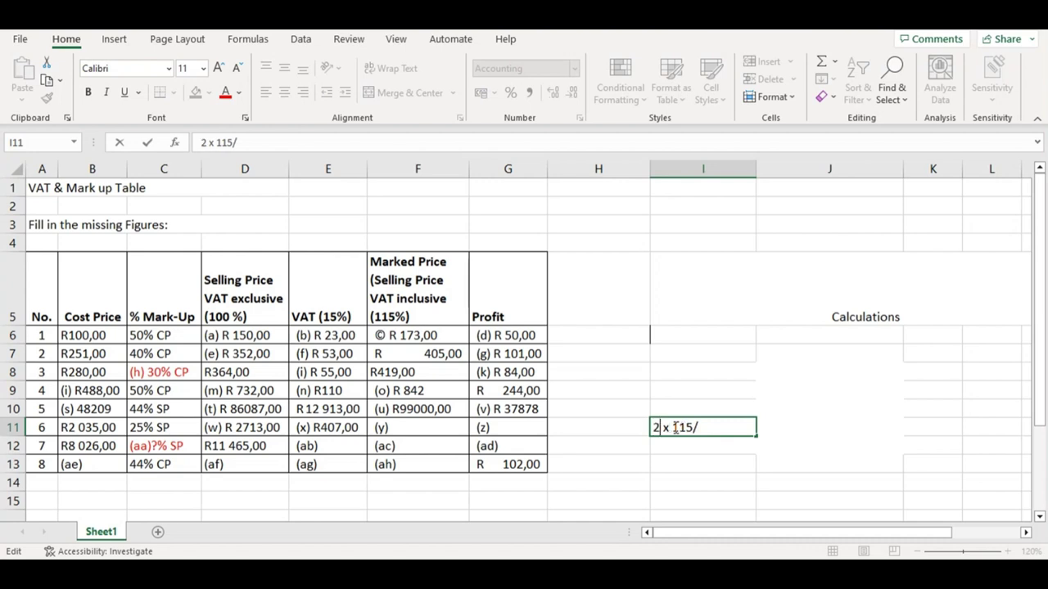
pyautogui.write('713')
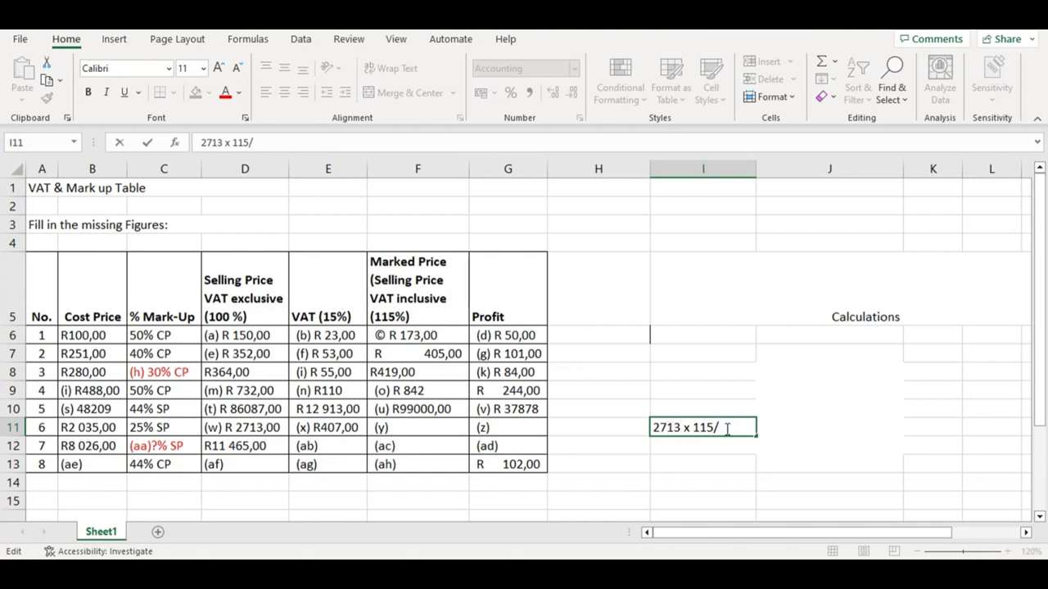
pyautogui.write('100 =')
pyautogui.write('312')
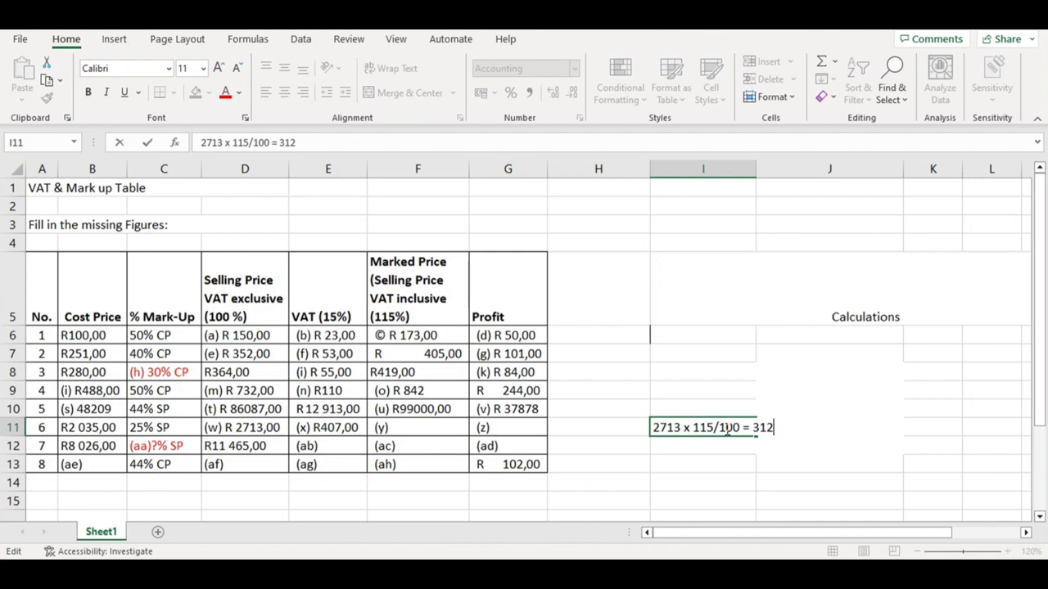
pyautogui.write('0')
# - Complete row No. 6's marked price in cell F11 by adding R 3120 after the (y) label
pyautogui.doubleClick(410, 427)
pyautogui.write('R 2')
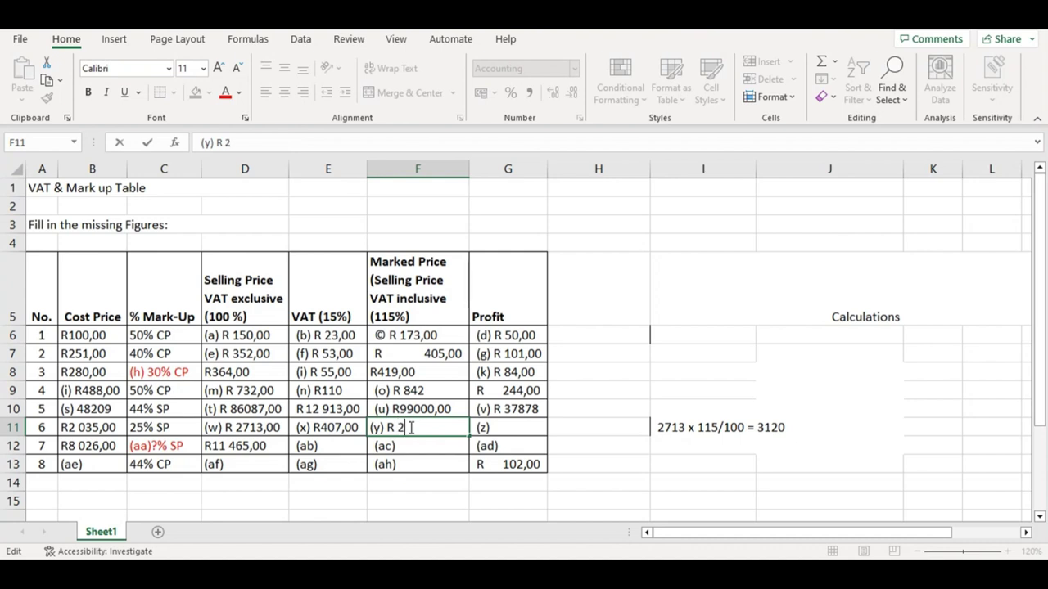
pyautogui.press('BackSpace')
pyautogui.write('312')
pyautogui.write('0')
pyautogui.click(455, 463)
# - Complete row No. 6's profit in cell G11 by adding R 678,00 after the (z) label, using its selling and cost prices
pyautogui.click(526, 428)
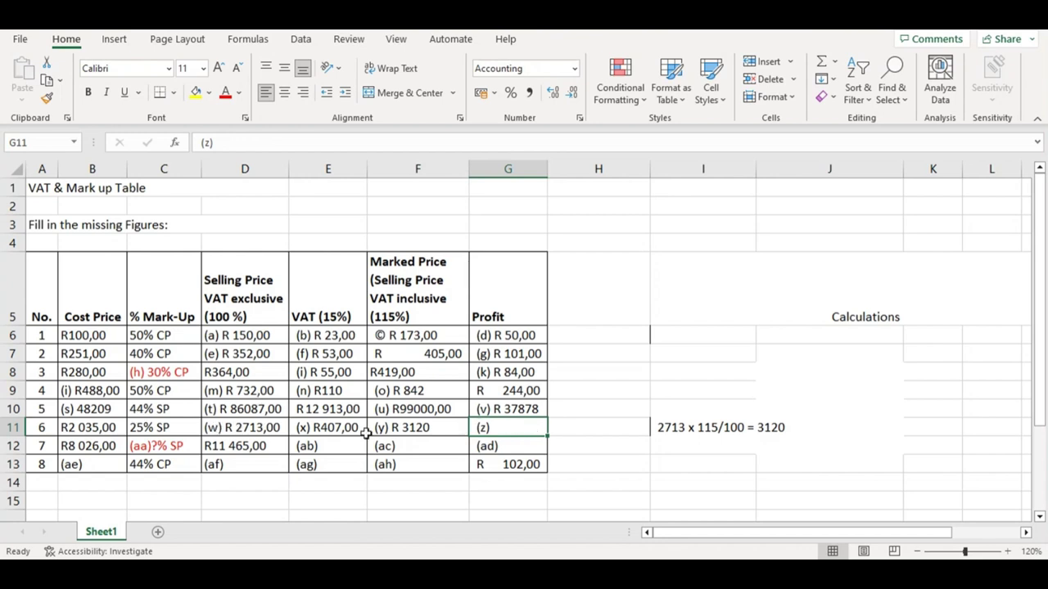
pyautogui.click(248, 427)
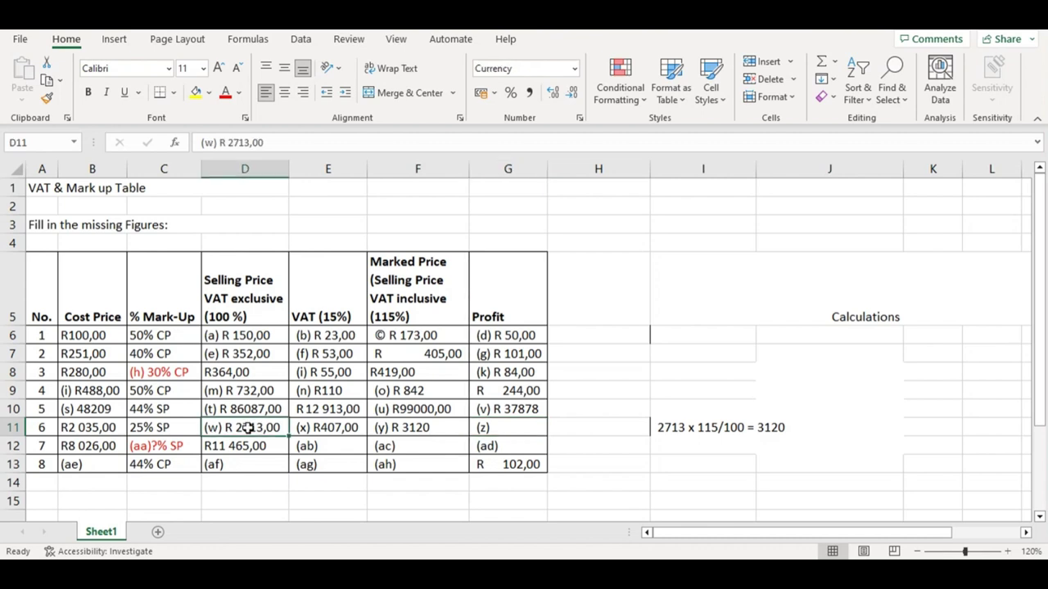
pyautogui.click(107, 428)
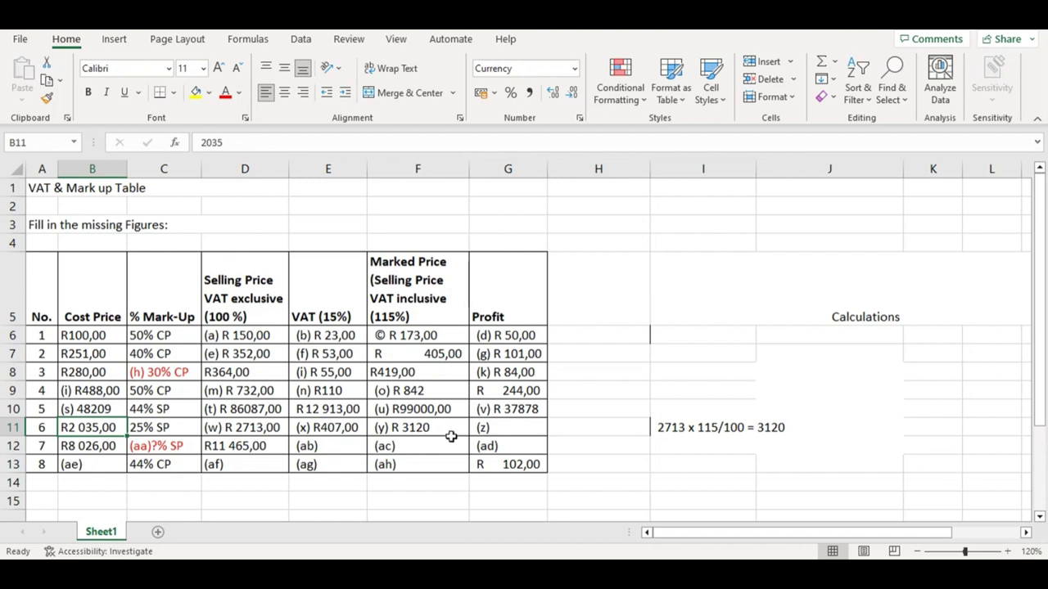
pyautogui.click(516, 434)
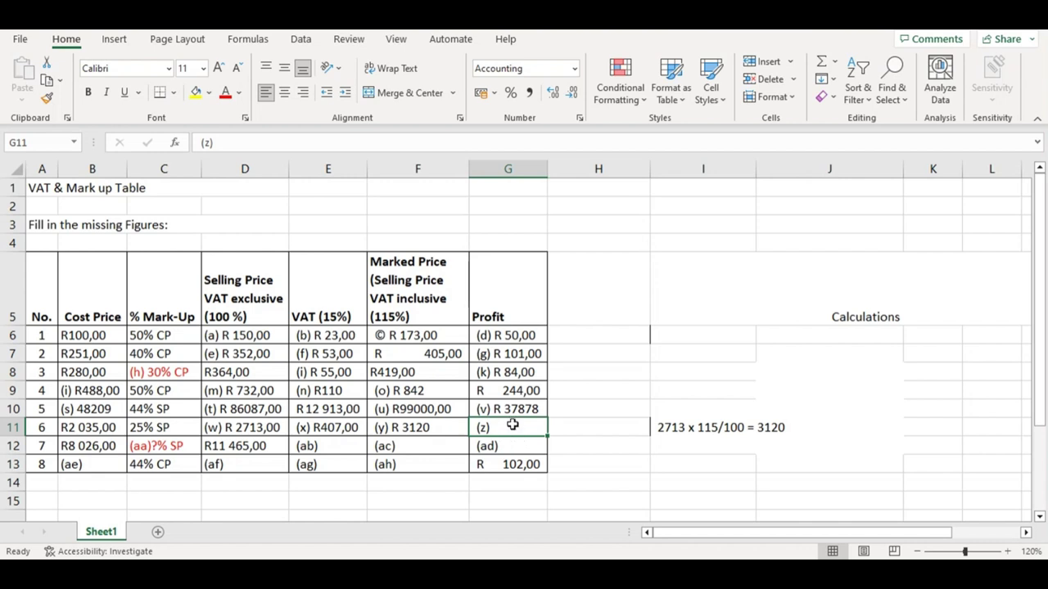
pyautogui.doubleClick(514, 426)
pyautogui.write('6')
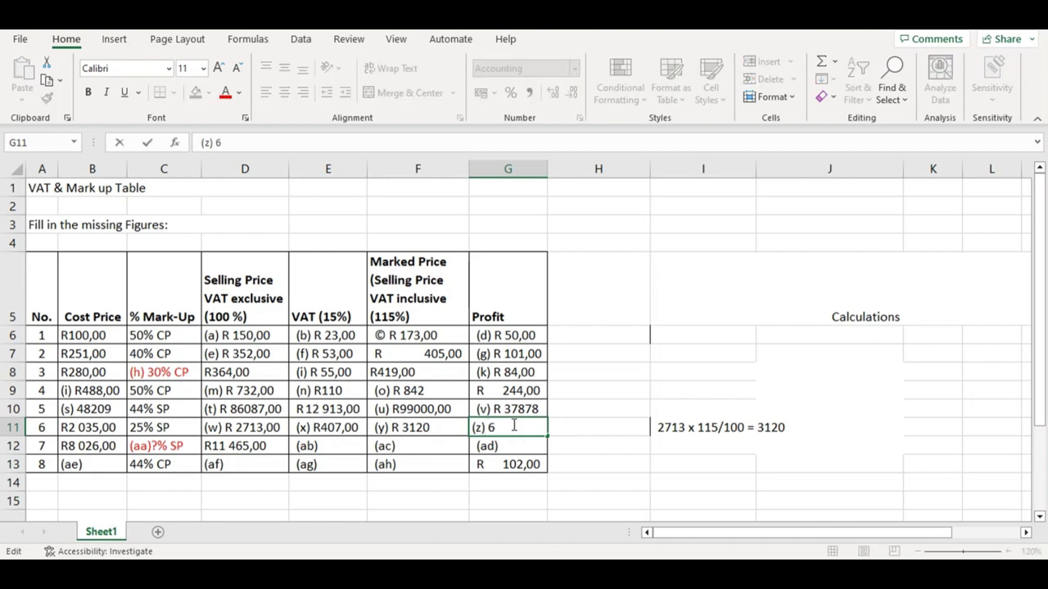
pyautogui.write('78')
pyautogui.click(488, 427)
pyautogui.write('R')
pyautogui.click(528, 428)
pyautogui.write(',00')
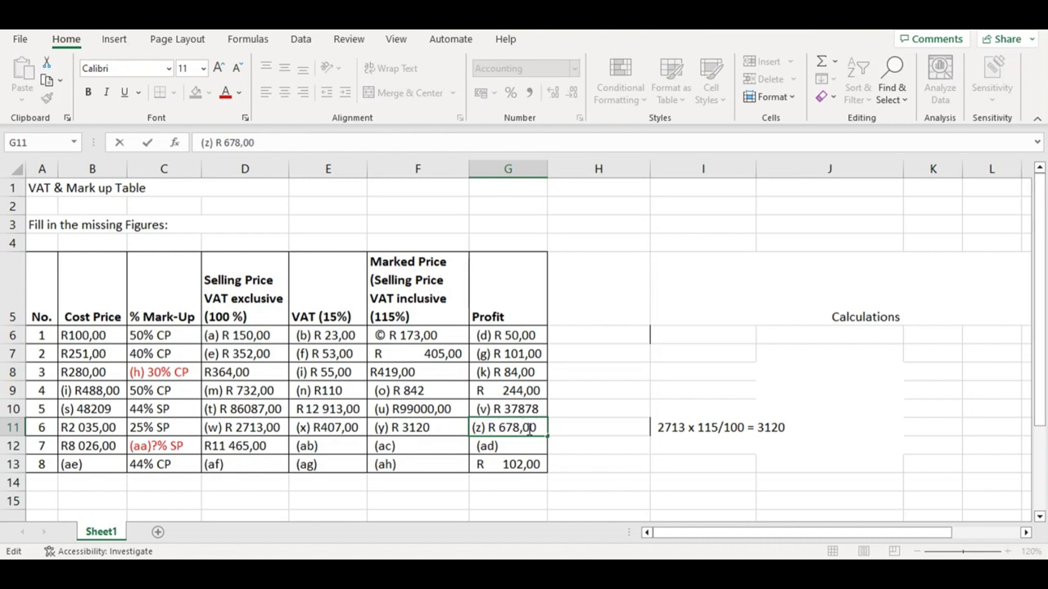
# - Clear the marked price calculation from cell I11, and enter the labels CP in I10 and M-up in I11
pyautogui.click(692, 427)
pyautogui.press('BackSpace')
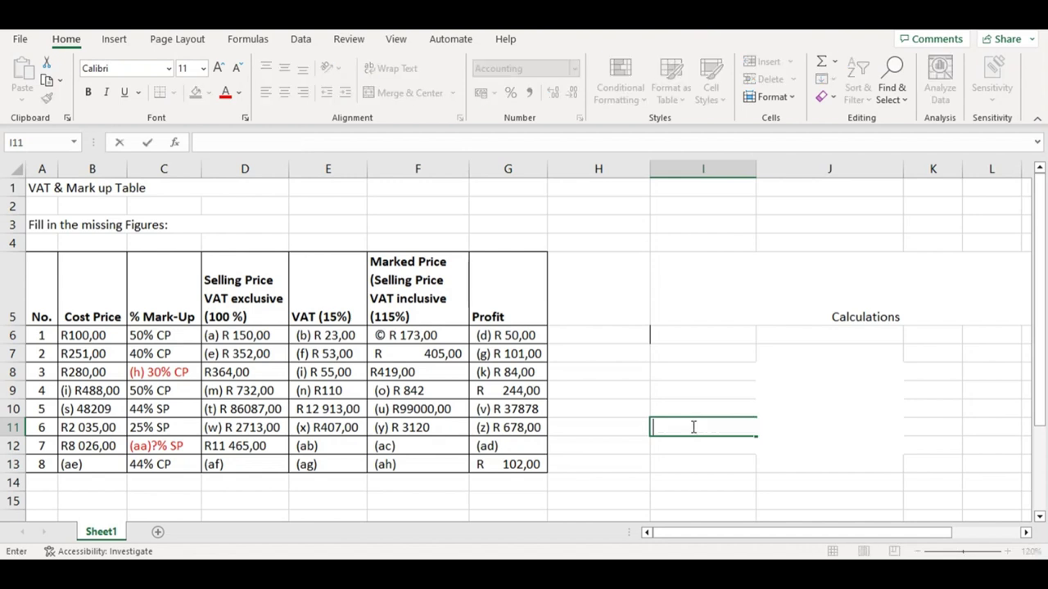
pyautogui.click(673, 412)
pyautogui.write('C')
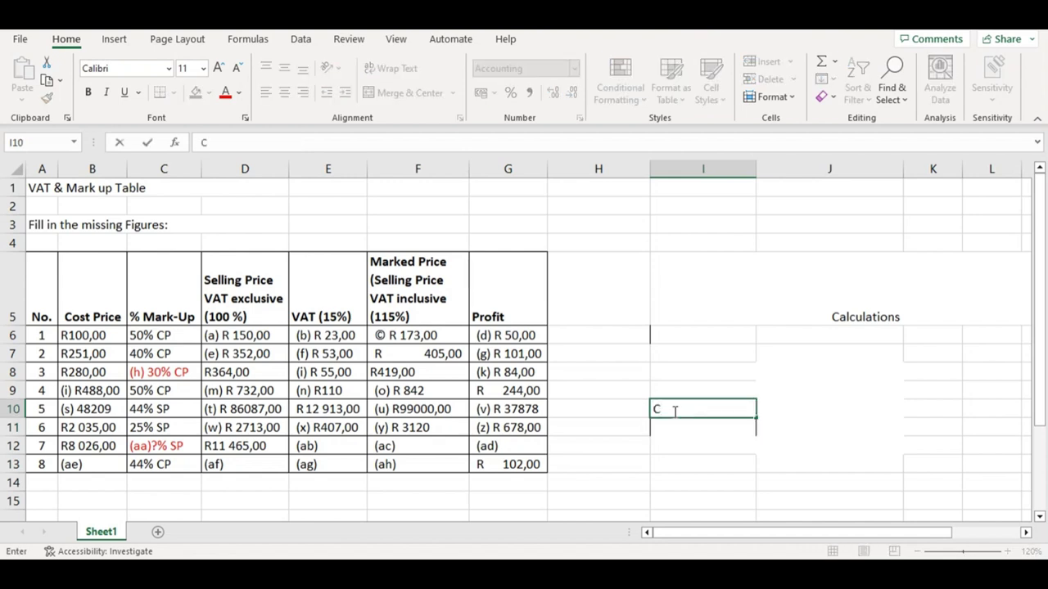
pyautogui.write('P')
pyautogui.press('Return')
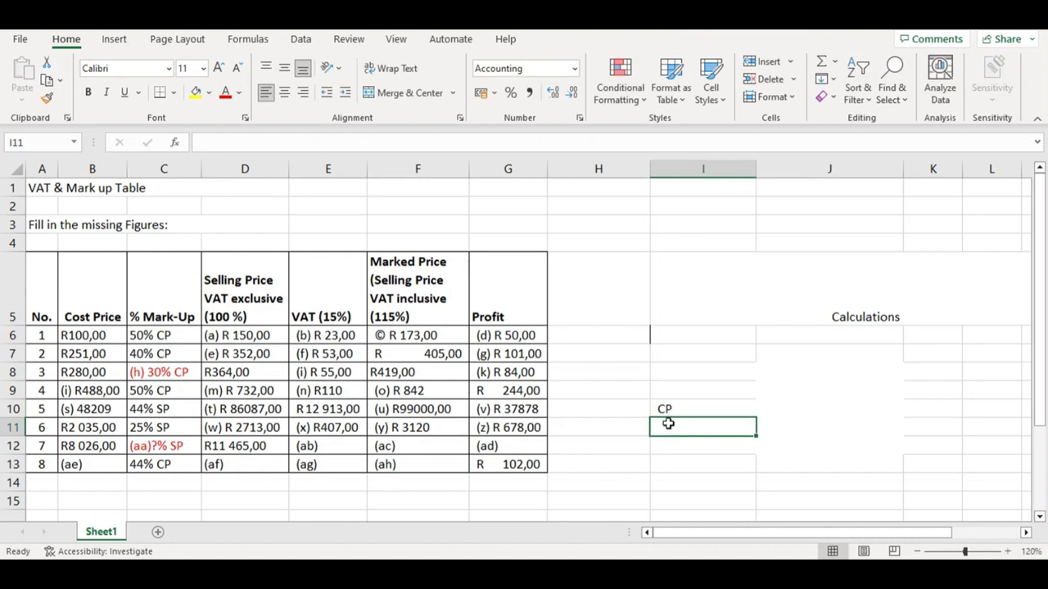
pyautogui.write('M')
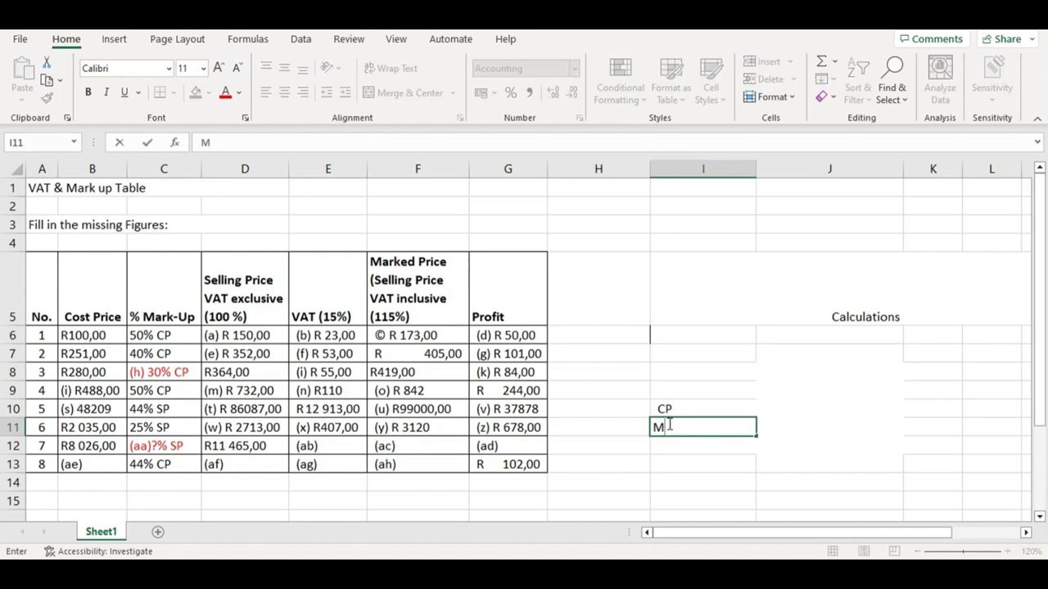
pyautogui.write('-up')
# - Enter the selling price percentage line "SP = 100%" in cell I12 below the M-up label
pyautogui.click(667, 447)
pyautogui.write('S')
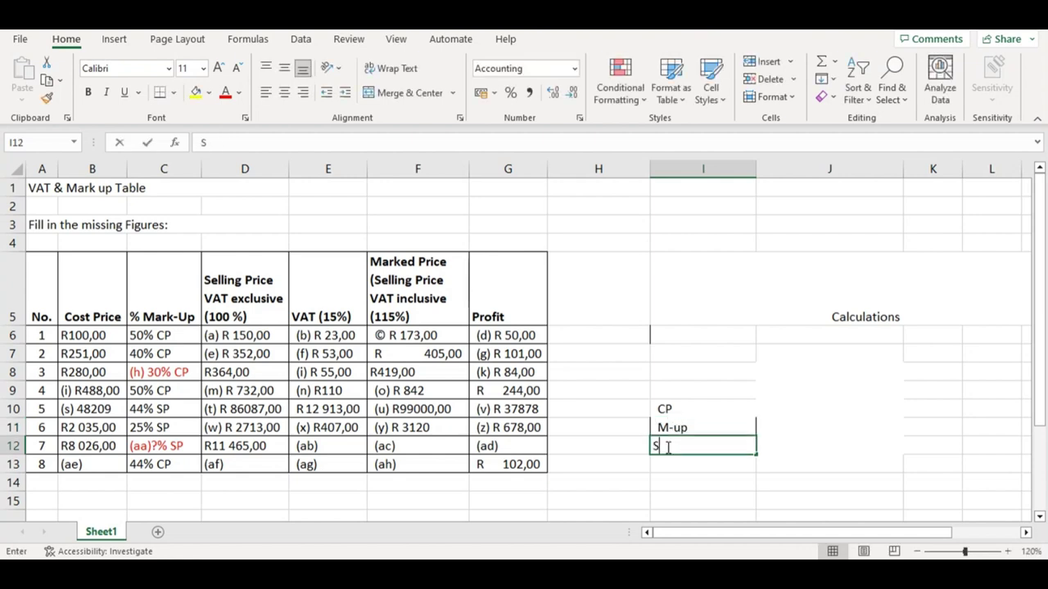
pyautogui.write('P =')
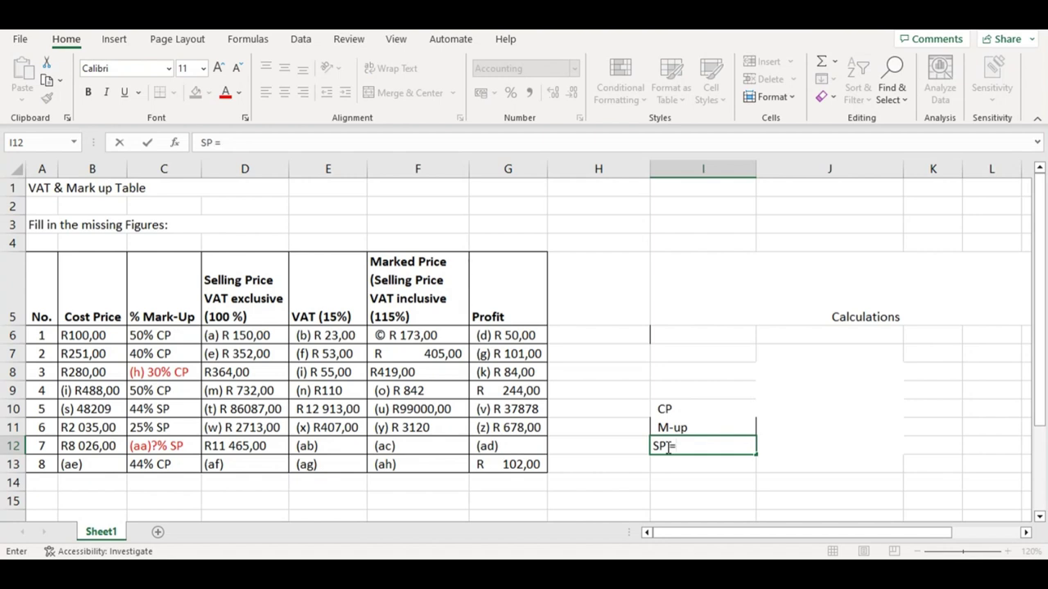
pyautogui.write(' 199')
pyautogui.press('BackSpace')
pyautogui.press('BackSpace')
pyautogui.write('00%')
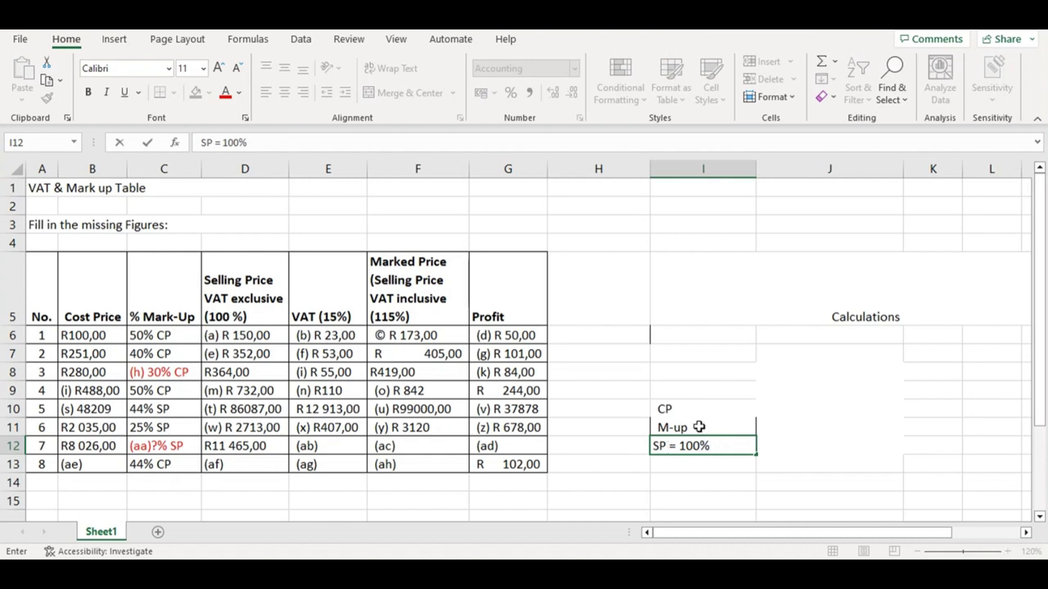
# - Add the percentages to the two labels above the SP line, making them "M-up = 25%" and "CP = 75%"
pyautogui.click(699, 427)
pyautogui.doubleClick(700, 427)
pyautogui.write('=')
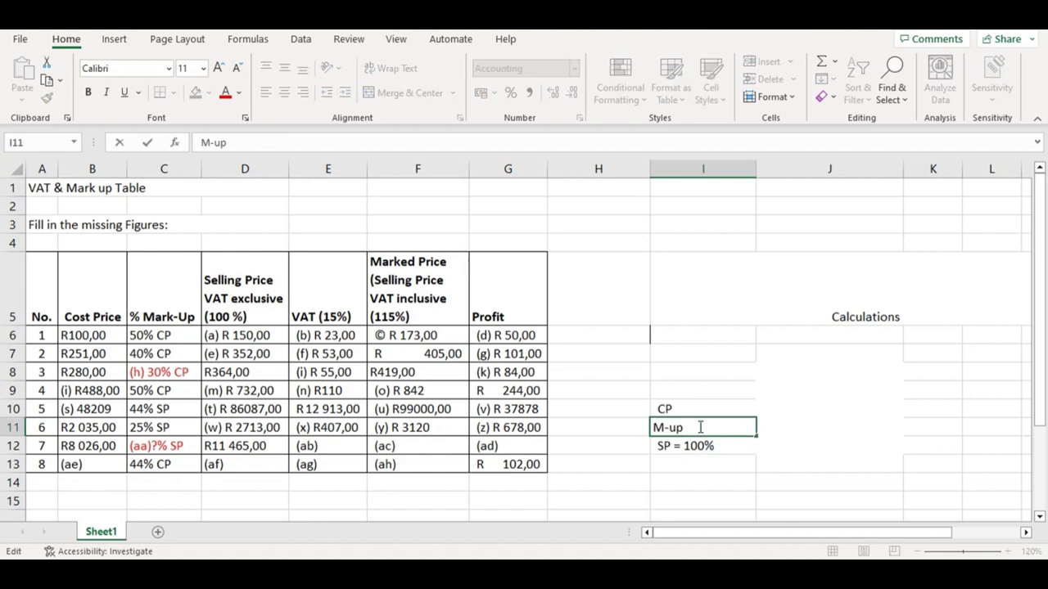
pyautogui.write(' 25%')
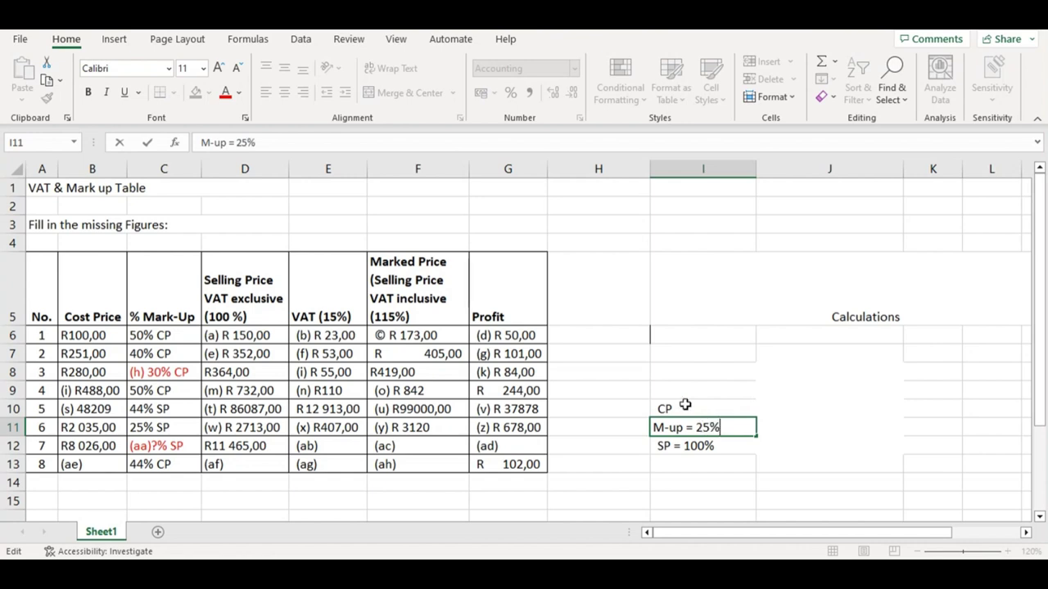
pyautogui.click(682, 407)
pyautogui.doubleClick(682, 406)
pyautogui.write('=')
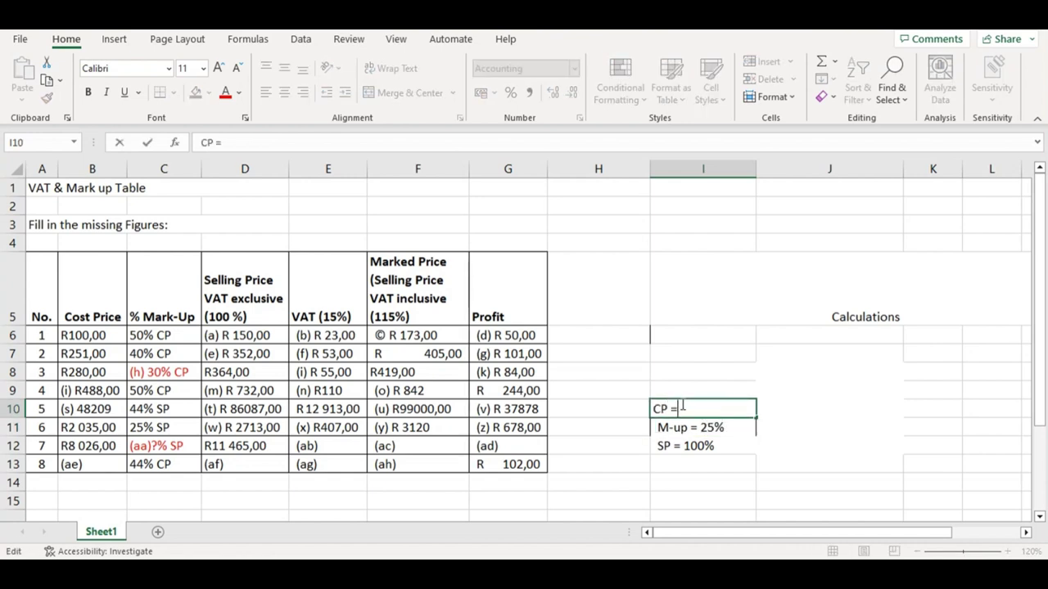
pyautogui.write(' 75%')
pyautogui.click(774, 415)
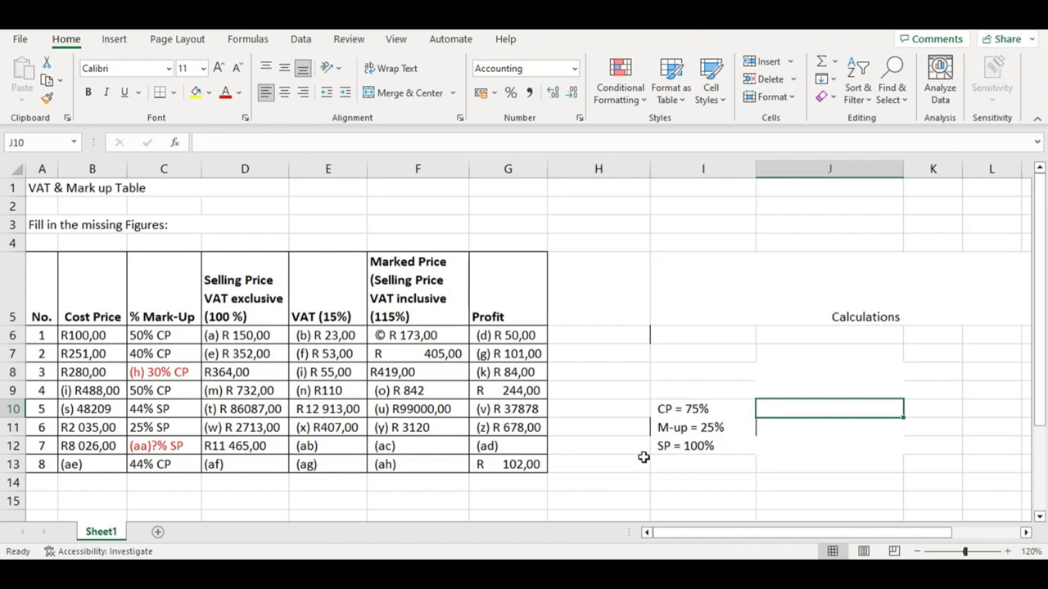
# - Write row No. 6's selling price amount, R2713, in cell J12 beside the SP = 100% line
pyautogui.click(689, 430)
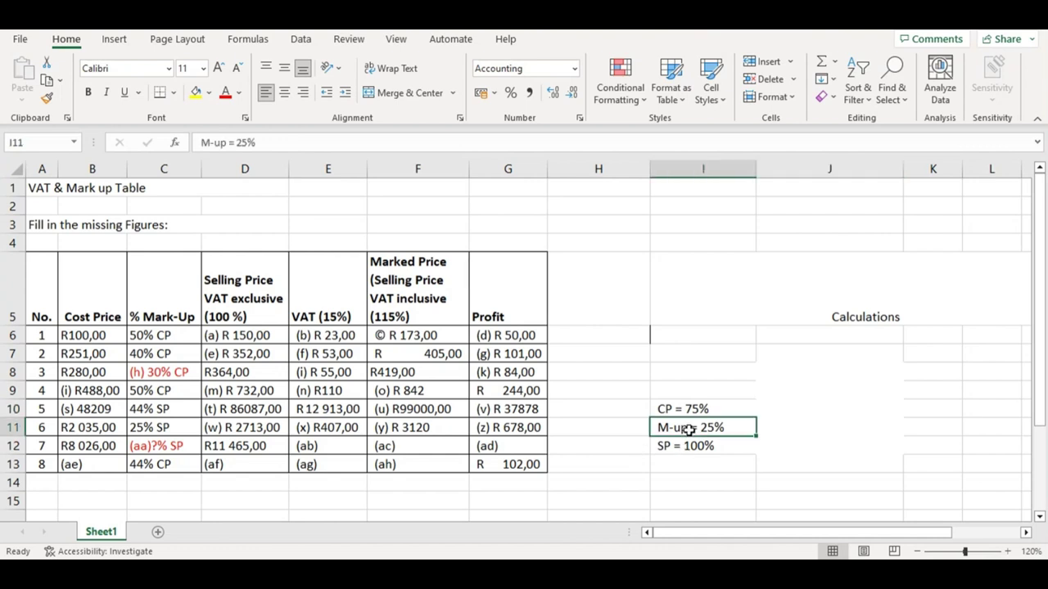
pyautogui.click(769, 428)
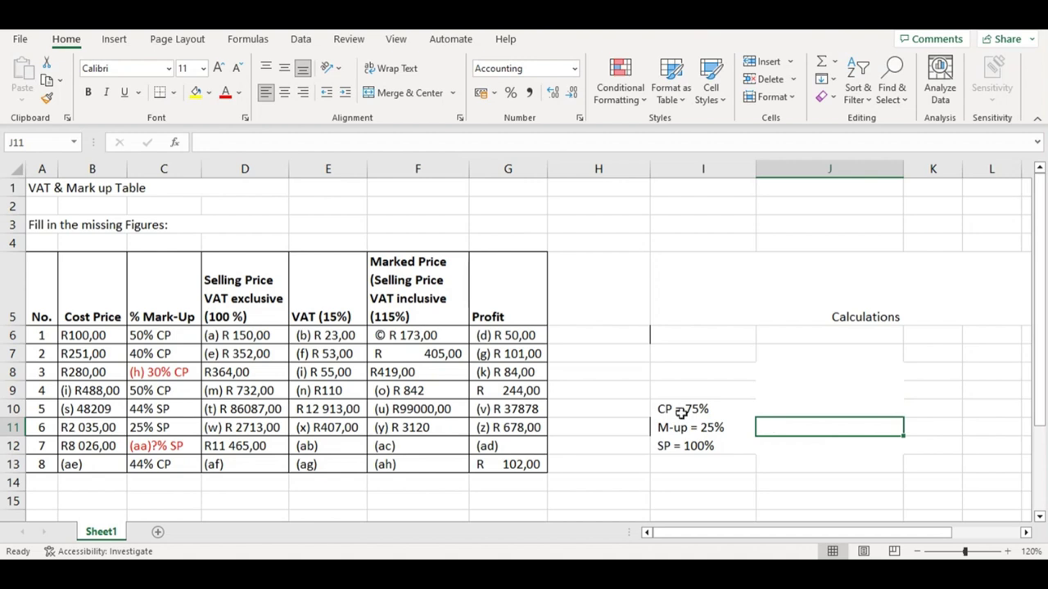
pyautogui.click(248, 422)
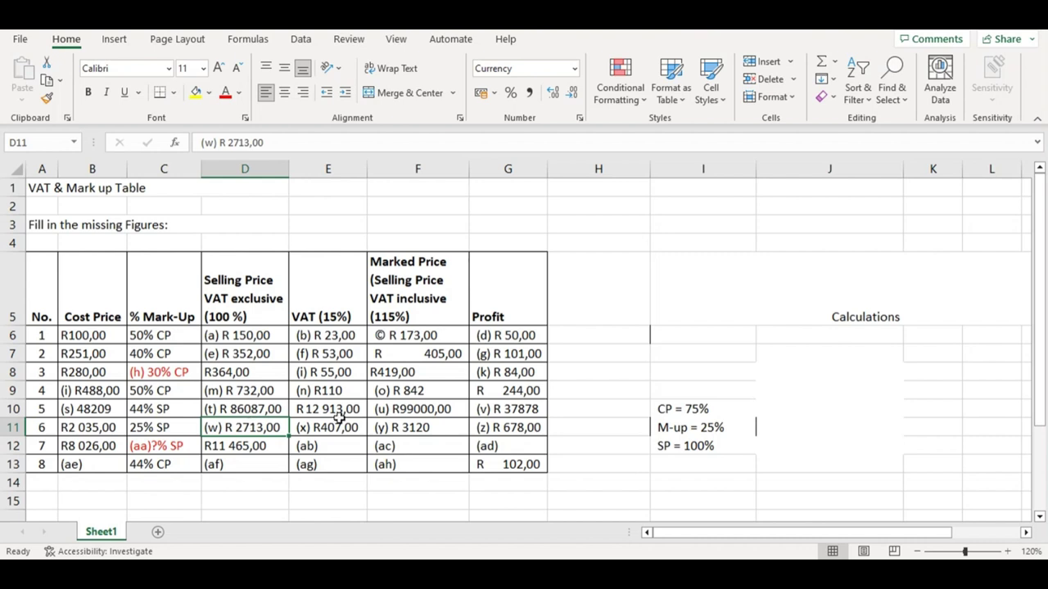
pyautogui.click(755, 428)
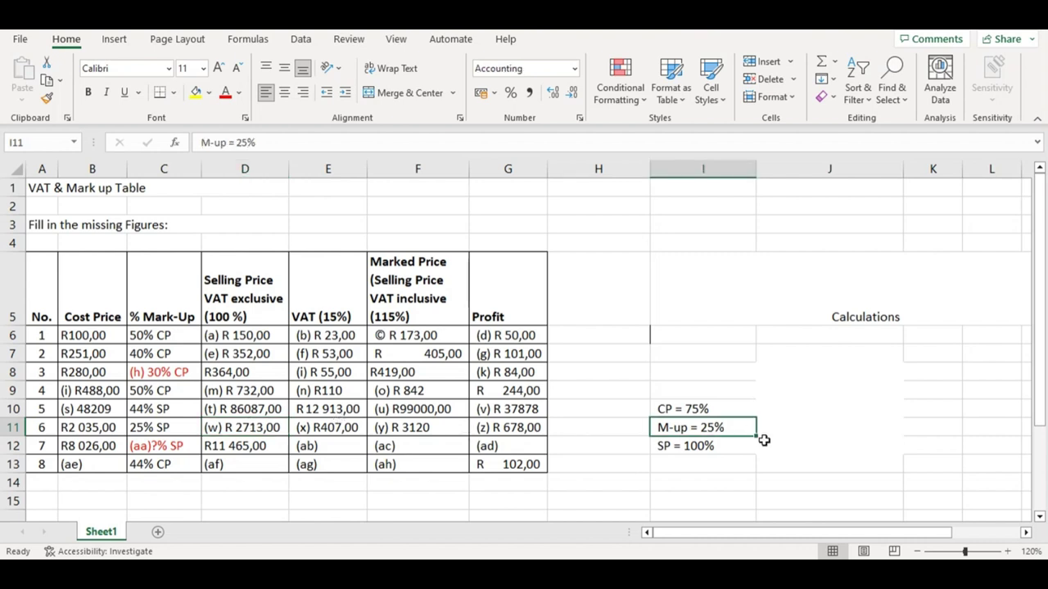
pyautogui.click(772, 458)
pyautogui.click(771, 449)
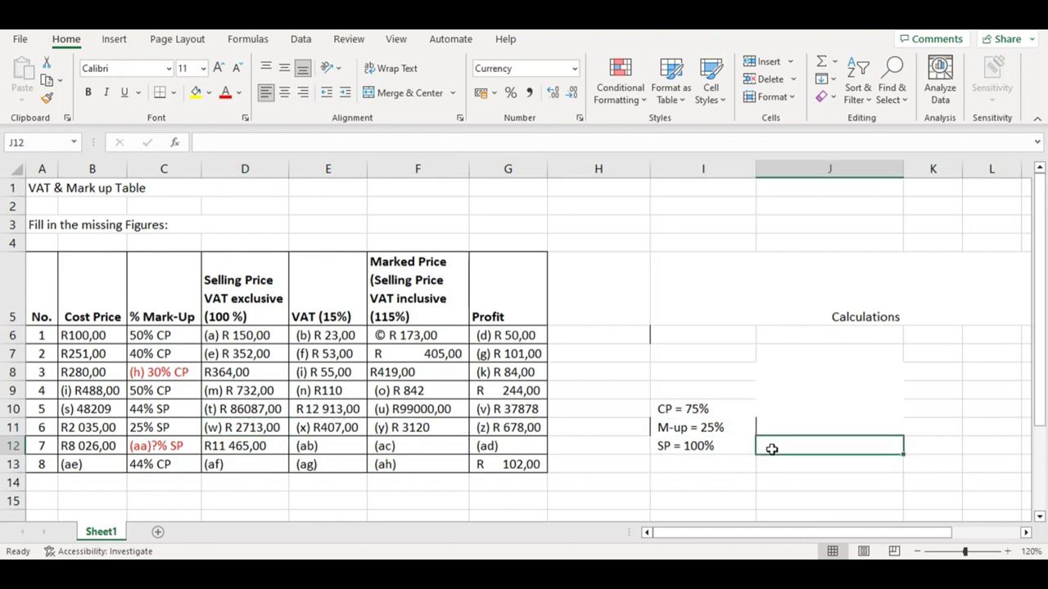
pyautogui.write('@72')
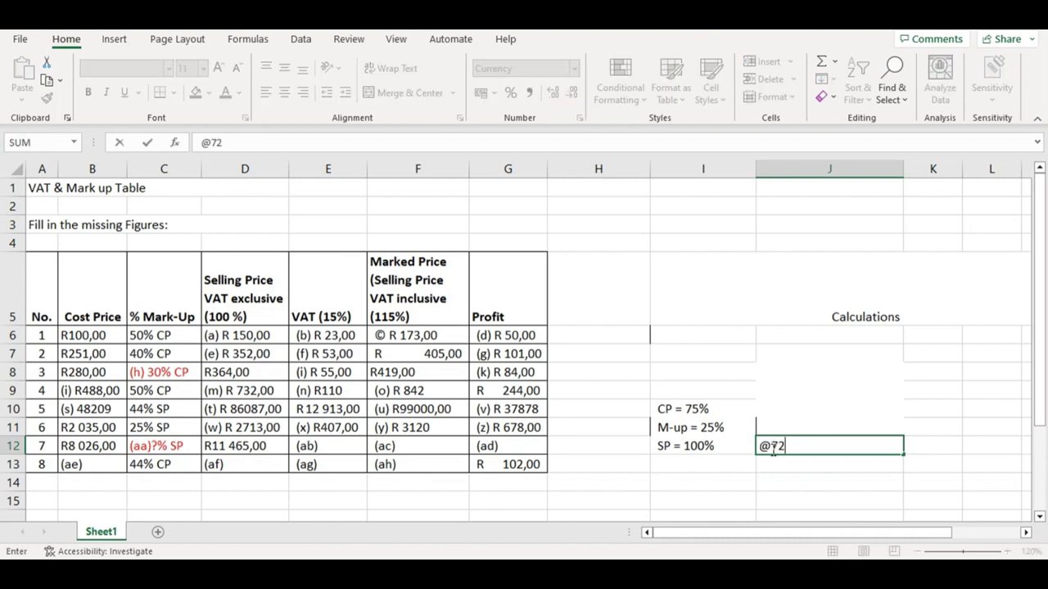
pyautogui.press('BackSpace')
pyautogui.press('BackSpace')
pyautogui.press('BackSpace')
pyautogui.write('2')
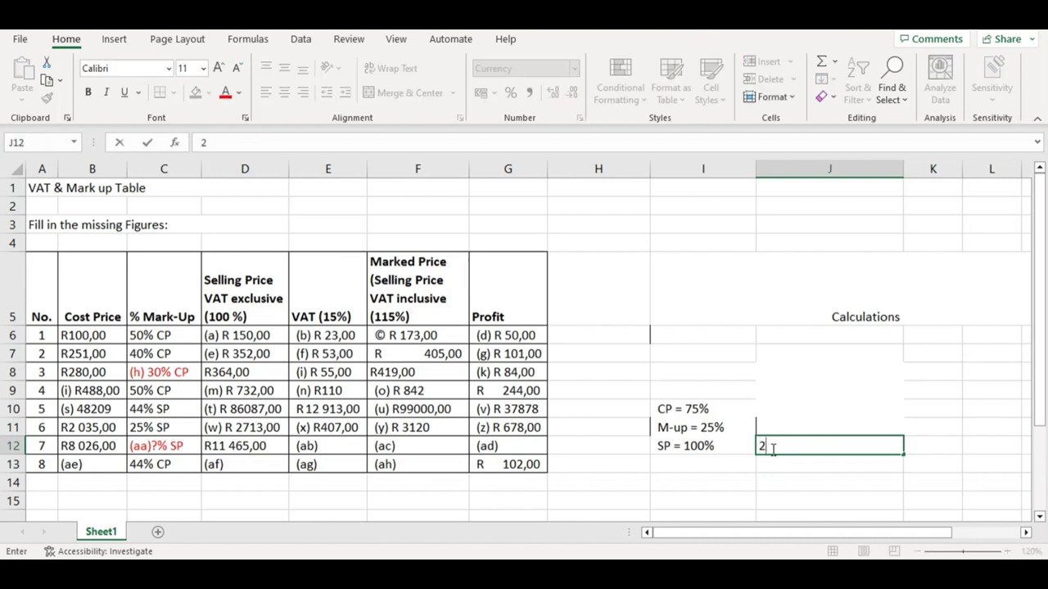
pyautogui.write('713')
pyautogui.click(759, 446)
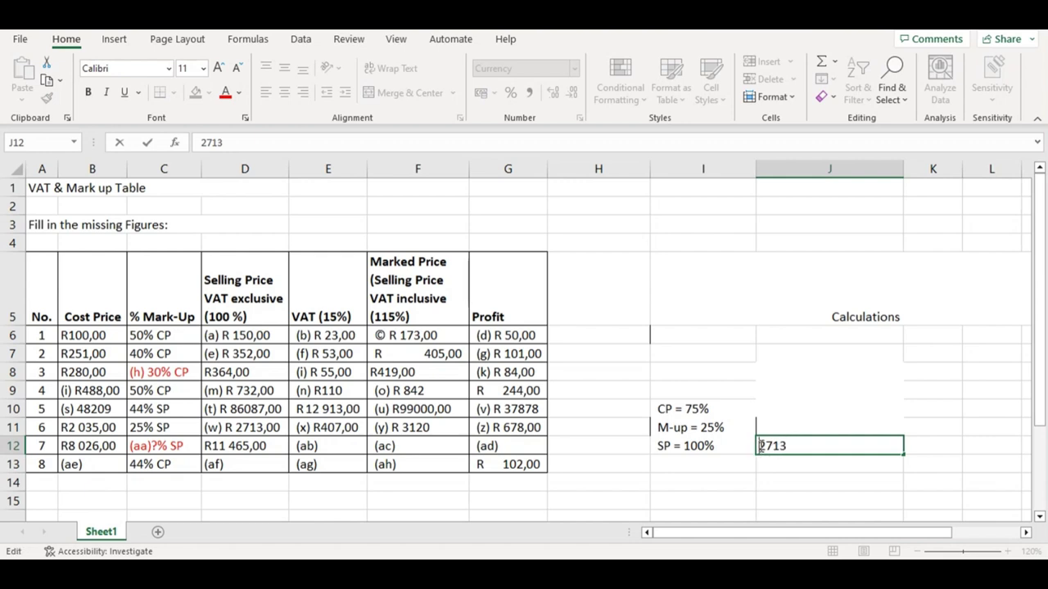
pyautogui.write('r')
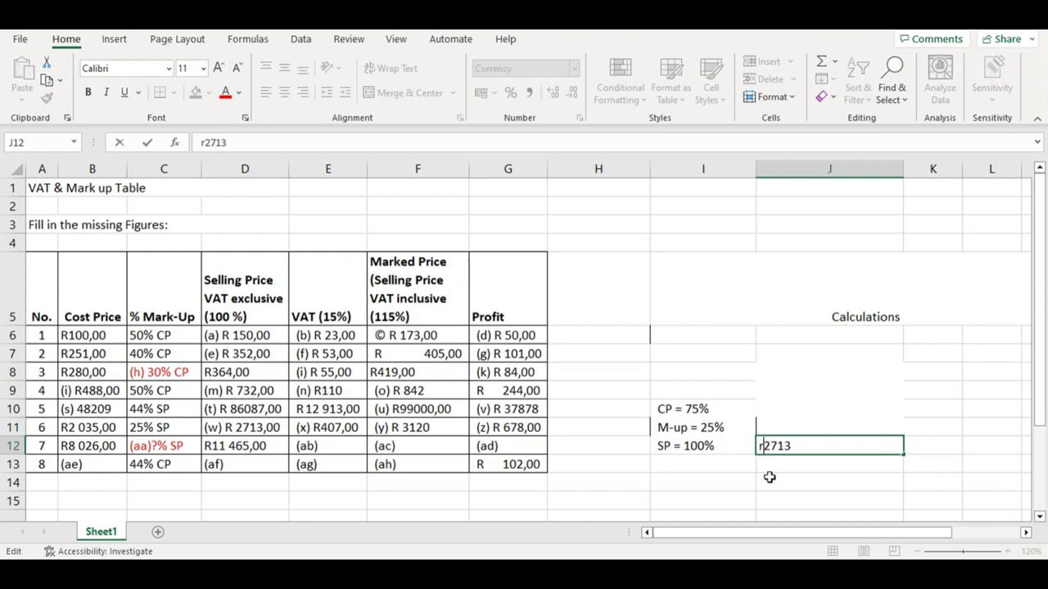
pyautogui.press('BackSpace')
pyautogui.write('R')
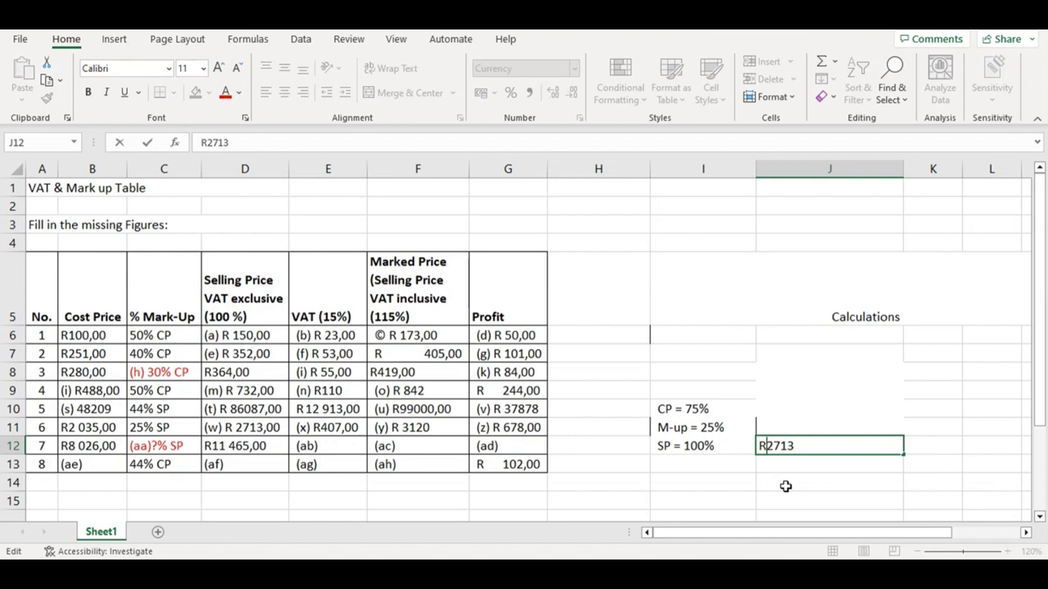
# - Write row No. 6's mark-up calculation, "2713 x 25/100 = 678", in cell J11 beside the M-up line
pyautogui.click(757, 423)
pyautogui.write('2')
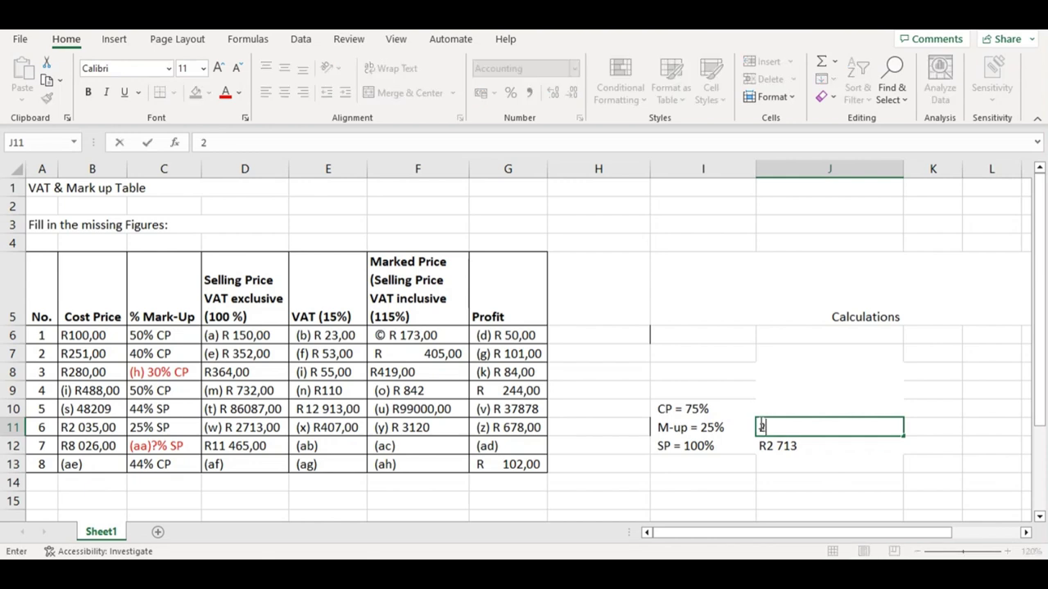
pyautogui.write('713 x')
pyautogui.write('25/')
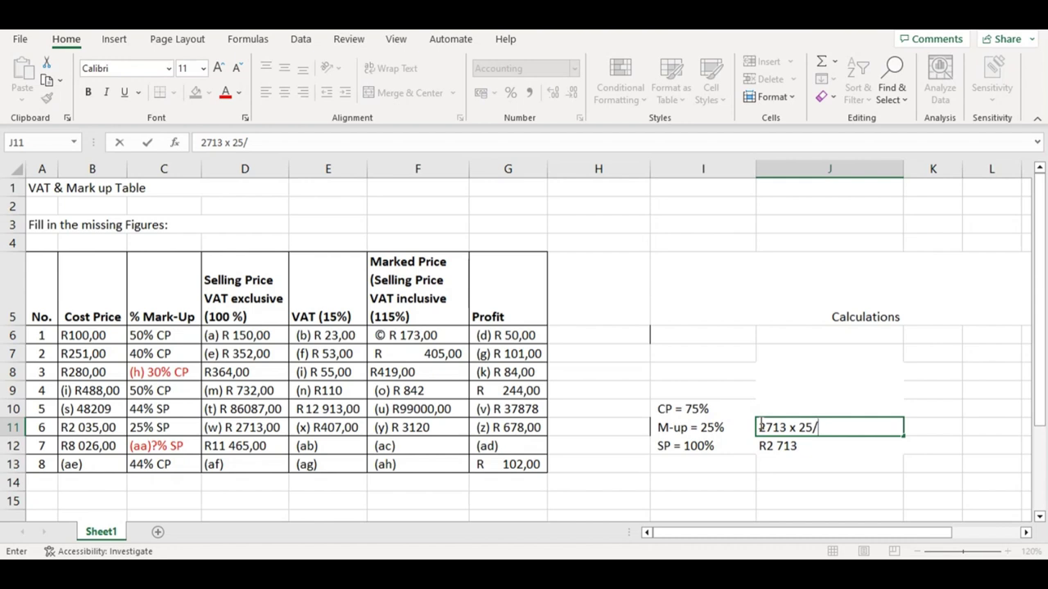
pyautogui.write('100 =')
pyautogui.write('678')
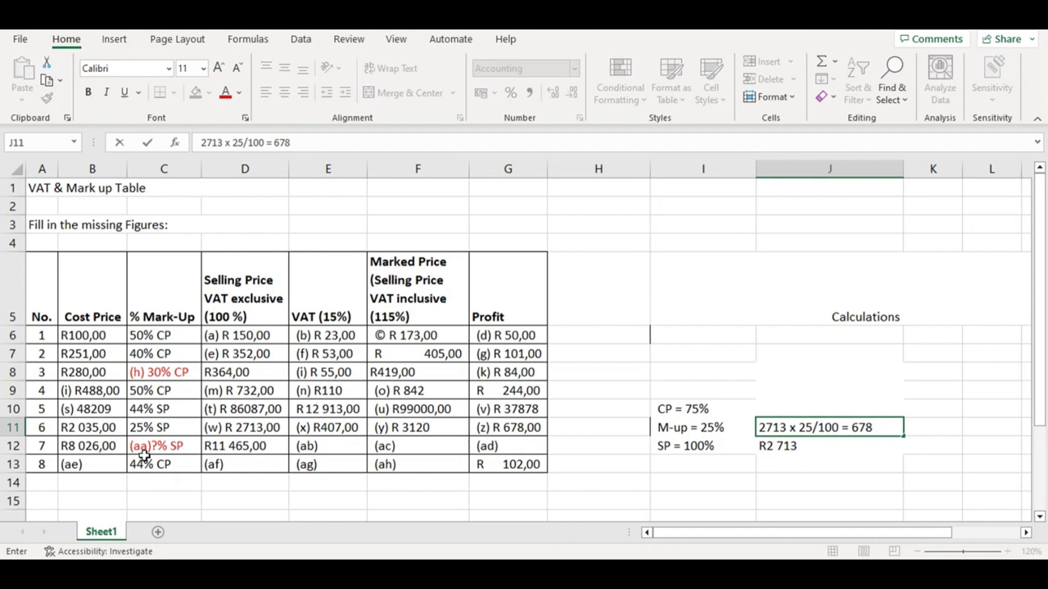
pyautogui.click(195, 460)
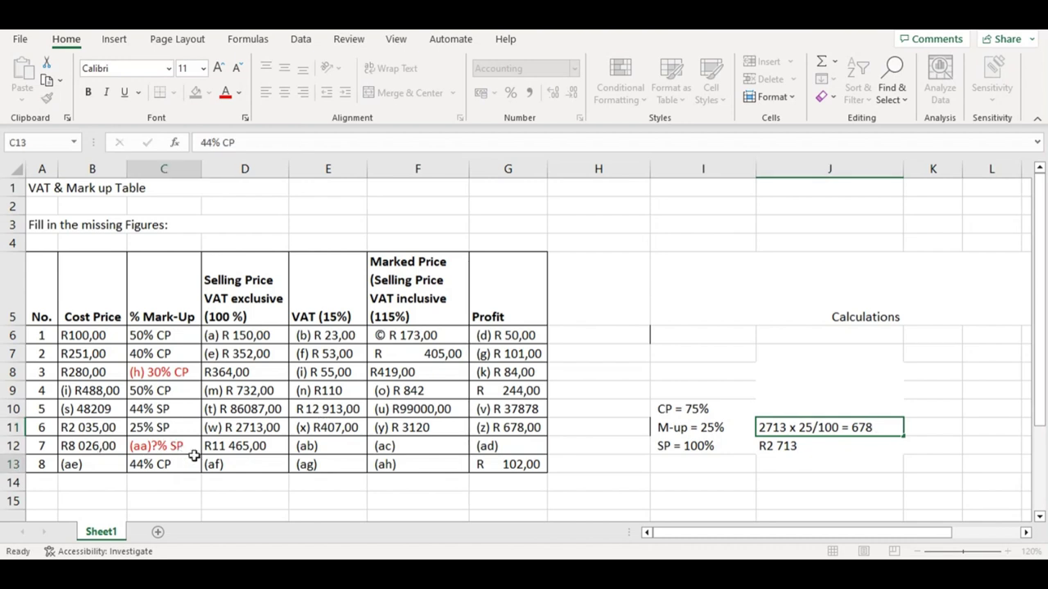
# - Clear row No. 6's CP, M-up and SP workings from cells I10 to J12
pyautogui.click(155, 442)
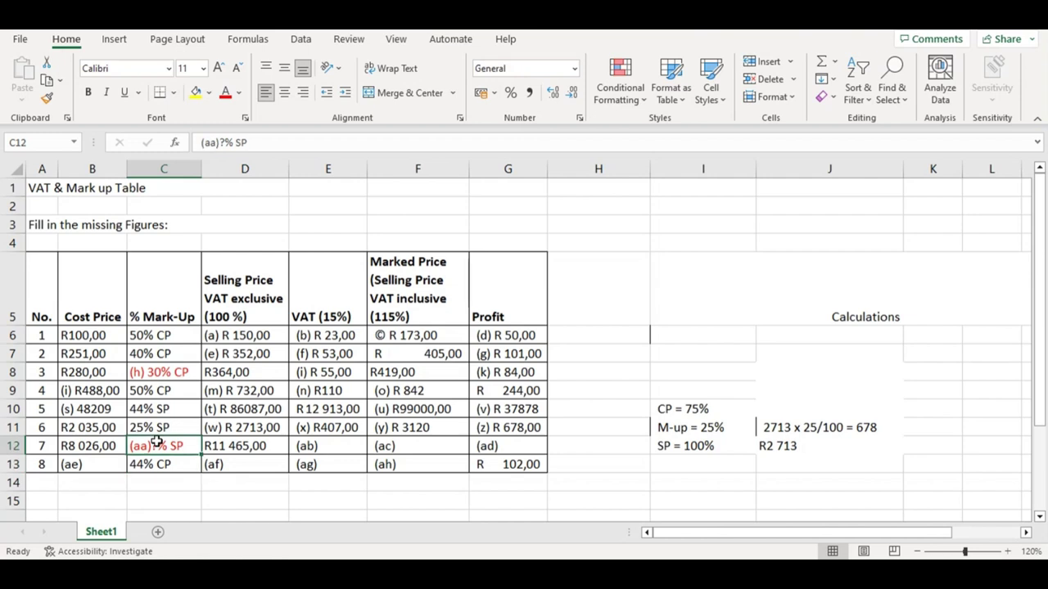
pyautogui.click(700, 411)
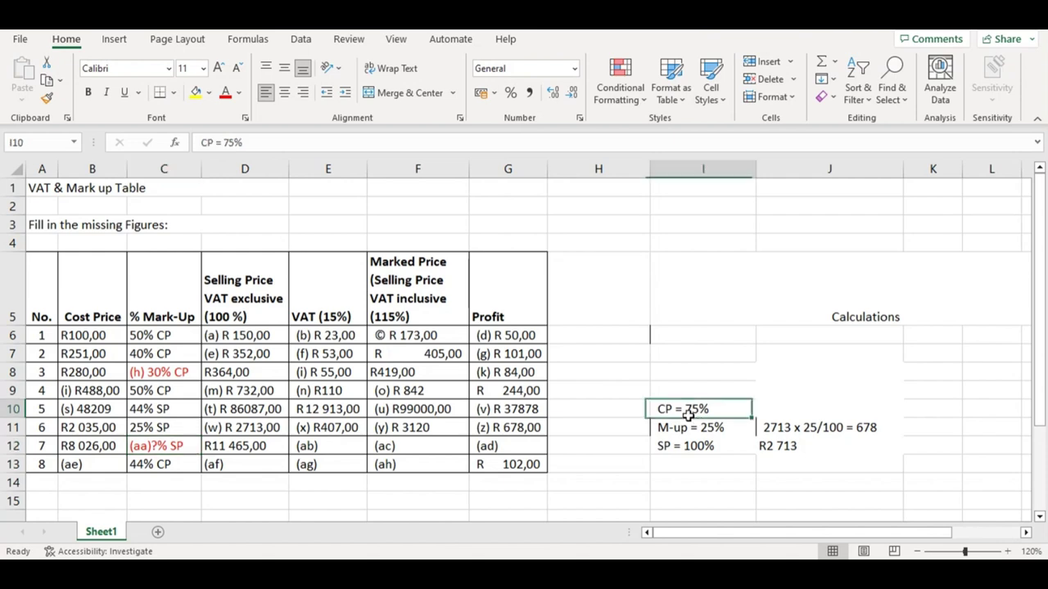
pyautogui.moveTo(747, 420); pyautogui.dragTo(806, 446)
pyautogui.press('BackSpace')
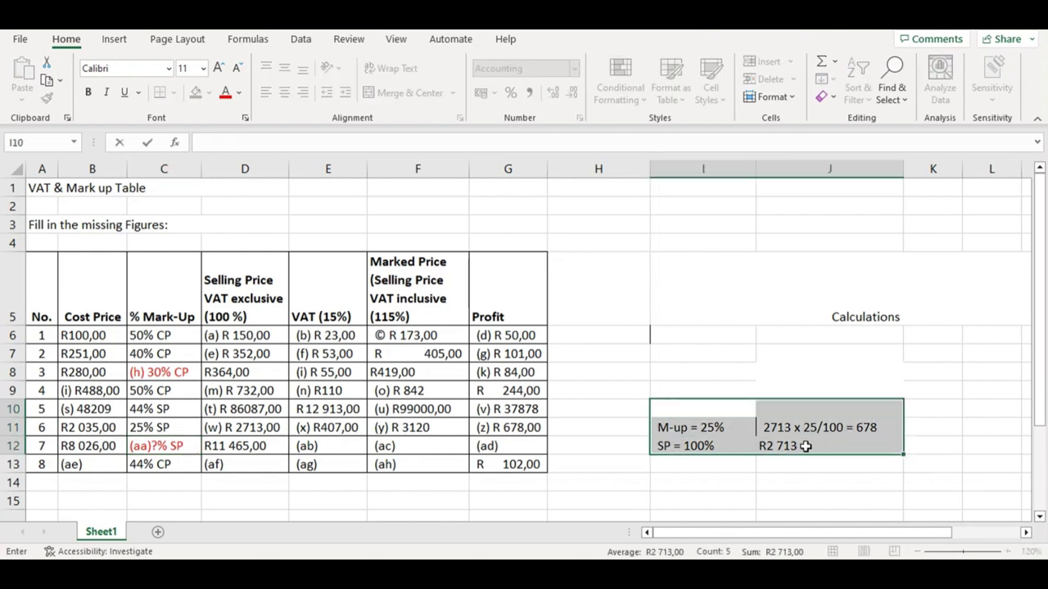
pyautogui.click(663, 480)
pyautogui.moveTo(687, 415); pyautogui.dragTo(771, 458)
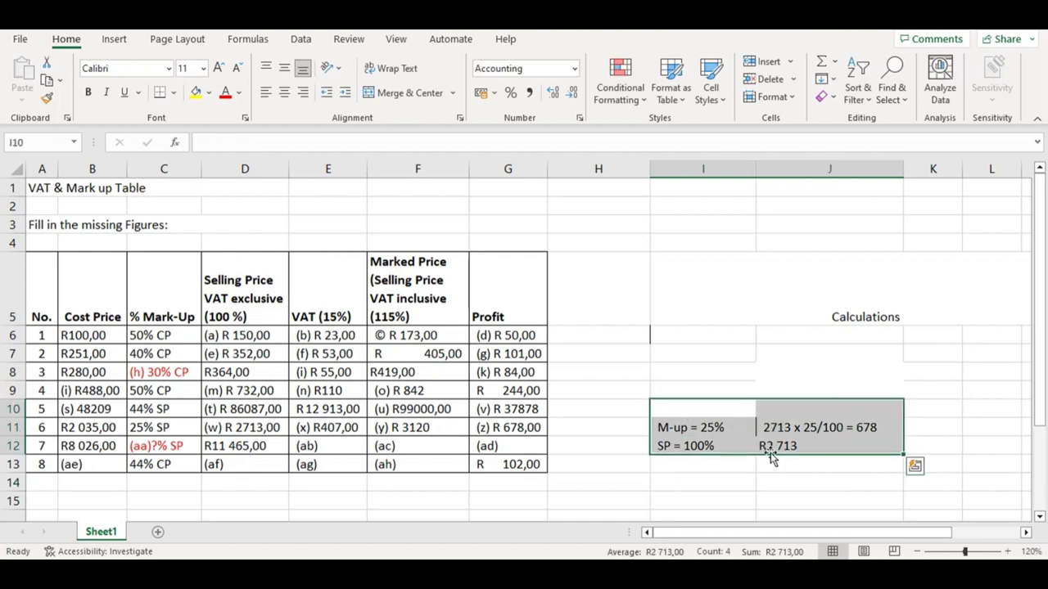
pyautogui.press('BackSpace')
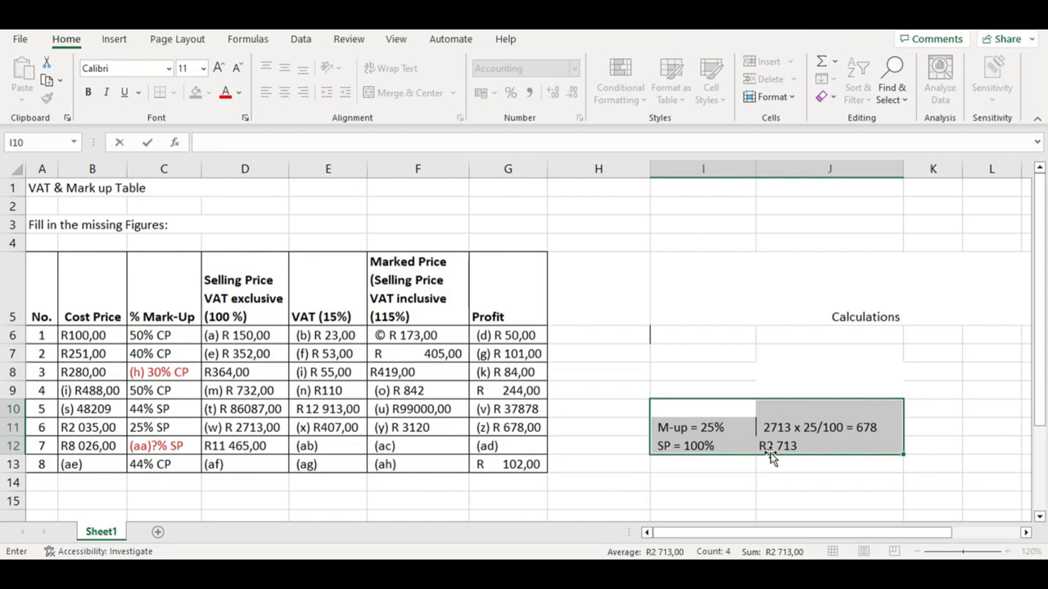
pyautogui.click(751, 464)
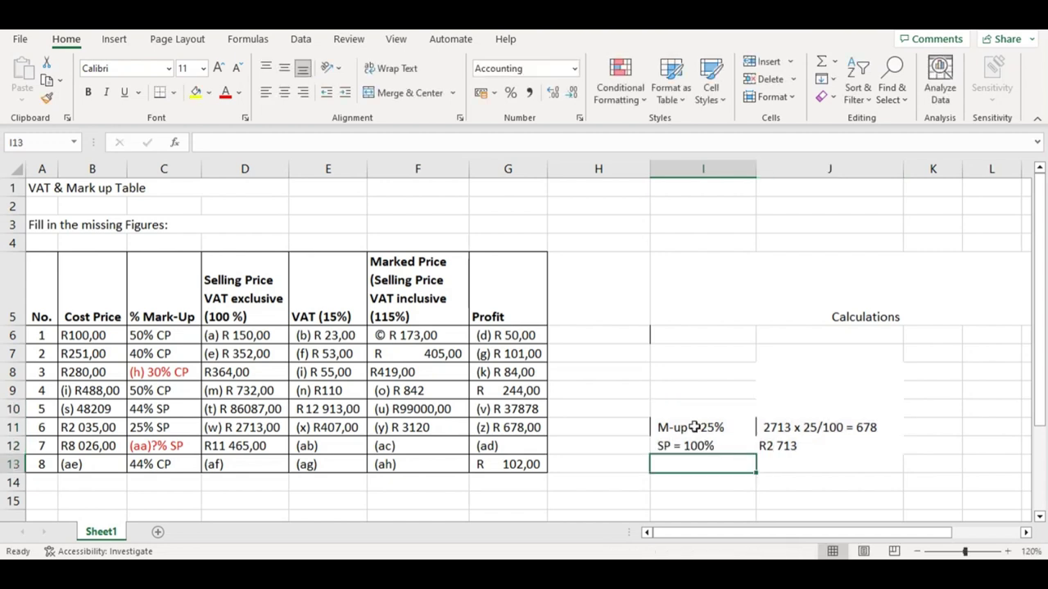
pyautogui.moveTo(678, 414); pyautogui.dragTo(786, 444)
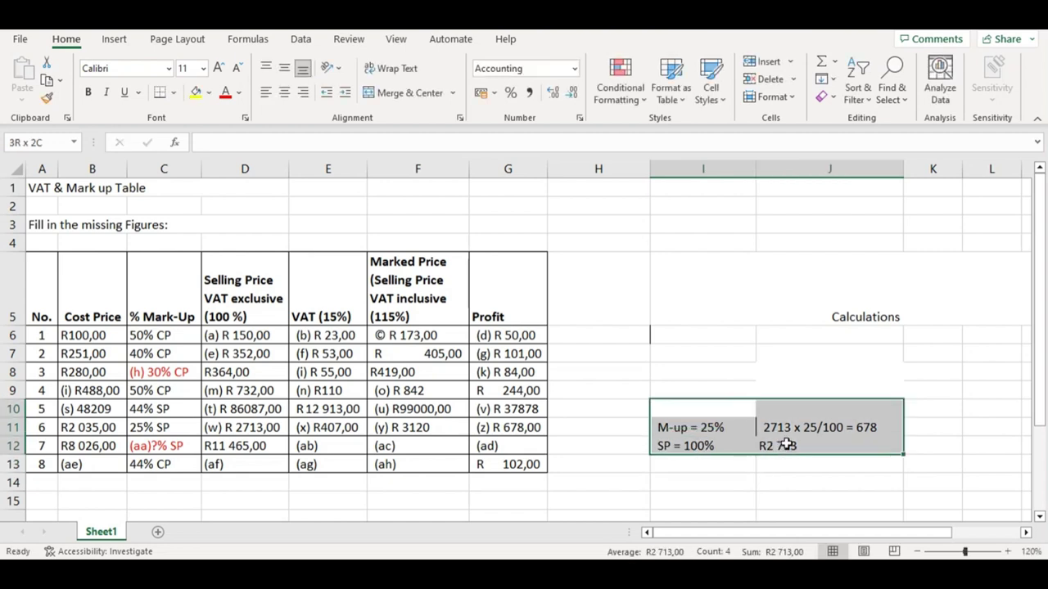
pyautogui.press('Delete')
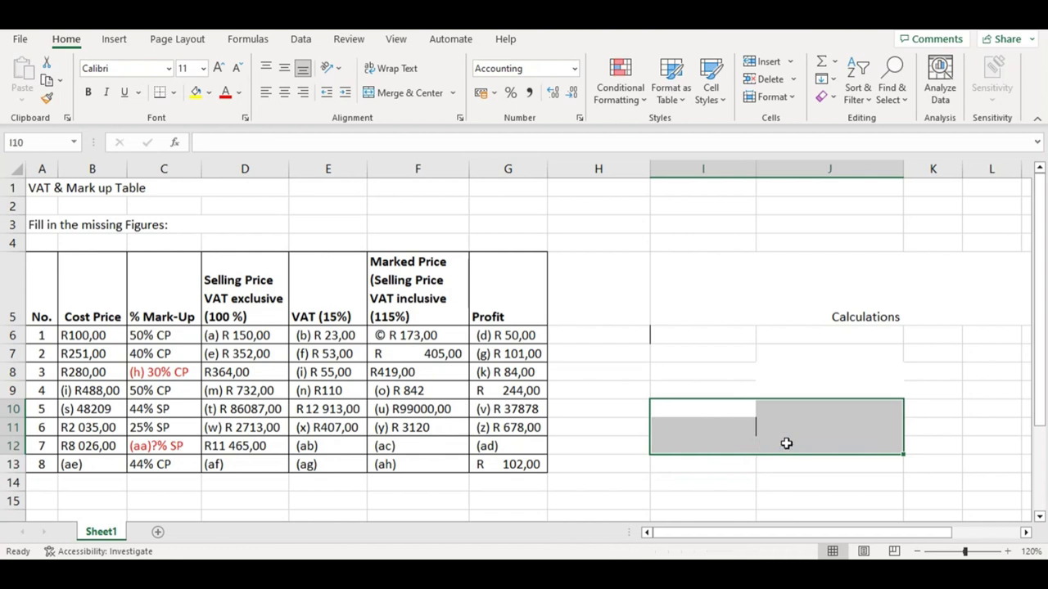
pyautogui.click(714, 482)
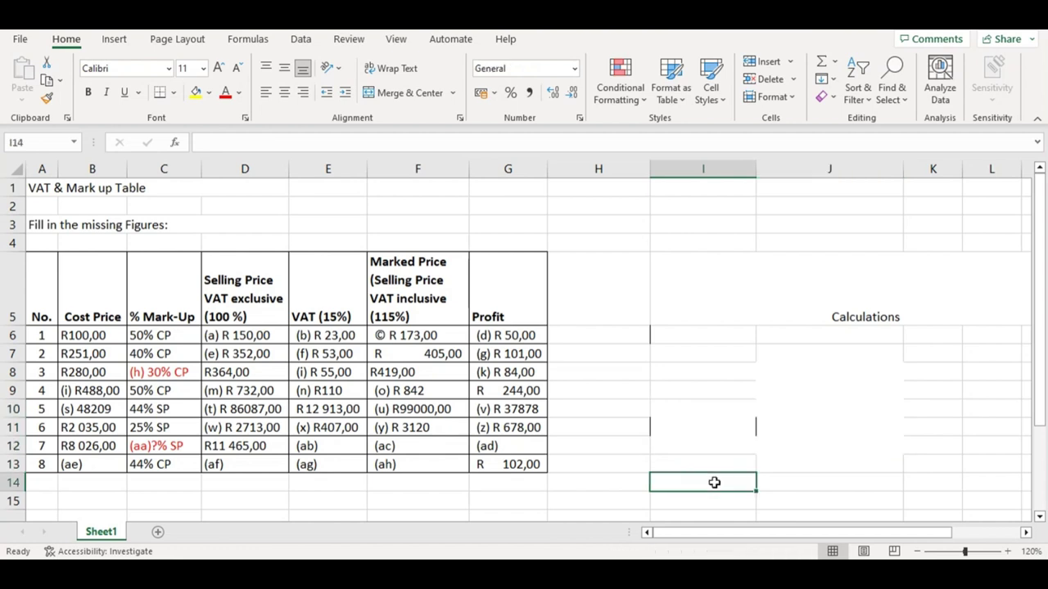
# - Enter the mark-up percentage formula "SP -CP/SP x 100" as text in cell I11
pyautogui.click(688, 427)
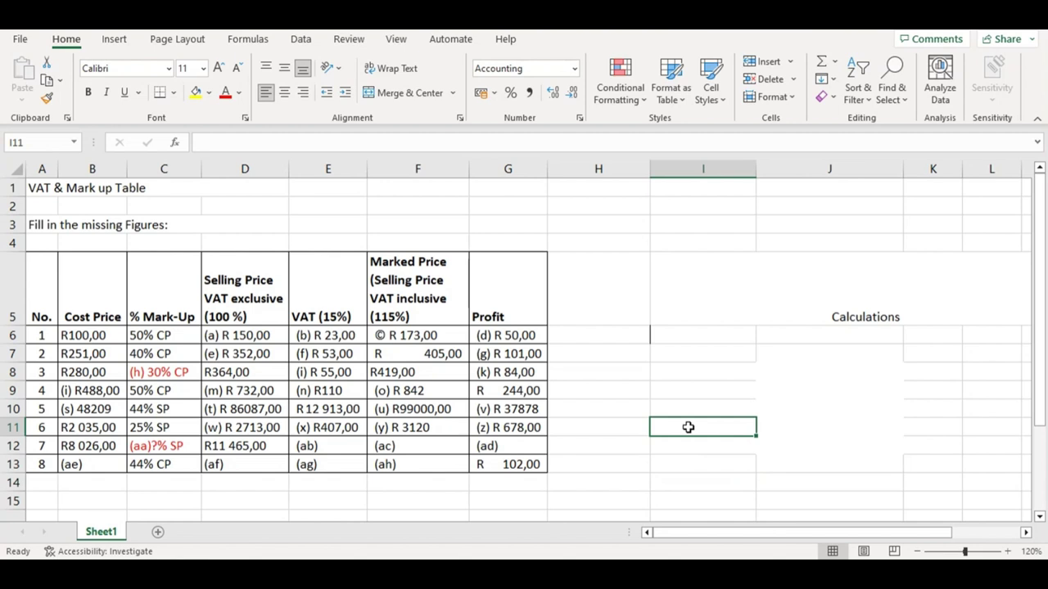
pyautogui.write('SP')
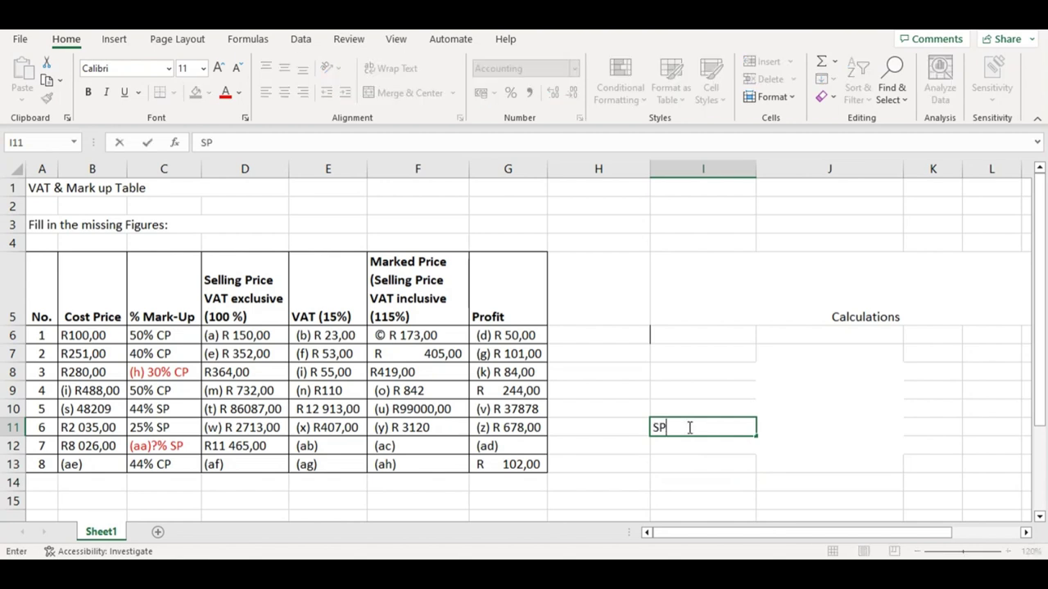
pyautogui.write(' -CP/')
pyautogui.write('SP x')
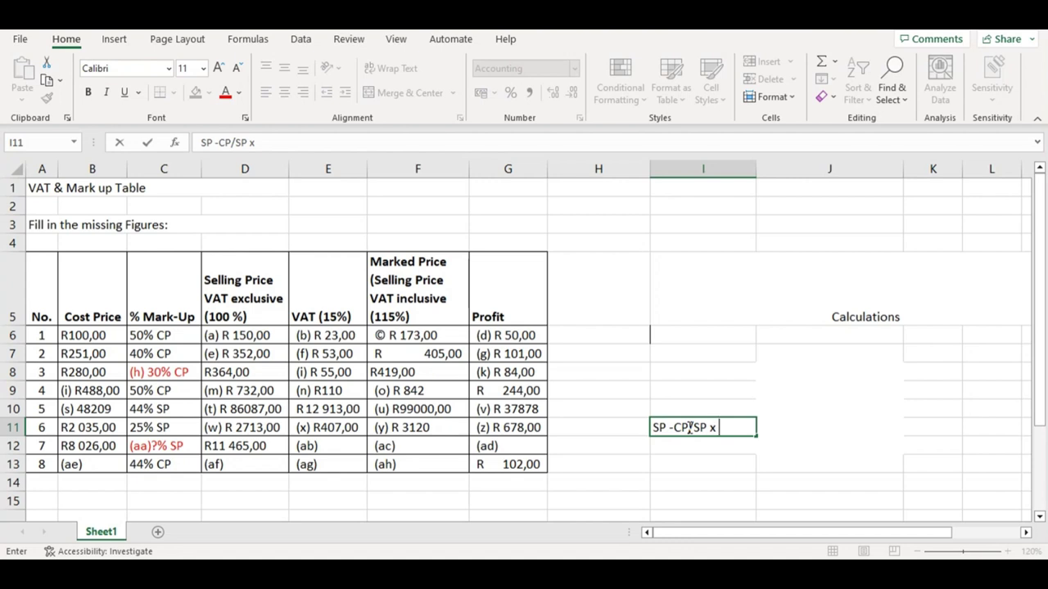
pyautogui.write(' 100')
# - Write row No. 7's figures for the formula, "11465 -8026/11465 X 100 =", in cell J11
pyautogui.click(781, 425)
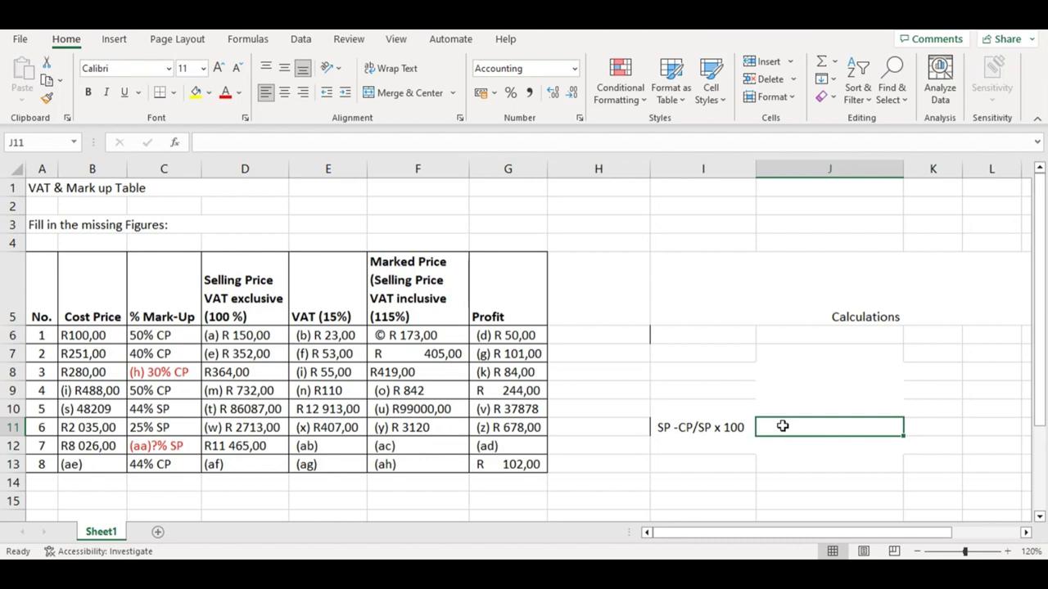
pyautogui.write('11465')
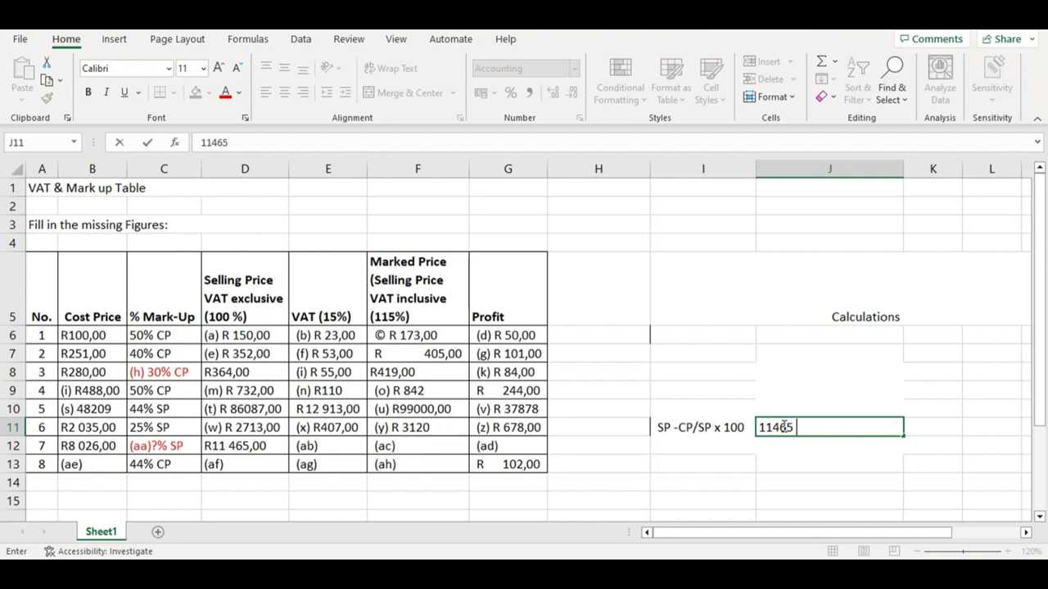
pyautogui.write(' -')
pyautogui.write('8026')
pyautogui.write('/')
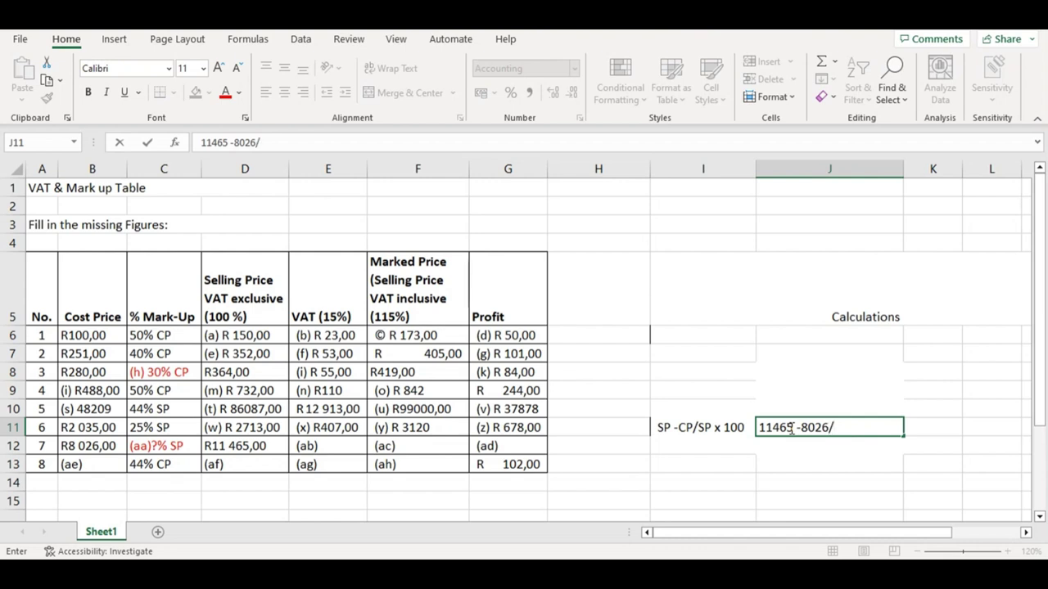
pyautogui.write('11465')
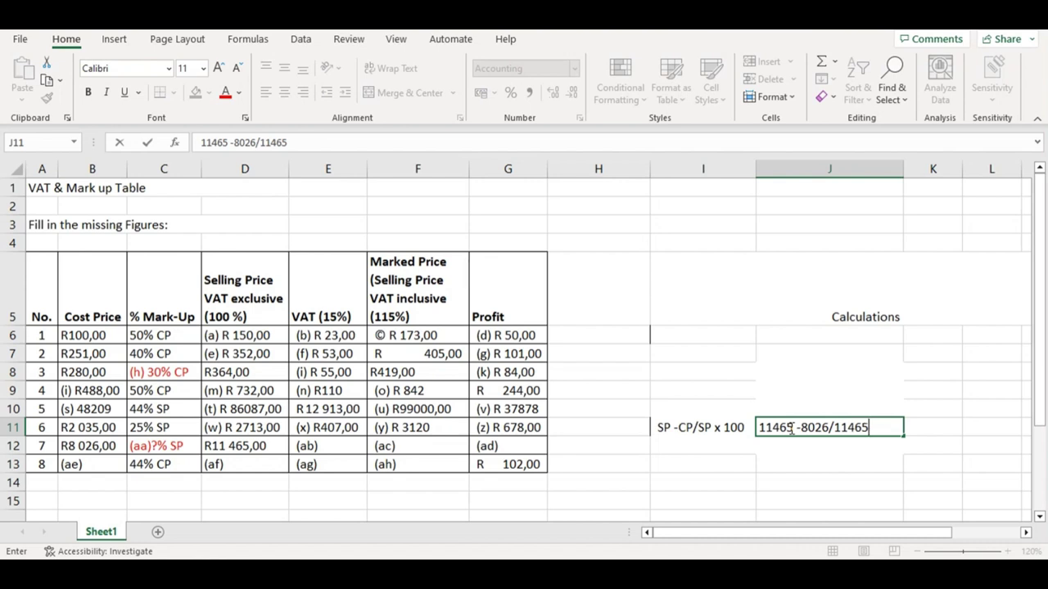
pyautogui.write(' =')
pyautogui.press('BackSpace')
pyautogui.write('X 100 =')
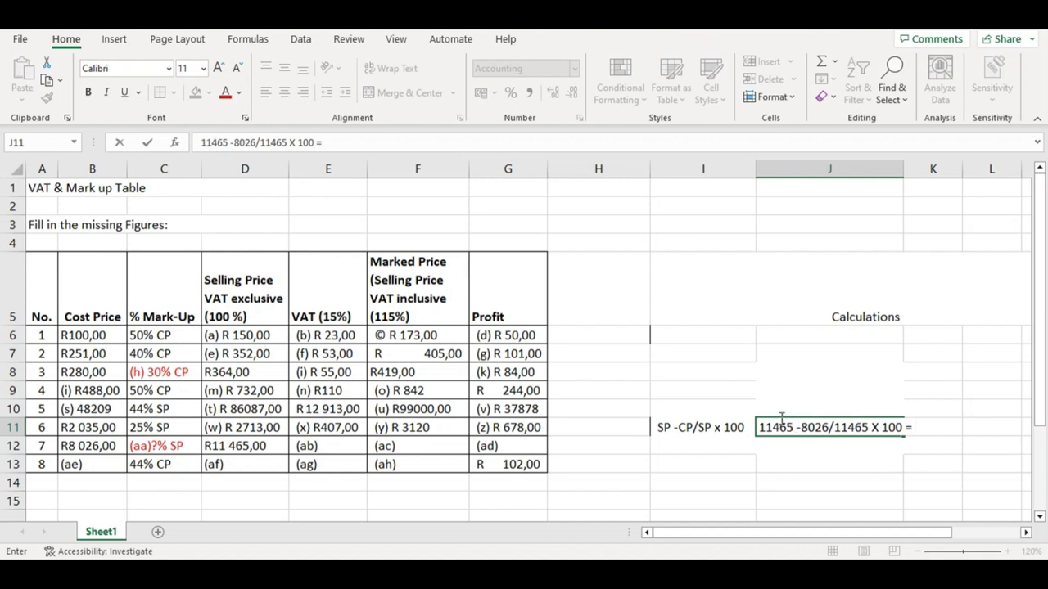
# - Replace the question mark in row No. 7's mark-up cell C12 with 30, giving "(aa)30% SP"
pyautogui.moveTo(164, 427); pyautogui.dragTo(157, 444)
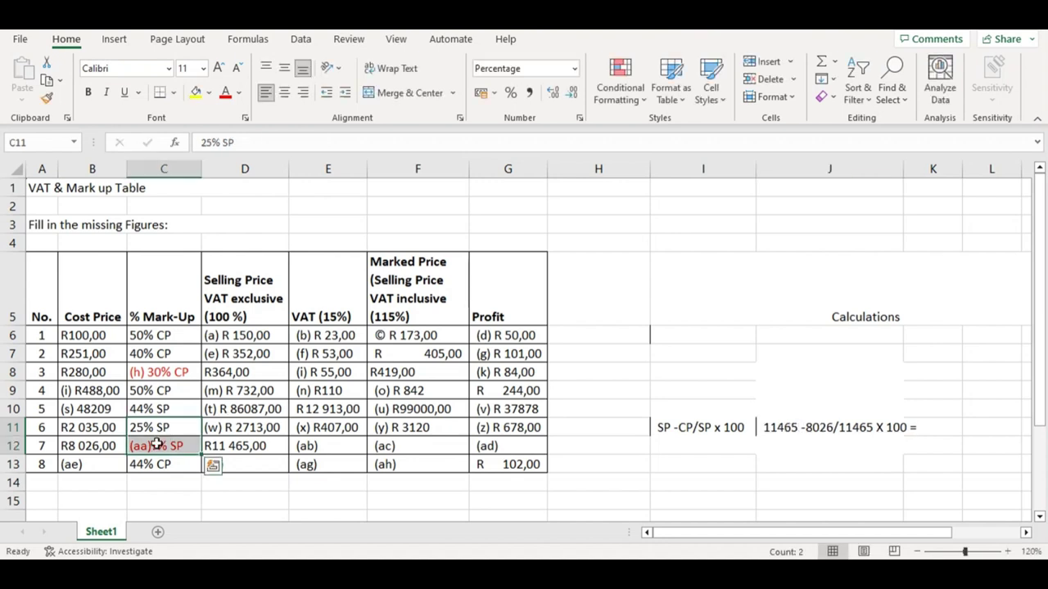
pyautogui.doubleClick(157, 443)
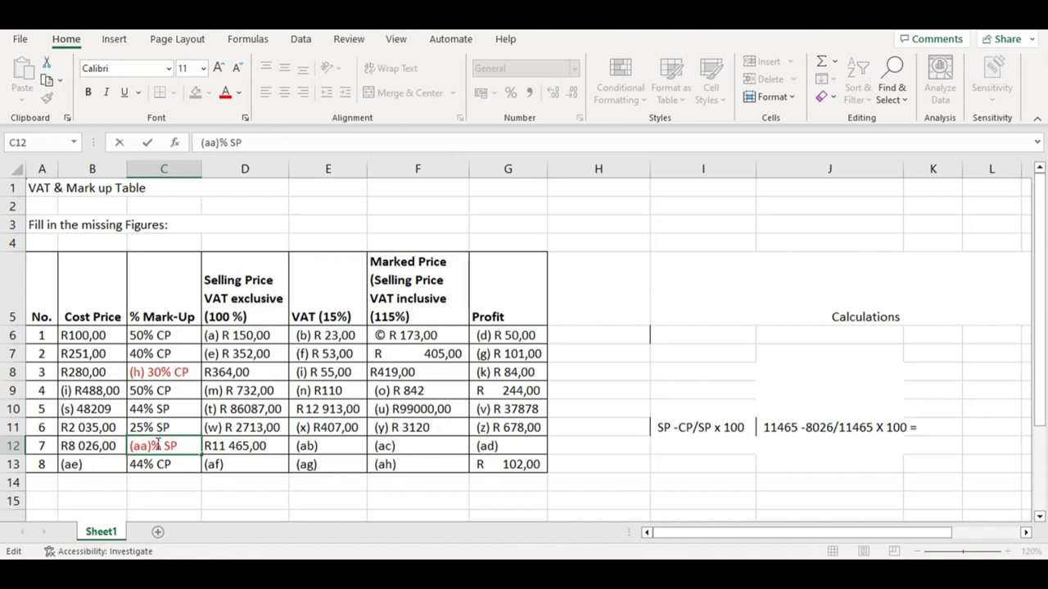
pyautogui.write('30')
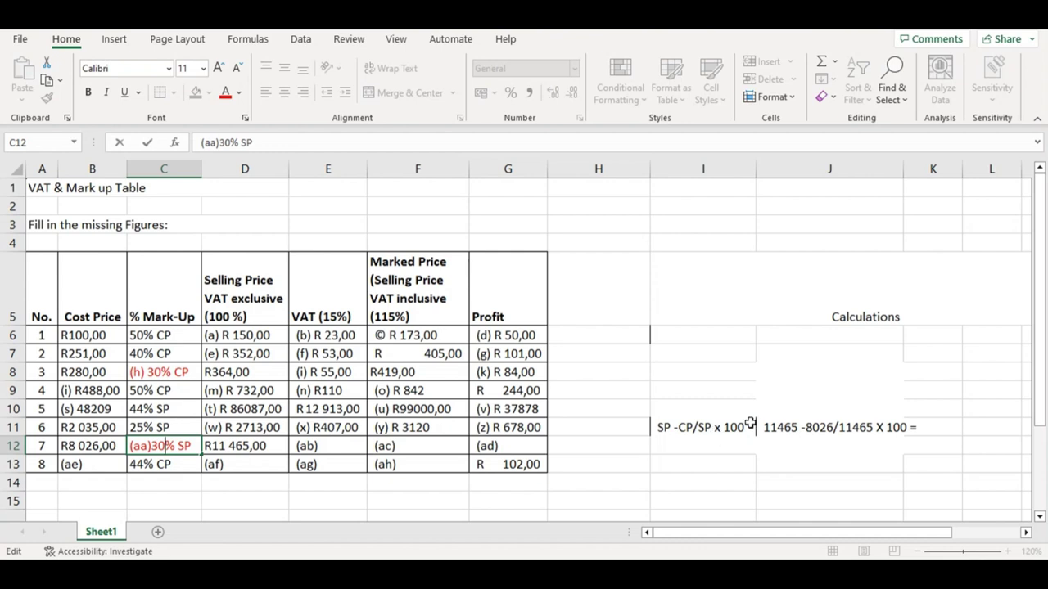
pyautogui.click(166, 373)
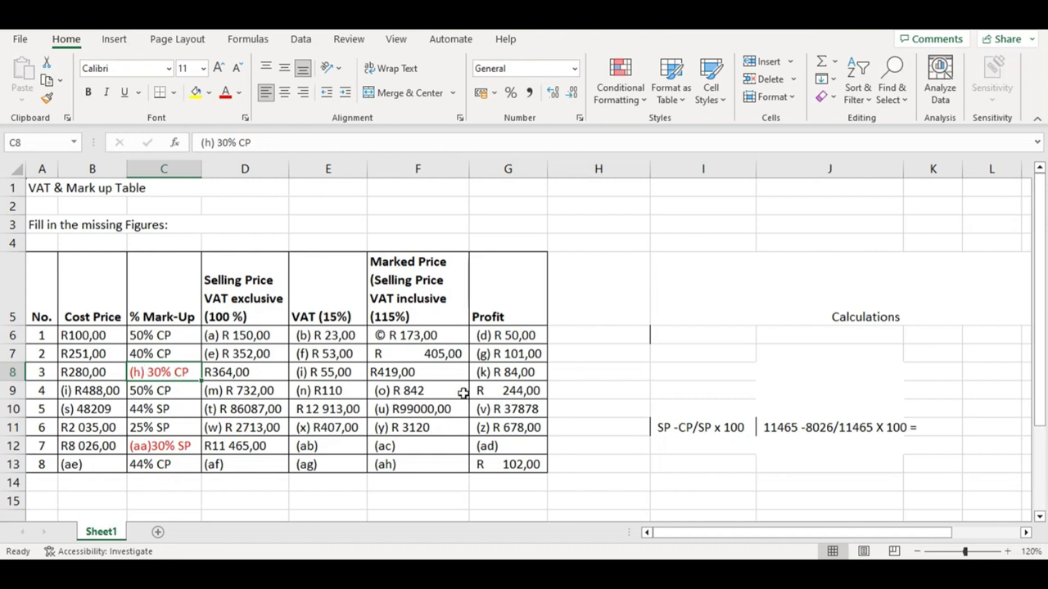
pyautogui.click(702, 428)
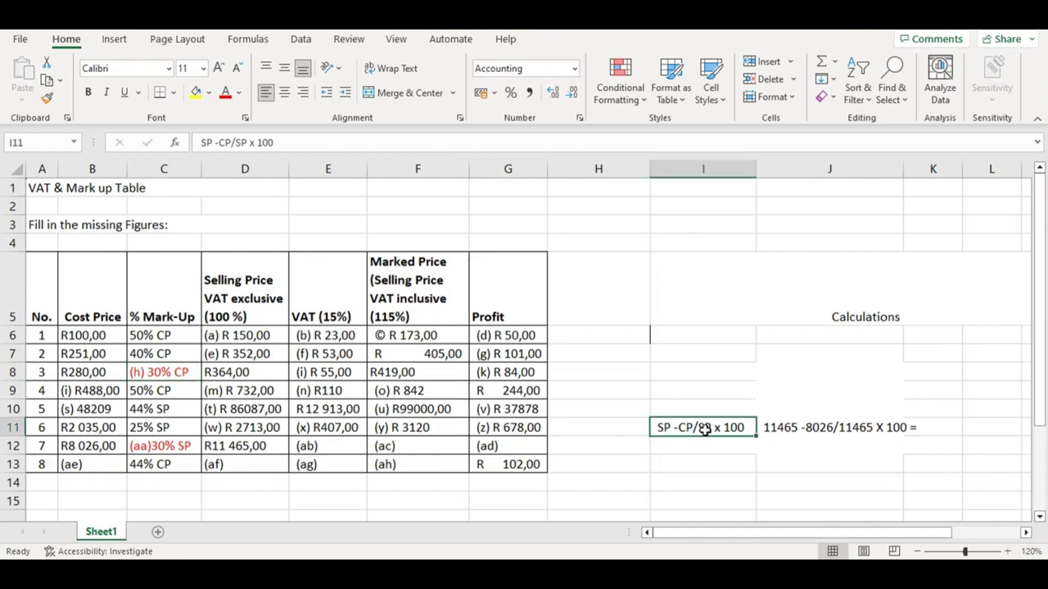
pyautogui.click(157, 450)
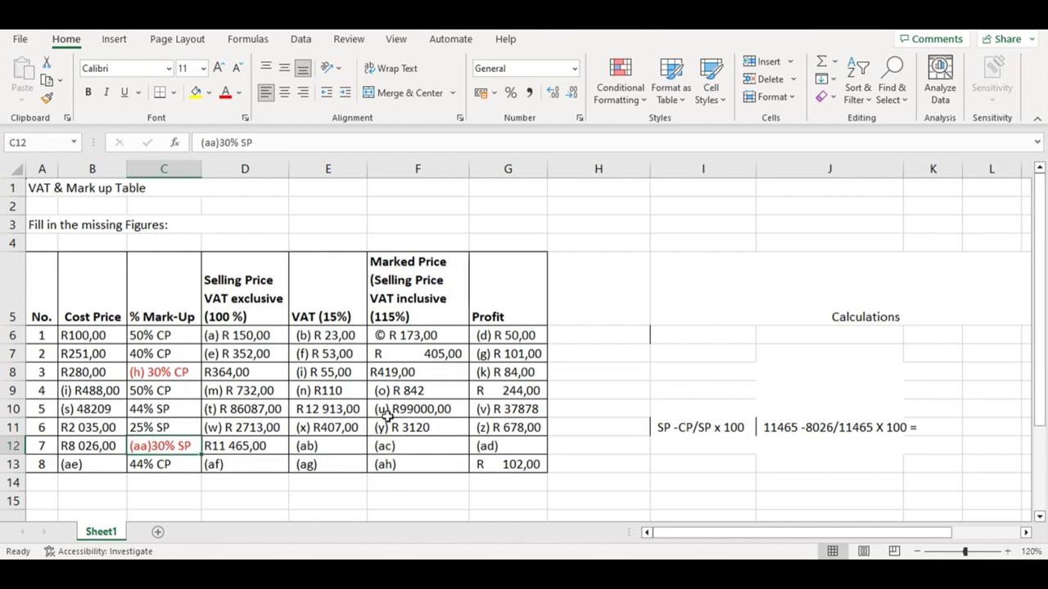
pyautogui.click(702, 444)
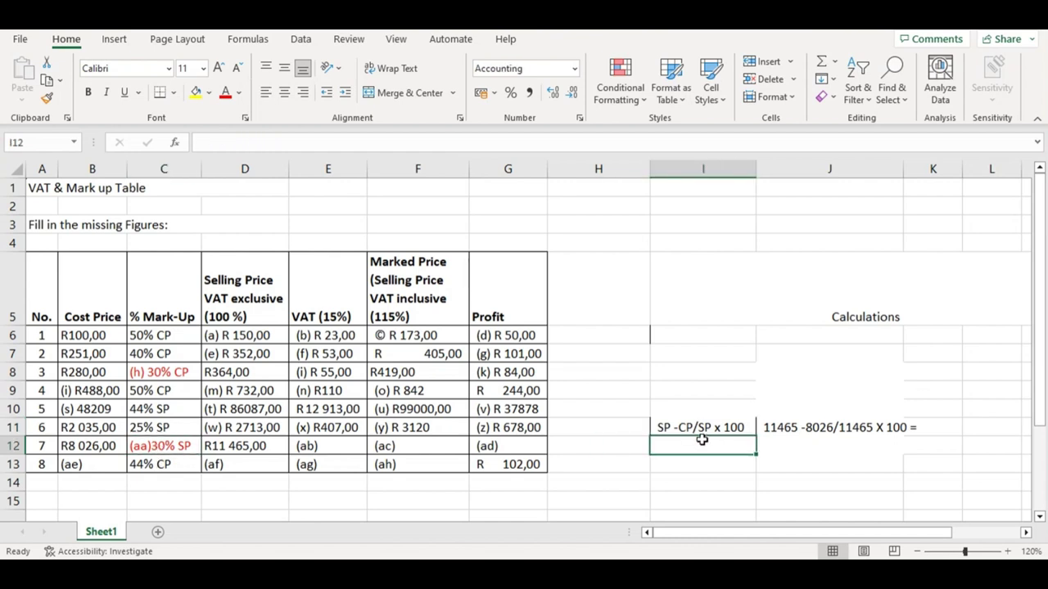
pyautogui.click(702, 429)
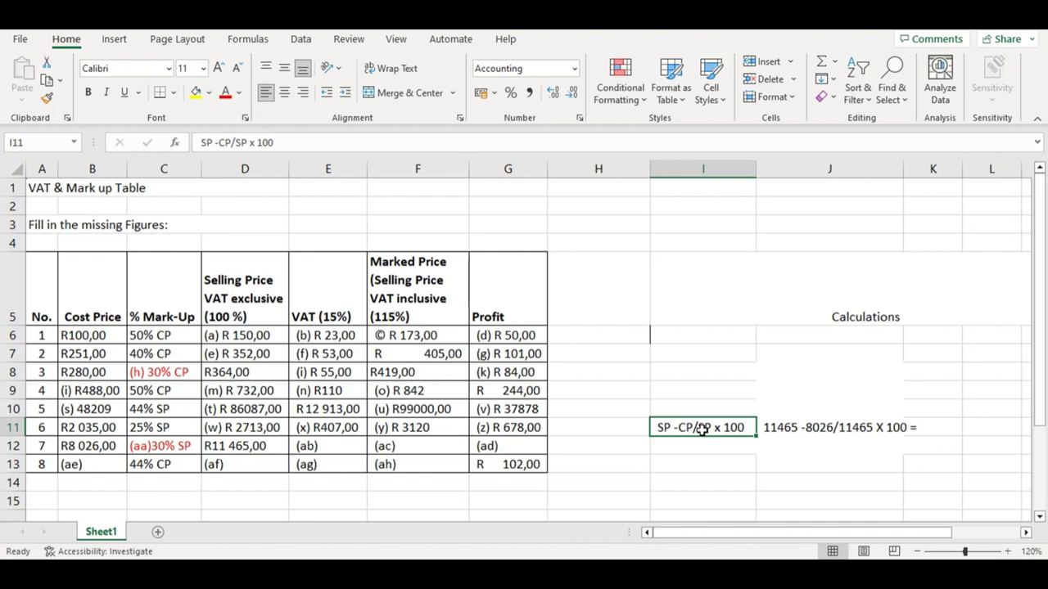
pyautogui.click(887, 466)
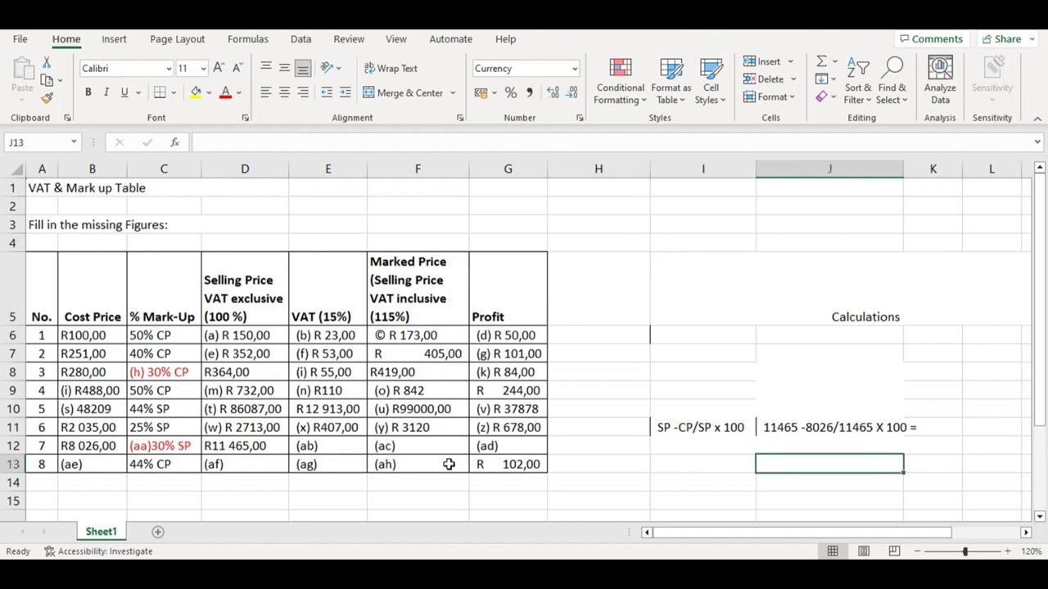
# - Clear the mark-up percentage formula and its figures from cells I11 to K11, and select row No. 7's VAT cell E12
pyautogui.click(658, 430)
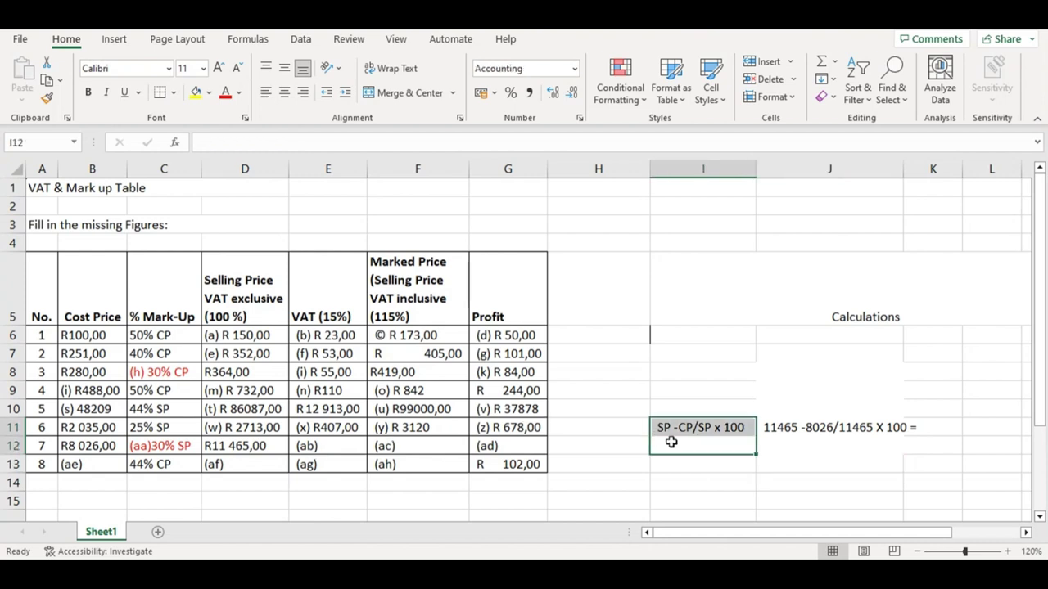
pyautogui.click(666, 442)
pyautogui.moveTo(667, 430); pyautogui.dragTo(908, 427)
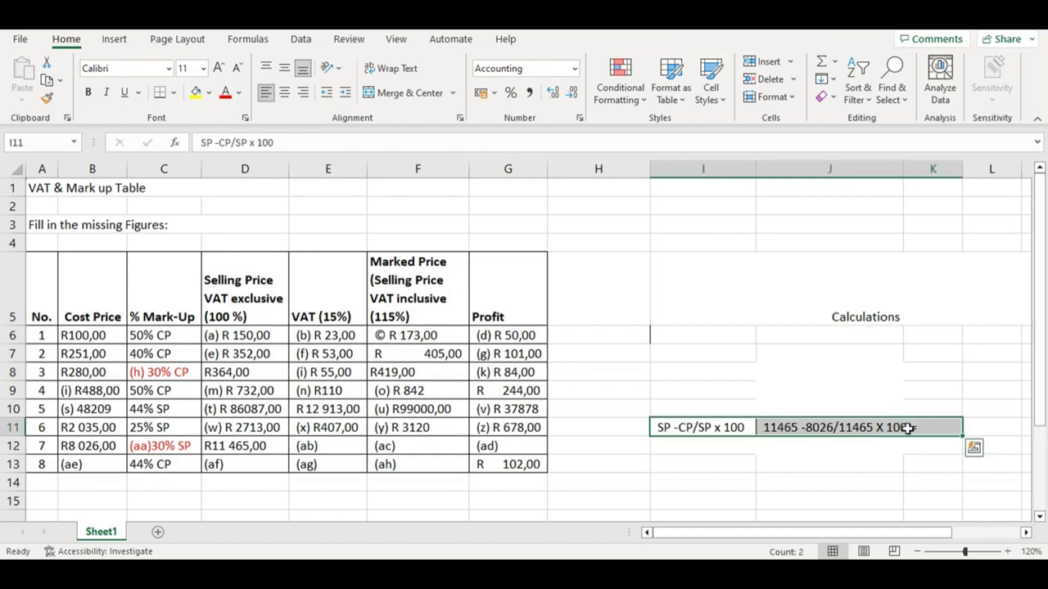
pyautogui.press('Delete')
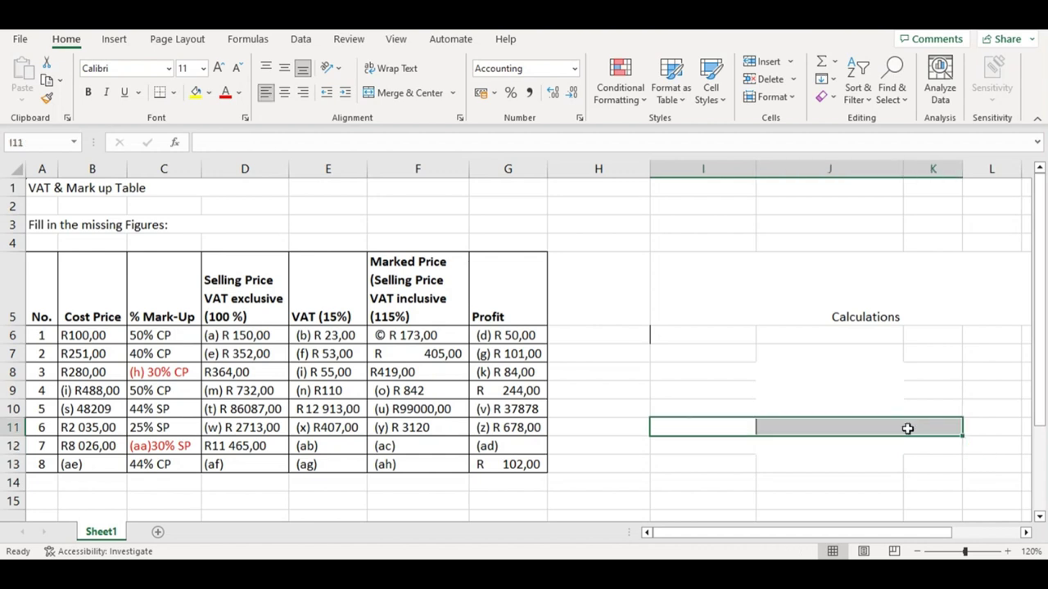
pyautogui.click(711, 428)
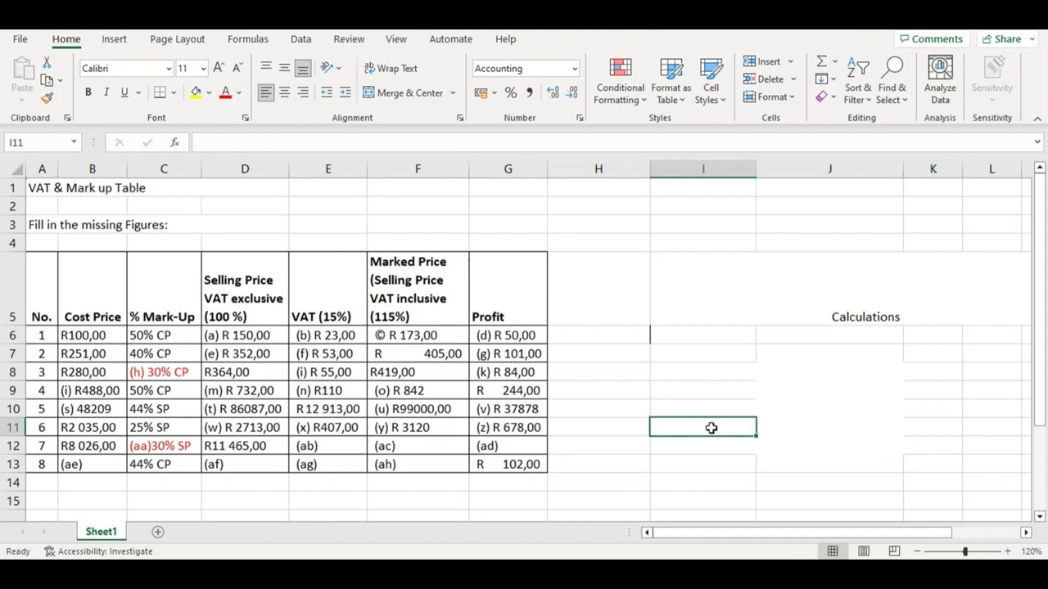
pyautogui.click(326, 446)
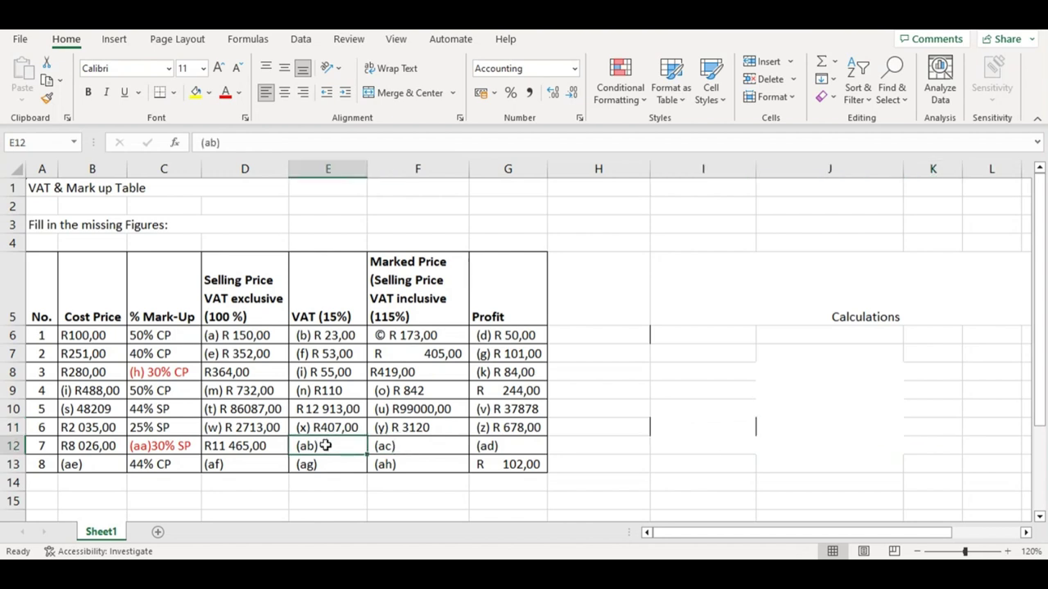
# - Write row No. 7's VAT calculation, "11465 x 15/100 =", as text in cell I11
pyautogui.click(673, 428)
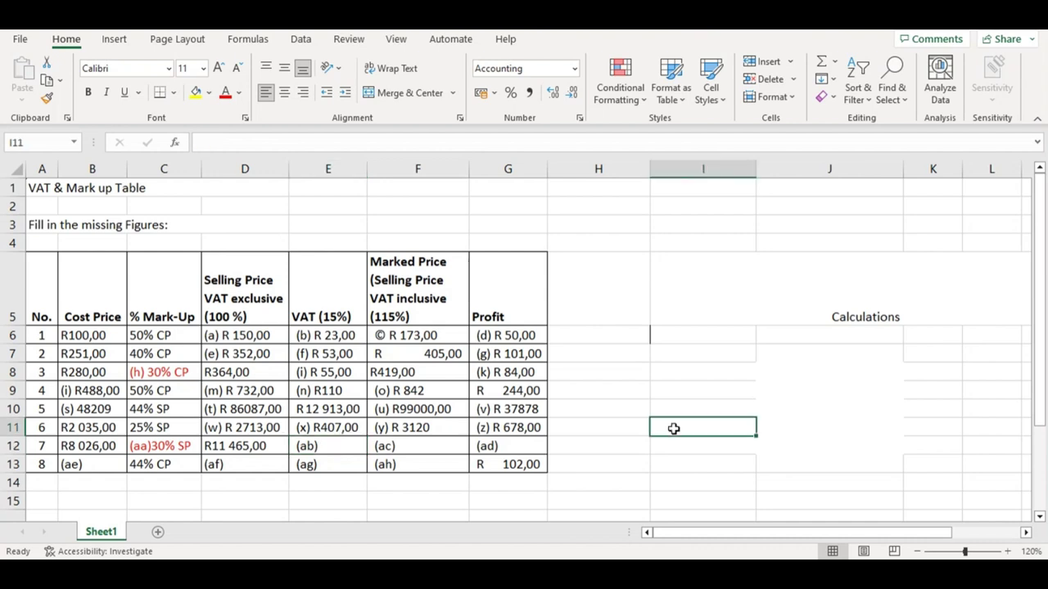
pyautogui.write('114')
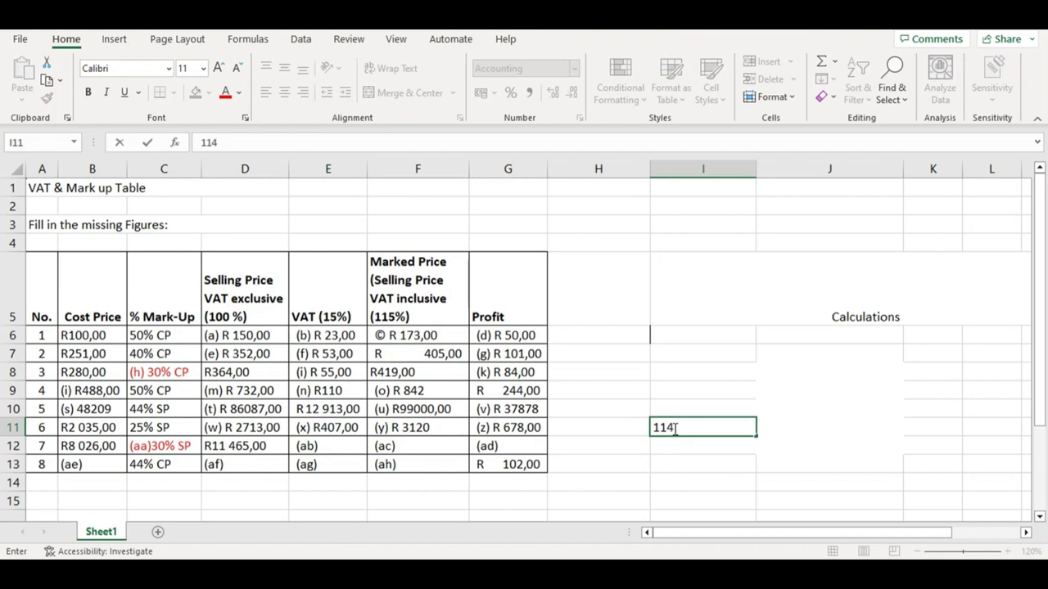
pyautogui.write('65 x')
pyautogui.write('14')
pyautogui.press('BackSpace')
pyautogui.write('5/100')
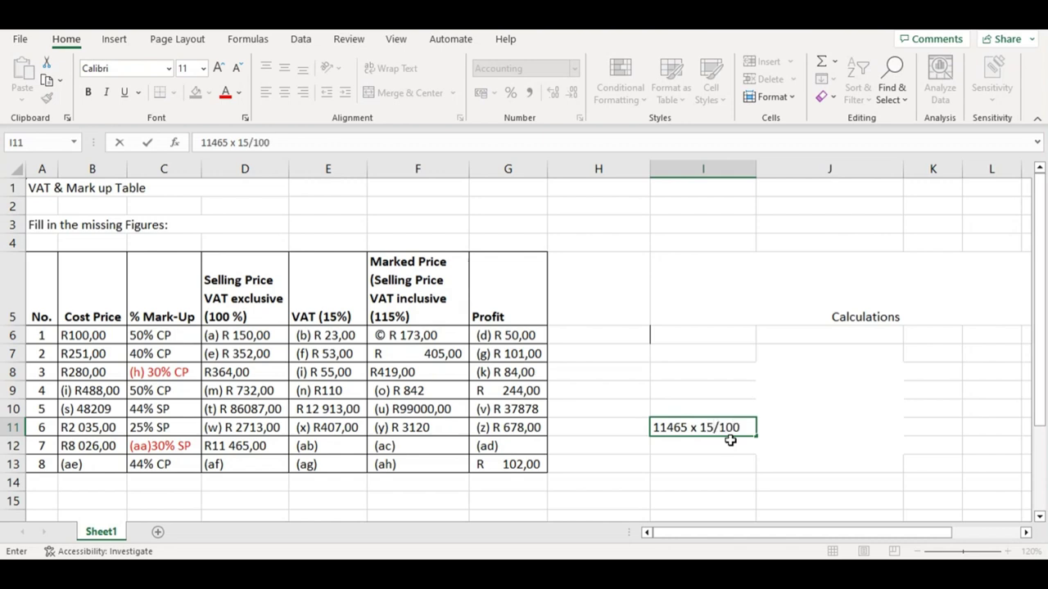
pyautogui.write(' =')
# - Complete row No. 7's VAT cell E12 as "(ab) R 1720,00" and widen column E to fit the amount
pyautogui.doubleClick(340, 447)
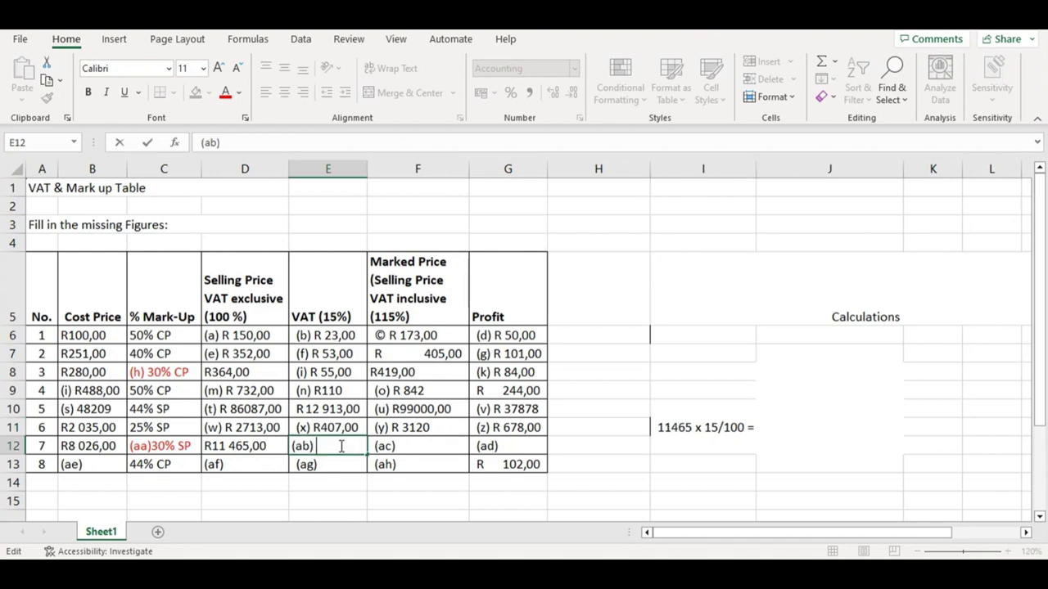
pyautogui.write('R 11')
pyautogui.press('BackSpace')
pyautogui.write('720')
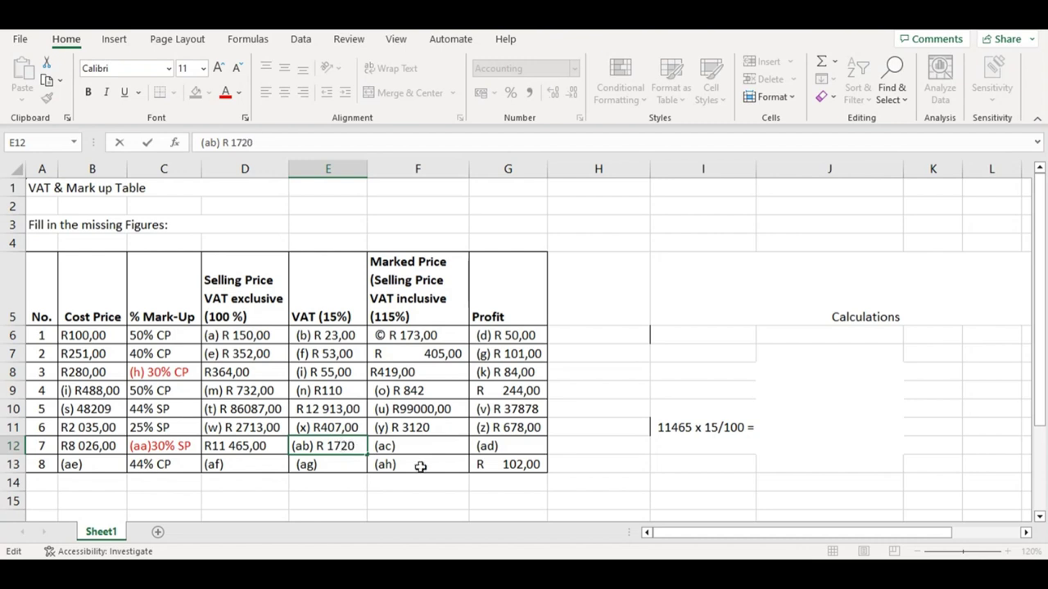
pyautogui.write('00')
pyautogui.click(361, 498)
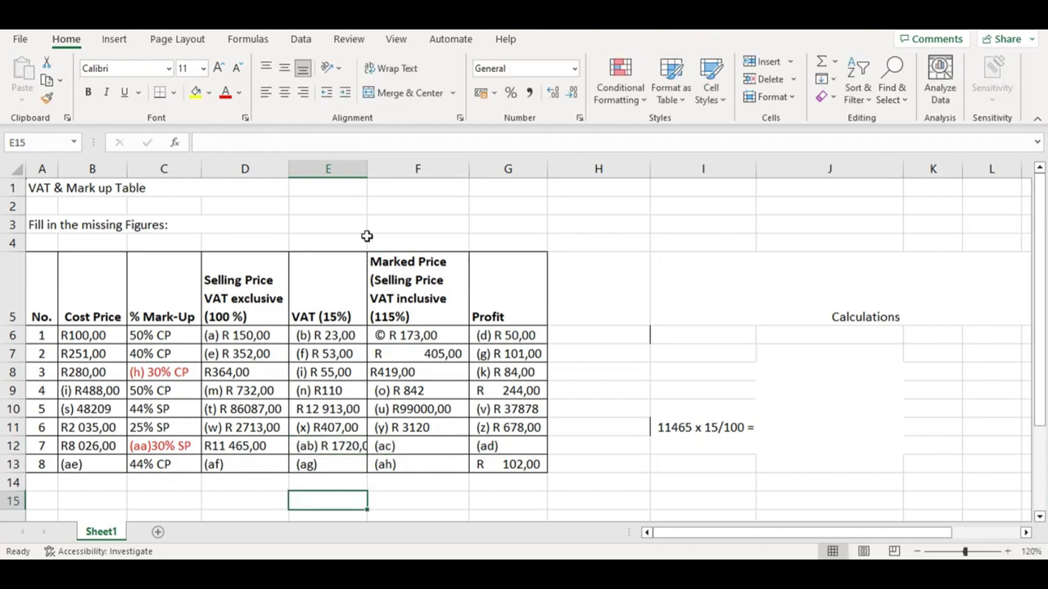
pyautogui.moveTo(369, 172); pyautogui.dragTo(379, 172)
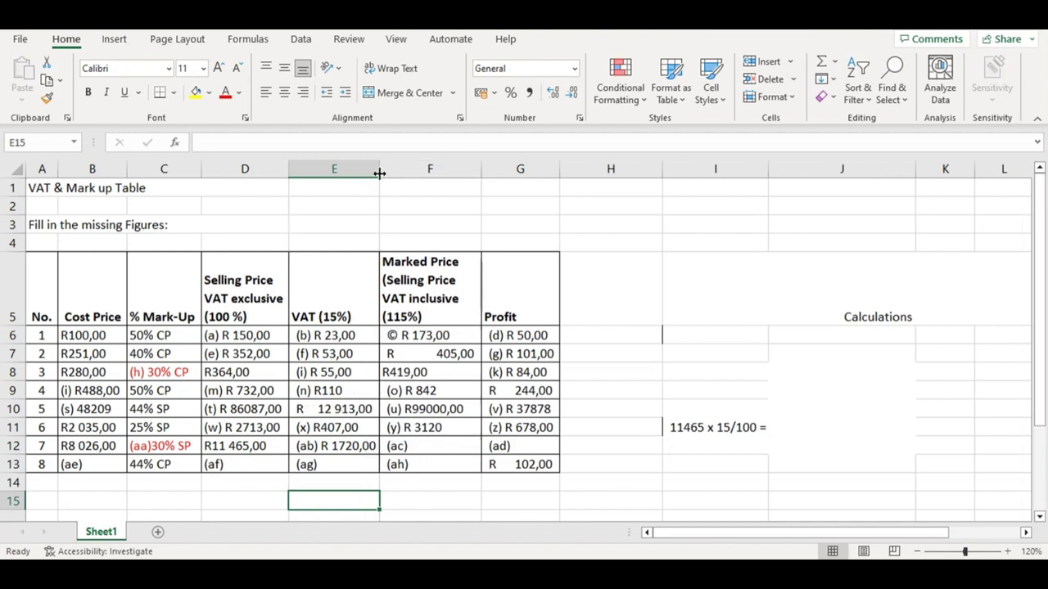
# - Write row No. 7's marked price calculation, "11465 x 115/100", as text in cell I12
pyautogui.click(691, 444)
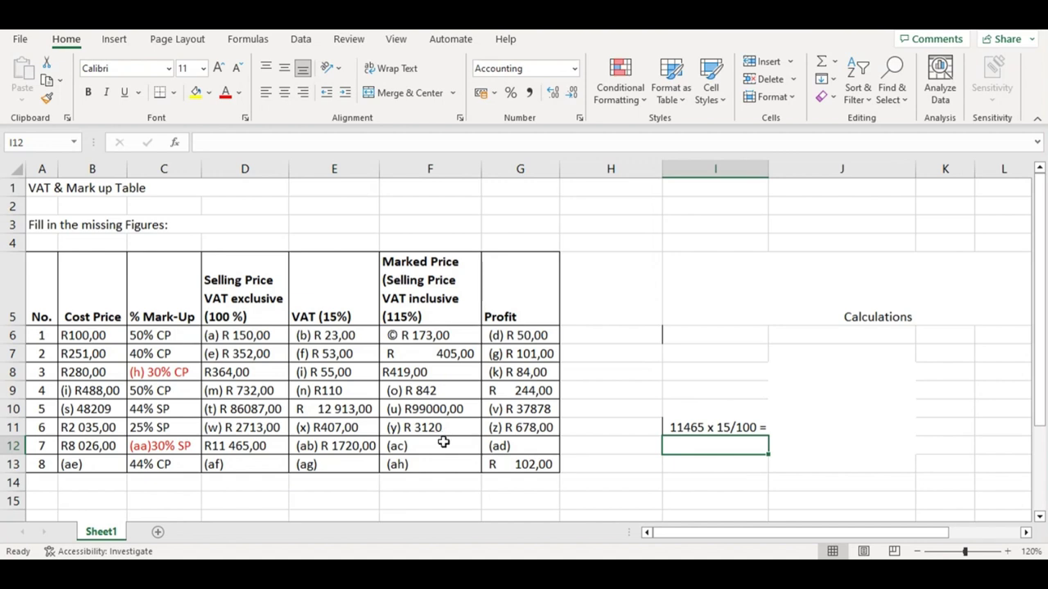
pyautogui.click(445, 443)
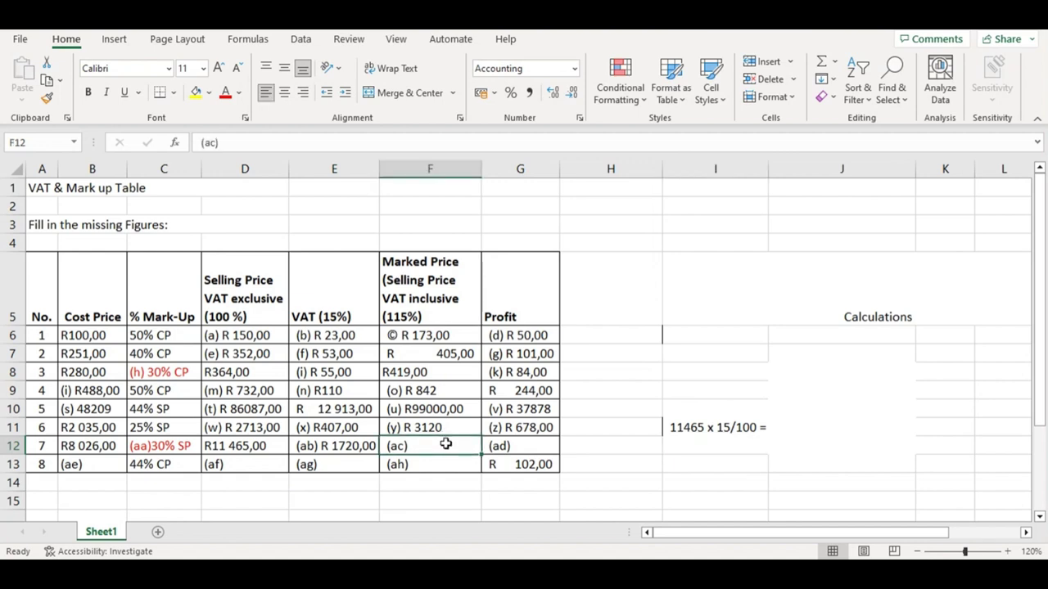
pyautogui.click(688, 442)
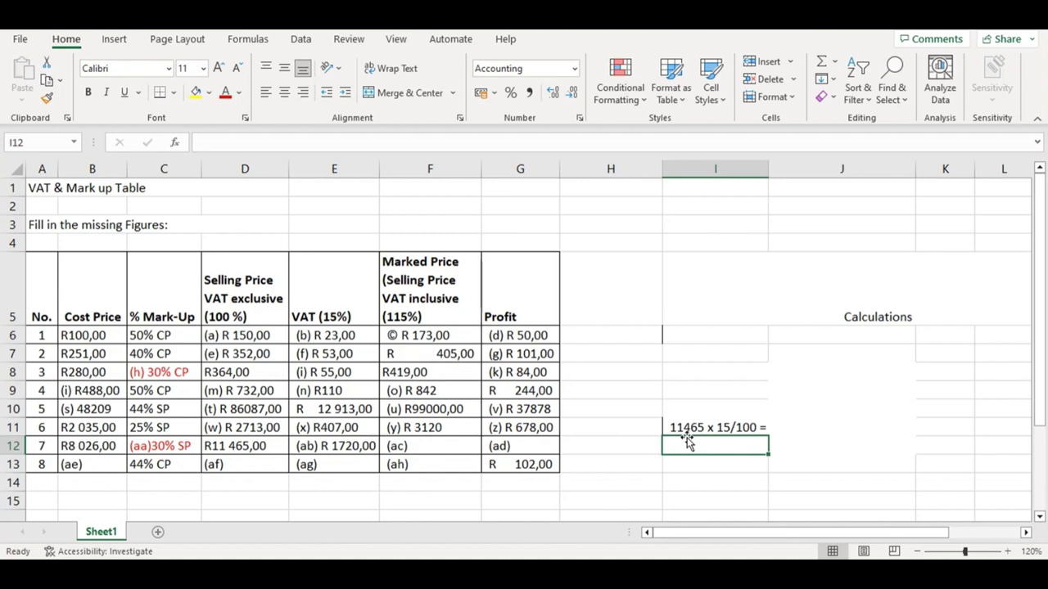
pyautogui.write('11')
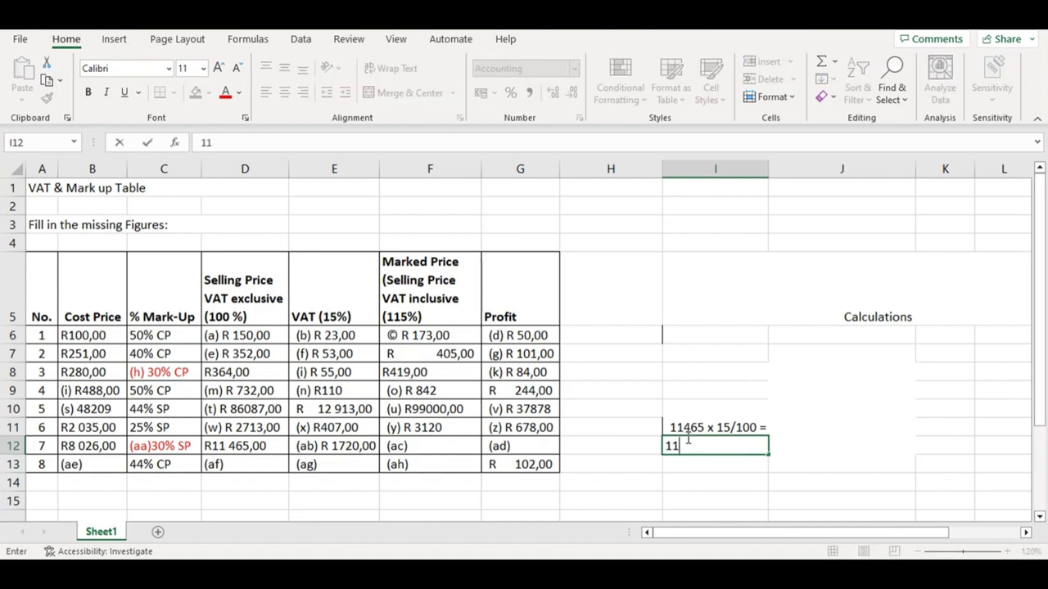
pyautogui.write('465 x ')
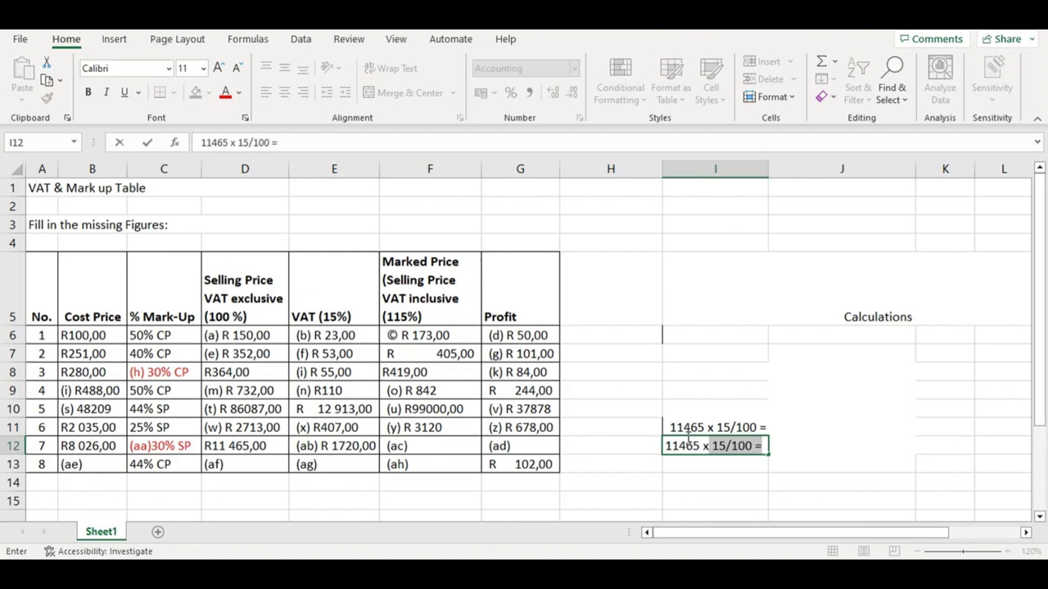
pyautogui.write('115')
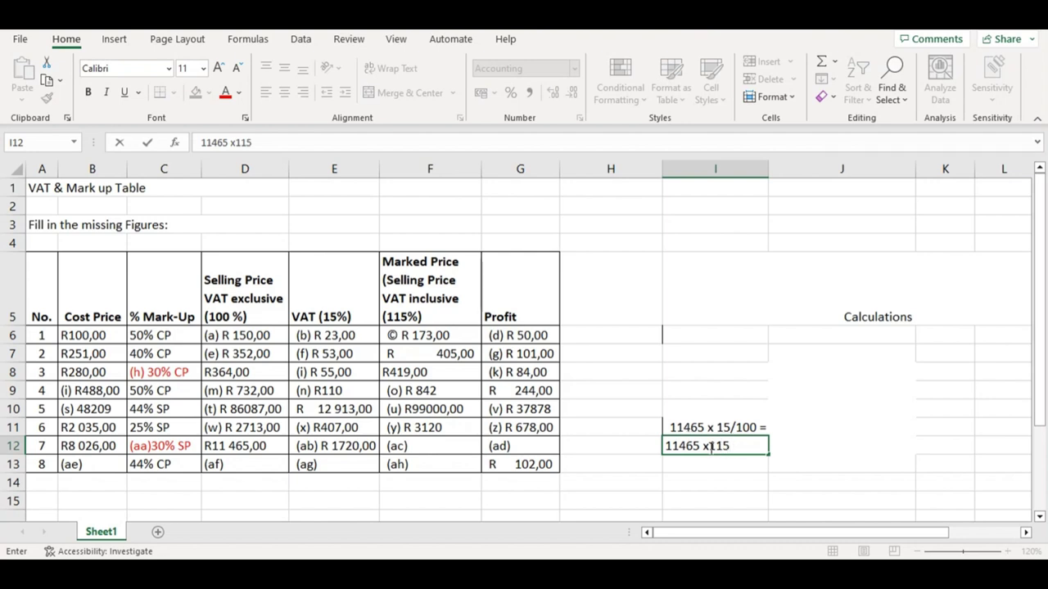
pyautogui.click(710, 446)
pyautogui.click(736, 447)
pyautogui.write('/')
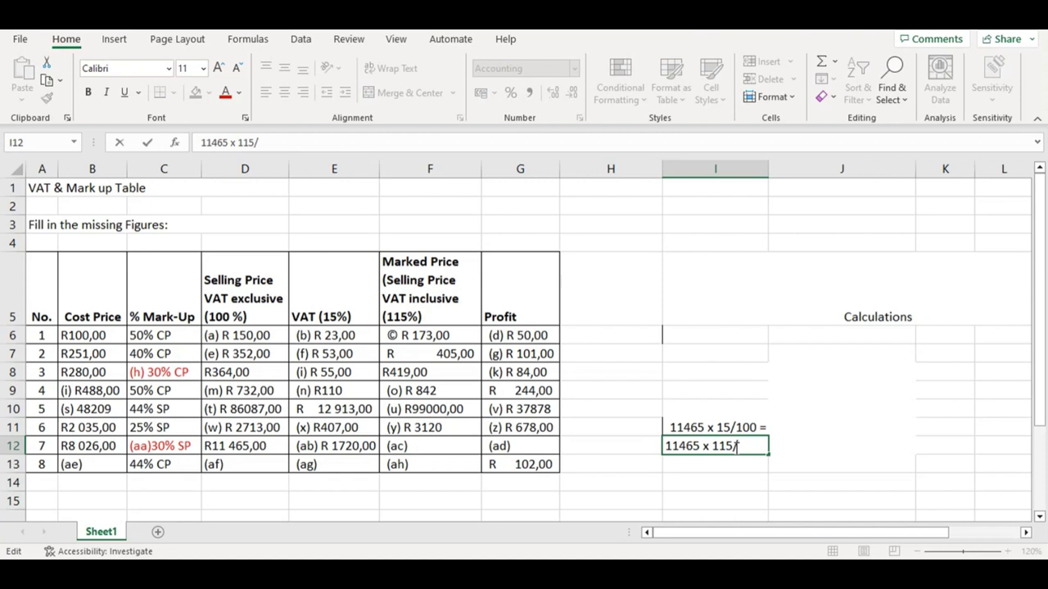
pyautogui.write('100')
pyautogui.click(766, 410)
# - Add the result 1720 to the VAT calculation in I11 and an equals sign to the marked price calculation in I12
pyautogui.doubleClick(760, 428)
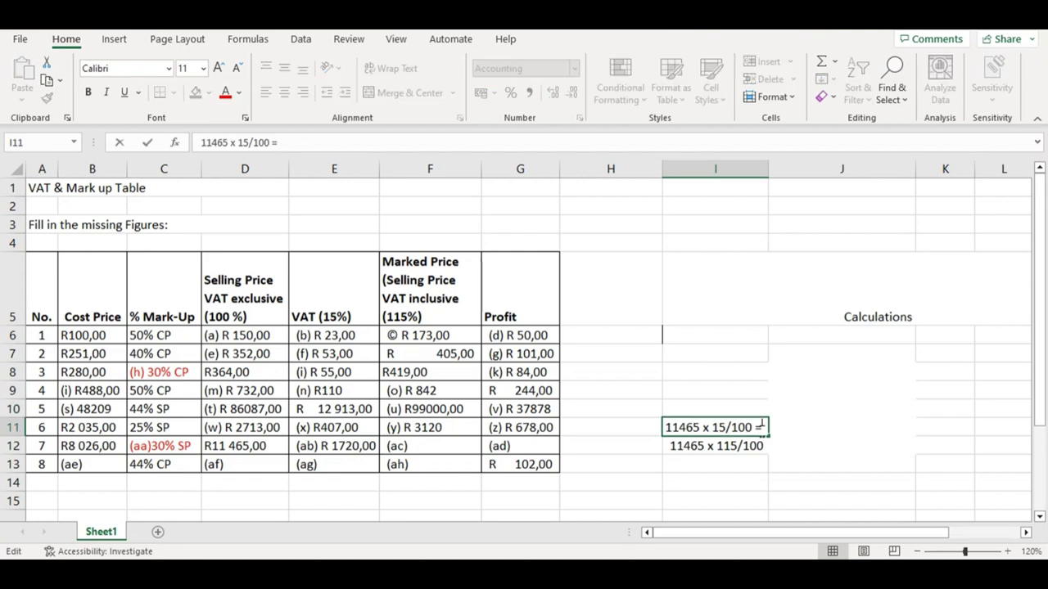
pyautogui.write('17')
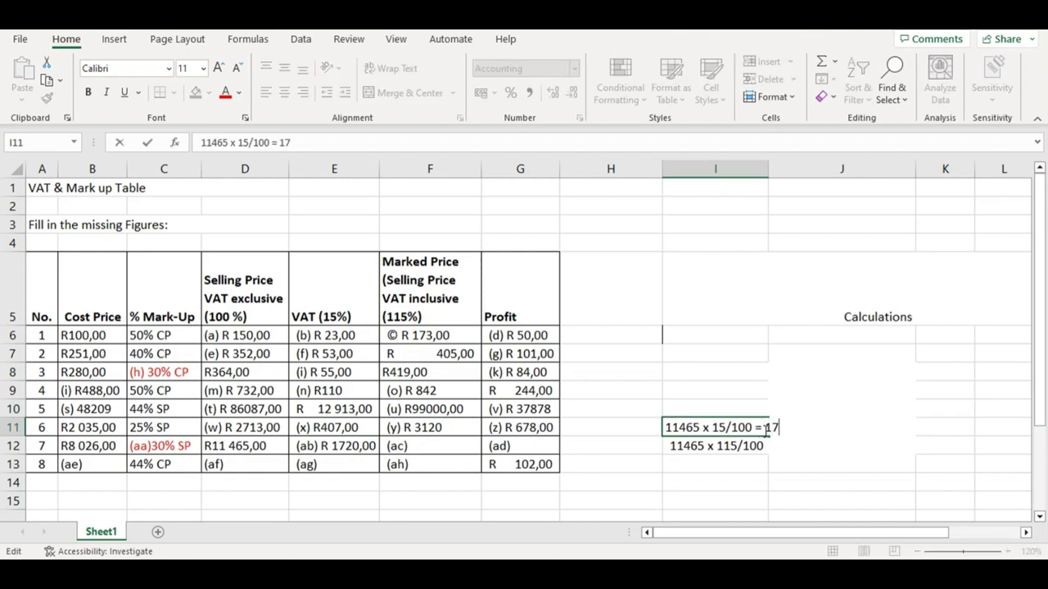
pyautogui.write('20')
pyautogui.doubleClick(763, 445)
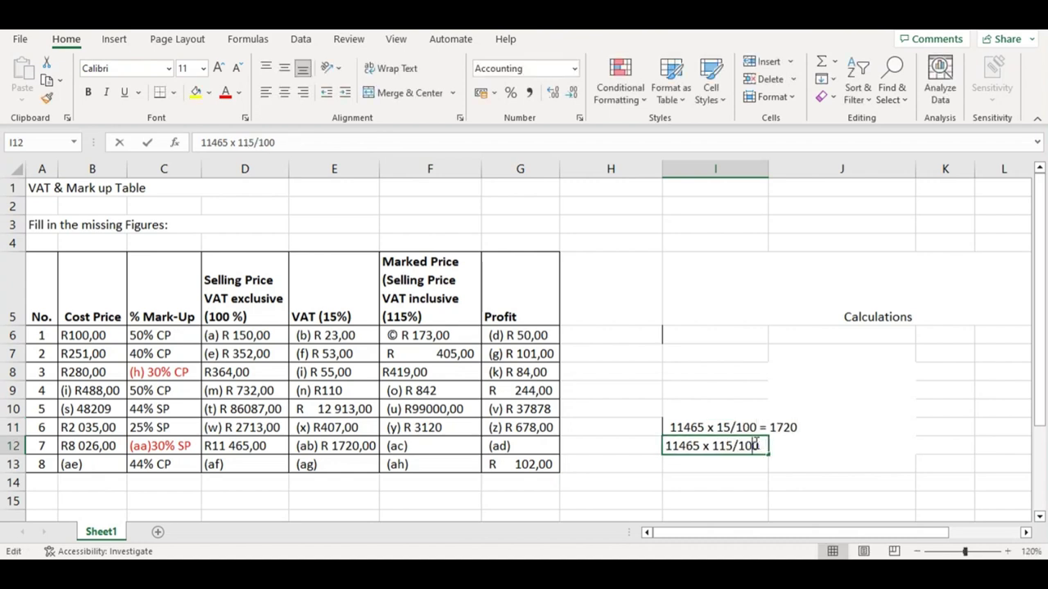
pyautogui.write('=')
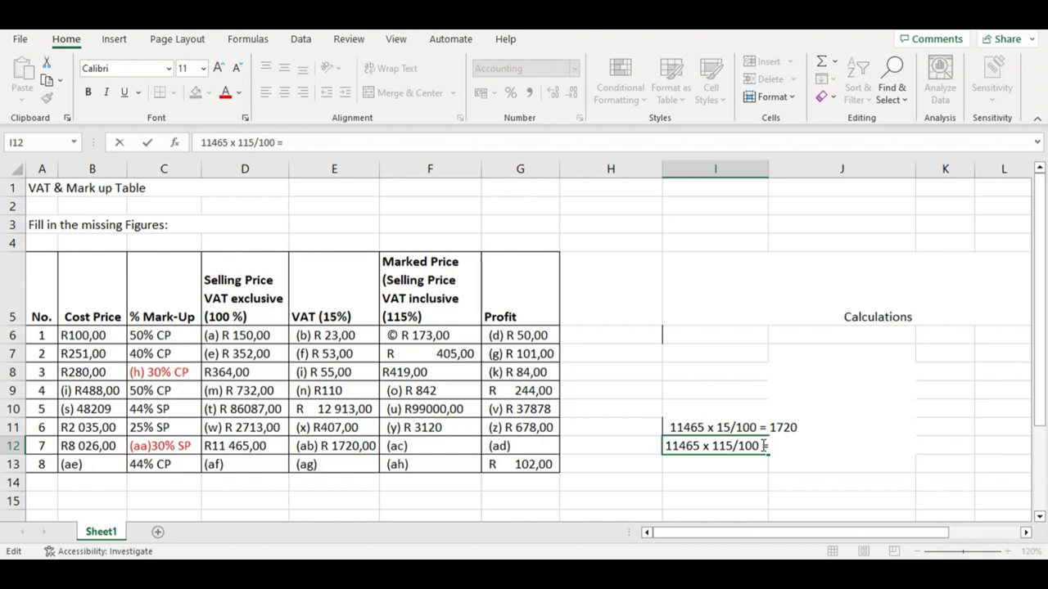
# - Complete row No. 7's marked price cell F12 as "(ac) R 13185,00"
pyautogui.click(450, 445)
pyautogui.doubleClick(450, 445)
pyautogui.write('13')
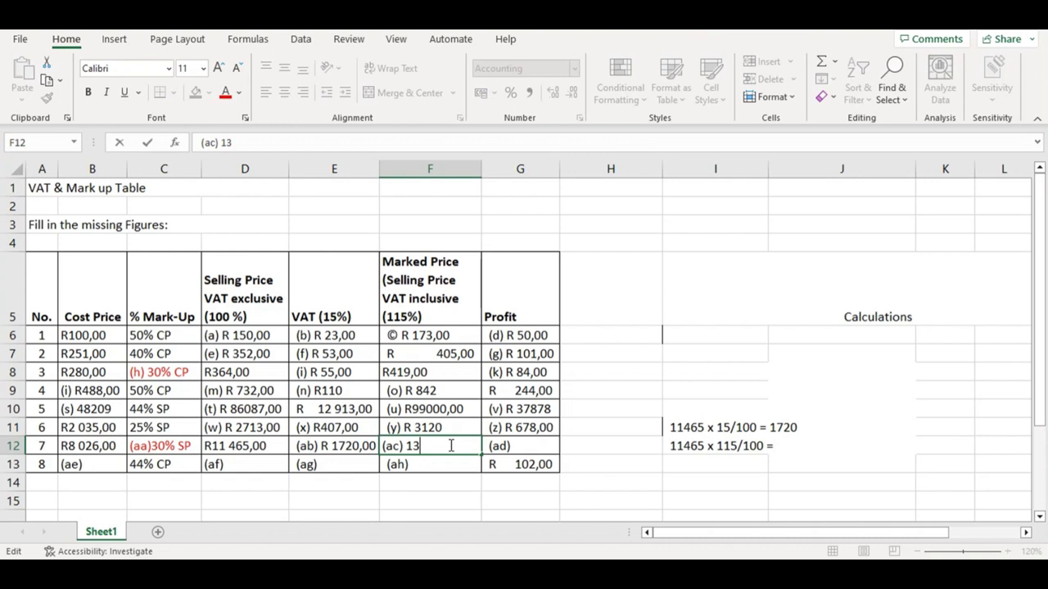
pyautogui.write('185')
pyautogui.click(406, 445)
pyautogui.write('R')
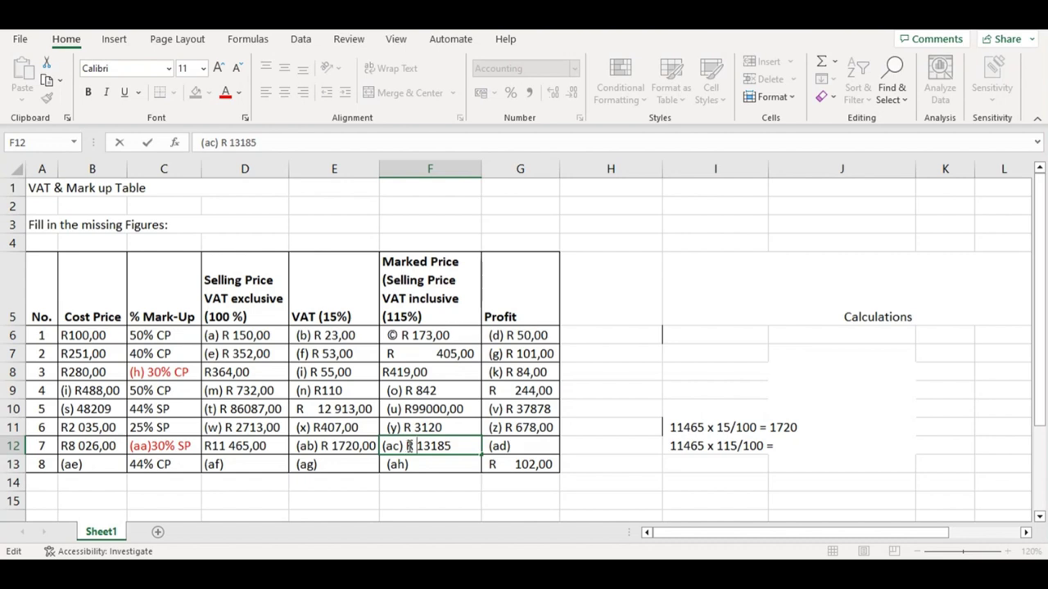
pyautogui.click(452, 446)
pyautogui.write(',00')
pyautogui.click(471, 481)
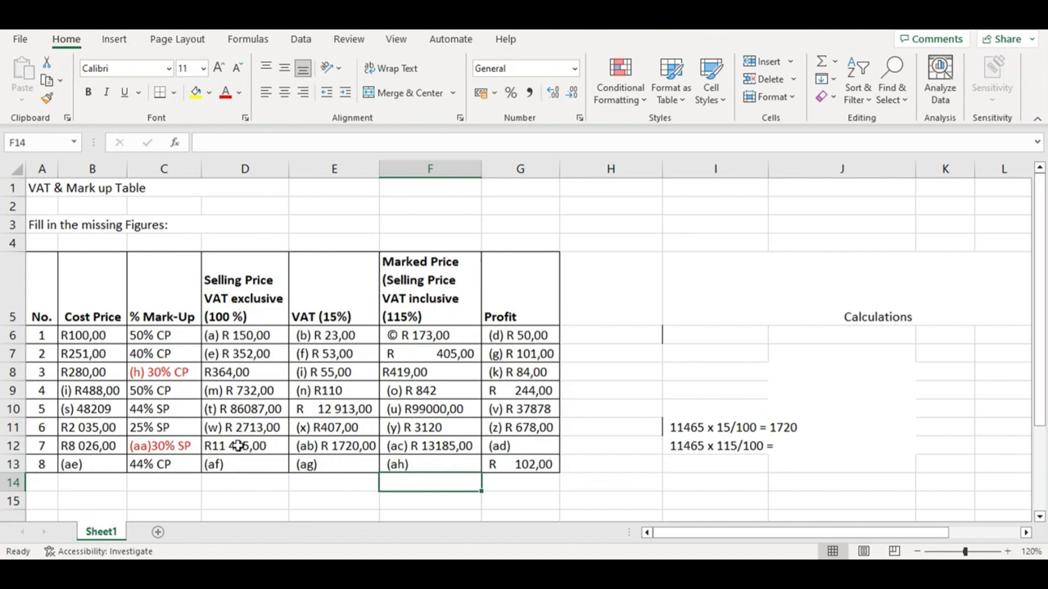
# - Complete row No. 7's profit cell G12 as "(ad) R 3438,00" and widen column G to fit the amount
pyautogui.click(238, 446)
pyautogui.click(92, 446)
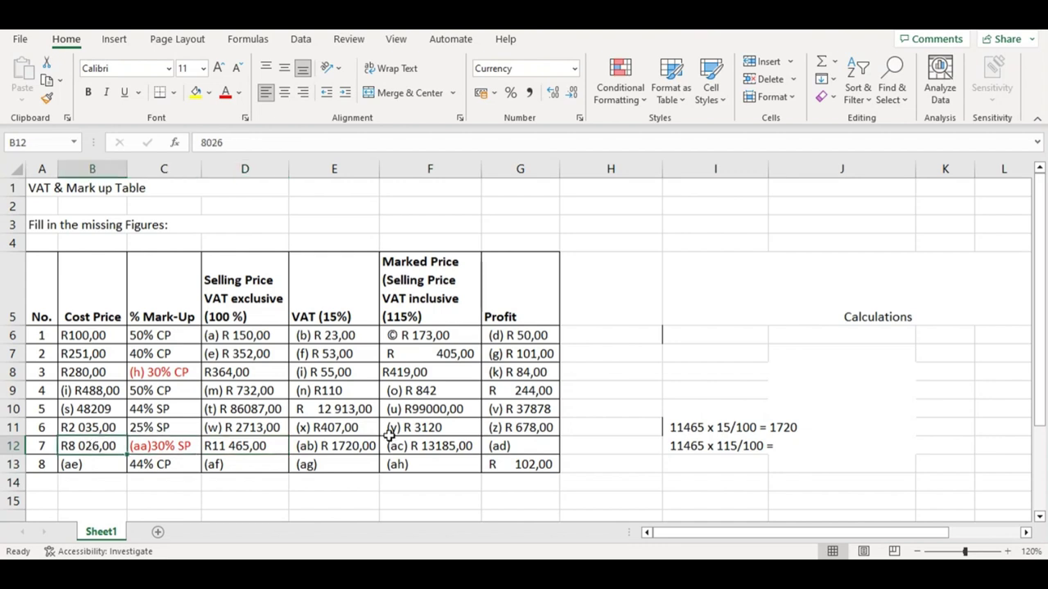
pyautogui.doubleClick(528, 446)
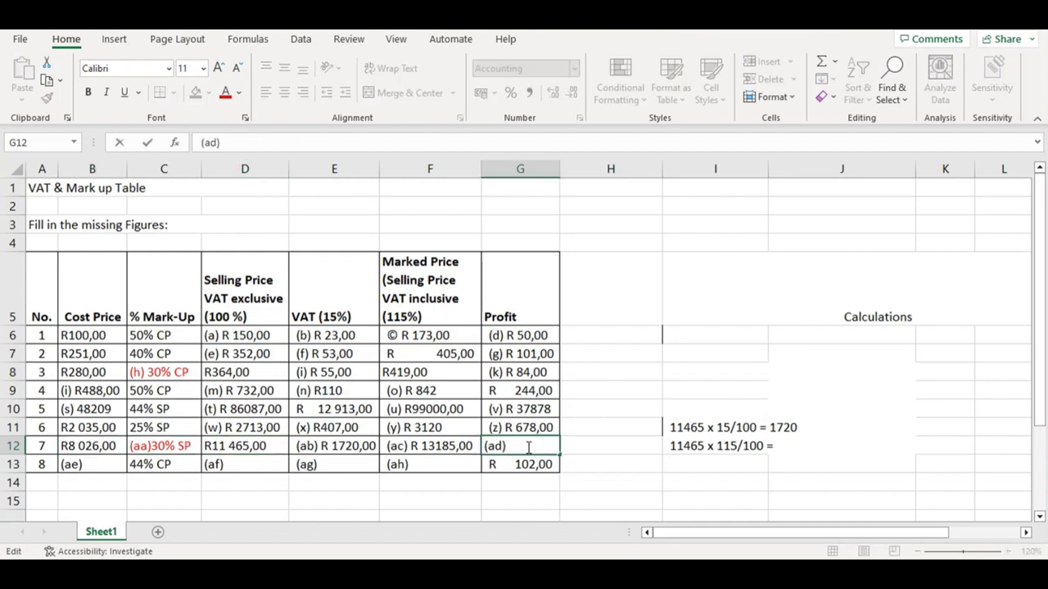
pyautogui.write('R 3438,')
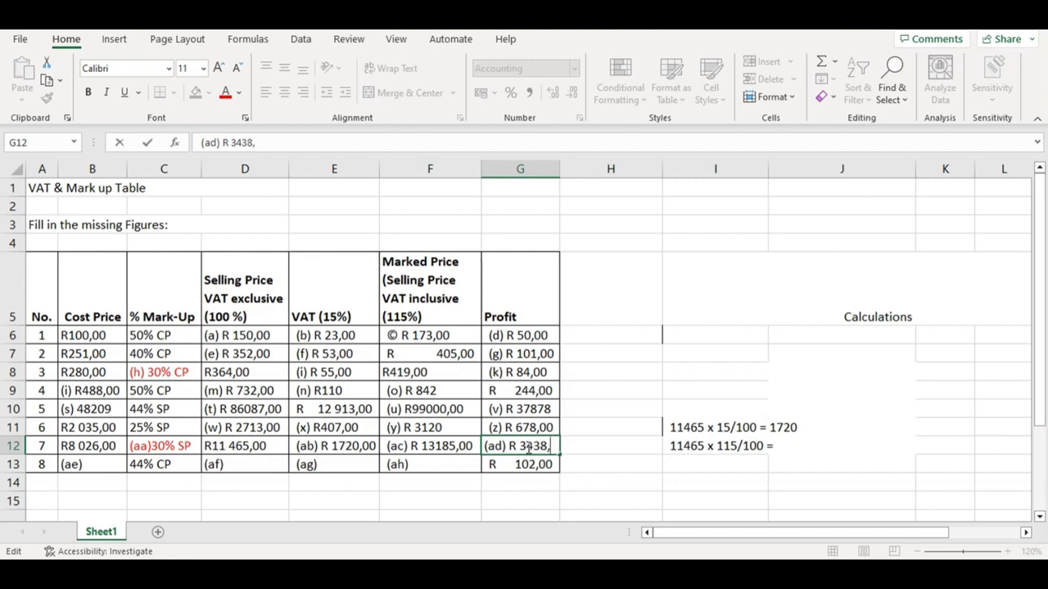
pyautogui.write('00')
pyautogui.click(591, 467)
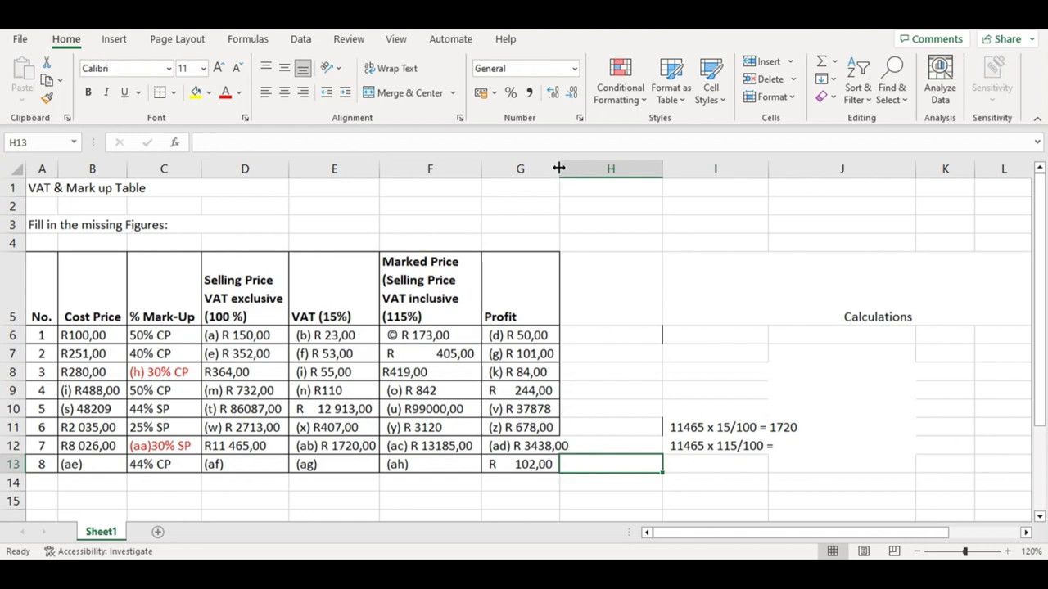
pyautogui.moveTo(562, 170); pyautogui.dragTo(577, 170)
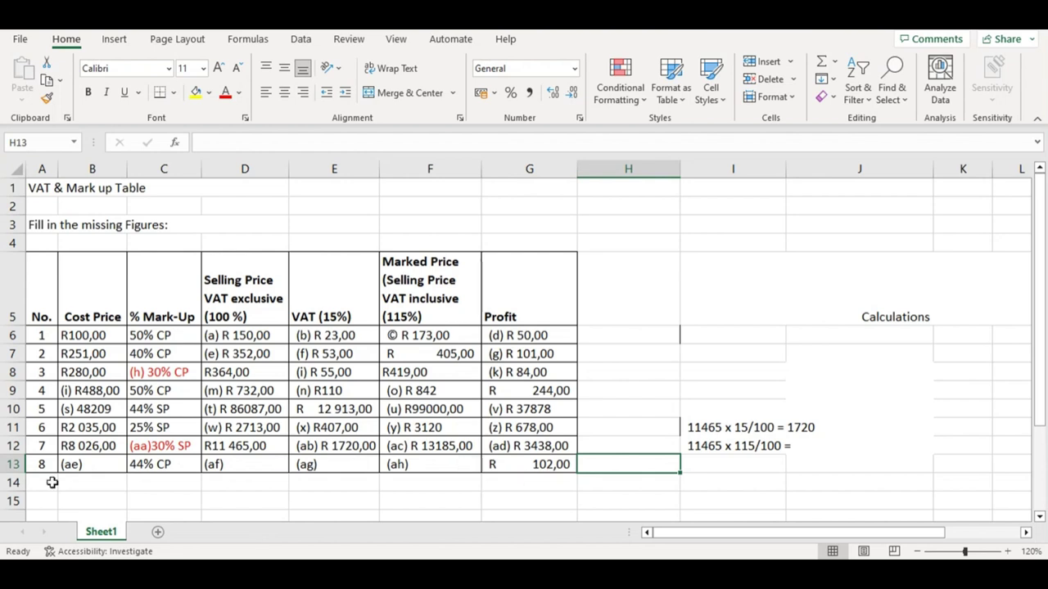
# - Clear row No. 7's VAT and marked price calculations from cells I11 and I12
pyautogui.click(98, 468)
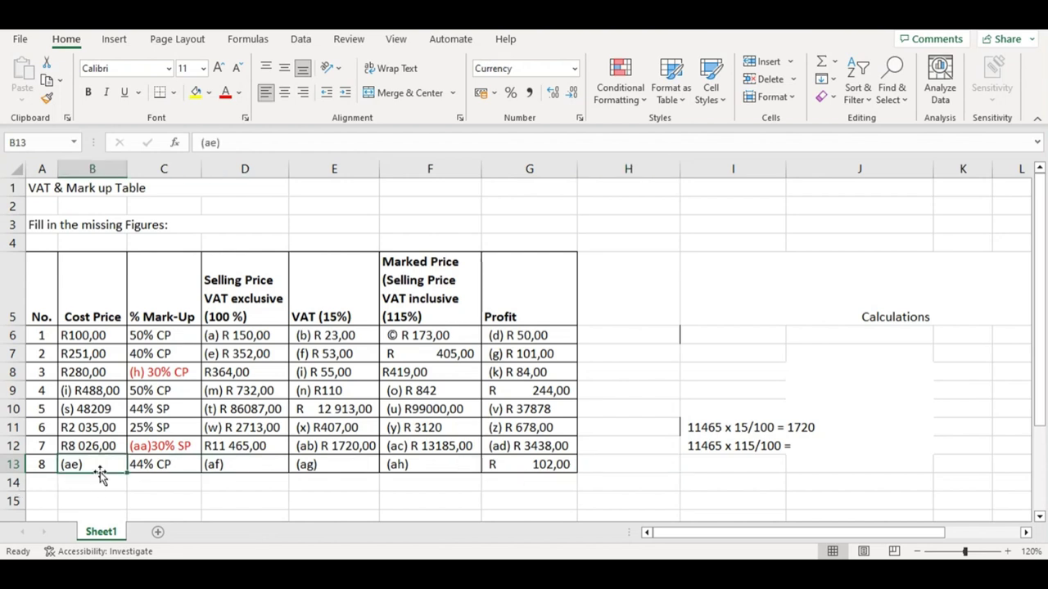
pyautogui.click(685, 446)
pyautogui.click(701, 427)
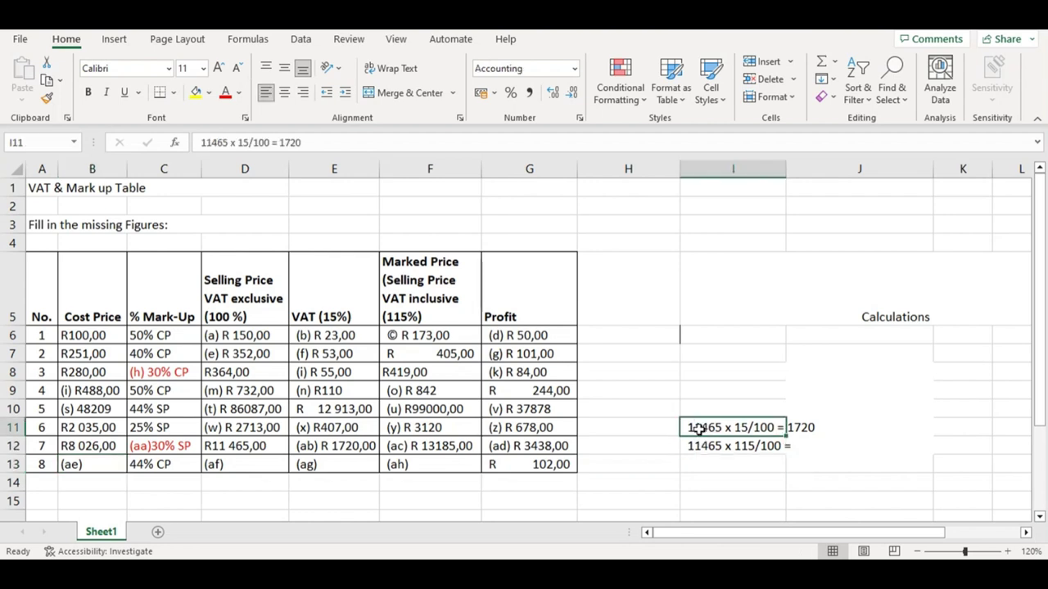
pyautogui.moveTo(767, 427); pyautogui.dragTo(802, 439)
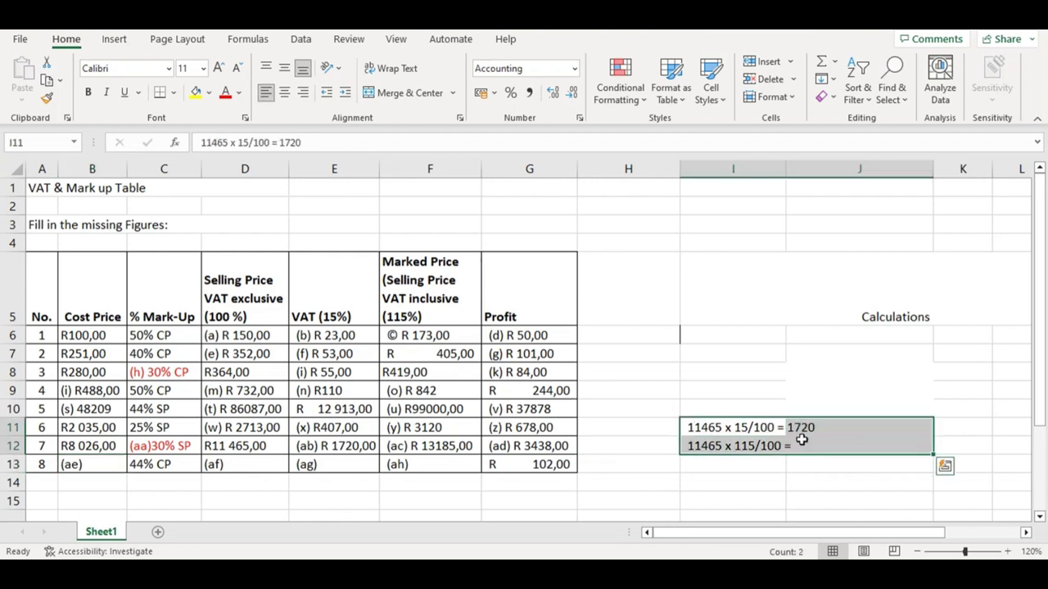
pyautogui.press('BackSpace')
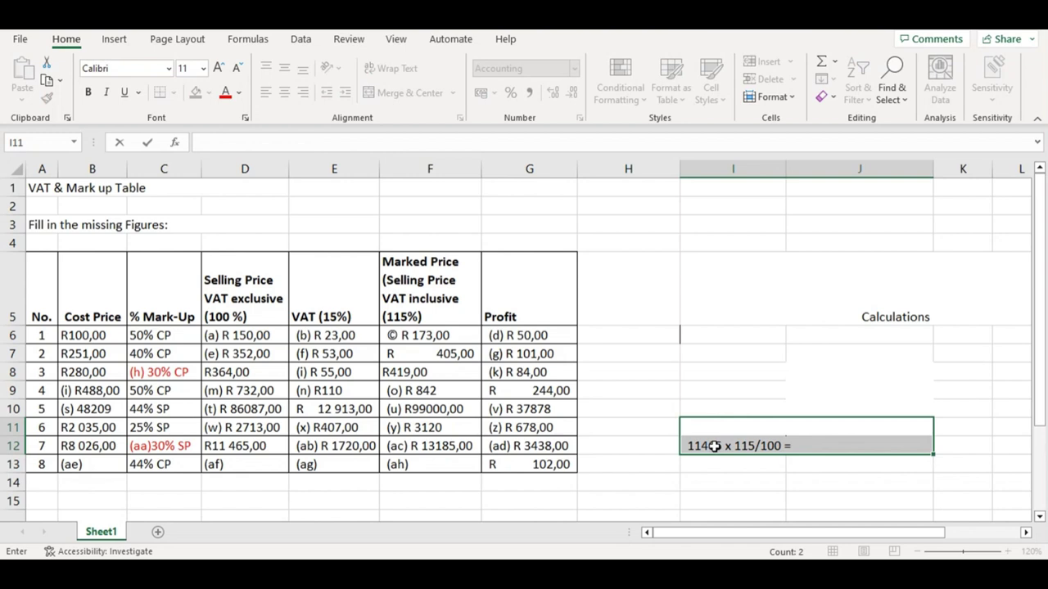
pyautogui.click(714, 446)
pyautogui.press('Delete')
pyautogui.click(692, 467)
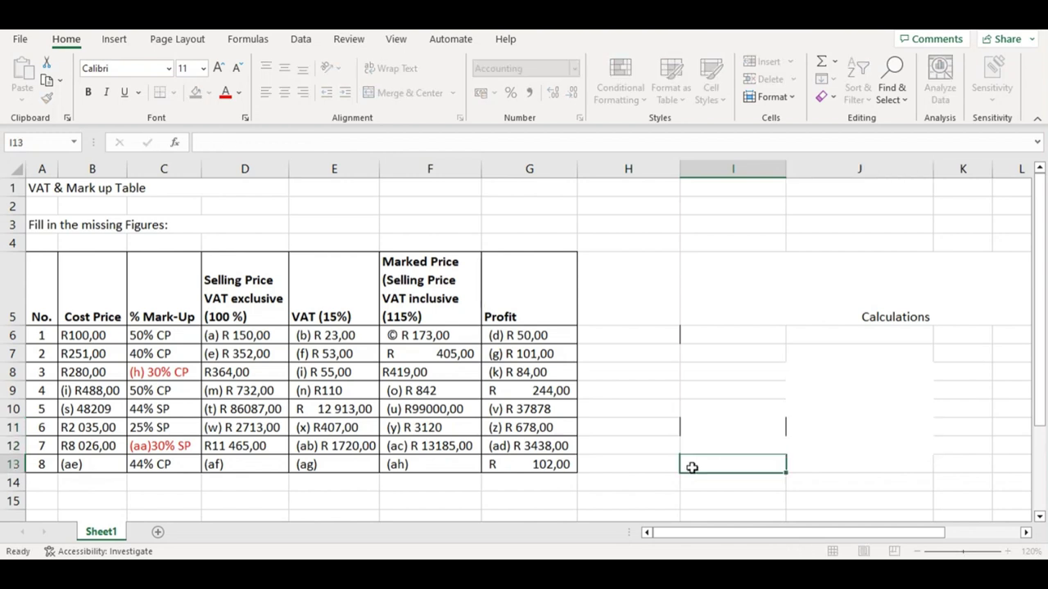
# - Enter the calculation labels "CP" in I11, "M-up" in I12 and "SP =" in I13
pyautogui.click(713, 428)
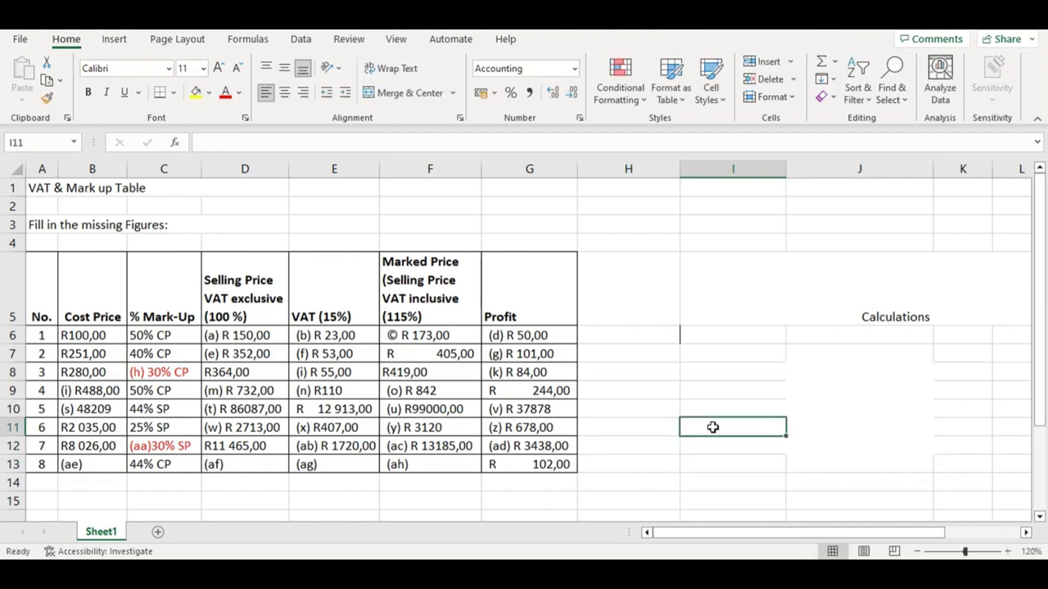
pyautogui.write('CP')
pyautogui.click(690, 446)
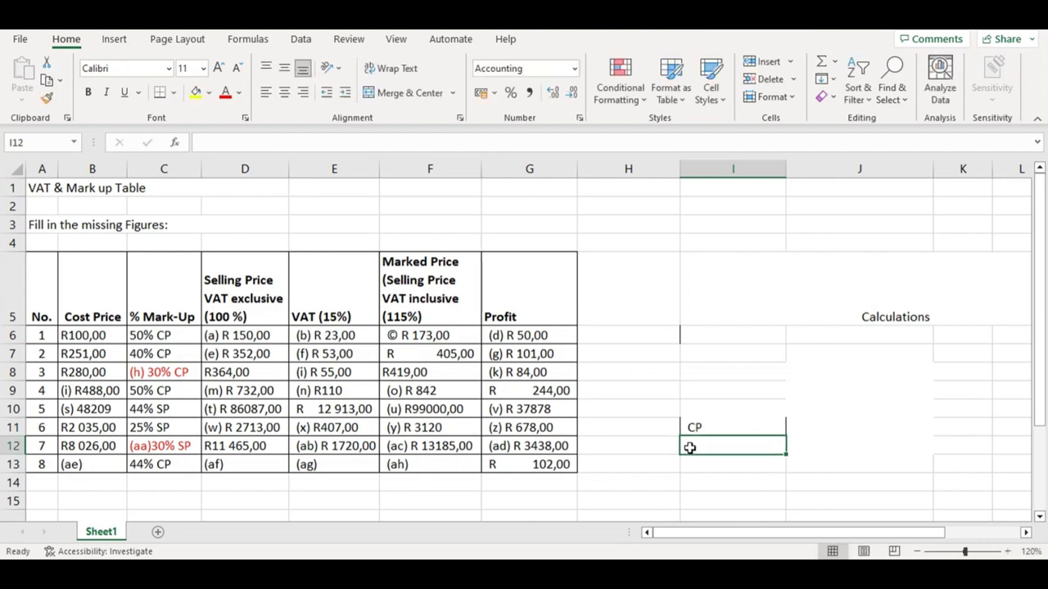
pyautogui.write('M-')
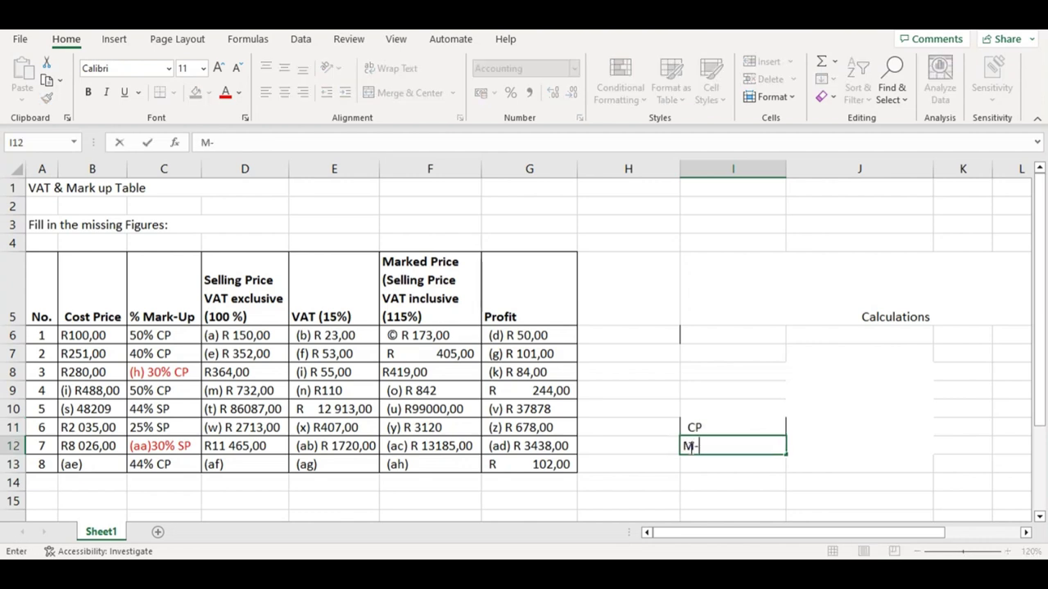
pyautogui.write('up')
pyautogui.click(684, 464)
pyautogui.write('S')
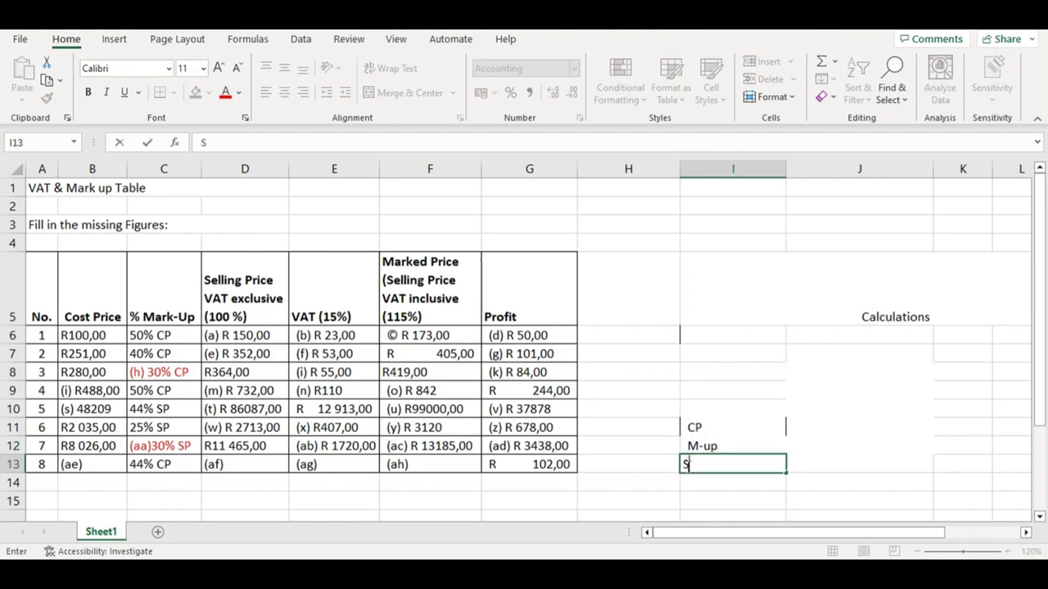
pyautogui.write('p')
pyautogui.press('BackSpace')
pyautogui.write('P =')
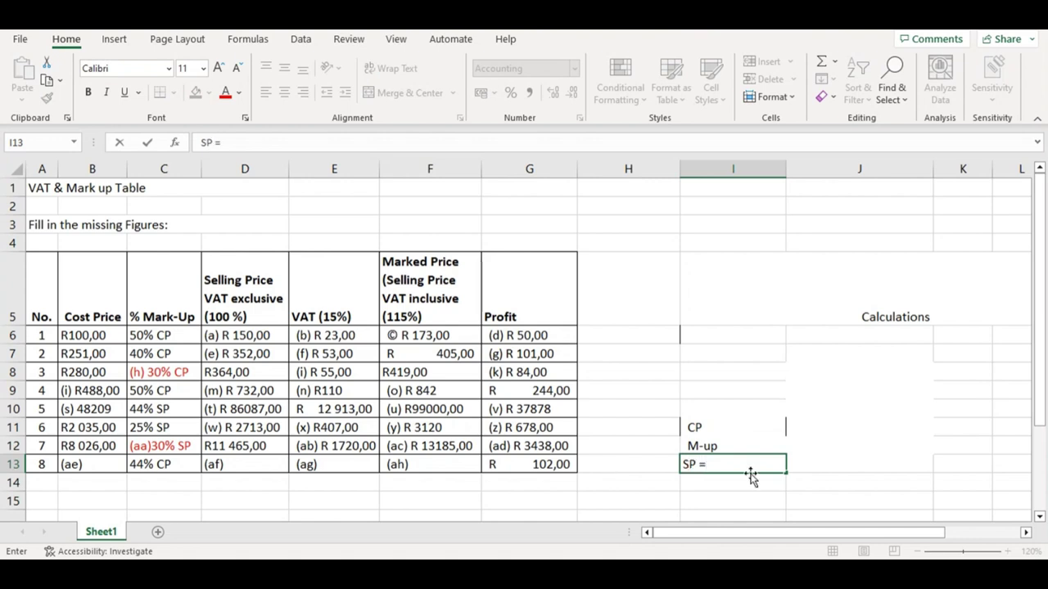
# - Add an equals sign after the M-up label in I12 and the CP label in I11
pyautogui.click(721, 438)
pyautogui.doubleClick(721, 445)
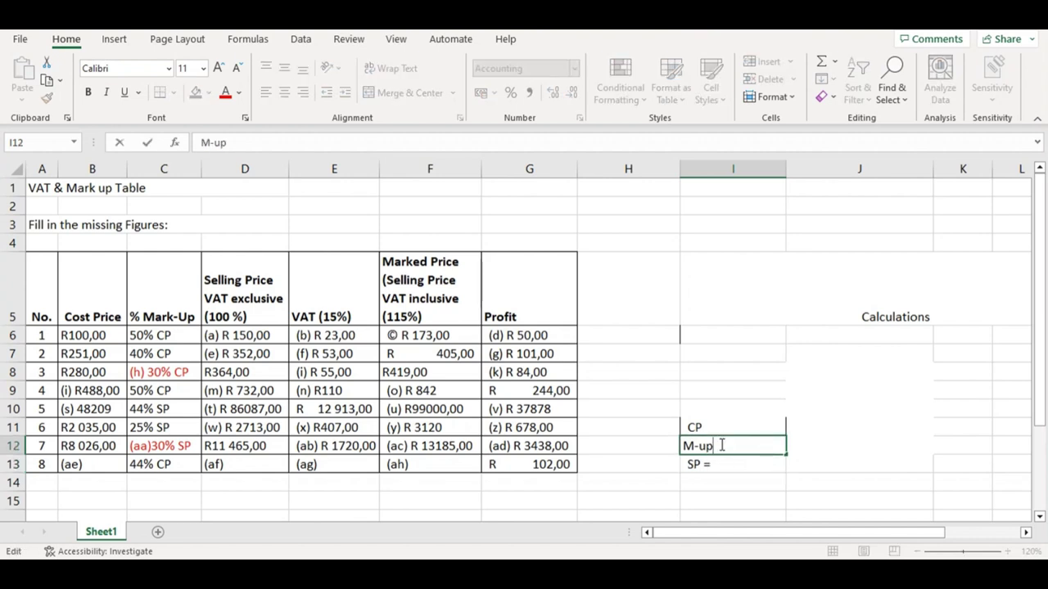
pyautogui.write('+')
pyautogui.press('BackSpace')
pyautogui.write('=')
pyautogui.doubleClick(709, 429)
pyautogui.write('=')
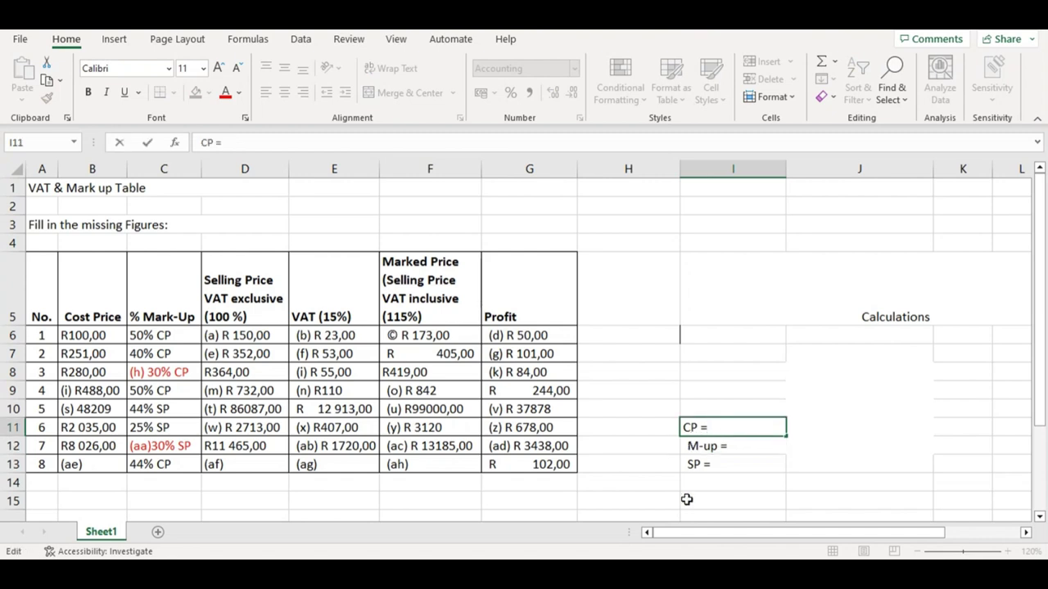
pyautogui.click(739, 477)
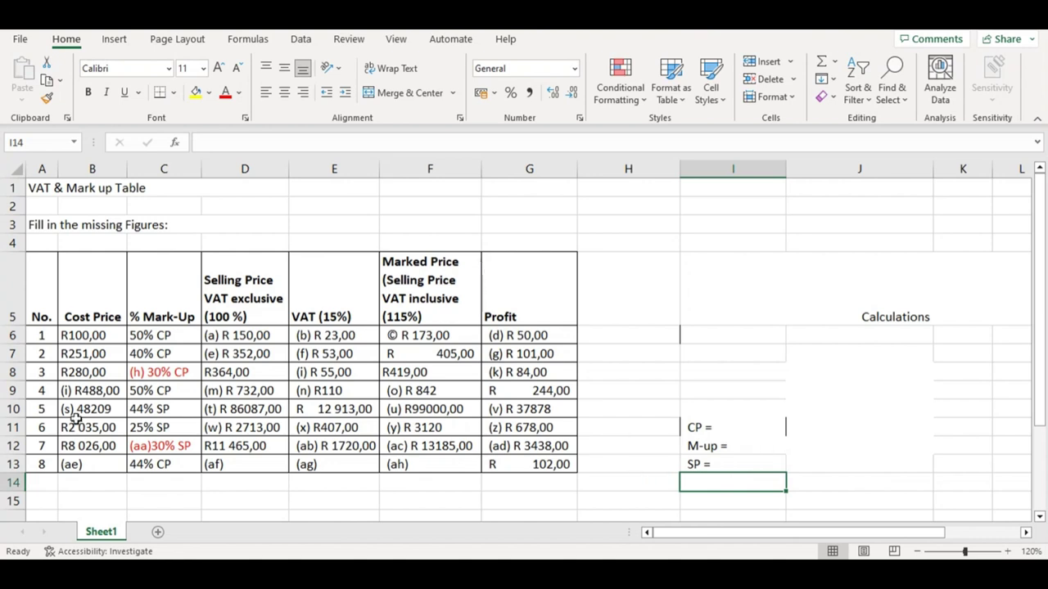
# - Add 100% to the SP line in I13 and 30% to the M-up line in I12
pyautogui.click(528, 446)
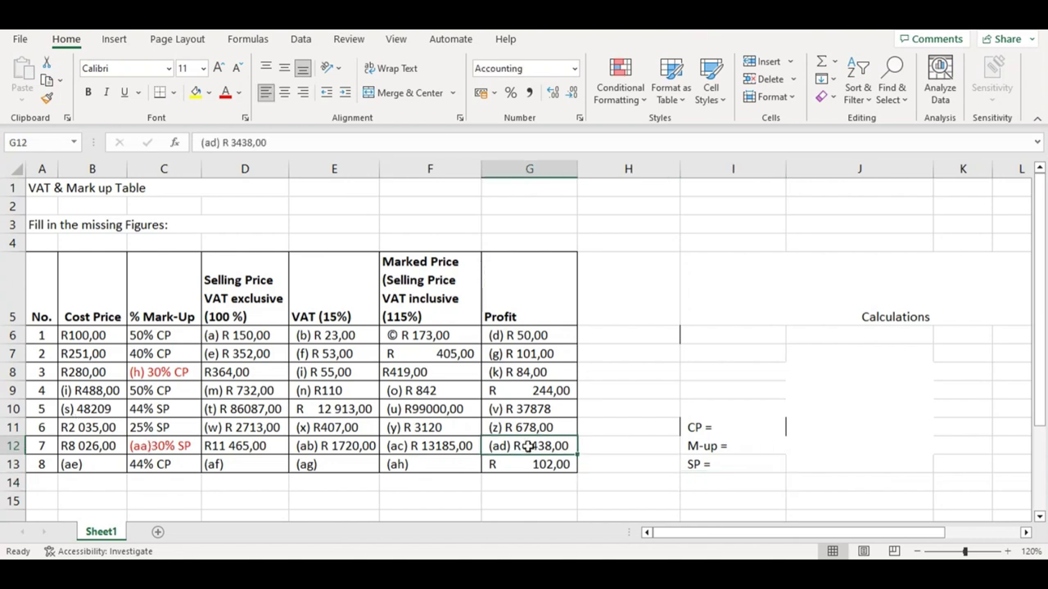
pyautogui.click(736, 463)
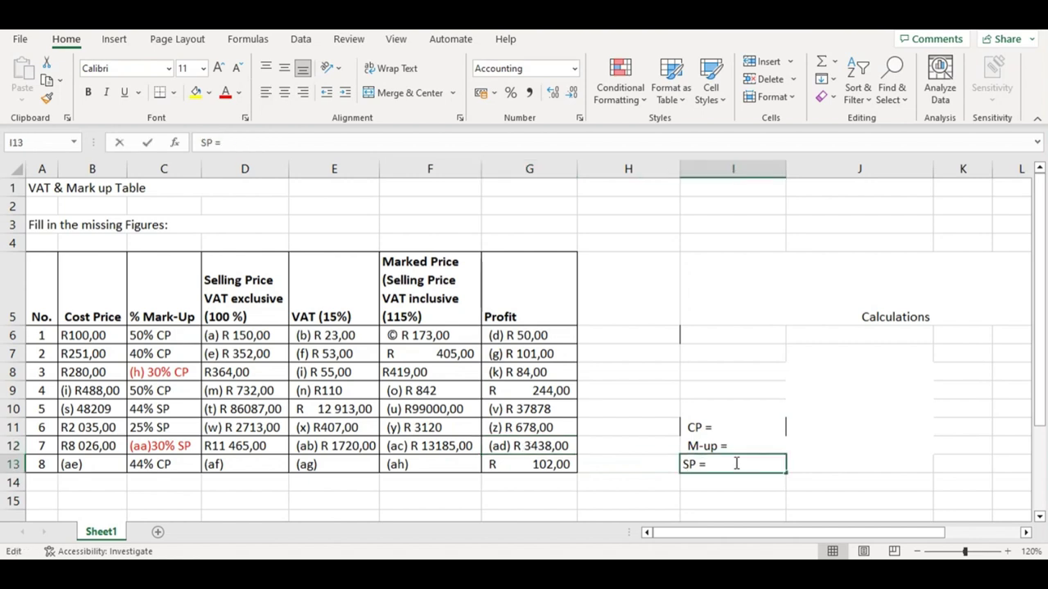
pyautogui.doubleClick(735, 463)
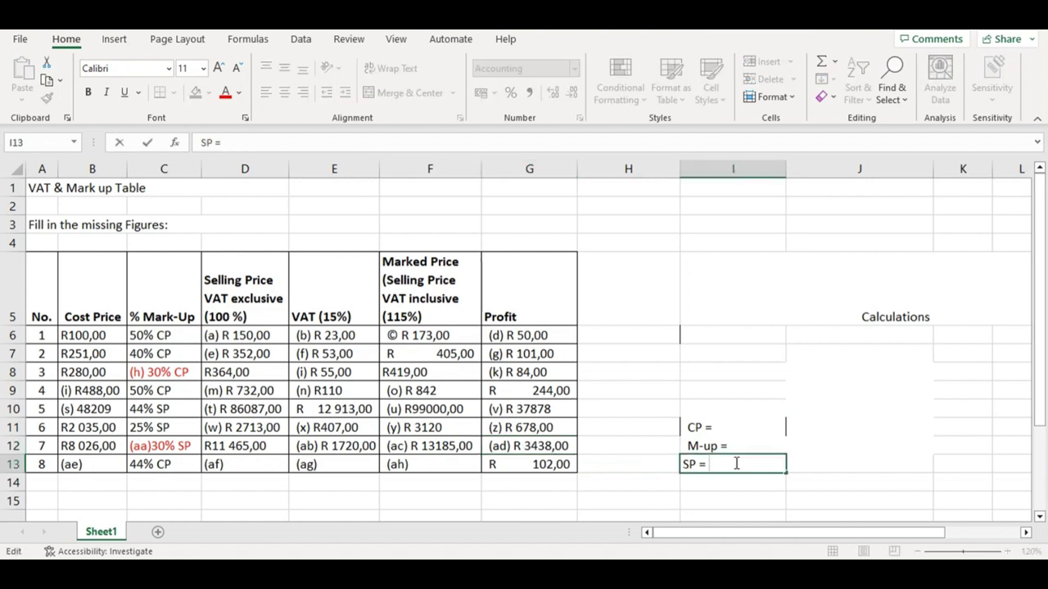
pyautogui.write('100%')
pyautogui.doubleClick(734, 449)
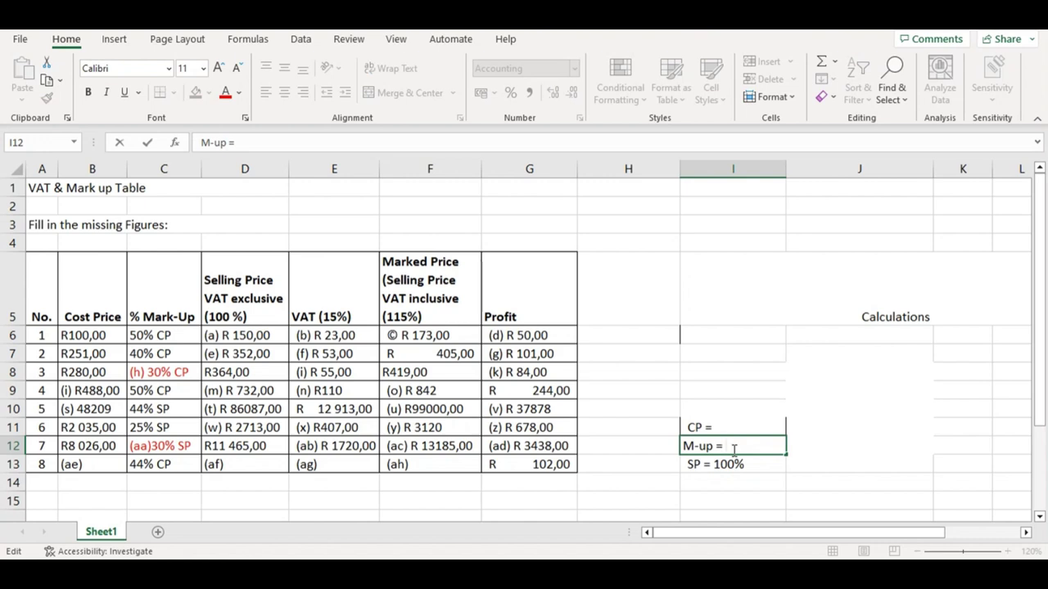
pyautogui.write('30%')
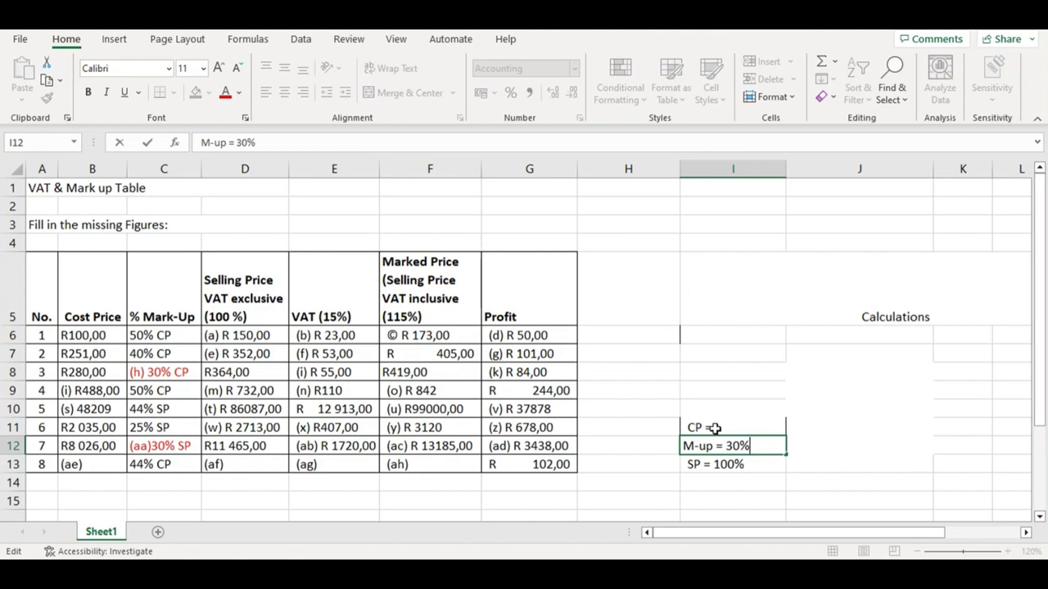
# - Complete the CP line in I11 as "CP = 70%"
pyautogui.doubleClick(715, 428)
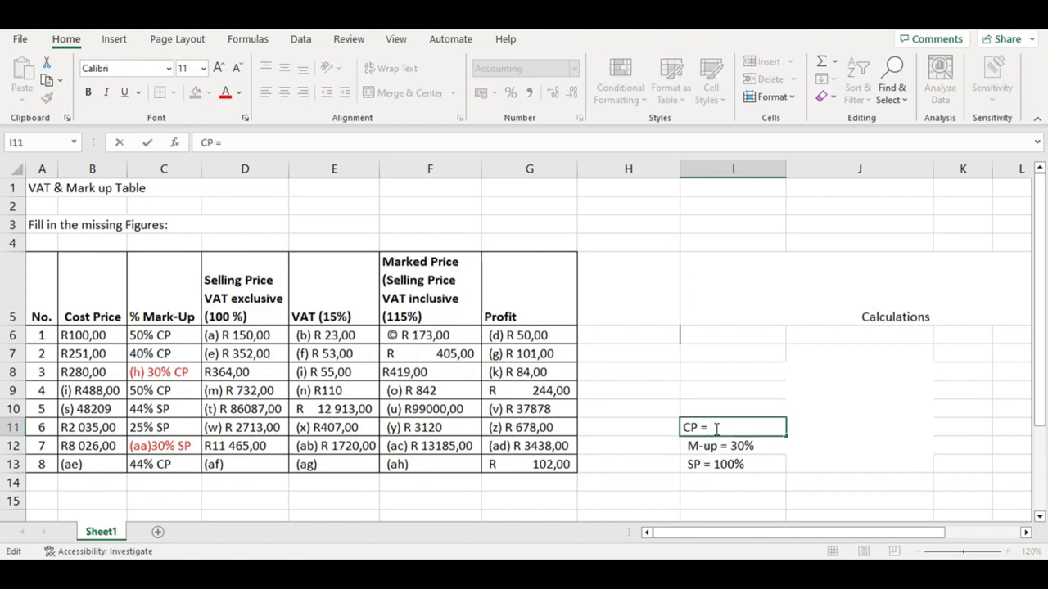
pyautogui.write('B')
pyautogui.press('BackSpace')
pyautogui.write('700')
pyautogui.press('BackSpace')
pyautogui.write('%')
pyautogui.click(773, 448)
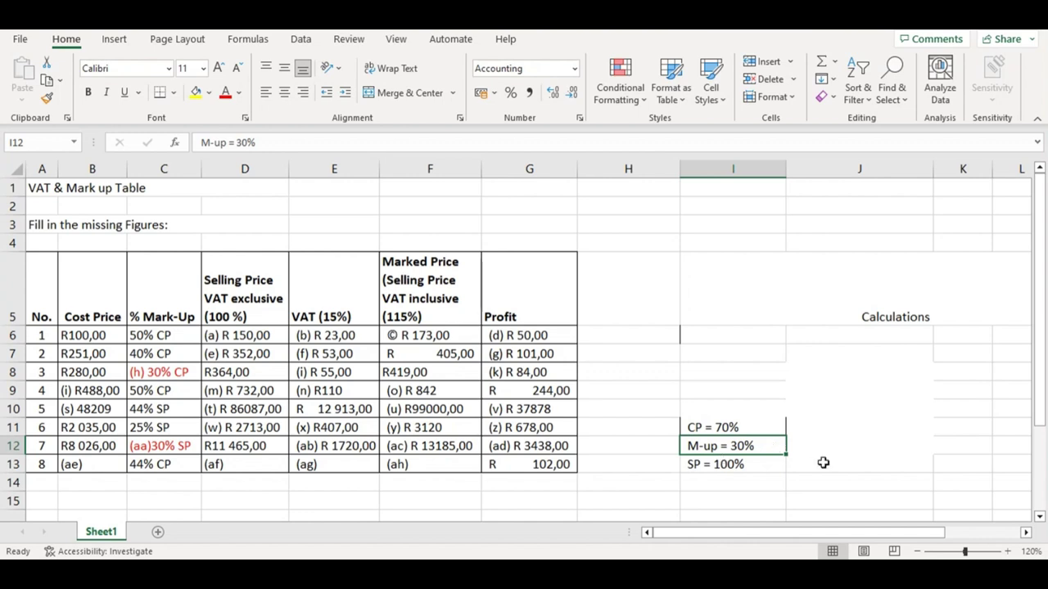
# - Enter row No. 7's mark-up calculation "8026 x 30/70" in J12, beside the M-up line
pyautogui.click(814, 449)
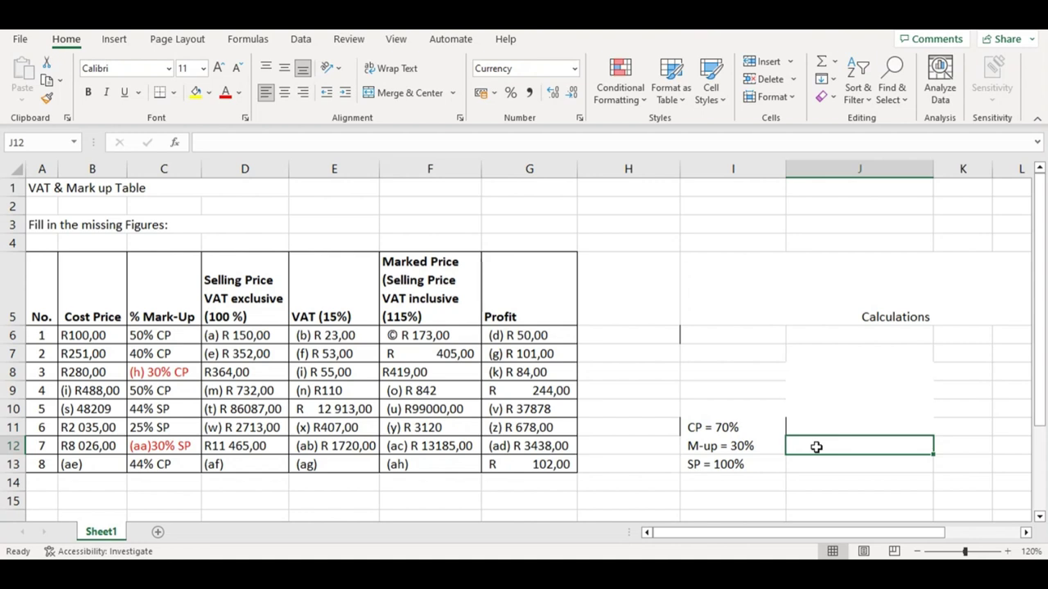
pyautogui.click(740, 446)
pyautogui.click(802, 446)
pyautogui.doubleClick(805, 446)
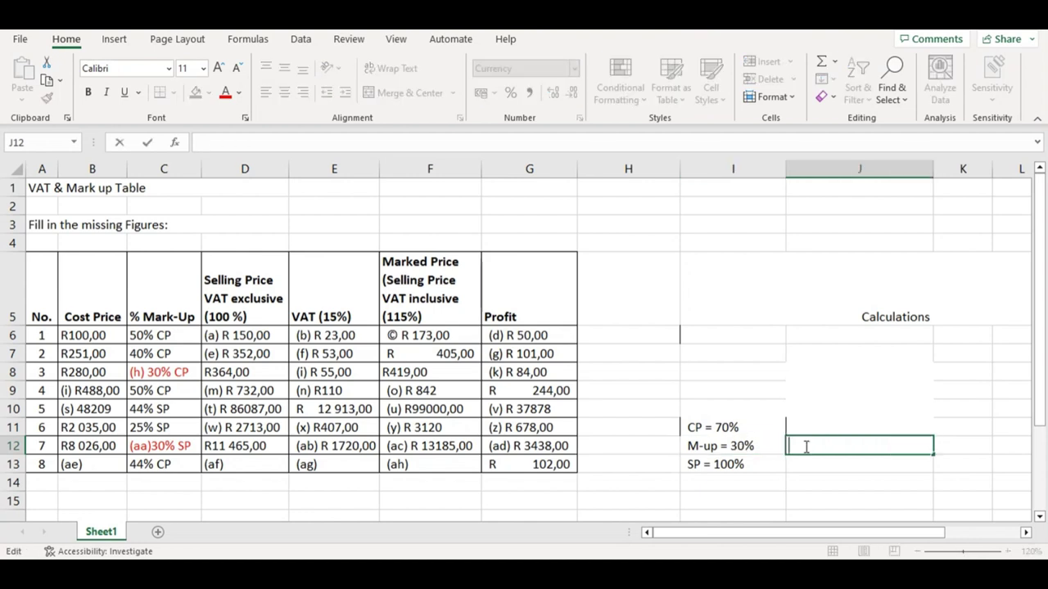
pyautogui.write('8026 x 30/70')
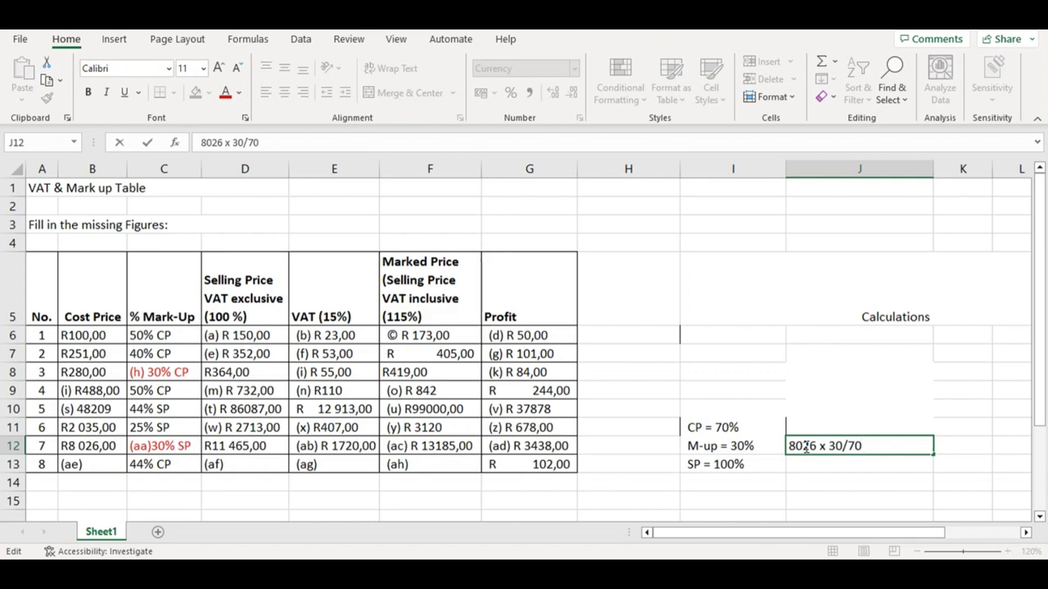
# - Correct row No. 7's profit cell G12 to "(ad) R 3439,00"
pyautogui.doubleClick(552, 446)
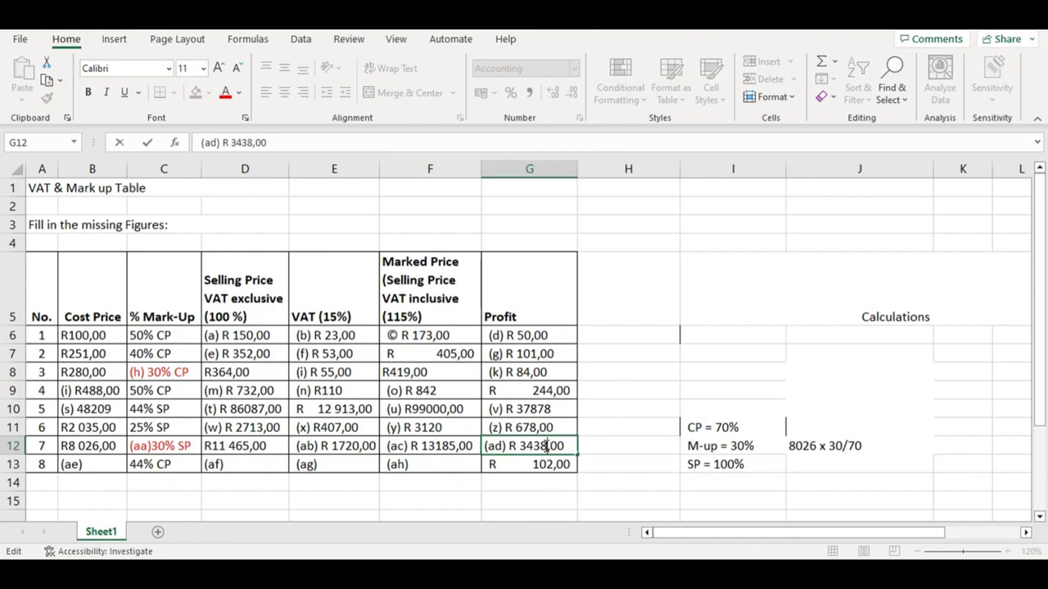
pyautogui.press('BackSpace')
pyautogui.write('9')
# - Add an equals sign and the result 3439 to the mark-up calculation in J12
pyautogui.click(868, 448)
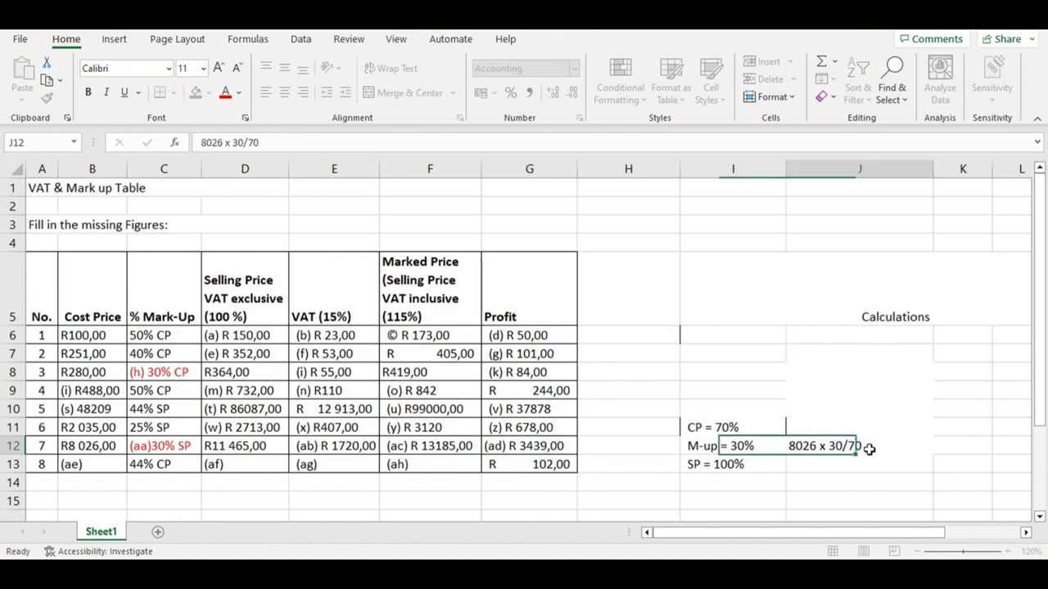
pyautogui.doubleClick(869, 448)
pyautogui.write('=')
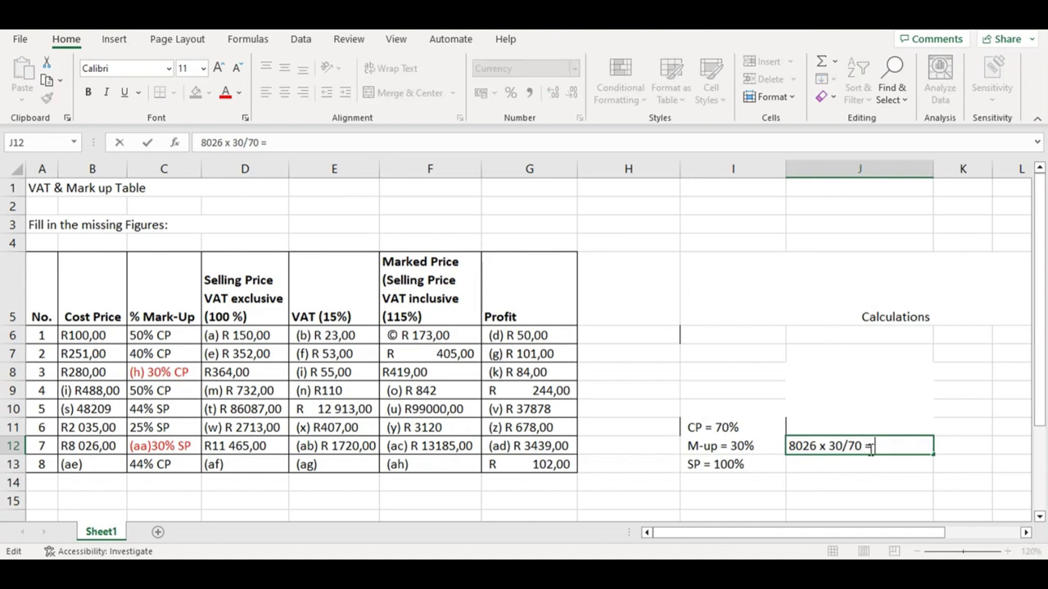
pyautogui.write(' 3439')
pyautogui.click(95, 464)
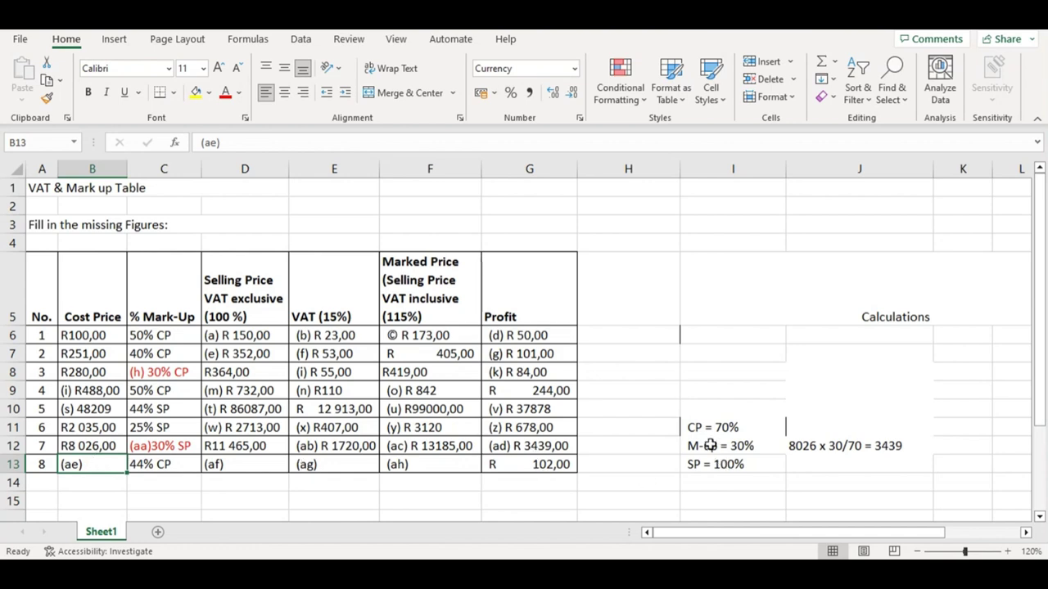
# - Clear row No. 7's CP, M-up and SP lines and the mark-up calculation from I11:J13
pyautogui.moveTo(703, 432); pyautogui.dragTo(837, 464)
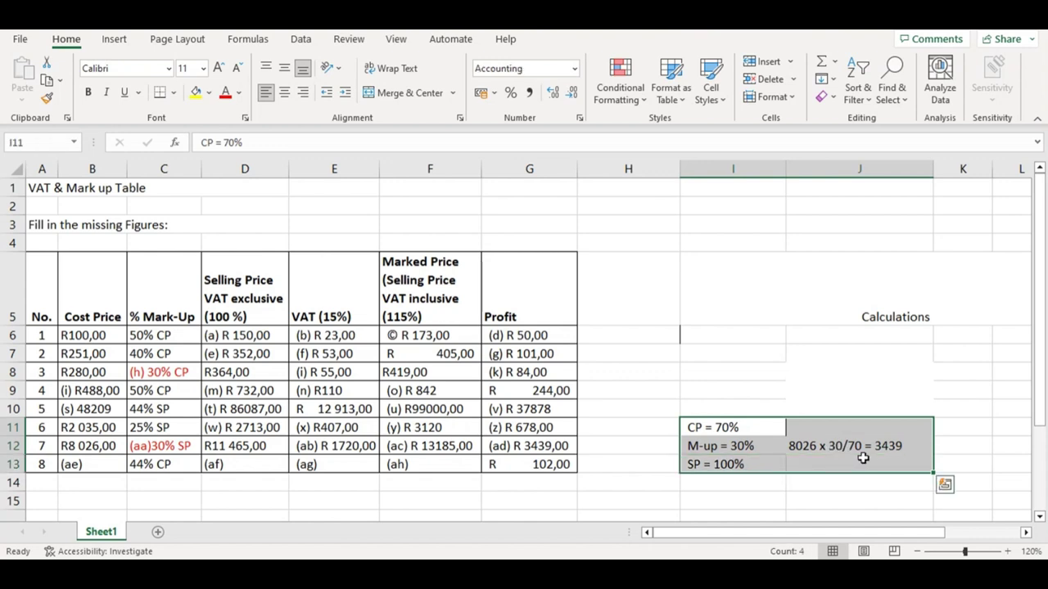
pyautogui.press('BackSpace')
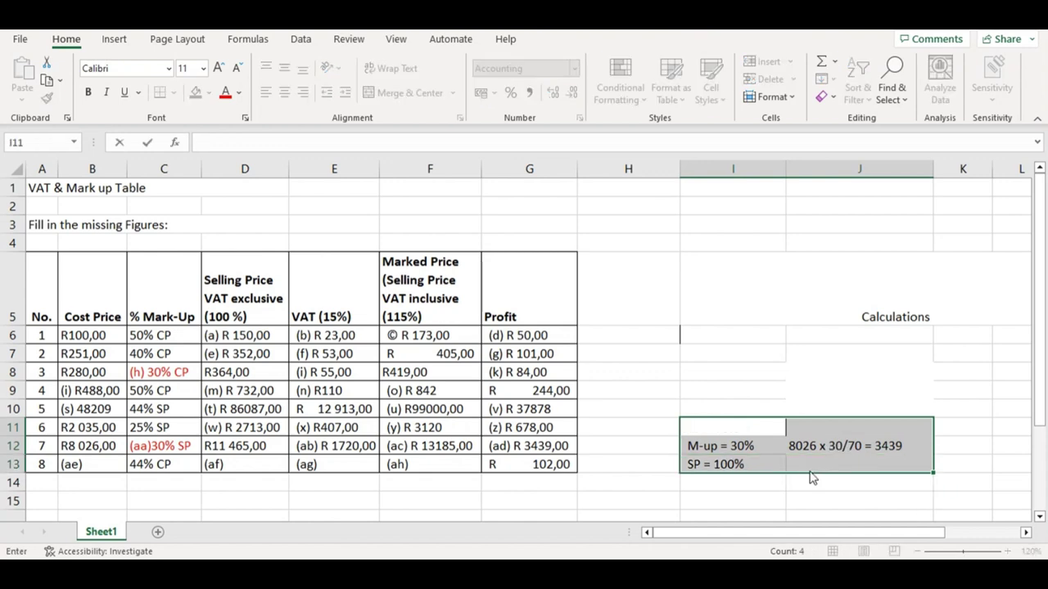
pyautogui.press('Return')
pyautogui.click(713, 419)
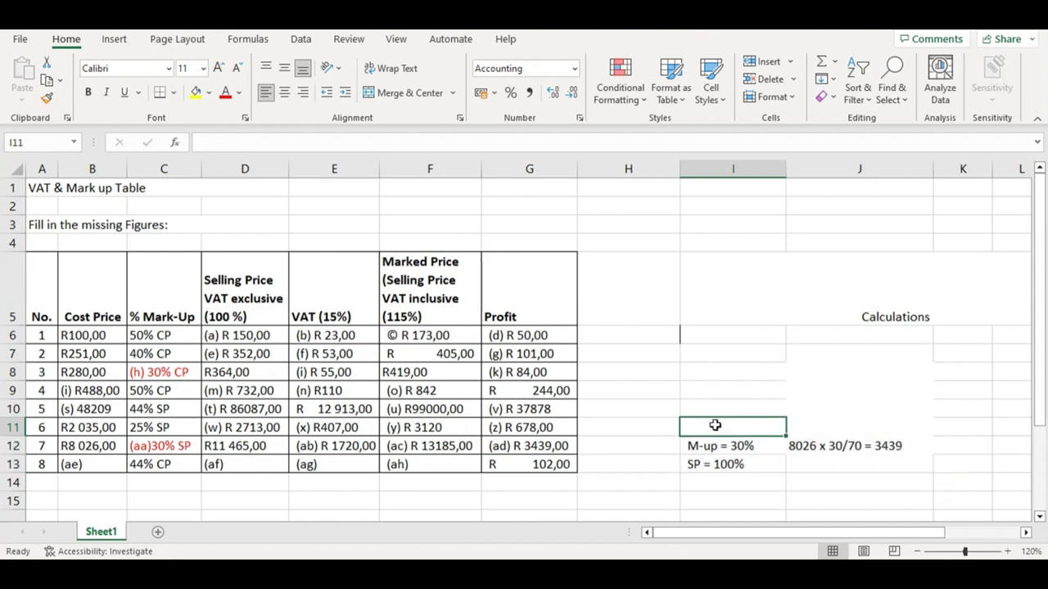
pyautogui.moveTo(714, 424); pyautogui.dragTo(842, 460)
pyautogui.press('Delete')
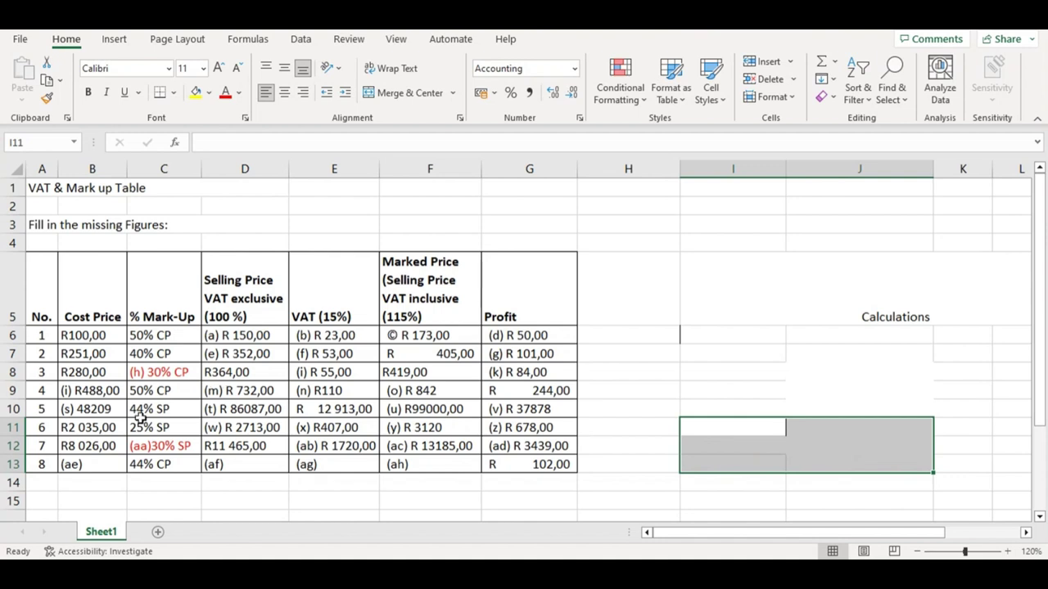
# - Start row No. 8's calculations by entering "CP = 100%" in I10
pyautogui.click(98, 465)
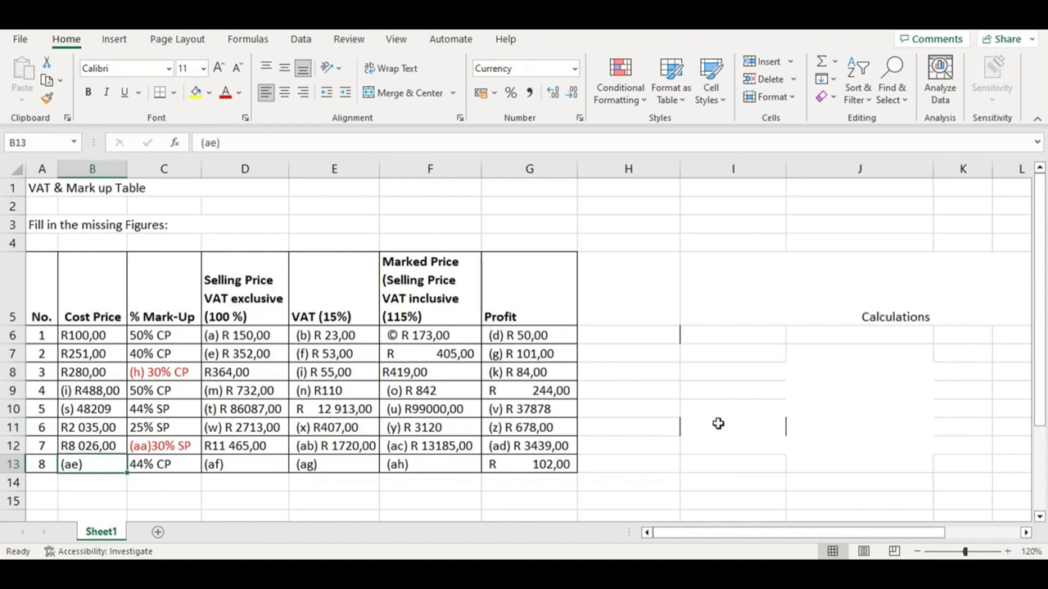
pyautogui.click(550, 463)
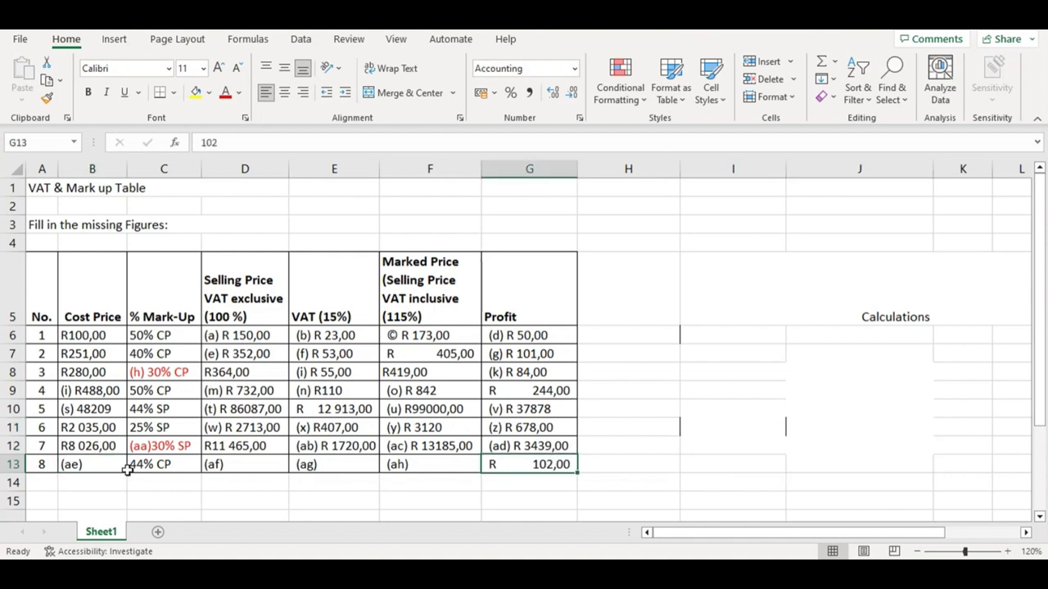
pyautogui.click(94, 464)
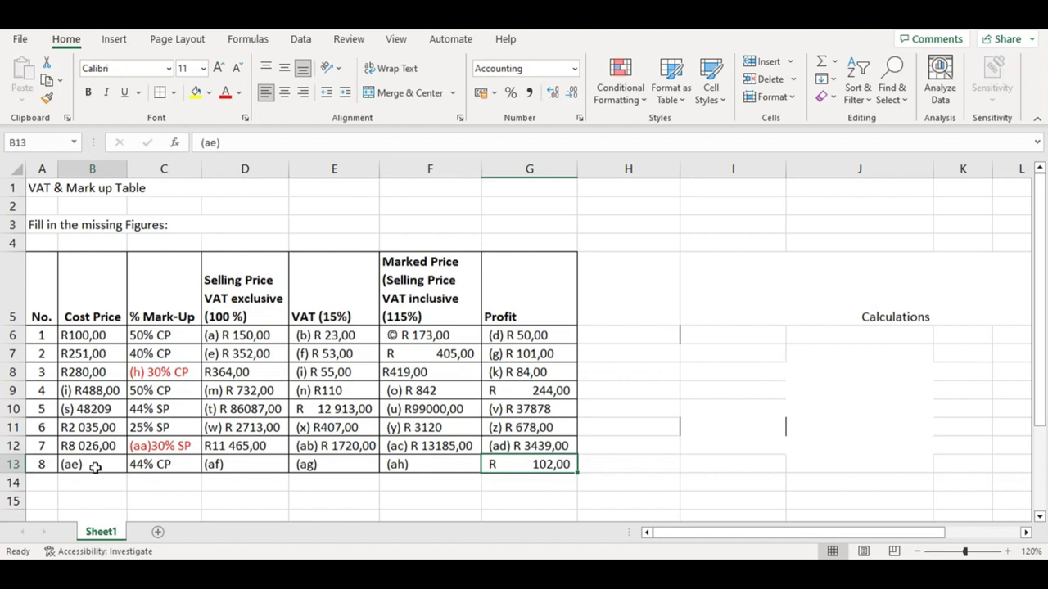
pyautogui.click(709, 410)
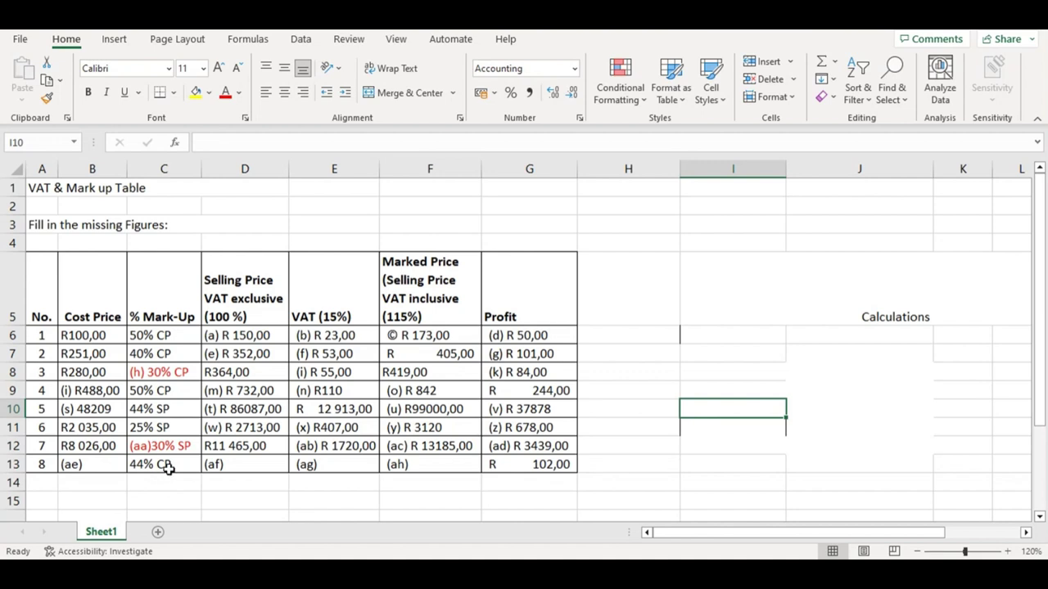
pyautogui.doubleClick(694, 412)
pyautogui.write('C')
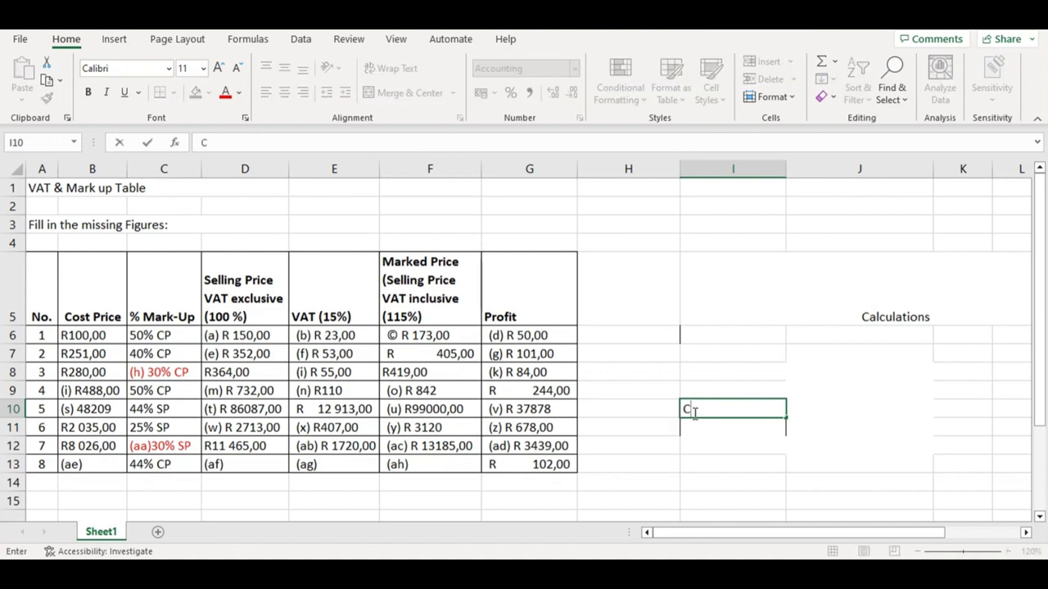
pyautogui.write('P = 100')
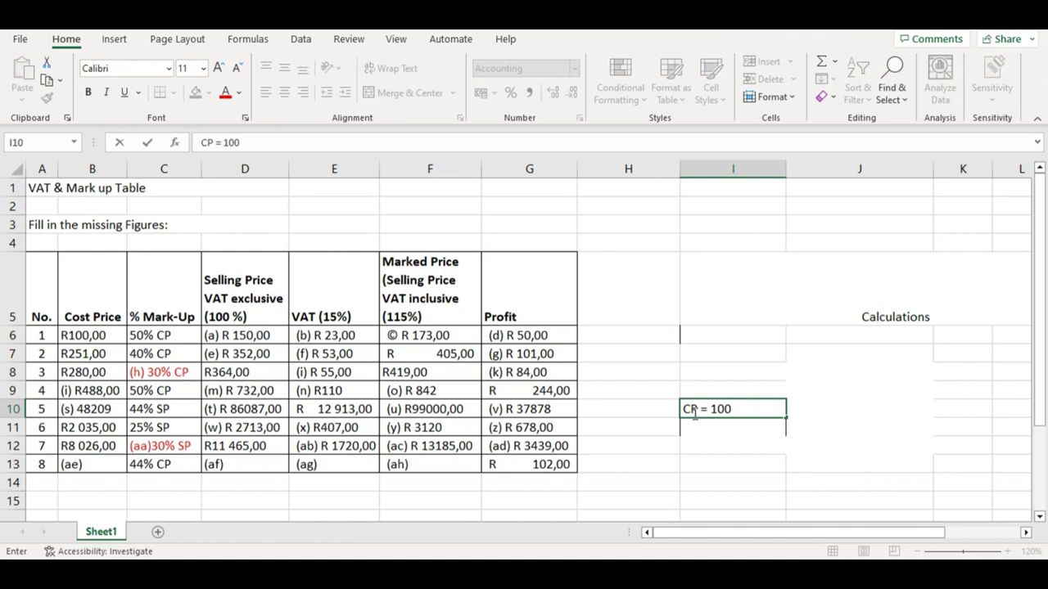
pyautogui.write('%')
pyautogui.press('Return')
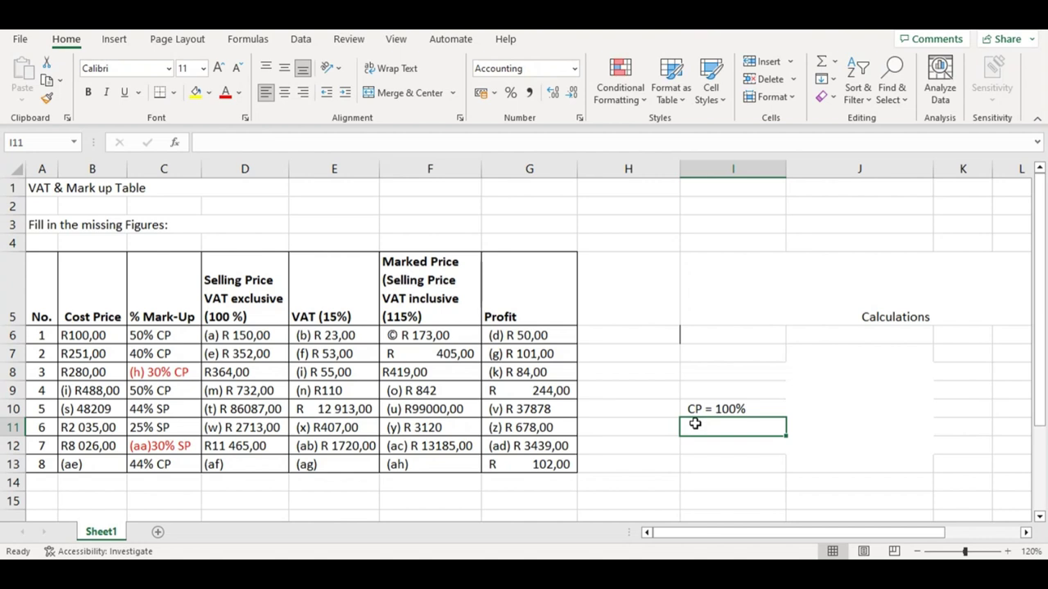
# - Enter "M-up = 44%" in I11 below the CP line
pyautogui.write('M')
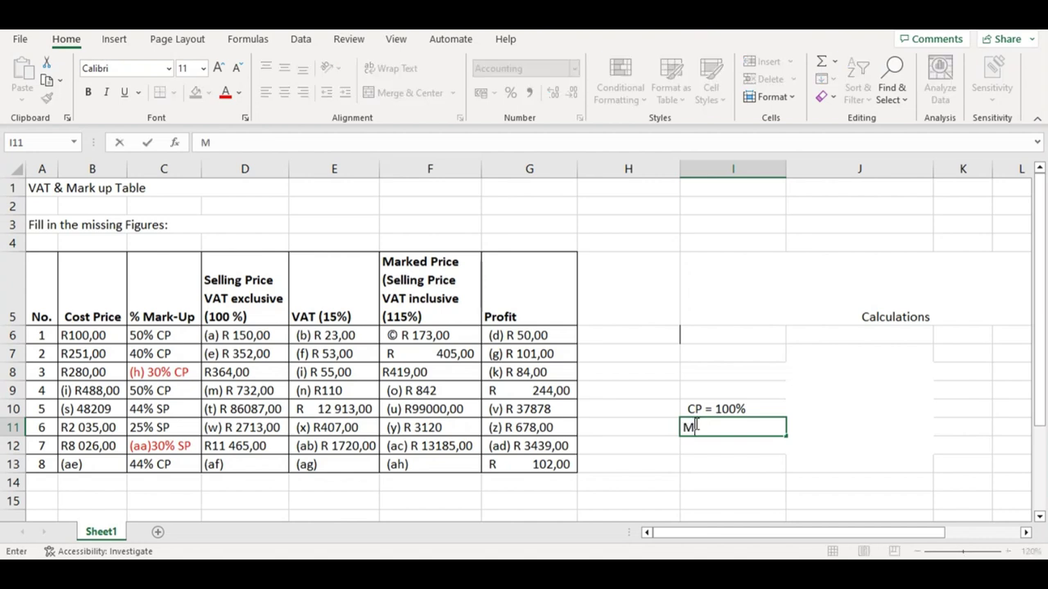
pyautogui.write('-up = 44%')
pyautogui.click(692, 451)
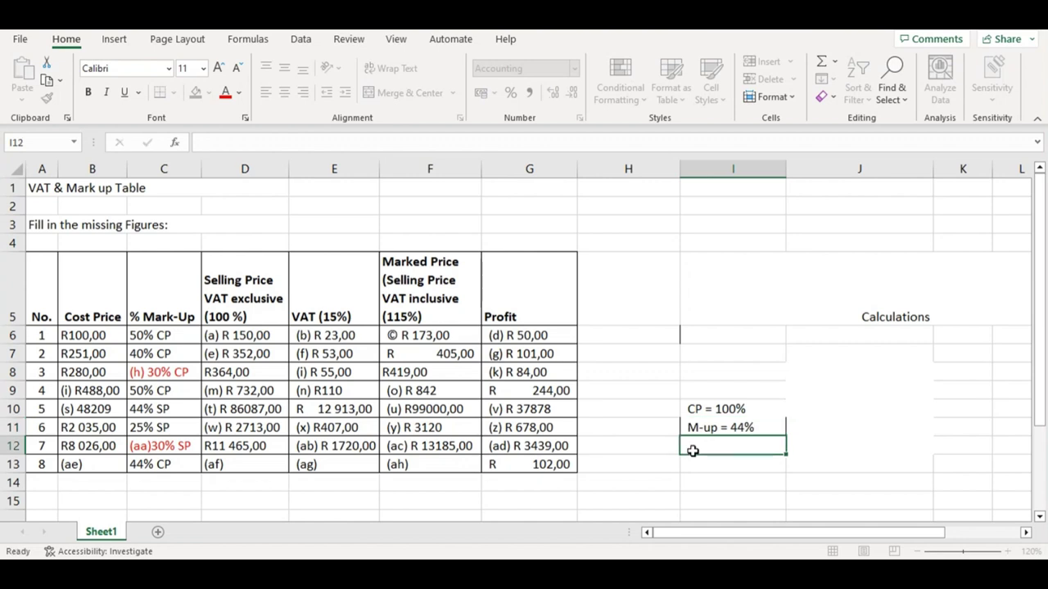
# - Enter "SP = 144%" in I12 below the M-up line
pyautogui.write('SP =')
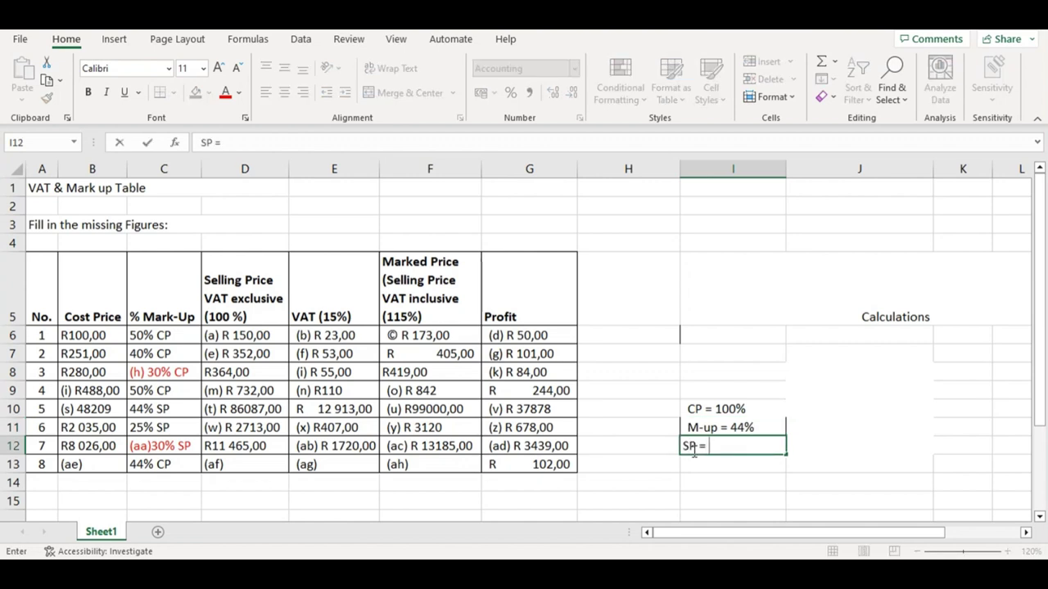
pyautogui.click(705, 406)
pyautogui.click(705, 424)
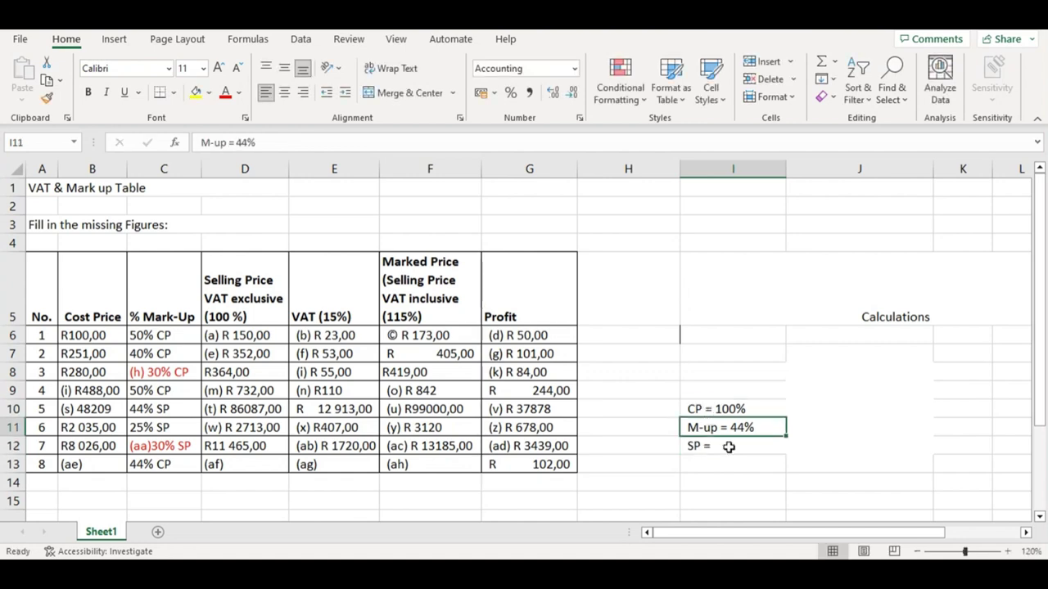
pyautogui.doubleClick(729, 446)
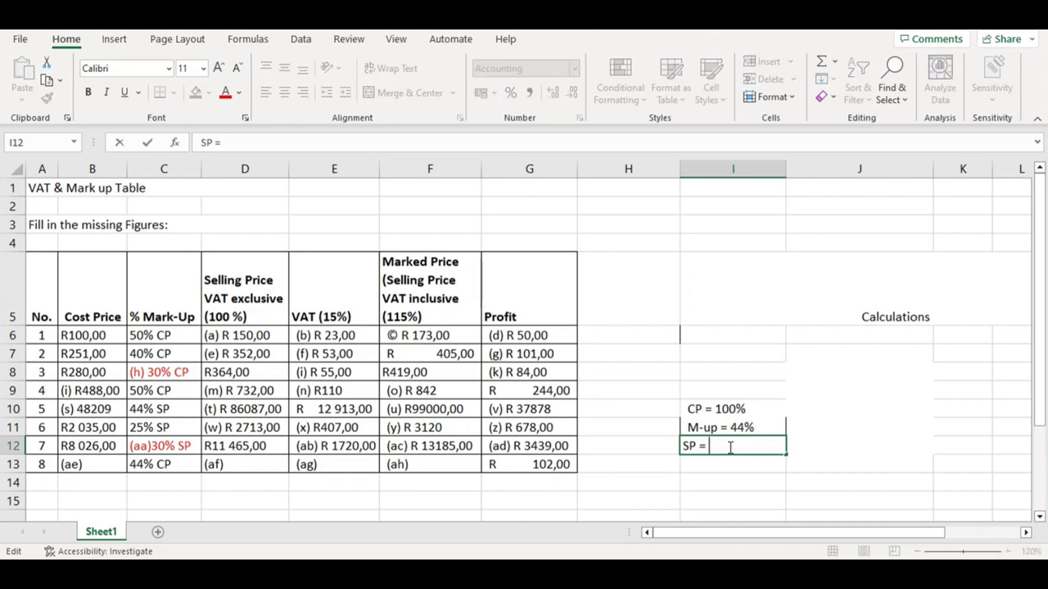
pyautogui.write('144%')
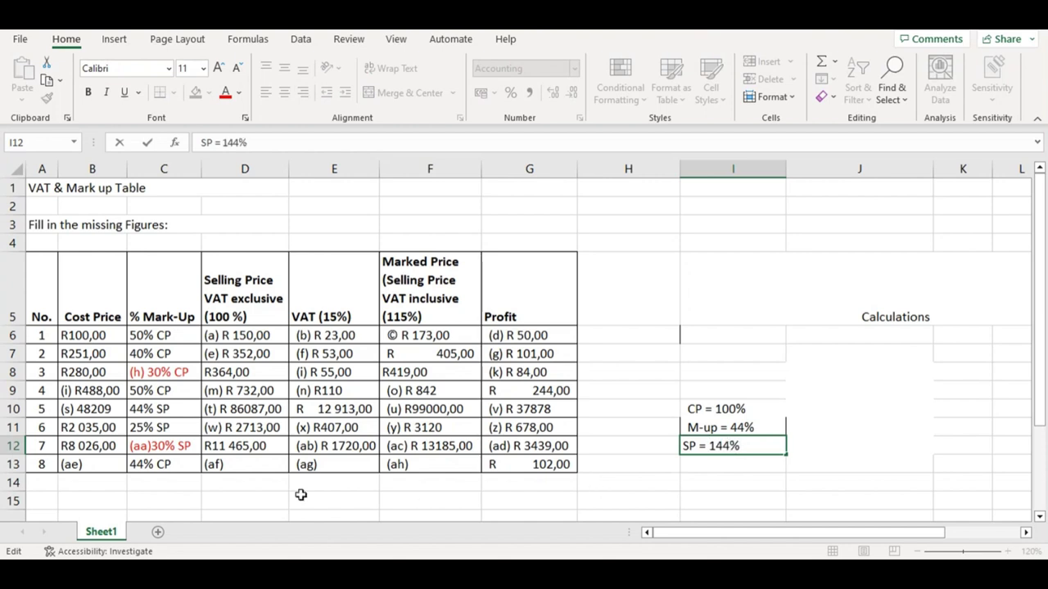
pyautogui.click(743, 505)
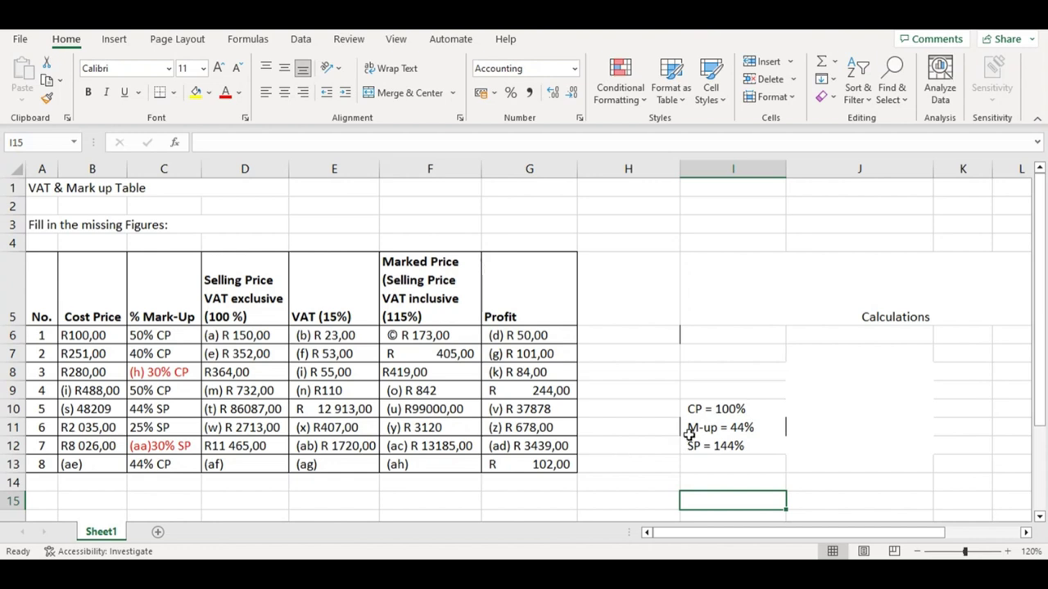
# - Change row No. 8's mark-up in C13 to "44% SP"
pyautogui.doubleClick(168, 463)
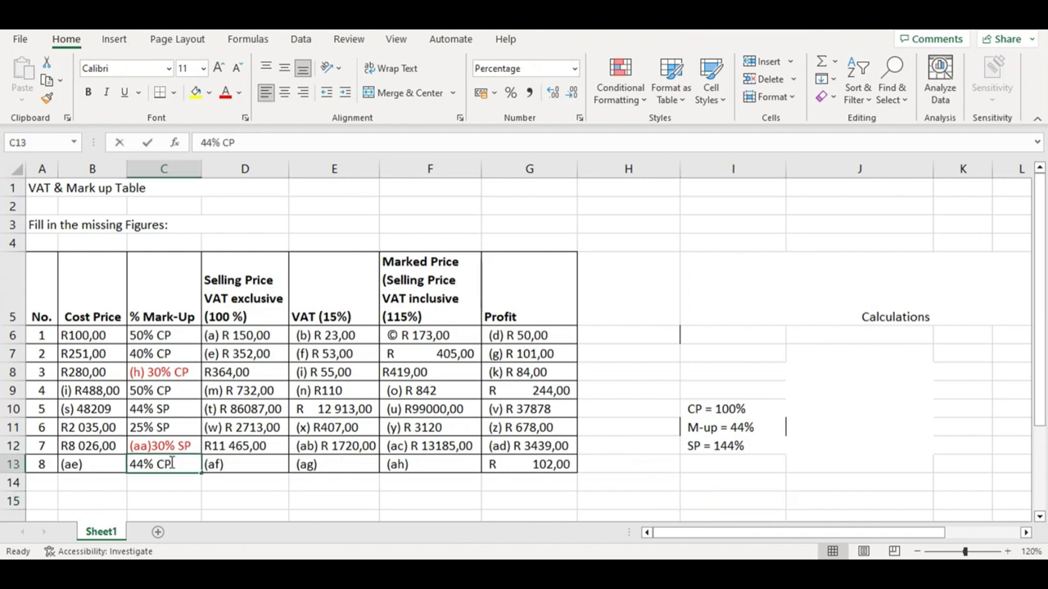
pyautogui.press('BackSpace')
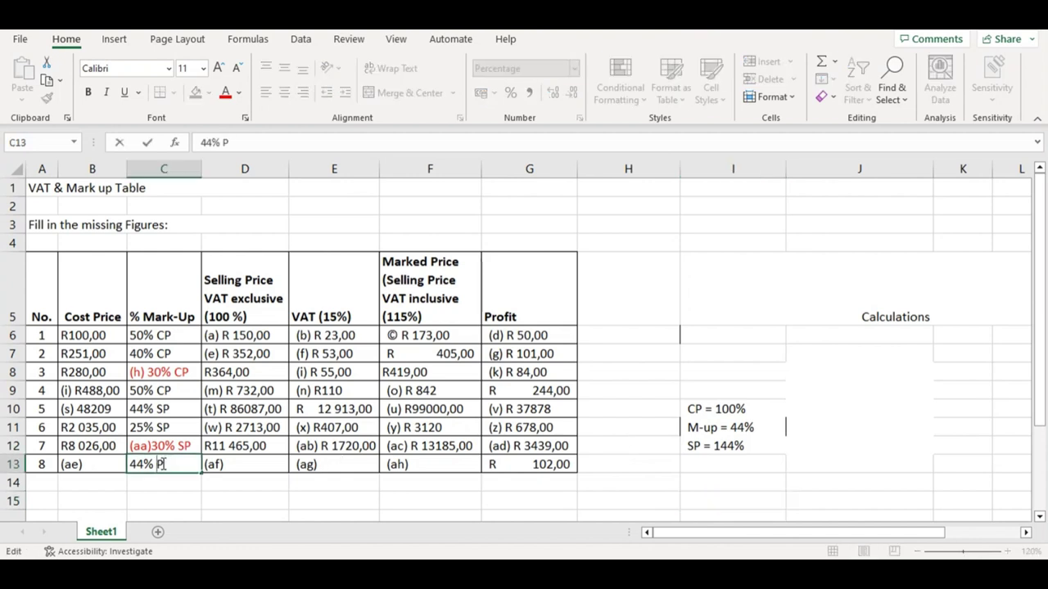
pyautogui.write('S')
# - Clear the CP, M-up and SP percentage lines from I10:I12
pyautogui.moveTo(696, 408); pyautogui.dragTo(743, 447)
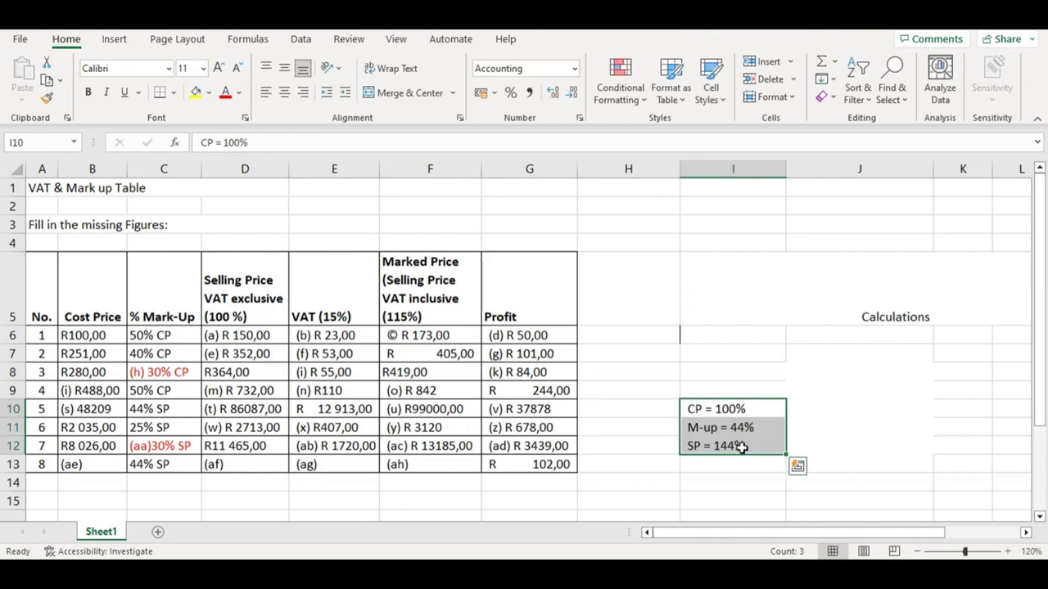
pyautogui.press('BackSpace')
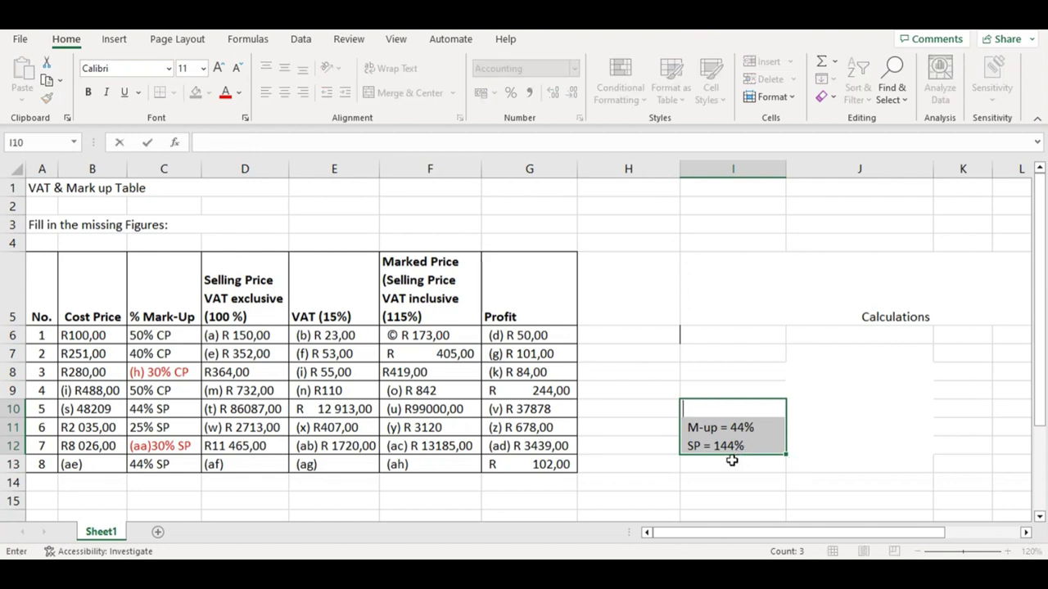
pyautogui.click(730, 461)
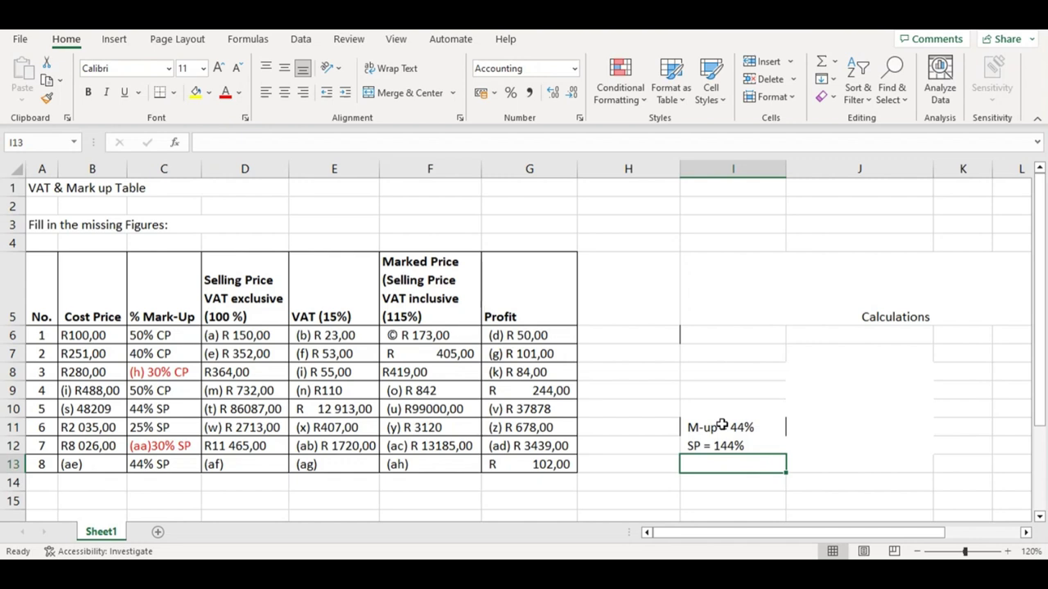
pyautogui.click(723, 425)
pyautogui.moveTo(723, 425); pyautogui.dragTo(729, 445)
pyautogui.press('BackSpace')
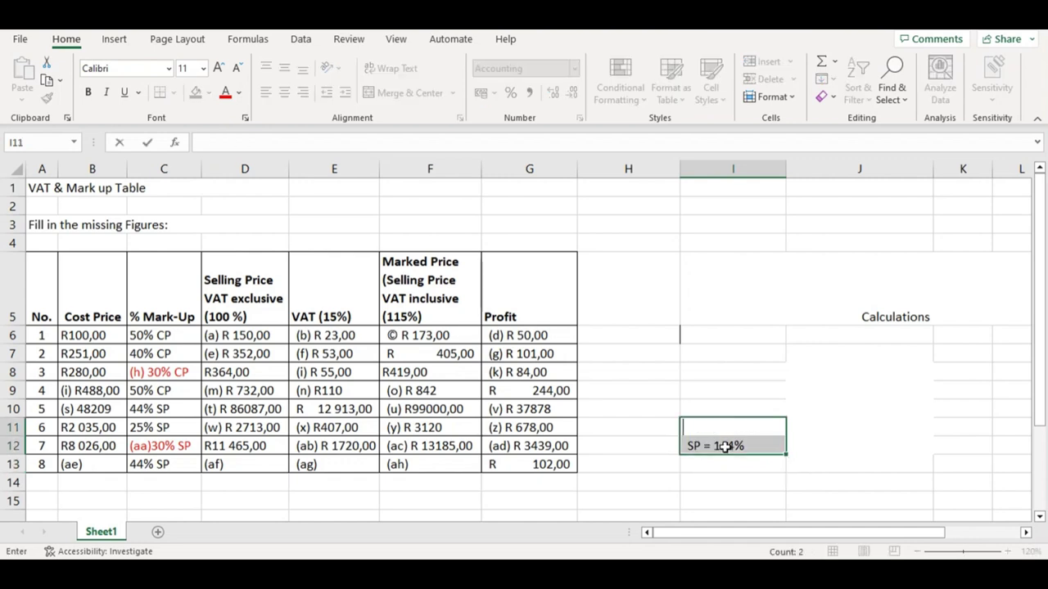
pyautogui.click(710, 445)
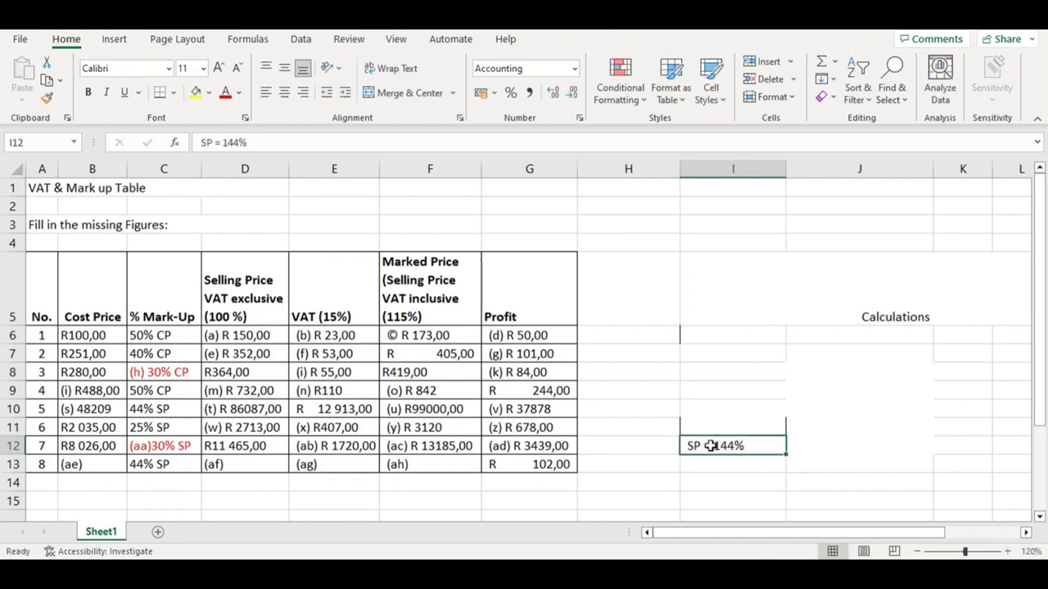
pyautogui.press('Delete')
pyautogui.click(695, 487)
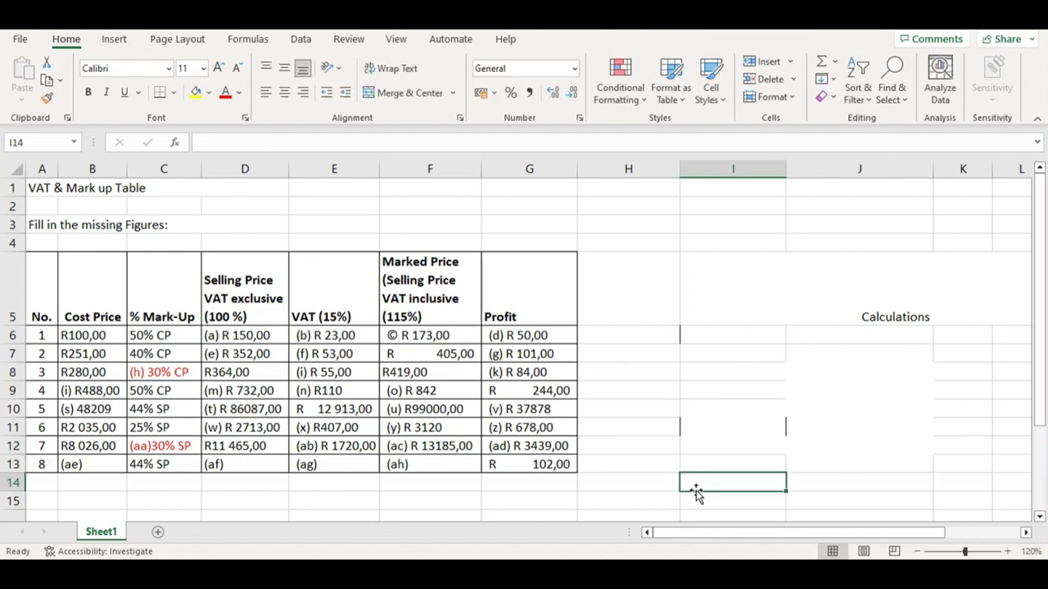
# - Enter the label "CP" in I11 and "M-up" in I12 for row No. 8's new calculation
pyautogui.click(711, 426)
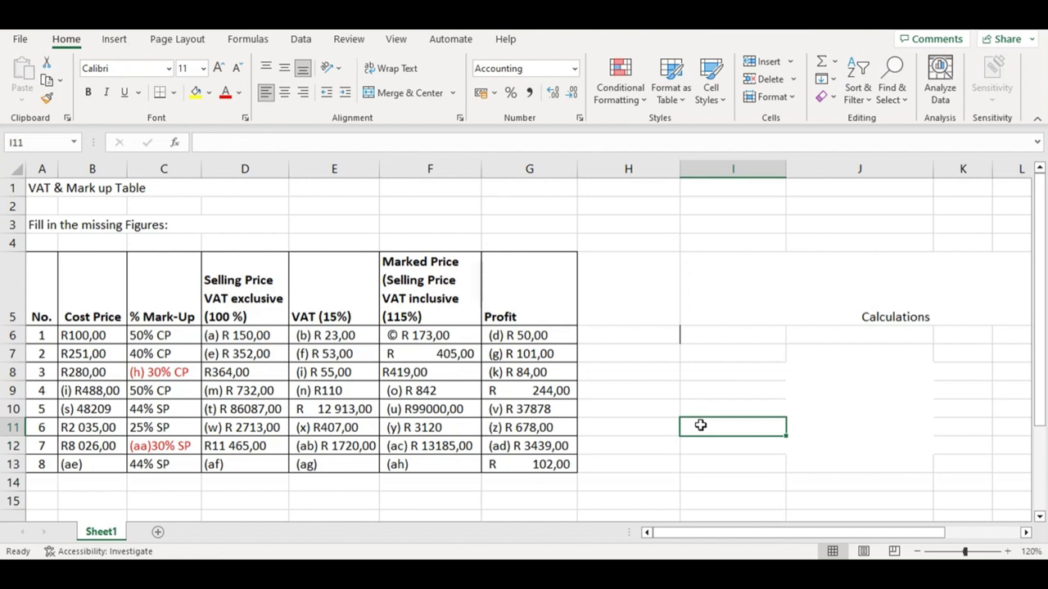
pyautogui.write('CP')
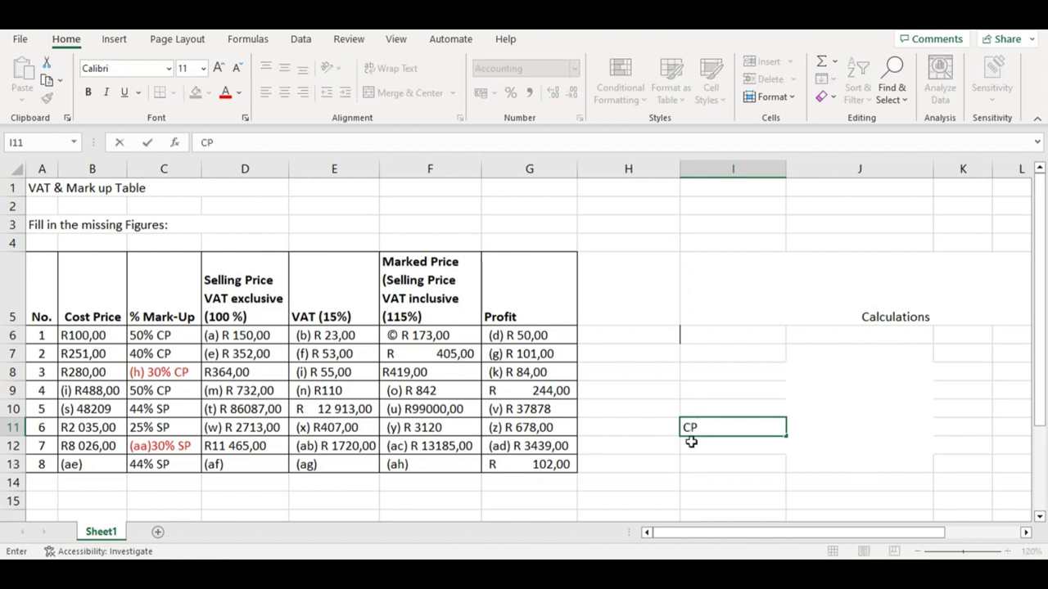
pyautogui.press('Return')
pyautogui.write('M')
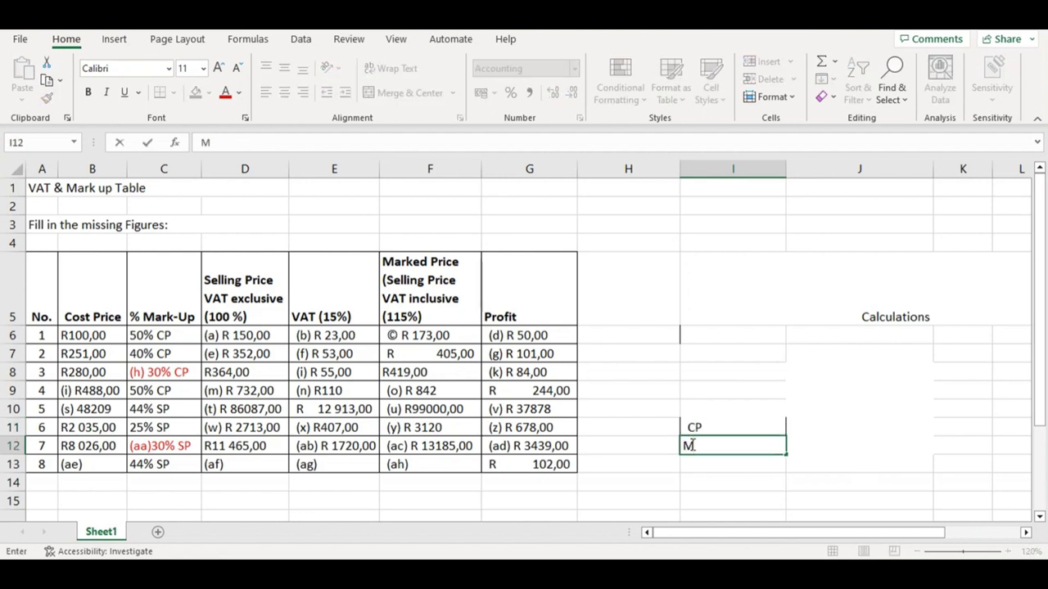
pyautogui.write('-up')
pyautogui.click(693, 463)
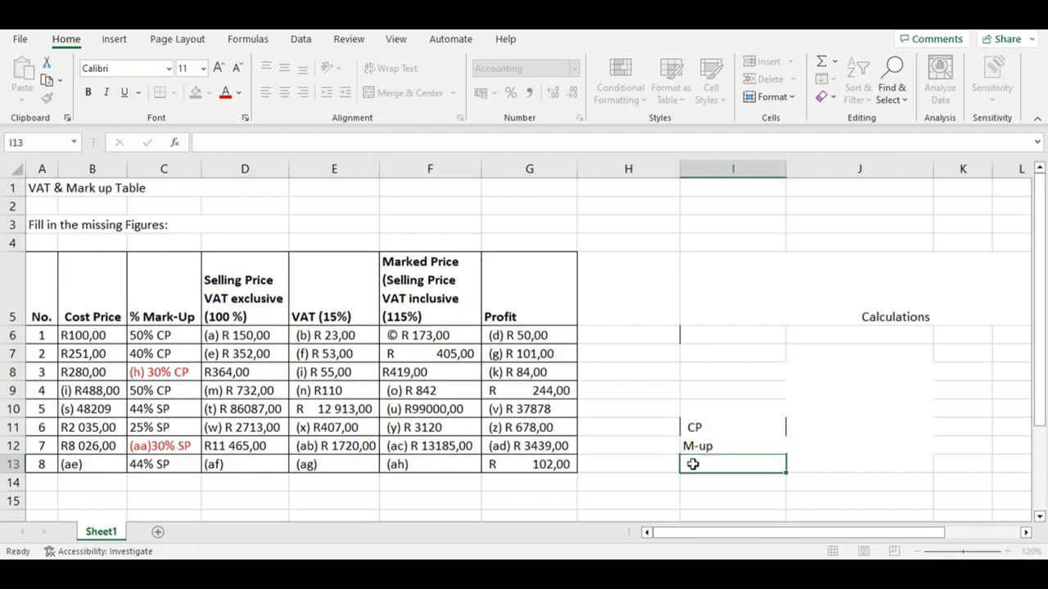
# - Enter "SP = 100%" in I13 below the M-up label
pyautogui.write('SP')
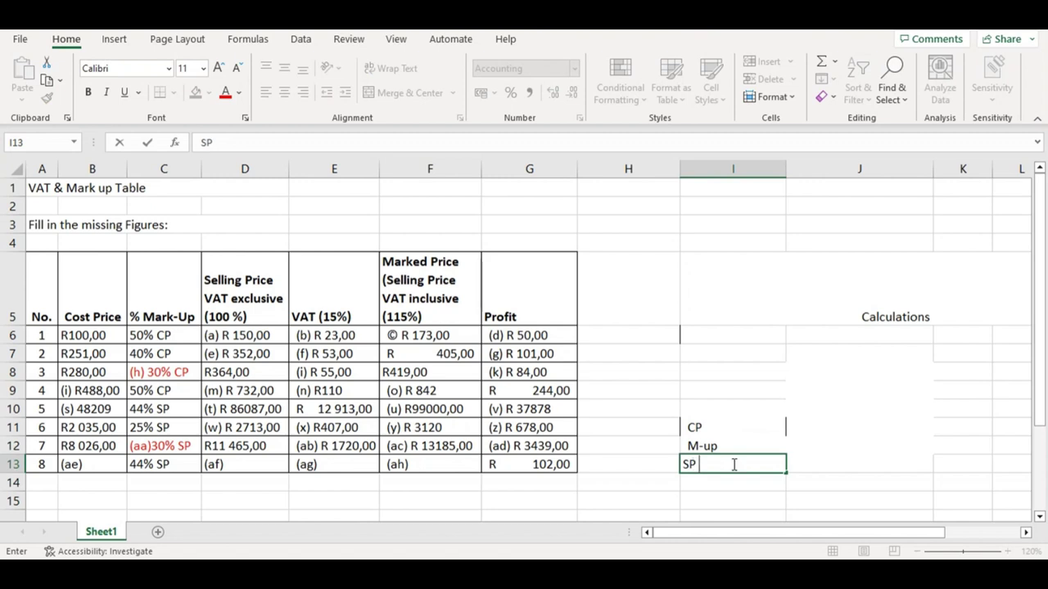
pyautogui.write(' +')
pyautogui.press('BackSpace')
pyautogui.write('= 100%')
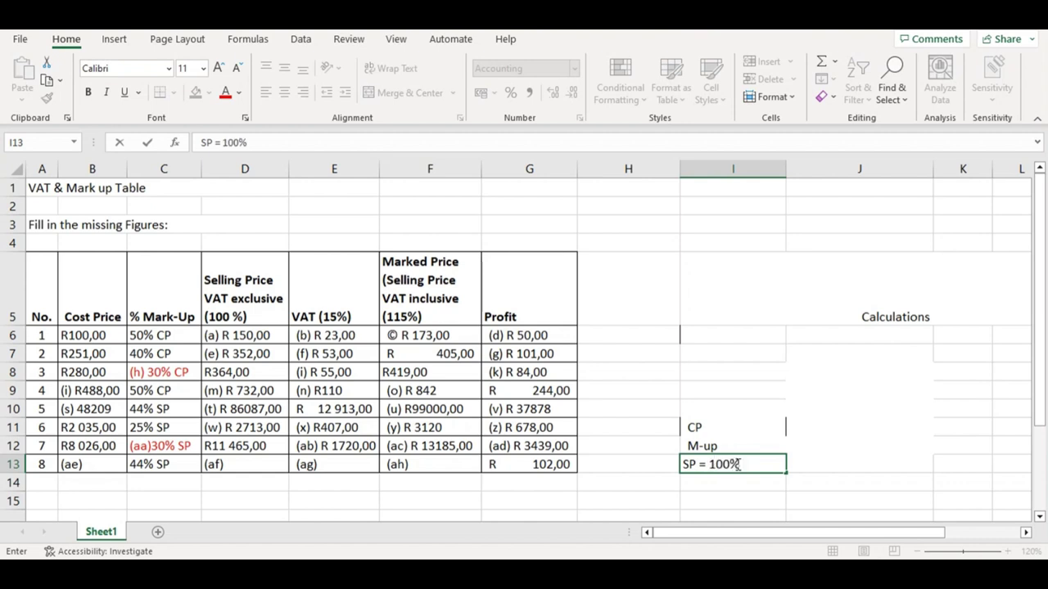
# - Complete the percentage lines as "M-up = 44%" in I12 and "CP = 56%" in I11
pyautogui.click(720, 442)
pyautogui.doubleClick(721, 444)
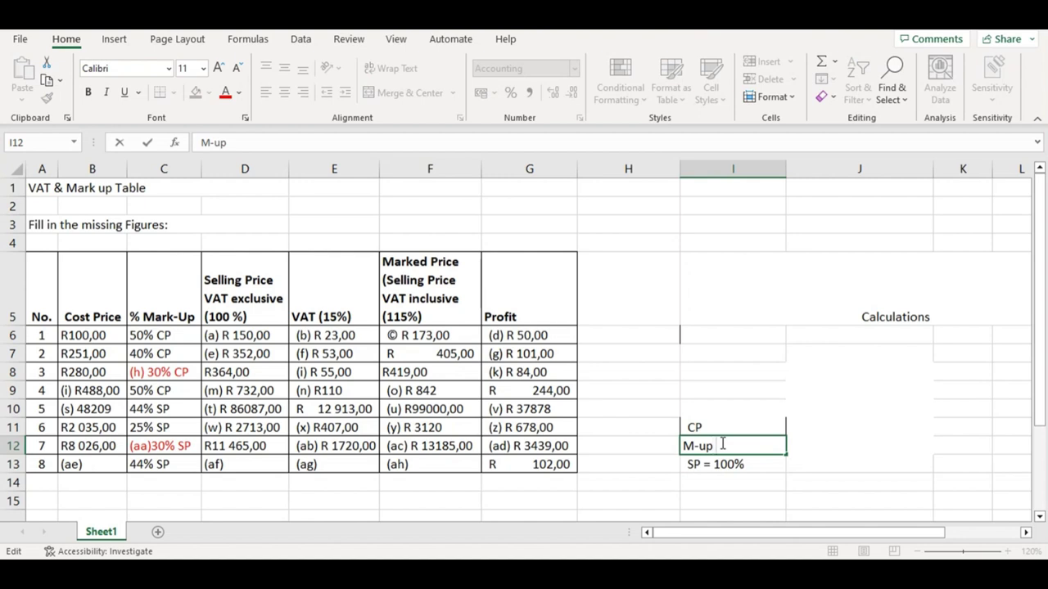
pyautogui.write('=44')
pyautogui.doubleClick(724, 426)
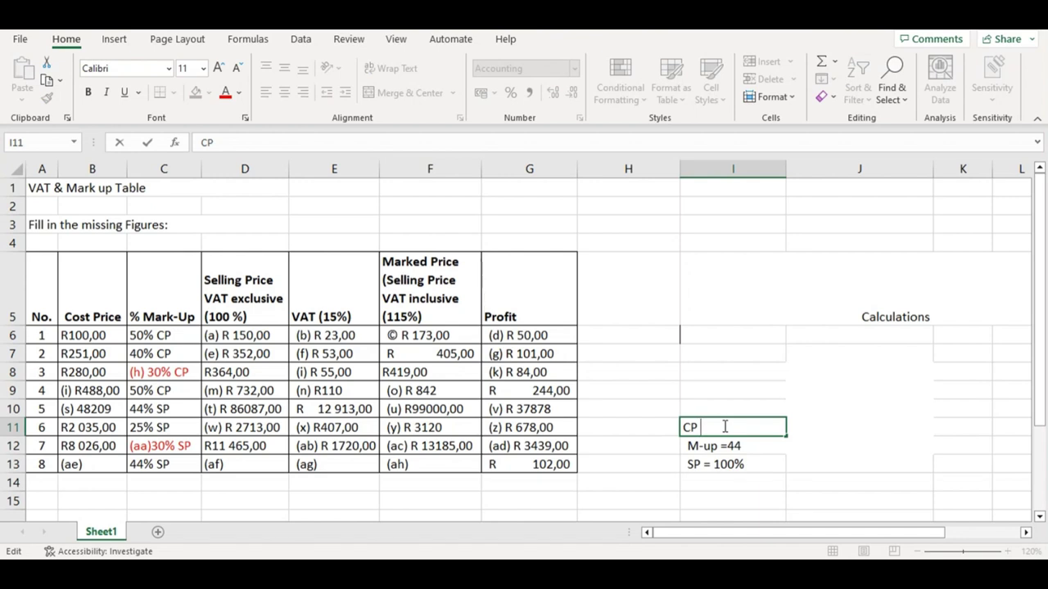
pyautogui.write('= 56%')
pyautogui.click(752, 445)
pyautogui.doubleClick(752, 445)
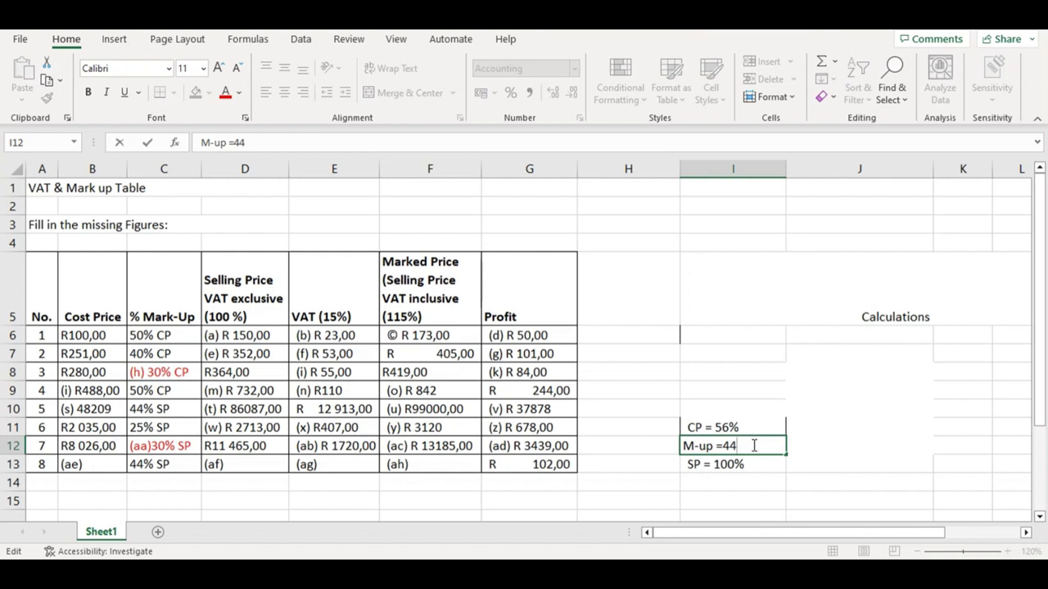
pyautogui.write('%')
pyautogui.click(725, 446)
pyautogui.click(831, 460)
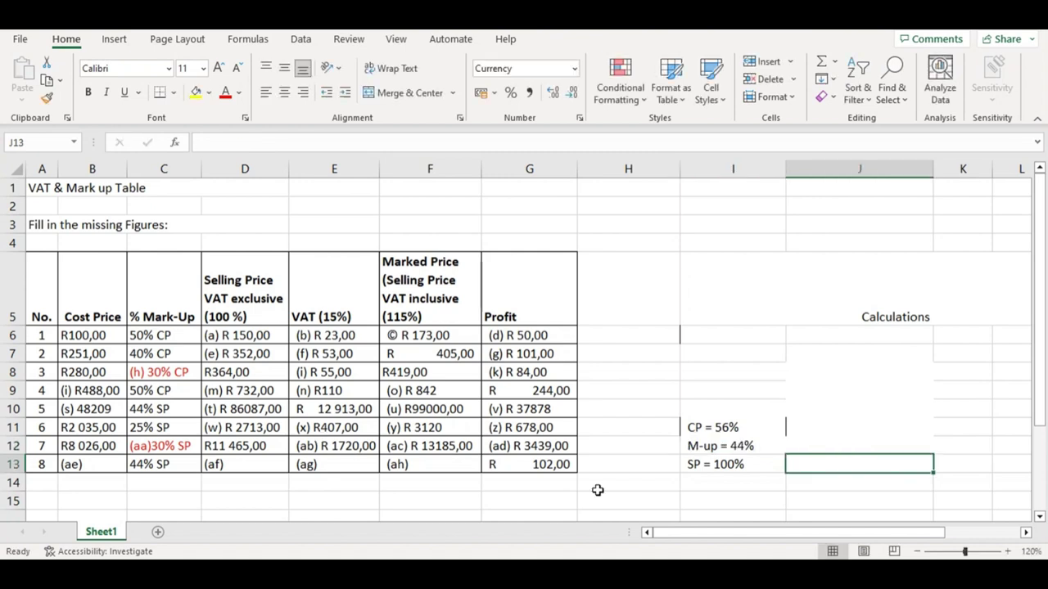
# - Enter row No. 8's profit as "R102" in J12 beside the M-up line
pyautogui.click(554, 468)
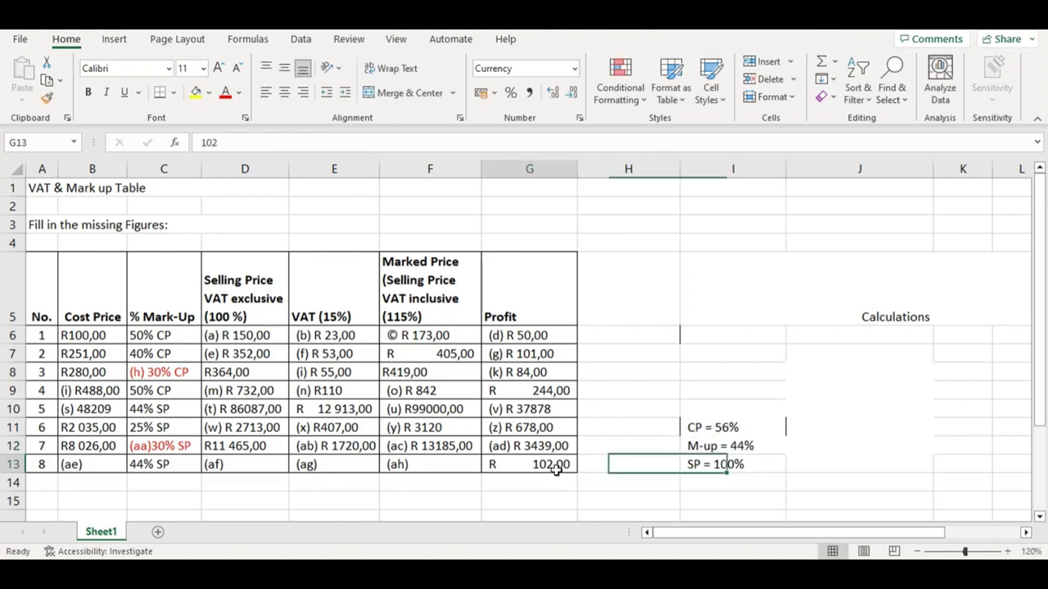
pyautogui.click(789, 446)
pyautogui.write('R')
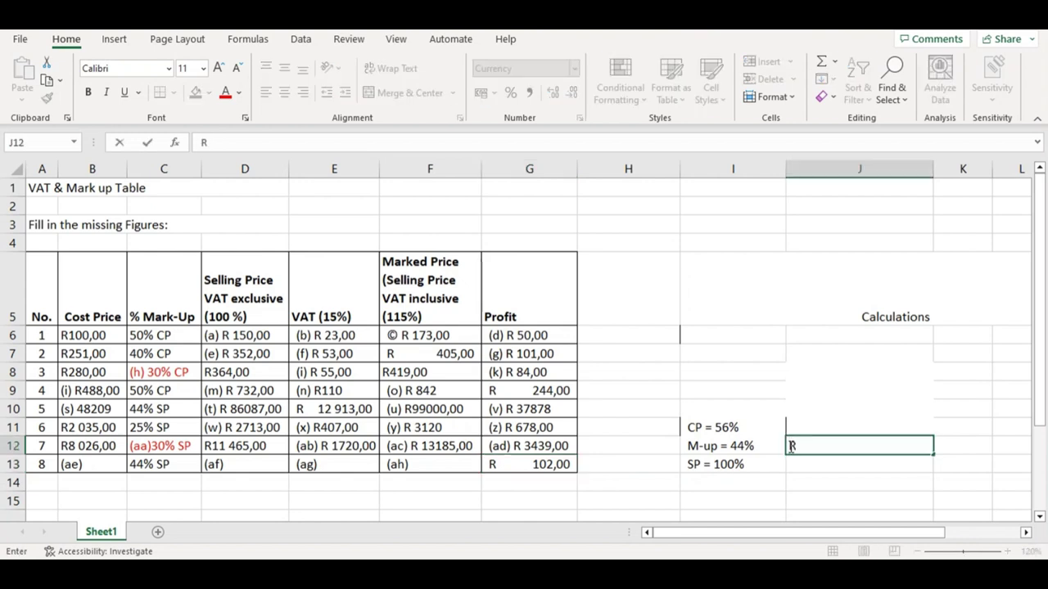
pyautogui.write('102')
pyautogui.click(82, 463)
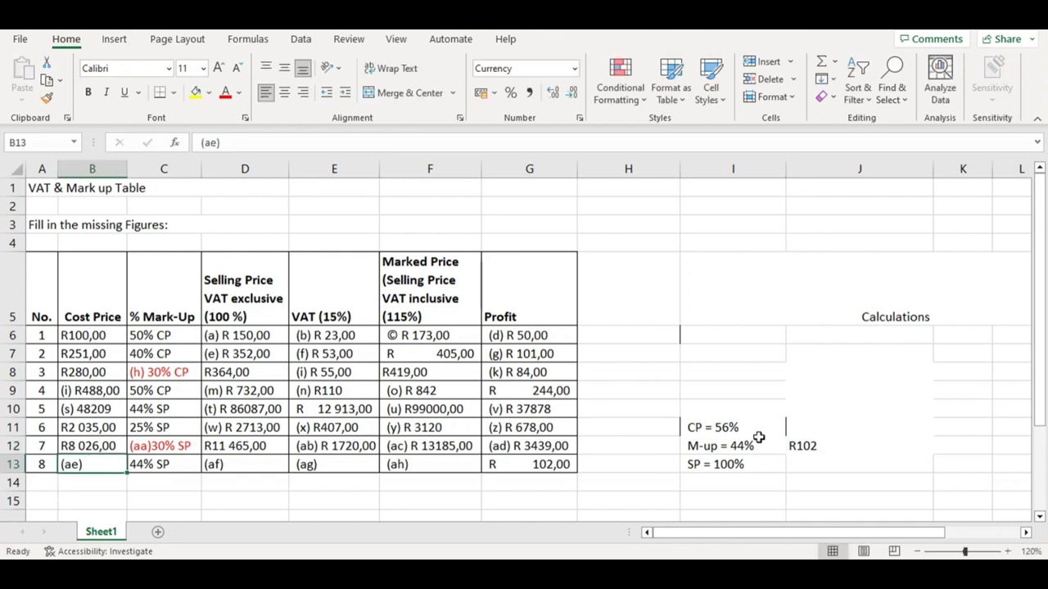
# - Write the cost price calculation "102 x 56/44 =" in J11 beside the CP line
pyautogui.click(813, 433)
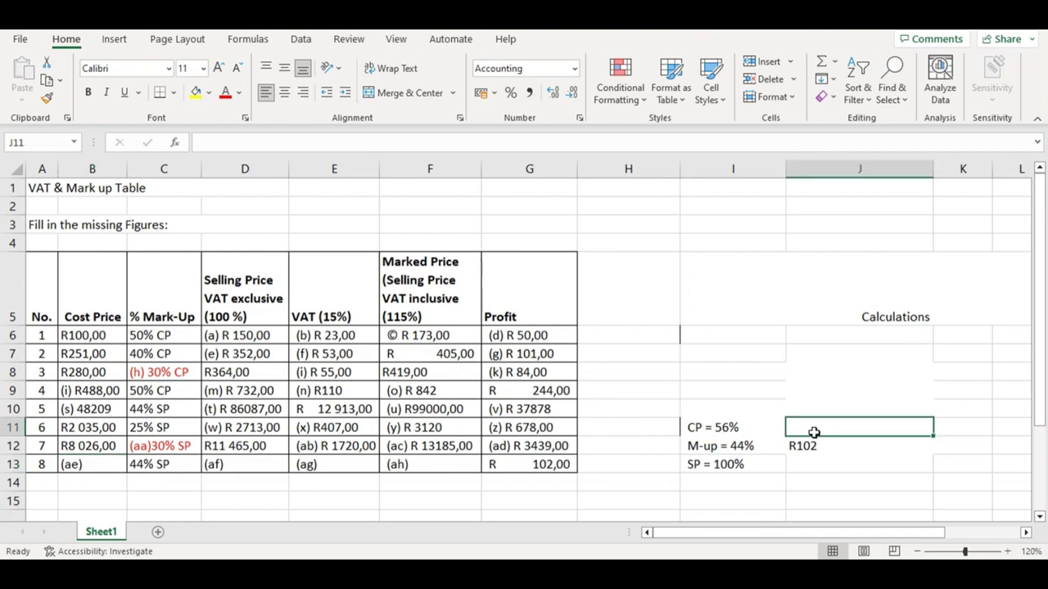
pyautogui.write('1')
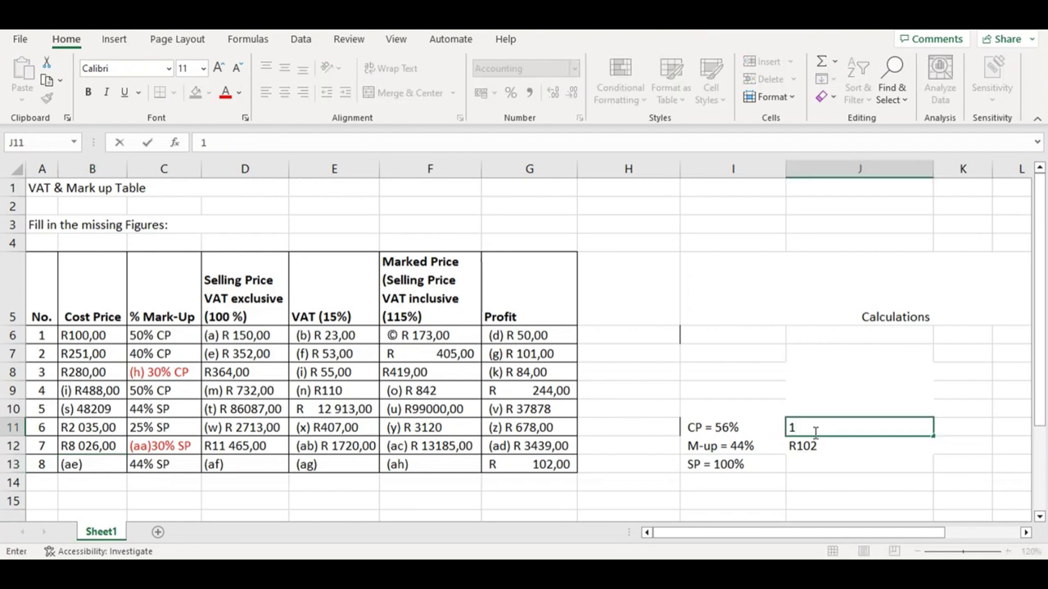
pyautogui.write('02 x 56')
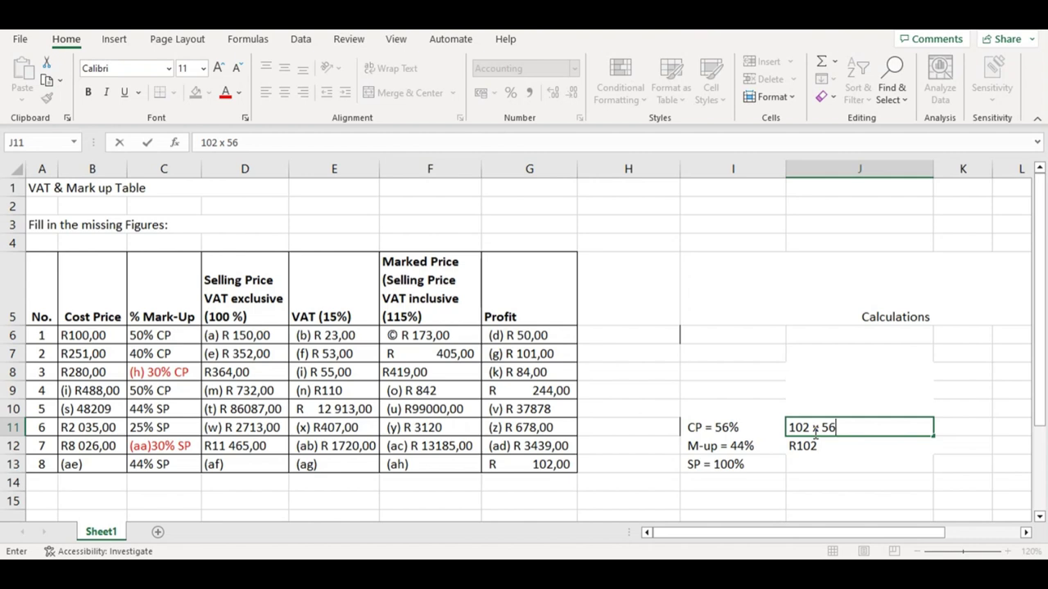
pyautogui.write('/')
pyautogui.write('44 =')
# - Add "R 130,00" after (ae) as row No. 8's cost price in B13
pyautogui.doubleClick(97, 464)
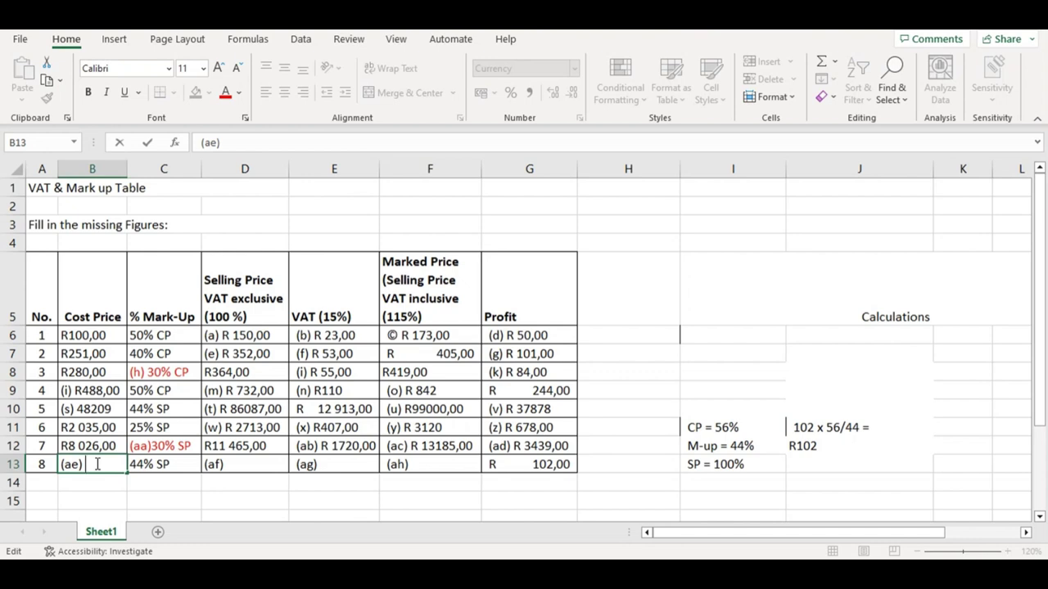
pyautogui.write('1')
pyautogui.press('BackSpace')
pyautogui.write('R 135')
pyautogui.press('BackSpace')
pyautogui.write('0')
pyautogui.press('BackSpace')
pyautogui.write('0,00')
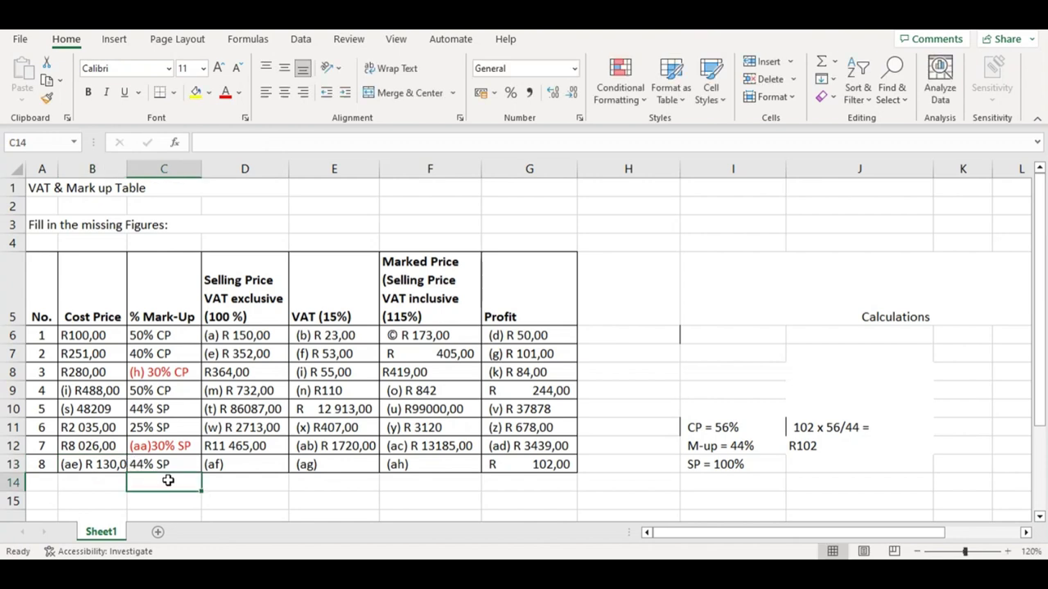
# - Write the selling price calculation "102 x 100/44" in J13 beside the SP line
pyautogui.click(245, 460)
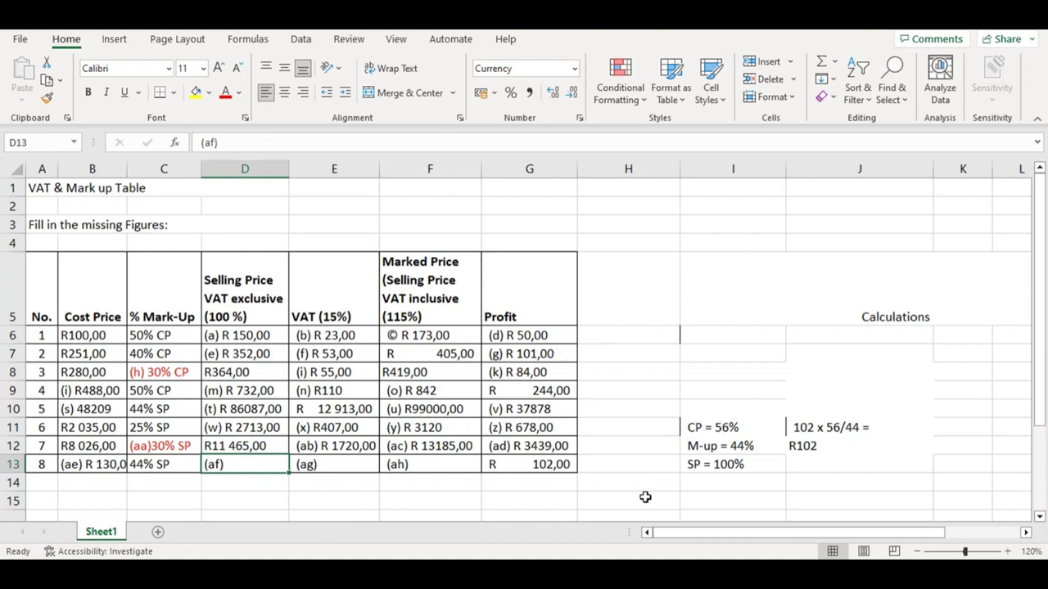
pyautogui.doubleClick(800, 464)
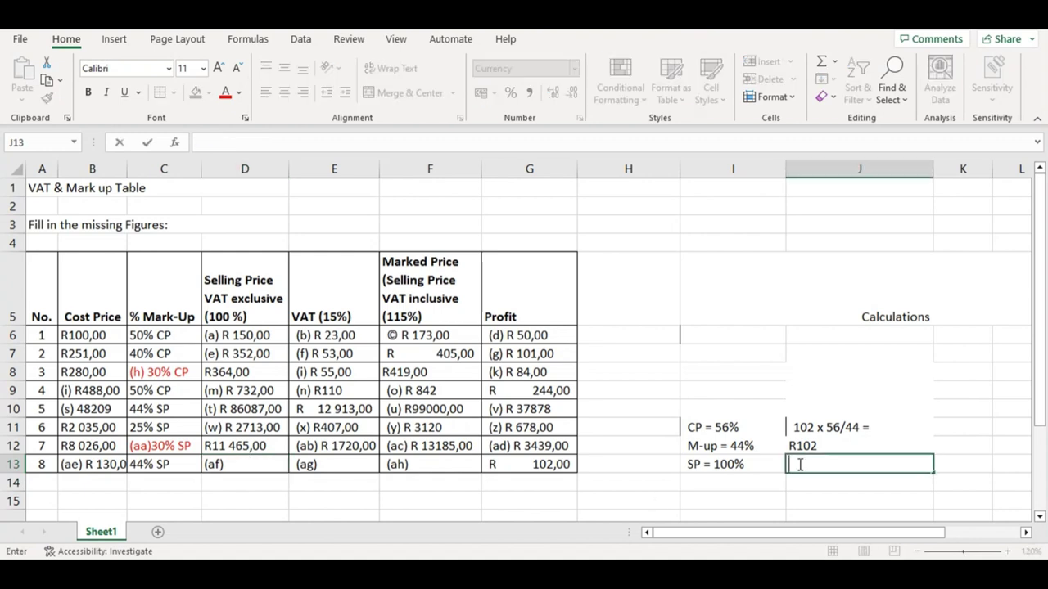
pyautogui.write('102 x100')
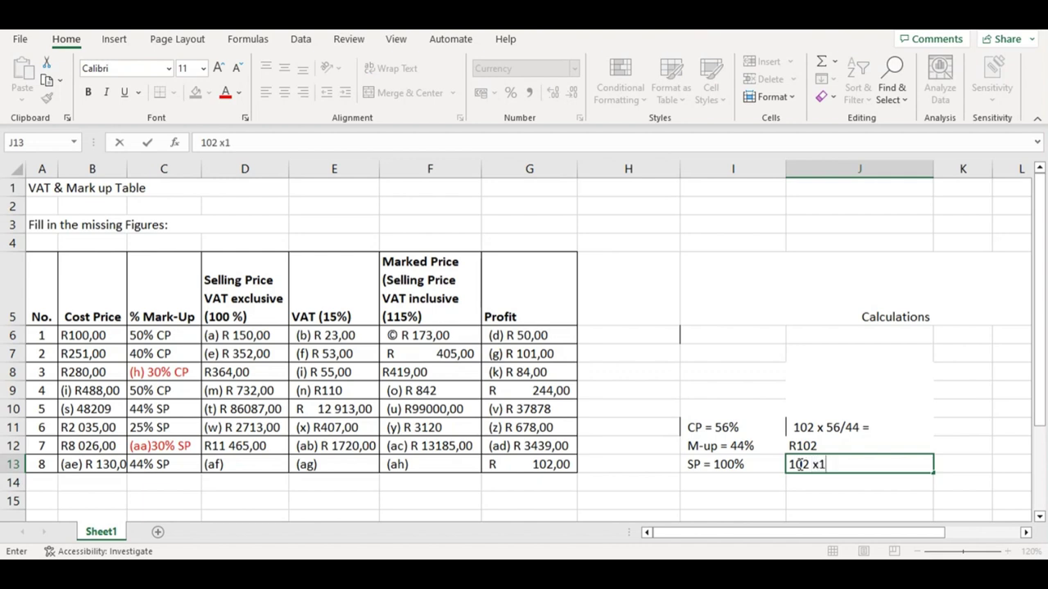
pyautogui.press('BackSpace')
pyautogui.press('BackSpace')
pyautogui.press('BackSpace')
pyautogui.write('100/44')
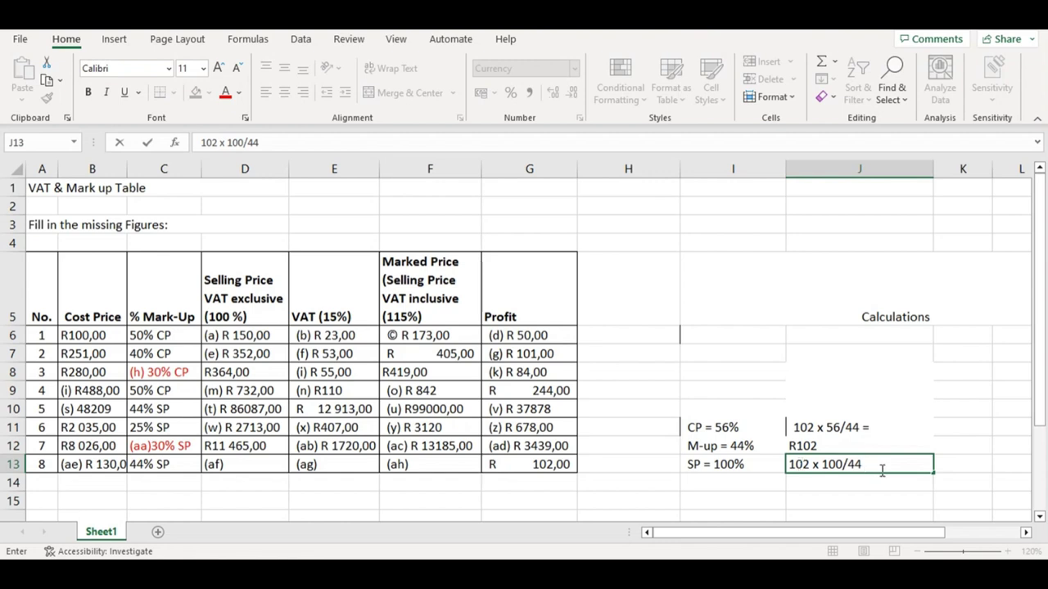
# - Finish row No. 8's selling price calculation in J13 with "=" and add "R 232,00" after (af) in D13
pyautogui.write('=')
pyautogui.doubleClick(242, 468)
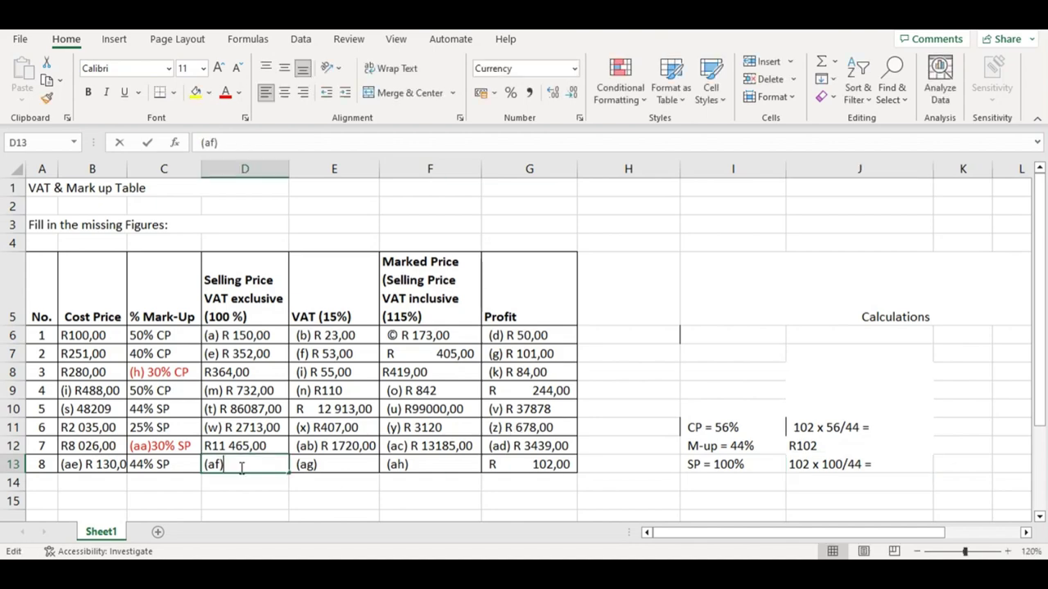
pyautogui.write('R')
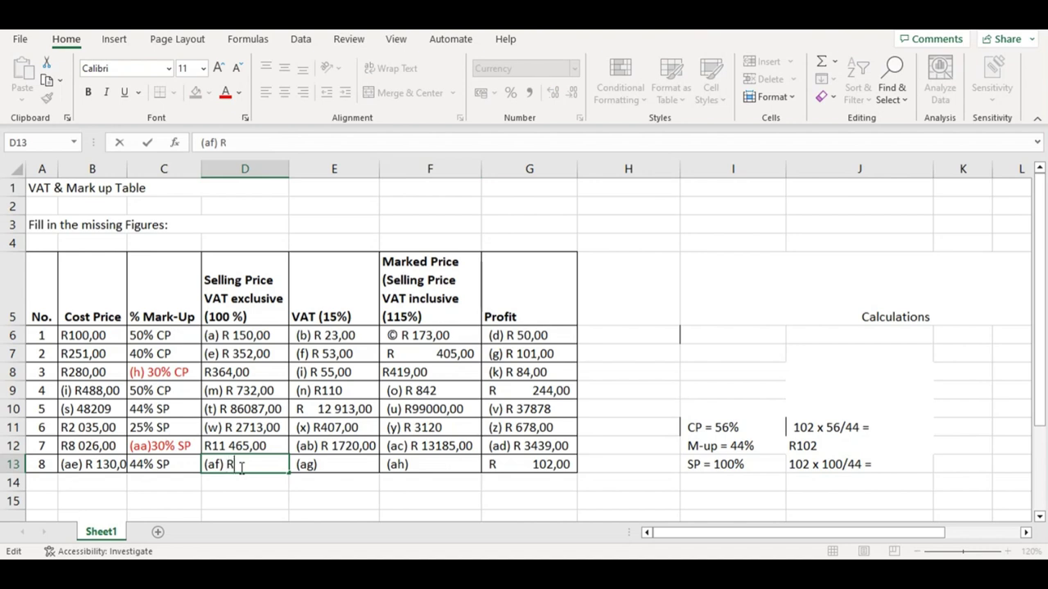
pyautogui.write(' 23')
pyautogui.write('2')
pyautogui.press('BackSpace')
pyautogui.write(',')
pyautogui.write('00')
pyautogui.press('BackSpace')
pyautogui.press('BackSpace')
pyautogui.write('00')
pyautogui.click(327, 481)
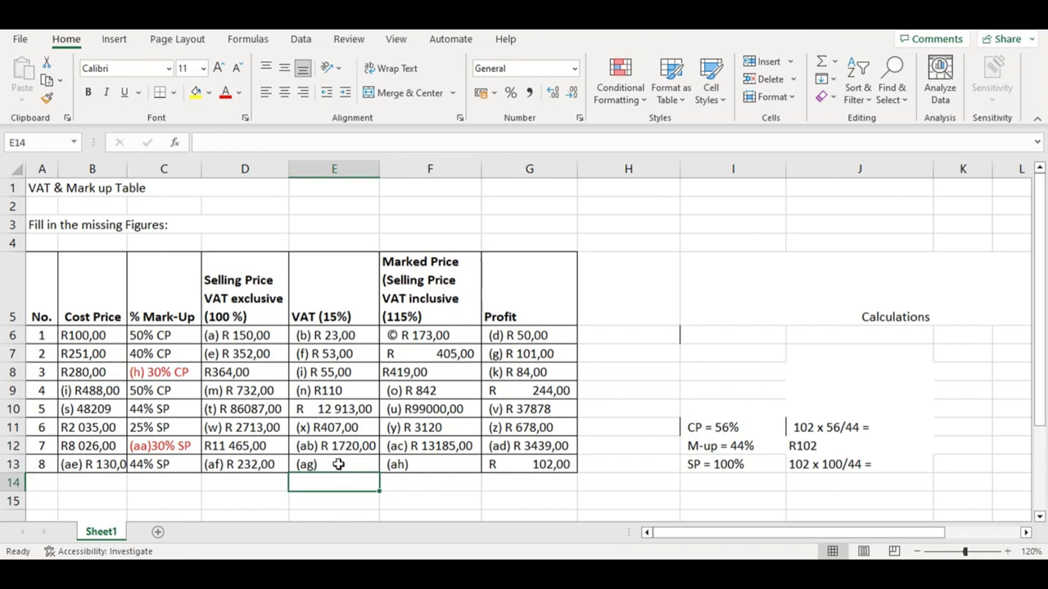
# - Clear row No. 8's cost price, mark-up and selling price workings from I11:J13
pyautogui.doubleClick(338, 464)
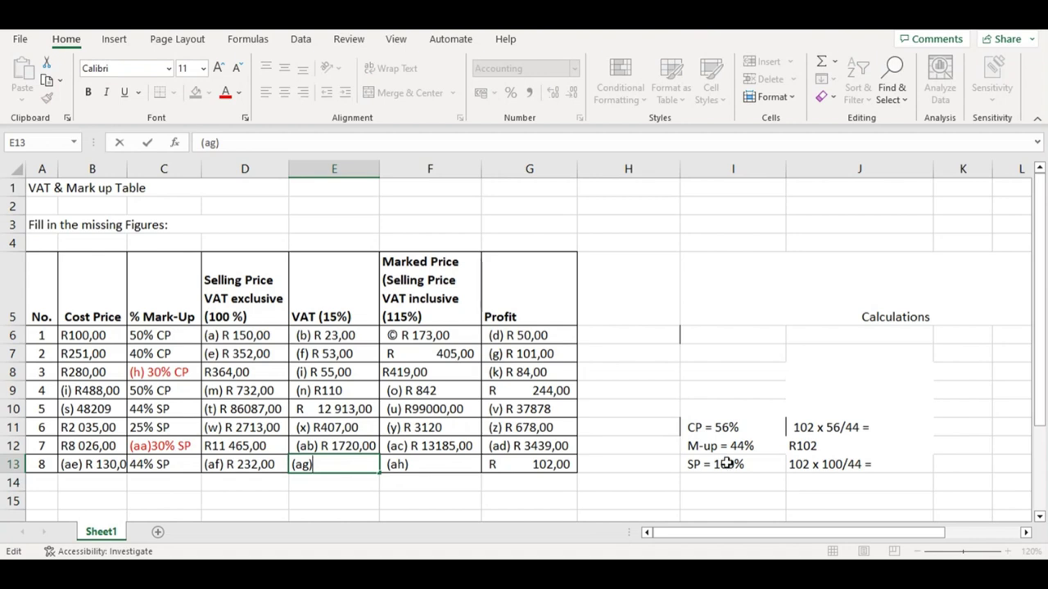
pyautogui.moveTo(724, 428); pyautogui.dragTo(832, 470)
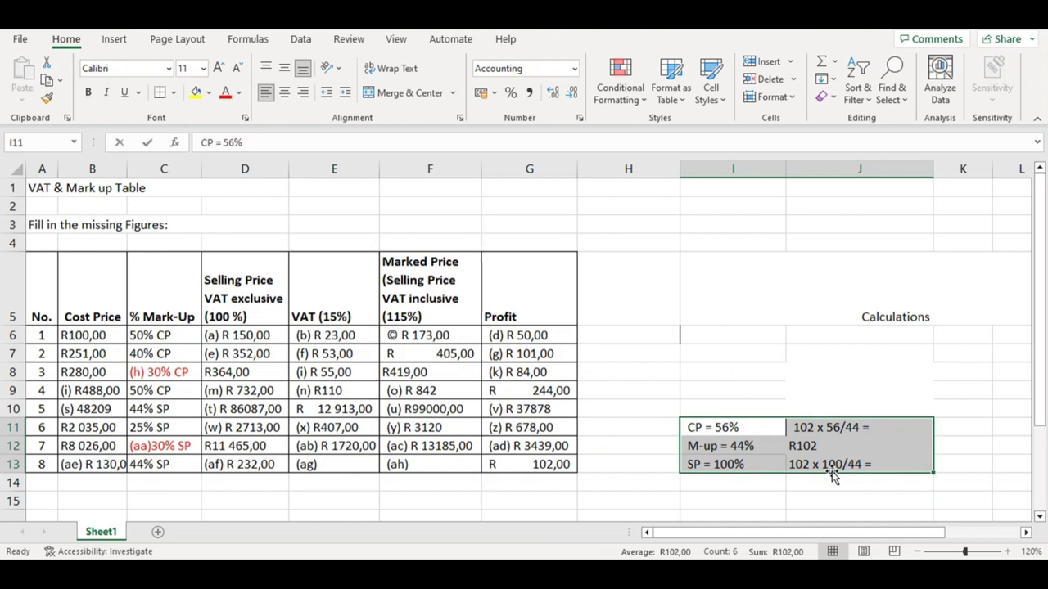
pyautogui.press('BackSpace')
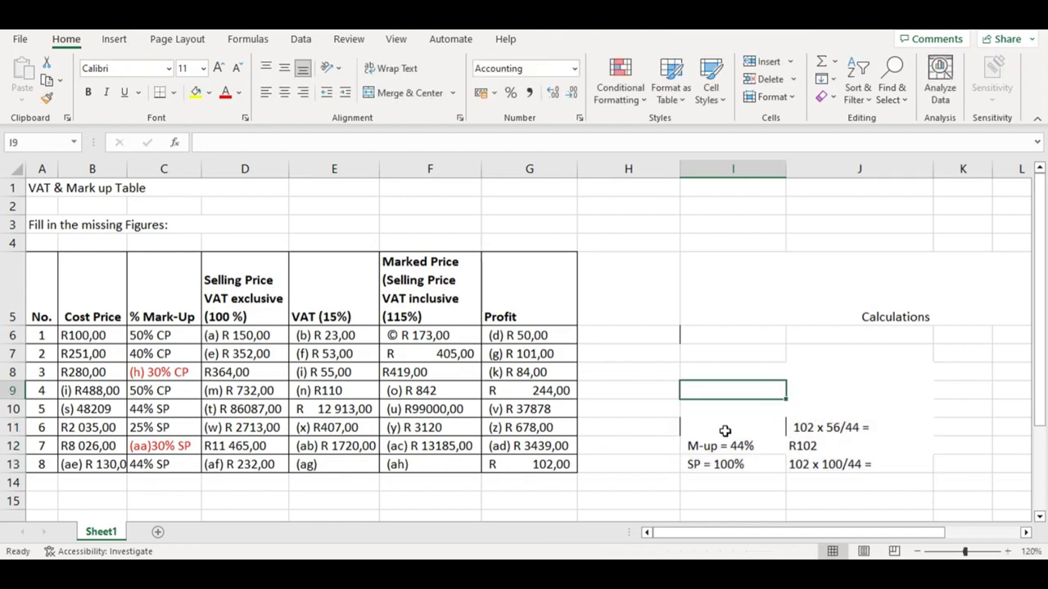
pyautogui.press('Escape')
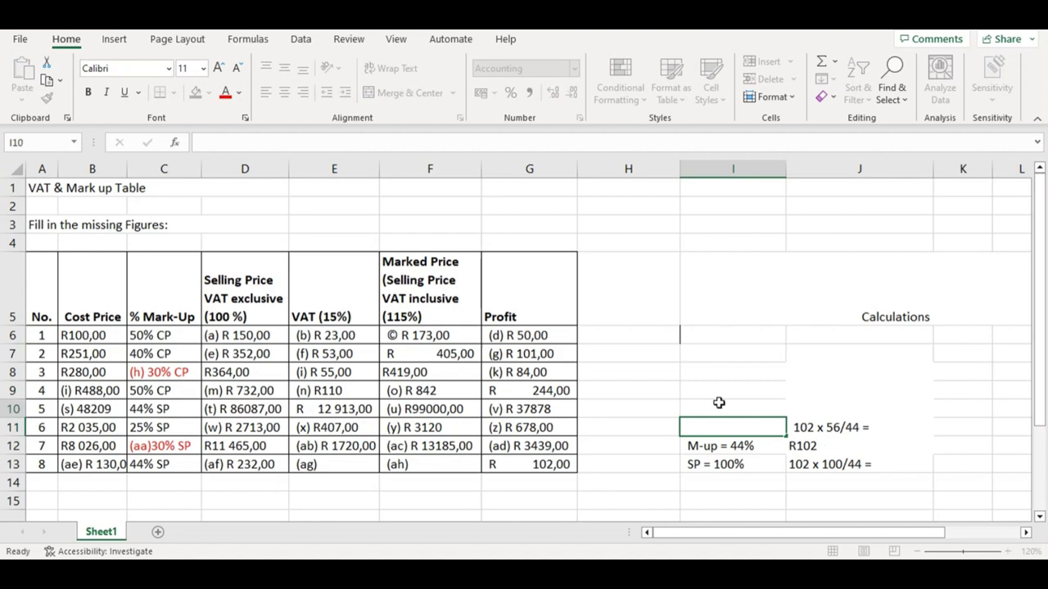
pyautogui.moveTo(764, 429); pyautogui.dragTo(816, 464)
pyautogui.press('Delete')
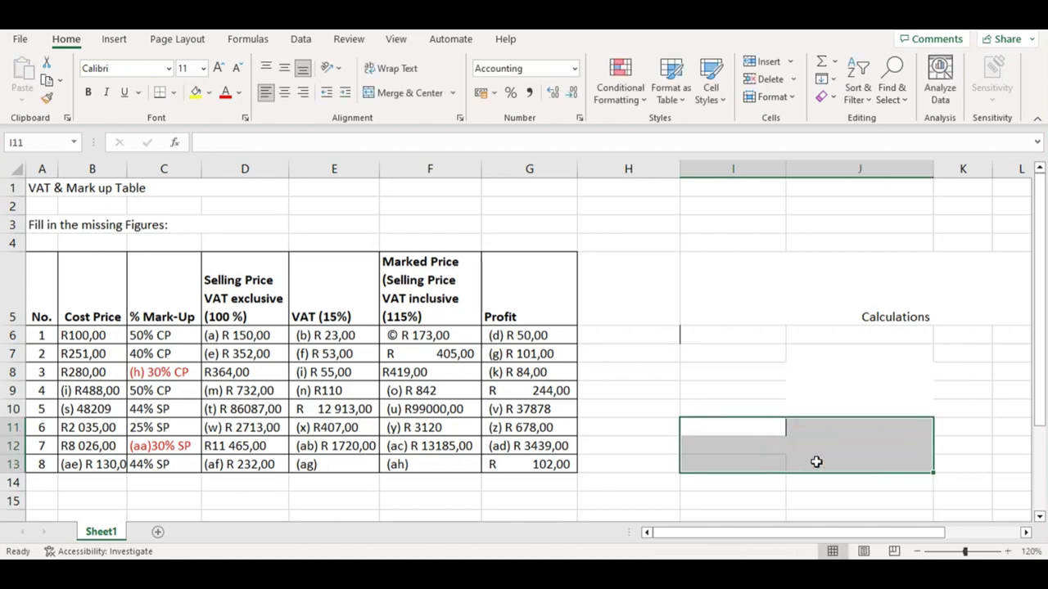
# - Write row No. 8's VAT calculation "232 x15/100 =" in I12
pyautogui.click(710, 448)
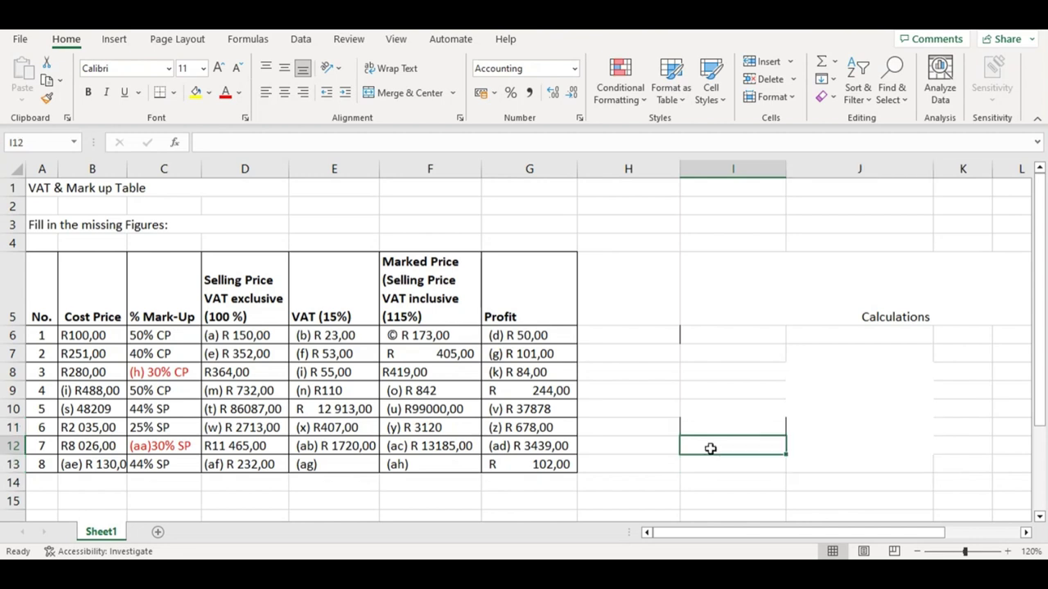
pyautogui.write('232')
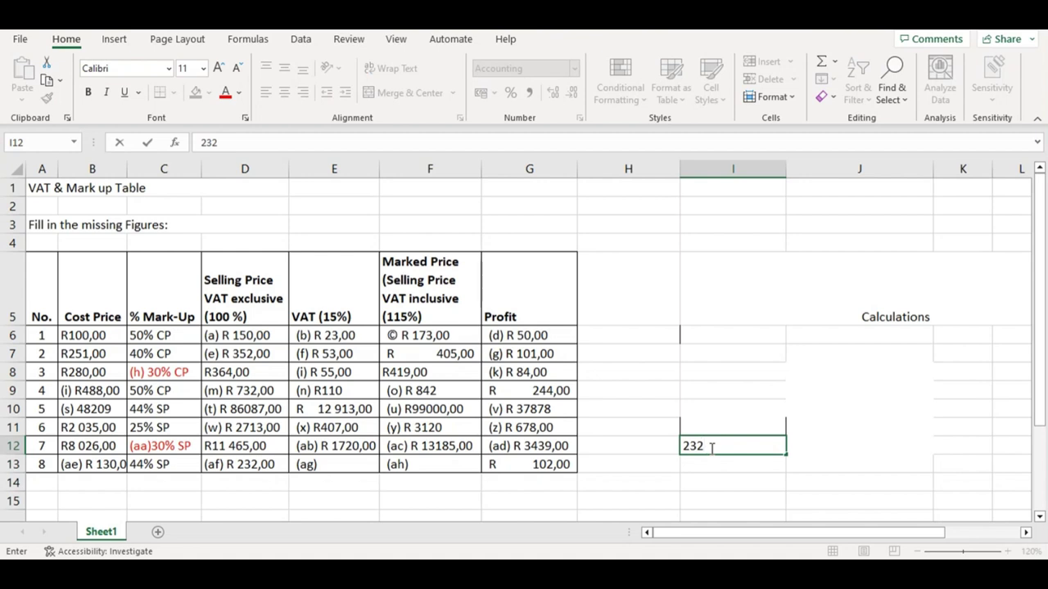
pyautogui.write(' x15/')
pyautogui.write('100')
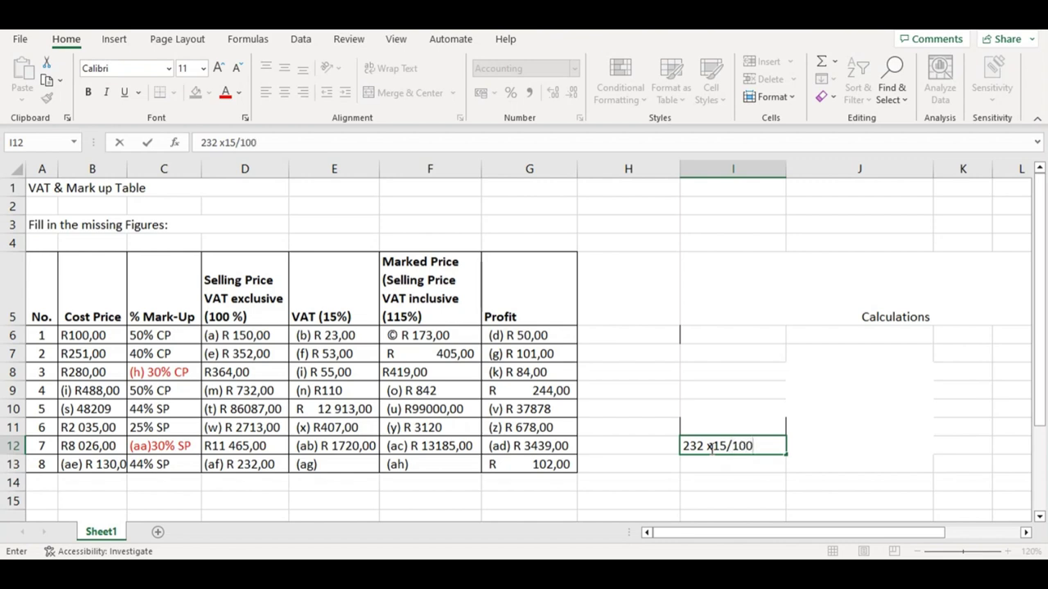
pyautogui.write(' =')
# - Add "R 35,00" after (ag) as row No. 8's VAT in E13, with a comma as the decimal separator
pyautogui.click(357, 464)
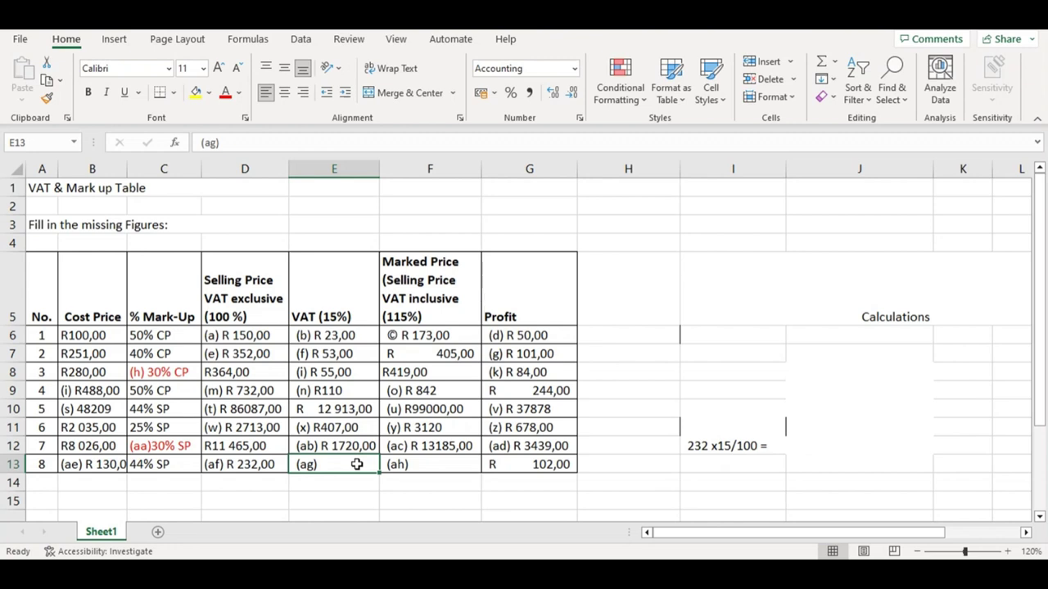
pyautogui.doubleClick(357, 464)
pyautogui.write('R')
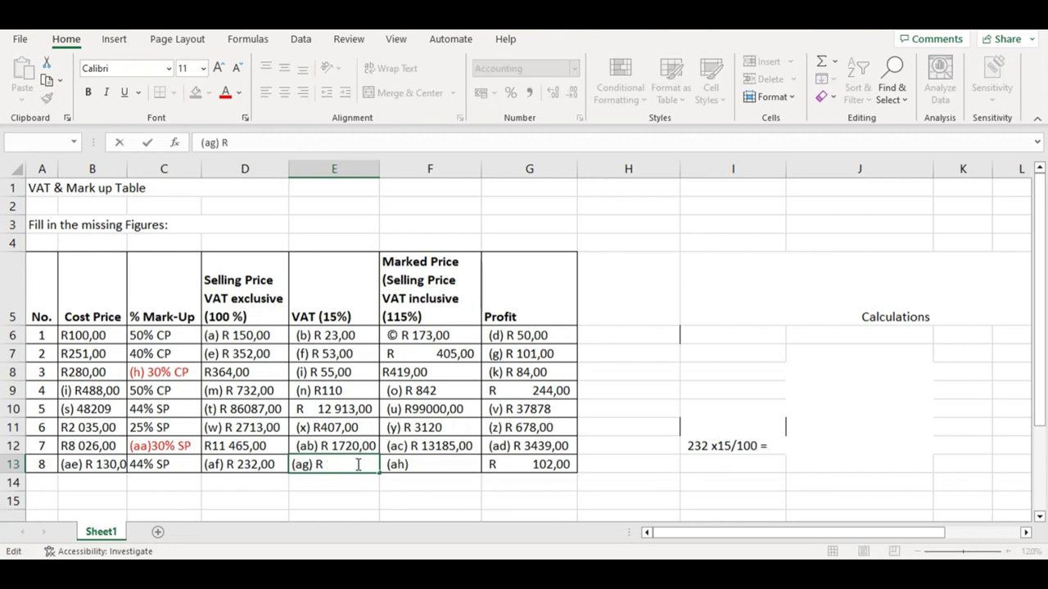
pyautogui.write(' 35.00')
pyautogui.click(393, 481)
pyautogui.doubleClick(348, 465)
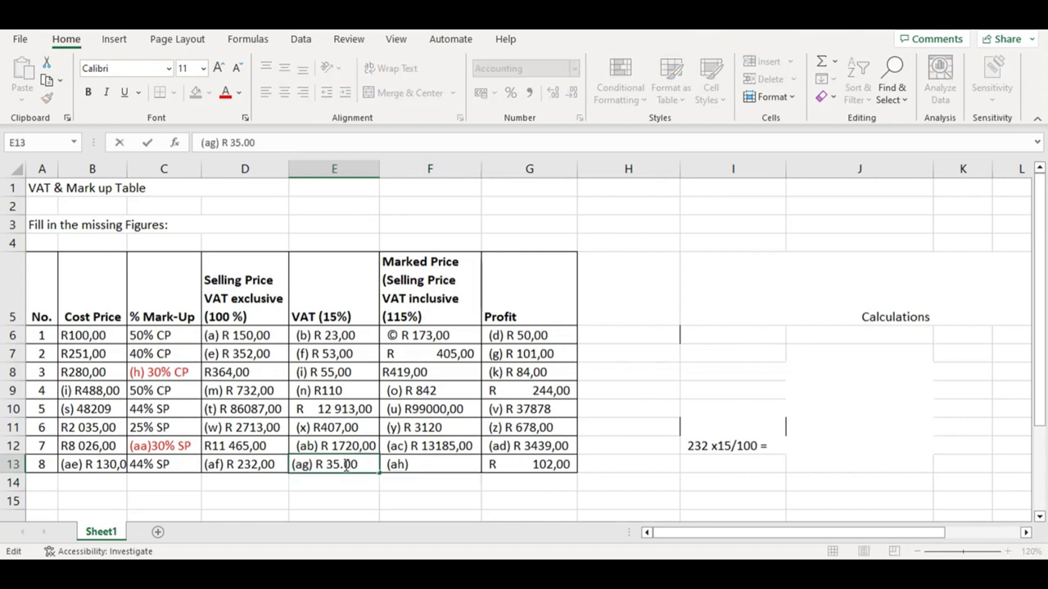
pyautogui.press('BackSpace')
pyautogui.write(',')
pyautogui.click(408, 481)
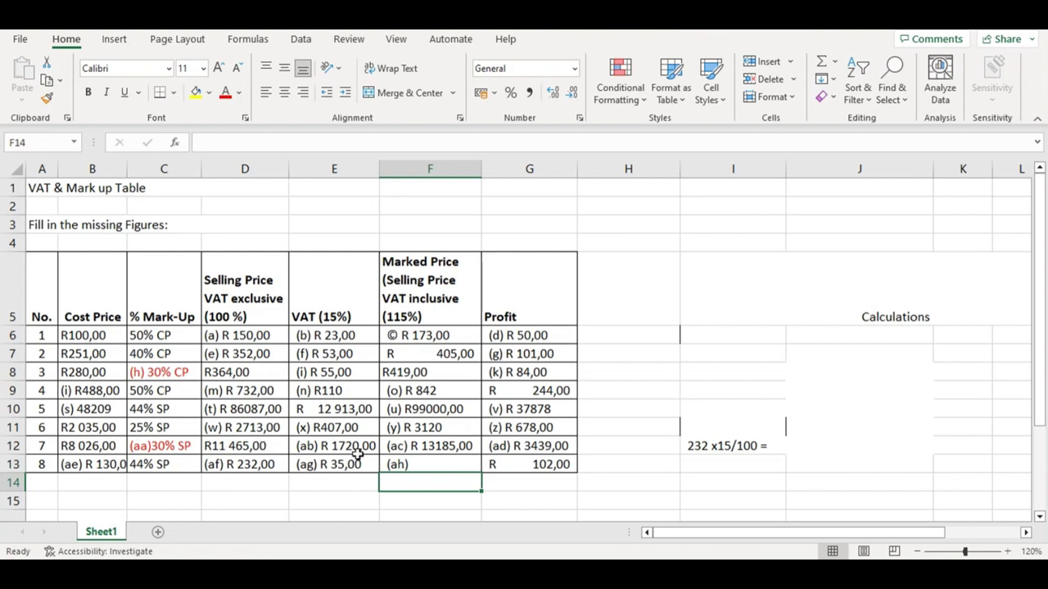
# - Add "R 267,00" after (ah) as row No. 8's VAT-inclusive marked price in F13
pyautogui.doubleClick(426, 463)
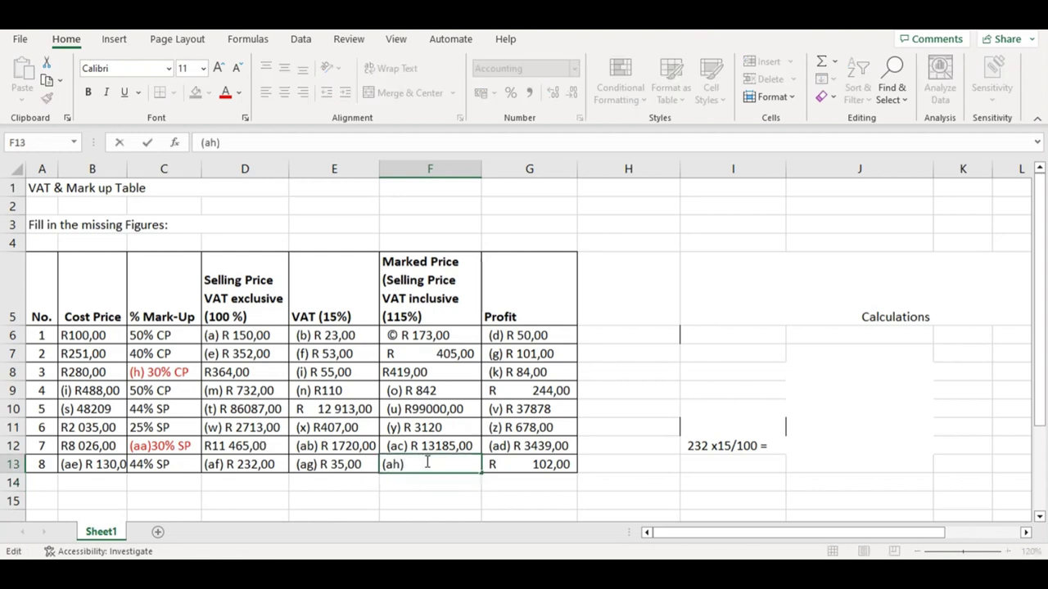
pyautogui.write('2')
pyautogui.press('BackSpace')
pyautogui.write('R 267.00')
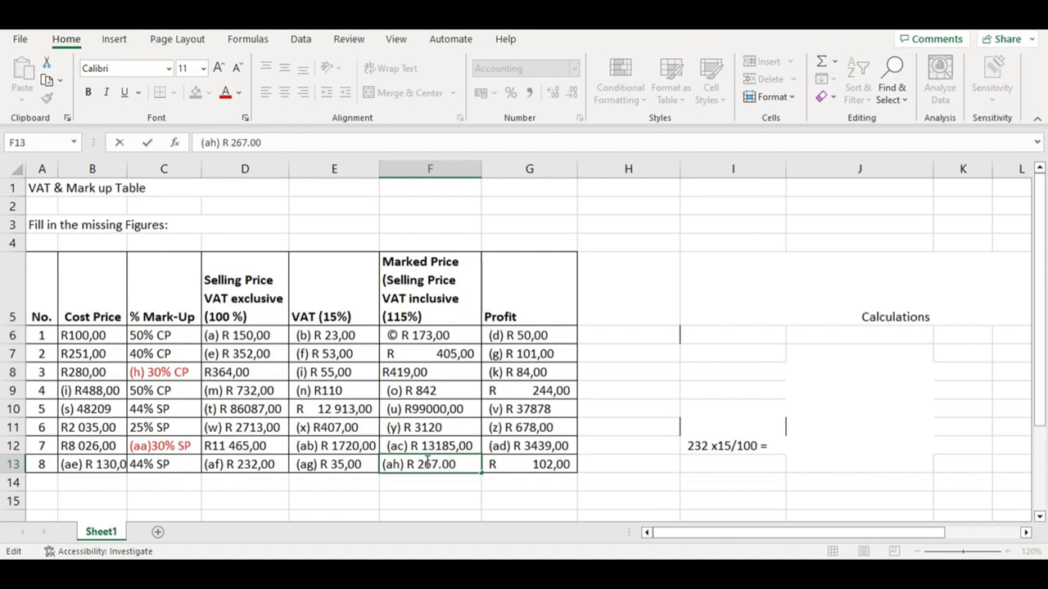
pyautogui.press('BackSpace')
pyautogui.press('BackSpace')
pyautogui.press('BackSpace')
pyautogui.write(',00')
pyautogui.press('BackSpace')
pyautogui.press('BackSpace')
pyautogui.write('00')
pyautogui.click(452, 486)
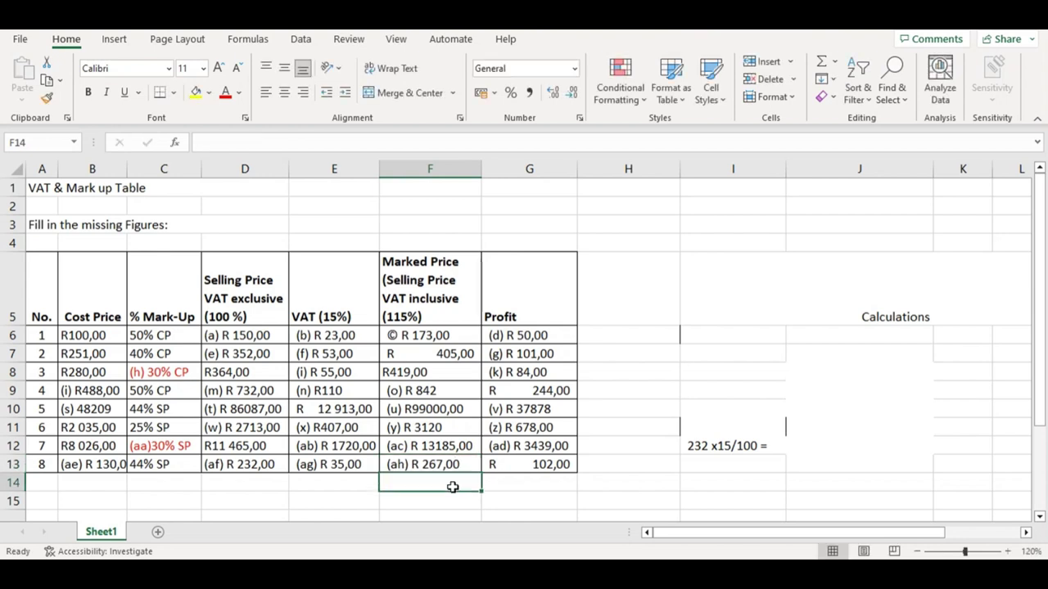
# - Replace the VAT calculation in I12 with the marked price calculation "232 x 115/100 = 267"
pyautogui.click(728, 448)
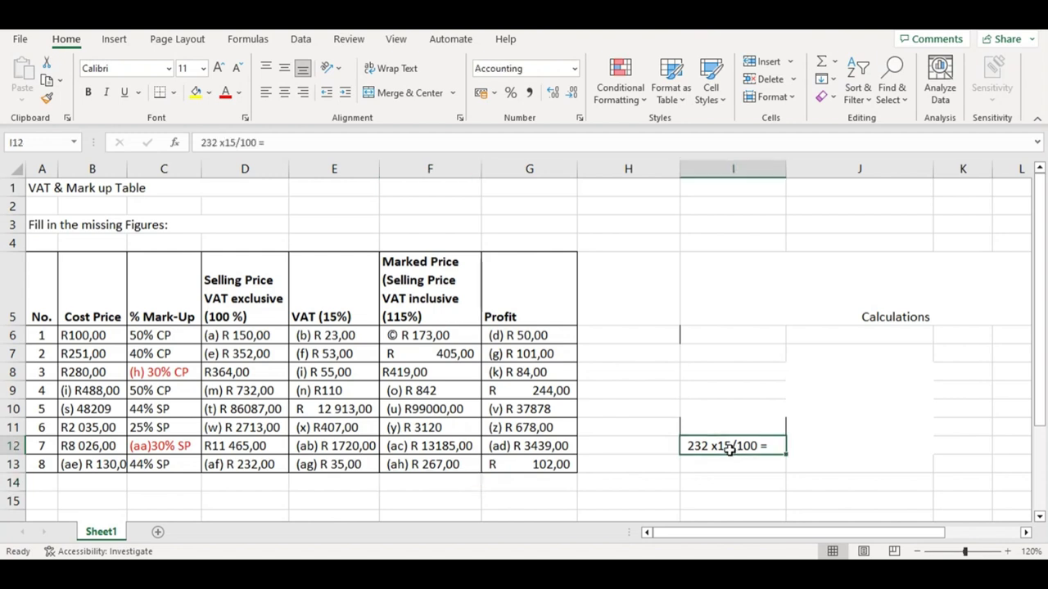
pyautogui.press('BackSpace')
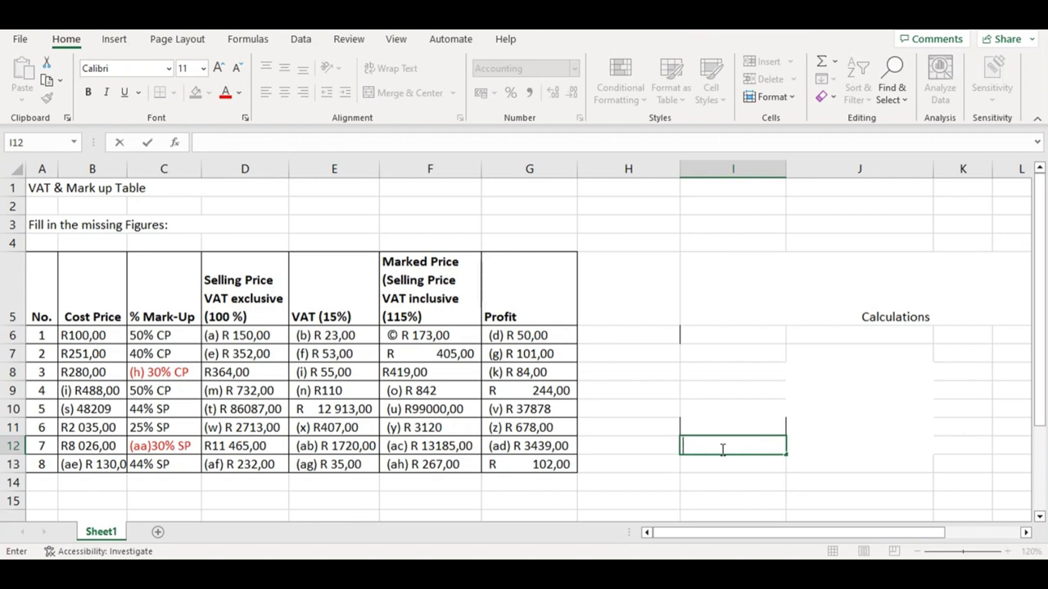
pyautogui.write('232 x 115')
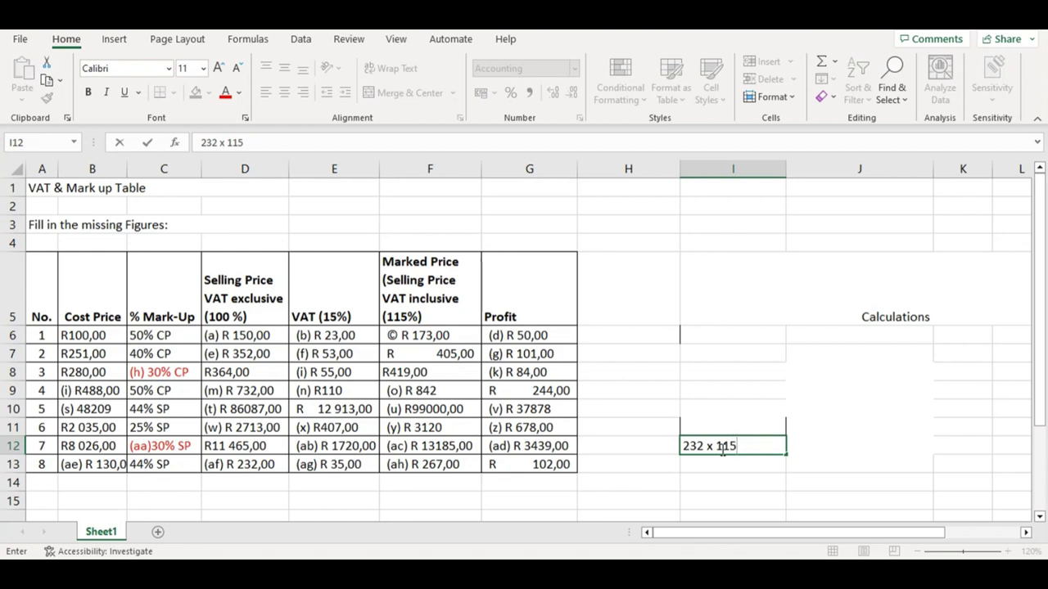
pyautogui.write('/100')
pyautogui.press('BackSpace')
pyautogui.press('BackSpace')
pyautogui.write('00 =')
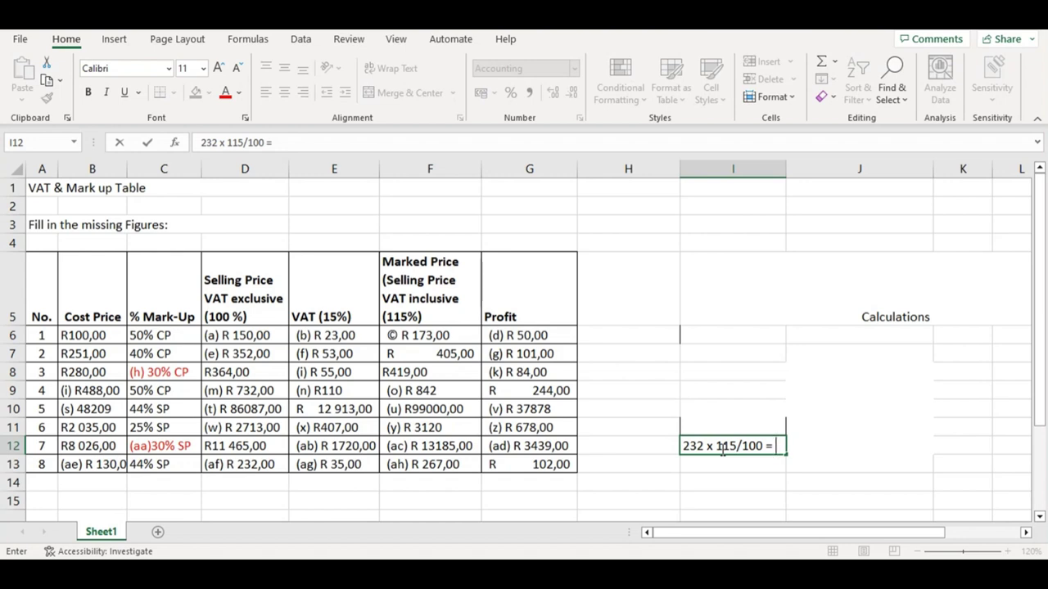
pyautogui.write('267')
pyautogui.click(421, 488)
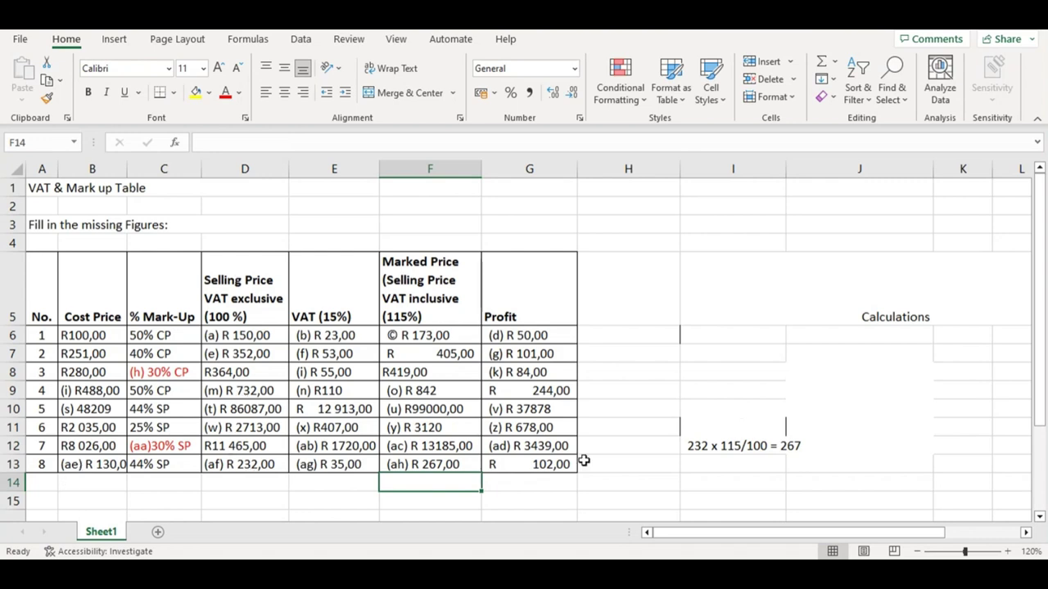
pyautogui.click(550, 464)
pyautogui.click(365, 498)
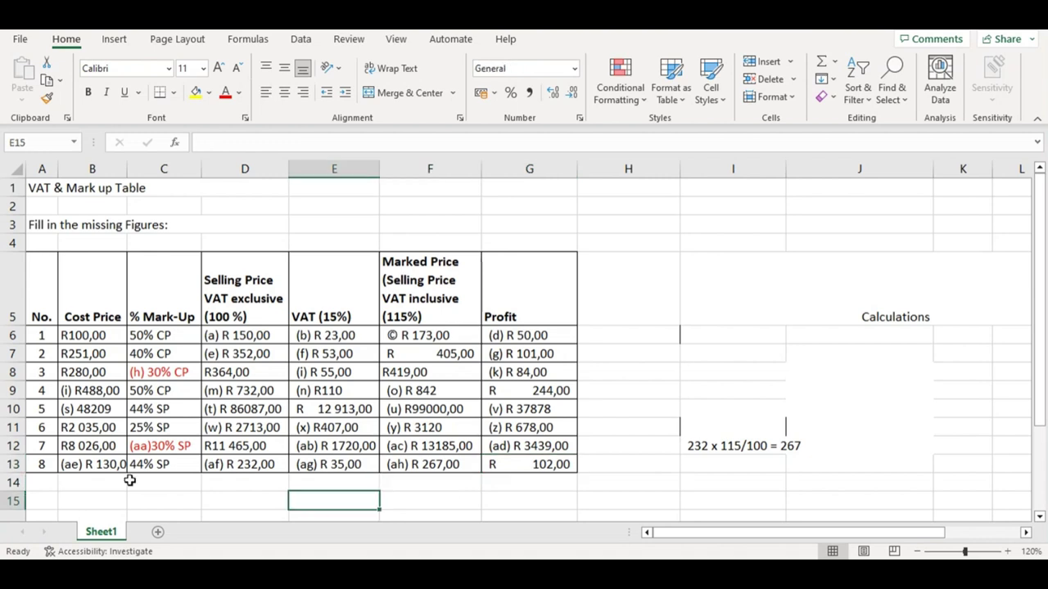
pyautogui.keyDown('ctrl'); pyautogui.scroll(1, 468, 415); pyautogui.keyUp('ctrl')
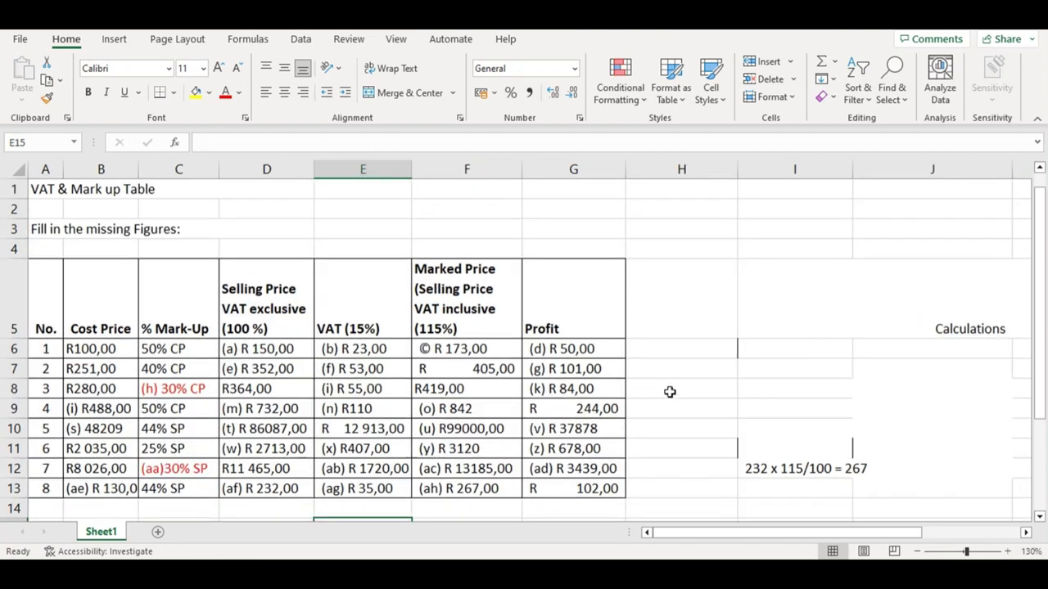